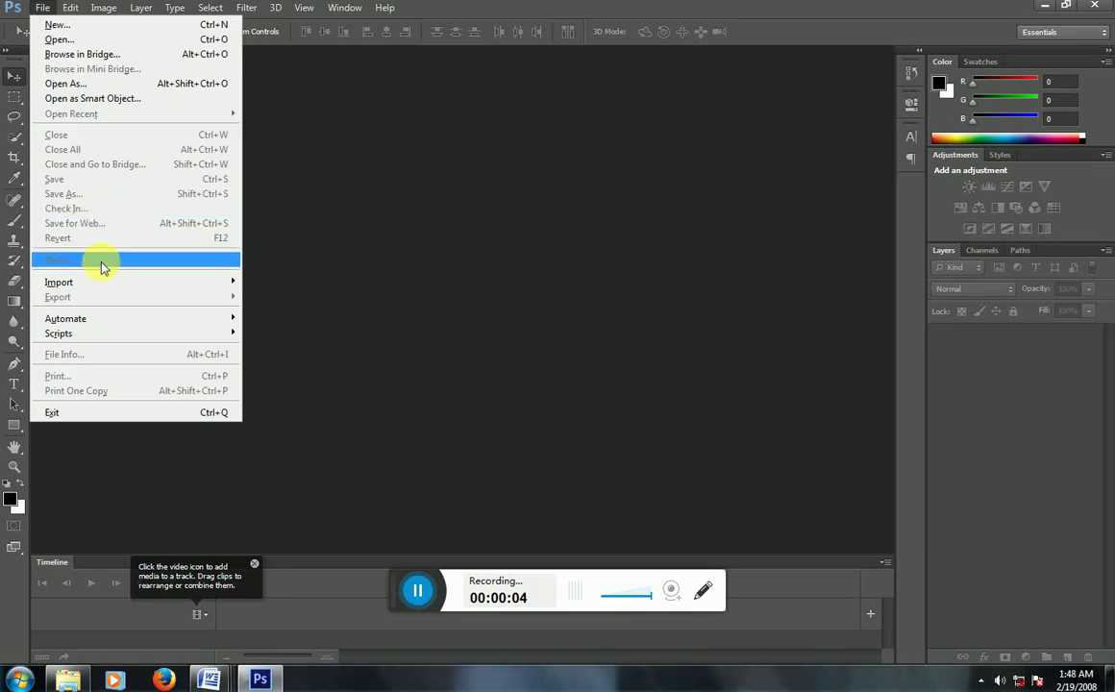
Step: Start a new document using the Custom preset, measured in inches
{"action": "left_click", "coordinate": [72, 25]}
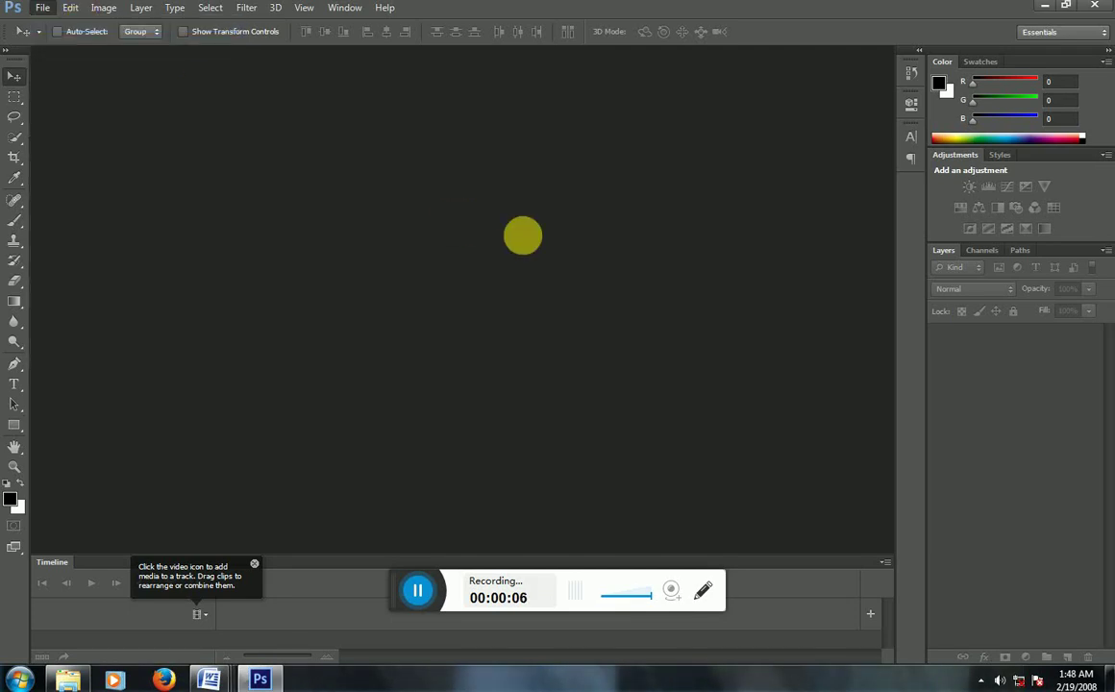
{"action": "left_click", "coordinate": [516, 186]}
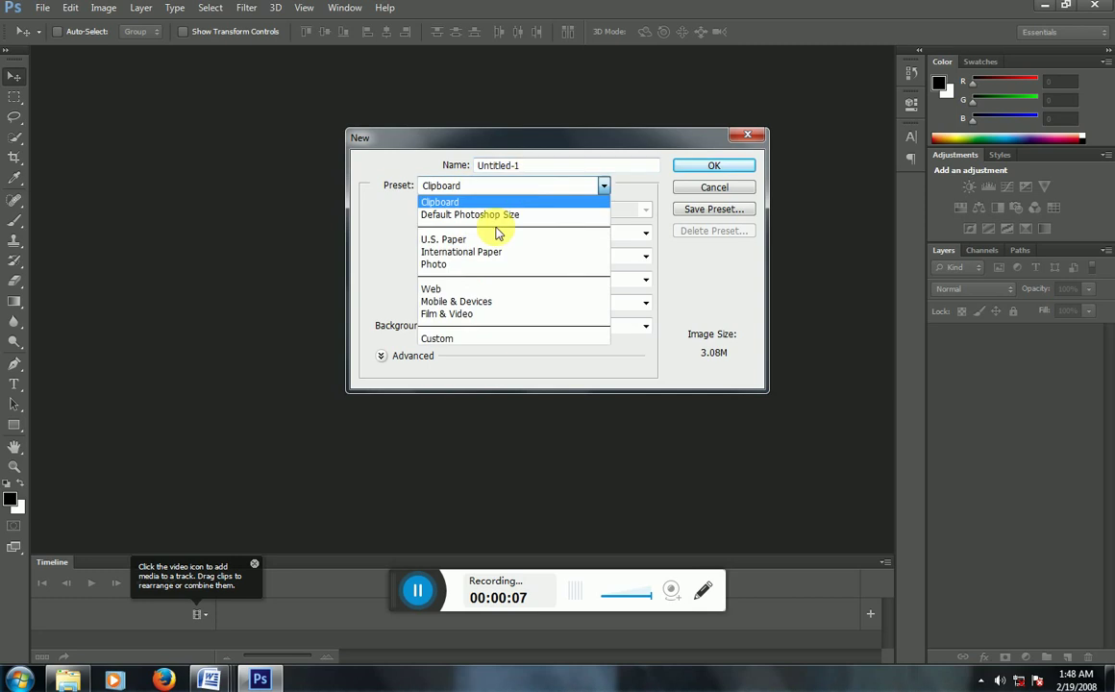
{"action": "left_click", "coordinate": [497, 253]}
{"action": "left_click", "coordinate": [610, 211]}
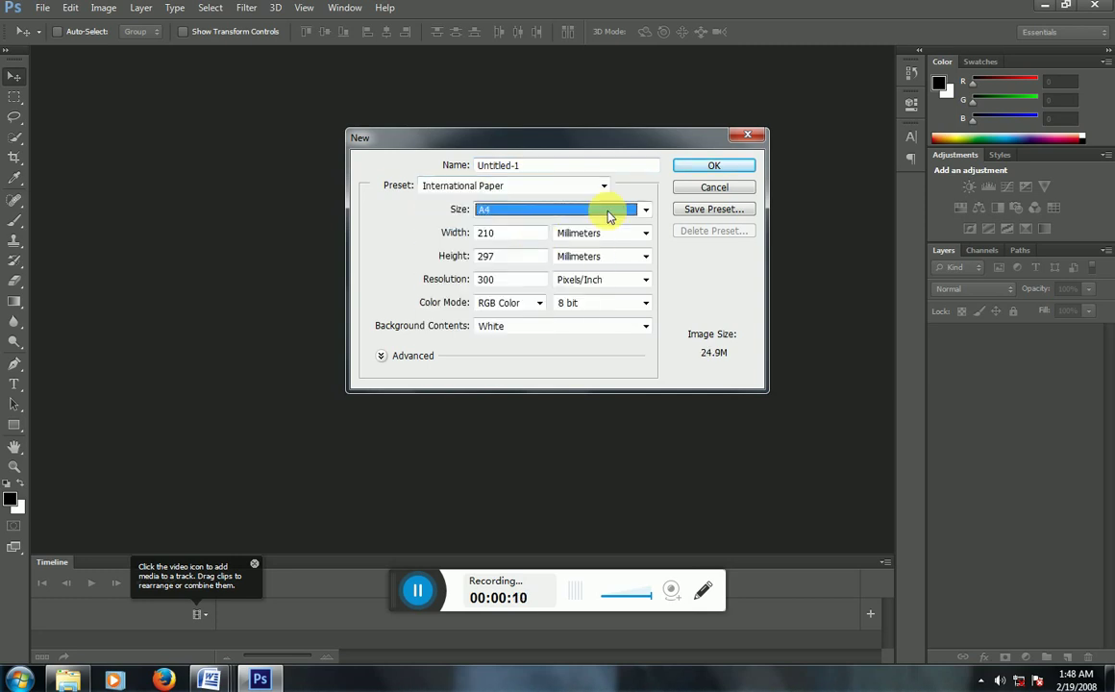
{"action": "left_click", "coordinate": [601, 207]}
{"action": "left_click", "coordinate": [592, 186]}
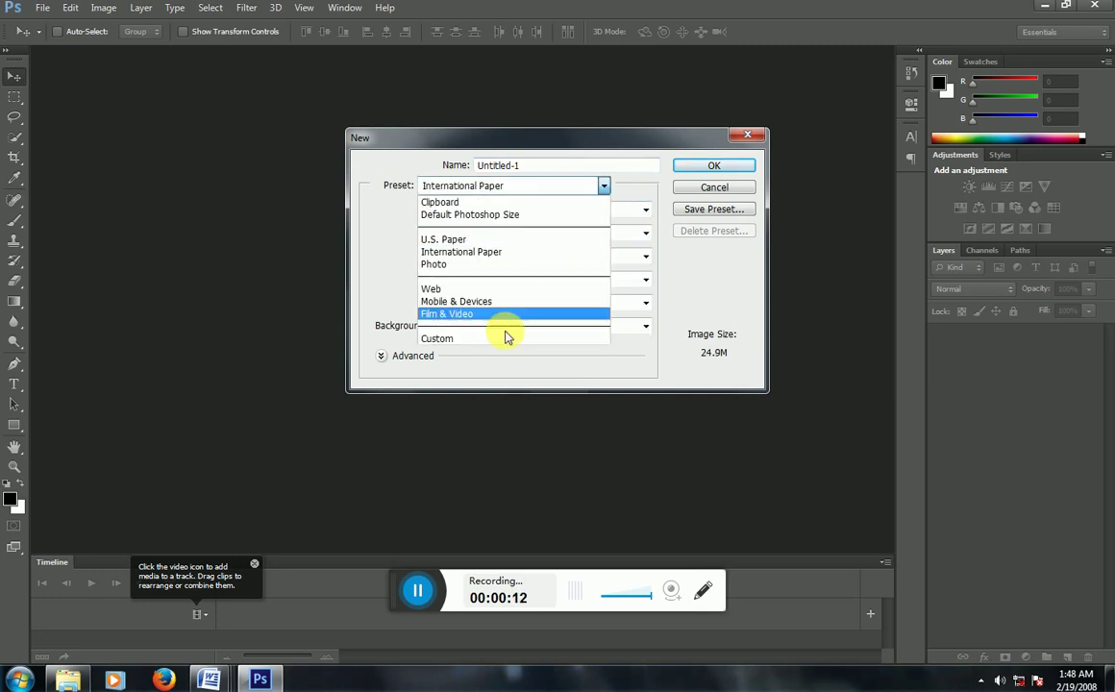
{"action": "left_click", "coordinate": [506, 338]}
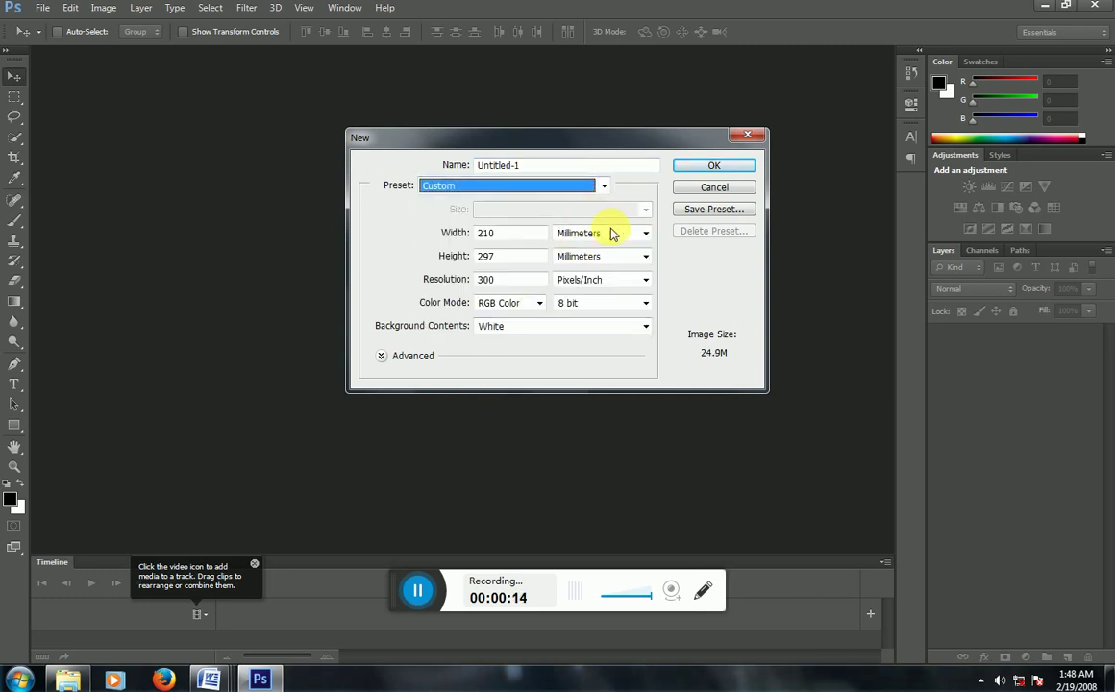
{"action": "left_click", "coordinate": [620, 233]}
{"action": "left_click", "coordinate": [606, 261]}
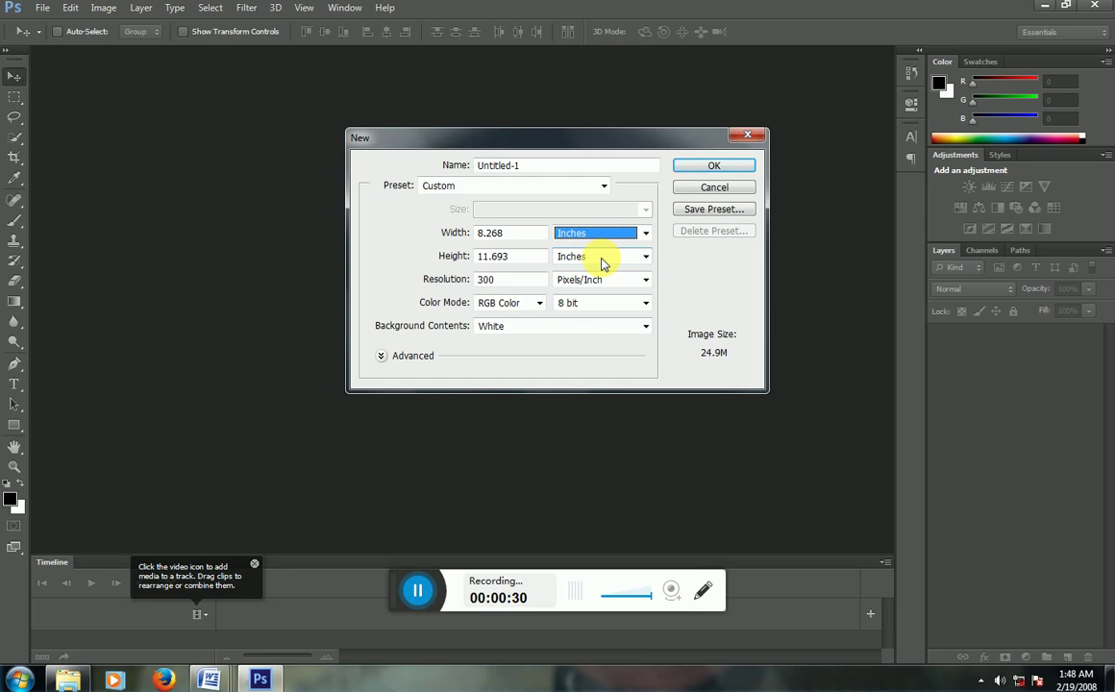
Step: Set the size to 36 × 24 inches and create the document
{"action": "double_click", "coordinate": [490, 235]}
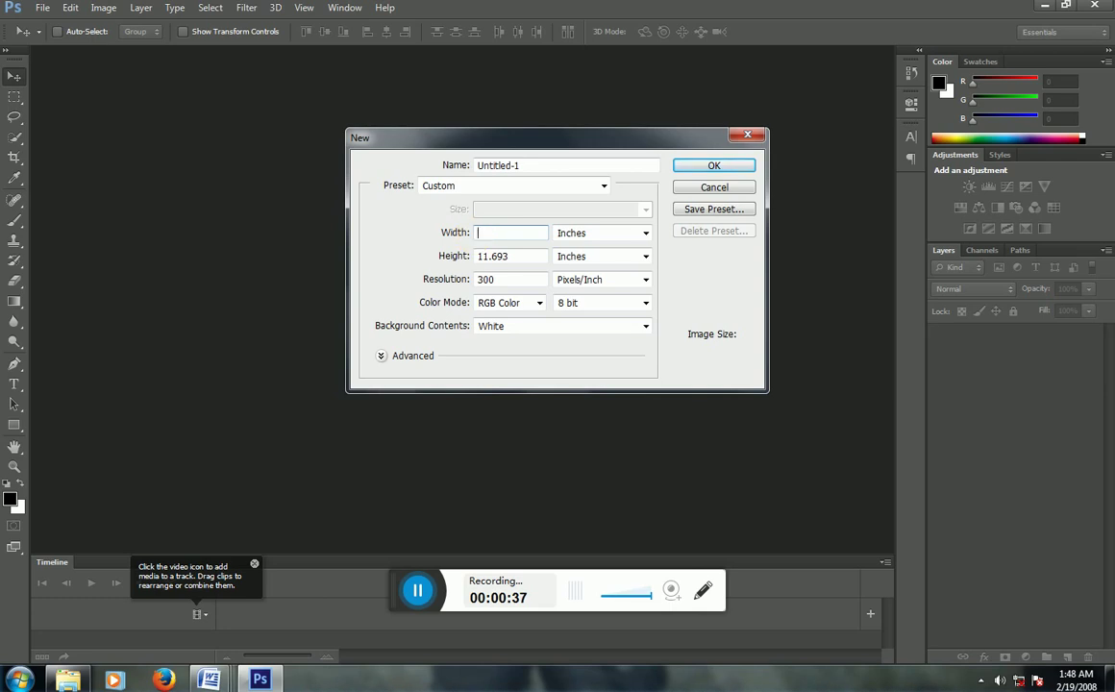
{"action": "type", "text": "36"}
{"action": "key", "text": "Tab"}
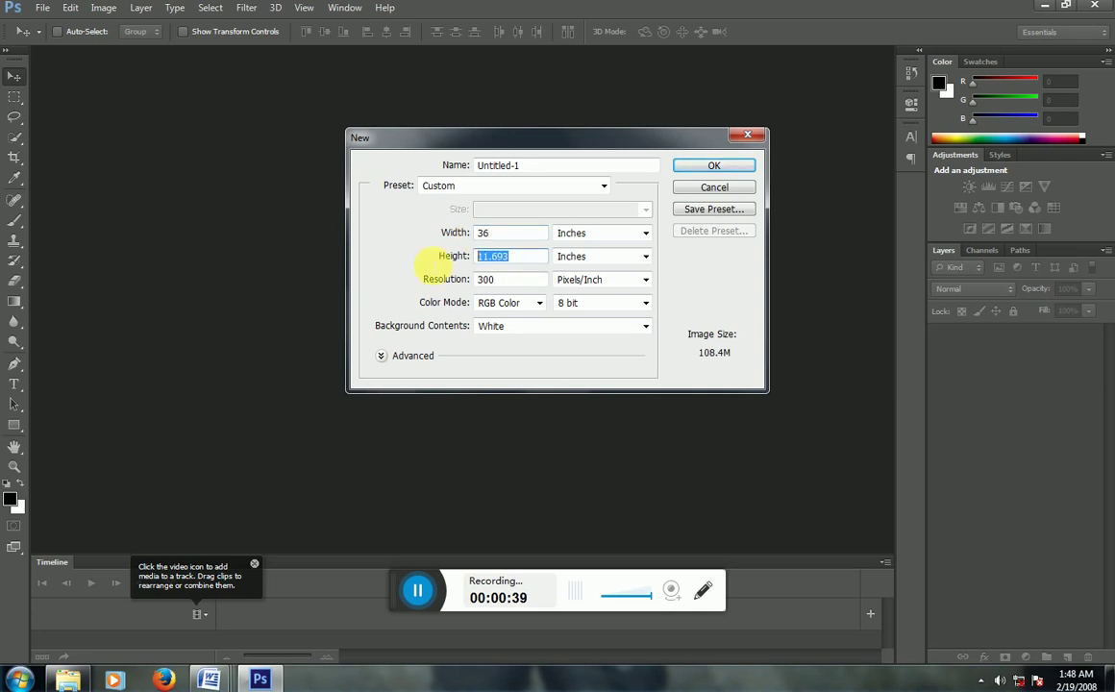
{"action": "type", "text": "24"}
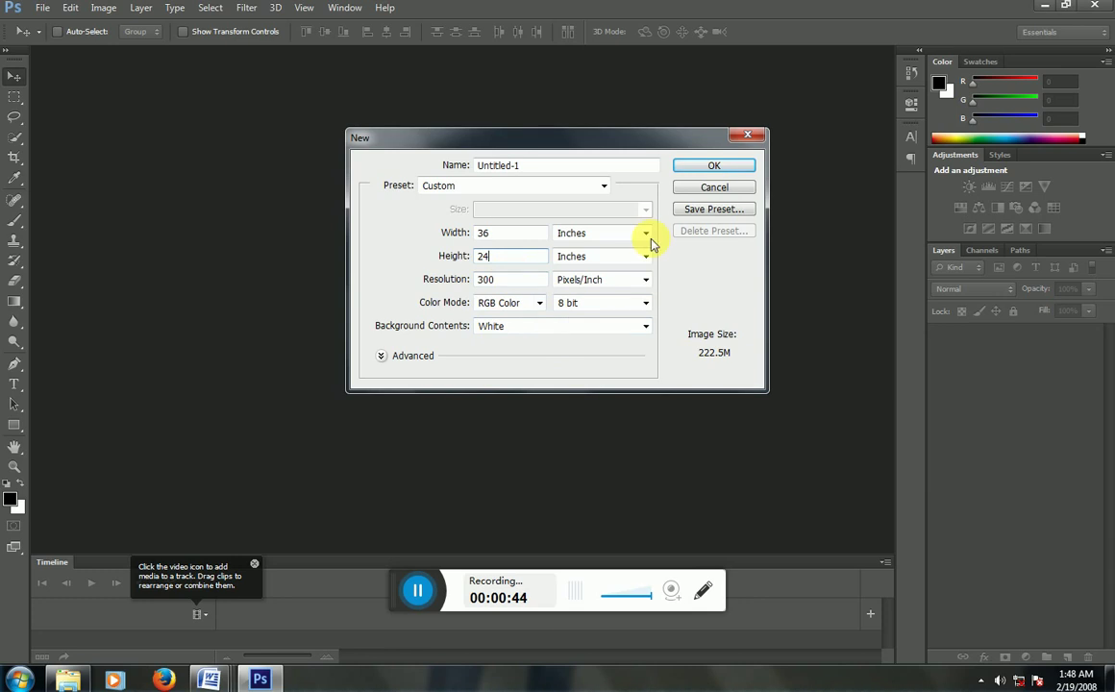
{"action": "left_click", "coordinate": [719, 167]}
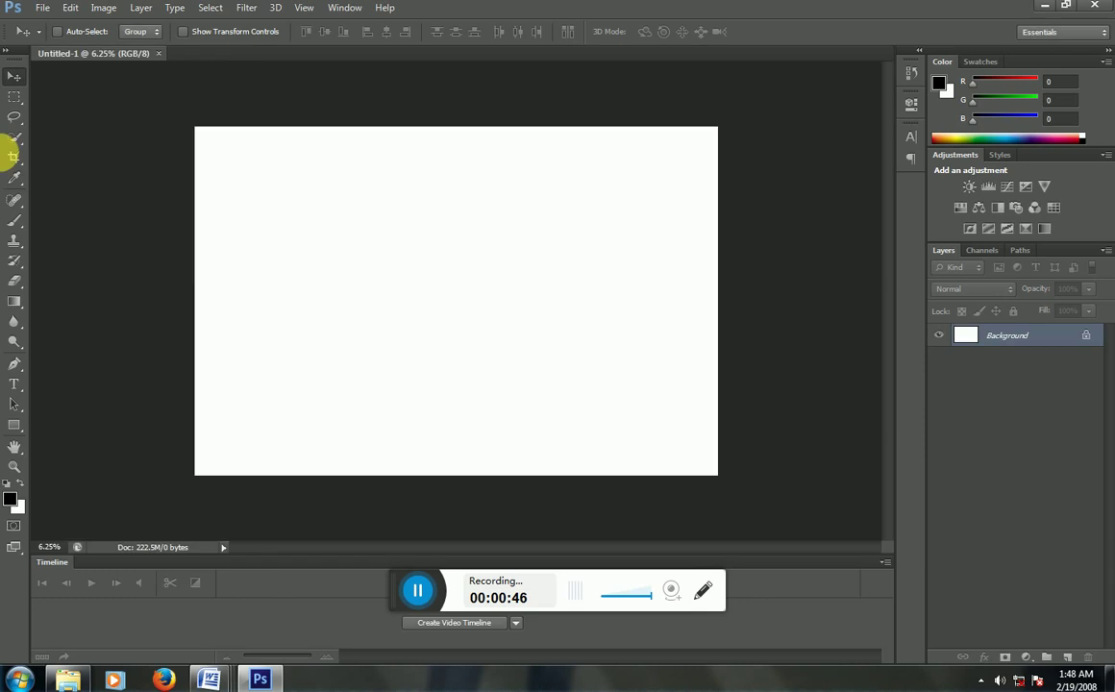
Step: Start File > Place and browse the Documents list for an image
{"action": "left_click", "coordinate": [42, 10]}
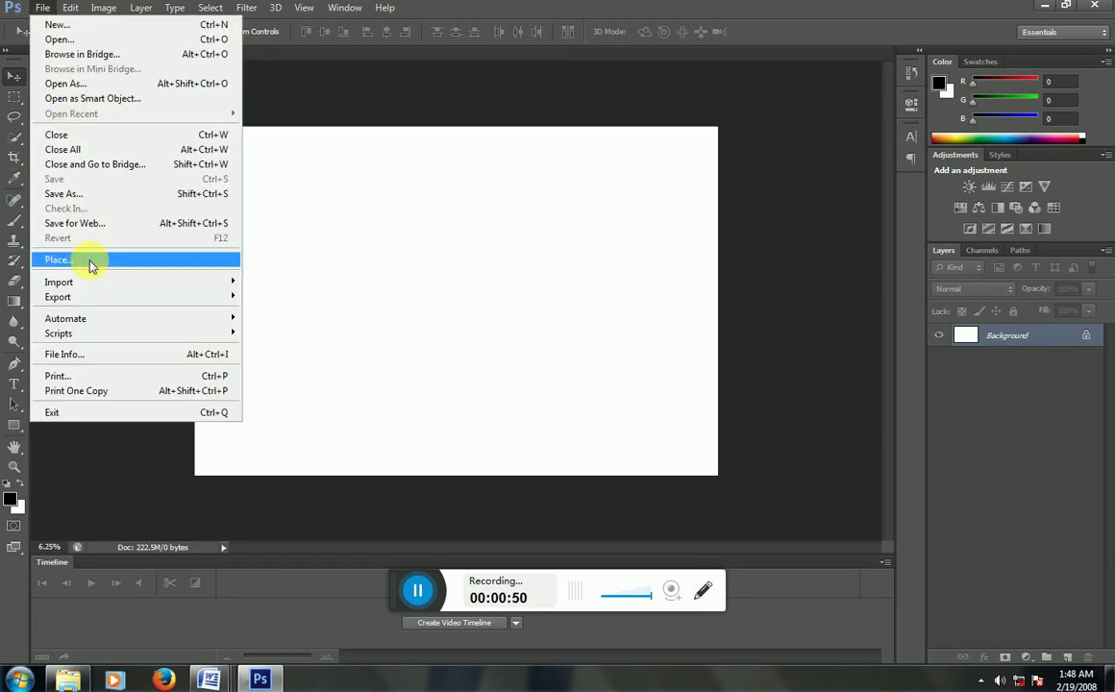
{"action": "left_click", "coordinate": [91, 260]}
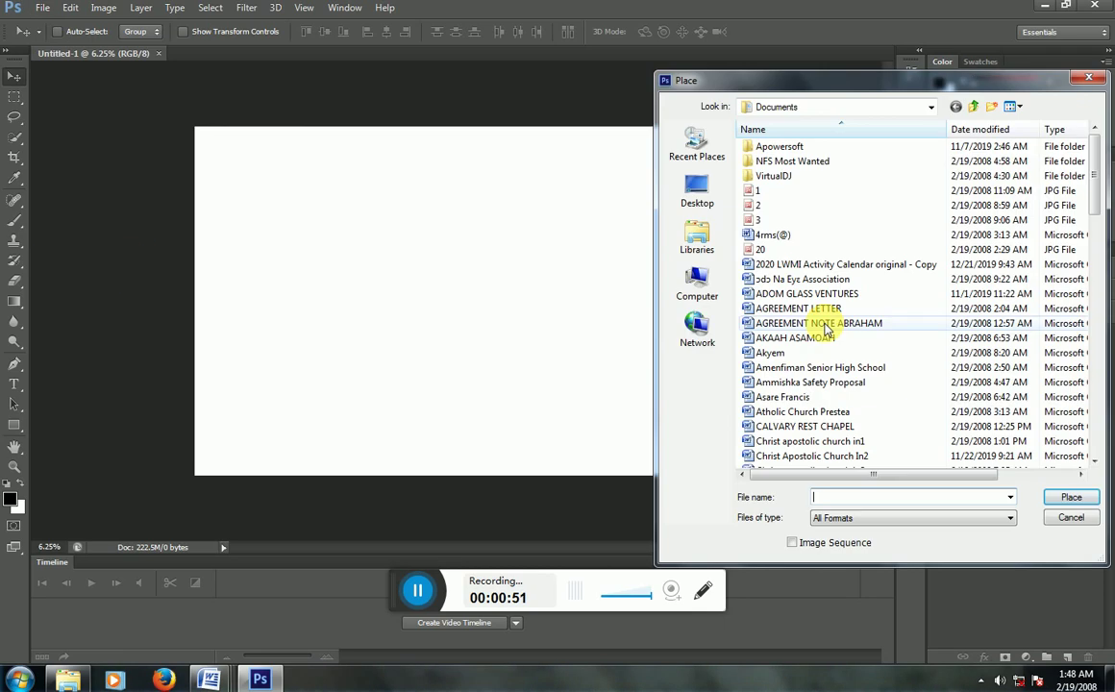
{"action": "left_click", "coordinate": [789, 268]}
{"action": "scroll", "coordinate": [810, 289], "scroll_direction": "down", "scroll_amount": 3}
{"action": "scroll", "coordinate": [811, 288], "scroll_direction": "down", "scroll_amount": 1}
{"action": "scroll", "coordinate": [811, 285], "scroll_direction": "down", "scroll_amount": 2}
{"action": "scroll", "coordinate": [810, 285], "scroll_direction": "down", "scroll_amount": 6}
{"action": "scroll", "coordinate": [811, 285], "scroll_direction": "down", "scroll_amount": 6}
{"action": "scroll", "coordinate": [810, 285], "scroll_direction": "down", "scroll_amount": 3}
{"action": "scroll", "coordinate": [811, 284], "scroll_direction": "up", "scroll_amount": 6}
{"action": "scroll", "coordinate": [811, 285], "scroll_direction": "up", "scroll_amount": 10}
{"action": "scroll", "coordinate": [810, 285], "scroll_direction": "up", "scroll_amount": 5}
{"action": "scroll", "coordinate": [811, 284], "scroll_direction": "up", "scroll_amount": 1}
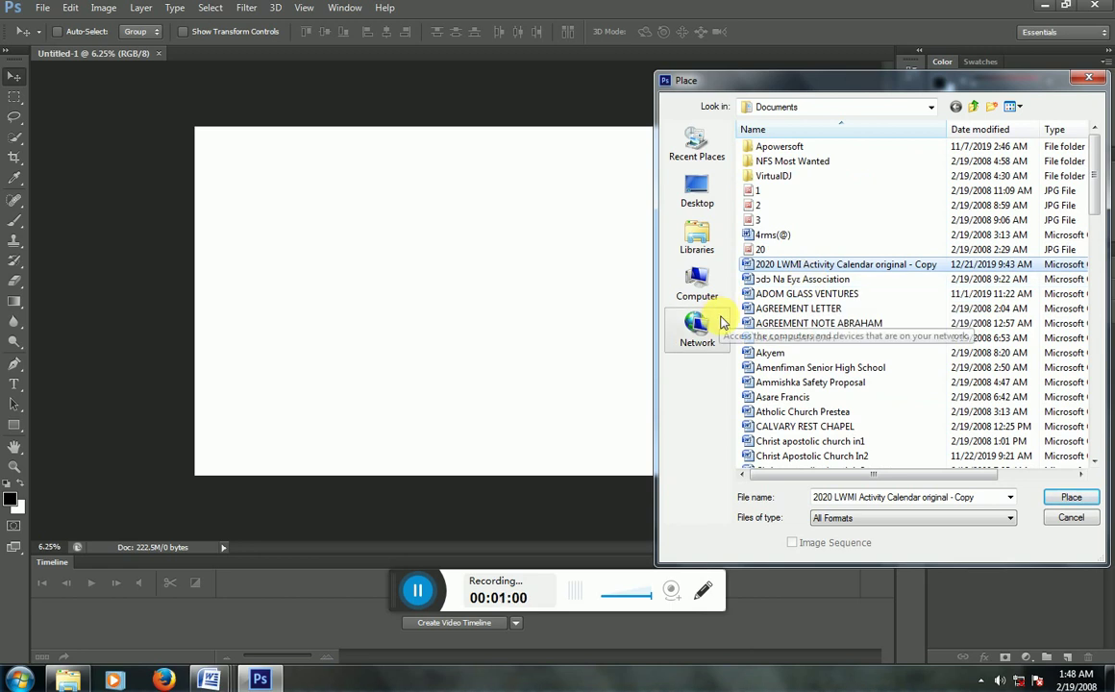
Step: Go to Desktop > Facebook and bring up options for the flyer image
{"action": "left_click", "coordinate": [709, 286]}
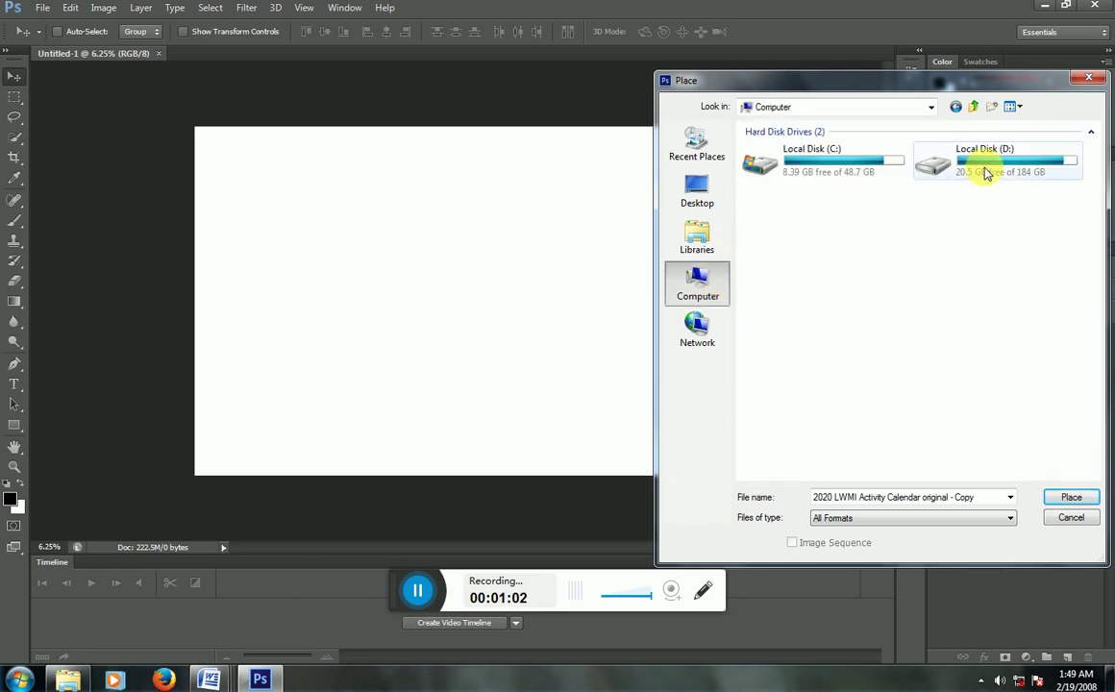
{"action": "double_click", "coordinate": [986, 168]}
{"action": "left_click", "coordinate": [699, 197]}
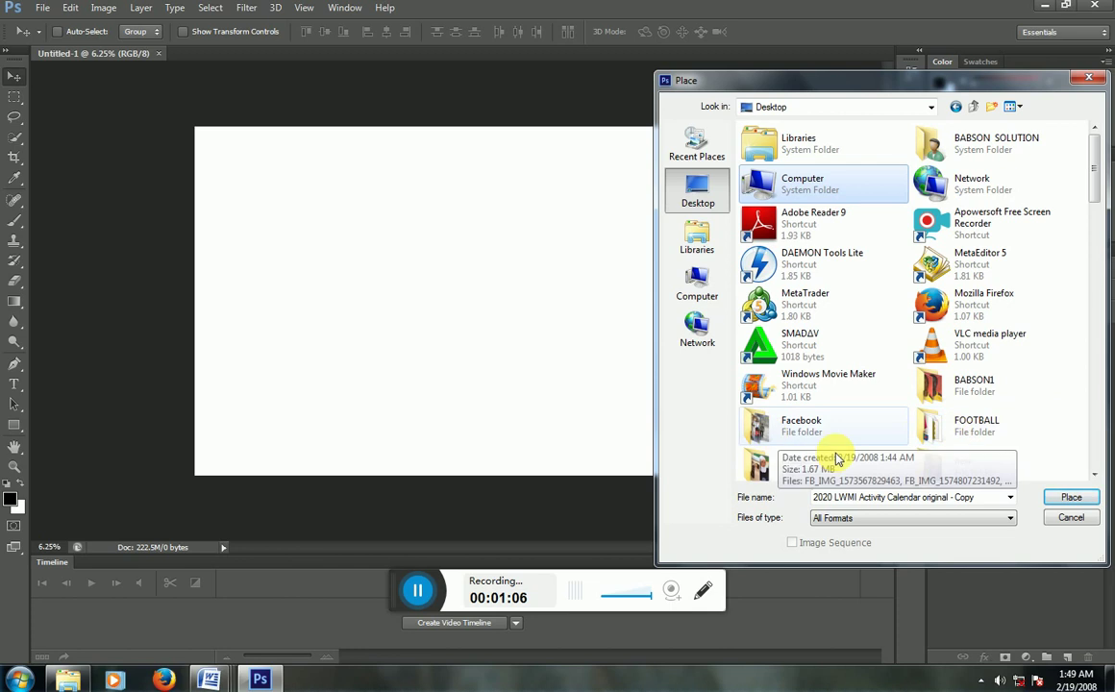
{"action": "left_click", "coordinate": [772, 423]}
{"action": "double_click", "coordinate": [772, 423]}
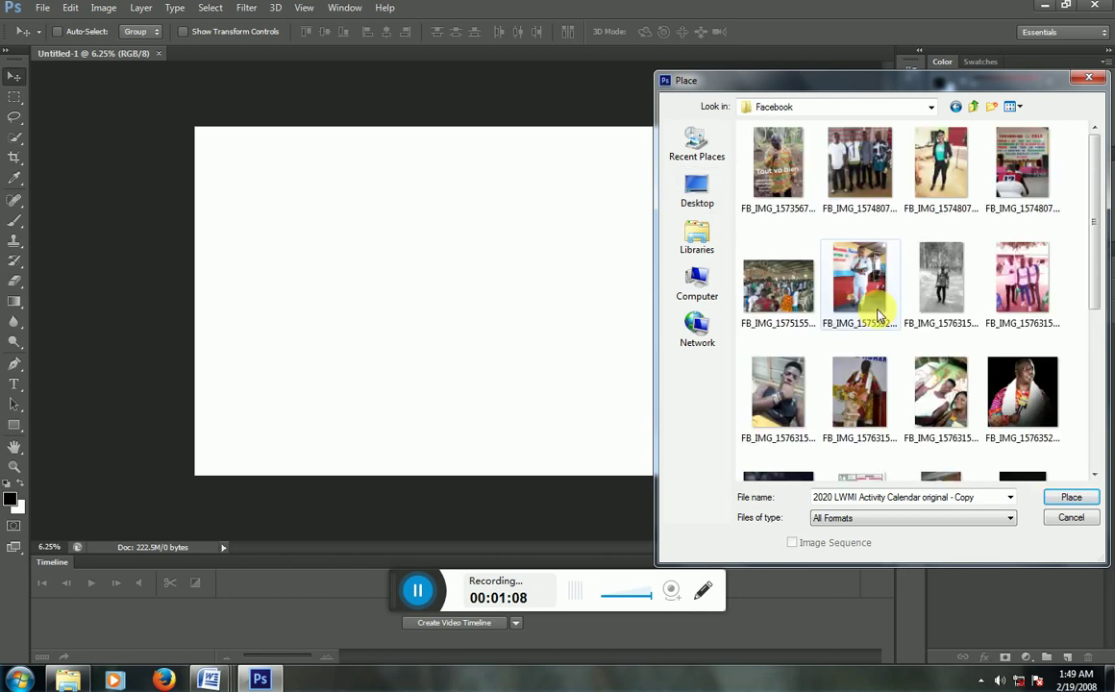
{"action": "left_click", "coordinate": [1022, 278]}
{"action": "scroll", "coordinate": [869, 358], "scroll_direction": "down", "scroll_amount": 3}
{"action": "scroll", "coordinate": [869, 357], "scroll_direction": "down", "scroll_amount": 4}
{"action": "scroll", "coordinate": [865, 346], "scroll_direction": "up", "scroll_amount": 4}
{"action": "right_click", "coordinate": [865, 345]}
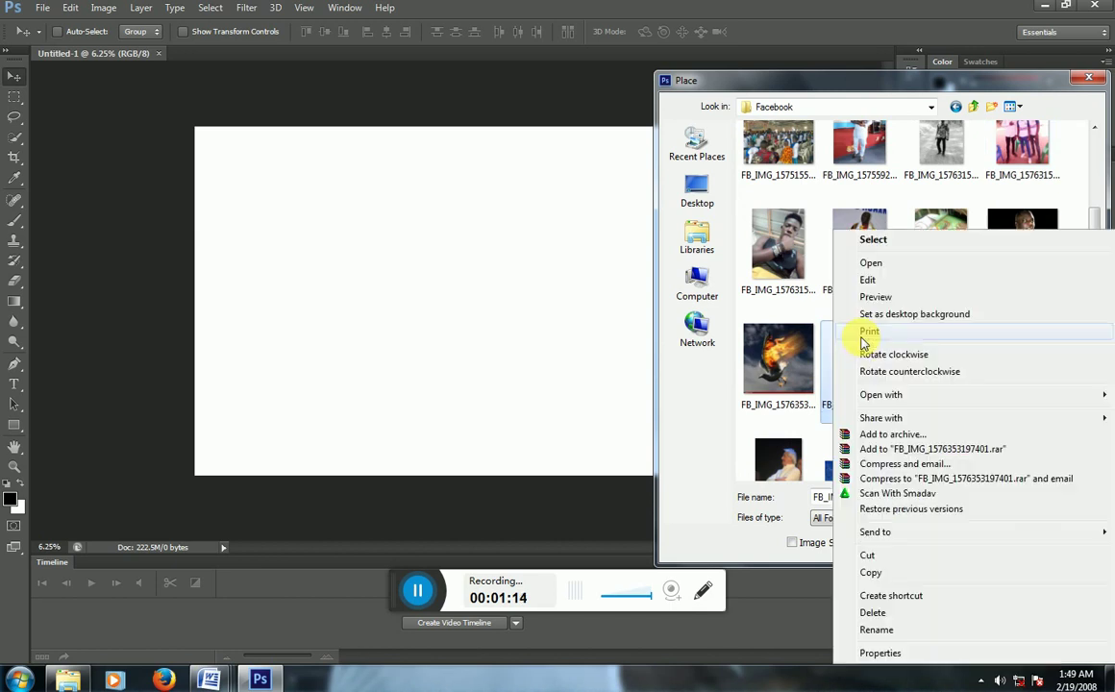
Step: Crop the flyer in Picture Manager to its 638 × 153 2ME logo banner and save
{"action": "left_click", "coordinate": [877, 297]}
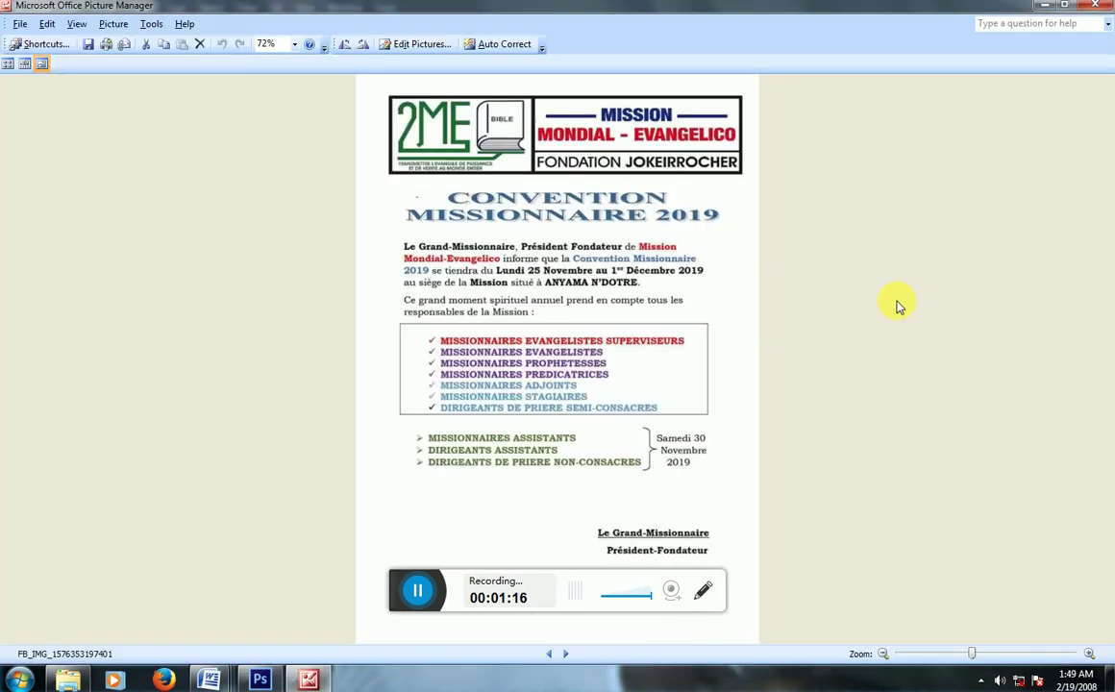
{"action": "left_click", "coordinate": [414, 44]}
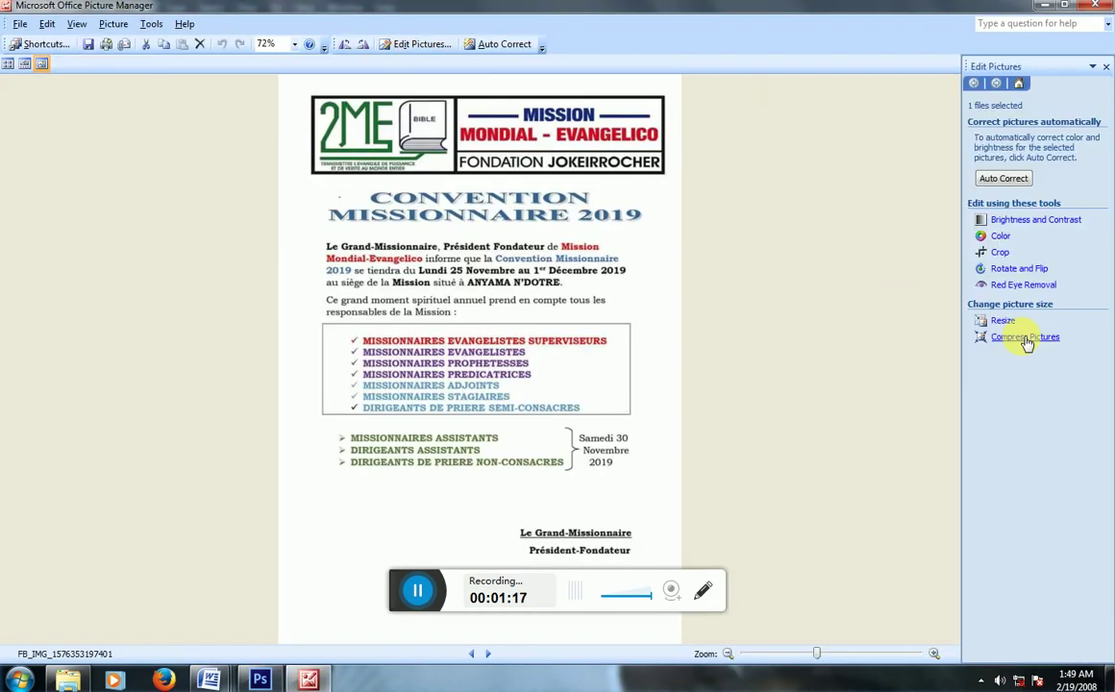
{"action": "left_click", "coordinate": [1000, 252]}
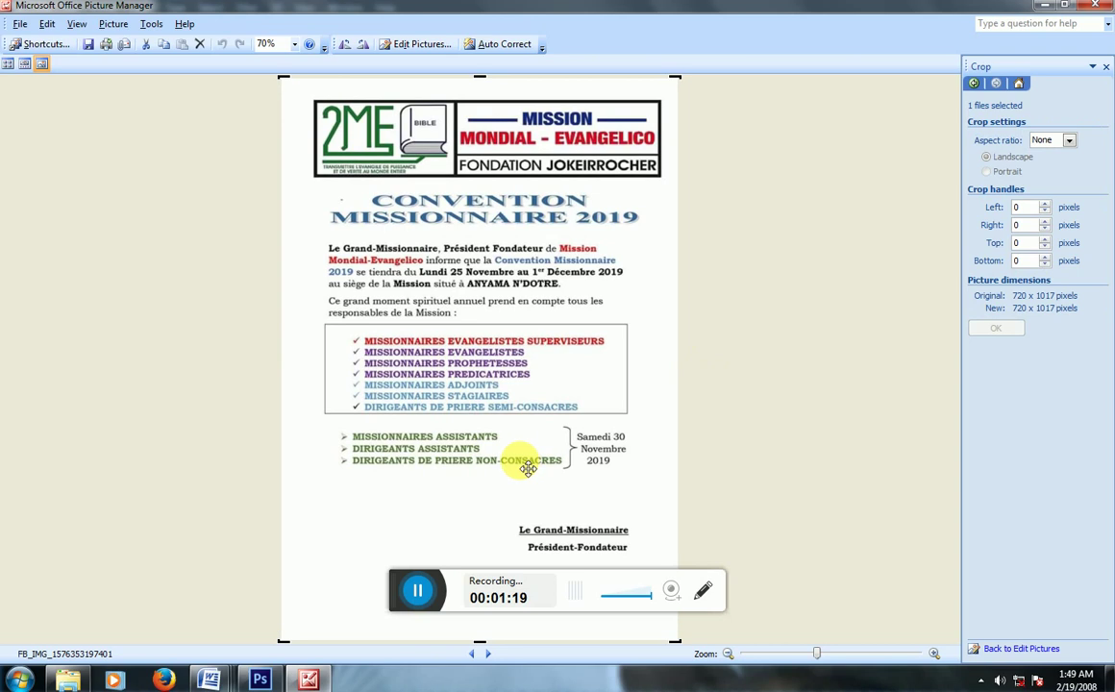
{"action": "left_click_drag", "start_coordinate": [282, 641], "coordinate": [317, 192]}
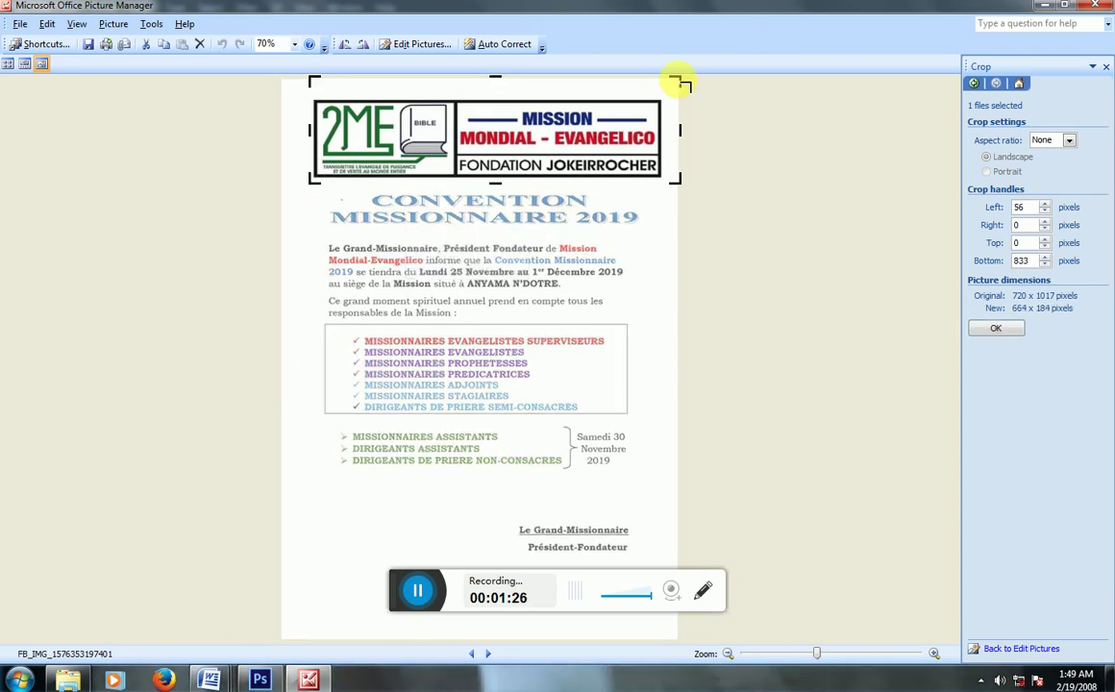
{"action": "left_click_drag", "start_coordinate": [681, 82], "coordinate": [677, 99]}
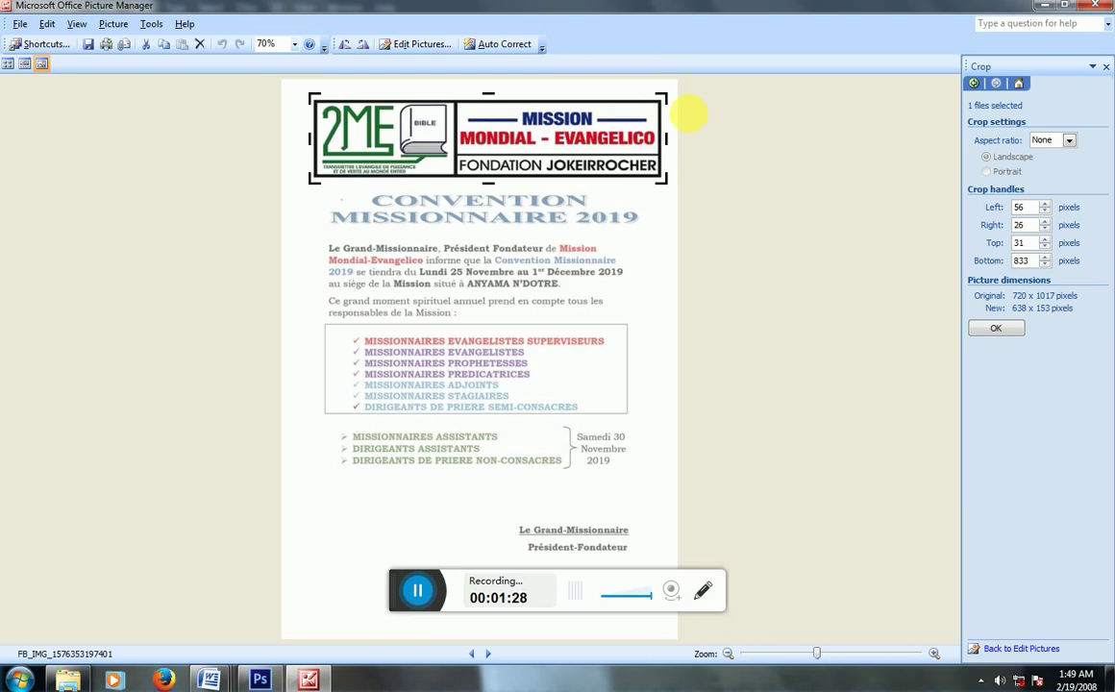
{"action": "left_click", "coordinate": [1000, 328]}
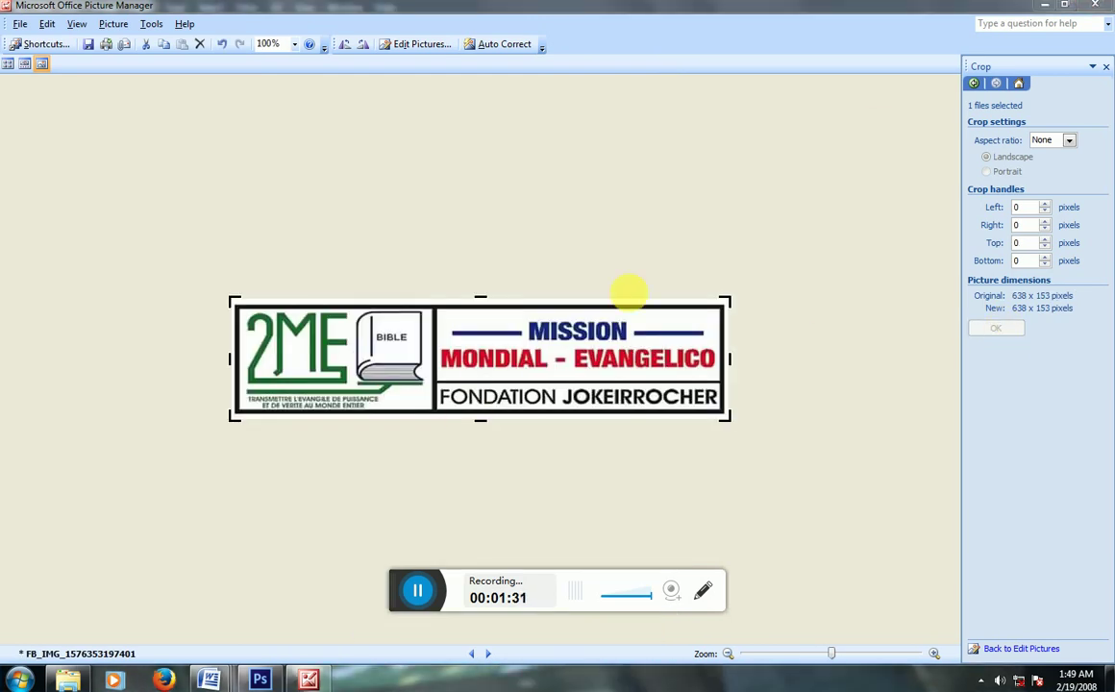
{"action": "left_click", "coordinate": [1099, 8]}
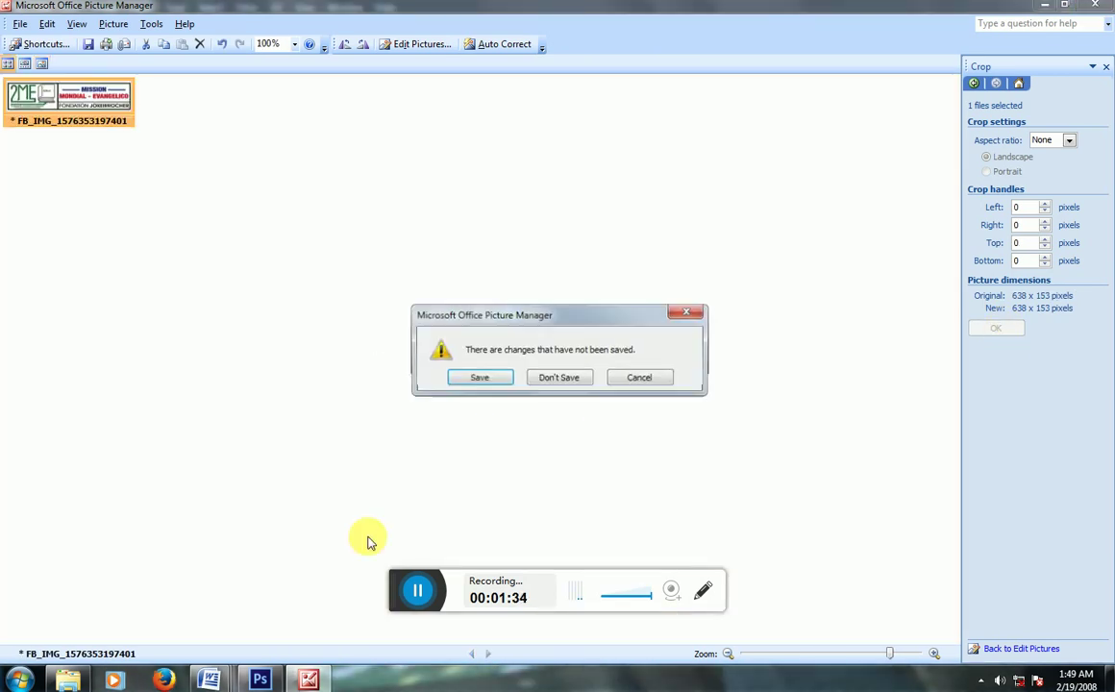
{"action": "left_click", "coordinate": [496, 378]}
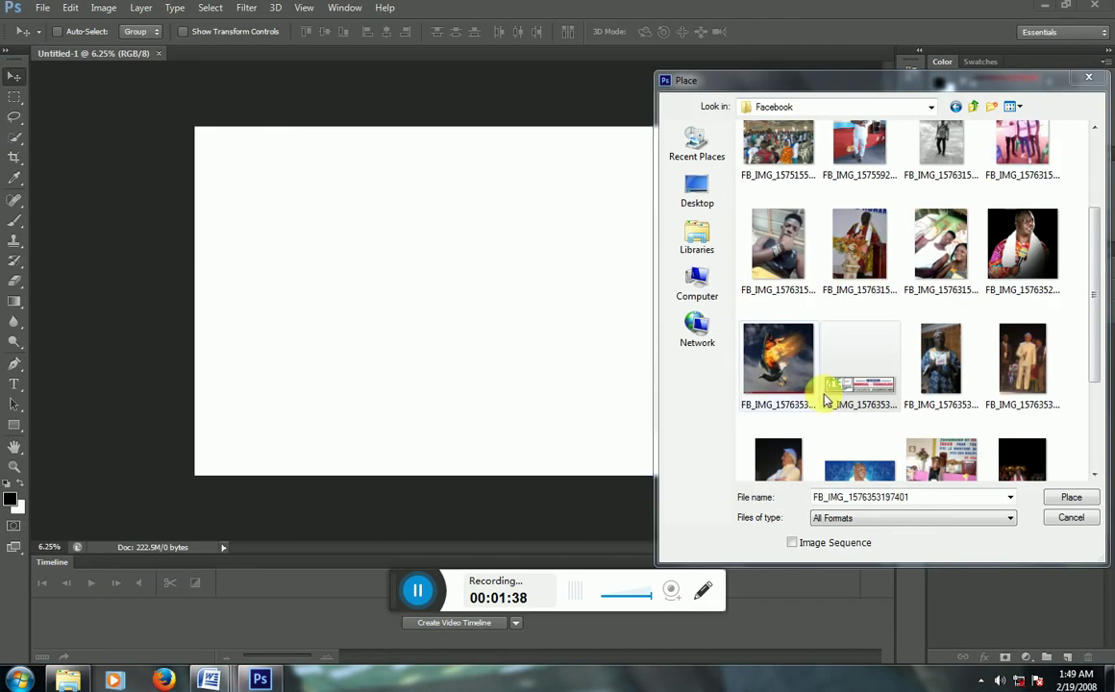
Step: Place the cropped logo into the poster and turn on Auto-Select
{"action": "double_click", "coordinate": [837, 376]}
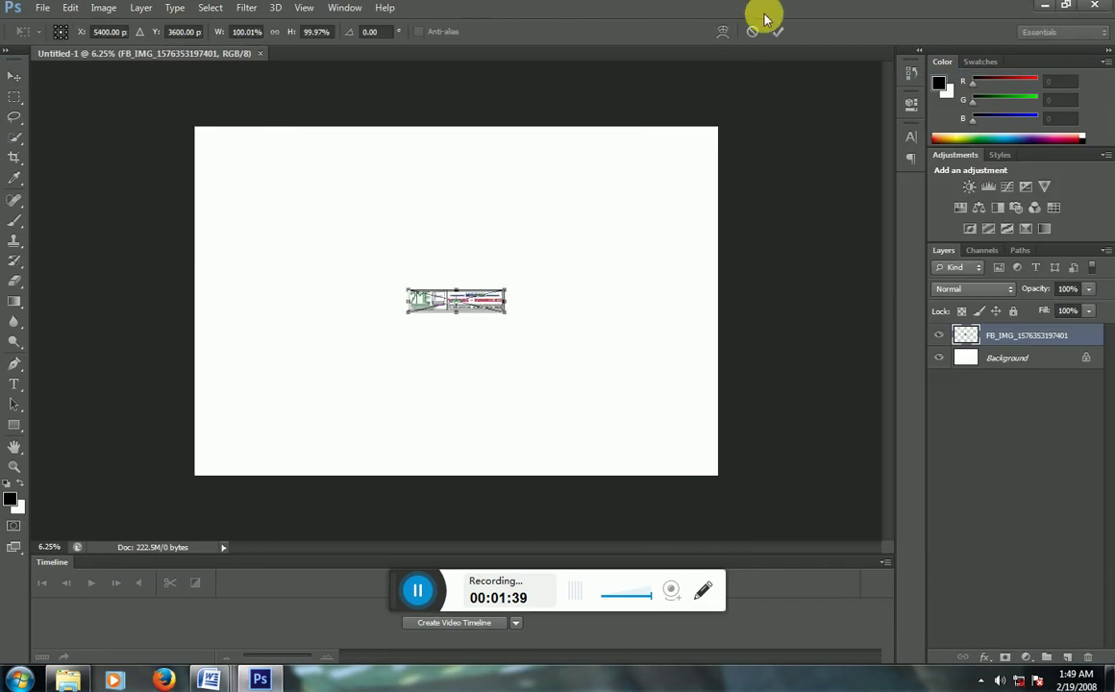
{"action": "left_click", "coordinate": [779, 31]}
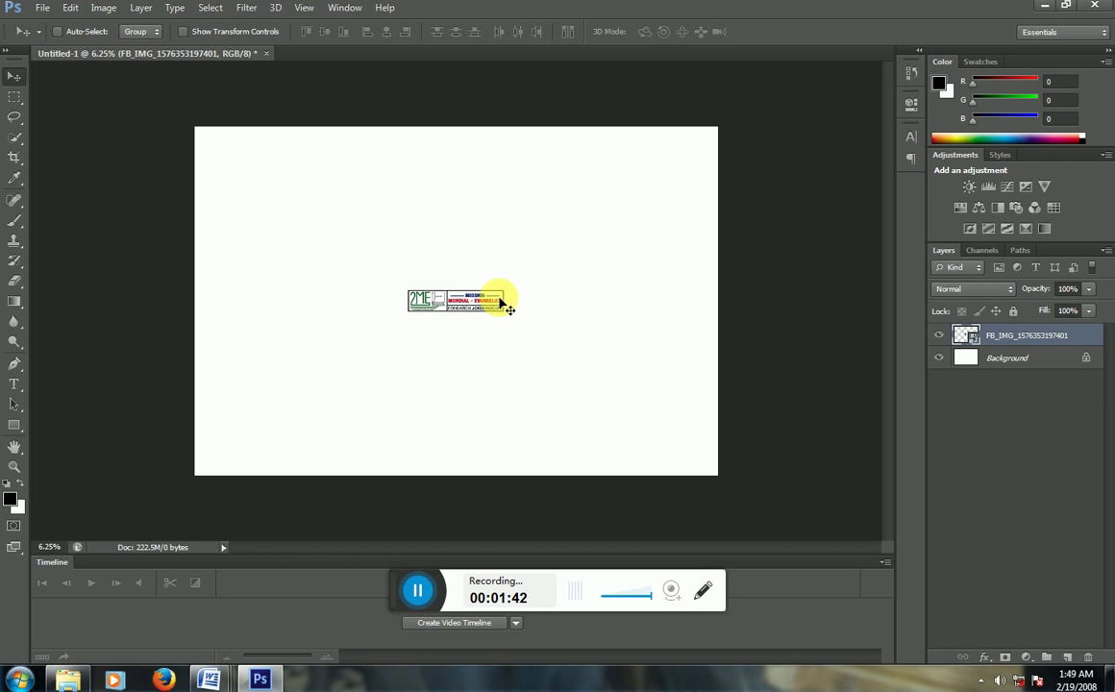
{"action": "left_click", "coordinate": [57, 32]}
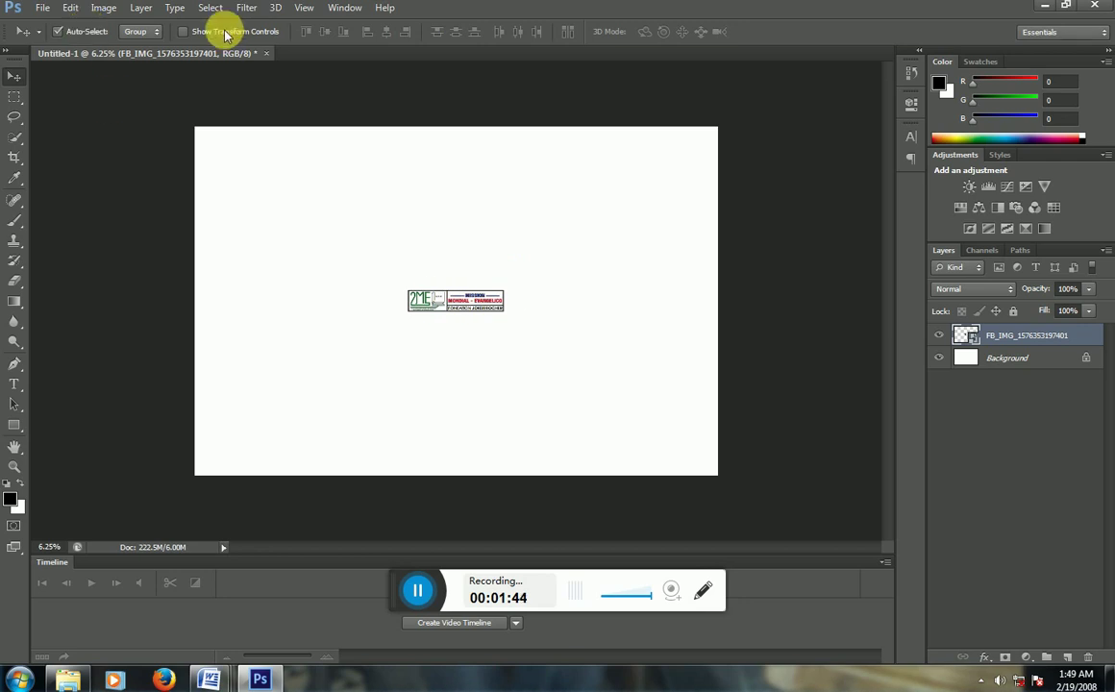
Step: Enlarge the logo near the top of the page and stretch it wider both ways
{"action": "key", "text": "ctrl+t"}
{"action": "left_click_drag", "start_coordinate": [320, 261], "coordinate": [247, 219]}
{"action": "mouse_move", "coordinate": [460, 261]}
{"action": "left_mouse_down"}
{"action": "mouse_move", "coordinate": [511, 187]}
{"action": "mouse_move", "coordinate": [539, 194]}
{"action": "left_mouse_up"}
{"action": "left_click_drag", "start_coordinate": [575, 244], "coordinate": [598, 242]}
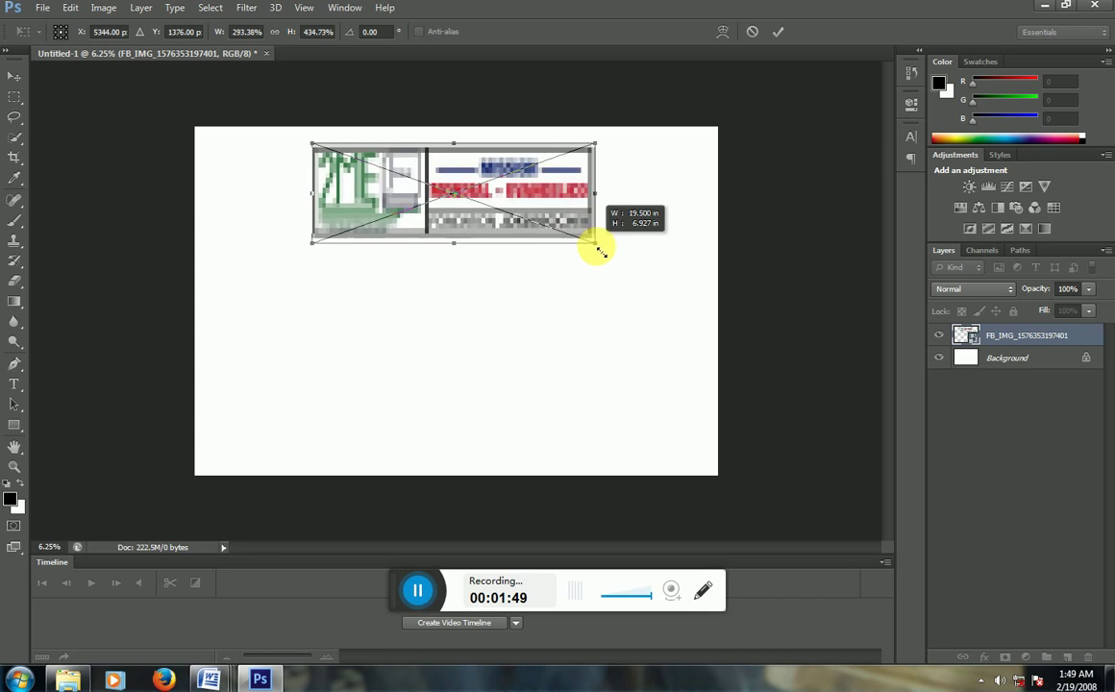
{"action": "left_click_drag", "start_coordinate": [441, 179], "coordinate": [450, 166]}
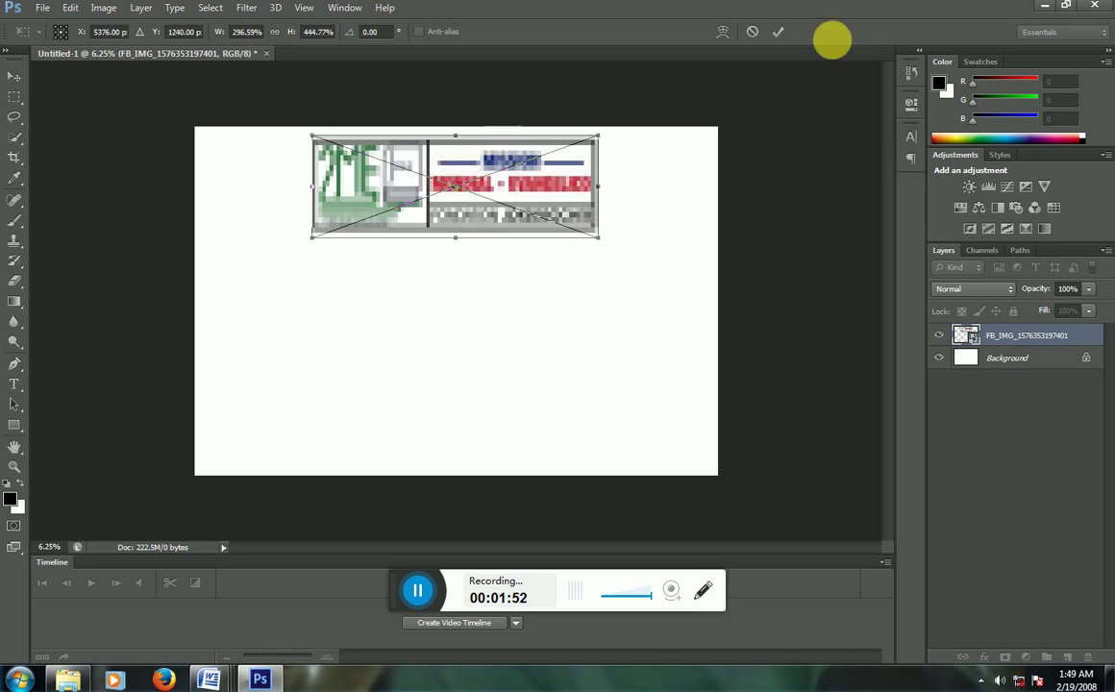
{"action": "double_click", "coordinate": [599, 212]}
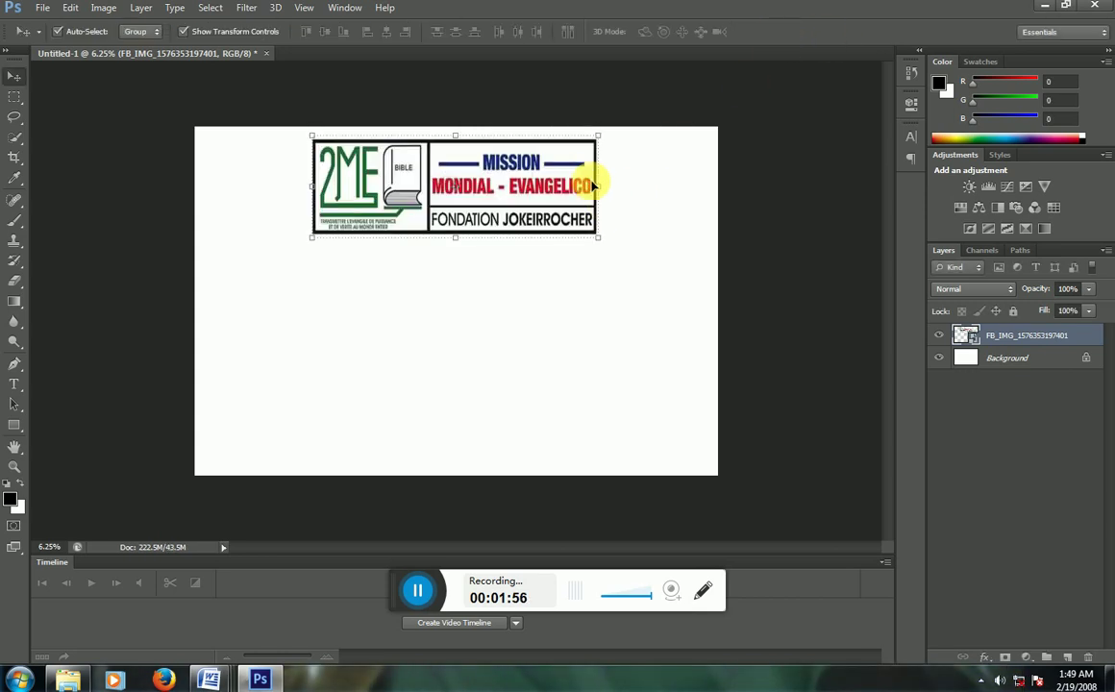
{"action": "left_click_drag", "start_coordinate": [322, 192], "coordinate": [283, 188]}
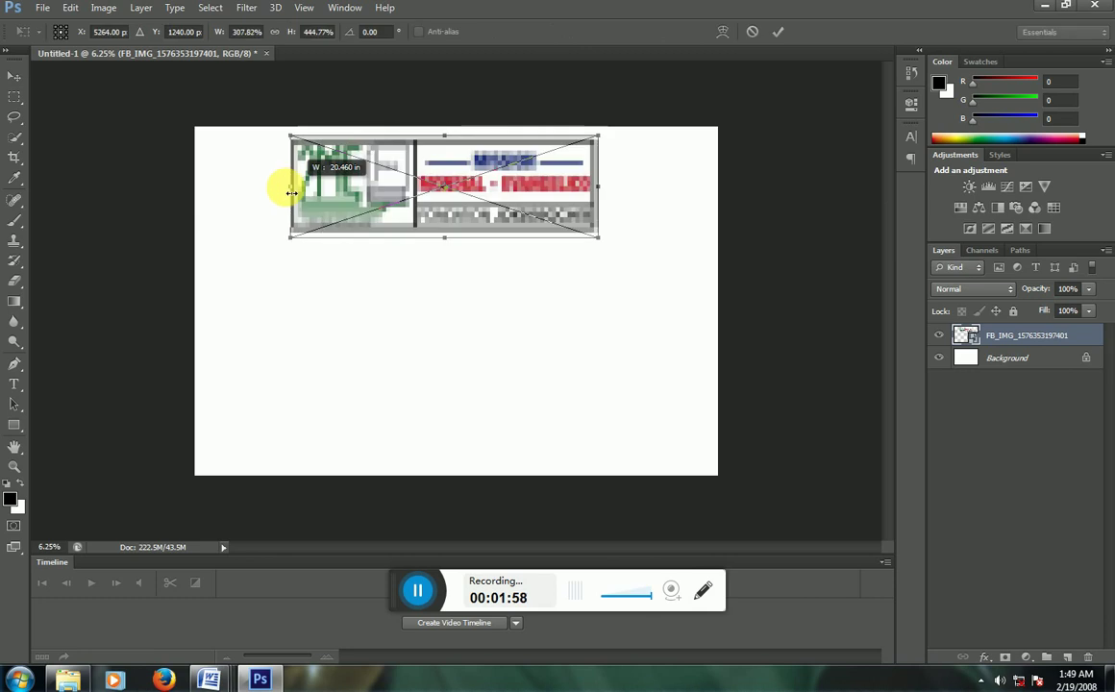
{"action": "left_click_drag", "start_coordinate": [610, 193], "coordinate": [632, 188]}
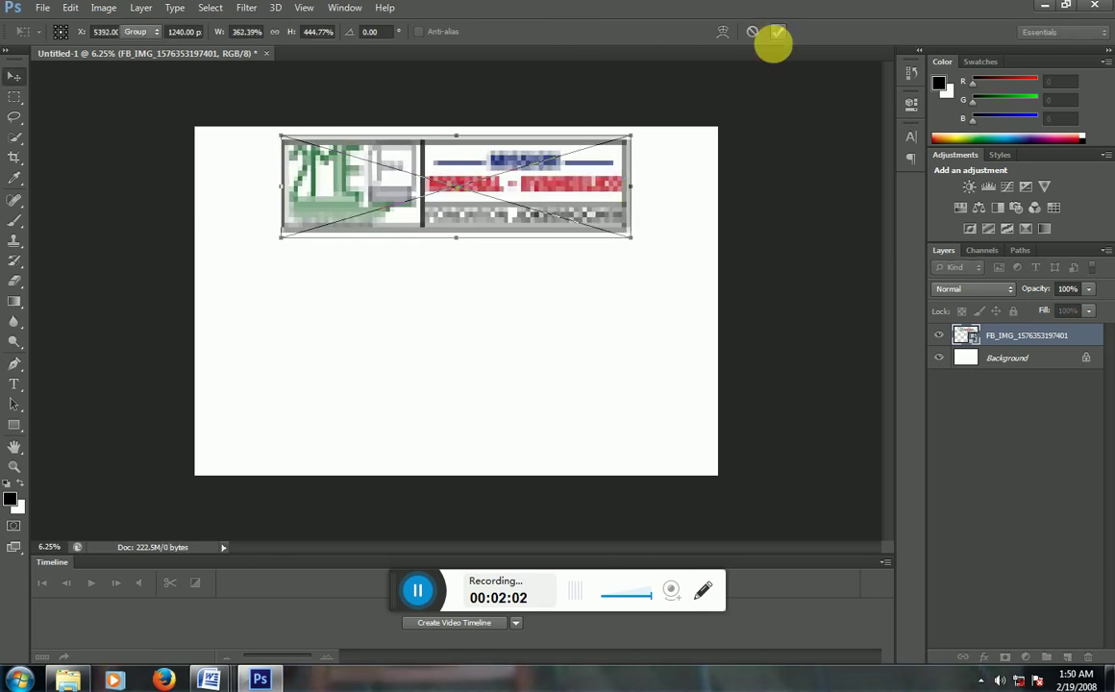
{"action": "key", "text": "Return"}
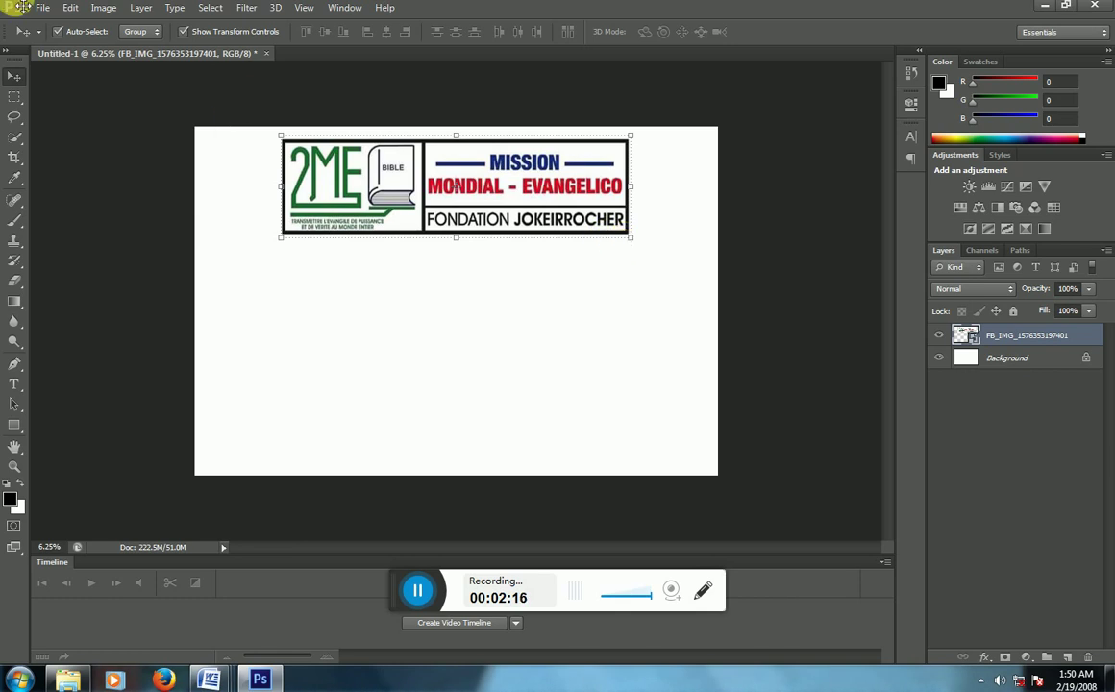
Step: Rotate the canvas 90° clockwise and set the logo's rotation angle back to 0°
{"action": "left_click", "coordinate": [105, 9]}
{"action": "mouse_move", "coordinate": [133, 150]}
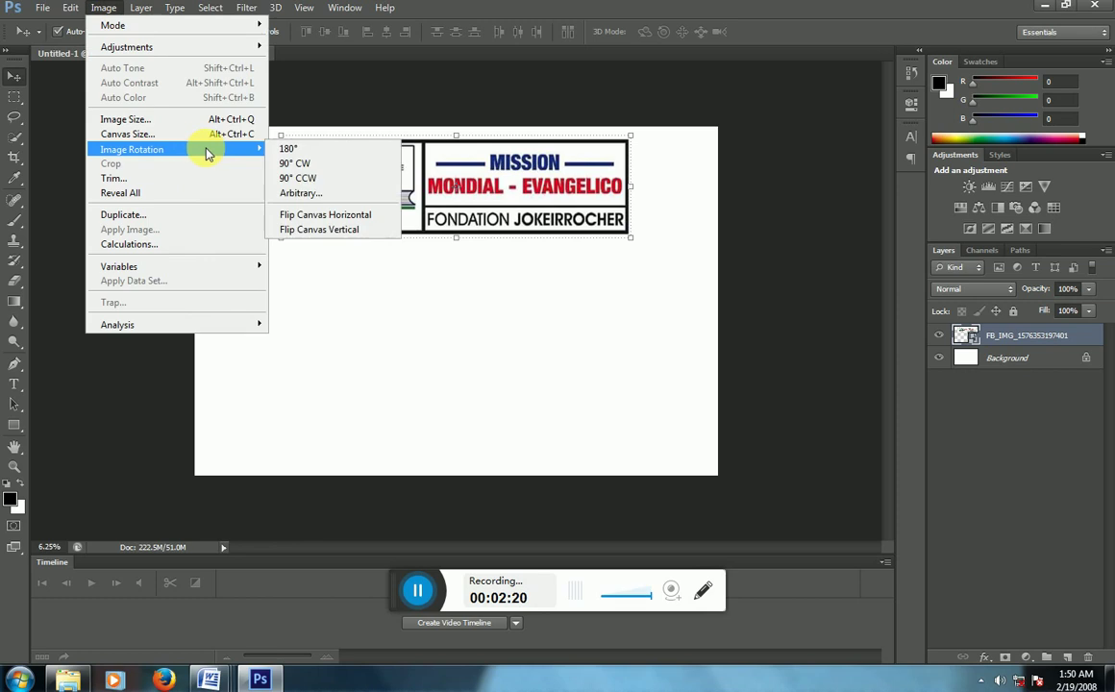
{"action": "left_click", "coordinate": [332, 164]}
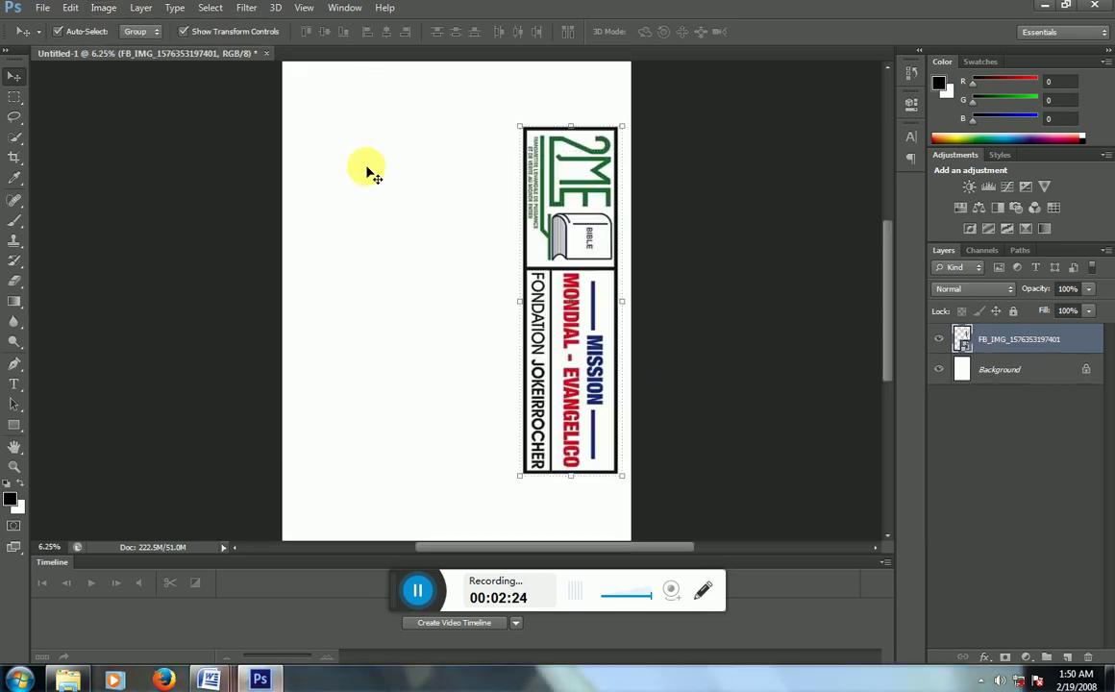
{"action": "mouse_move", "coordinate": [517, 117]}
{"action": "left_mouse_down"}
{"action": "mouse_move", "coordinate": [373, 382]}
{"action": "mouse_move", "coordinate": [368, 364]}
{"action": "left_mouse_up"}
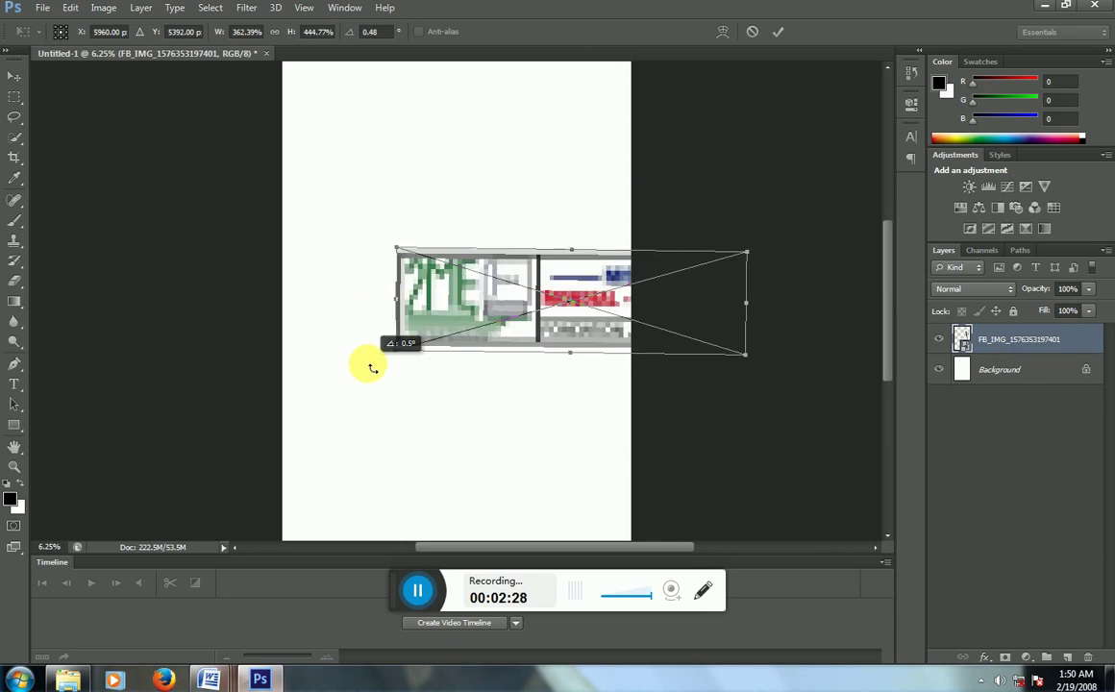
{"action": "left_click", "coordinate": [377, 34]}
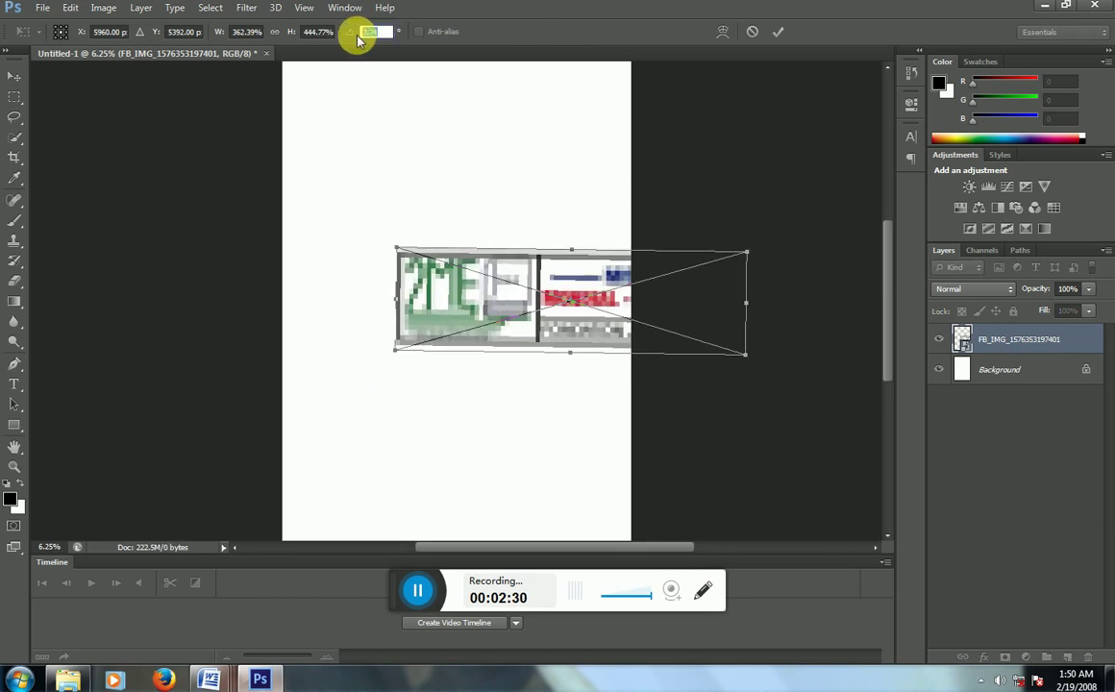
{"action": "type", "text": "0"}
{"action": "key", "text": "Return"}
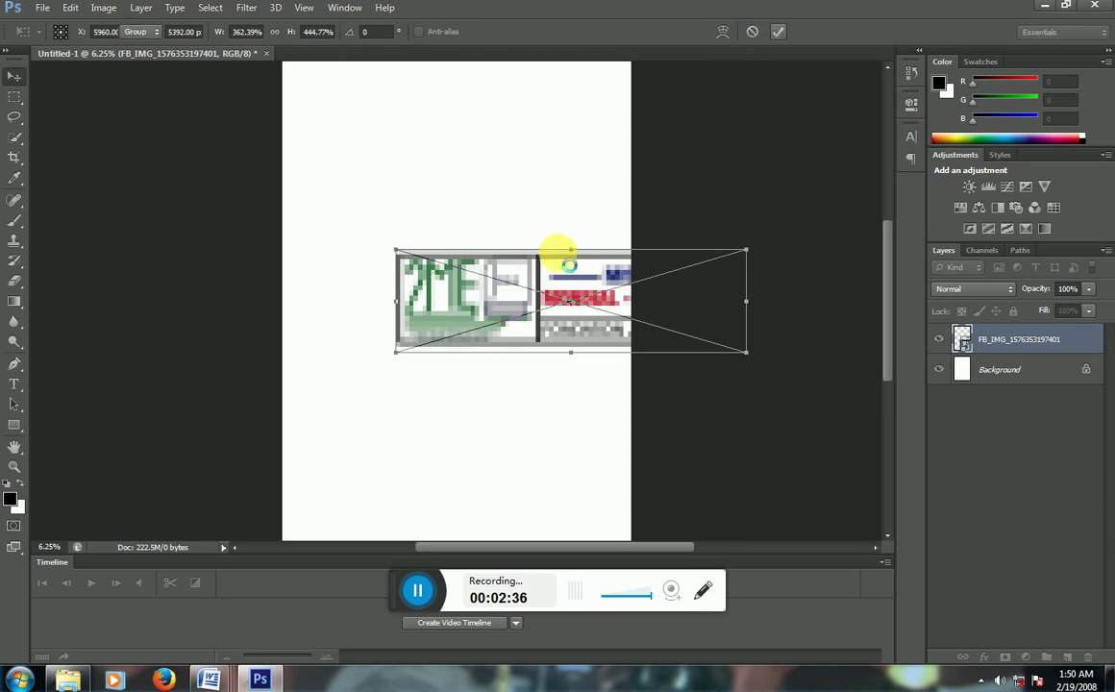
{"action": "double_click", "coordinate": [562, 270]}
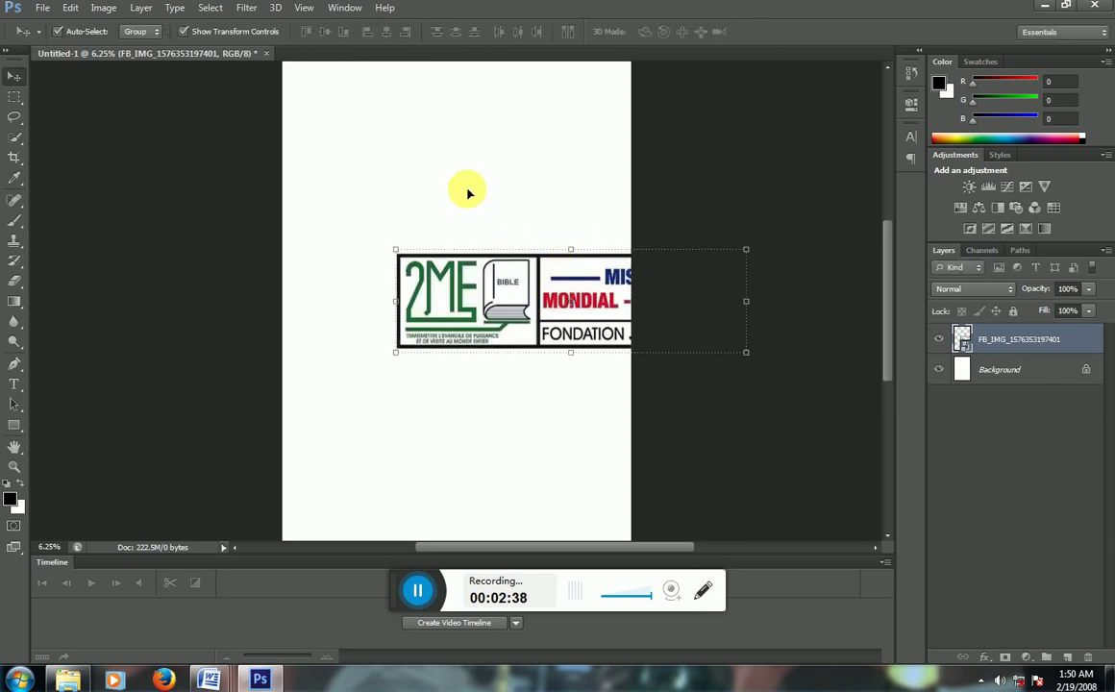
Step: Drag the logo to the top of the portrait page and deselect it
{"action": "mouse_move", "coordinate": [554, 296]}
{"action": "left_mouse_down"}
{"action": "mouse_move", "coordinate": [445, 113]}
{"action": "mouse_move", "coordinate": [461, 137]}
{"action": "left_mouse_up"}
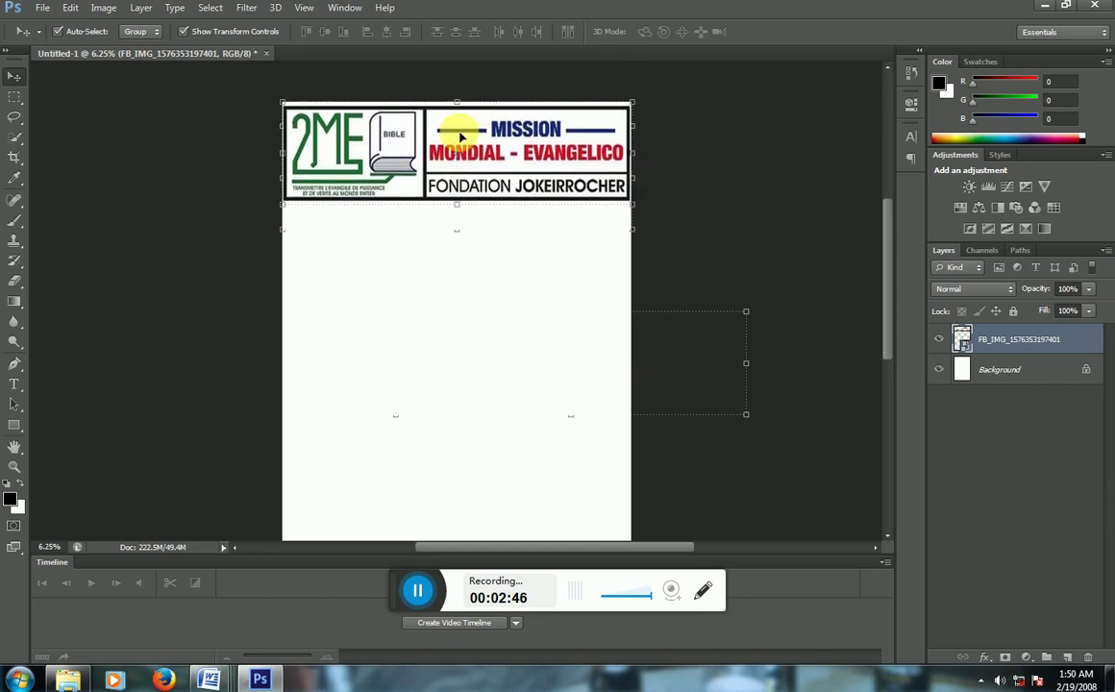
{"action": "left_click", "coordinate": [464, 265]}
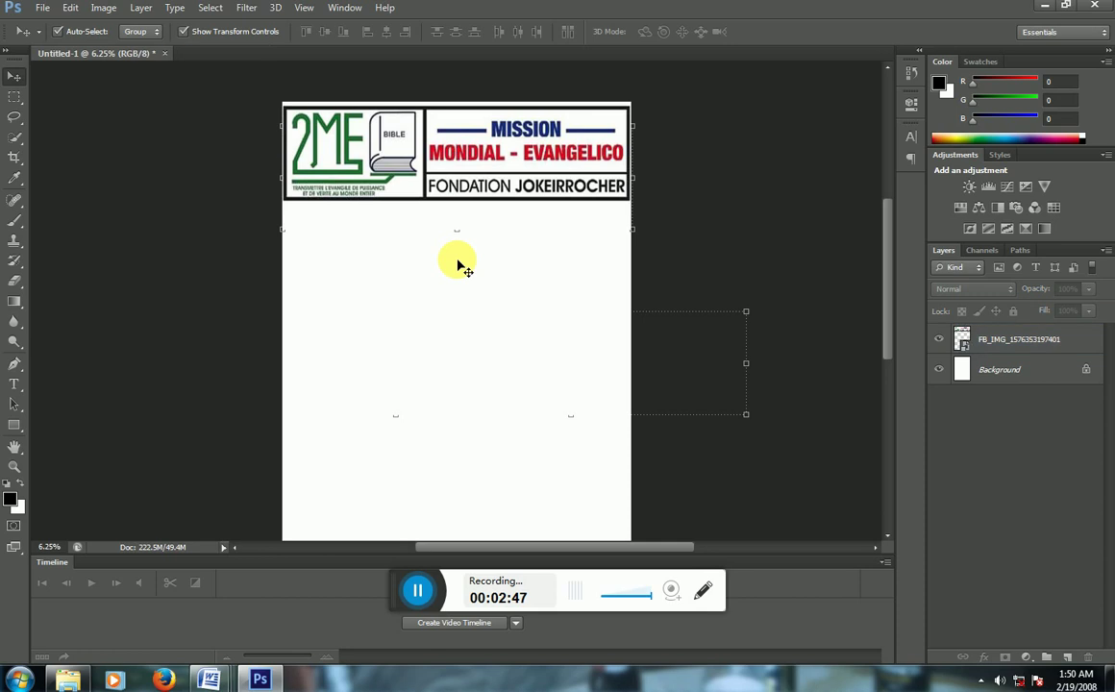
{"action": "scroll", "coordinate": [459, 279], "scroll_direction": "down", "scroll_amount": 2}
{"action": "scroll", "coordinate": [460, 279], "scroll_direction": "down", "scroll_amount": 1}
{"action": "scroll", "coordinate": [457, 277], "scroll_direction": "down", "scroll_amount": 2}
{"action": "scroll", "coordinate": [455, 274], "scroll_direction": "up", "scroll_amount": 3}
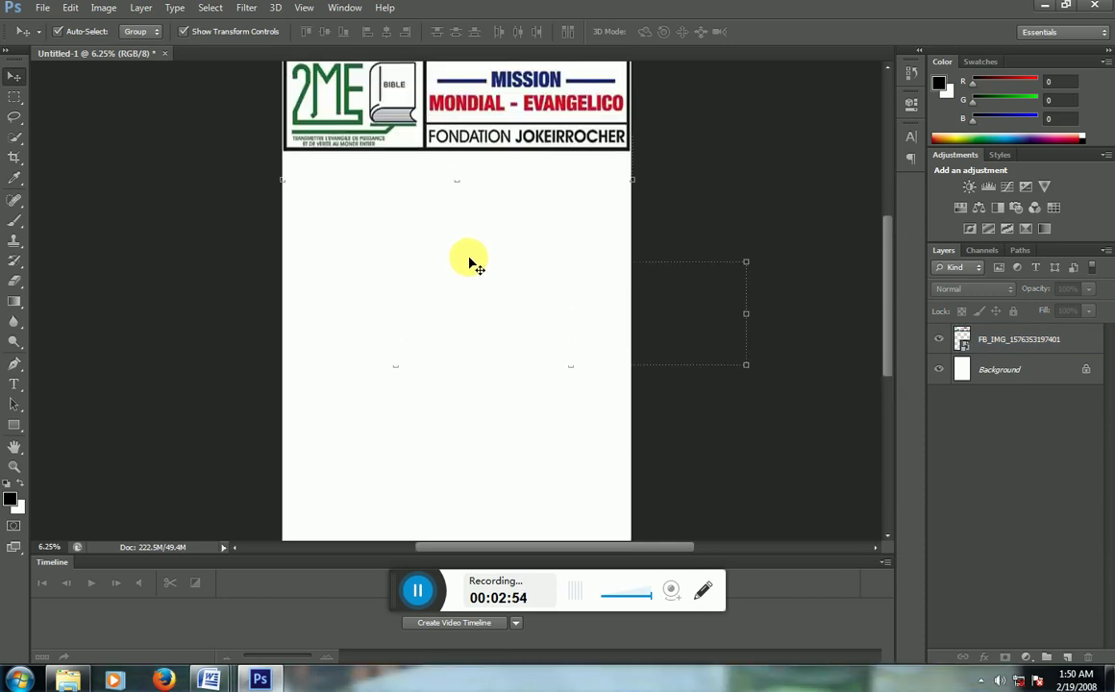
Step: Open File > Place and select a preacher photo in the Facebook folder
{"action": "left_click", "coordinate": [43, 8]}
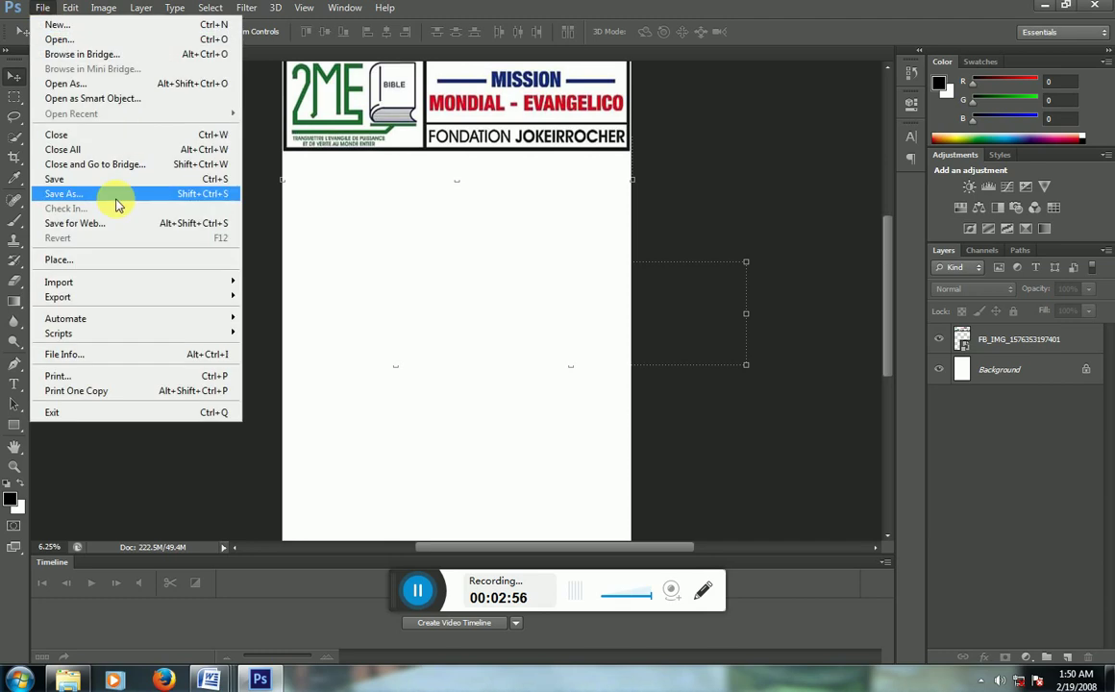
{"action": "left_click", "coordinate": [120, 260]}
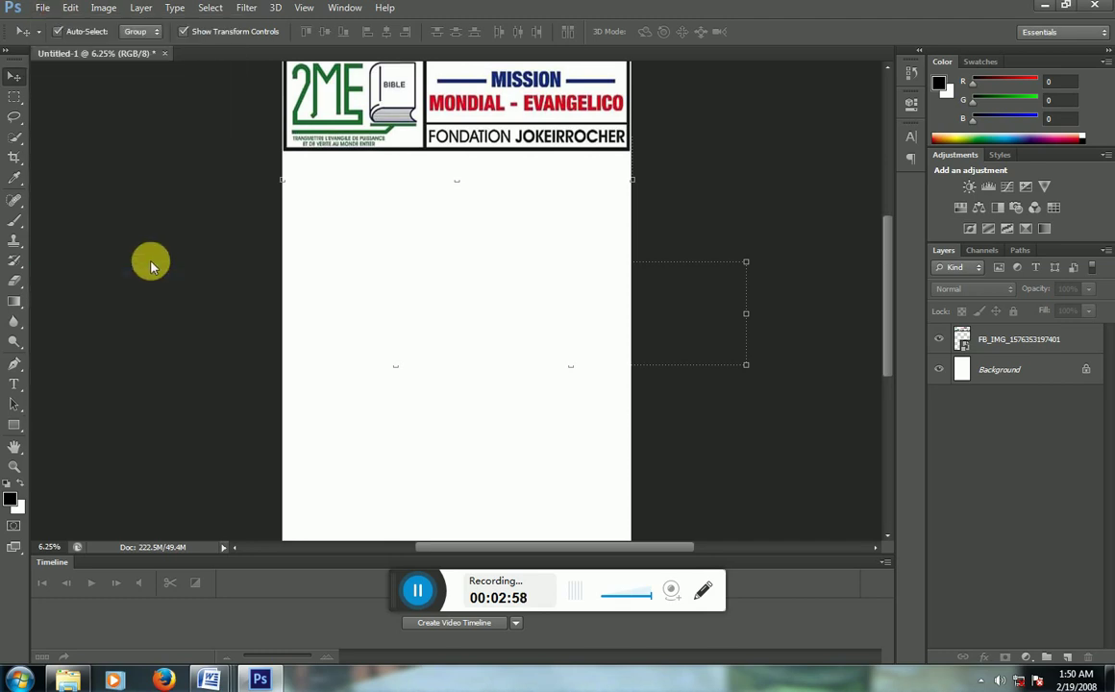
{"action": "left_click", "coordinate": [860, 392]}
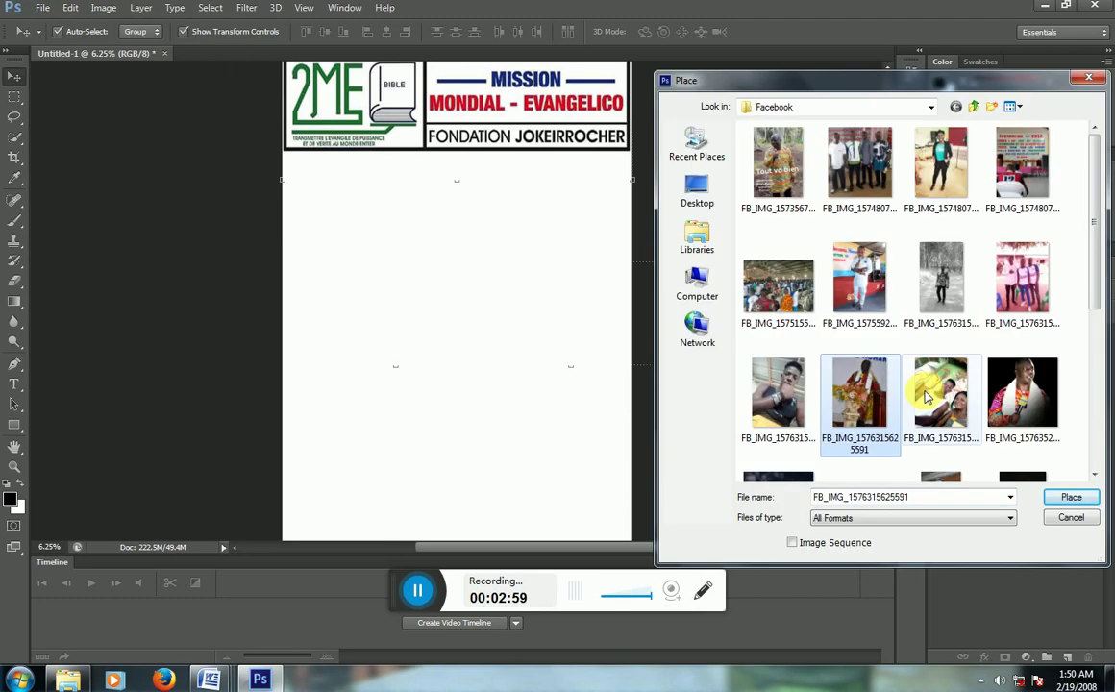
Step: Preview the first preacher photo and the blue-background photo full size
{"action": "scroll", "coordinate": [925, 396], "scroll_direction": "down", "scroll_amount": 3}
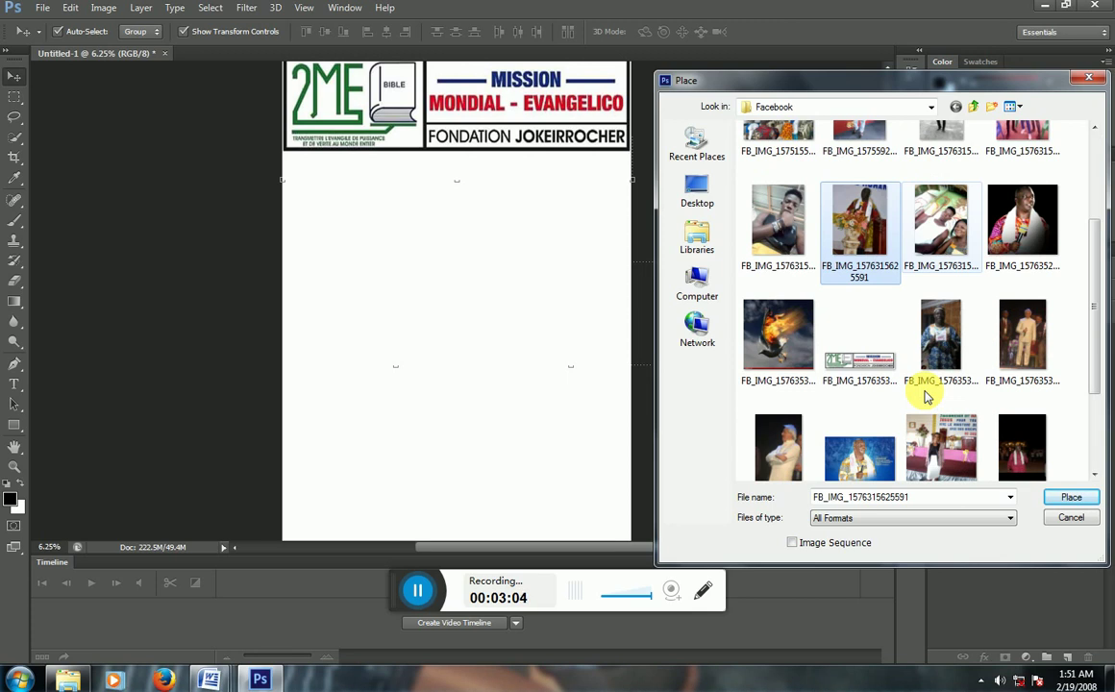
{"action": "scroll", "coordinate": [926, 397], "scroll_direction": "up", "scroll_amount": 3}
{"action": "right_click", "coordinate": [846, 398]}
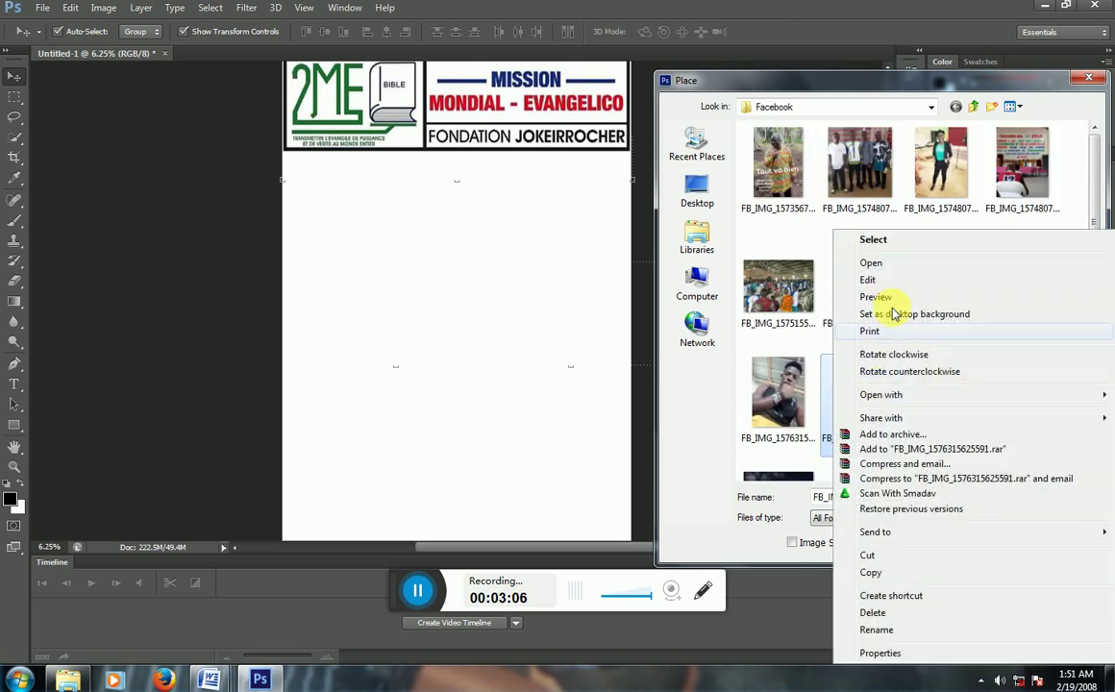
{"action": "left_click", "coordinate": [888, 299]}
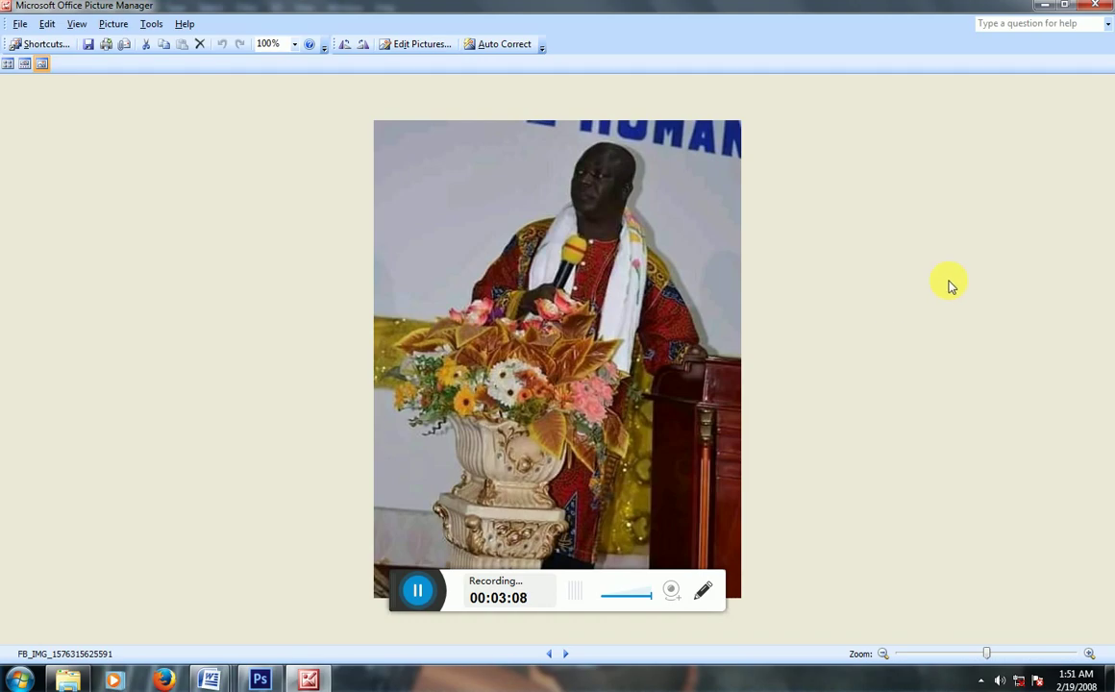
{"action": "left_click", "coordinate": [1107, 7]}
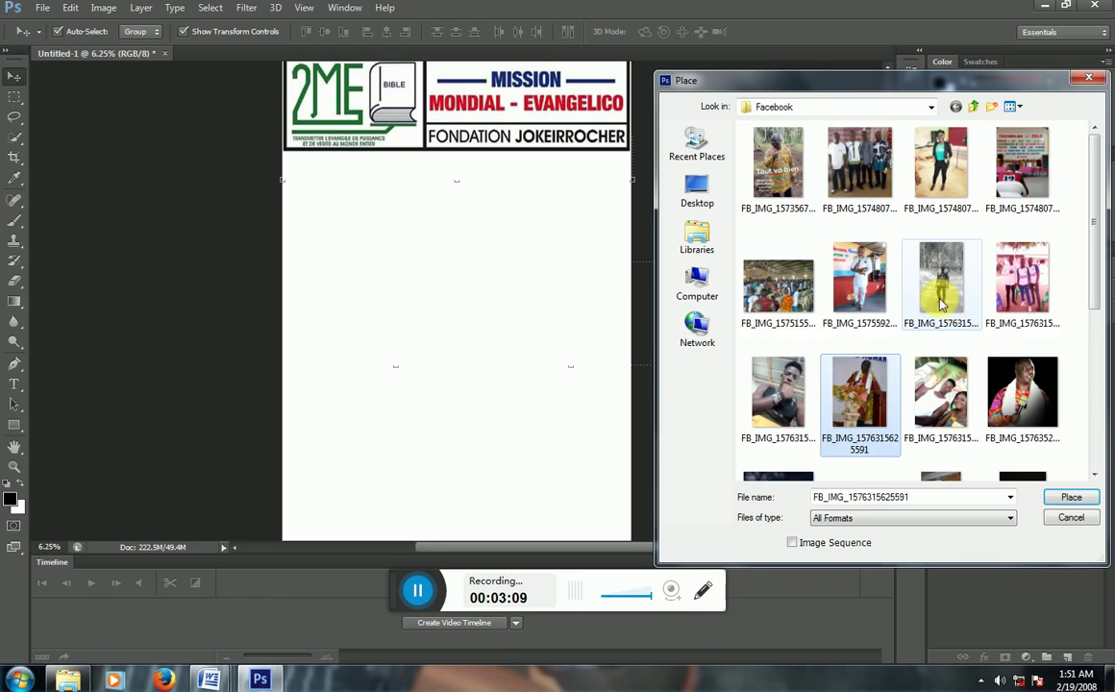
{"action": "scroll", "coordinate": [948, 295], "scroll_direction": "down", "scroll_amount": 1}
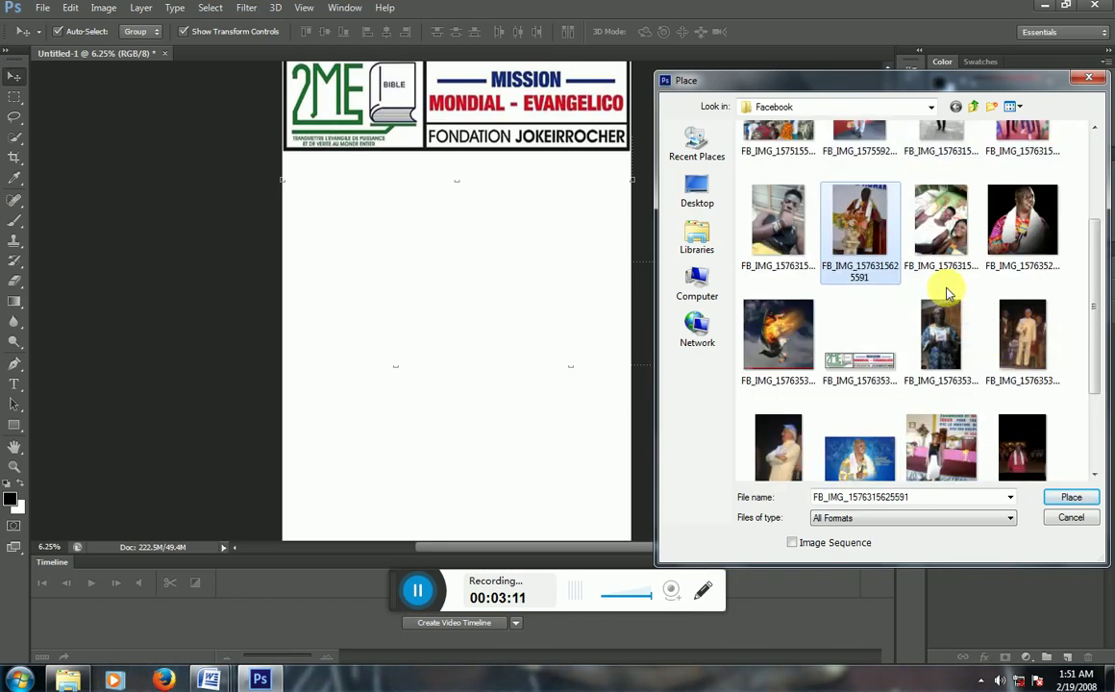
{"action": "scroll", "coordinate": [1014, 334], "scroll_direction": "down", "scroll_amount": 1}
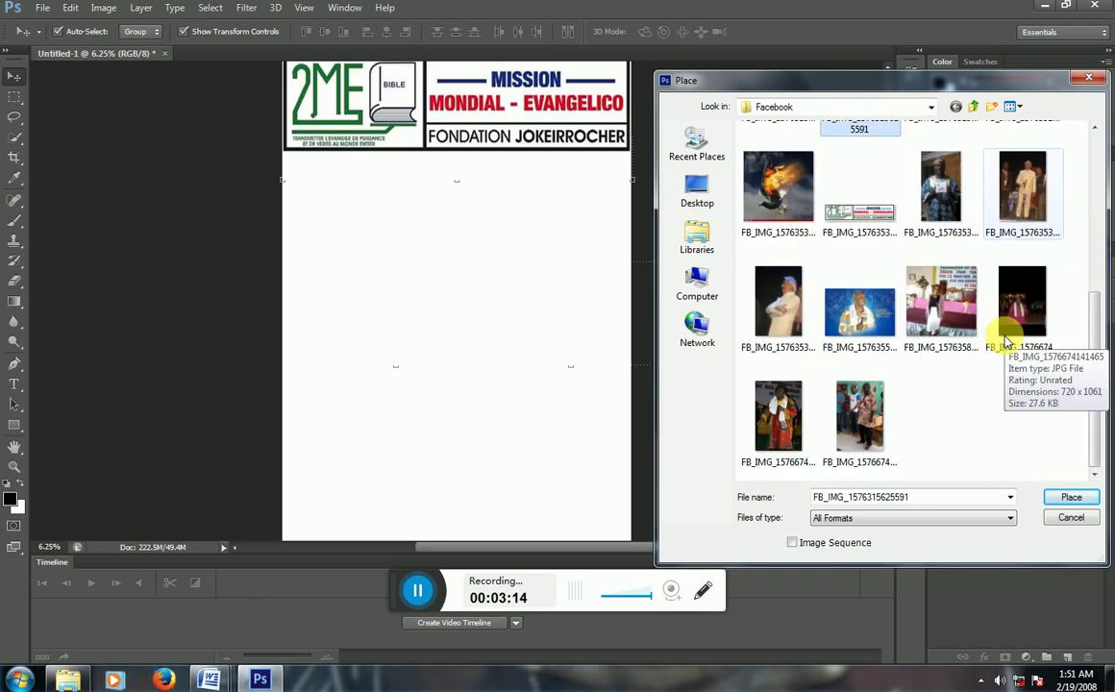
{"action": "right_click", "coordinate": [832, 308]}
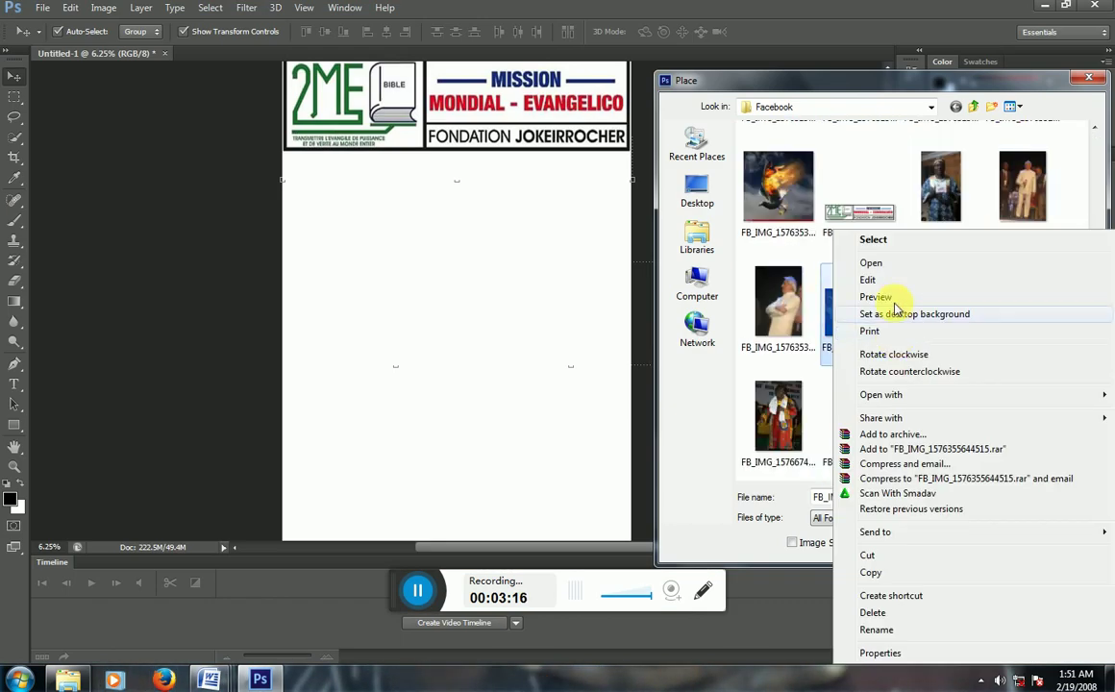
{"action": "left_click", "coordinate": [876, 297]}
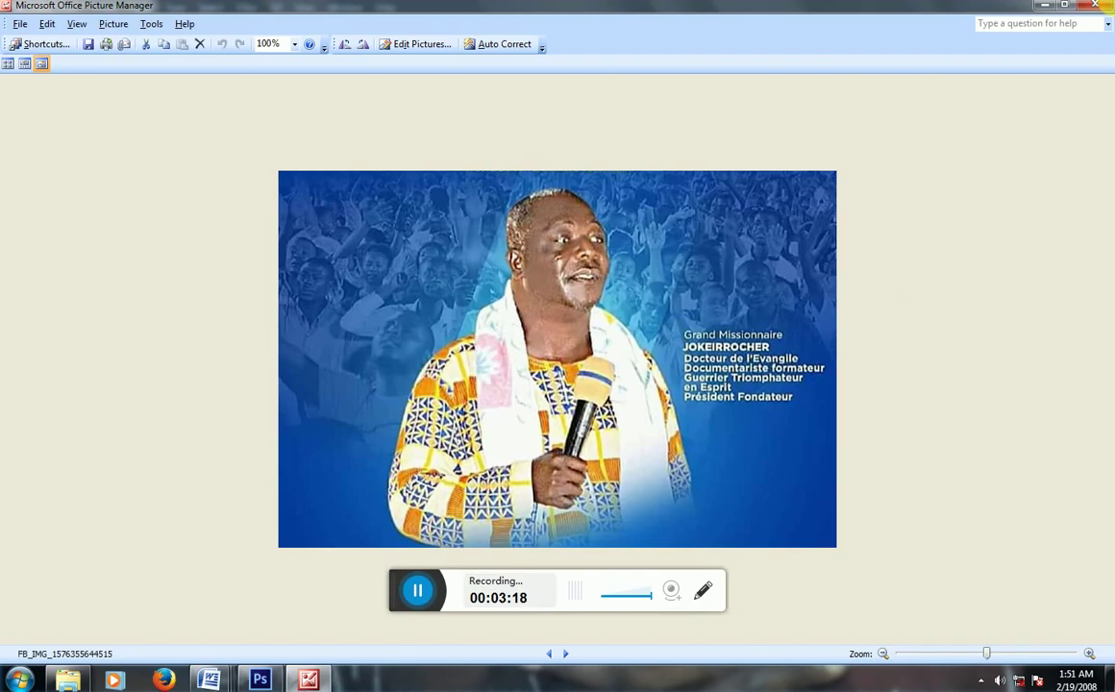
{"action": "left_click", "coordinate": [1102, 7]}
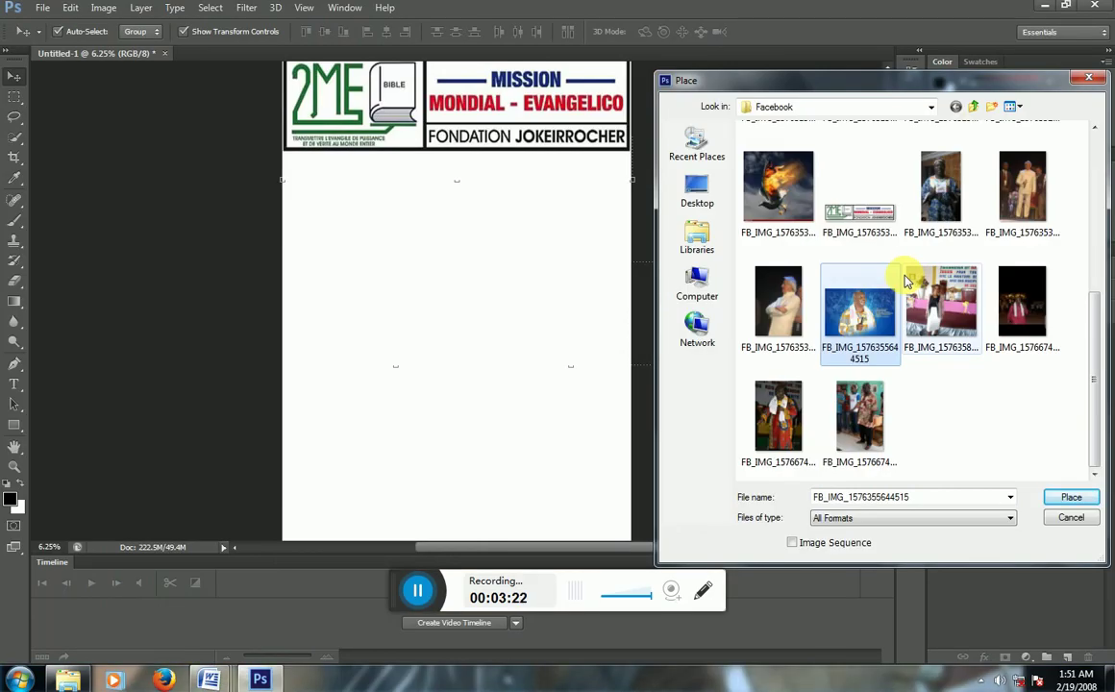
Step: Preview the red-robed and black-background portraits, then select the pulpit photo
{"action": "left_click", "coordinate": [777, 413]}
{"action": "right_click", "coordinate": [771, 413]}
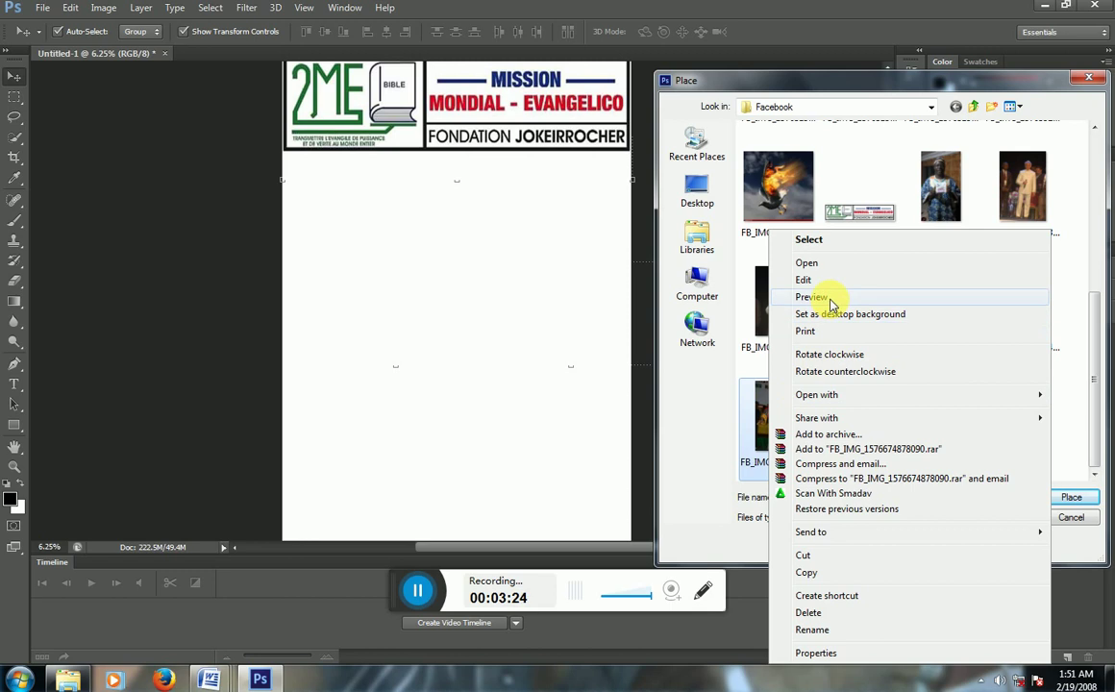
{"action": "left_click", "coordinate": [829, 297]}
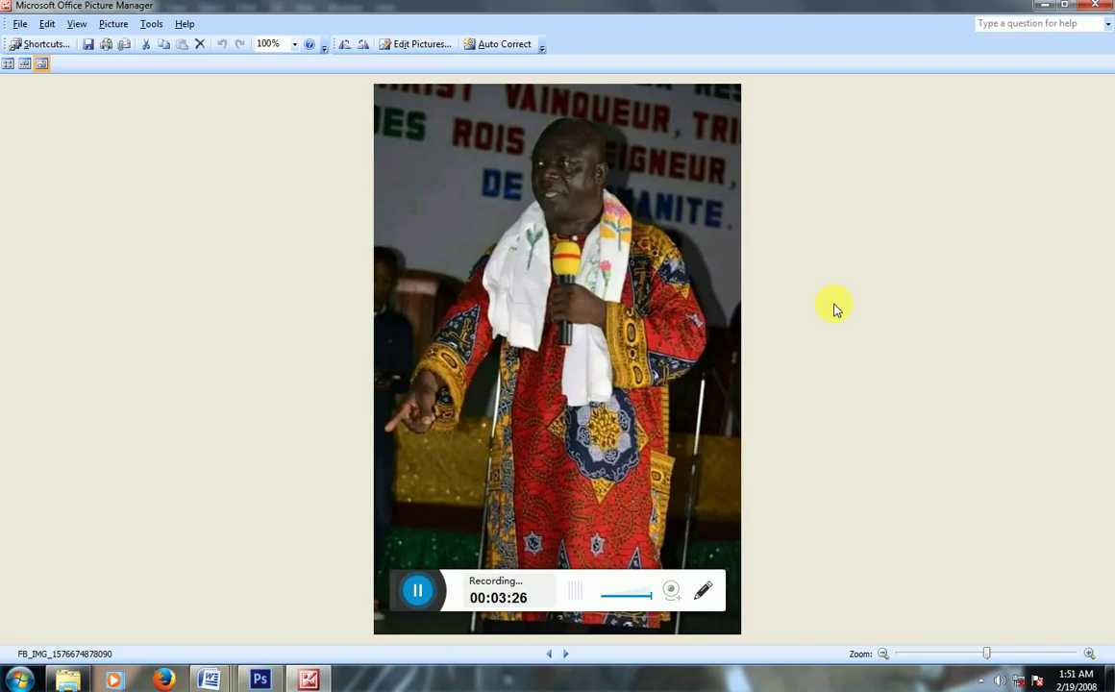
{"action": "left_click", "coordinate": [1096, 10]}
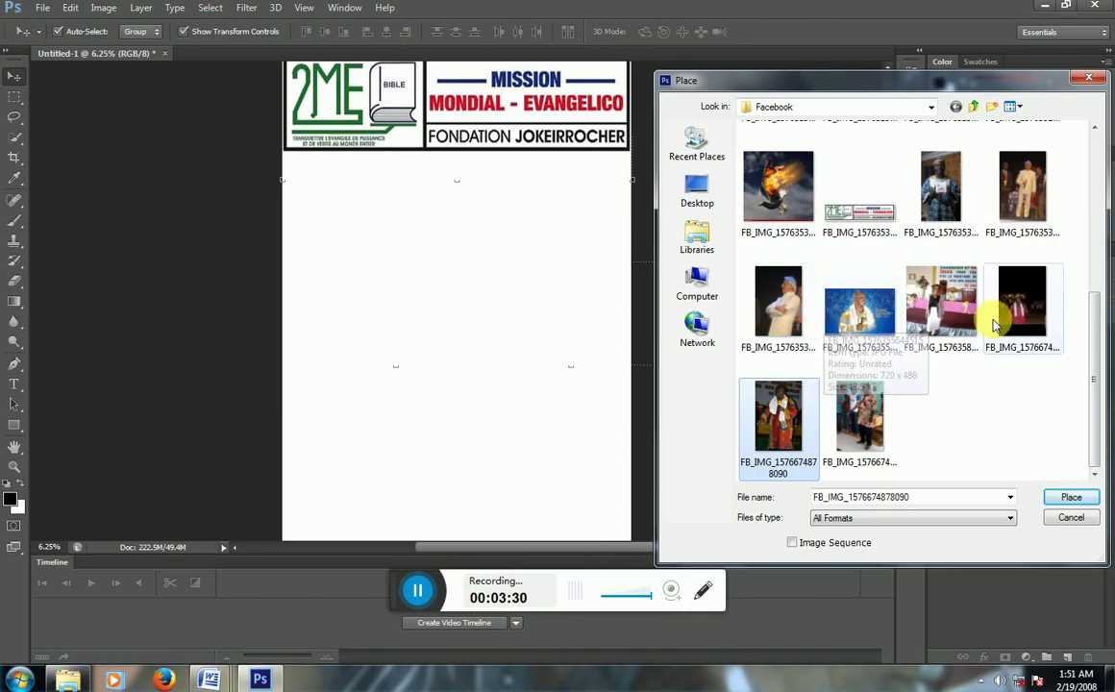
{"action": "scroll", "coordinate": [995, 325], "scroll_direction": "up", "scroll_amount": 1}
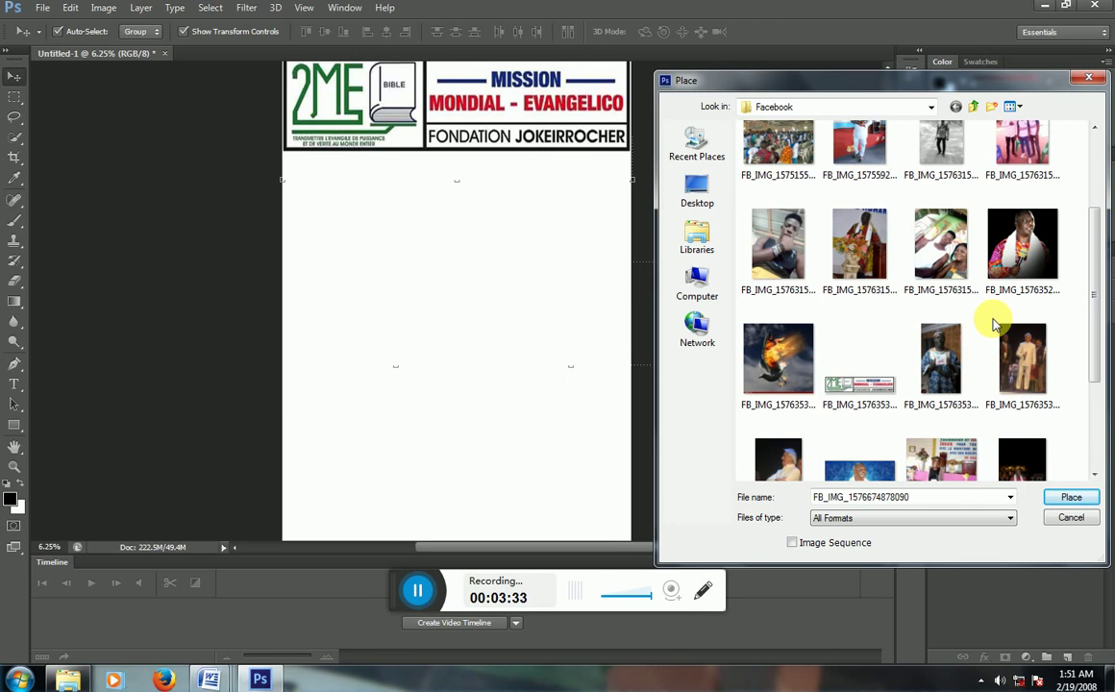
{"action": "left_click", "coordinate": [1021, 236]}
{"action": "right_click", "coordinate": [1021, 235]}
{"action": "left_click", "coordinate": [926, 300]}
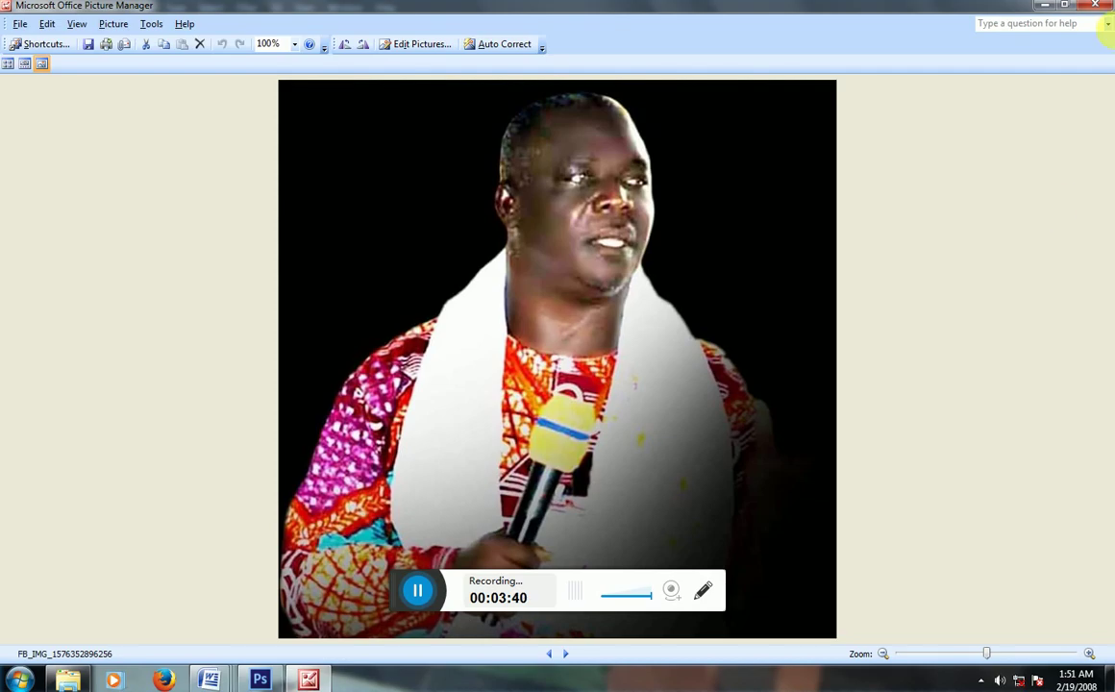
{"action": "left_click", "coordinate": [1099, 9]}
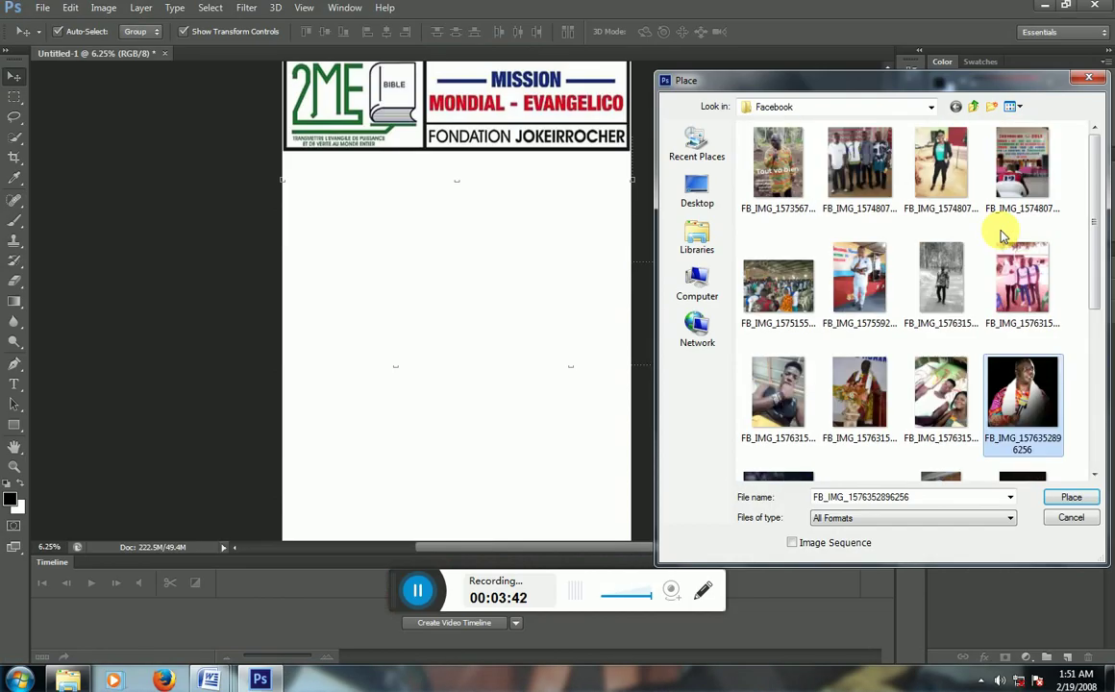
{"action": "left_click", "coordinate": [861, 389]}
Step: Preview the flowered-pulpit photo zoomed on the man's face, then close it
{"action": "right_click", "coordinate": [834, 390]}
{"action": "left_click", "coordinate": [909, 294]}
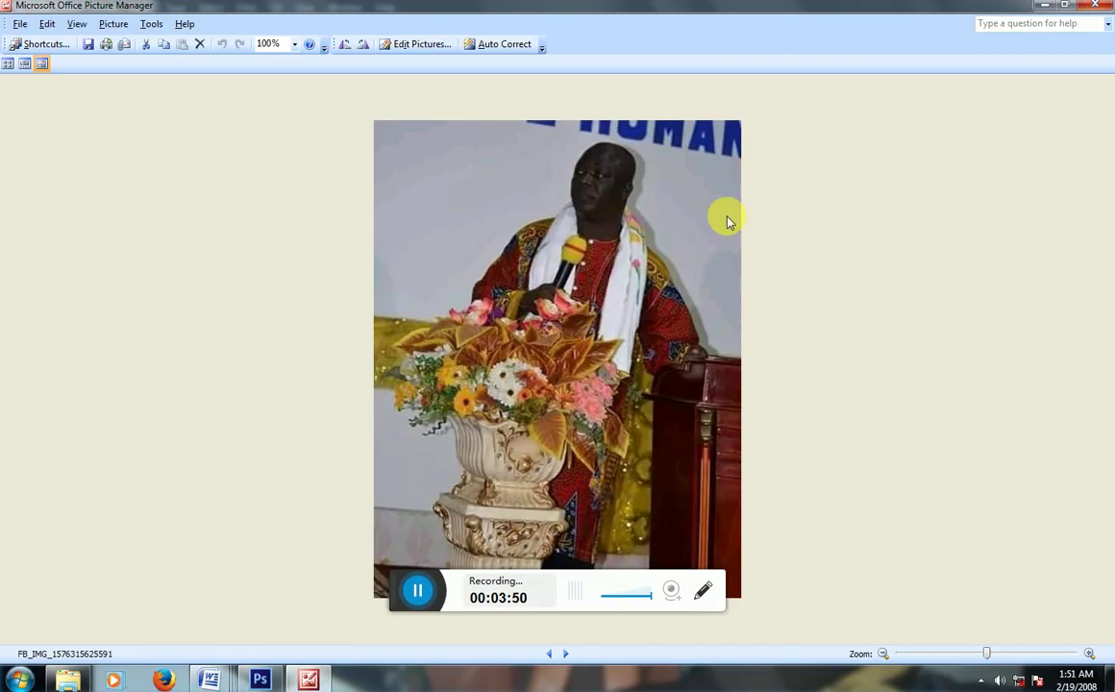
{"action": "scroll", "coordinate": [712, 223], "scroll_direction": "up", "scroll_amount": 2}
{"action": "scroll", "coordinate": [705, 216], "scroll_direction": "up", "scroll_amount": 1}
{"action": "scroll", "coordinate": [700, 203], "scroll_direction": "up", "scroll_amount": 2}
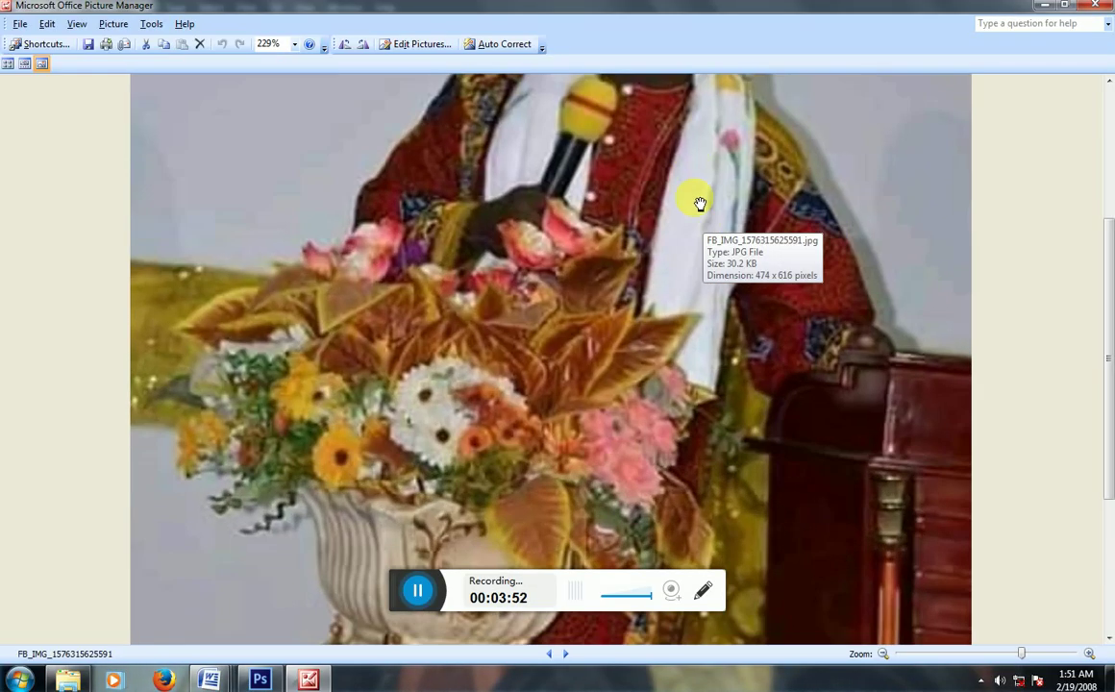
{"action": "left_click_drag", "start_coordinate": [691, 149], "coordinate": [692, 356]}
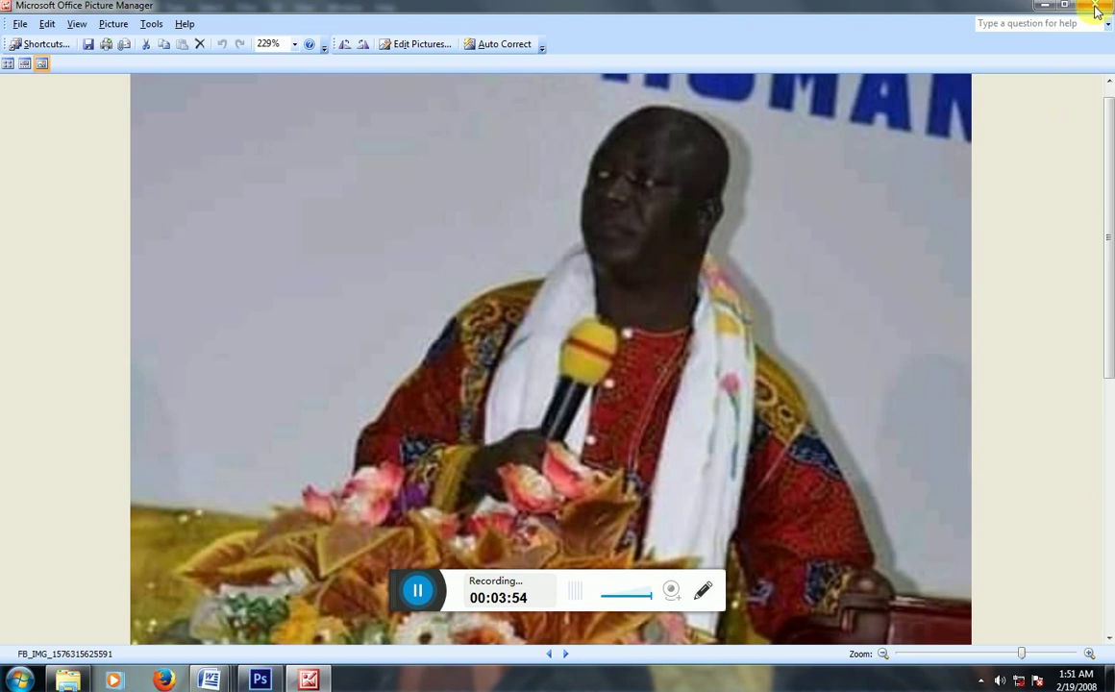
{"action": "left_click", "coordinate": [1096, 8]}
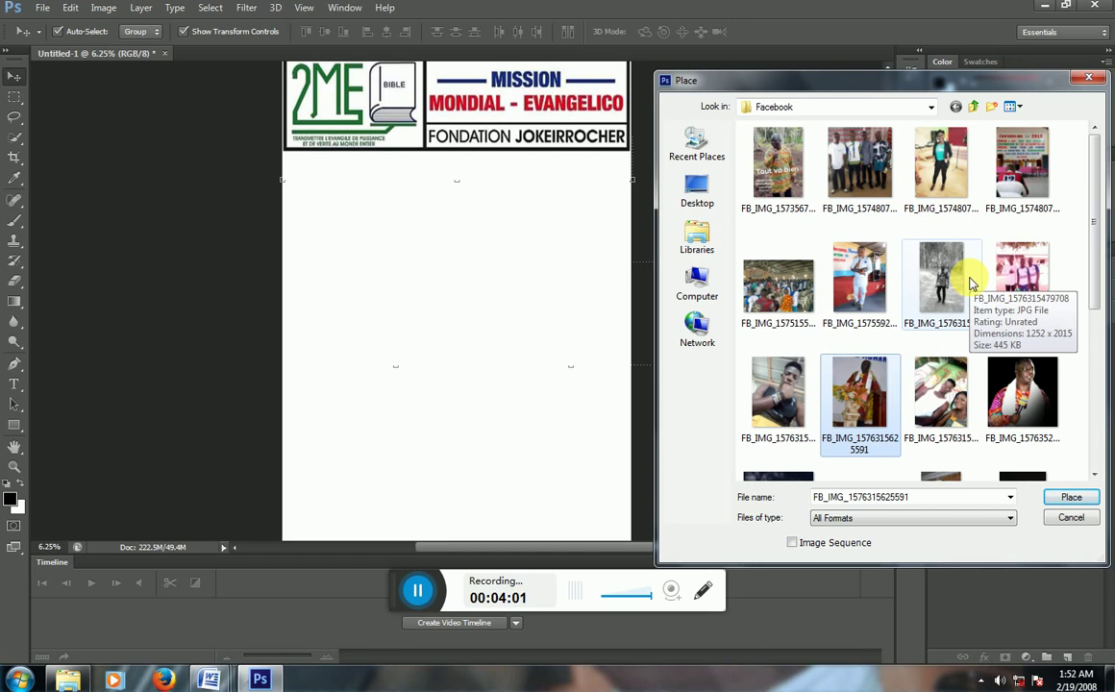
{"action": "left_click", "coordinate": [804, 154]}
Step: Preview the 'Tout va bien' photo and the group photo full size
{"action": "right_click", "coordinate": [811, 144]}
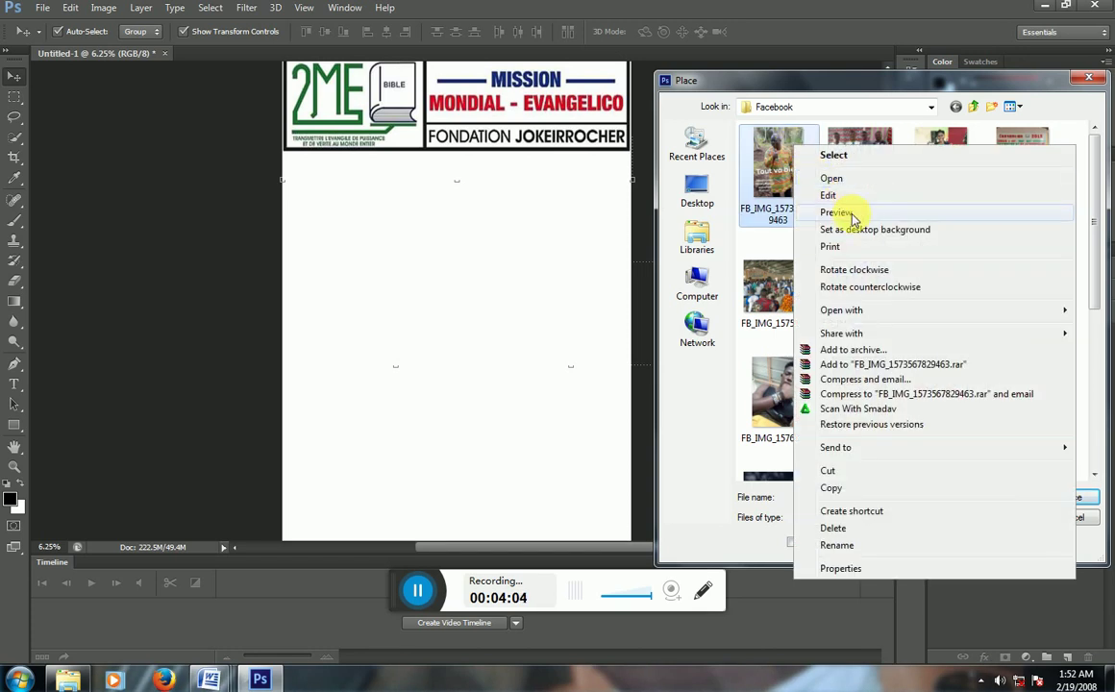
{"action": "left_click", "coordinate": [851, 213]}
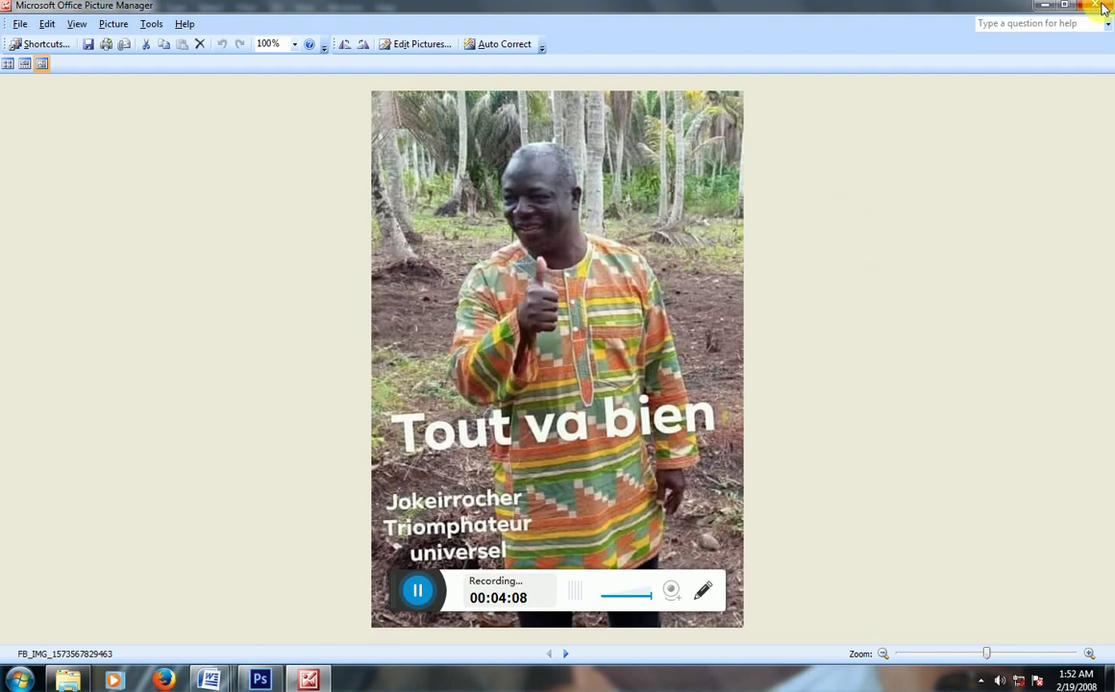
{"action": "left_click", "coordinate": [1103, 7]}
{"action": "scroll", "coordinate": [829, 298], "scroll_direction": "down", "scroll_amount": 3}
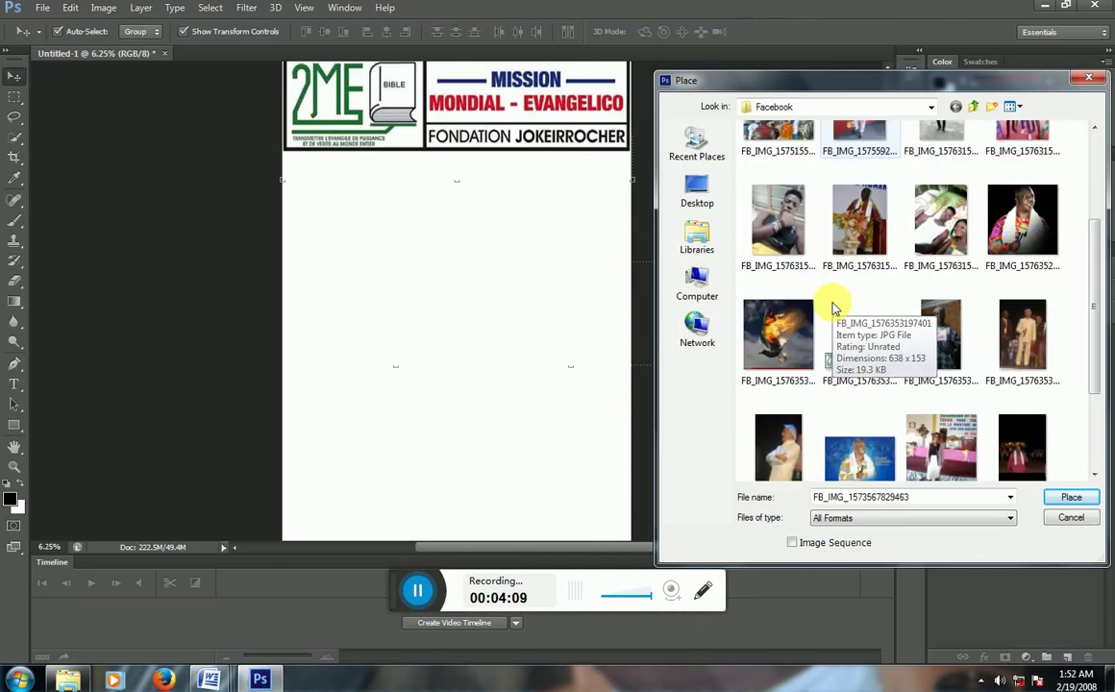
{"action": "scroll", "coordinate": [826, 302], "scroll_direction": "down", "scroll_amount": 3}
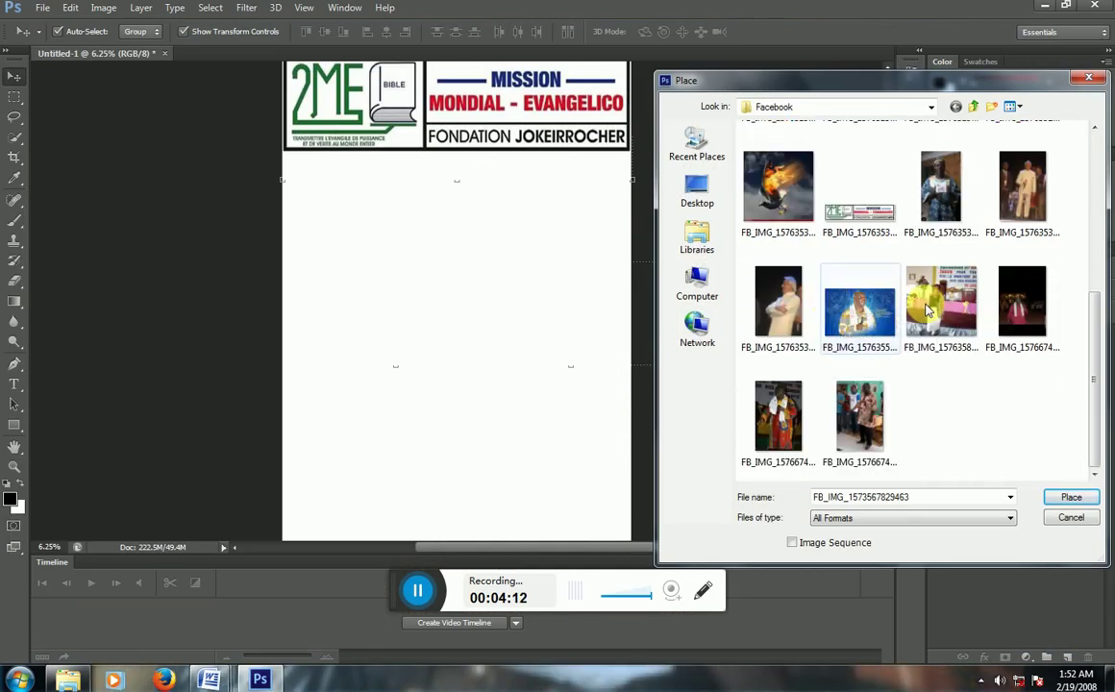
{"action": "left_click", "coordinate": [865, 402]}
{"action": "right_click", "coordinate": [830, 230]}
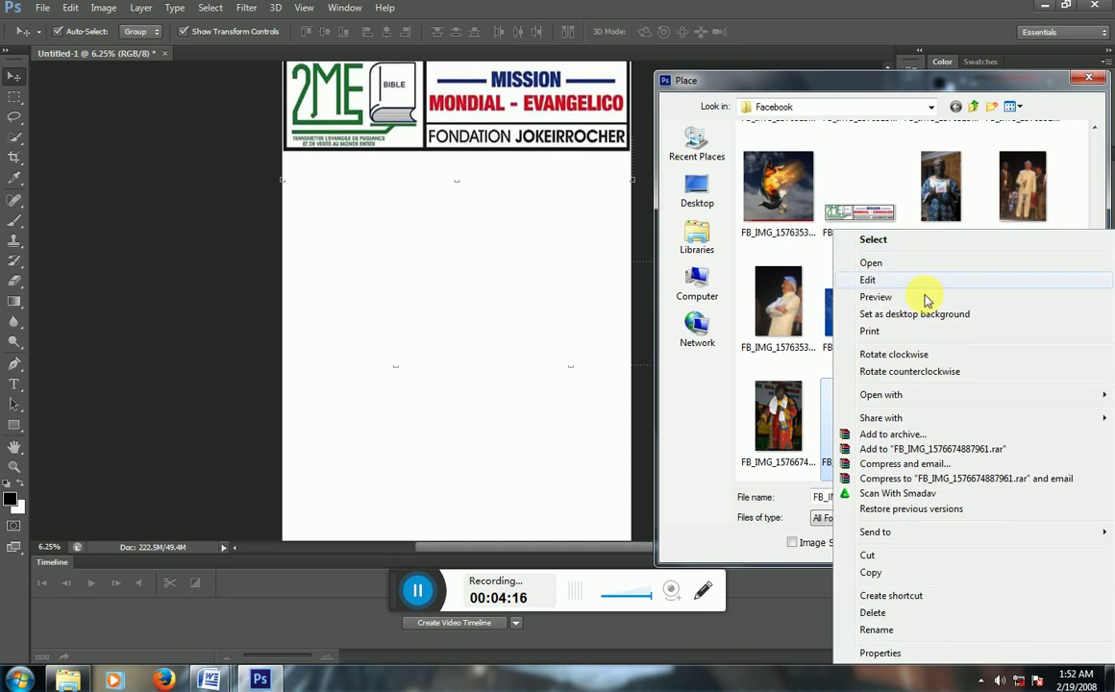
{"action": "left_click", "coordinate": [915, 301]}
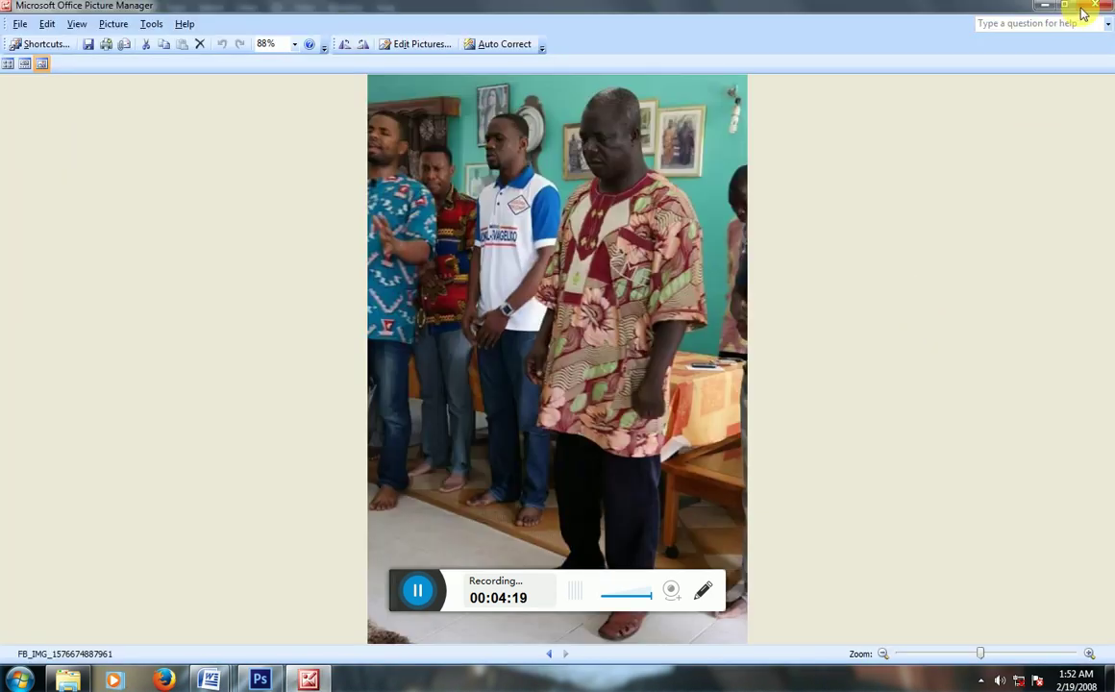
{"action": "left_click", "coordinate": [1096, 9]}
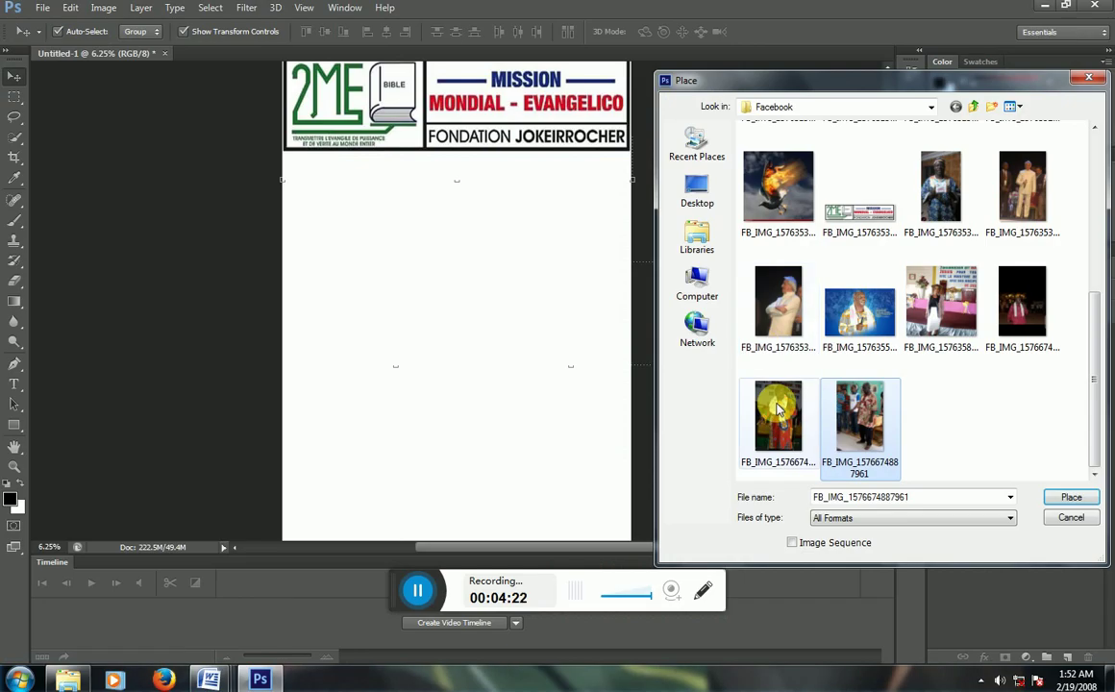
Step: Preview the red-robed preacher photo and try placing it on the poster
{"action": "right_click", "coordinate": [776, 402]}
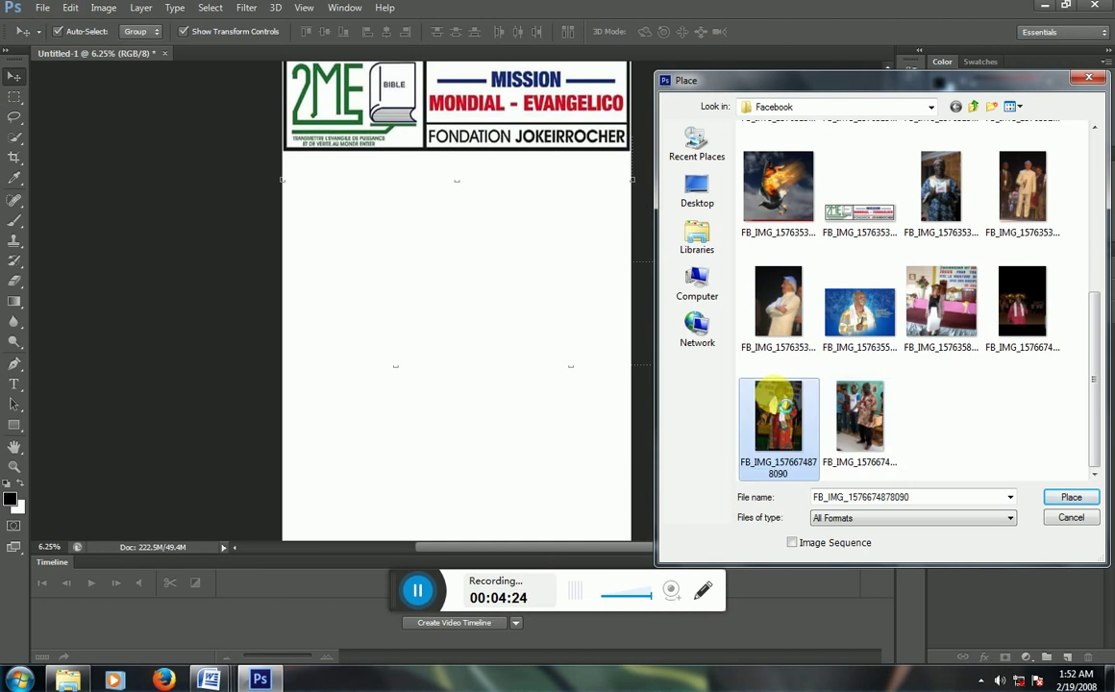
{"action": "left_click", "coordinate": [848, 296]}
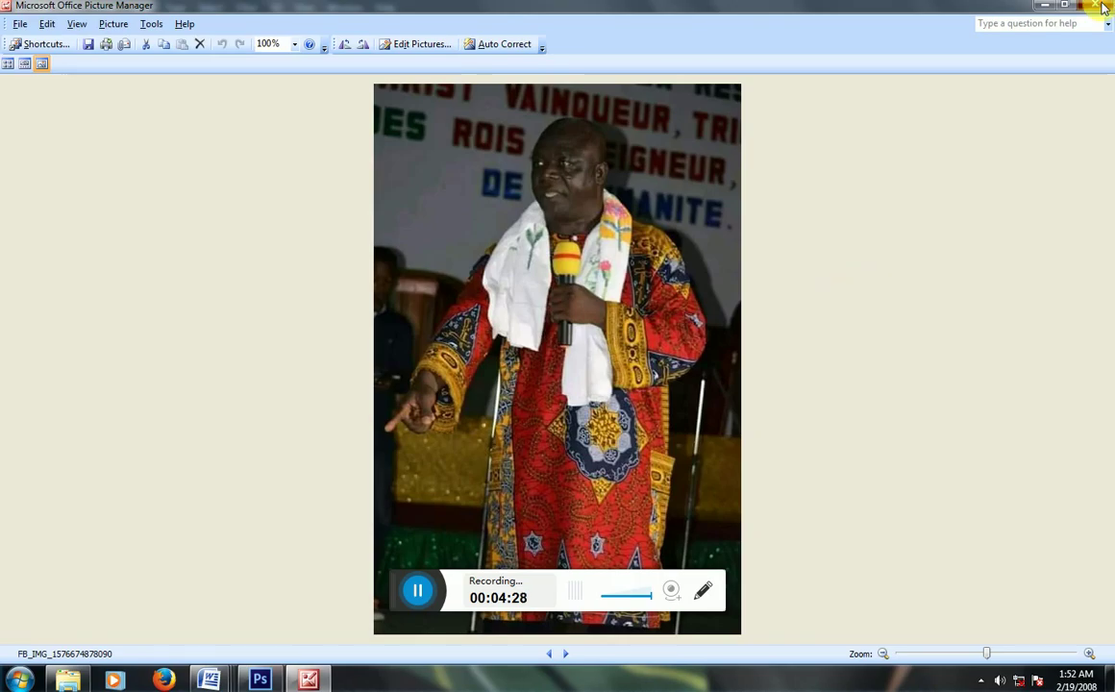
{"action": "left_click", "coordinate": [1102, 5]}
{"action": "double_click", "coordinate": [777, 408]}
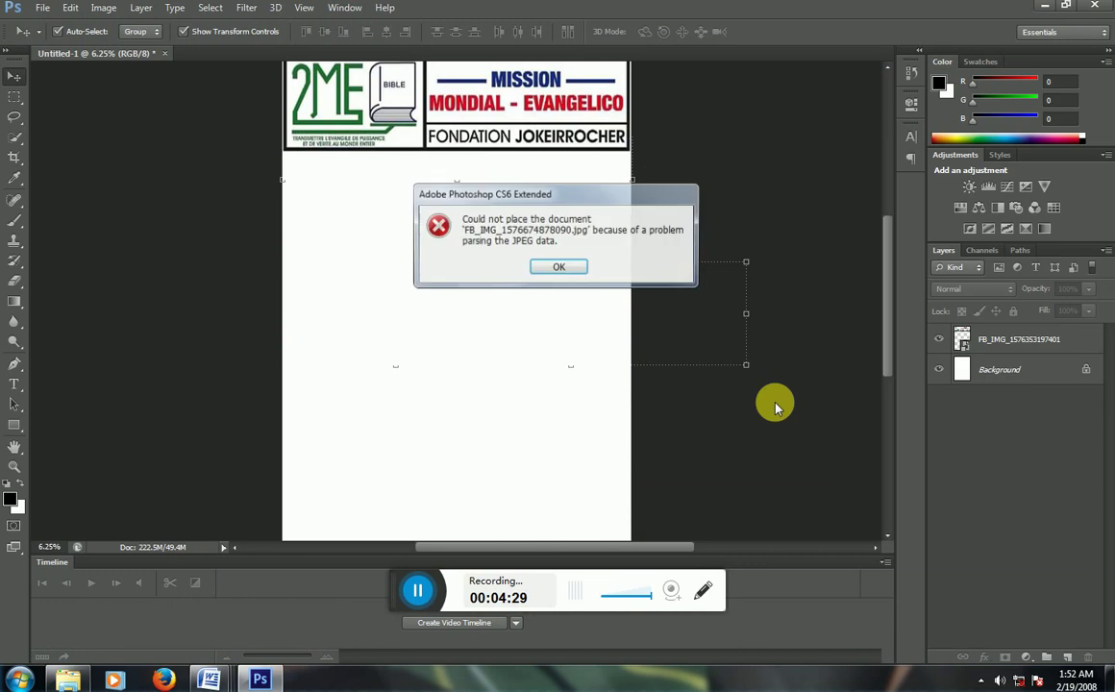
Step: Dismiss the JPEG parsing error and start File > Place again
{"action": "left_click", "coordinate": [567, 270]}
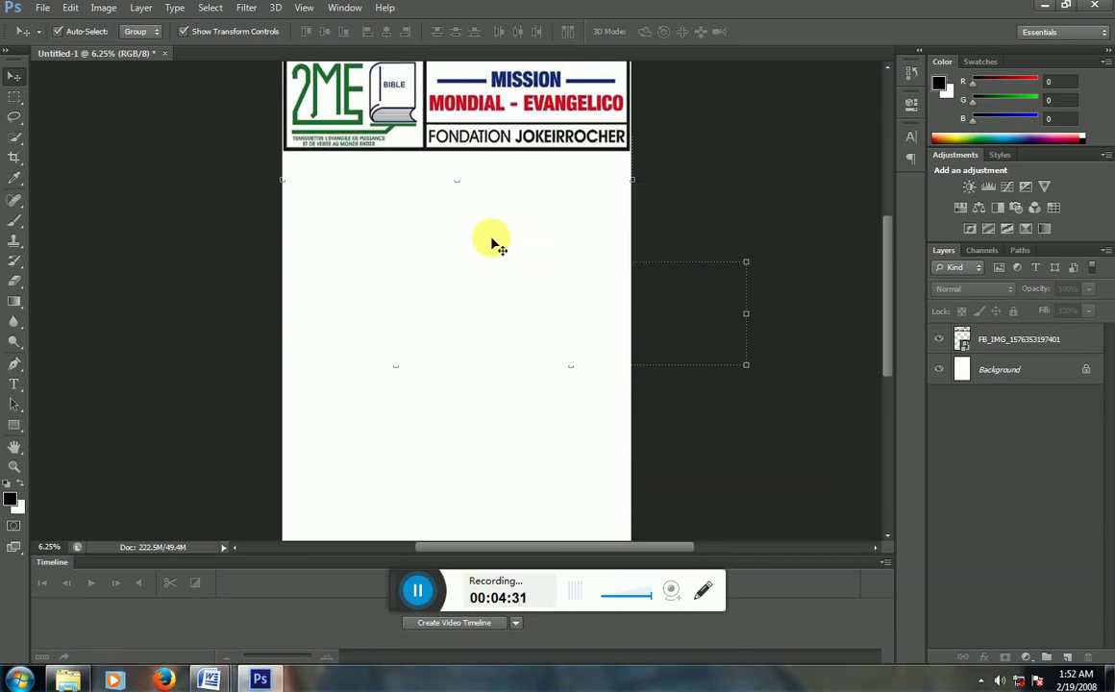
{"action": "key", "text": "alt+e"}
{"action": "key", "text": "Right"}
{"action": "left_click", "coordinate": [42, 8]}
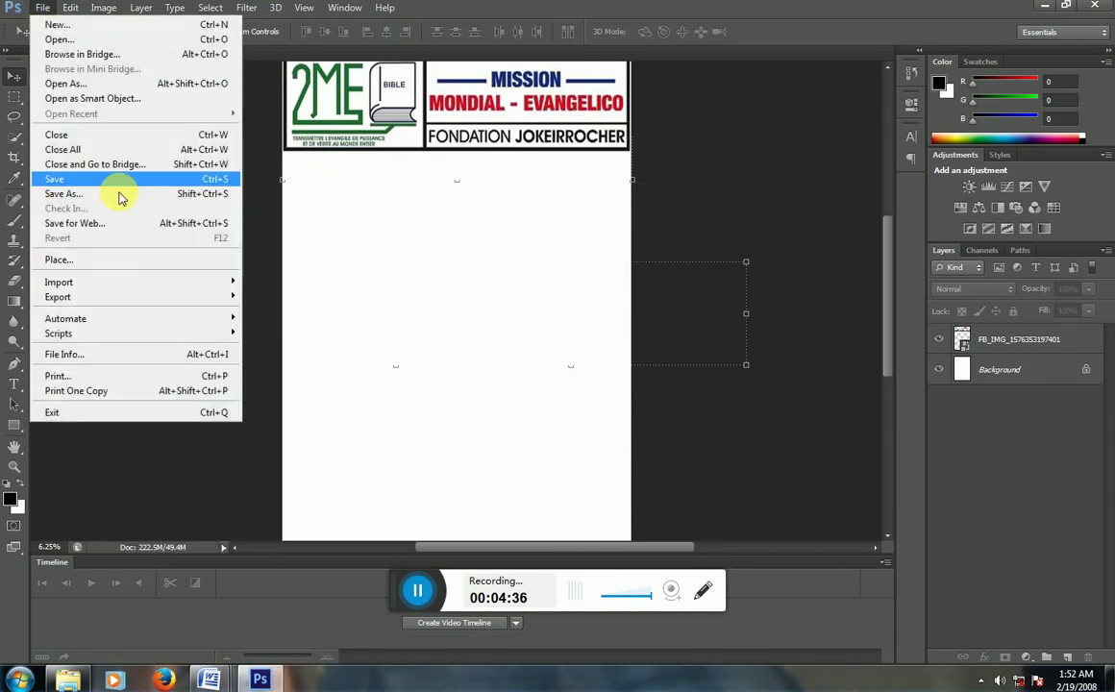
{"action": "left_click", "coordinate": [108, 262]}
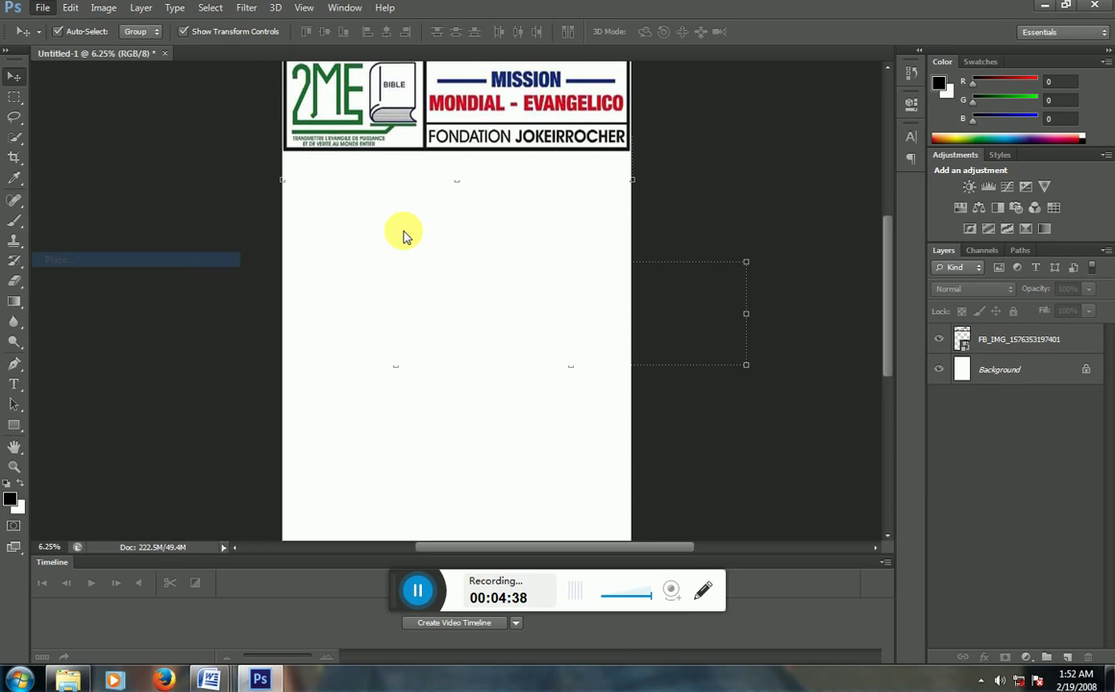
Step: Try placing the blue-background photo, then dismiss the resulting placement error
{"action": "left_click", "coordinate": [943, 289]}
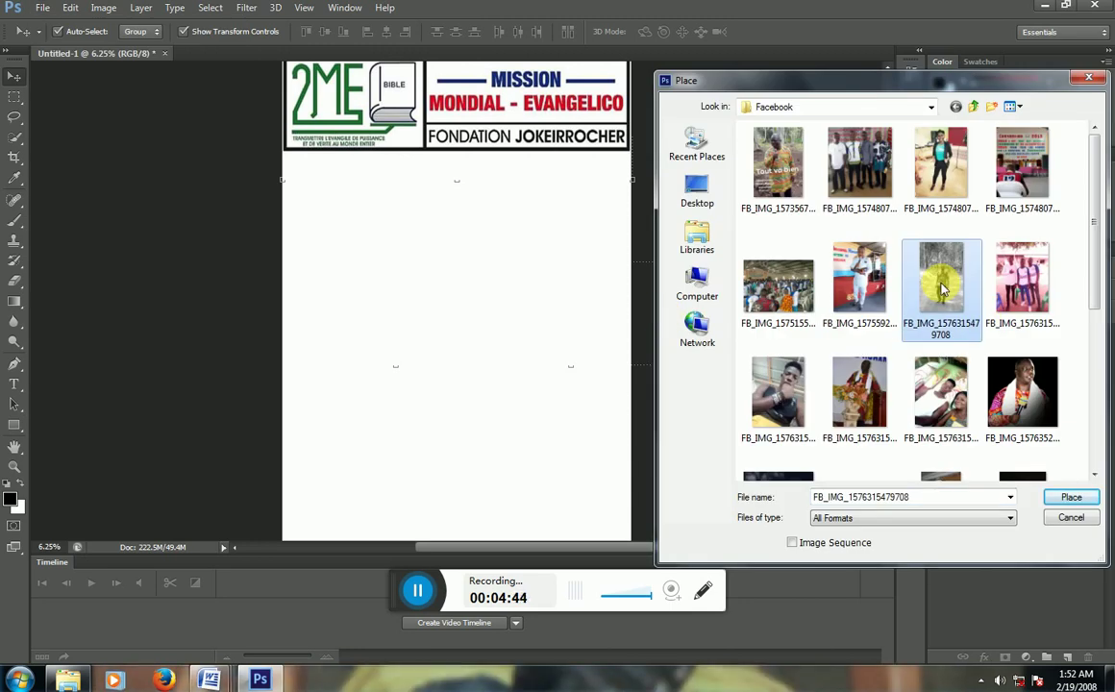
{"action": "left_click_drag", "start_coordinate": [943, 288], "coordinate": [956, 287]}
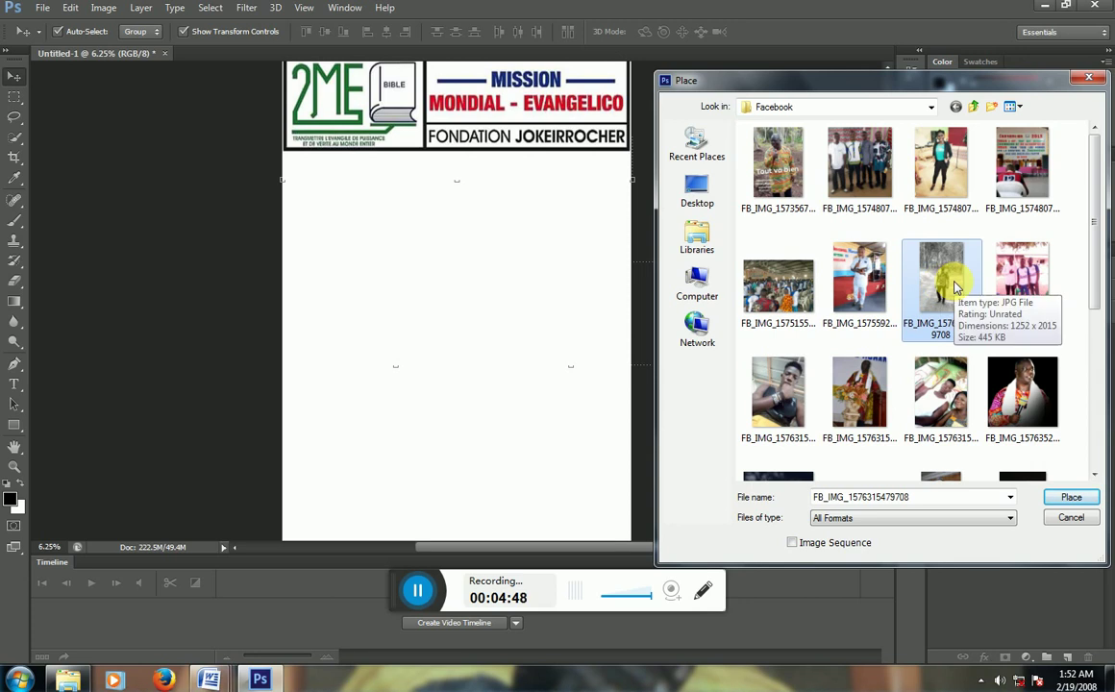
{"action": "left_click", "coordinate": [866, 377]}
{"action": "scroll", "coordinate": [862, 379], "scroll_direction": "down", "scroll_amount": 3}
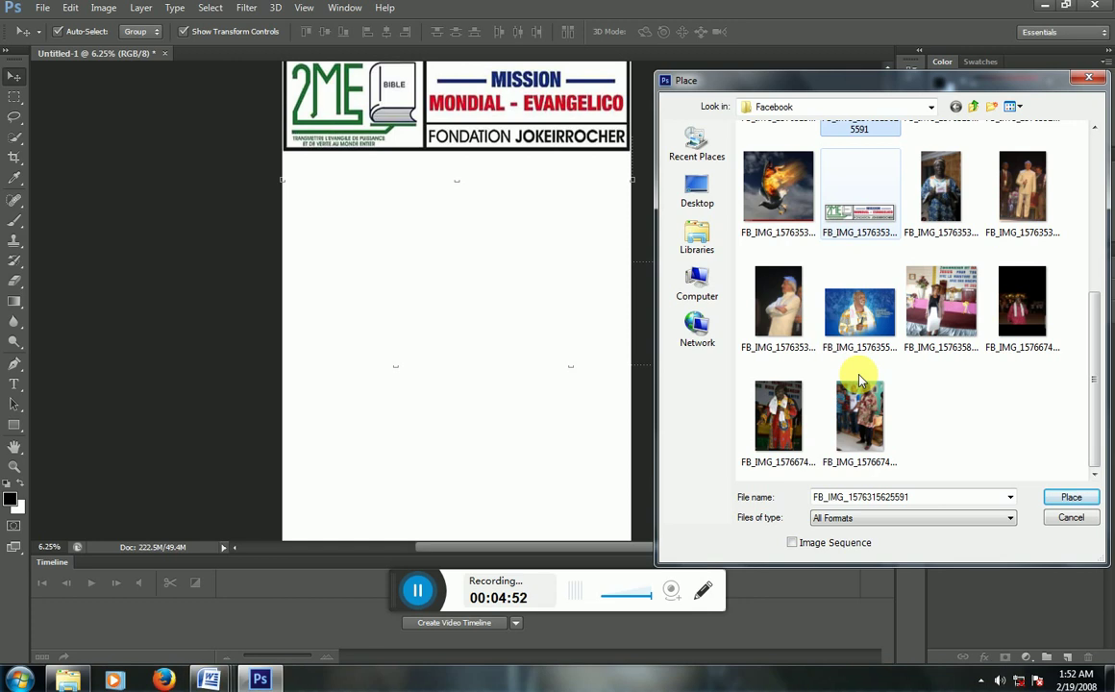
{"action": "scroll", "coordinate": [861, 380], "scroll_direction": "up", "scroll_amount": 3}
{"action": "scroll", "coordinate": [860, 375], "scroll_direction": "down", "scroll_amount": 3}
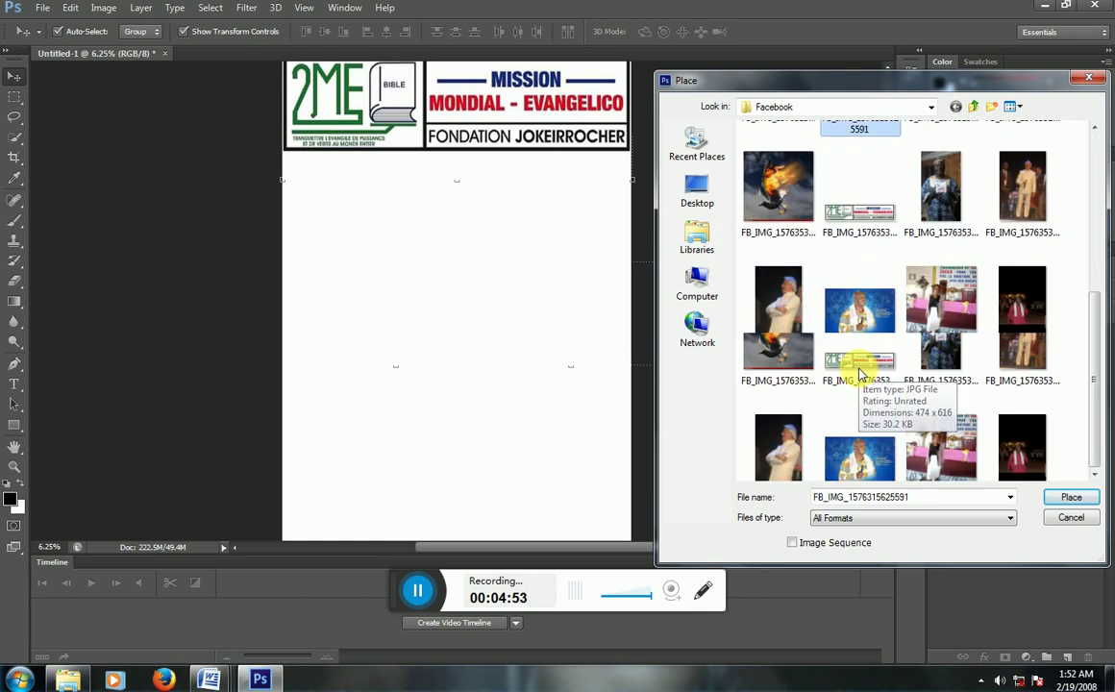
{"action": "left_click", "coordinate": [778, 416]}
{"action": "double_click", "coordinate": [860, 312]}
{"action": "left_click", "coordinate": [557, 268]}
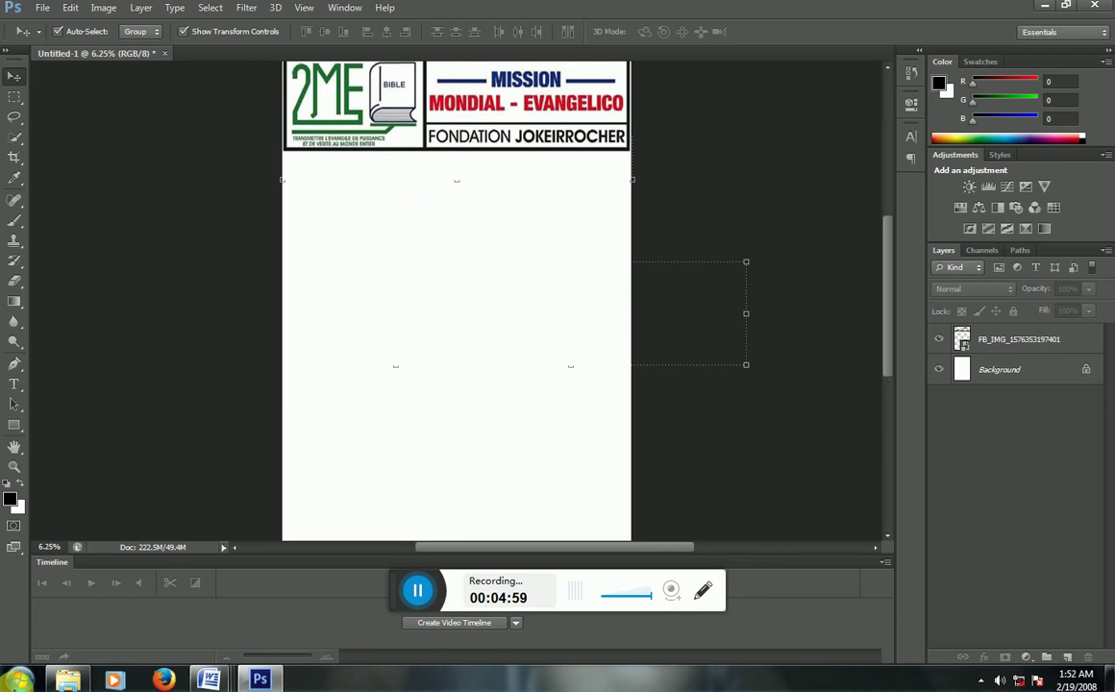
Step: Create a blank A3 portrait publication (11.693 × 16.535 in) in Publisher 2007
{"action": "left_click", "coordinate": [1039, 5]}
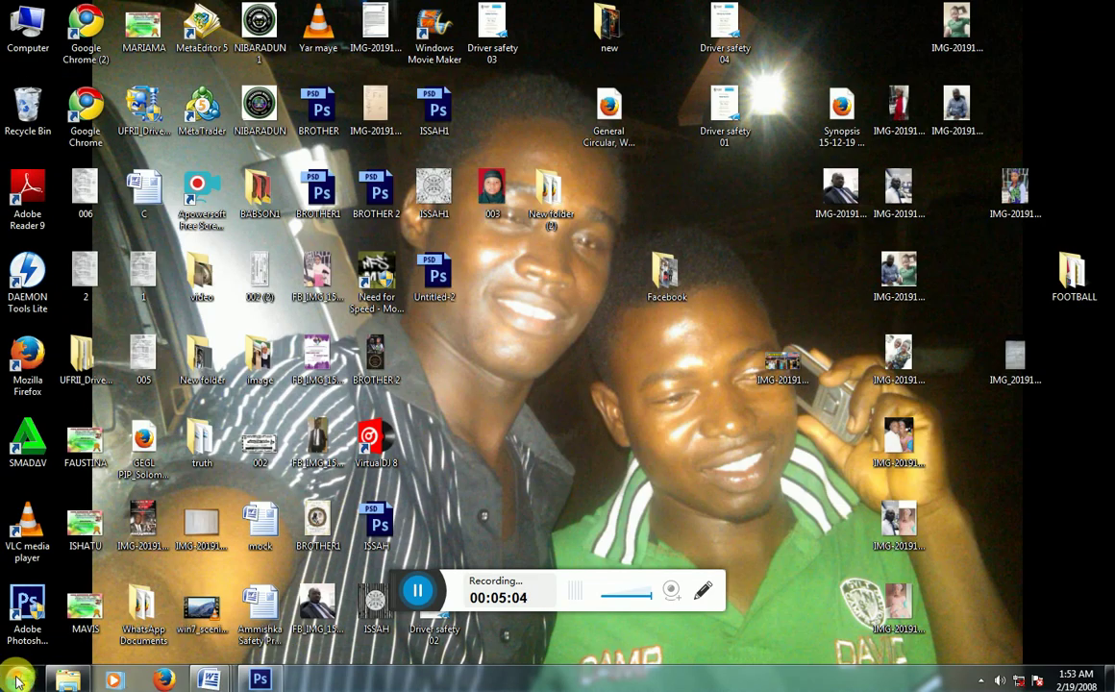
{"action": "left_click", "coordinate": [17, 680]}
{"action": "mouse_move", "coordinate": [101, 346]}
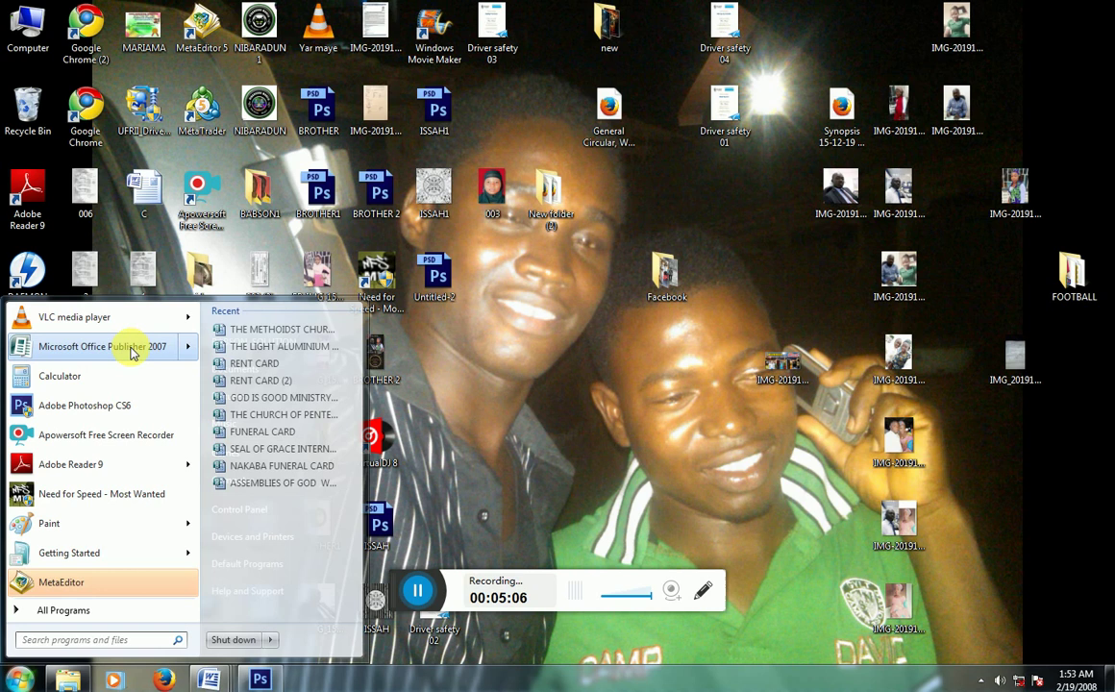
{"action": "left_click", "coordinate": [130, 348]}
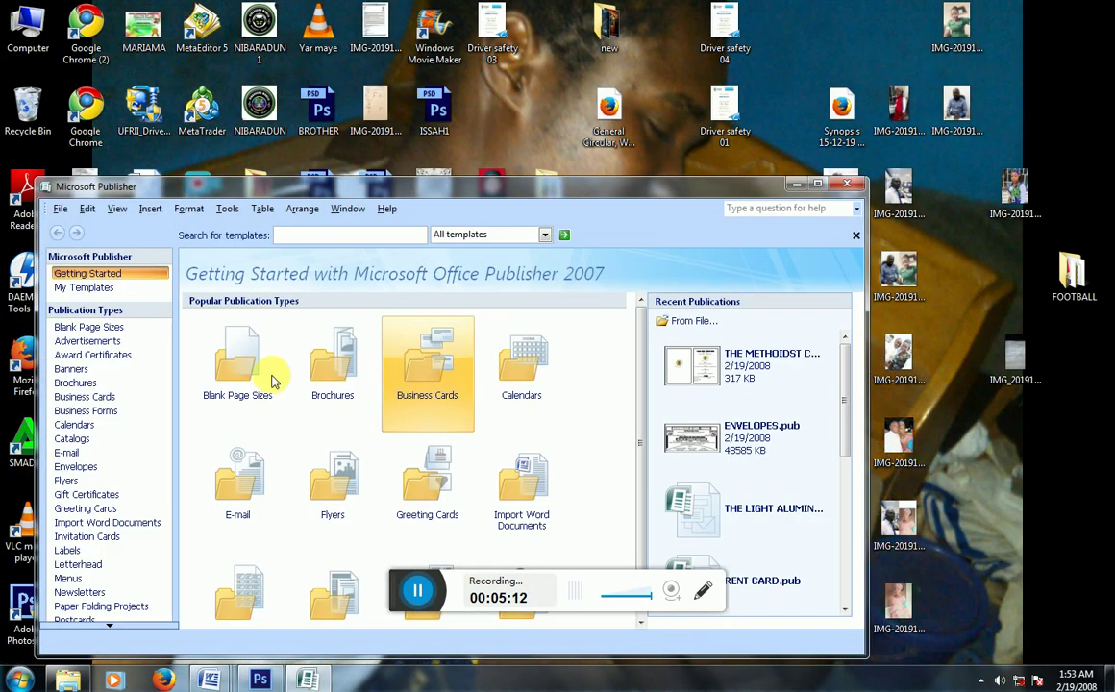
{"action": "left_click", "coordinate": [249, 362]}
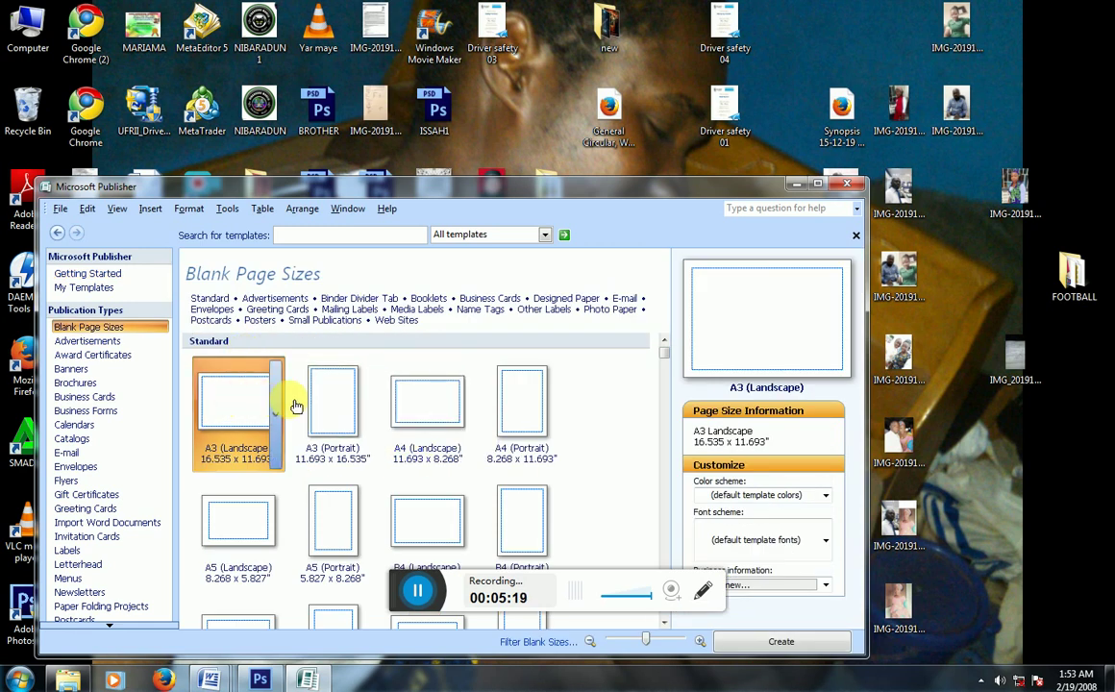
{"action": "left_click", "coordinate": [364, 403]}
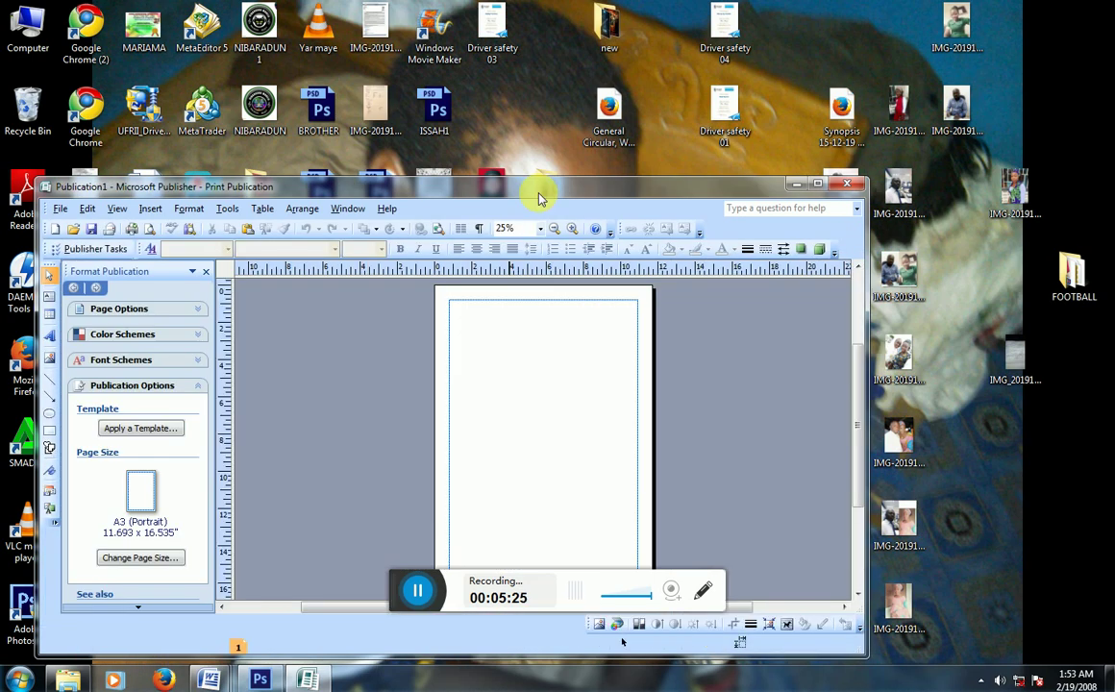
{"action": "left_click_drag", "start_coordinate": [544, 187], "coordinate": [532, 287]}
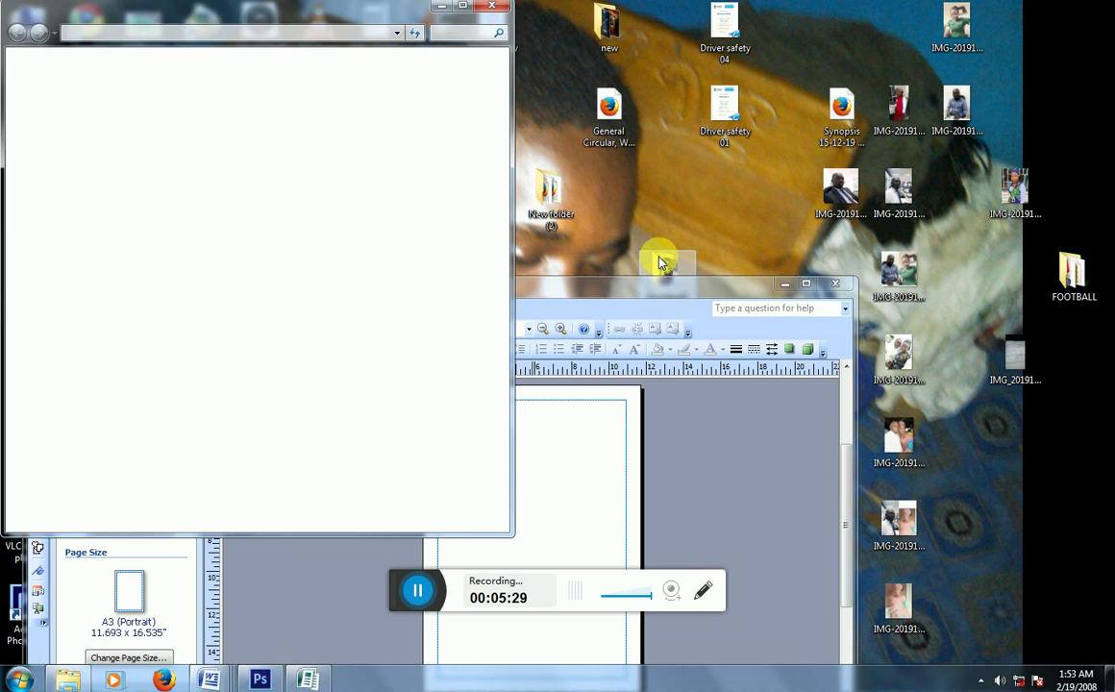
{"action": "left_click_drag", "start_coordinate": [588, 287], "coordinate": [624, 145]}
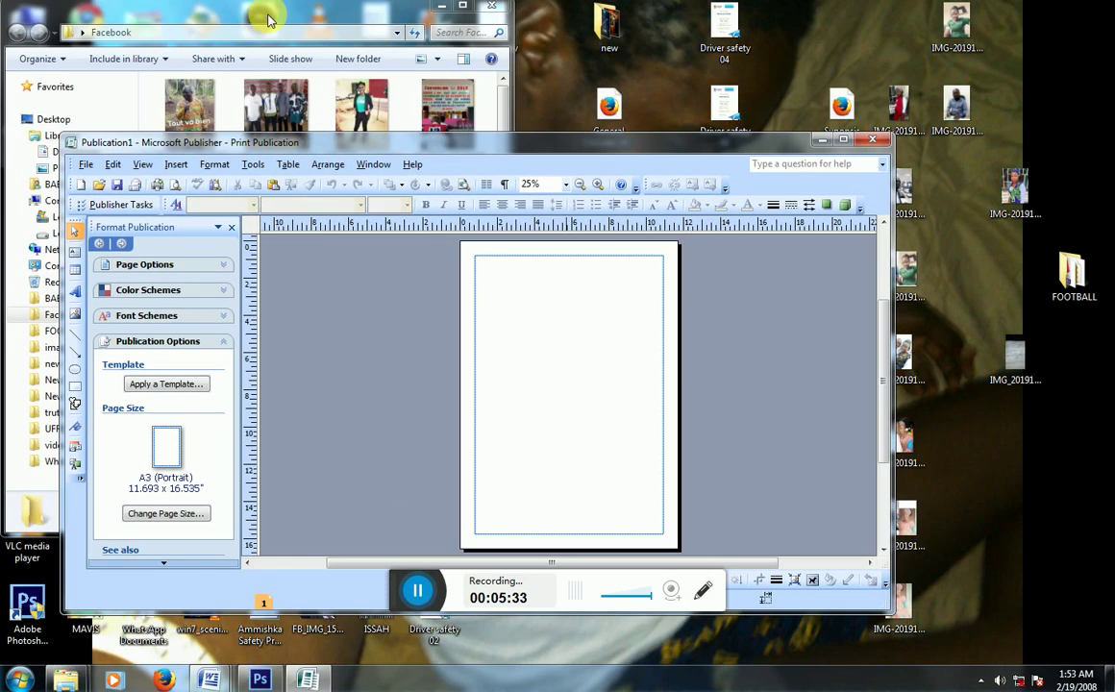
{"action": "left_click", "coordinate": [269, 19]}
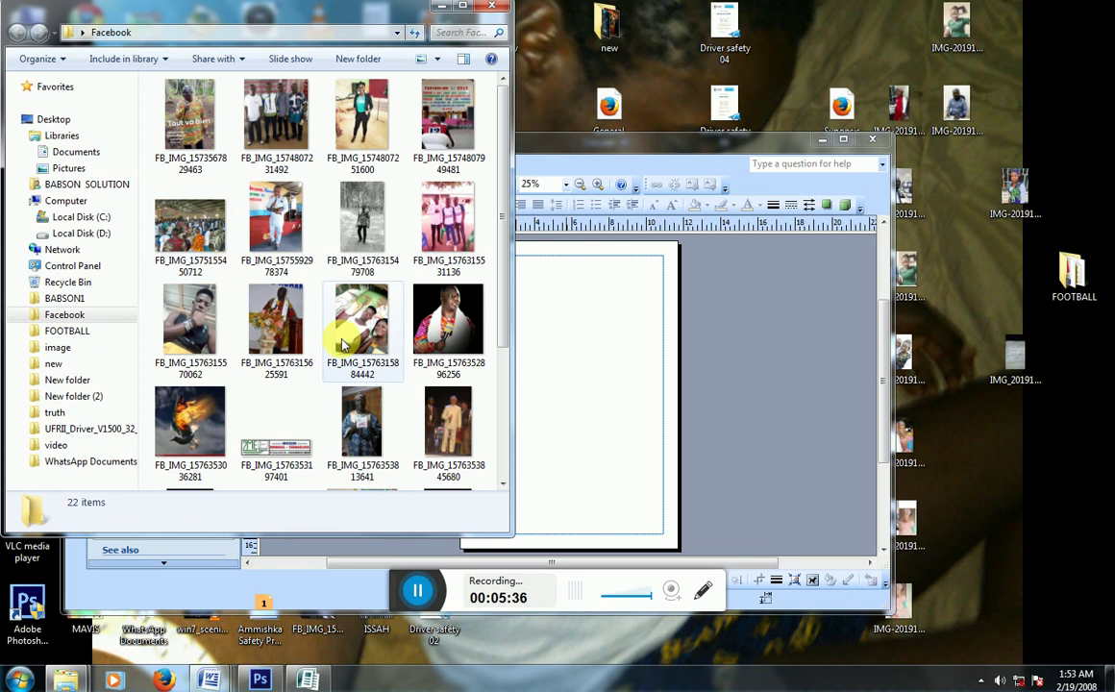
{"action": "left_click", "coordinate": [276, 317]}
{"action": "scroll", "coordinate": [315, 355], "scroll_direction": "down", "scroll_amount": 2}
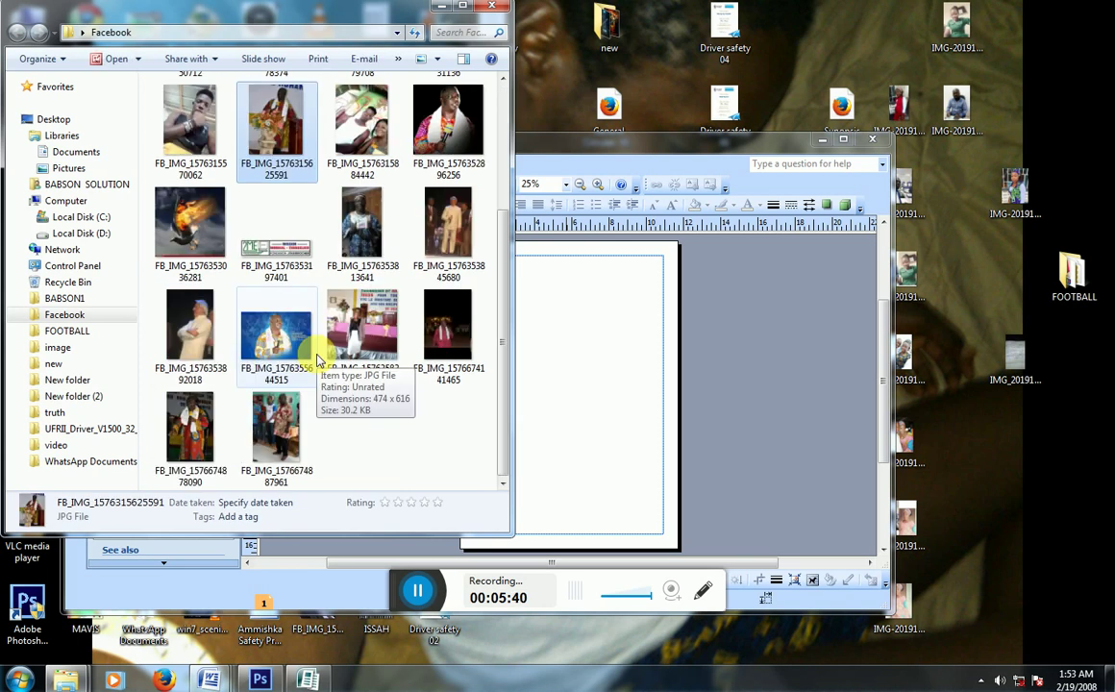
{"action": "left_click", "coordinate": [201, 432]}
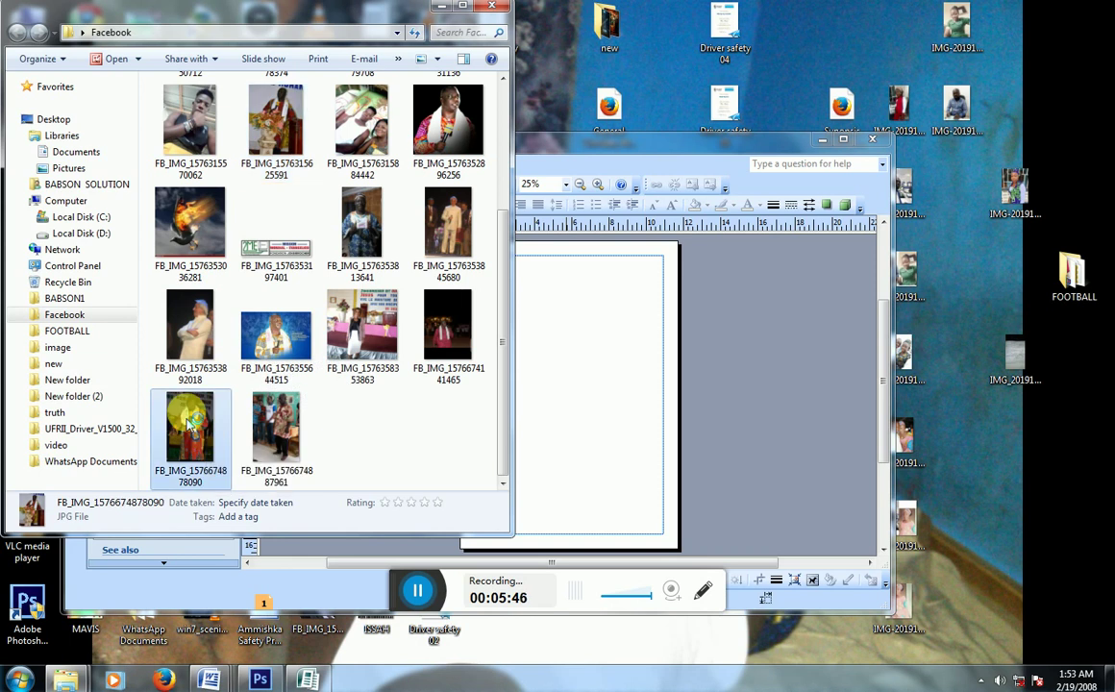
{"action": "right_click", "coordinate": [191, 423]}
{"action": "left_click", "coordinate": [255, 44]}
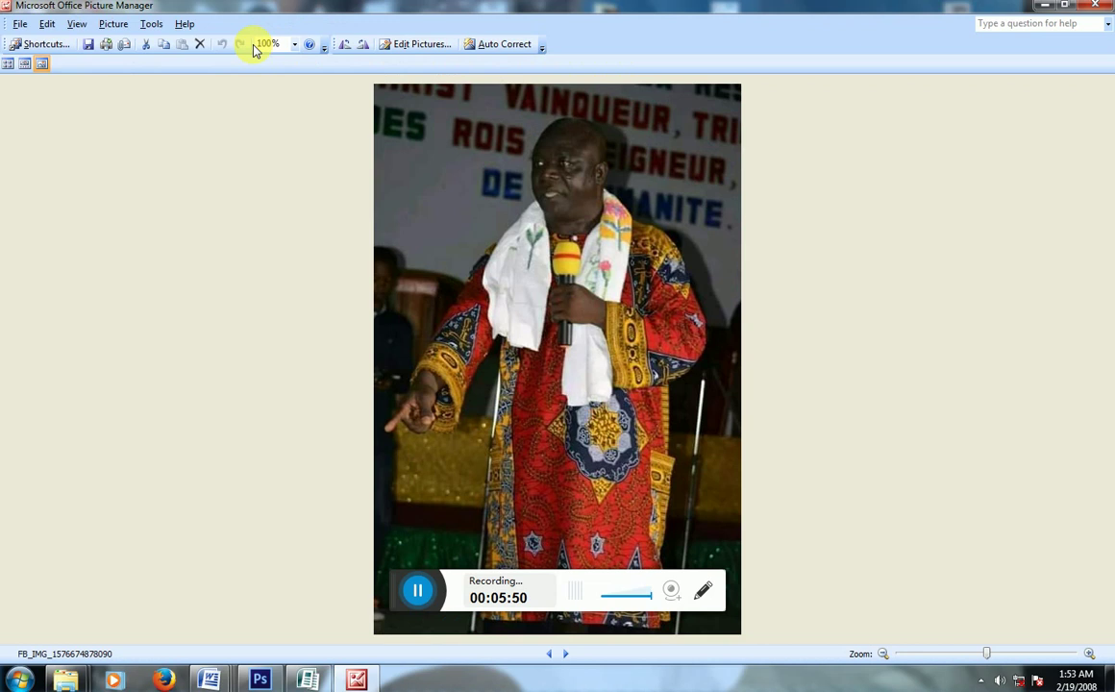
Step: Crop the preacher photo from 474 × 710 to 453 × 486 pixels and save it
{"action": "left_click", "coordinate": [423, 45]}
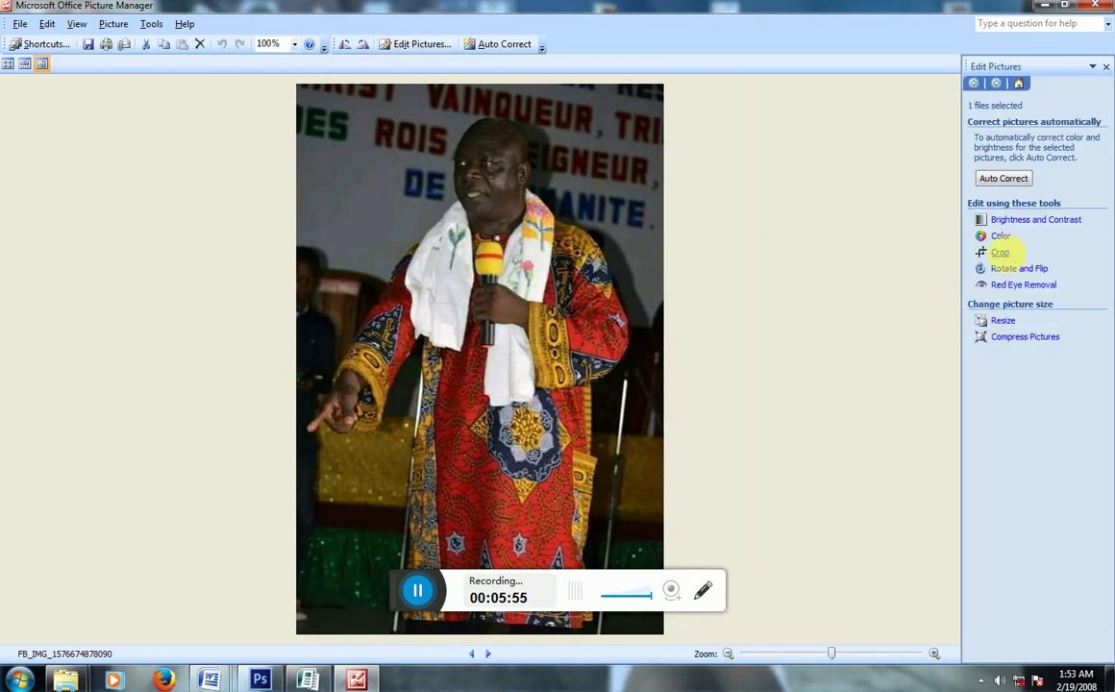
{"action": "left_click", "coordinate": [1000, 252]}
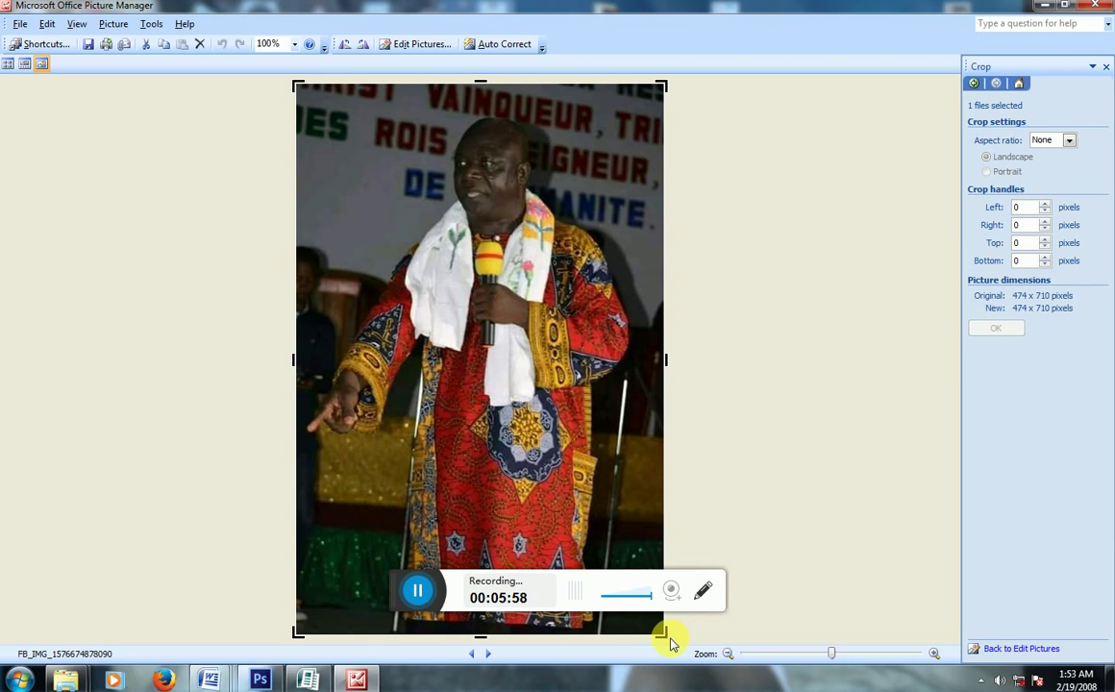
{"action": "left_click_drag", "start_coordinate": [664, 636], "coordinate": [662, 487]}
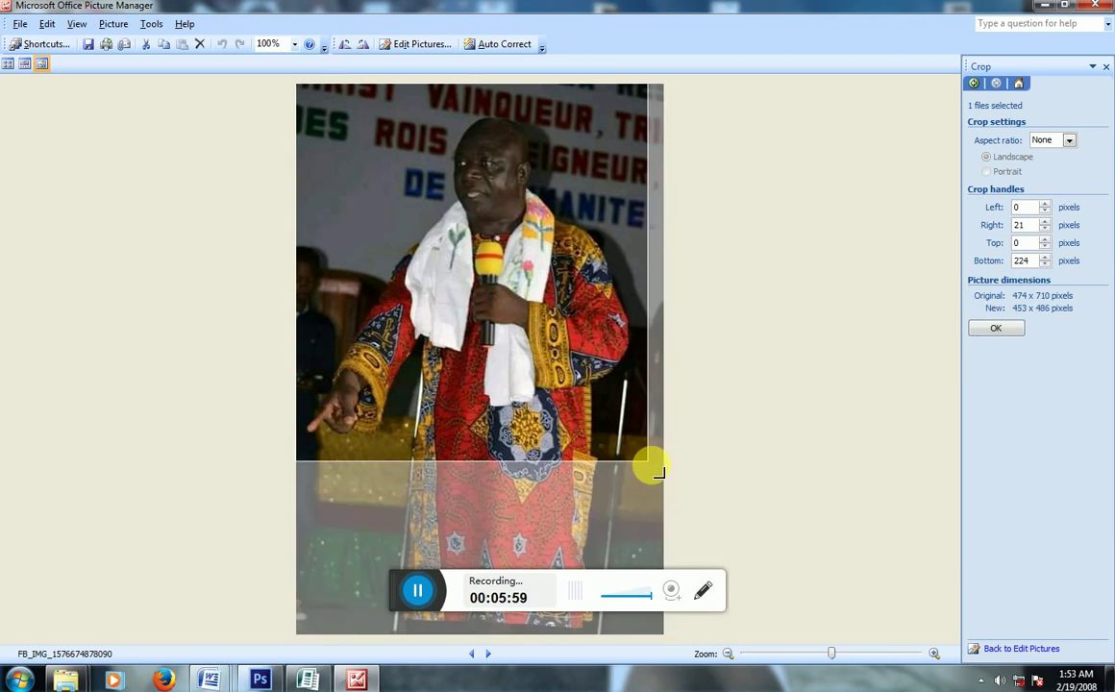
{"action": "left_click", "coordinate": [996, 328]}
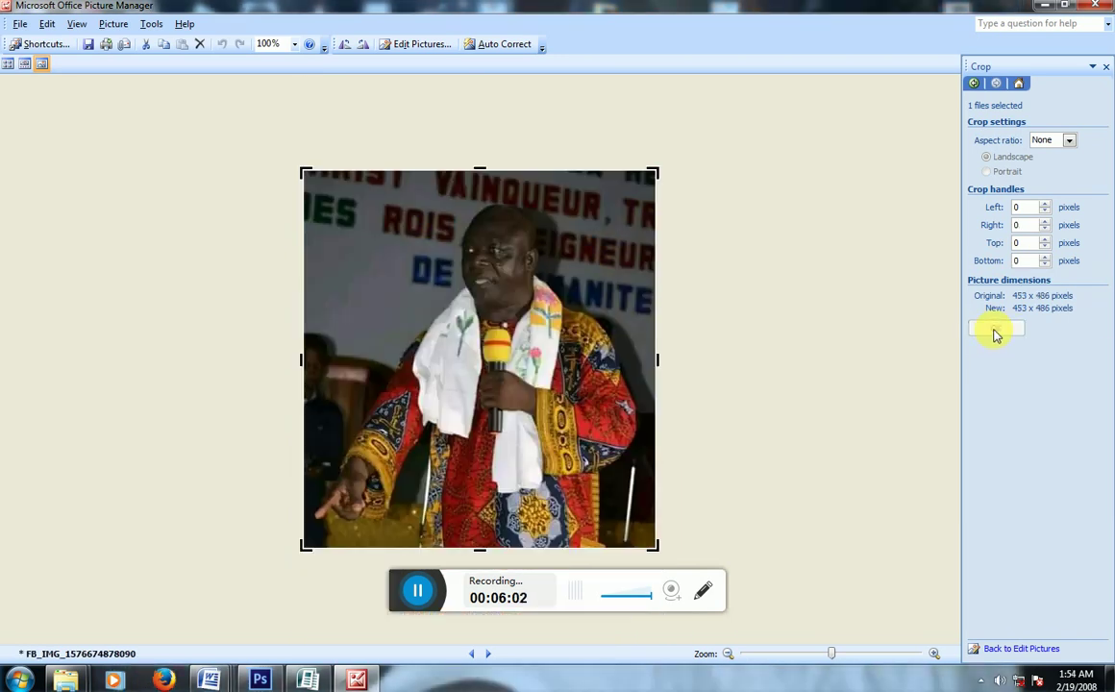
{"action": "left_click", "coordinate": [1102, 8]}
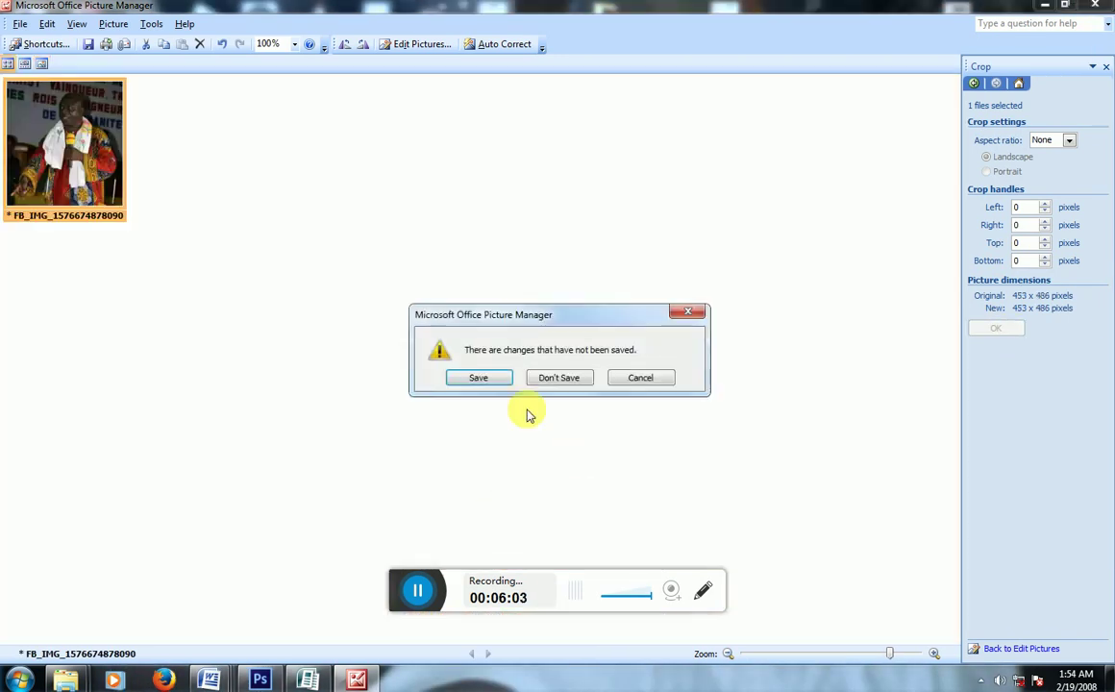
{"action": "left_click", "coordinate": [499, 385]}
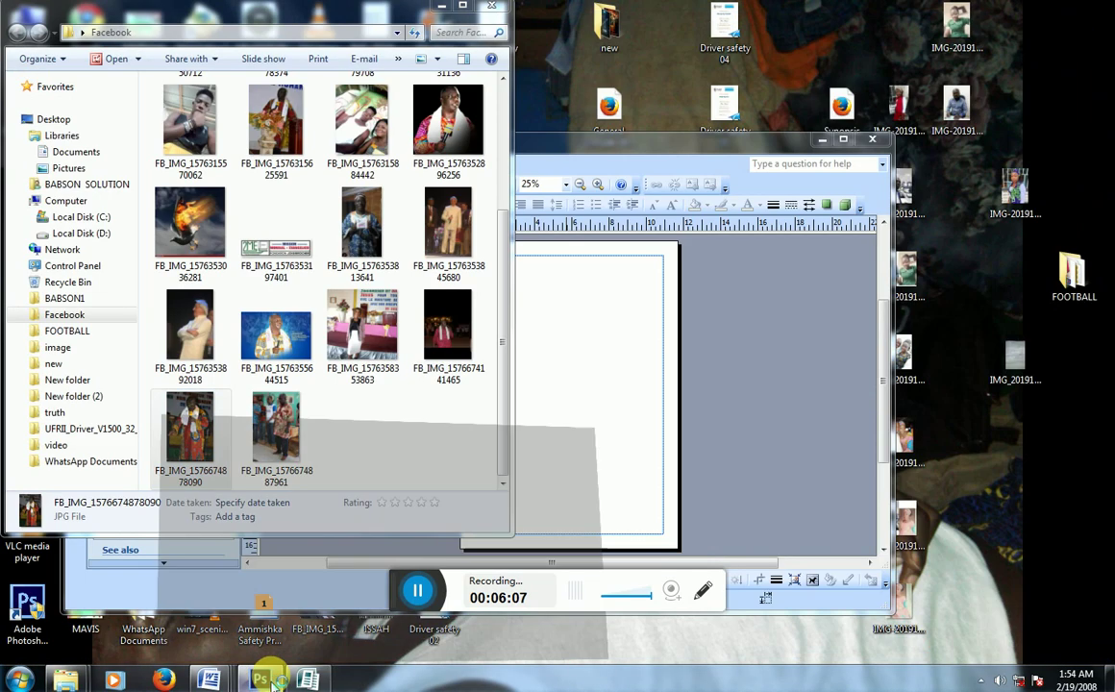
Step: Place the cropped preacher photo from the Facebook folder into the poster
{"action": "left_click", "coordinate": [261, 681]}
{"action": "left_click", "coordinate": [42, 8]}
{"action": "left_click", "coordinate": [75, 258]}
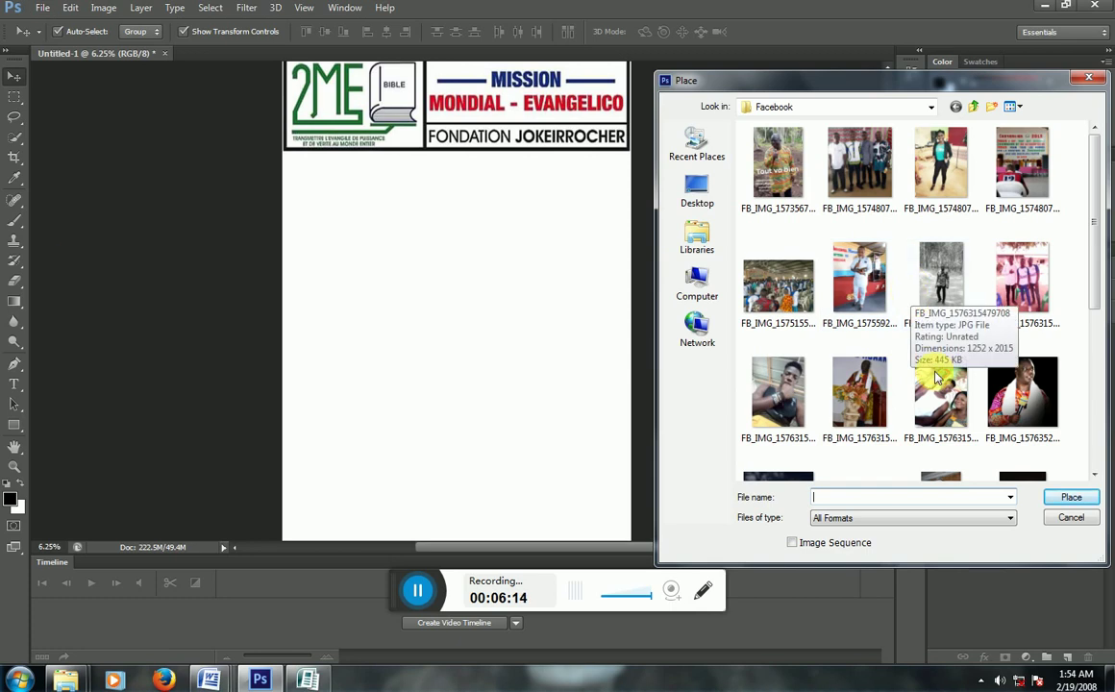
{"action": "left_click", "coordinate": [940, 394]}
{"action": "scroll", "coordinate": [942, 384], "scroll_direction": "down", "scroll_amount": 3}
{"action": "double_click", "coordinate": [778, 415]}
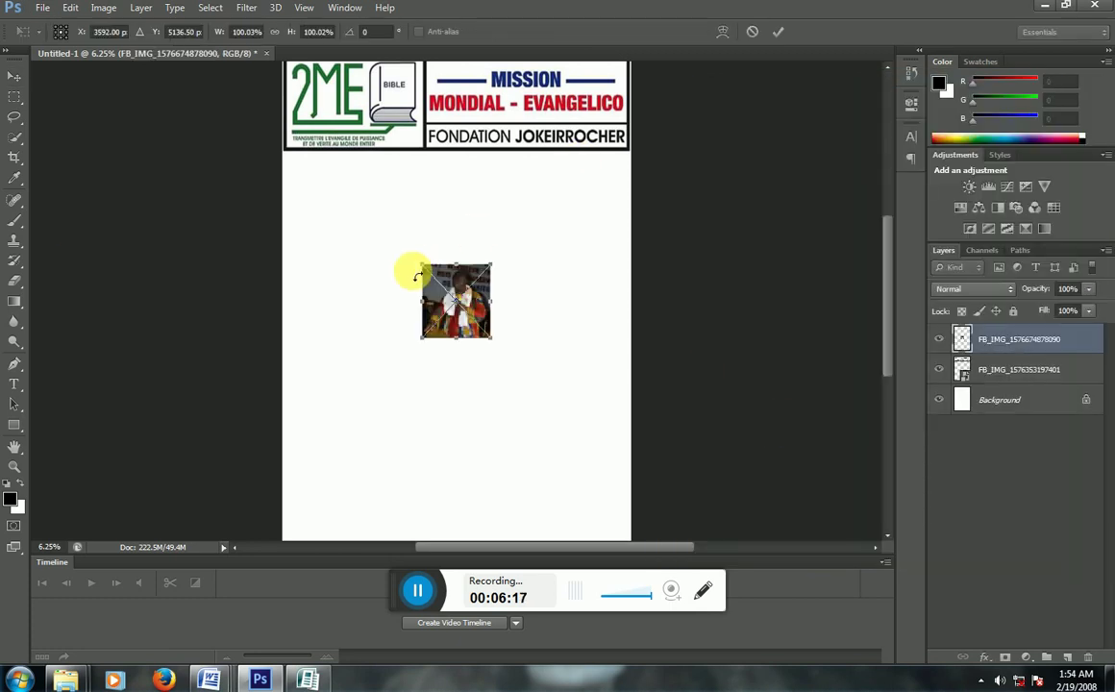
Step: Enlarge the placed photo over the upper half, commit it, and nudge it right
{"action": "mouse_move", "coordinate": [423, 267]}
{"action": "left_mouse_down"}
{"action": "mouse_move", "coordinate": [301, 106]}
{"action": "mouse_move", "coordinate": [283, 103]}
{"action": "left_mouse_up"}
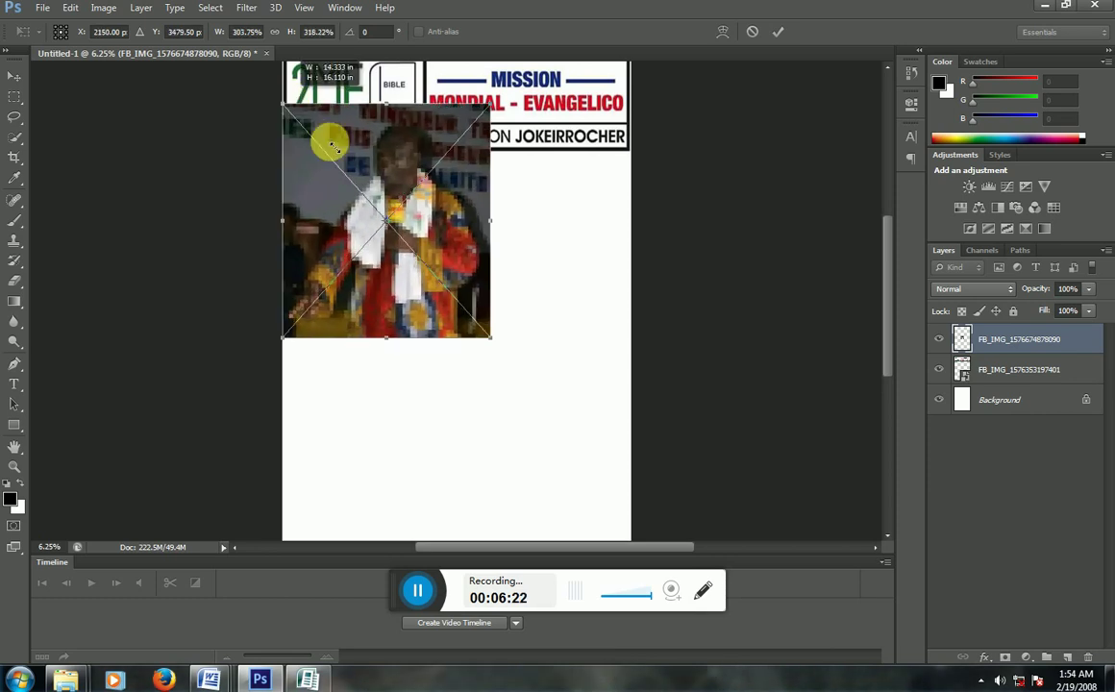
{"action": "left_click_drag", "start_coordinate": [493, 338], "coordinate": [579, 440]}
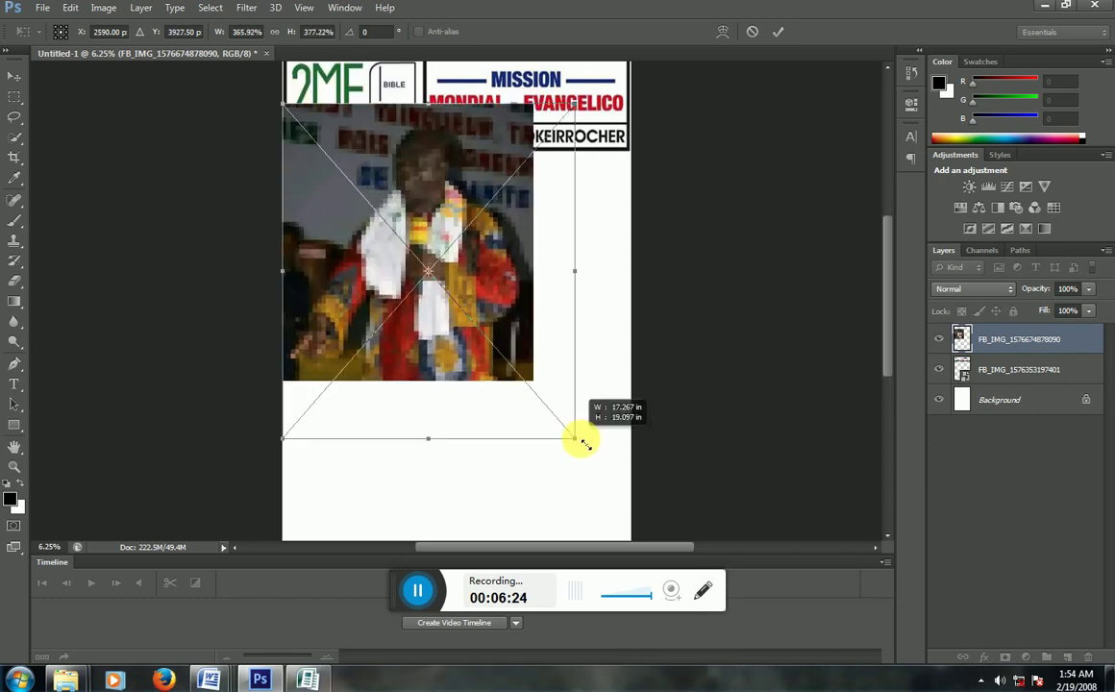
{"action": "left_click", "coordinate": [779, 32]}
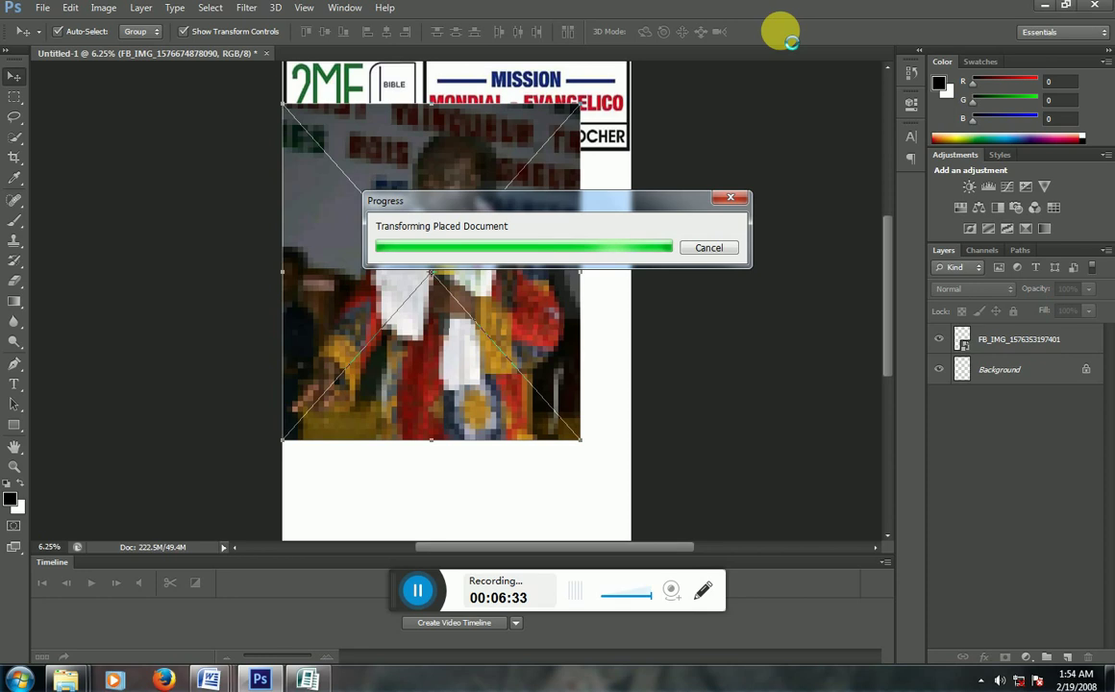
{"action": "left_click_drag", "start_coordinate": [448, 161], "coordinate": [459, 170]}
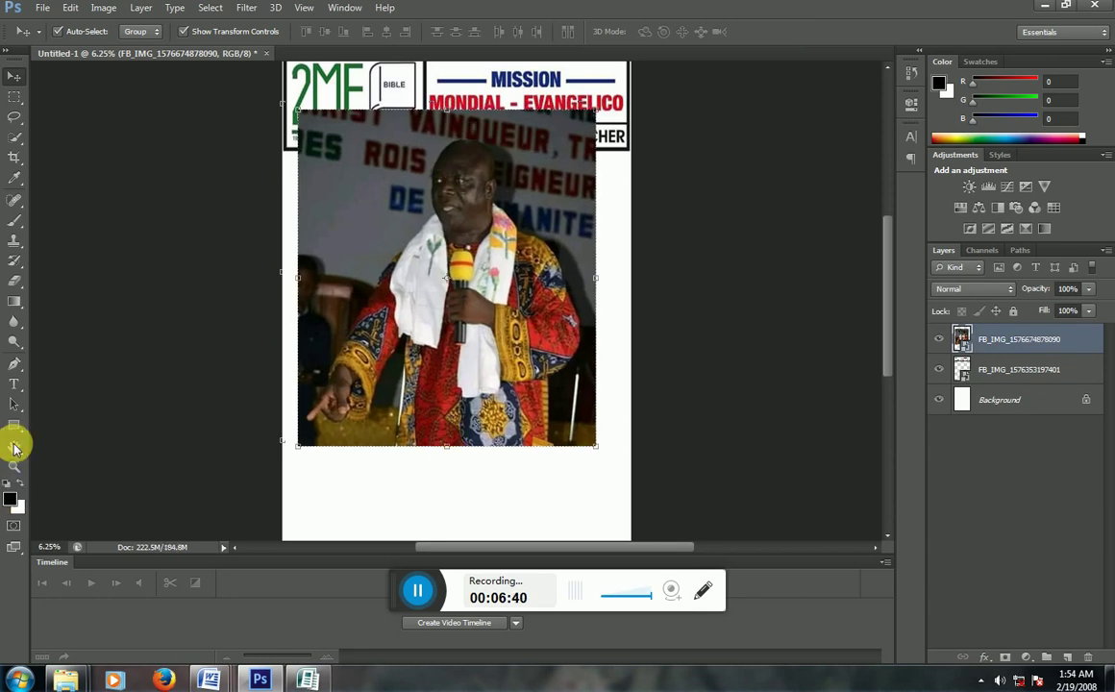
Step: Zoom in on the preacher photo for close tracing
{"action": "left_click", "coordinate": [13, 466]}
{"action": "left_click", "coordinate": [555, 194]}
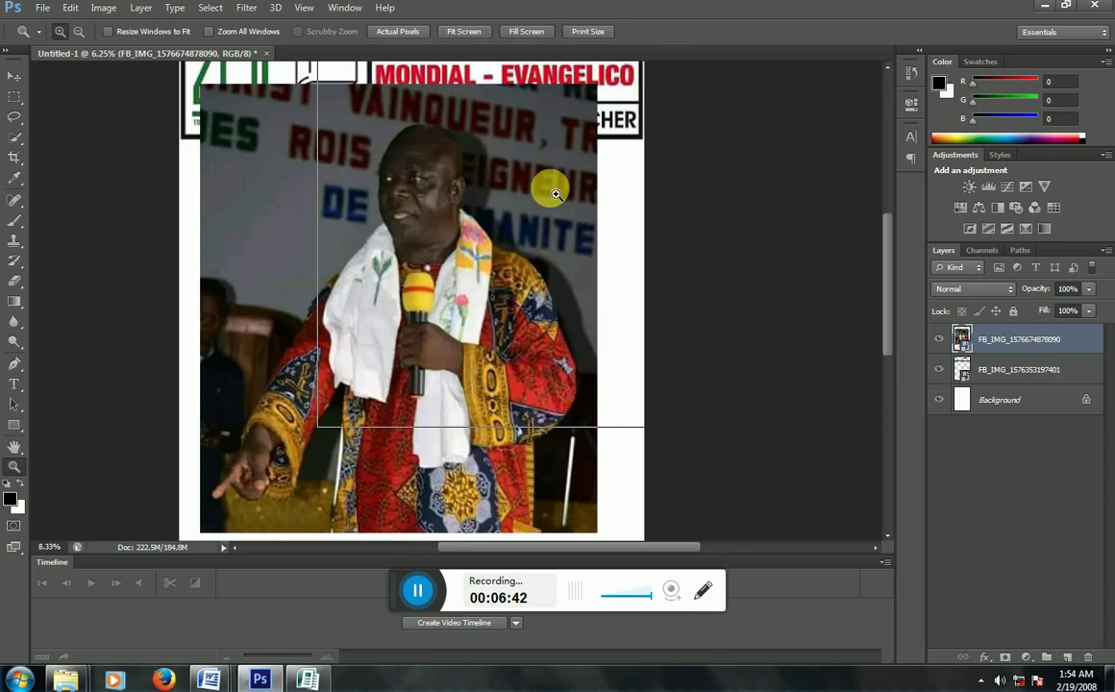
{"action": "left_click", "coordinate": [556, 194]}
{"action": "left_click", "coordinate": [556, 194]}
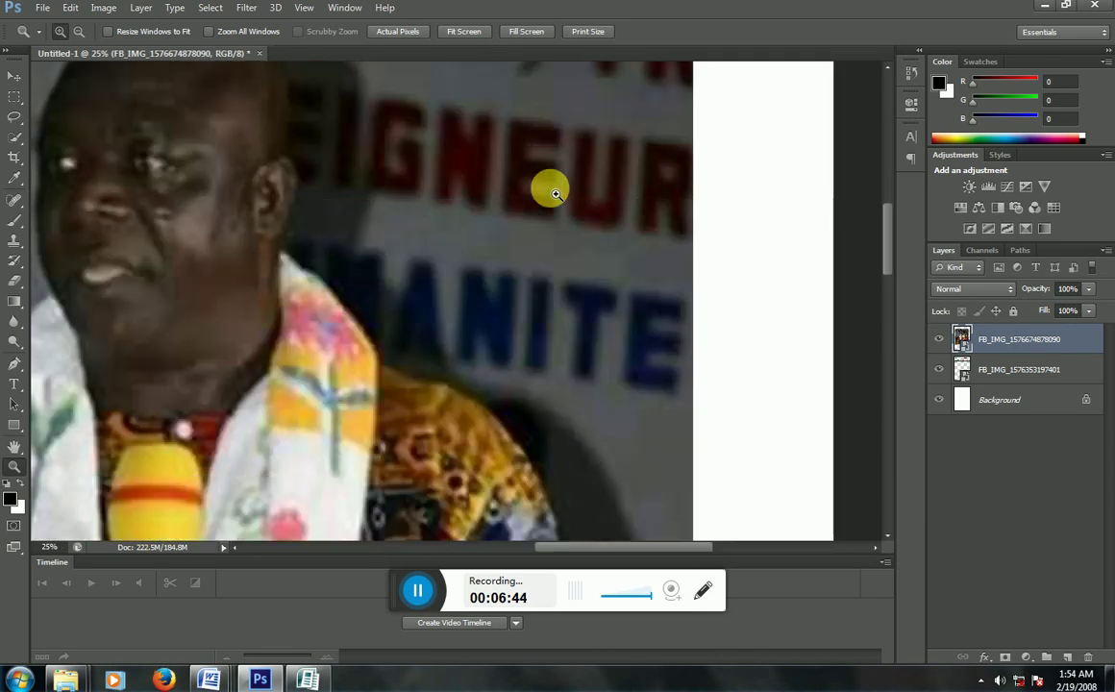
{"action": "left_click", "coordinate": [79, 32]}
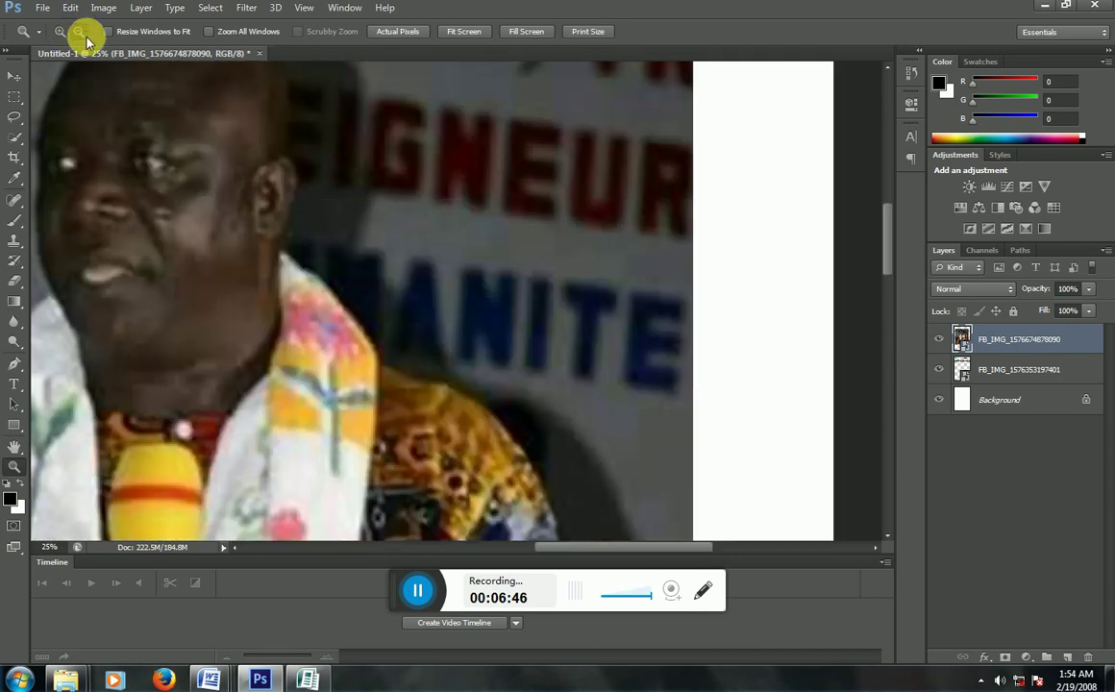
{"action": "left_click", "coordinate": [314, 214]}
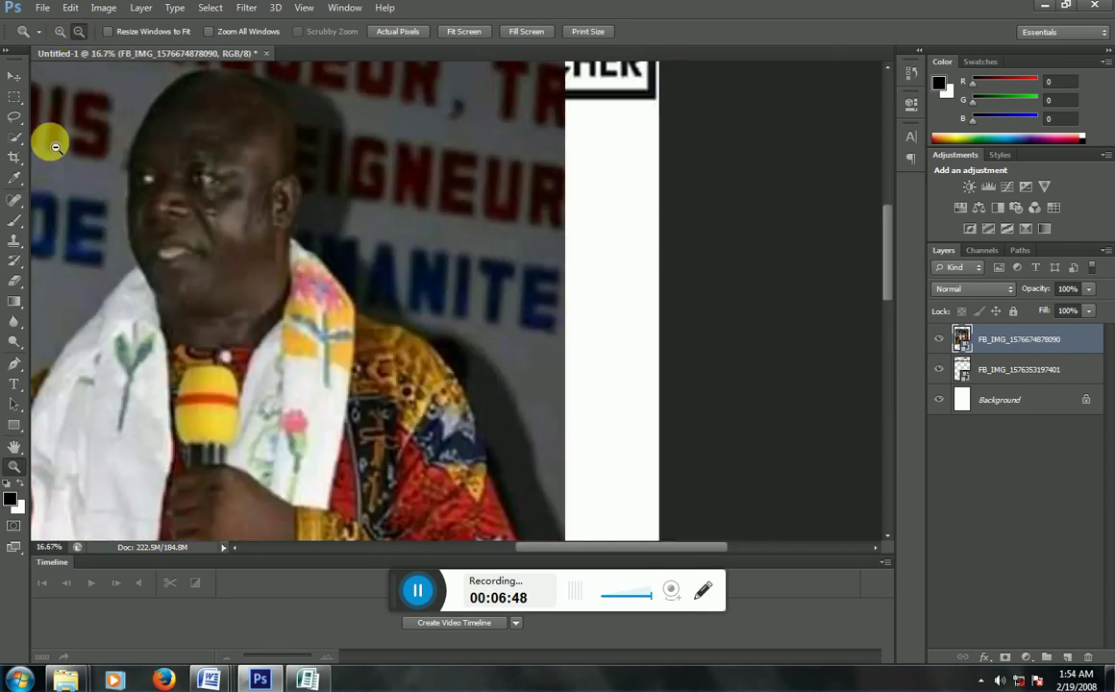
Step: Trace Polygonal Lasso points down the right edge of the preacher's robe
{"action": "right_click", "coordinate": [15, 117]}
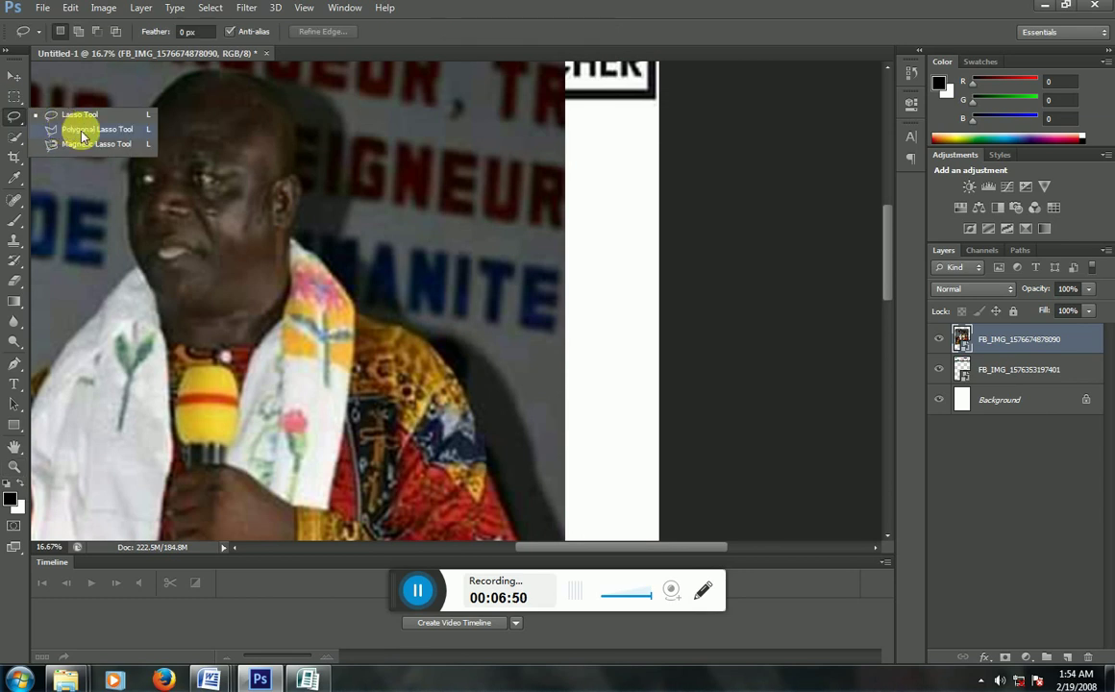
{"action": "left_click", "coordinate": [82, 130]}
{"action": "scroll", "coordinate": [341, 213], "scroll_direction": "down", "scroll_amount": 1}
{"action": "scroll", "coordinate": [341, 214], "scroll_direction": "down", "scroll_amount": 2}
{"action": "scroll", "coordinate": [368, 216], "scroll_direction": "down", "scroll_amount": 1}
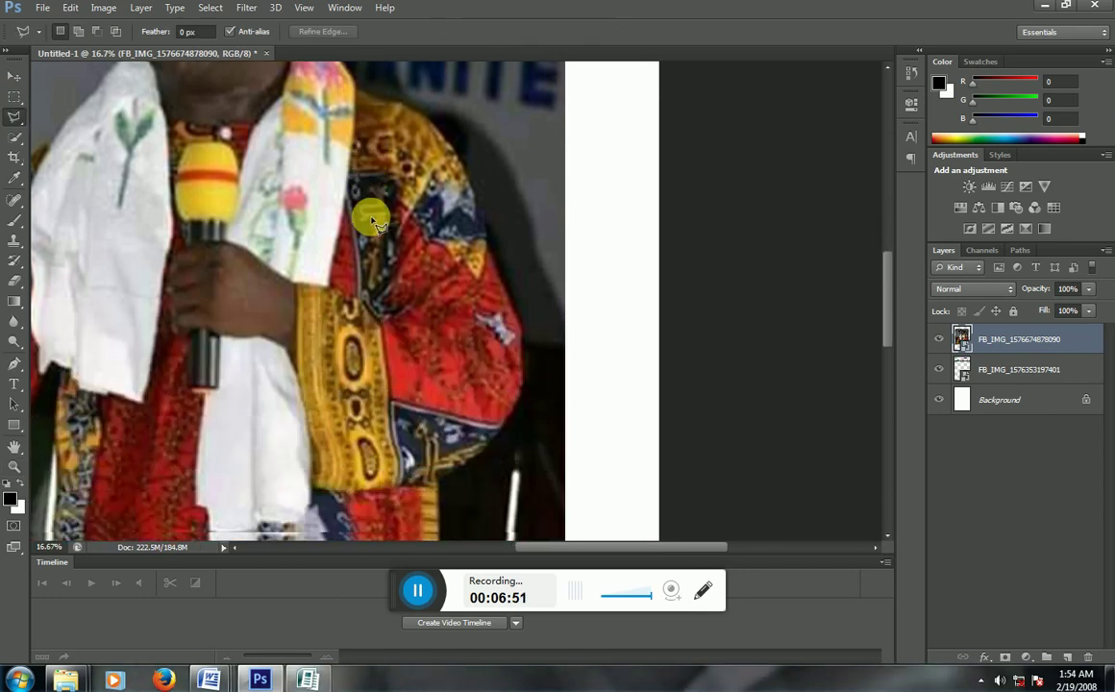
{"action": "scroll", "coordinate": [368, 216], "scroll_direction": "down", "scroll_amount": 1}
{"action": "scroll", "coordinate": [373, 221], "scroll_direction": "down", "scroll_amount": 1}
{"action": "scroll", "coordinate": [370, 221], "scroll_direction": "down", "scroll_amount": 1}
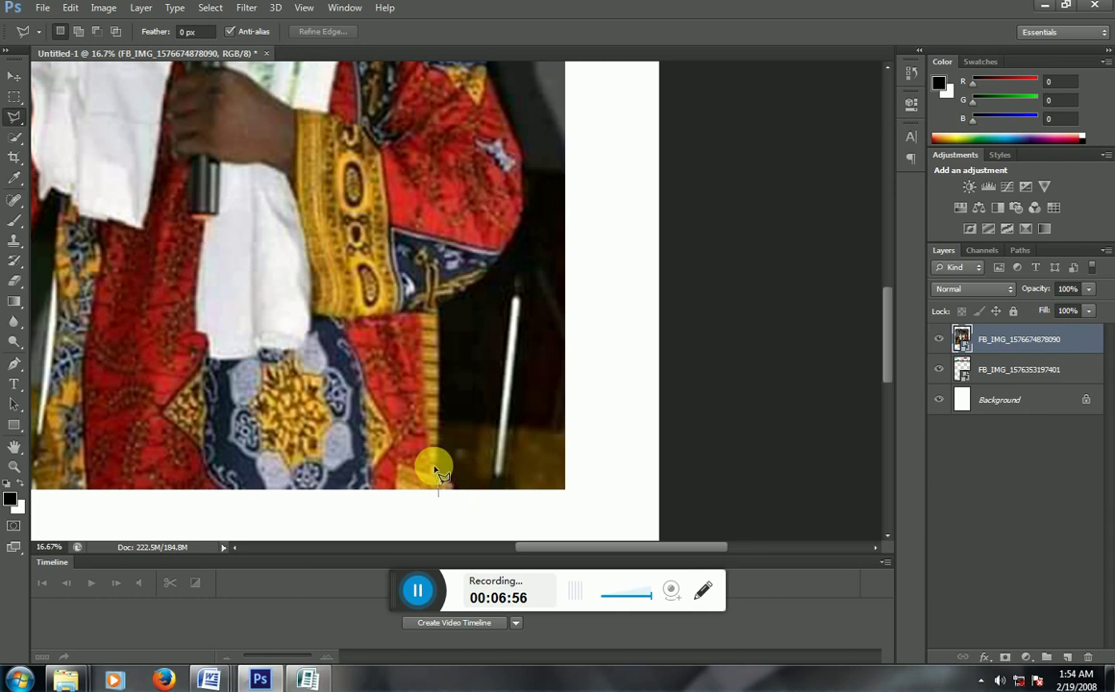
{"action": "left_click", "coordinate": [437, 304]}
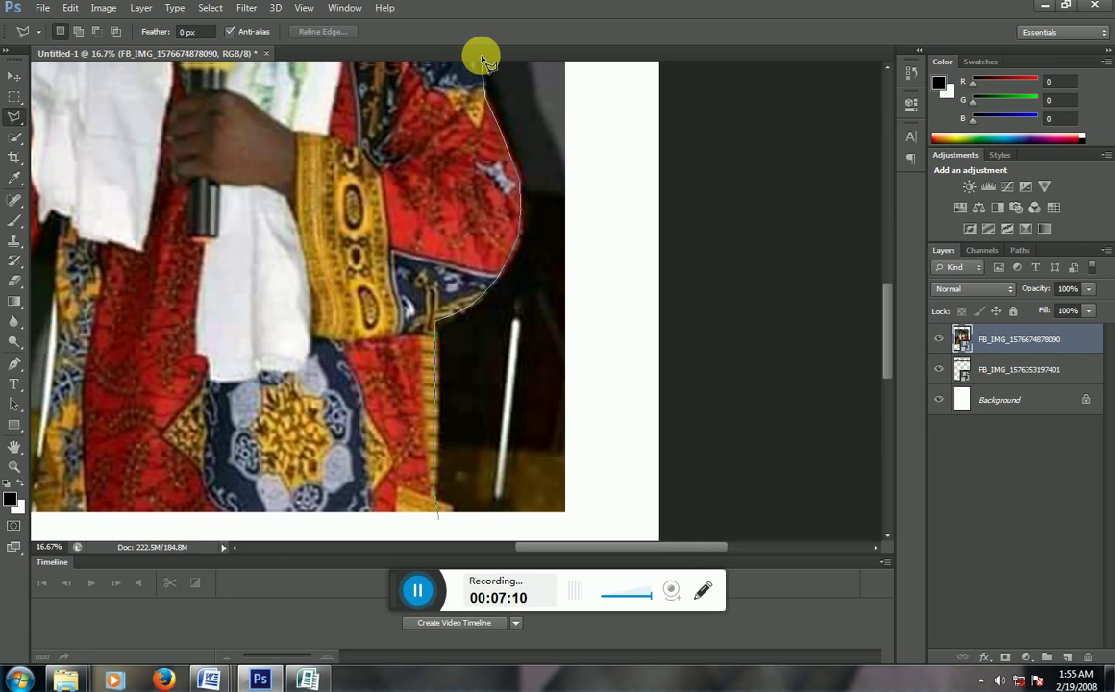
{"action": "left_click_drag", "start_coordinate": [486, 50], "coordinate": [481, 285]}
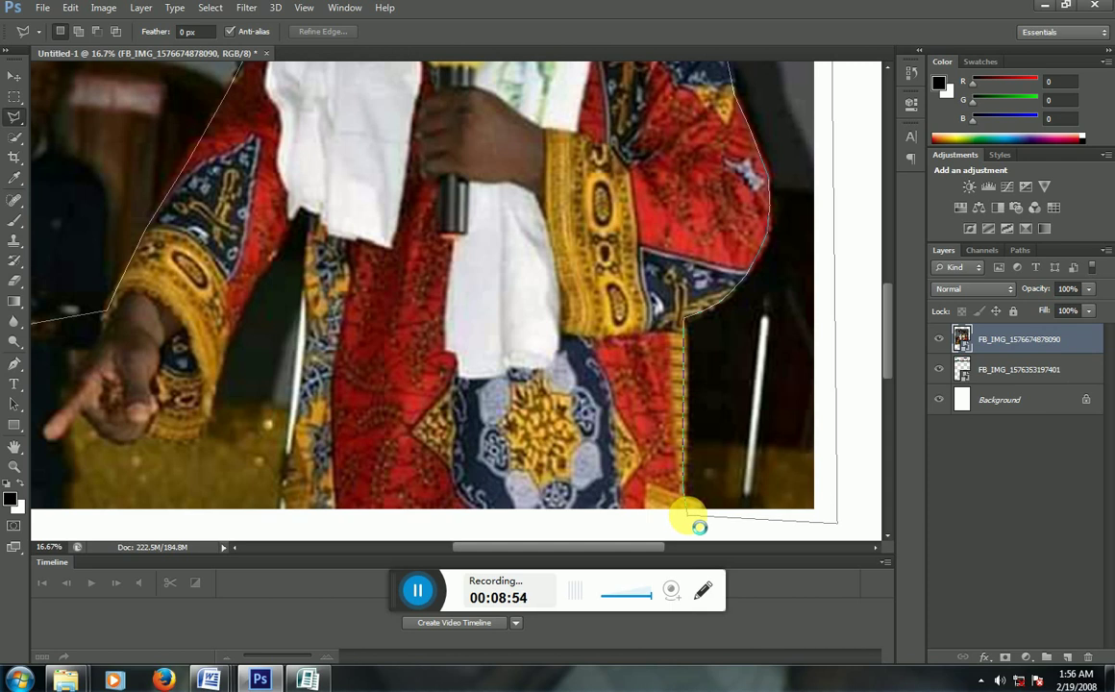
Step: Close the outline, rasterize the photo, and delete the background around the preacher
{"action": "left_click", "coordinate": [694, 522]}
{"action": "key", "text": "Delete"}
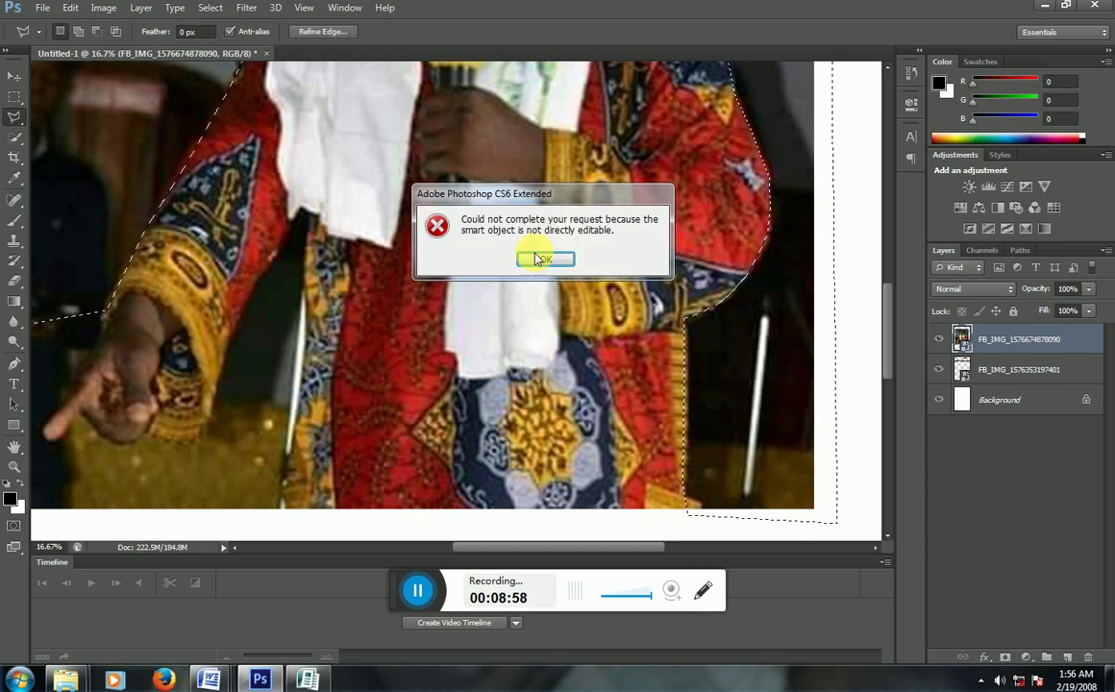
{"action": "left_click", "coordinate": [545, 259]}
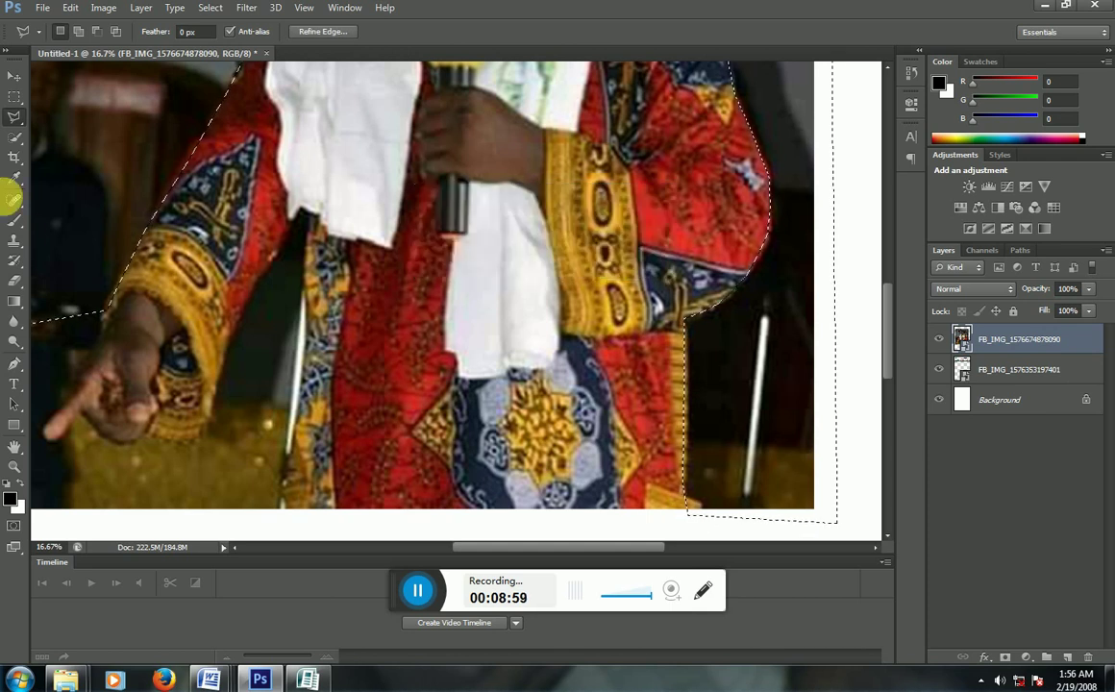
{"action": "left_click", "coordinate": [17, 281]}
{"action": "left_click", "coordinate": [83, 117]}
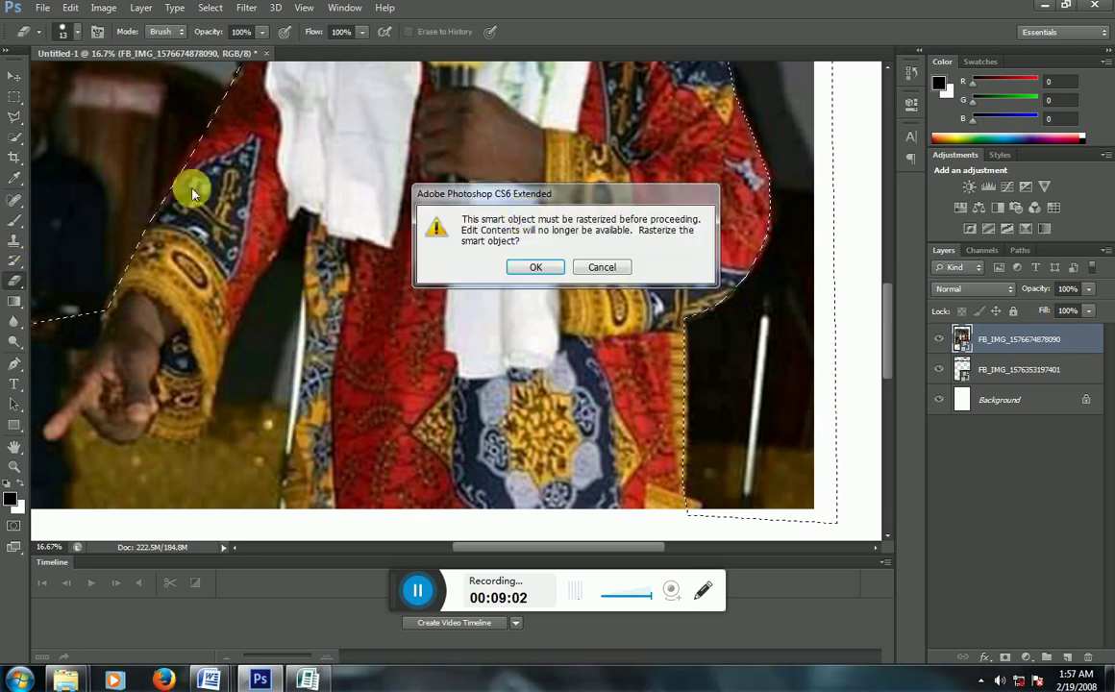
{"action": "left_click", "coordinate": [520, 258]}
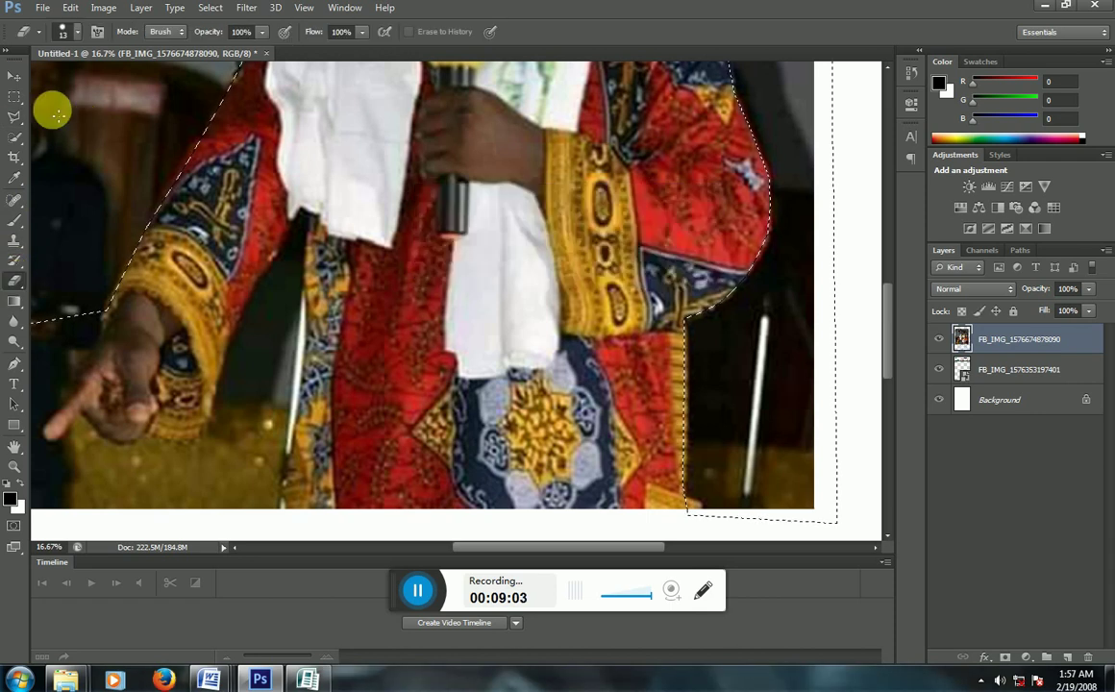
{"action": "left_click", "coordinate": [16, 118]}
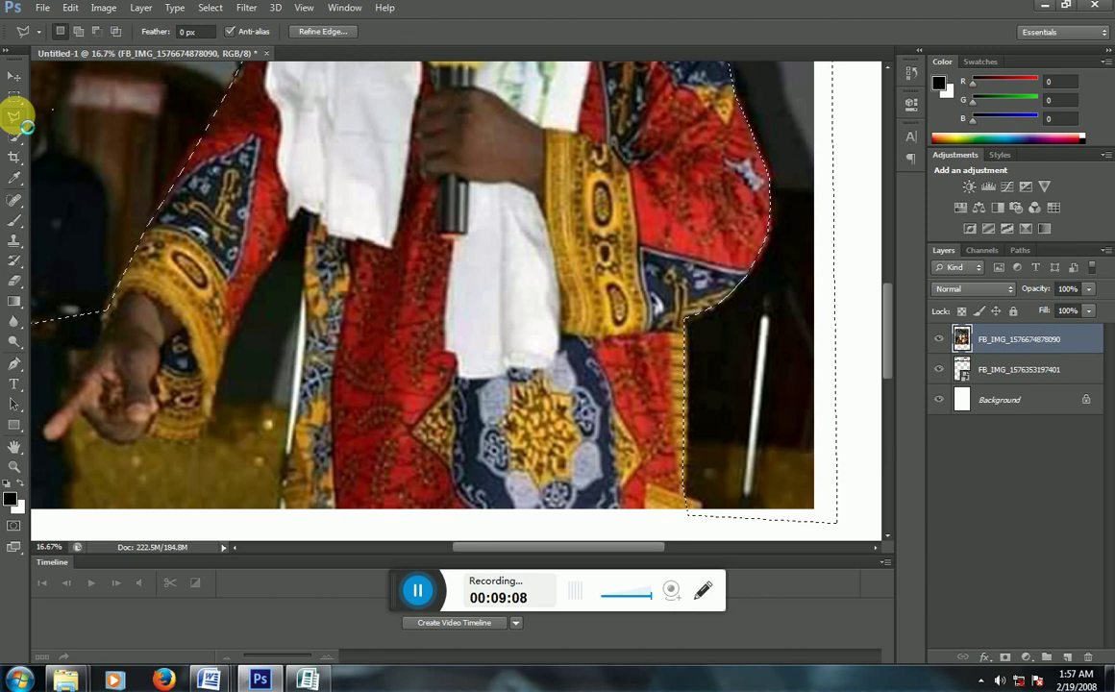
{"action": "key", "text": "Delete"}
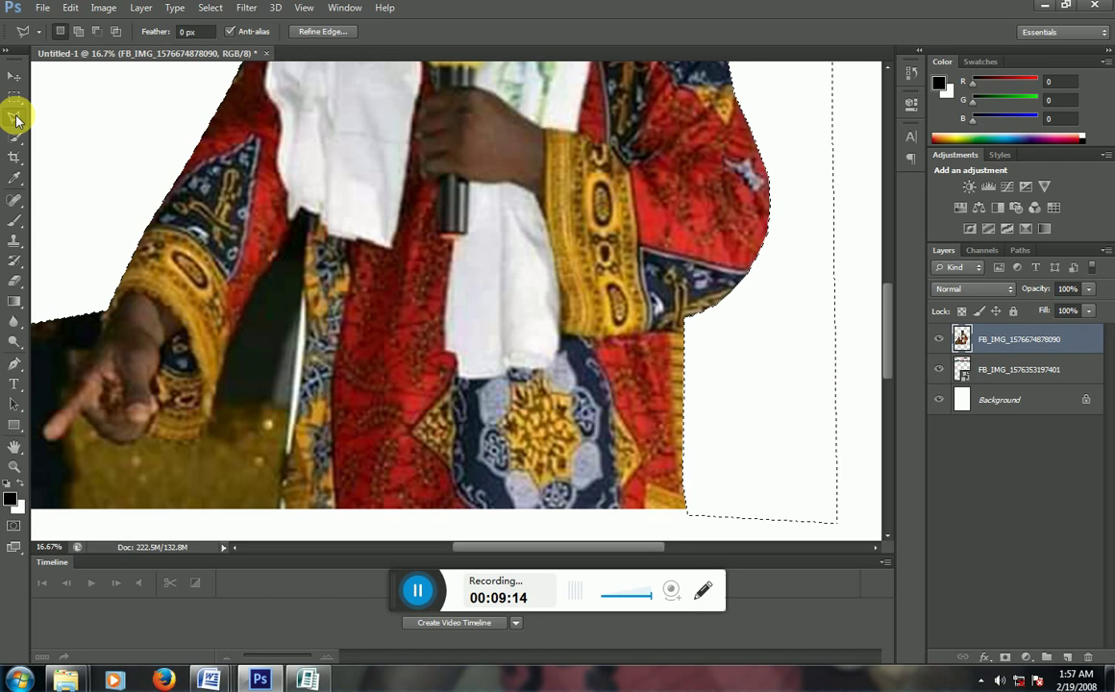
Step: Move the preacher photo about 64 px right and slightly down below the logo
{"action": "key", "text": "ctrl+minus"}
{"action": "key", "text": "ctrl+minus"}
{"action": "key", "text": "ctrl+minus"}
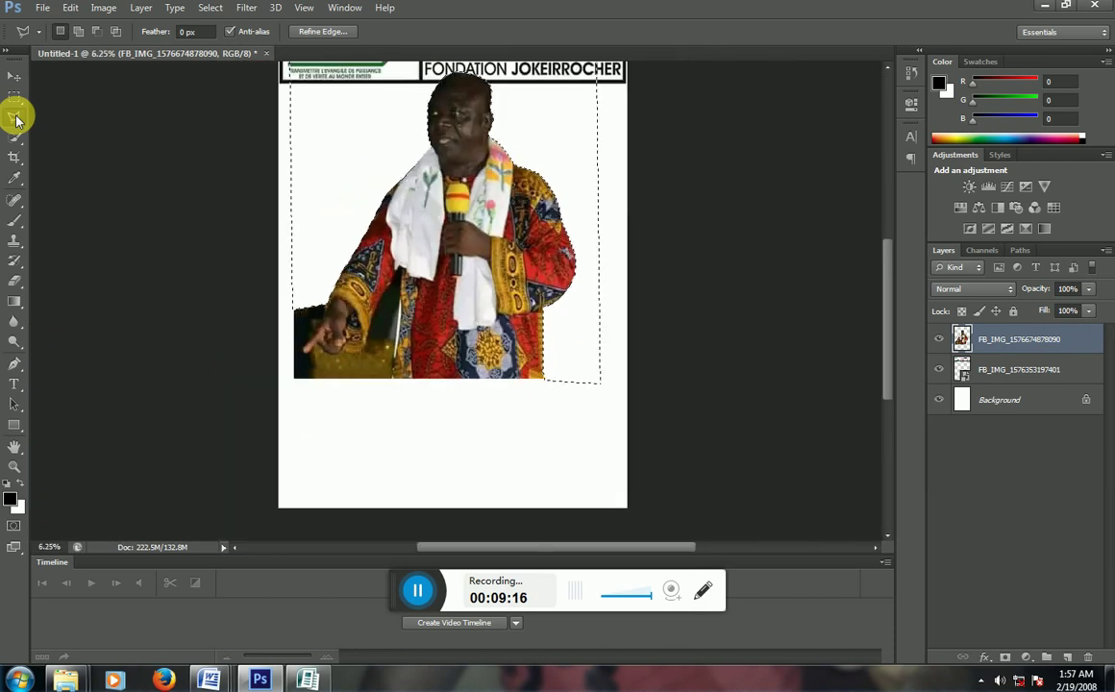
{"action": "key", "text": "ctrl+minus"}
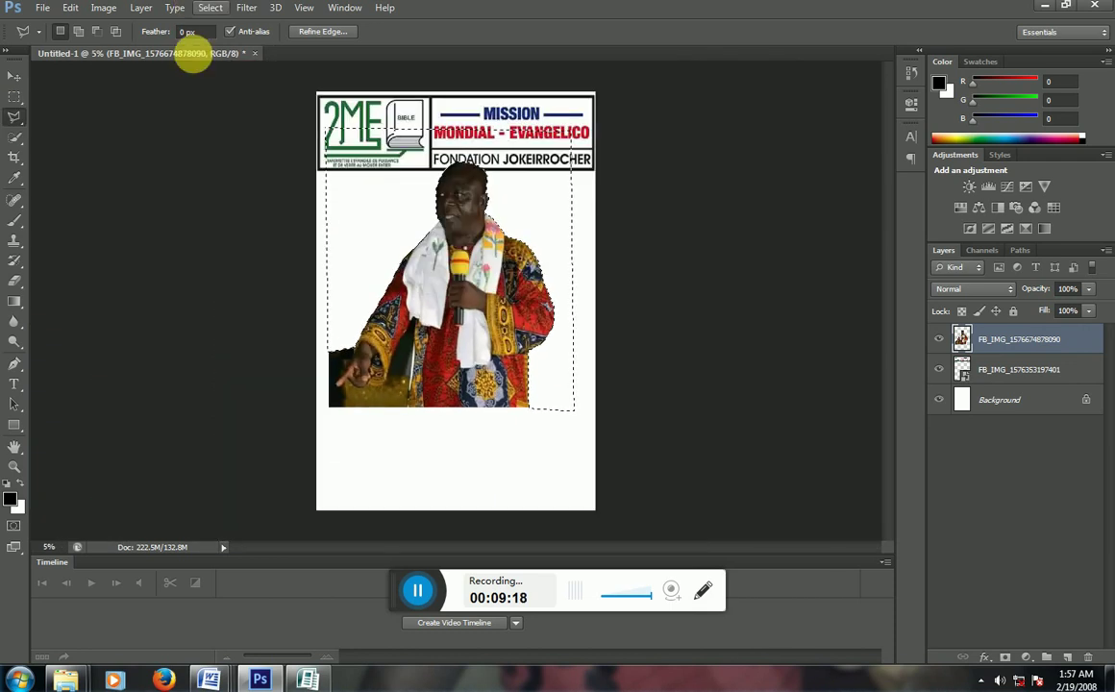
{"action": "left_click", "coordinate": [13, 75]}
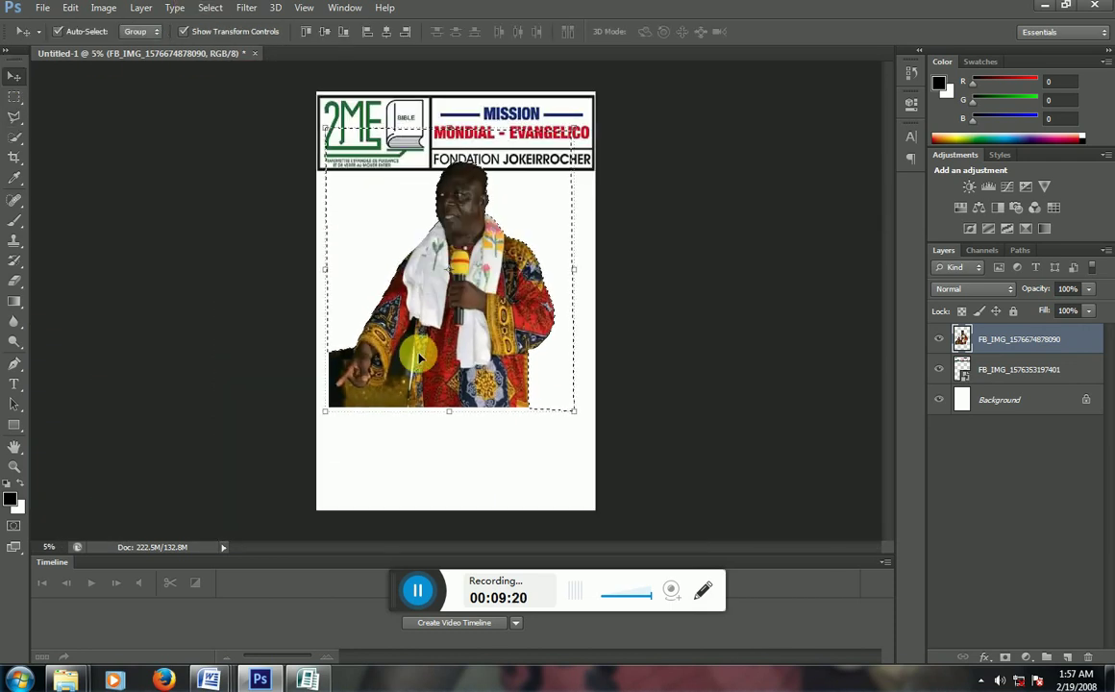
{"action": "left_click", "coordinate": [14, 116]}
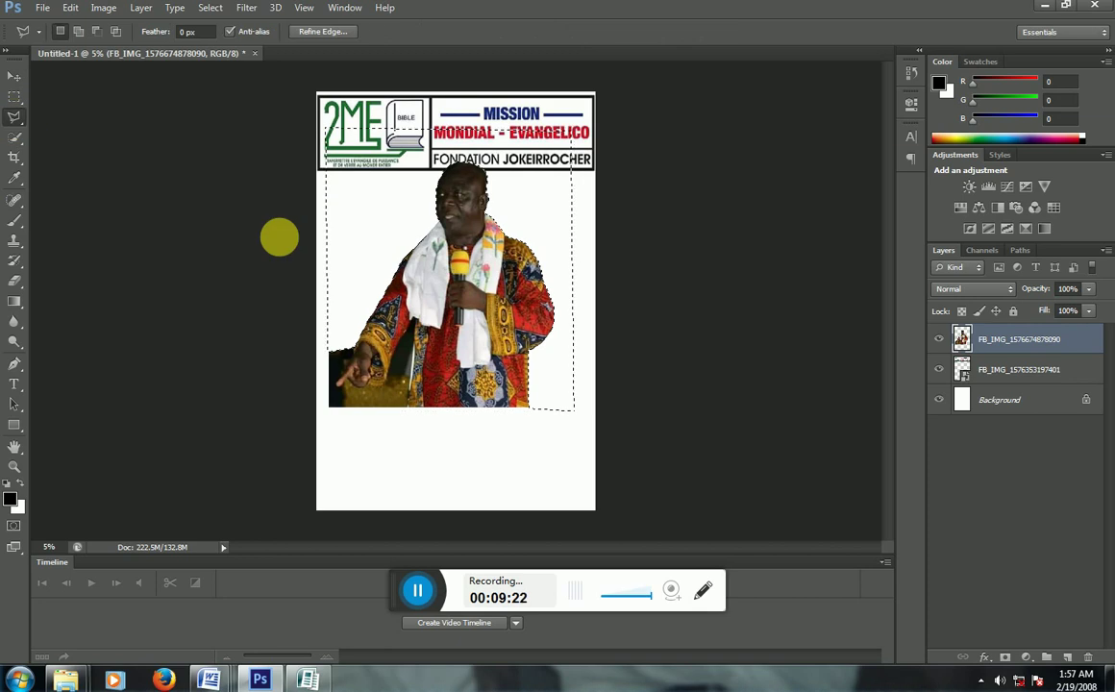
{"action": "left_click", "coordinate": [13, 75]}
{"action": "left_click_drag", "start_coordinate": [498, 306], "coordinate": [567, 326]}
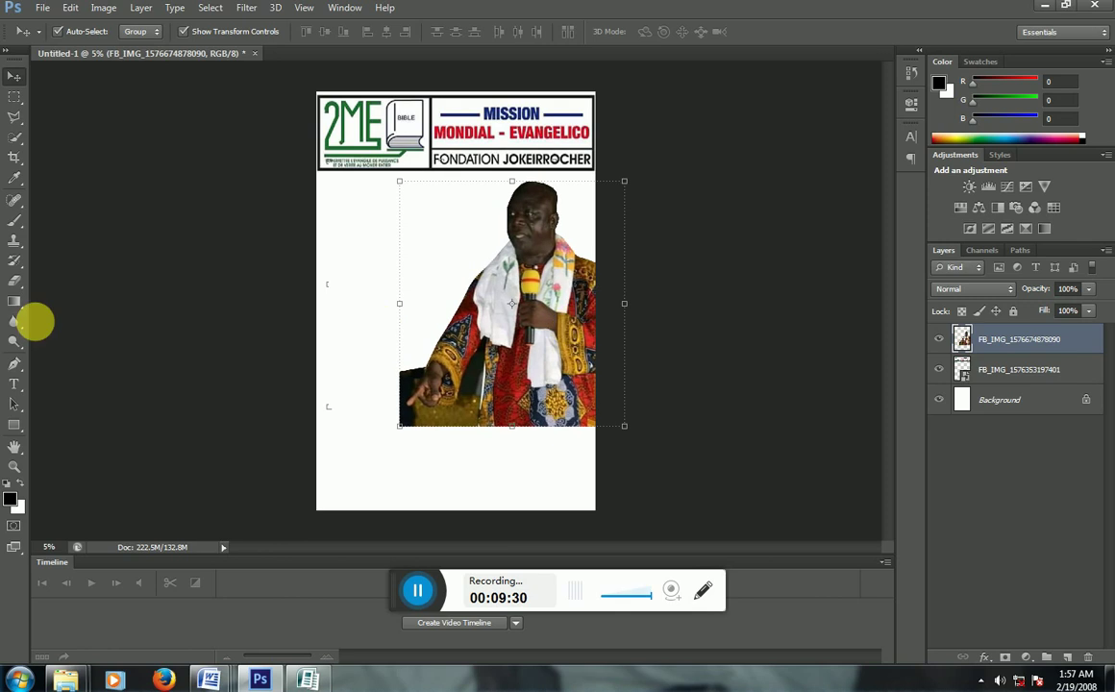
Step: Set the Eraser to a soft 0% hardness brush of about 2216 px
{"action": "left_click", "coordinate": [15, 280]}
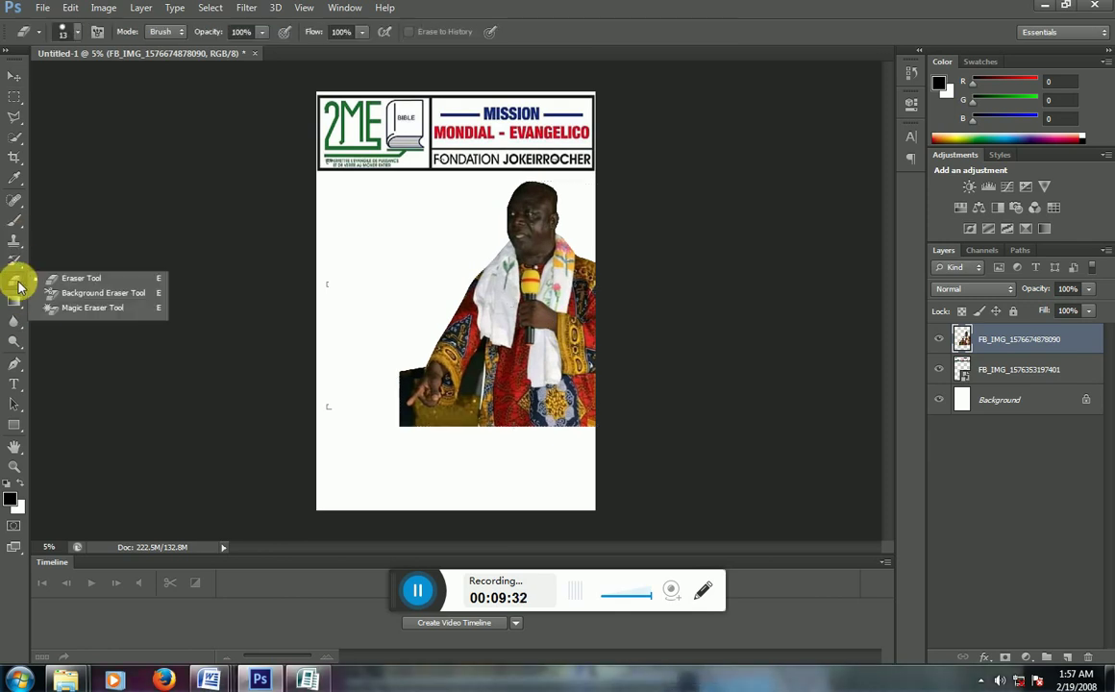
{"action": "left_click", "coordinate": [84, 281]}
{"action": "left_click", "coordinate": [77, 31]}
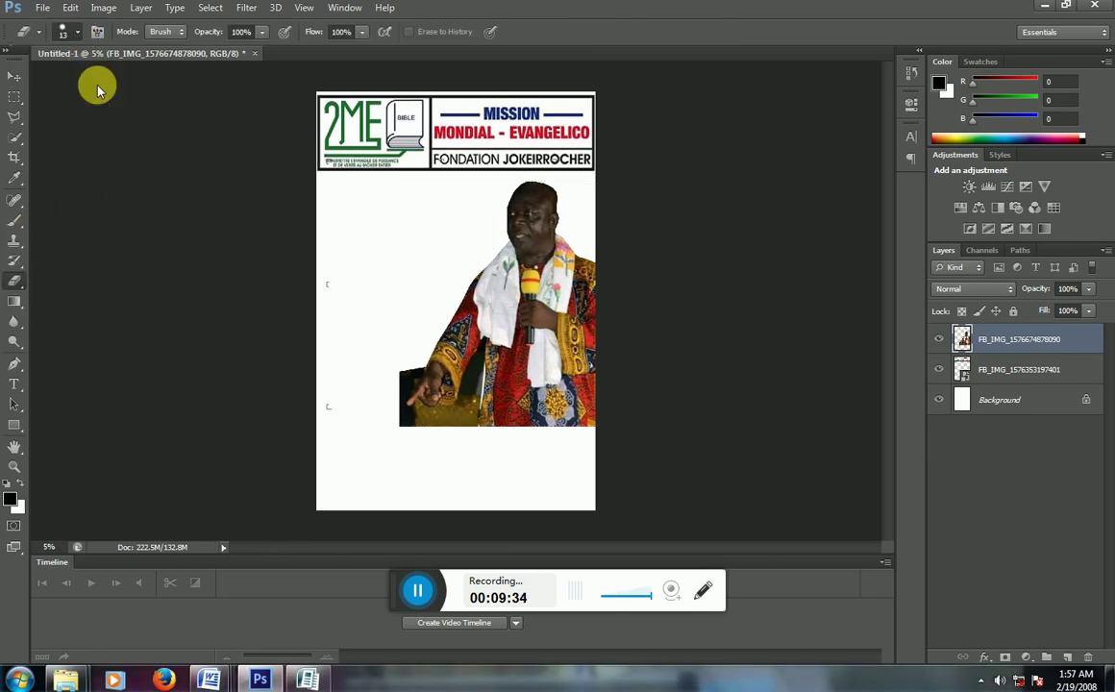
{"action": "left_click", "coordinate": [133, 81]}
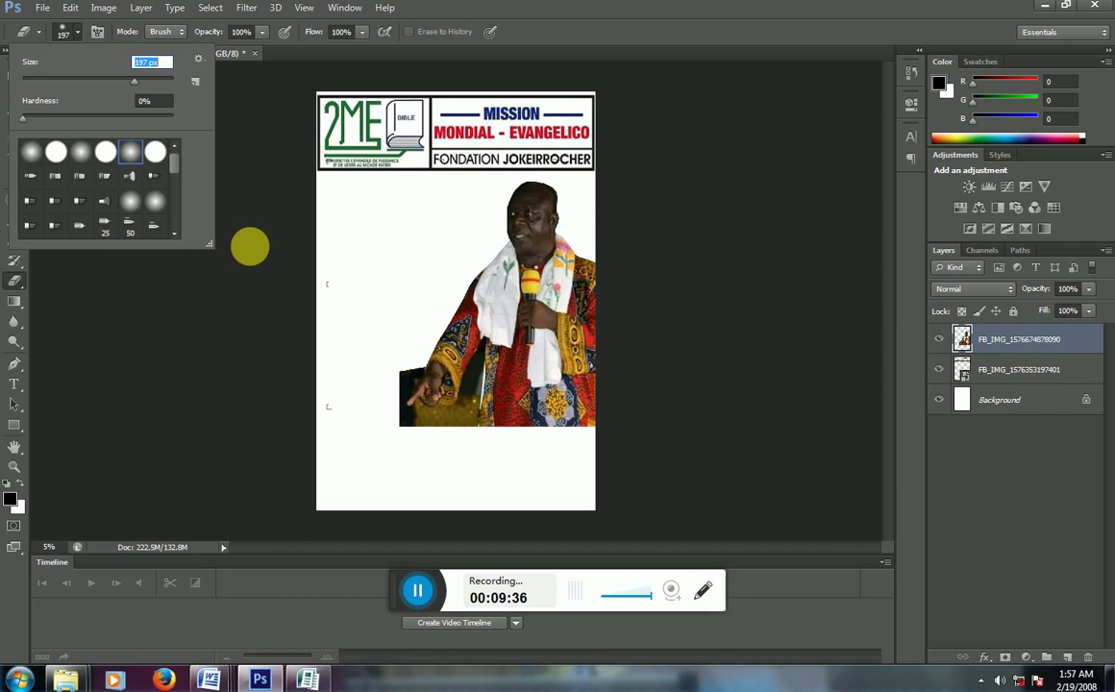
{"action": "left_click", "coordinate": [158, 82]}
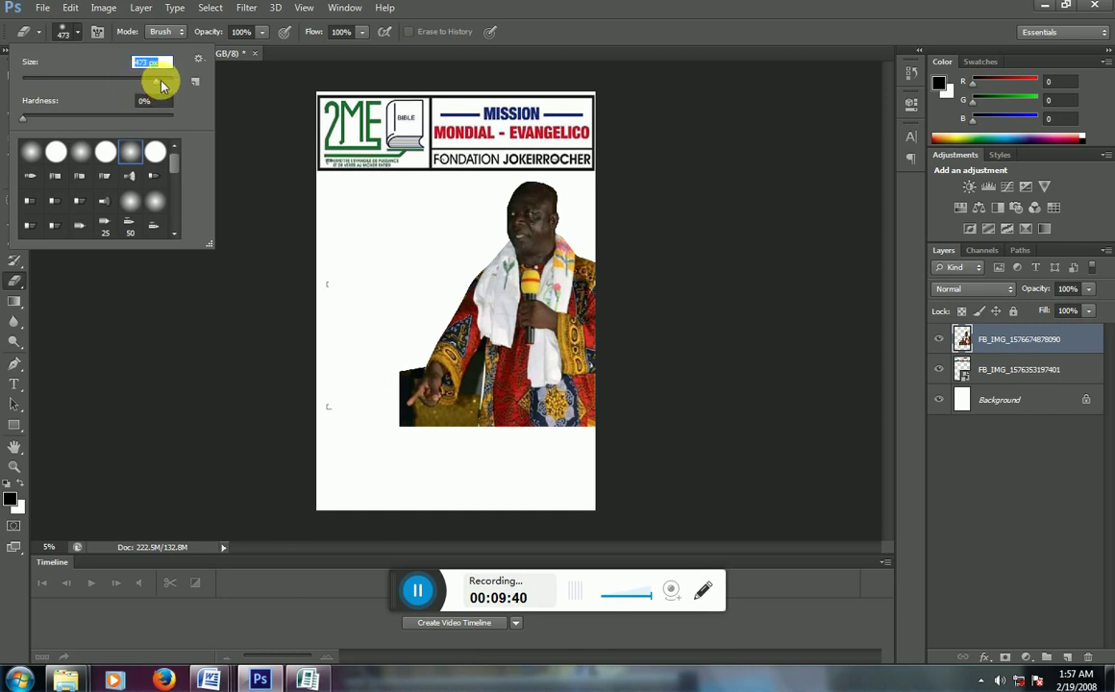
{"action": "left_click", "coordinate": [162, 85]}
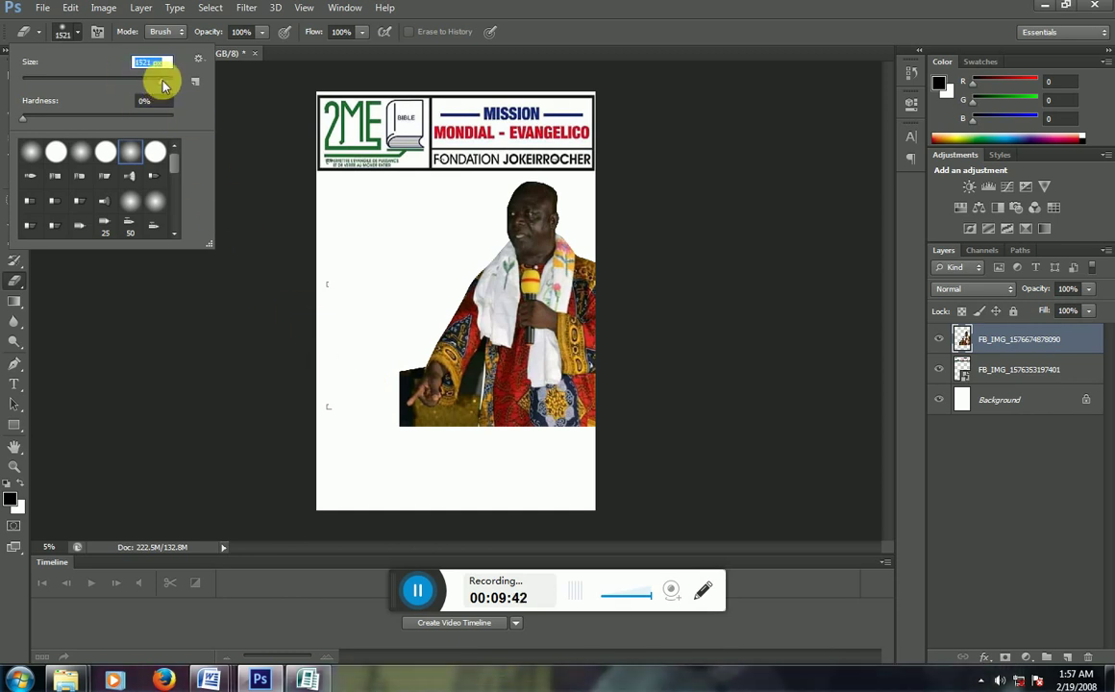
{"action": "left_click", "coordinate": [356, 394]}
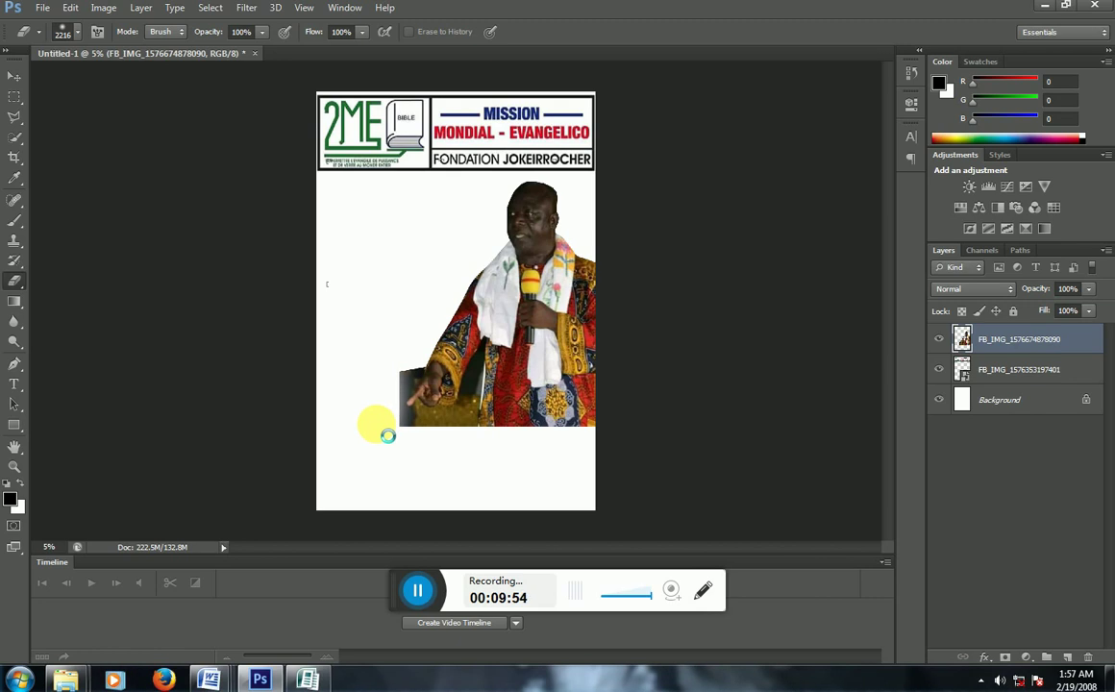
Step: Fade the photo's lower-left corner and bottom edge into white around the hand
{"action": "left_click", "coordinate": [406, 425]}
{"action": "left_click", "coordinate": [408, 424]}
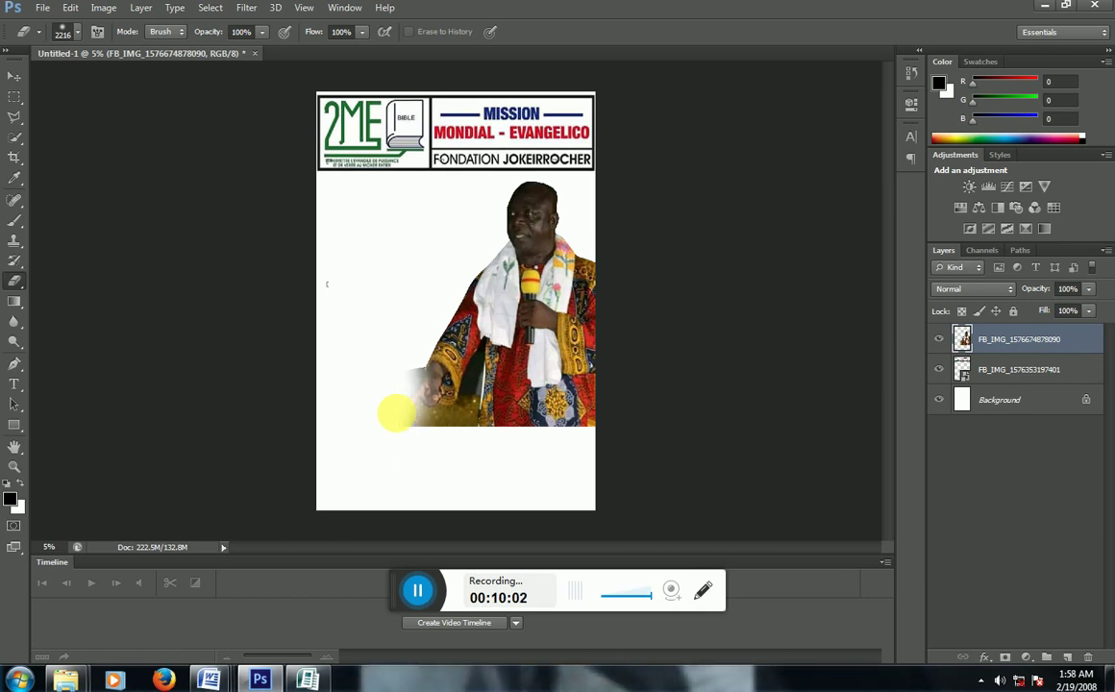
{"action": "left_click_drag", "start_coordinate": [407, 424], "coordinate": [445, 414]}
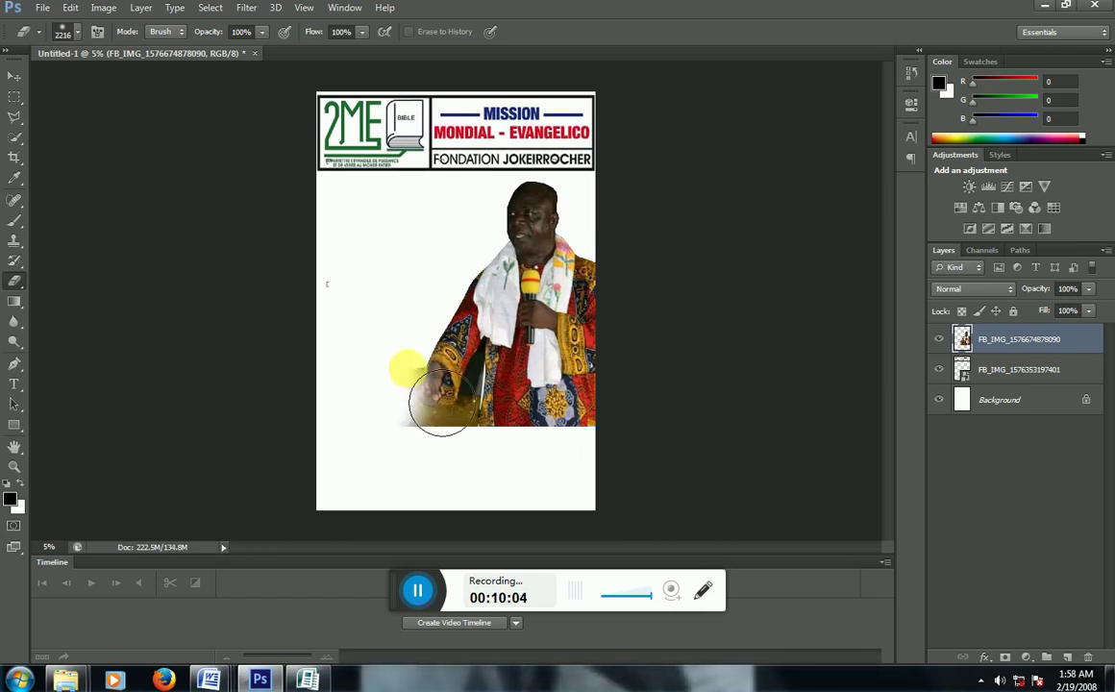
{"action": "left_click_drag", "start_coordinate": [628, 468], "coordinate": [425, 476]}
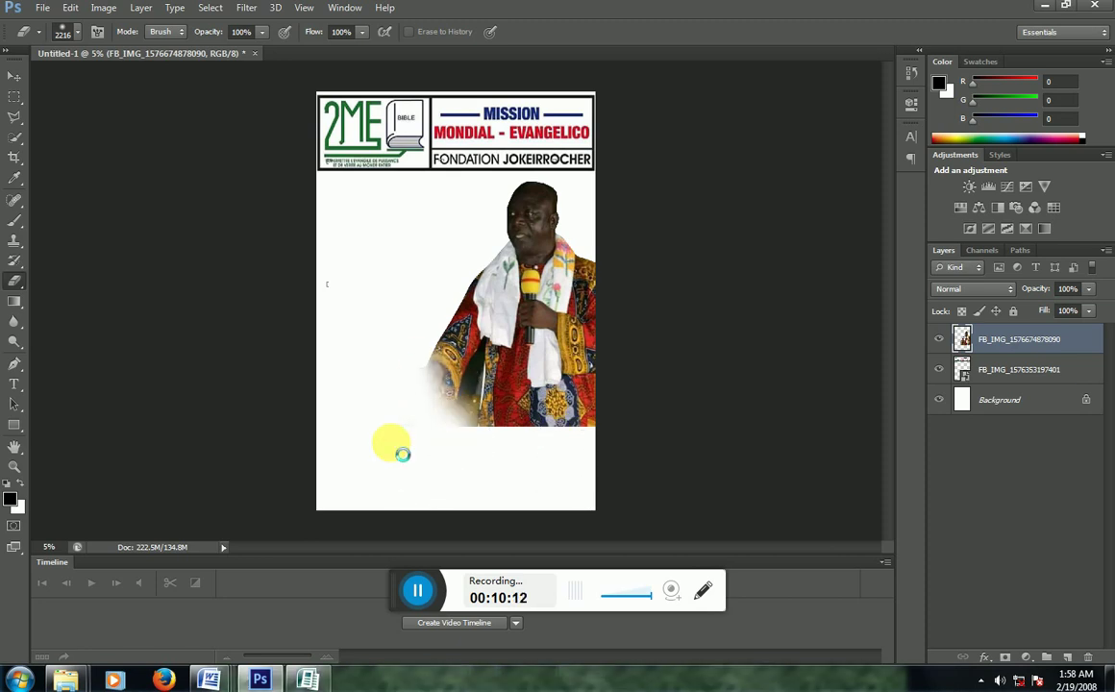
{"action": "left_click_drag", "start_coordinate": [402, 454], "coordinate": [457, 458]}
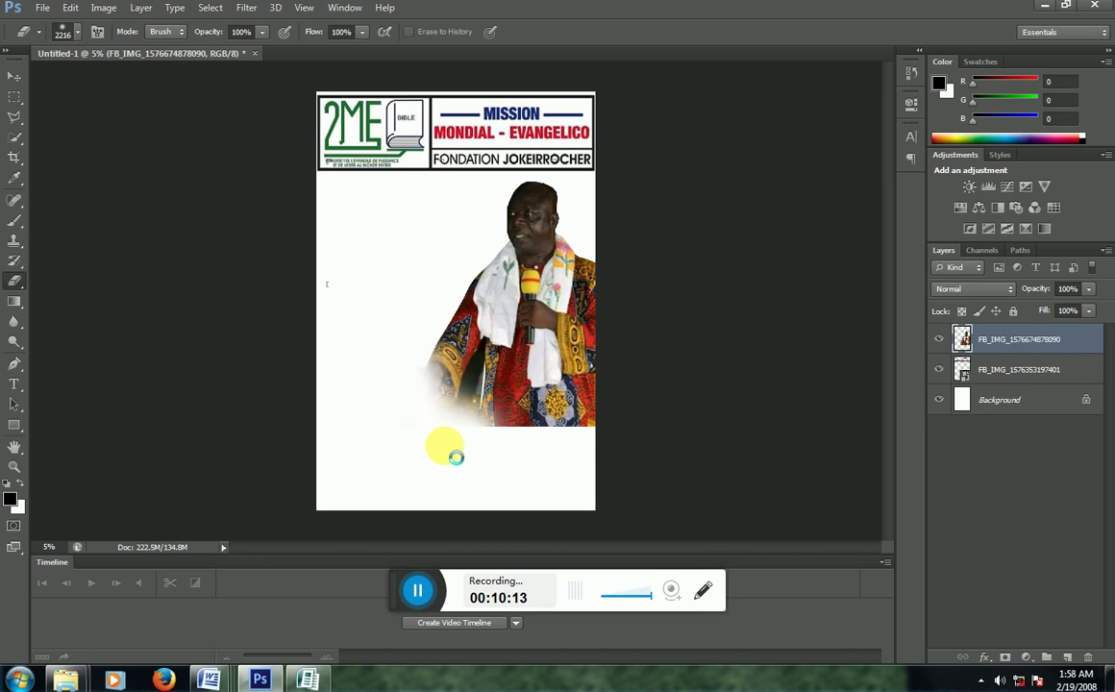
{"action": "left_click_drag", "start_coordinate": [456, 458], "coordinate": [459, 464]}
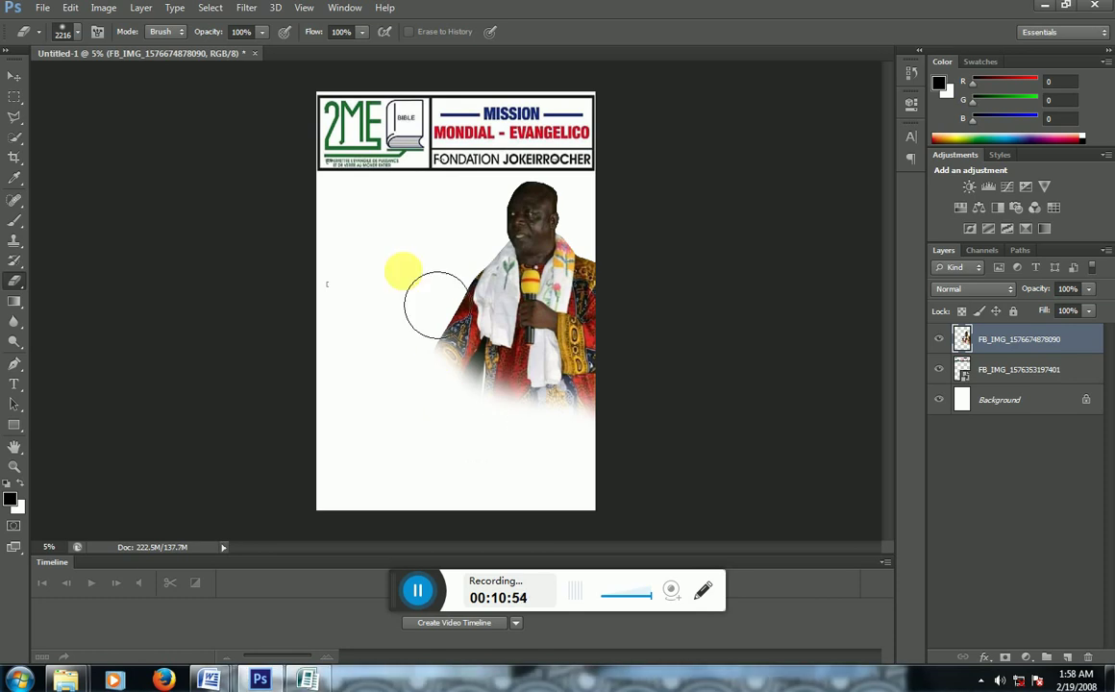
{"action": "left_click", "coordinate": [9, 76]}
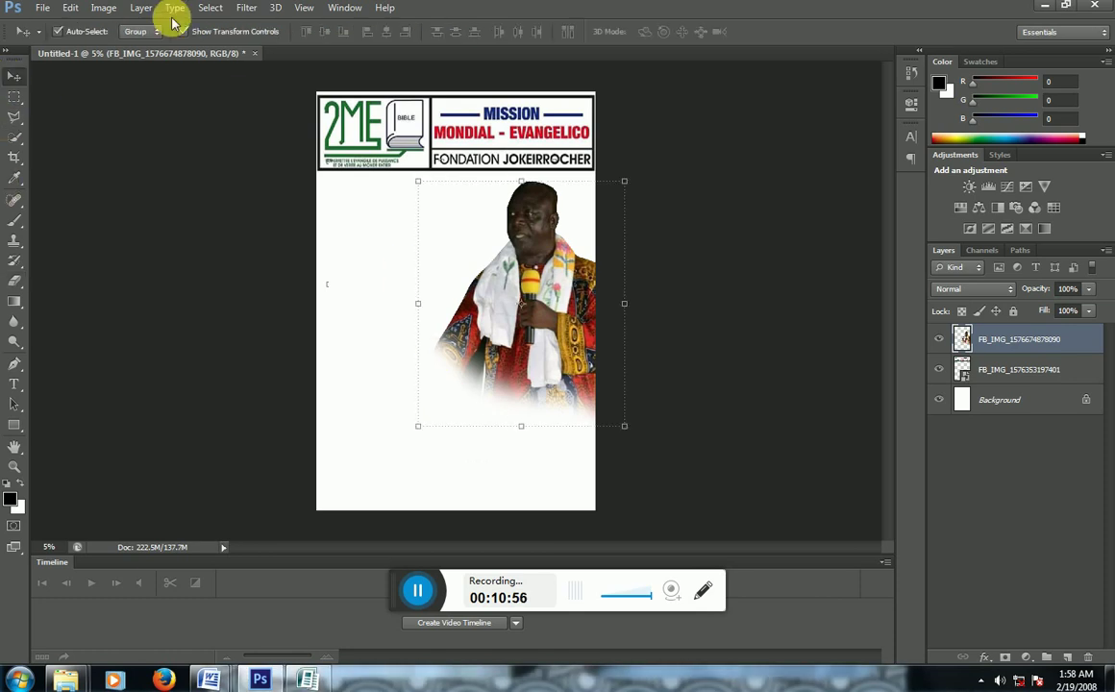
Step: Apply Brightness/Contrast with brightness 61 and contrast -8 to the preacher photo
{"action": "left_click", "coordinate": [102, 8]}
{"action": "mouse_move", "coordinate": [126, 46]}
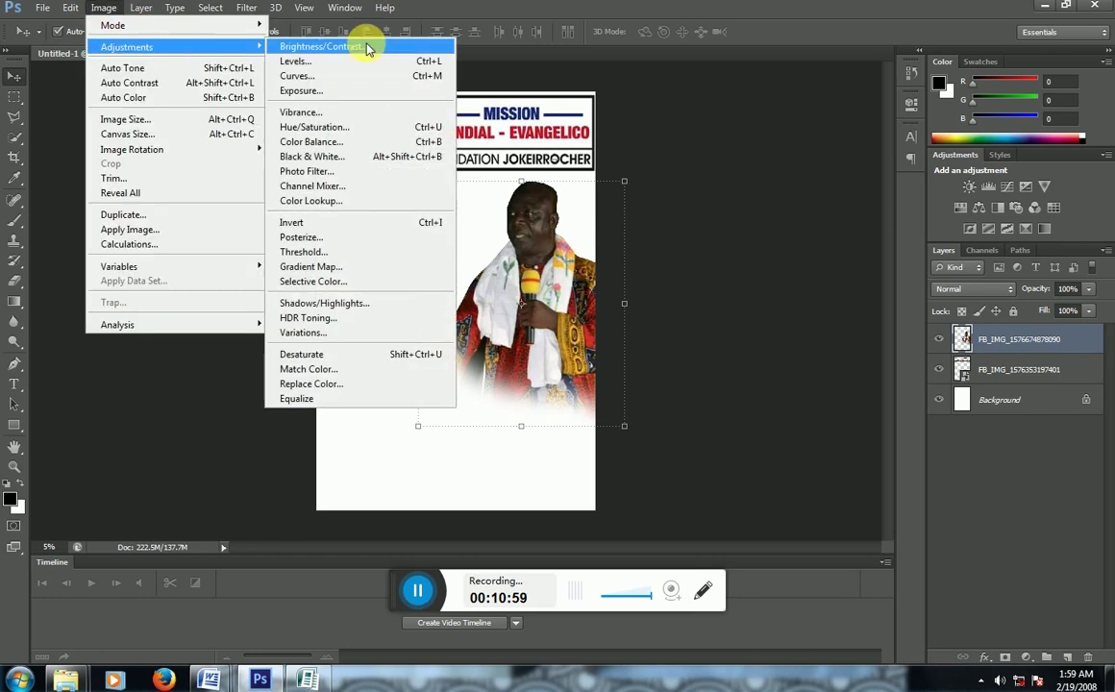
{"action": "left_click", "coordinate": [373, 44]}
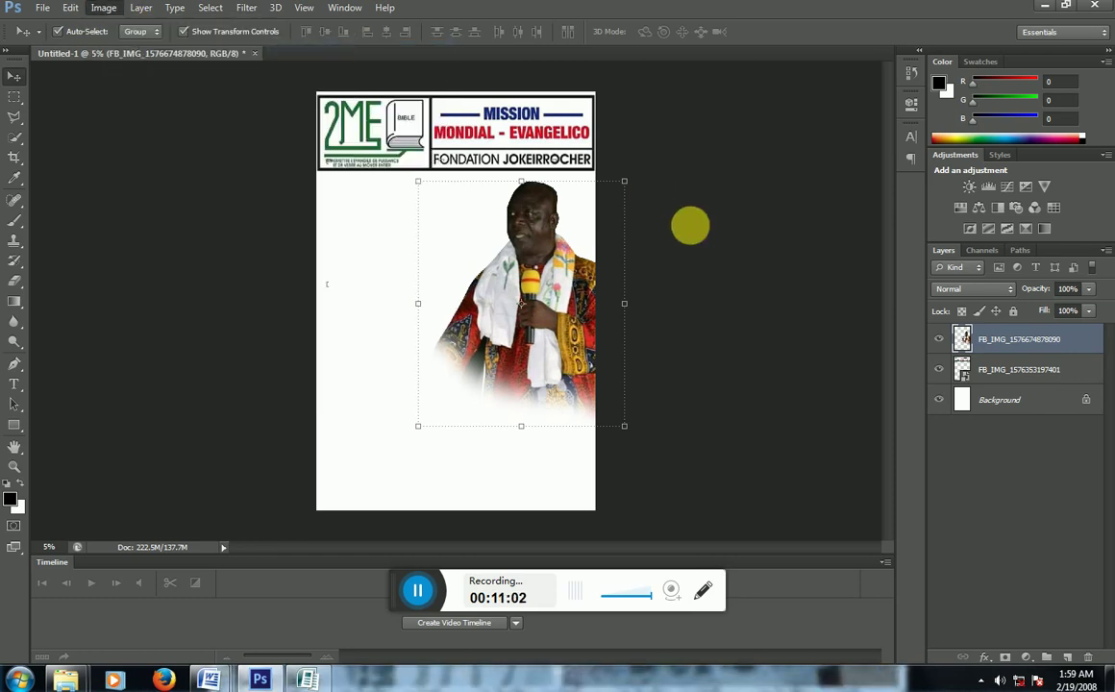
{"action": "left_click_drag", "start_coordinate": [579, 191], "coordinate": [770, 197]}
{"action": "mouse_move", "coordinate": [713, 231]}
{"action": "left_mouse_down"}
{"action": "mouse_move", "coordinate": [737, 238]}
{"action": "mouse_move", "coordinate": [701, 275]}
{"action": "left_mouse_up"}
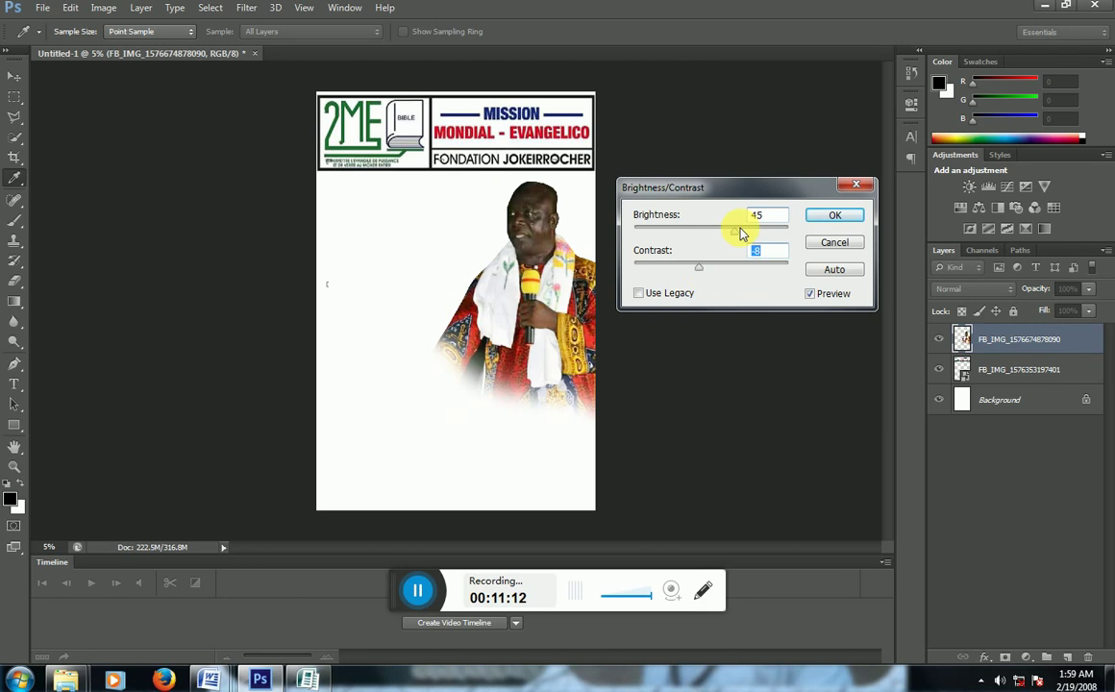
{"action": "left_click_drag", "start_coordinate": [735, 232], "coordinate": [741, 232]}
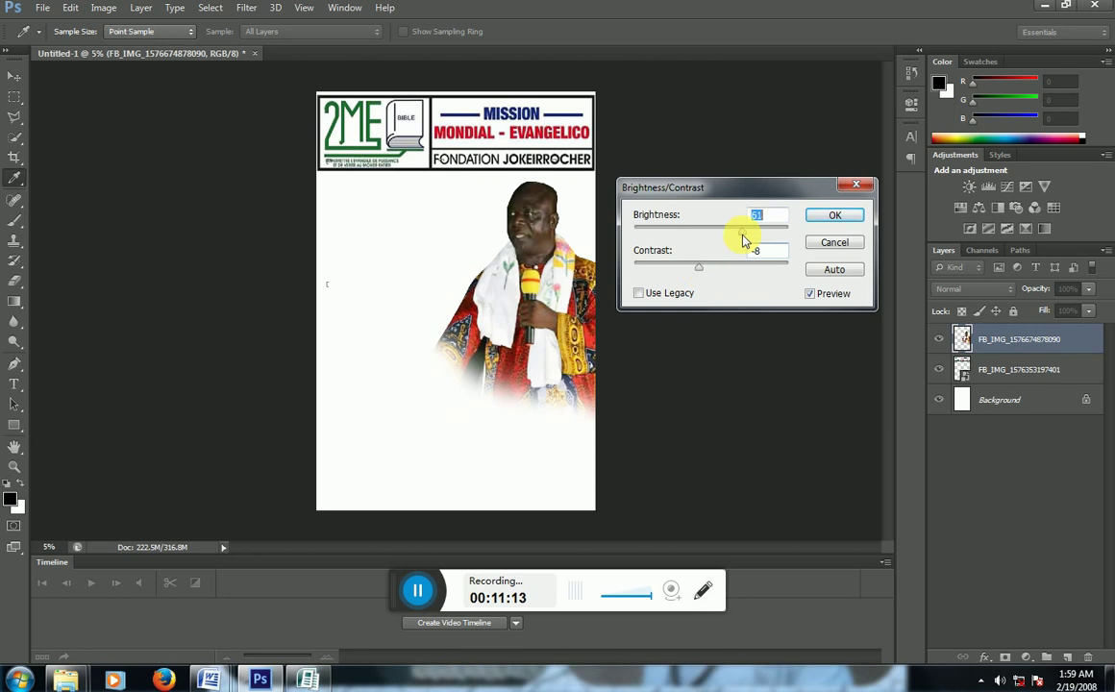
{"action": "left_click", "coordinate": [831, 217]}
{"action": "key", "text": "v"}
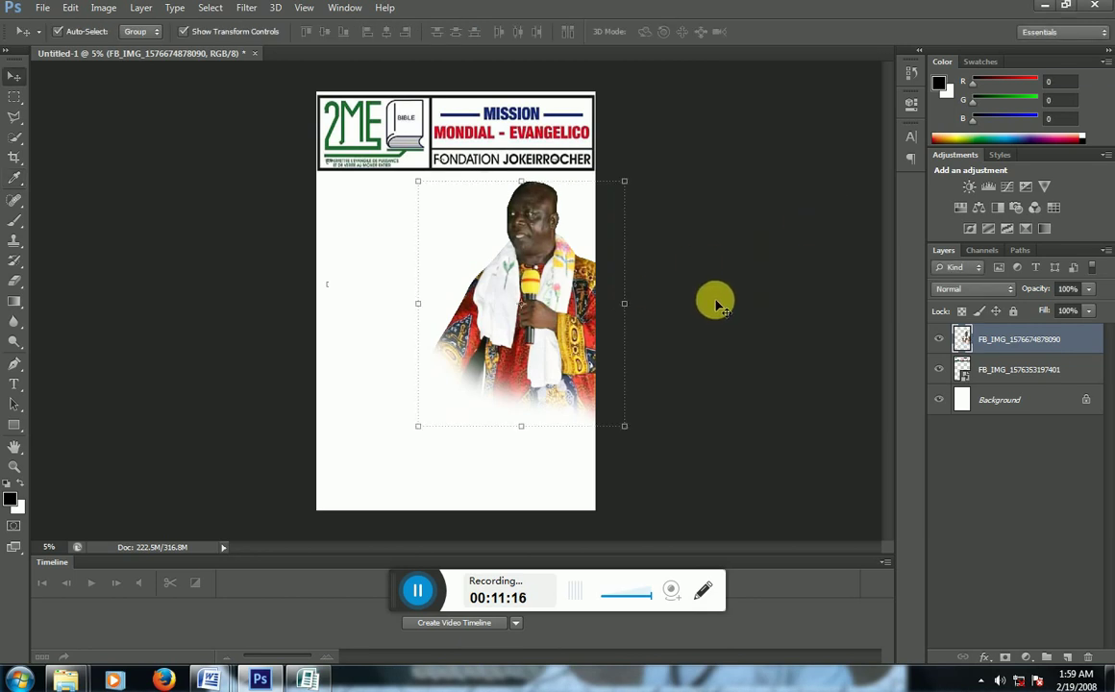
{"action": "left_click", "coordinate": [644, 306]}
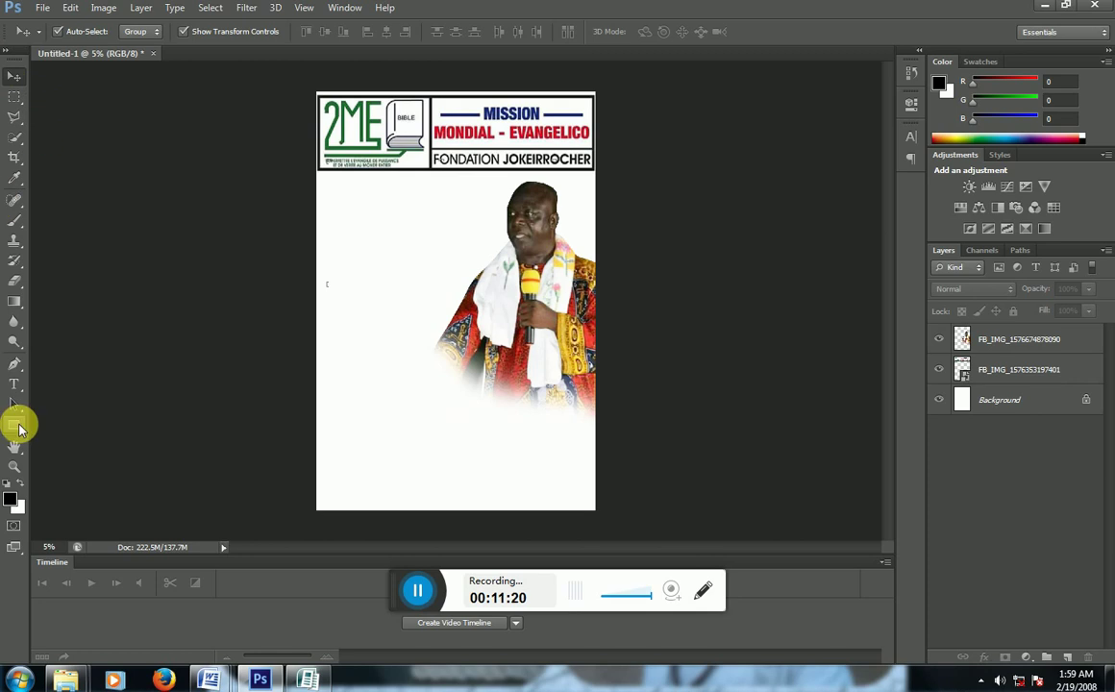
Step: Draw a black Rectangle 1 below the banner and move it behind the photo layers
{"action": "key", "text": "u"}
{"action": "mouse_move", "coordinate": [318, 171]}
{"action": "left_mouse_down"}
{"action": "mouse_move", "coordinate": [658, 382]}
{"action": "mouse_move", "coordinate": [604, 514]}
{"action": "left_mouse_up"}
{"action": "left_click", "coordinate": [14, 75]}
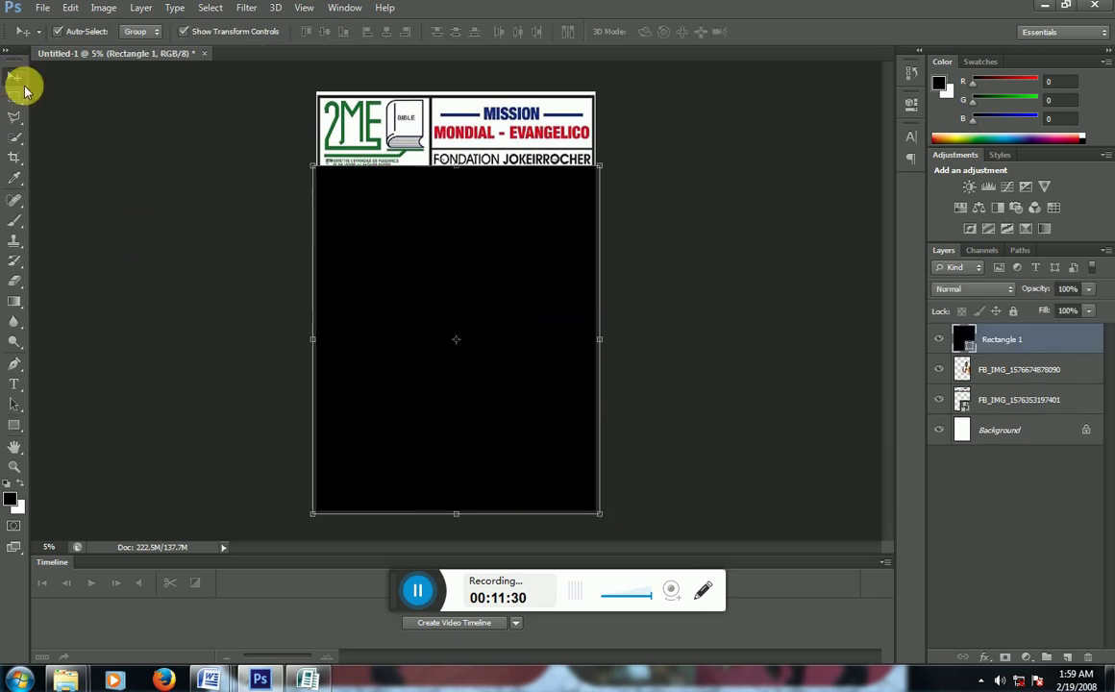
{"action": "left_click_drag", "start_coordinate": [1007, 336], "coordinate": [1009, 419]}
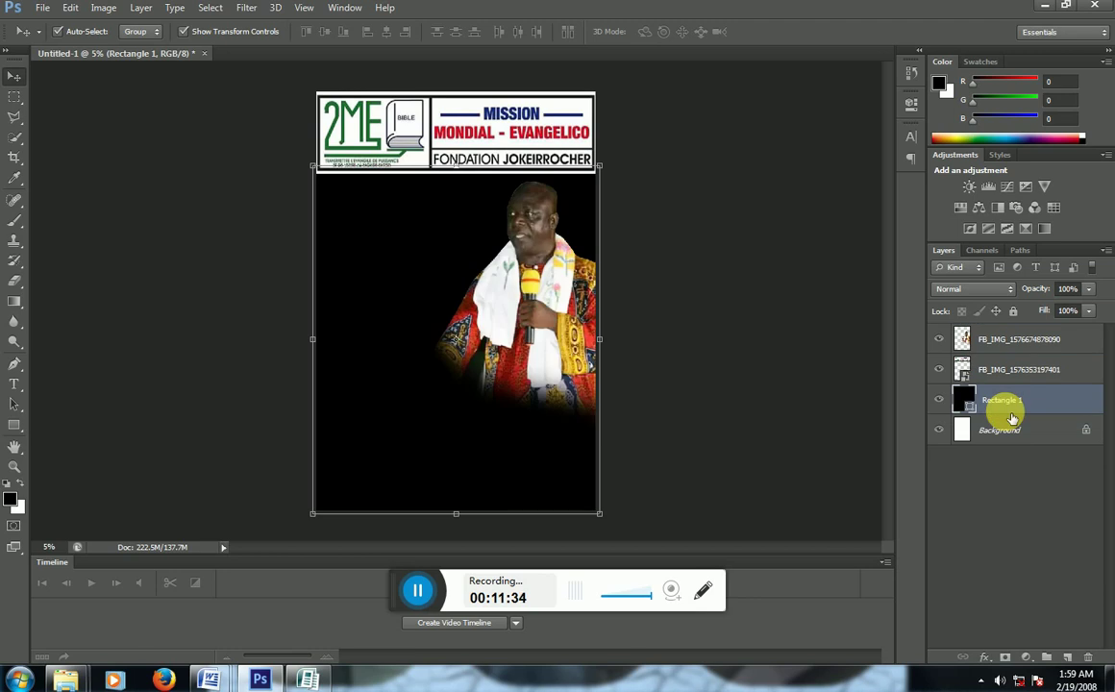
{"action": "left_click", "coordinate": [986, 656]}
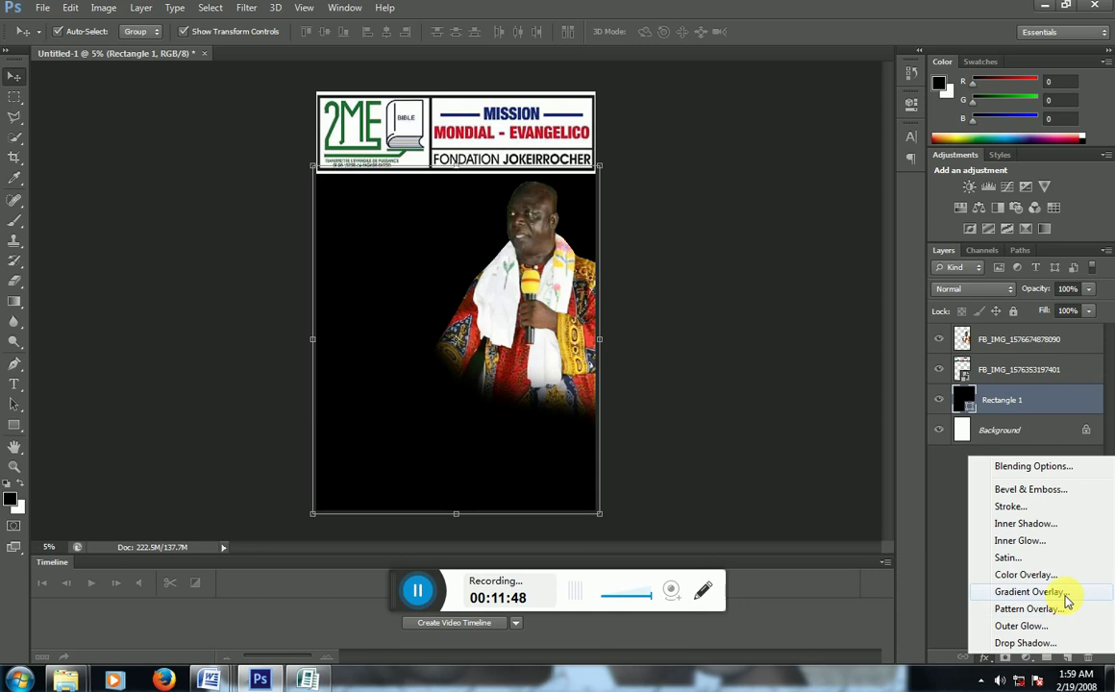
Step: Add a Gradient Overlay to the rectangle and set the gradient's white end colour to red f10303
{"action": "left_click", "coordinate": [1065, 593]}
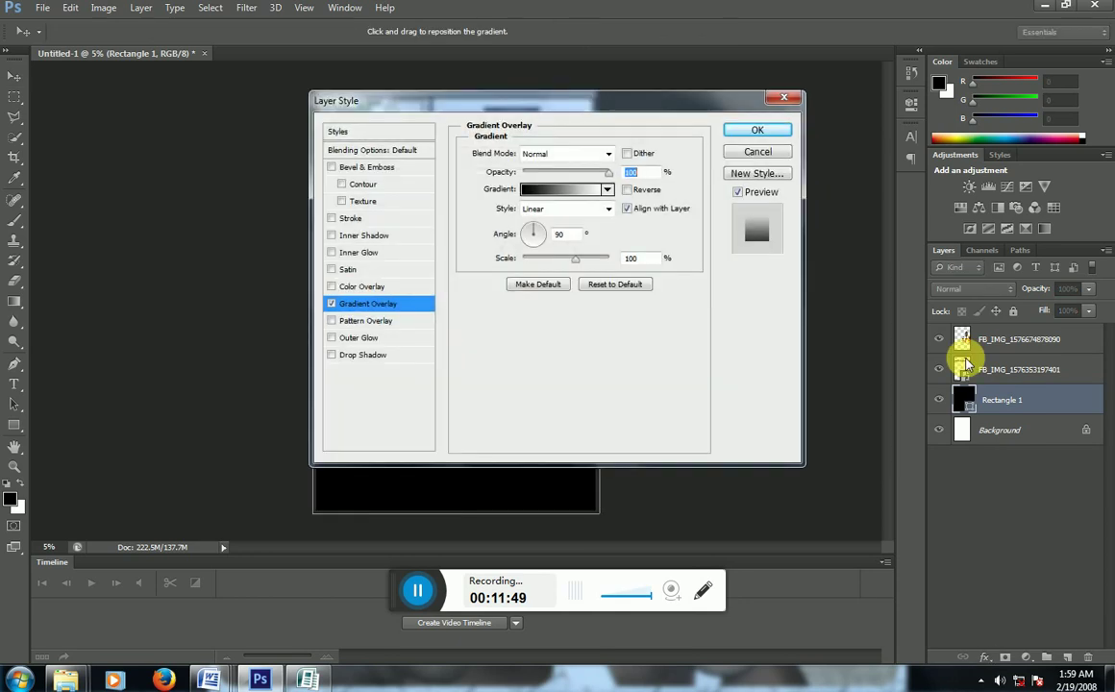
{"action": "mouse_move", "coordinate": [537, 105]}
{"action": "left_mouse_down"}
{"action": "mouse_move", "coordinate": [859, 108]}
{"action": "mouse_move", "coordinate": [845, 109]}
{"action": "left_mouse_up"}
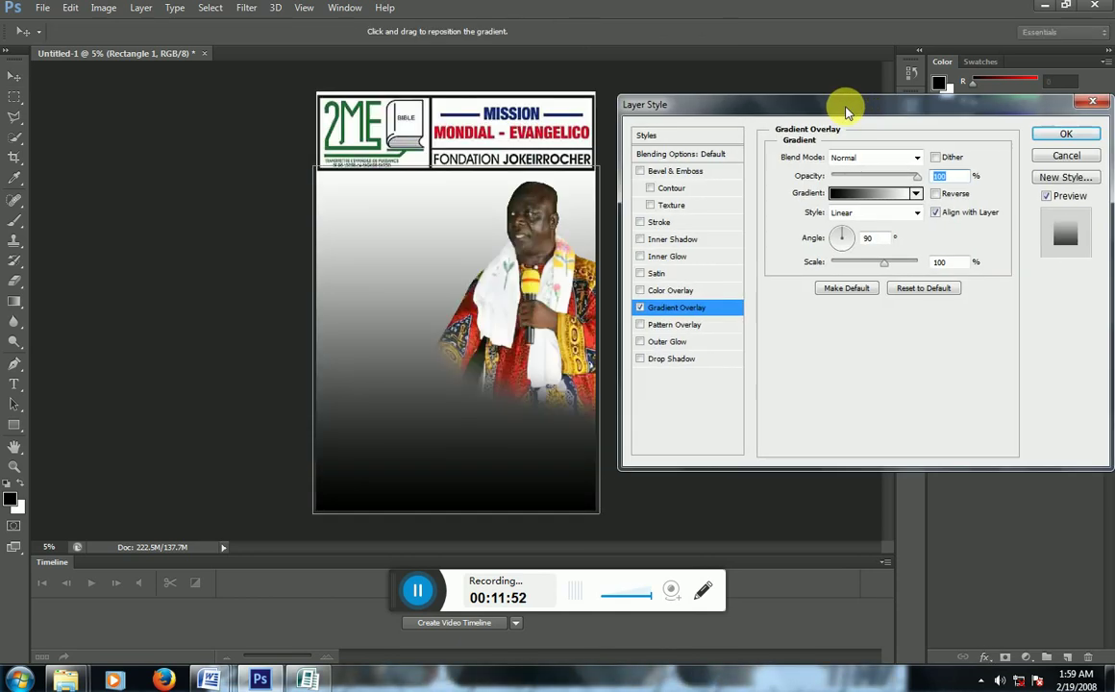
{"action": "left_click", "coordinate": [893, 196]}
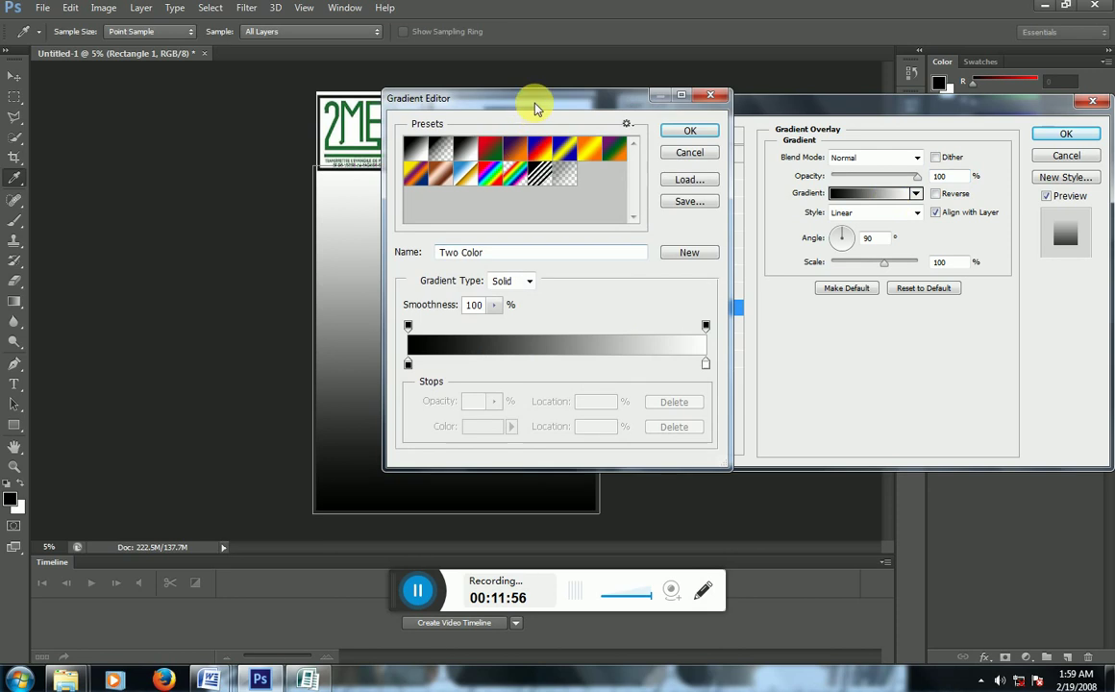
{"action": "left_click_drag", "start_coordinate": [653, 107], "coordinate": [884, 94]}
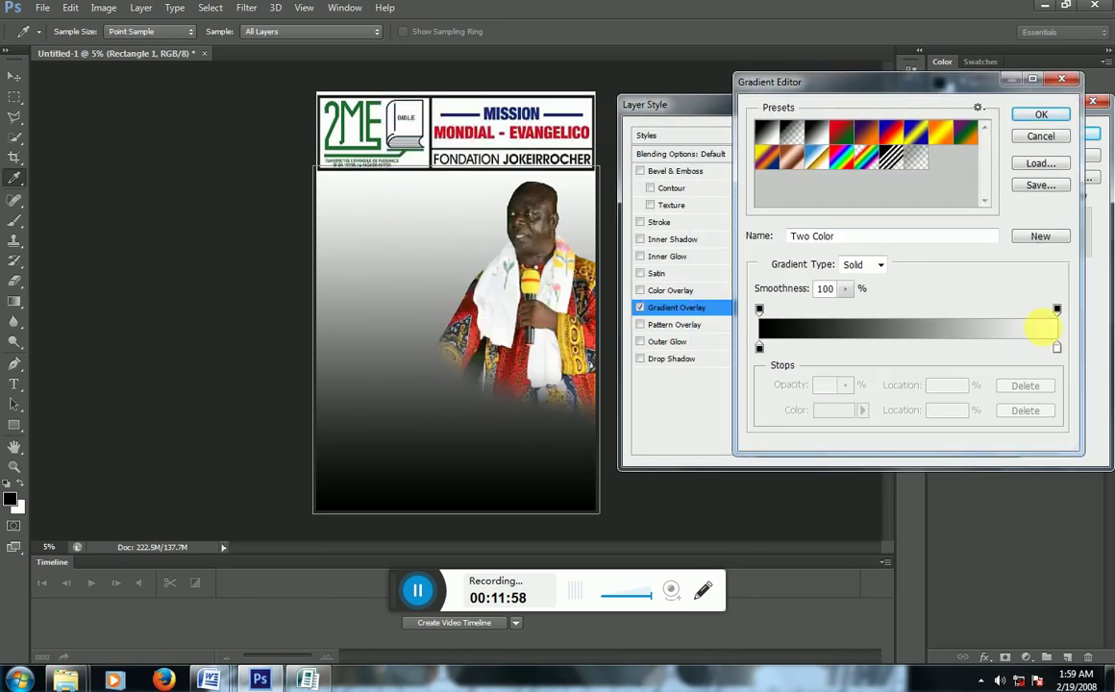
{"action": "left_click", "coordinate": [1057, 348]}
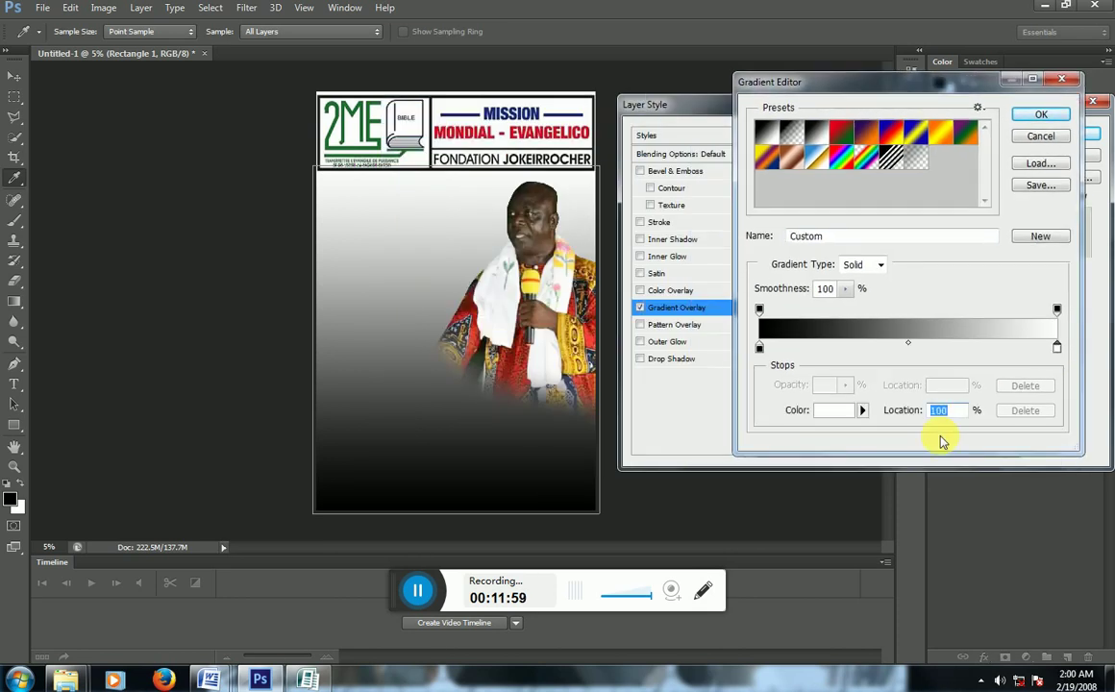
{"action": "left_click", "coordinate": [839, 411]}
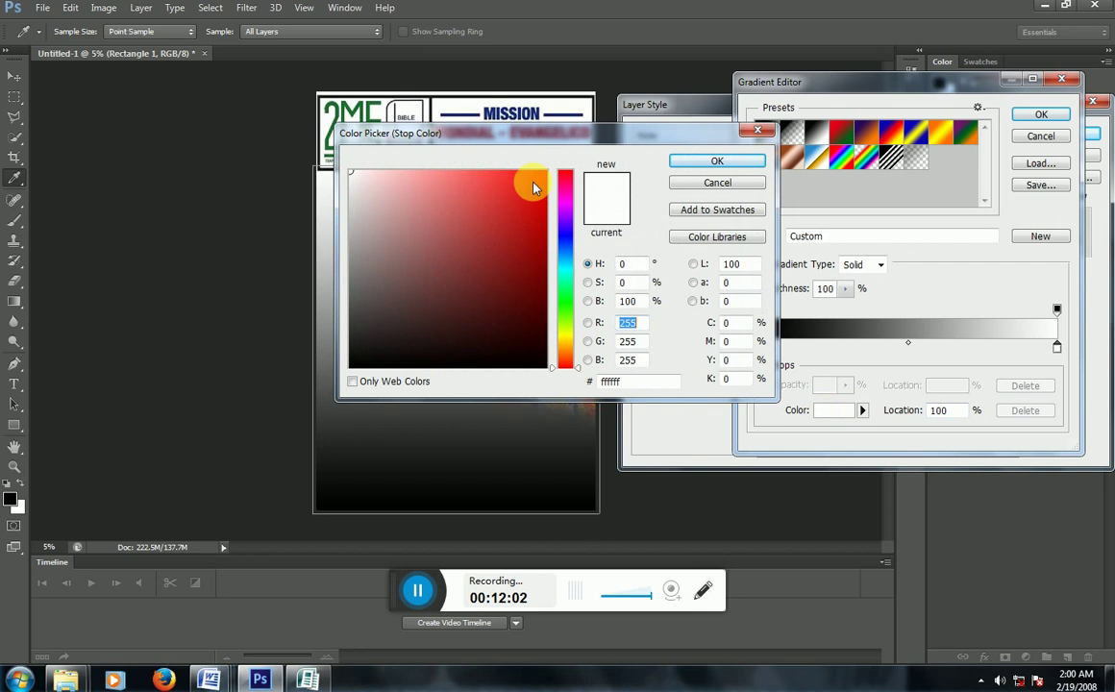
{"action": "left_click_drag", "start_coordinate": [673, 126], "coordinate": [954, 141]}
{"action": "left_click", "coordinate": [816, 255]}
{"action": "left_click_drag", "start_coordinate": [817, 255], "coordinate": [830, 191]}
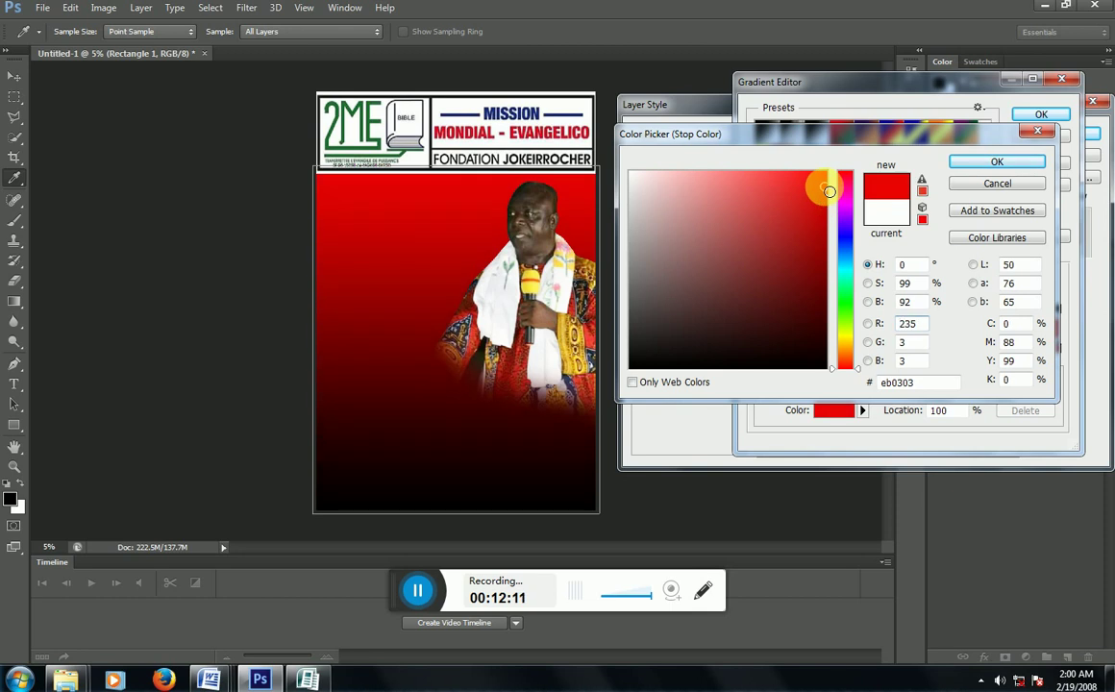
{"action": "left_click_drag", "start_coordinate": [830, 191], "coordinate": [824, 182]}
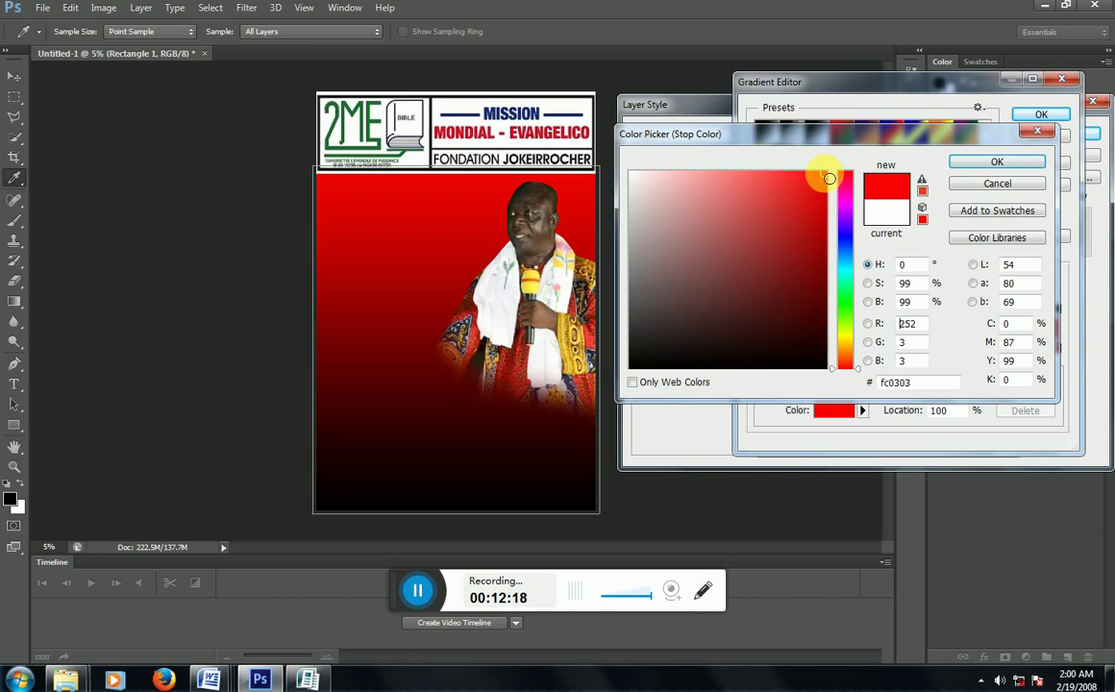
{"action": "left_click", "coordinate": [962, 163]}
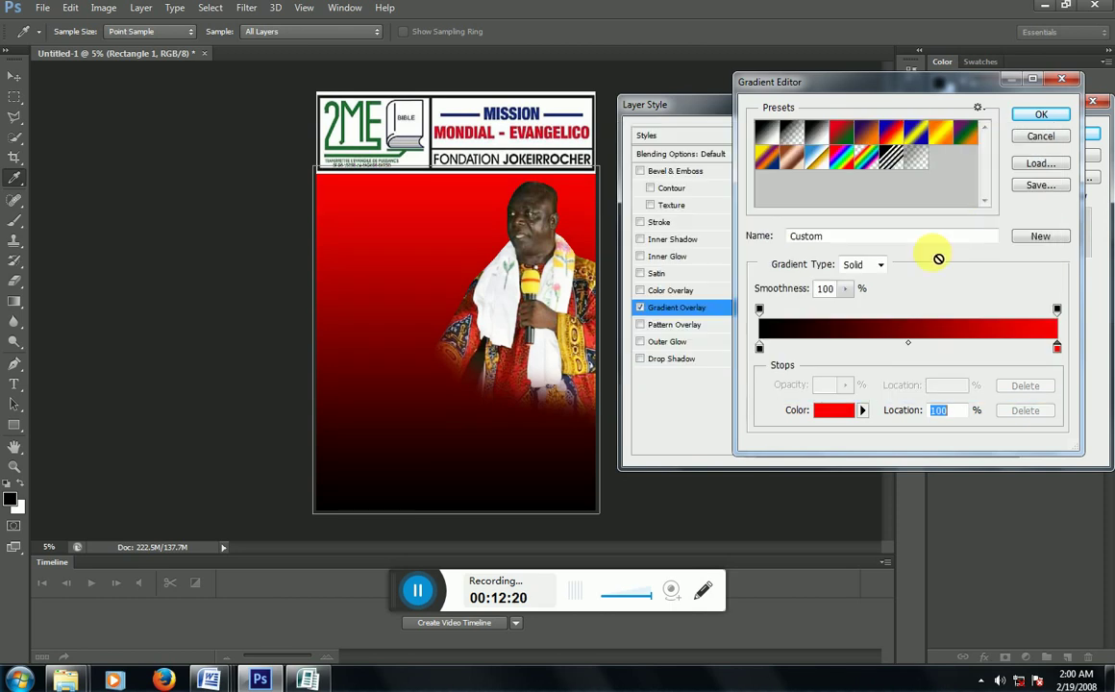
Step: Add a red stop at about 40% so the fade to black starts lower, then apply the overlay
{"action": "left_click_drag", "start_coordinate": [916, 353], "coordinate": [870, 352]}
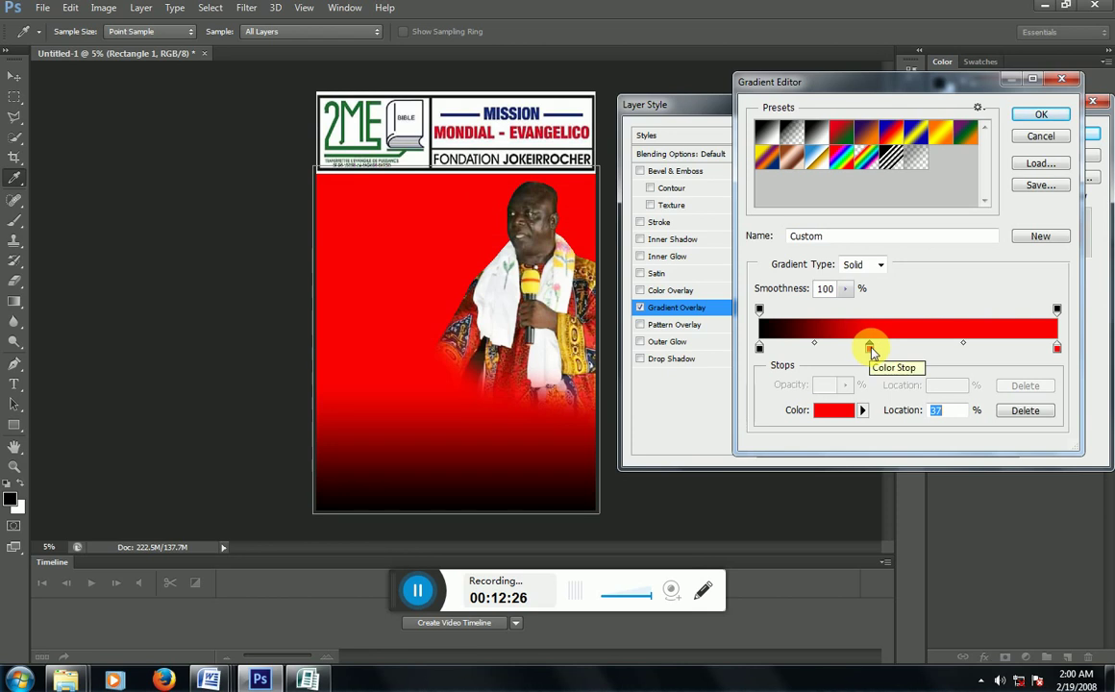
{"action": "left_click_drag", "start_coordinate": [872, 349], "coordinate": [881, 349]}
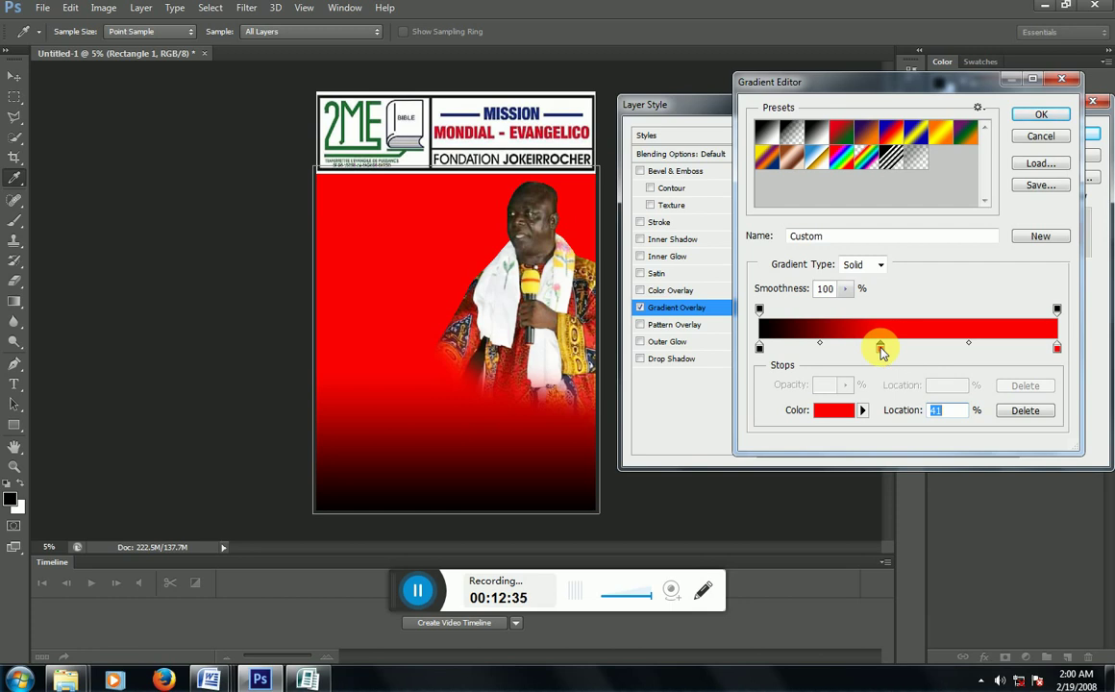
{"action": "left_click", "coordinate": [1037, 116]}
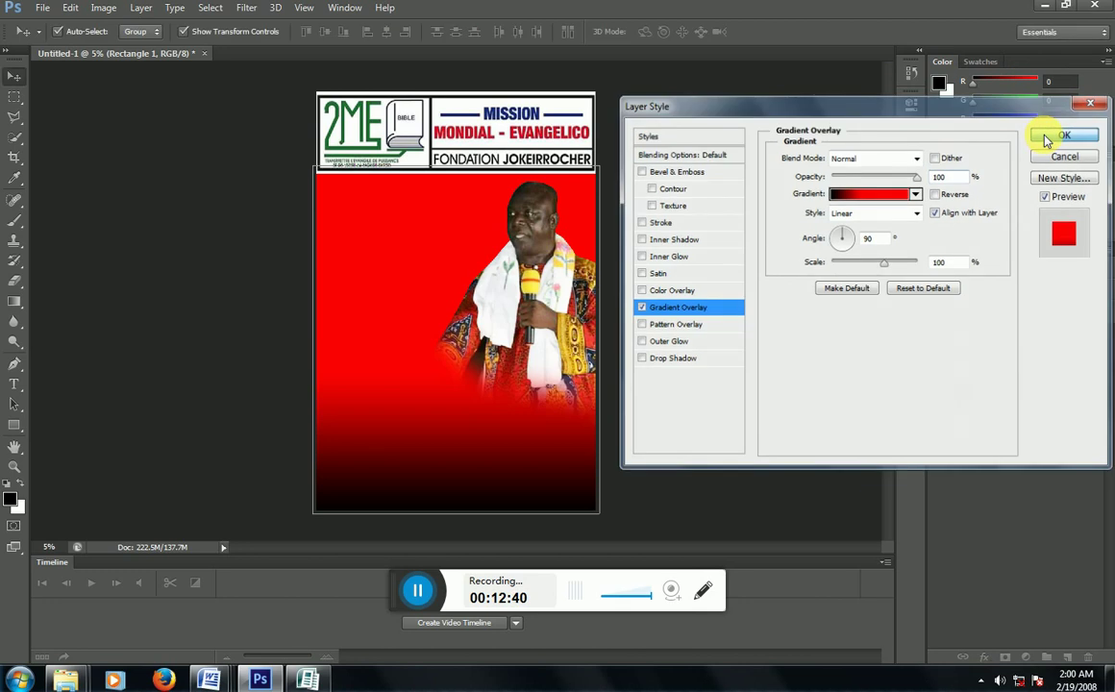
{"action": "left_click", "coordinate": [1053, 136]}
{"action": "left_click", "coordinate": [736, 230]}
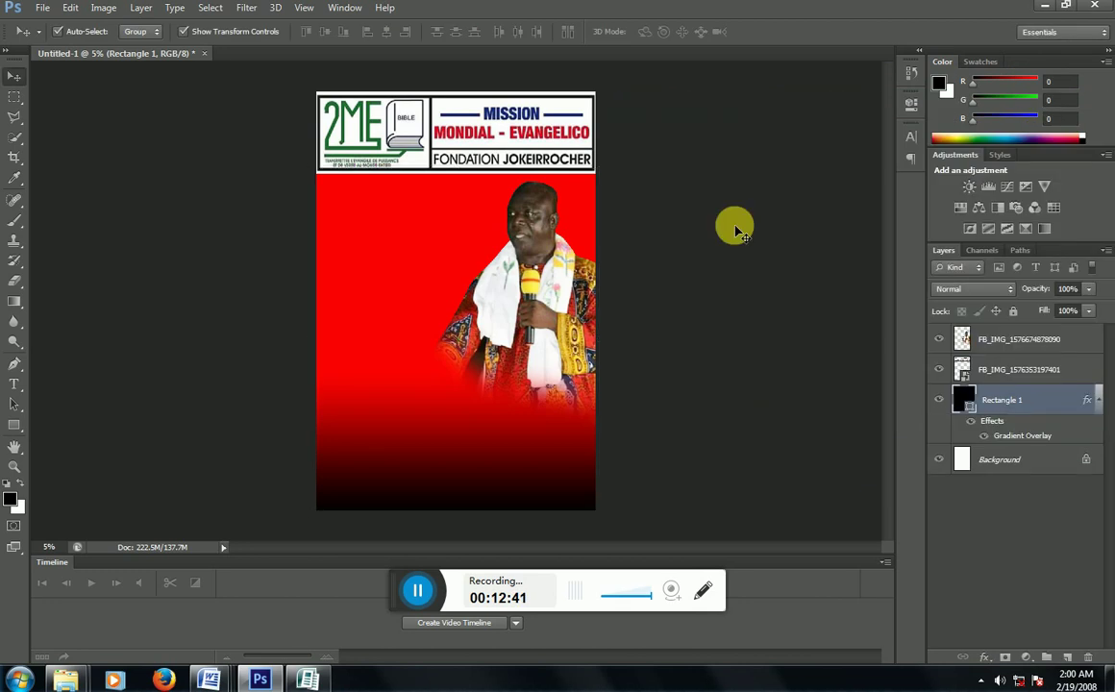
Step: Draw a thin black rectangle bar across the full poster width
{"action": "key", "text": "ctrl+plus"}
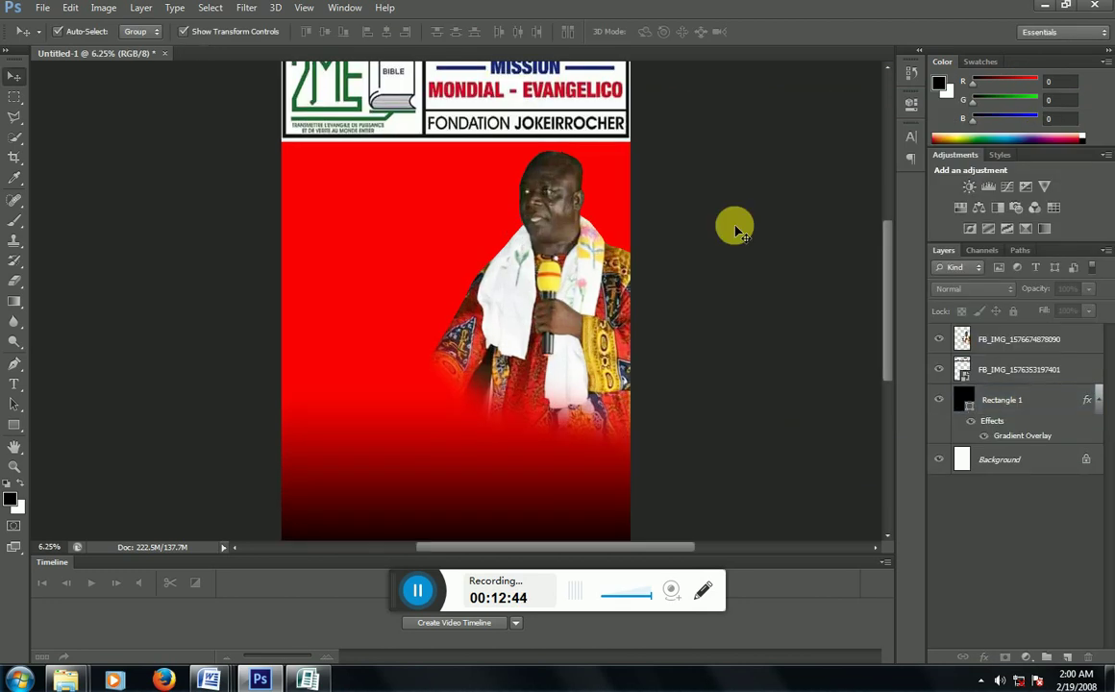
{"action": "key", "text": "ctrl+plus"}
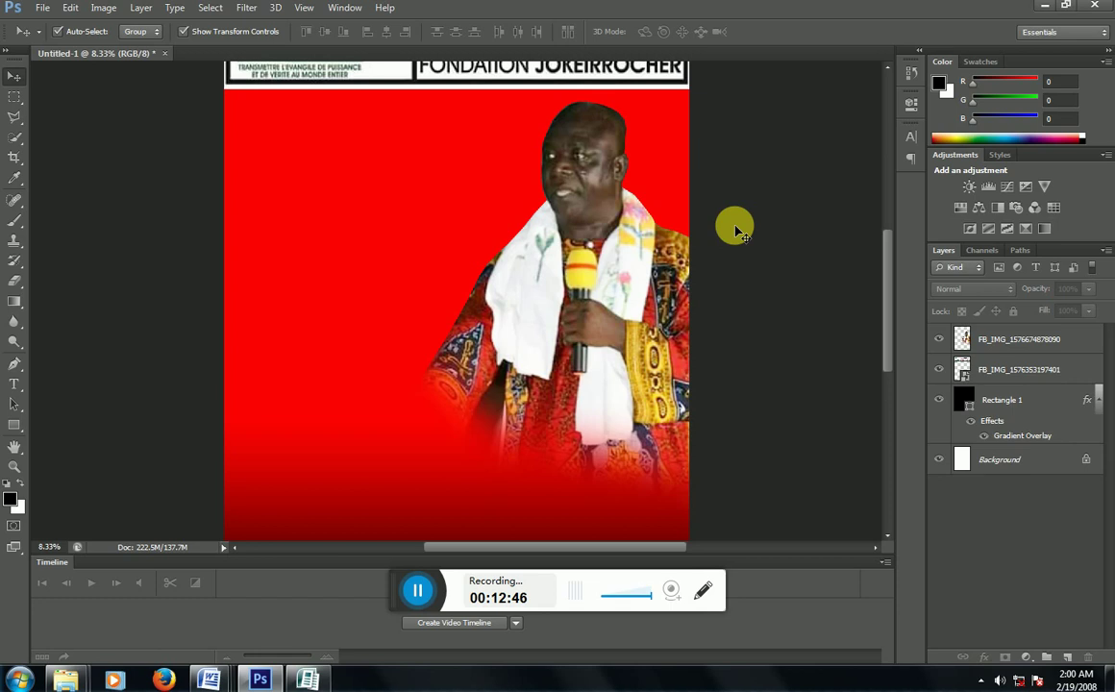
{"action": "key", "text": "ctrl+minus"}
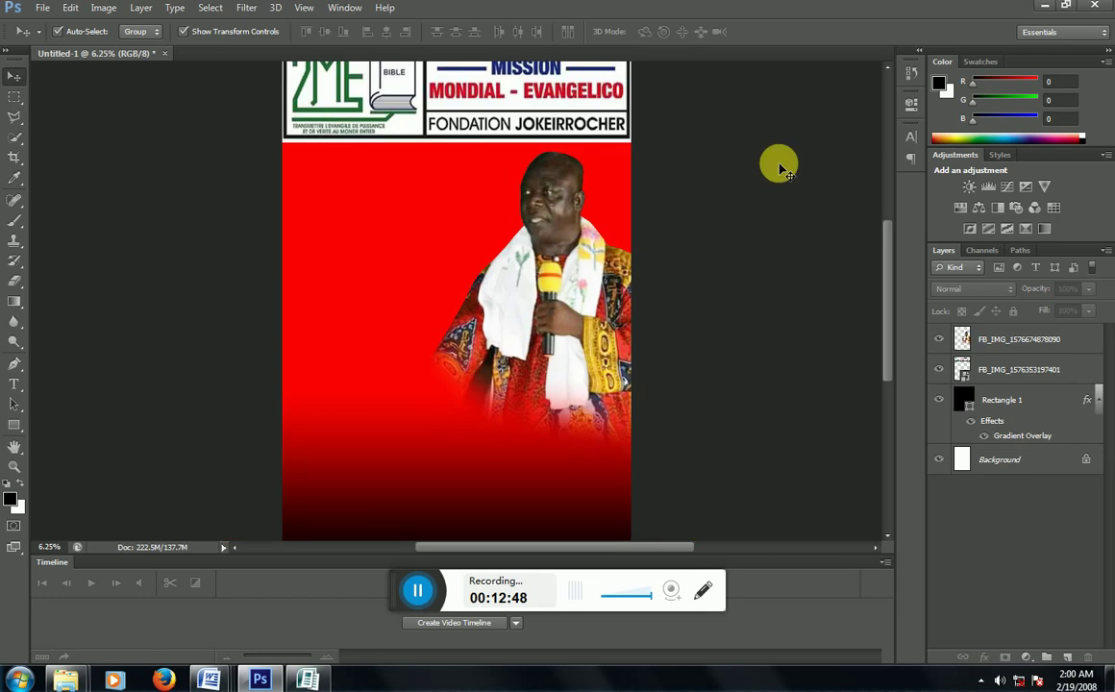
{"action": "scroll", "coordinate": [716, 252], "scroll_direction": "down", "scroll_amount": 1}
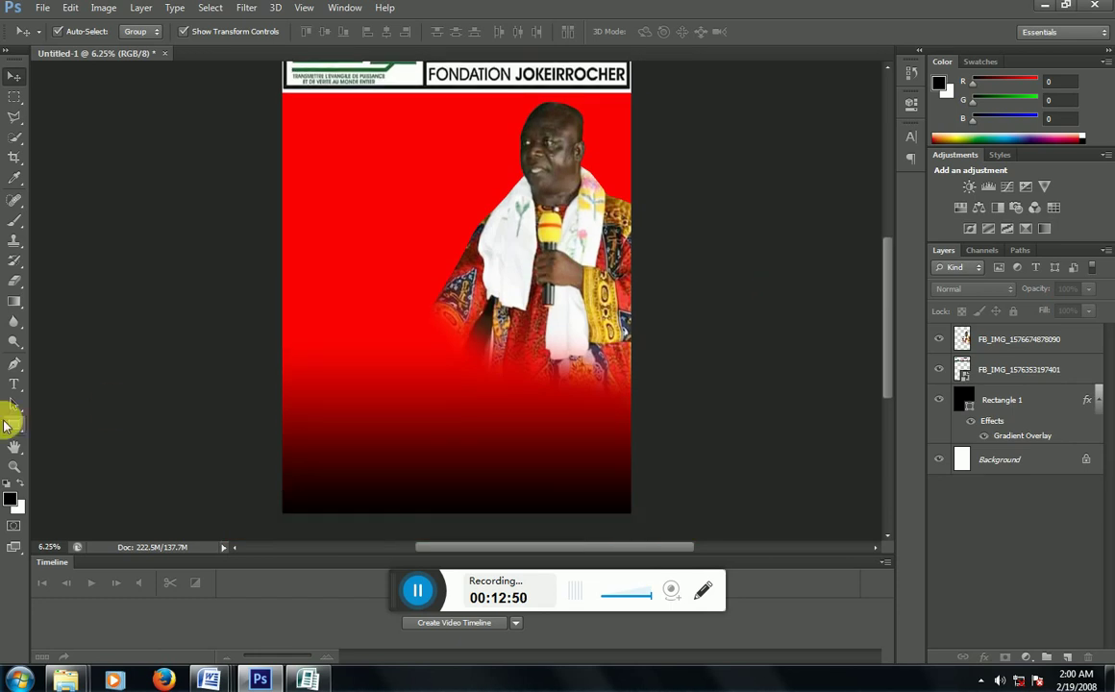
{"action": "left_click", "coordinate": [13, 424]}
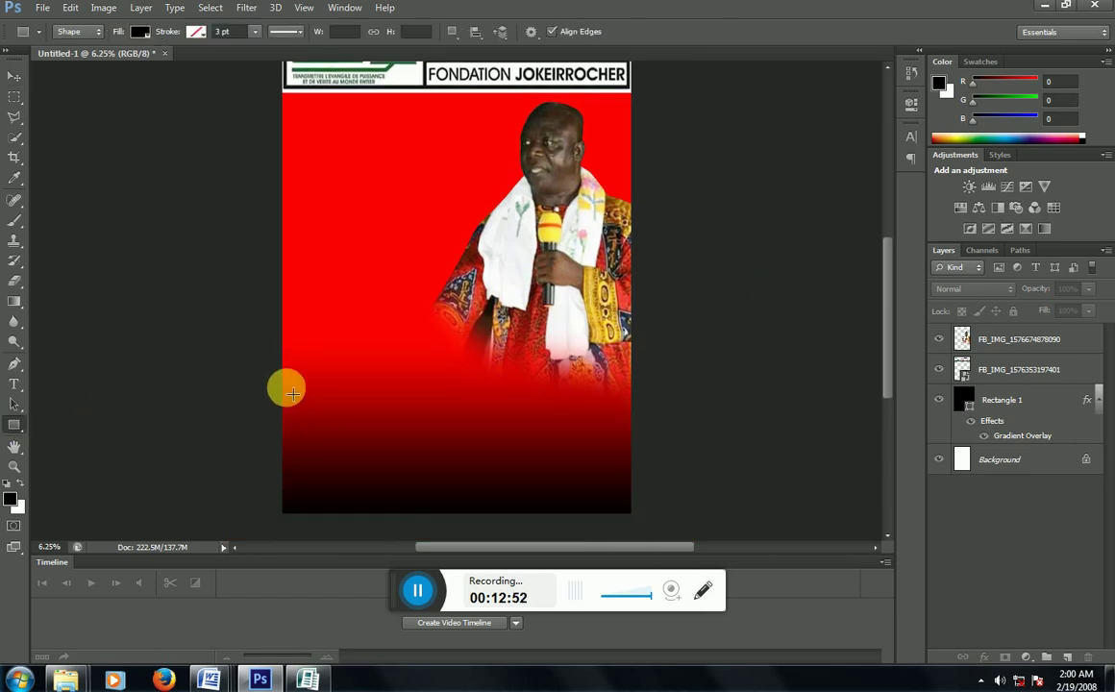
{"action": "left_click_drag", "start_coordinate": [281, 377], "coordinate": [642, 389]}
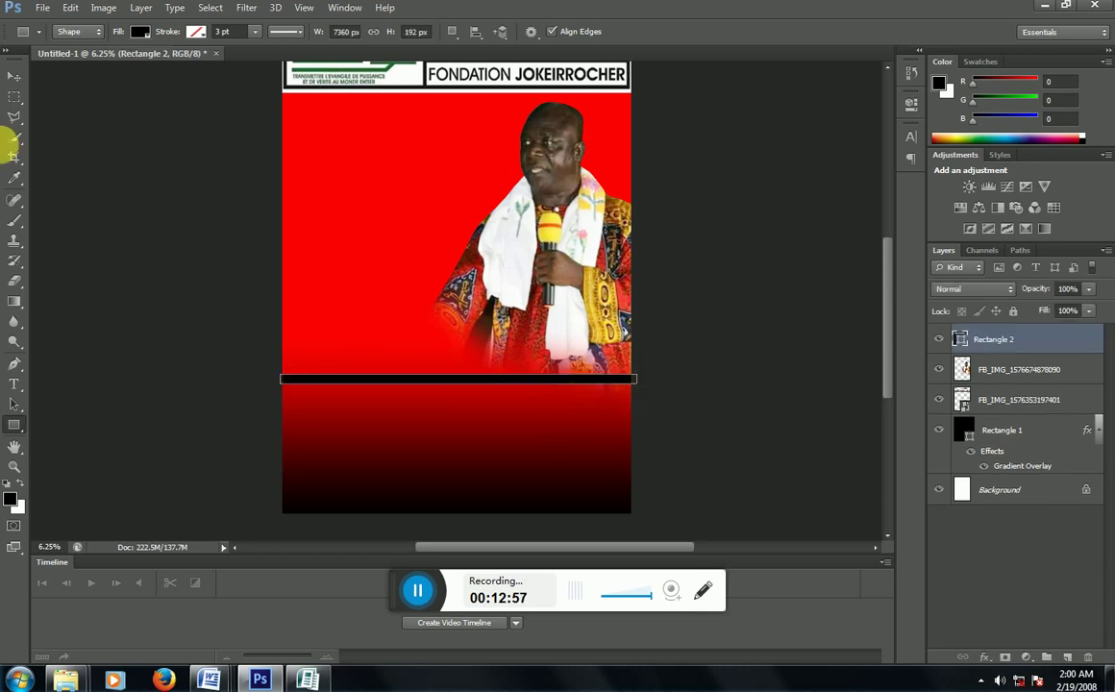
Step: Move the black bar lower down the poster and deselect it
{"action": "left_click", "coordinate": [16, 77]}
{"action": "left_click", "coordinate": [237, 306]}
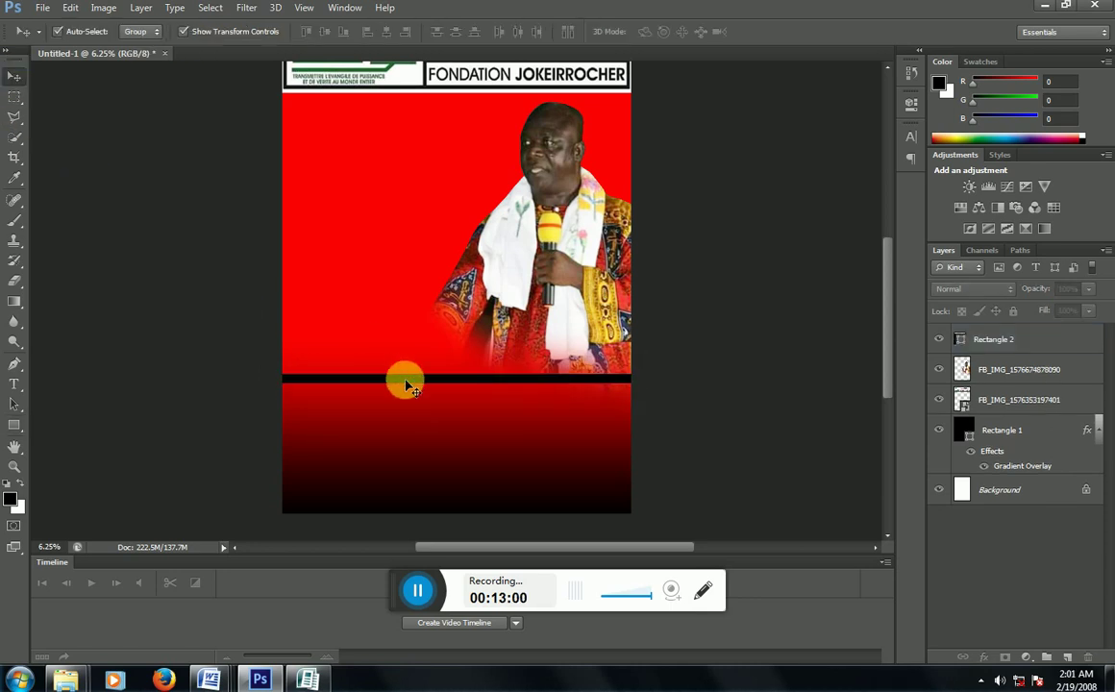
{"action": "left_click_drag", "start_coordinate": [405, 379], "coordinate": [409, 432]}
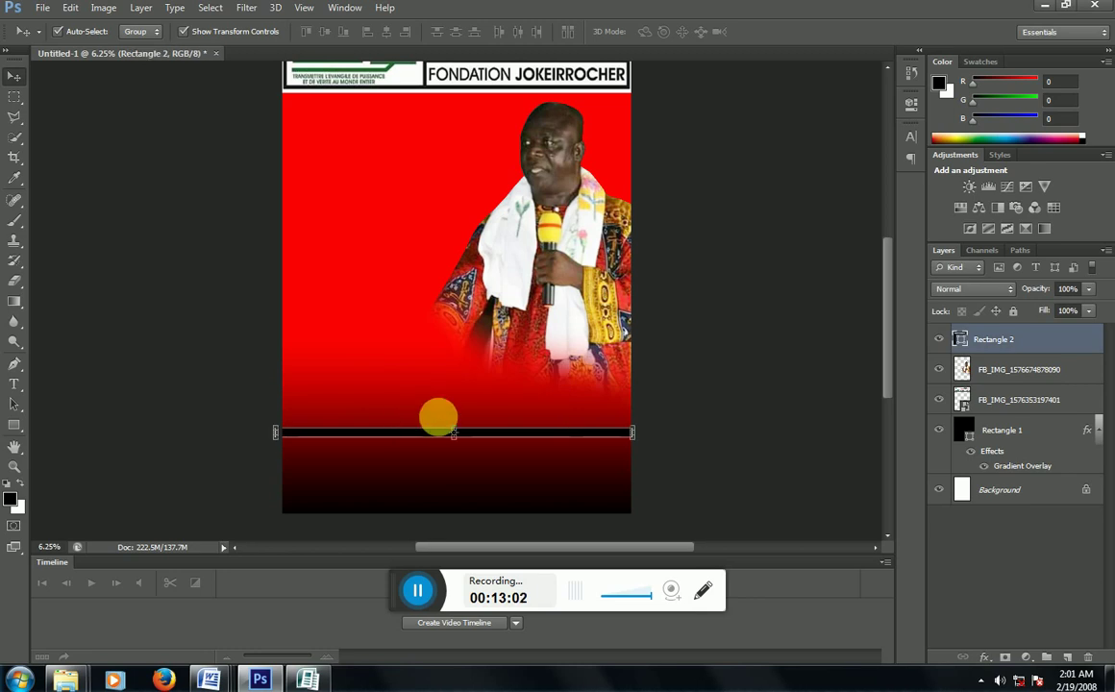
{"action": "left_click", "coordinate": [145, 316]}
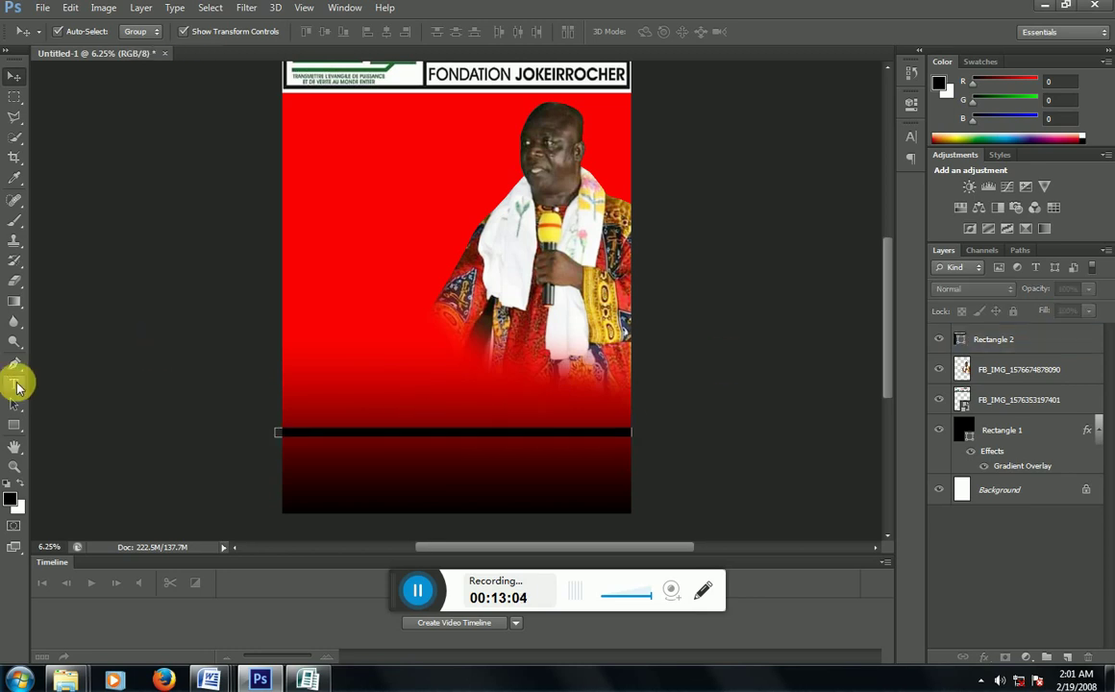
{"action": "left_click", "coordinate": [15, 383]}
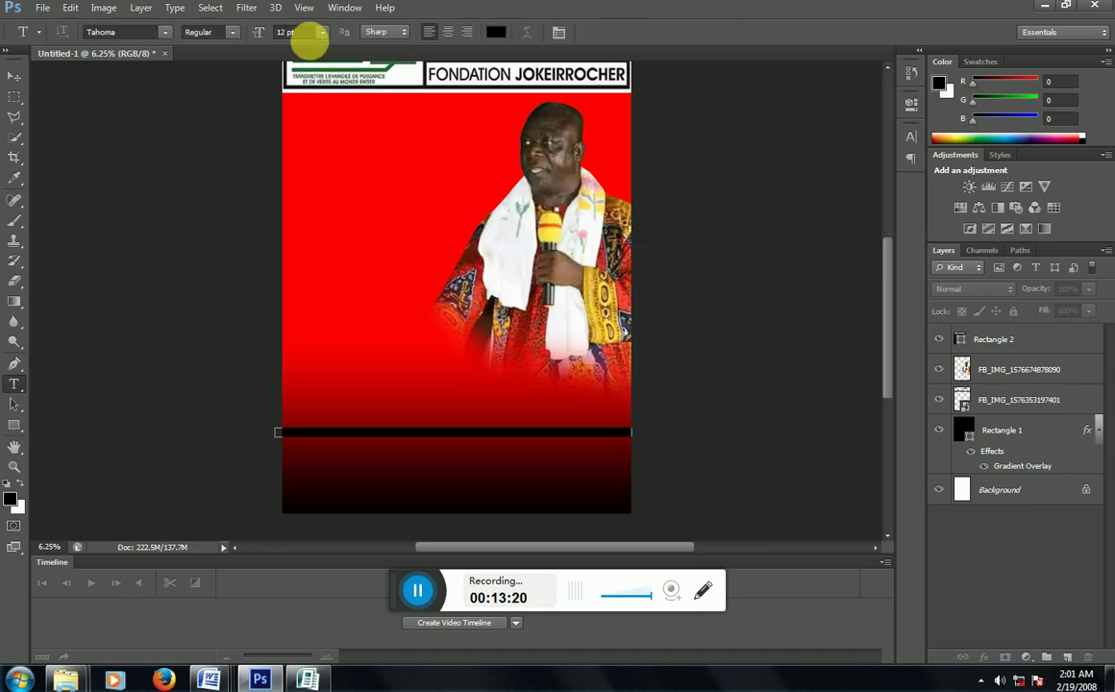
Step: Start a 30 pt text line in the upper-left red area and paste and type the opening slogan words
{"action": "left_click", "coordinate": [323, 32]}
{"action": "left_click", "coordinate": [309, 176]}
{"action": "left_click", "coordinate": [312, 149]}
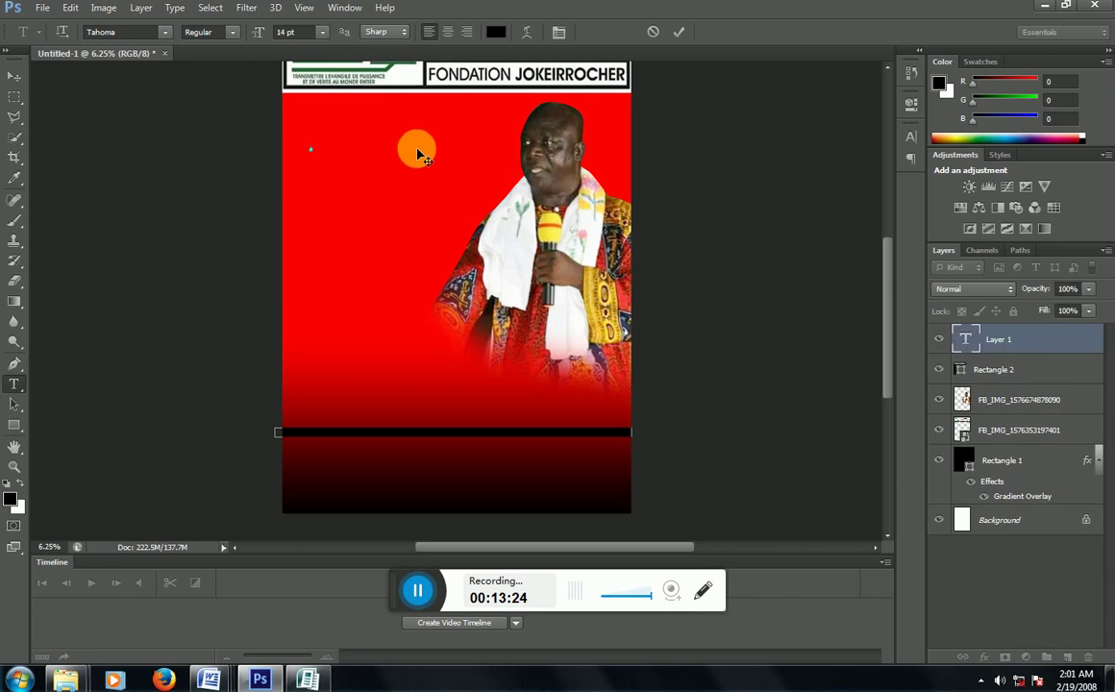
{"action": "left_click", "coordinate": [323, 31]}
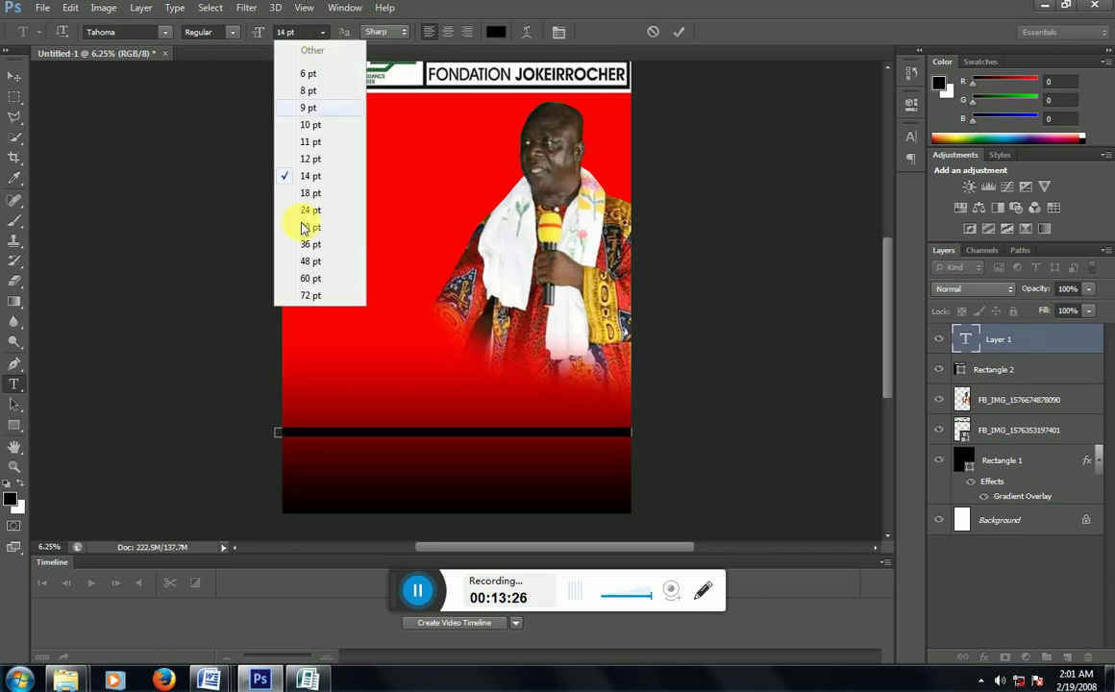
{"action": "left_click", "coordinate": [304, 224]}
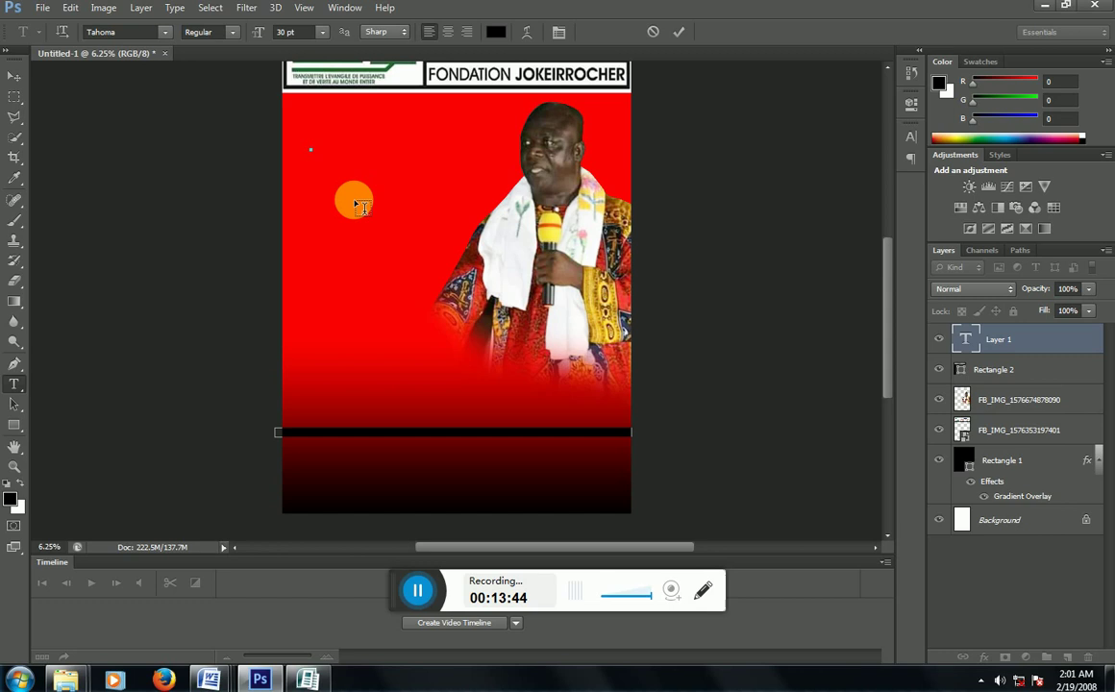
{"action": "key", "text": "ctrl+v"}
{"action": "type", "text": "e"}
{"action": "type", "text": " the universe"}
{"action": "type", "text": "ruth of"}
{"action": "key", "text": "ctrl+a"}
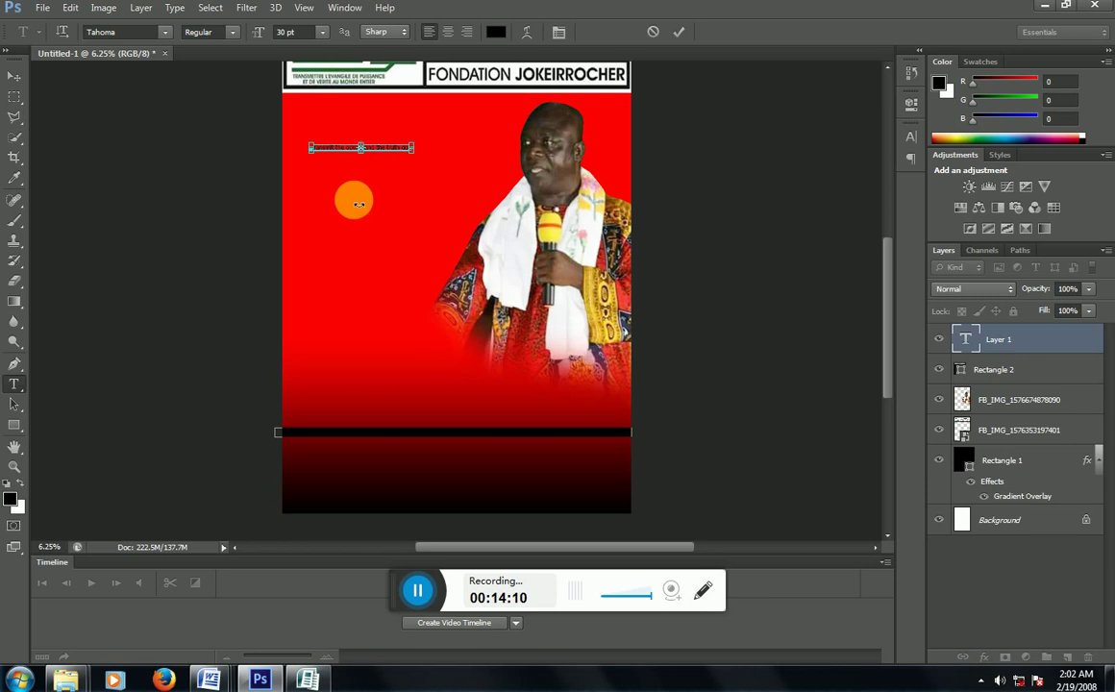
Step: Correct 'truth' to 'true' and finish the slogan with 'gospel to the entire World'
{"action": "key", "text": "ctrl+plus"}
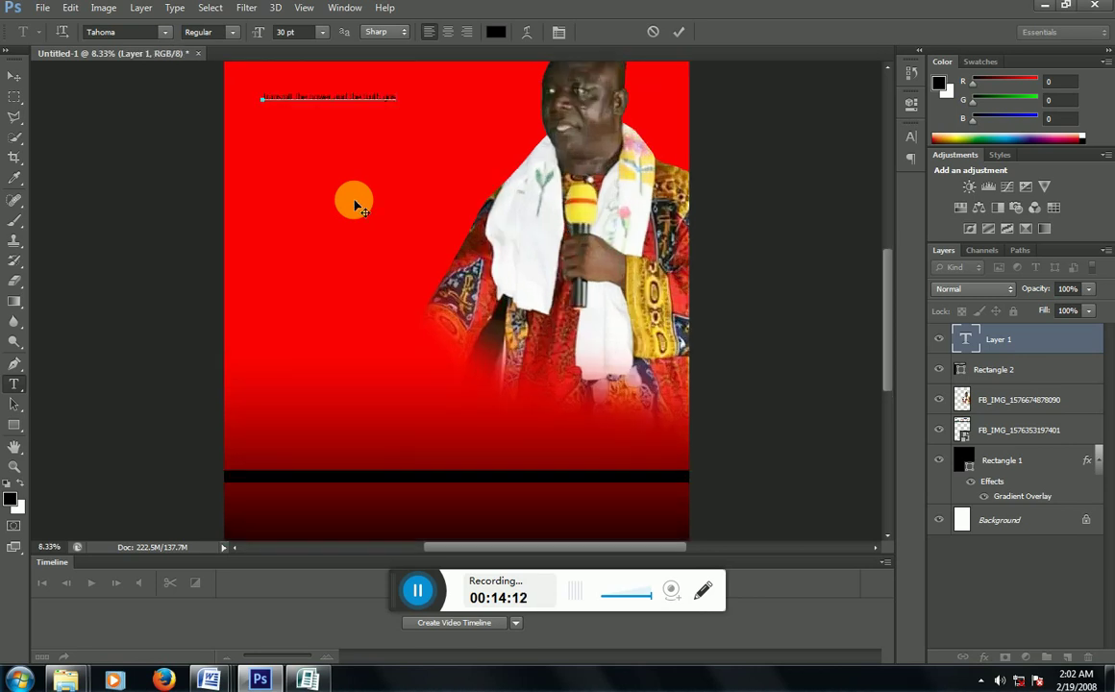
{"action": "key", "text": "ctrl+plus"}
{"action": "key", "text": "ctrl+plus"}
{"action": "scroll", "coordinate": [356, 204], "scroll_direction": "up", "scroll_amount": 3}
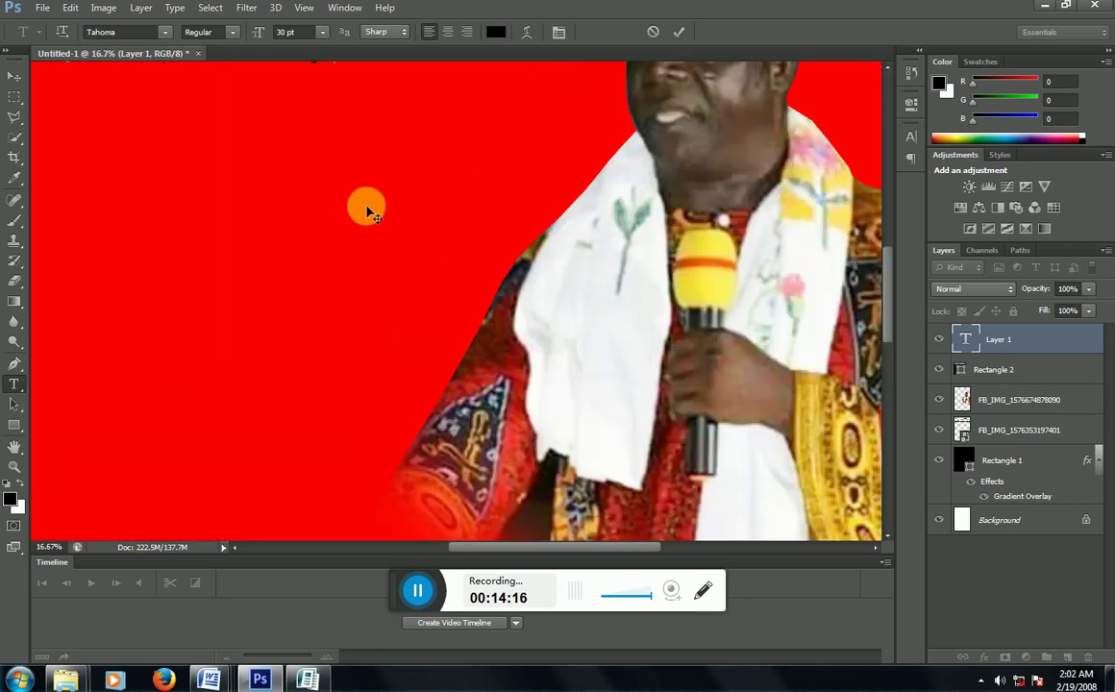
{"action": "scroll", "coordinate": [356, 204], "scroll_direction": "up", "scroll_amount": 1}
{"action": "scroll", "coordinate": [361, 206], "scroll_direction": "up", "scroll_amount": 1}
{"action": "left_click_drag", "start_coordinate": [518, 547], "coordinate": [484, 553]}
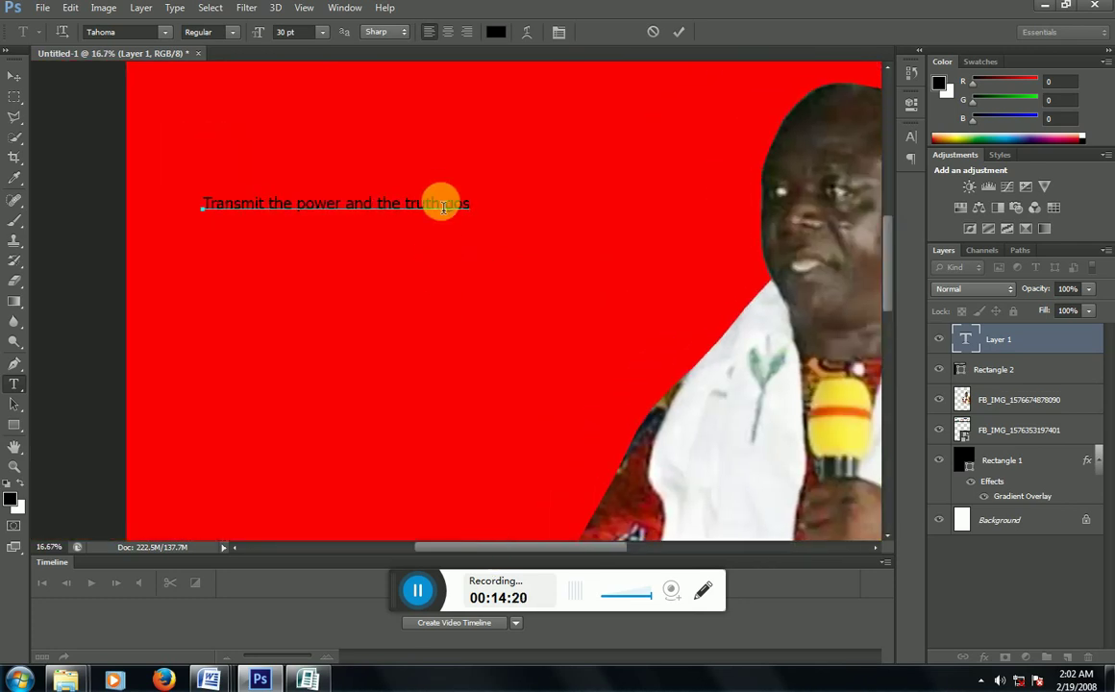
{"action": "left_click", "coordinate": [441, 206]}
{"action": "key", "text": "BackSpace"}
{"action": "key", "text": "BackSpace"}
{"action": "type", "text": "e"}
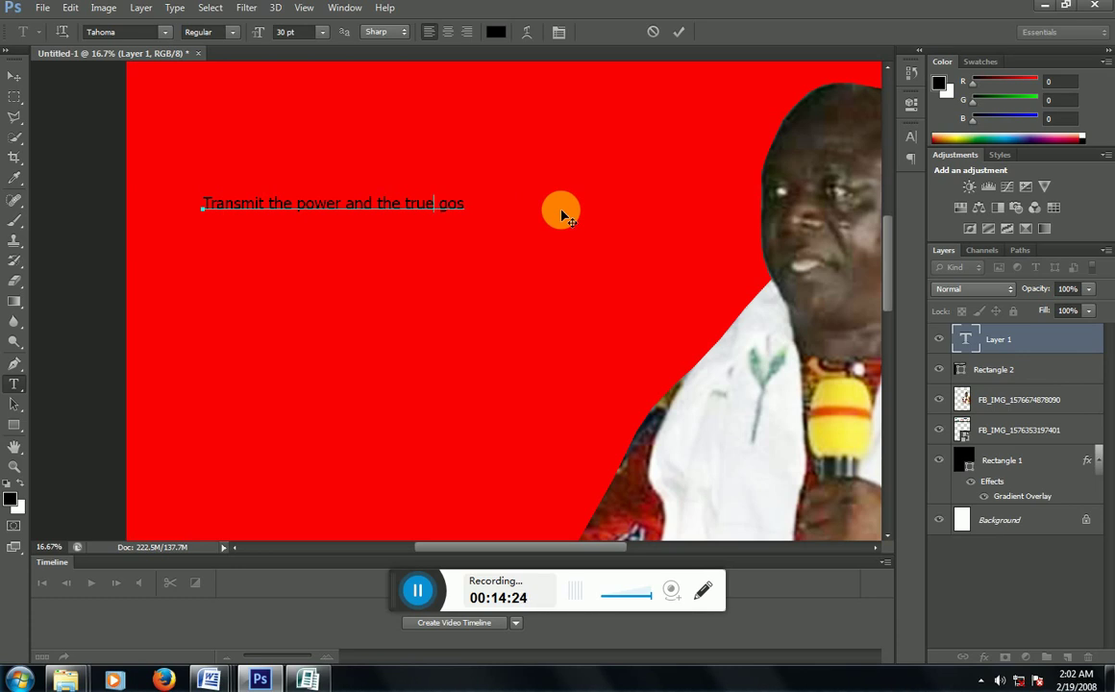
{"action": "left_click", "coordinate": [465, 204]}
{"action": "type", "text": "p"}
{"action": "type", "text": "el"}
{"action": "type", "text": "to the"}
{"action": "type", "text": "entire Worl"}
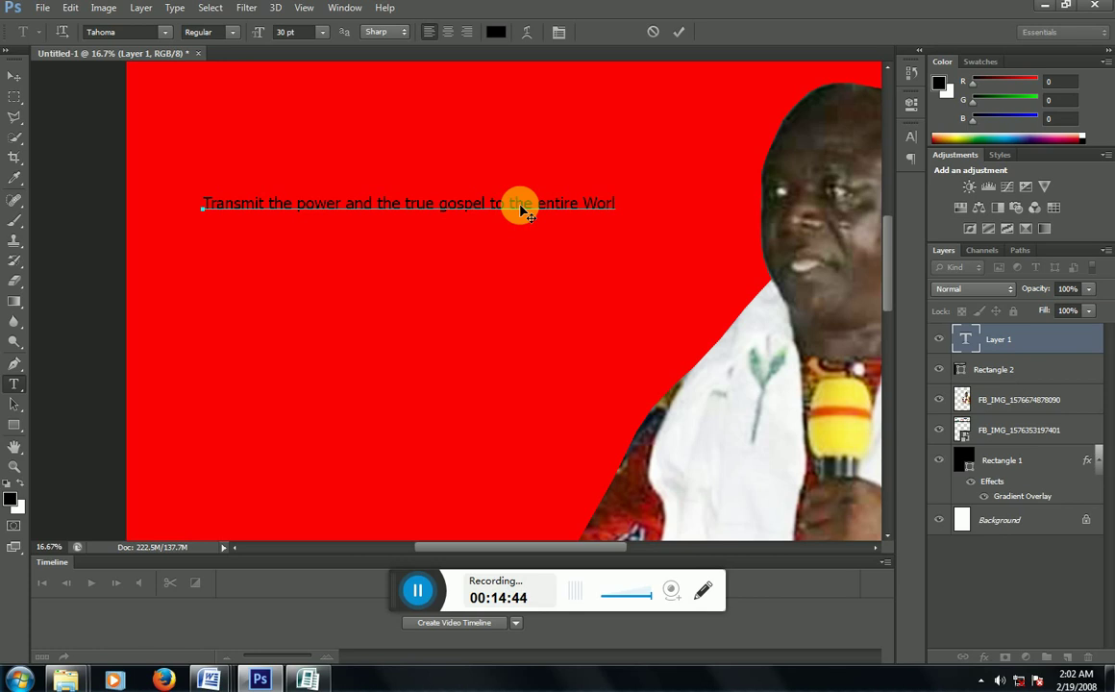
{"action": "type", "text": "d"}
{"action": "type", "text": "\""}
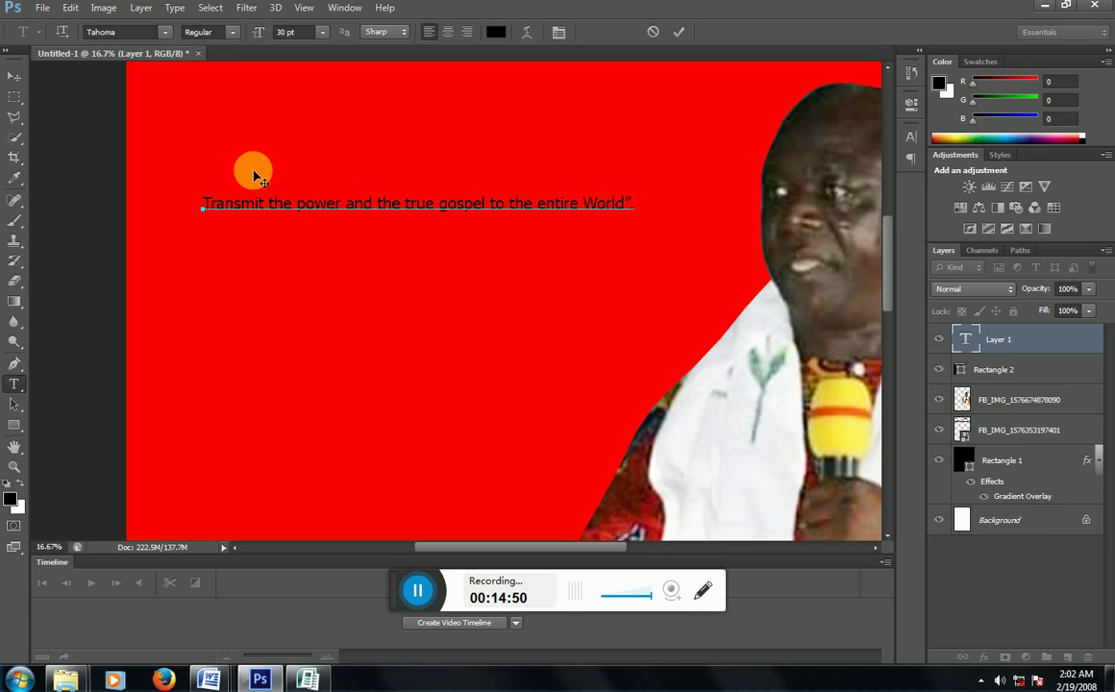
{"action": "type", "text": "T"}
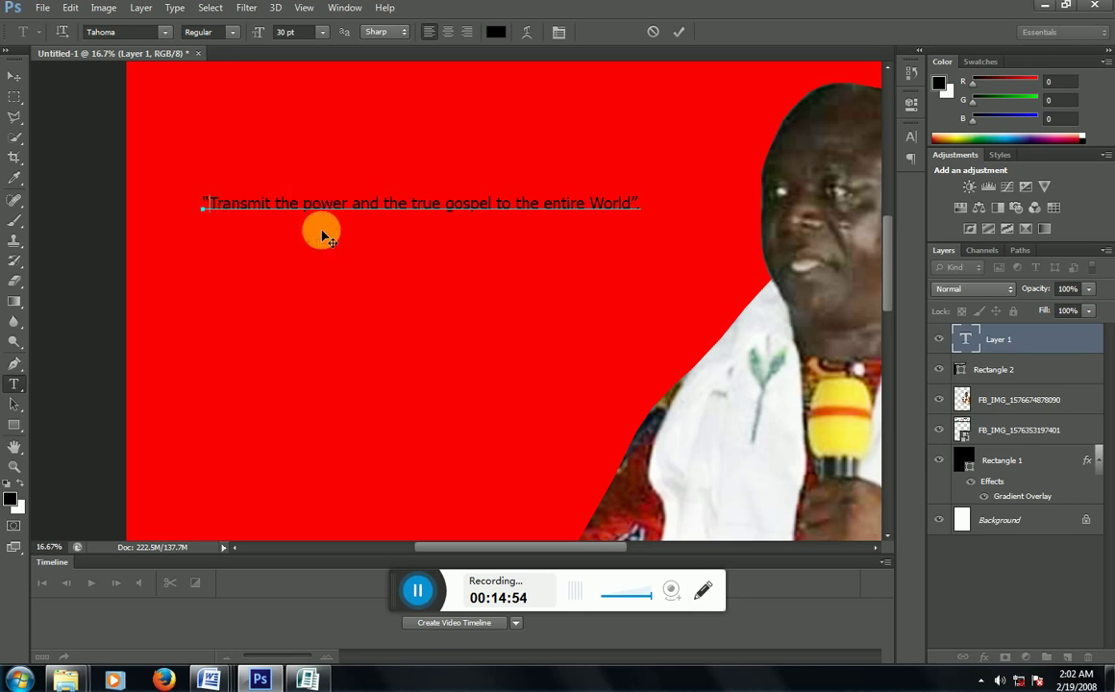
Step: Select the whole slogan and enlarge it to 60 pt
{"action": "key", "text": "ctrl"}
{"action": "scroll", "coordinate": [322, 232], "scroll_direction": "down", "scroll_amount": 1}
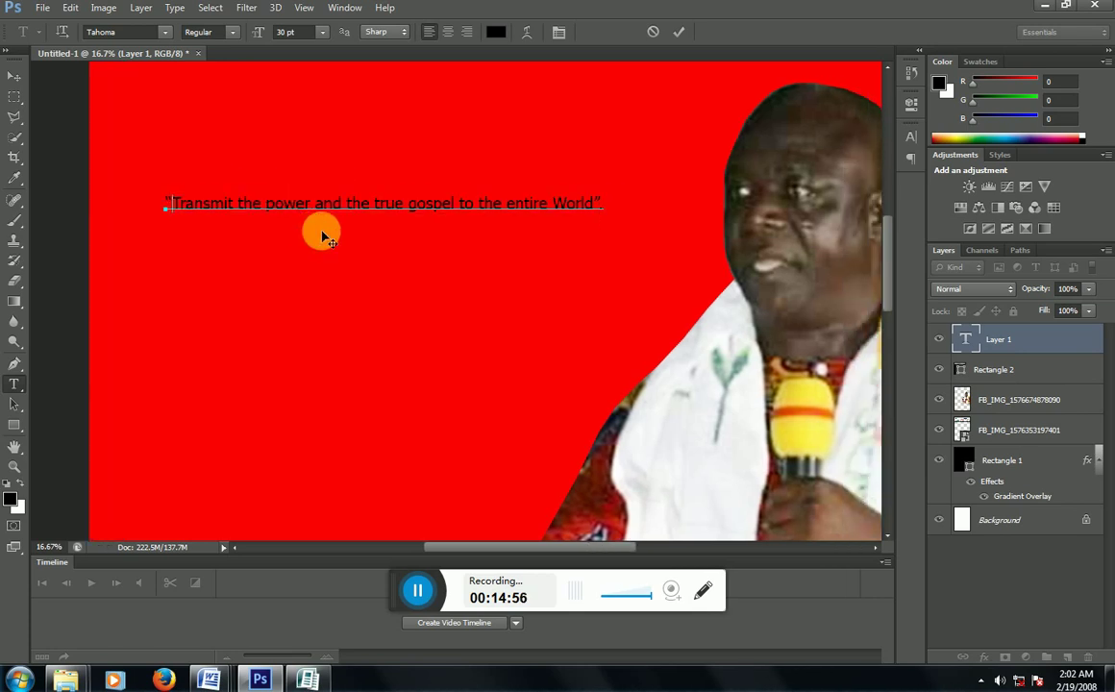
{"action": "scroll", "coordinate": [323, 237], "scroll_direction": "down", "scroll_amount": 2}
{"action": "key", "text": "ctrl"}
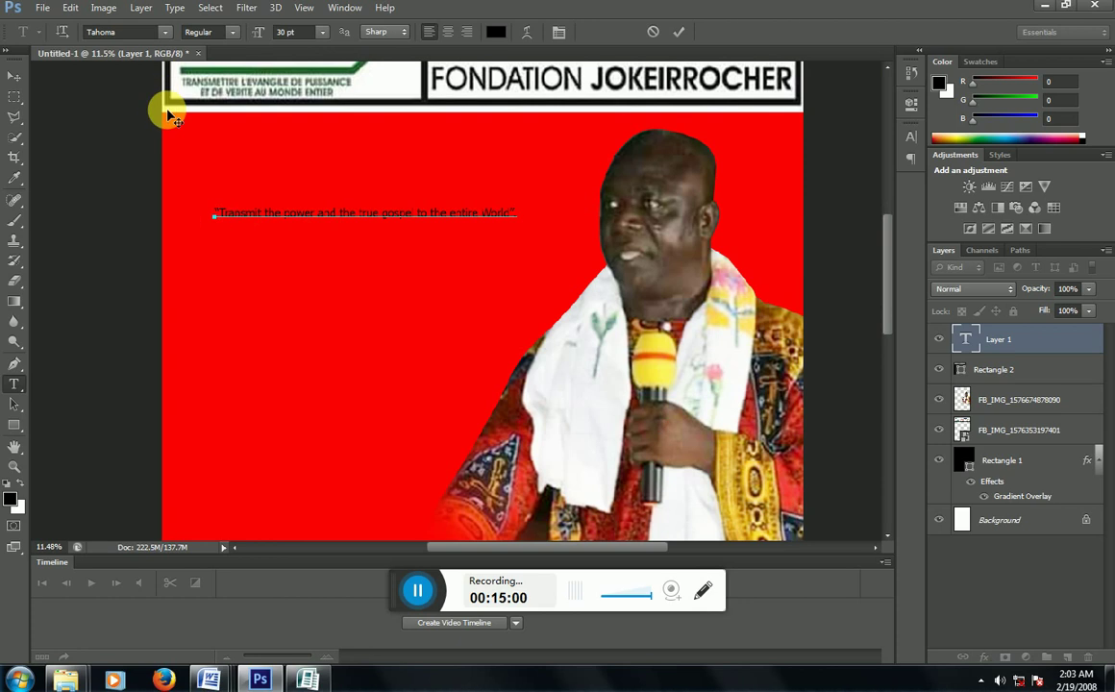
{"action": "key", "text": "ctrl+a"}
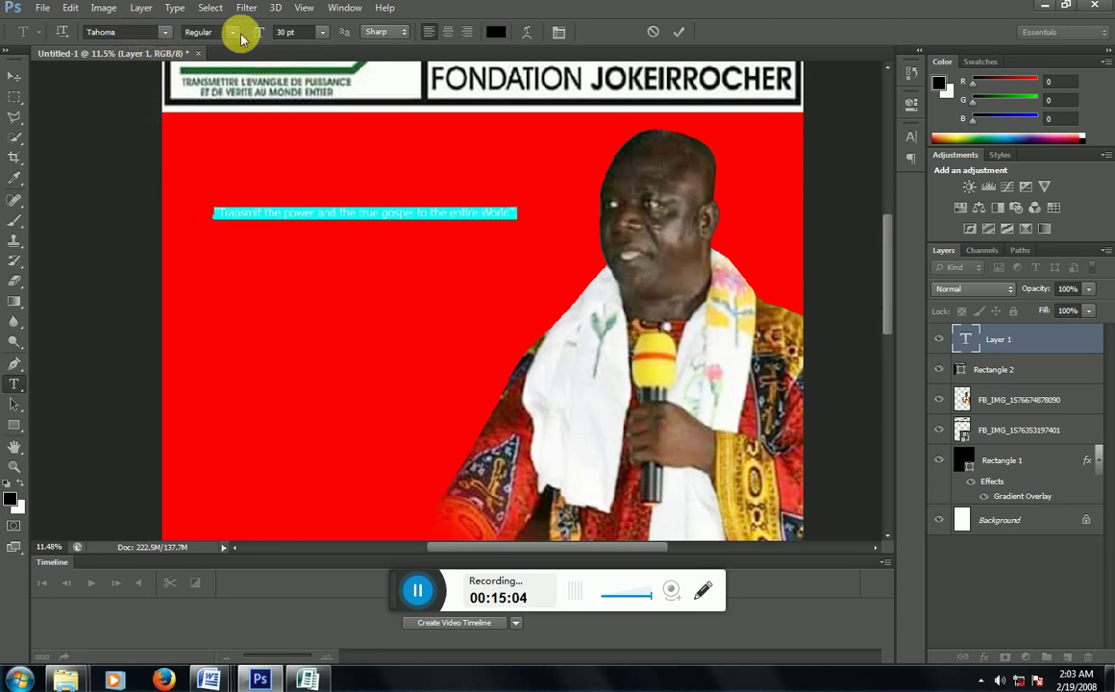
{"action": "left_click", "coordinate": [324, 32]}
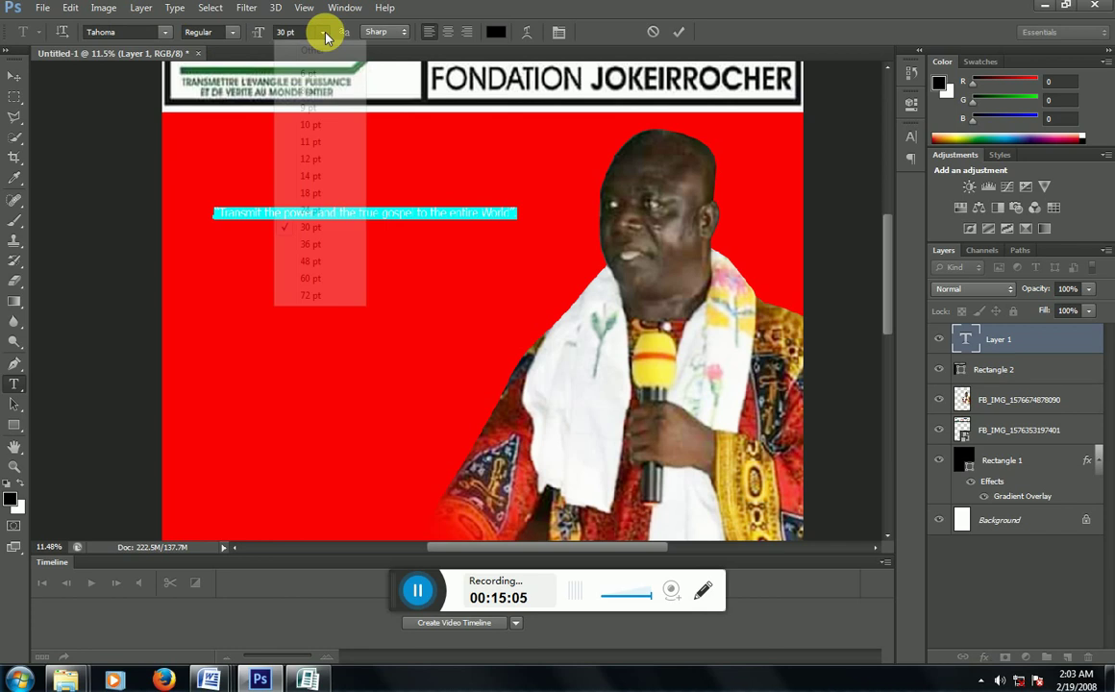
{"action": "left_click", "coordinate": [311, 262]}
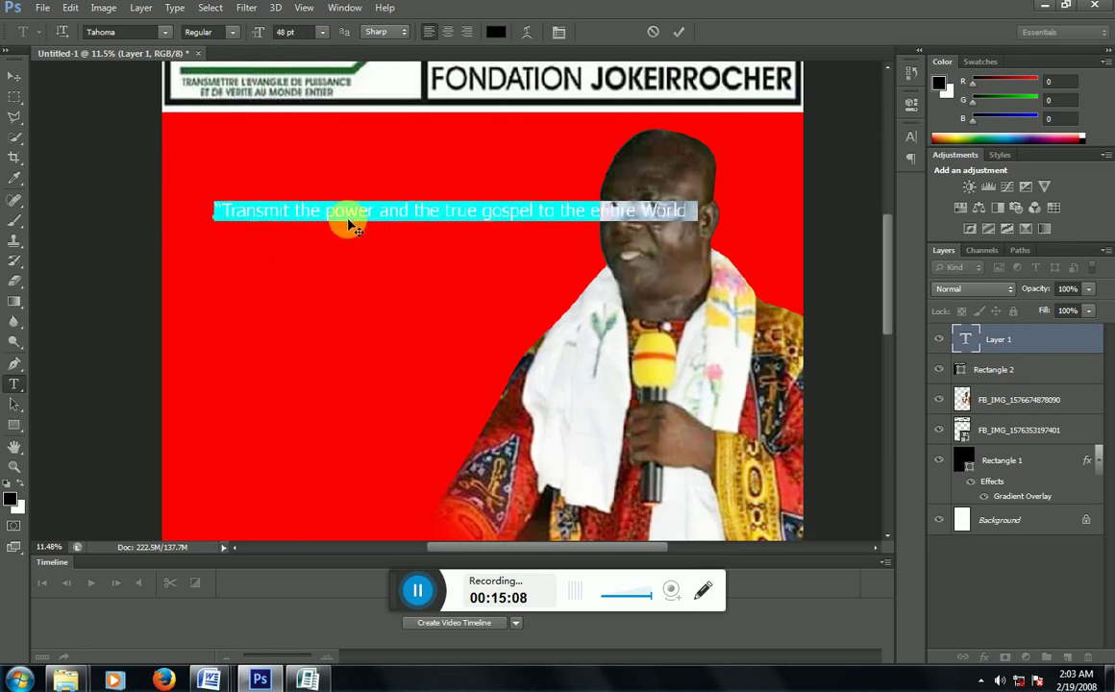
{"action": "left_click", "coordinate": [324, 35]}
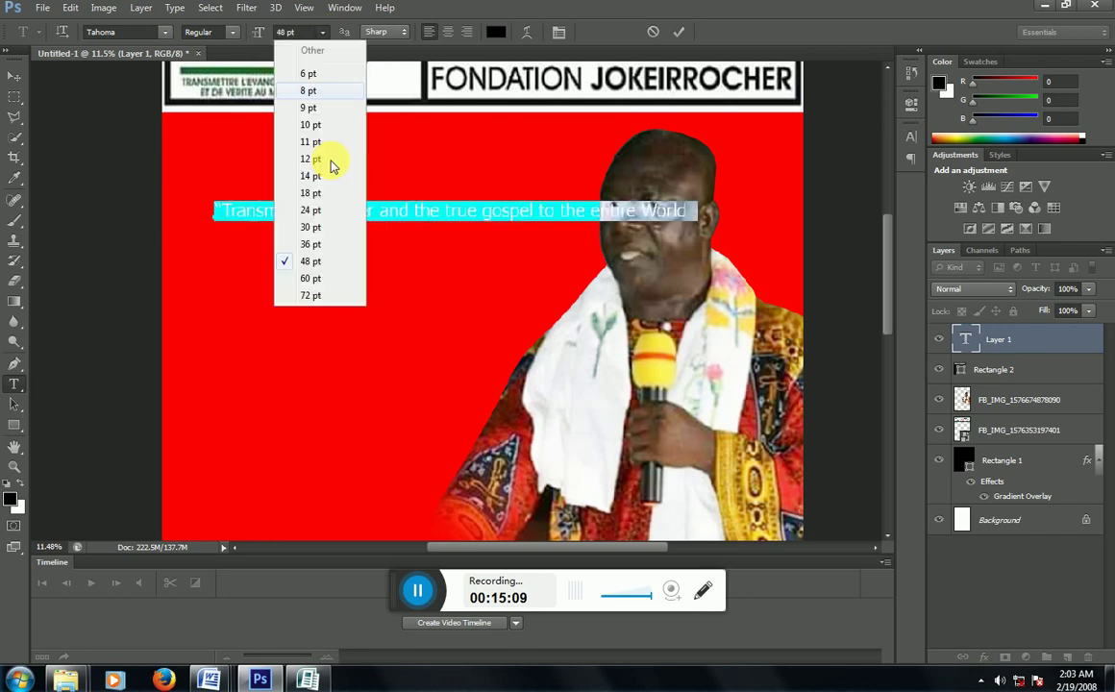
{"action": "left_click", "coordinate": [328, 277]}
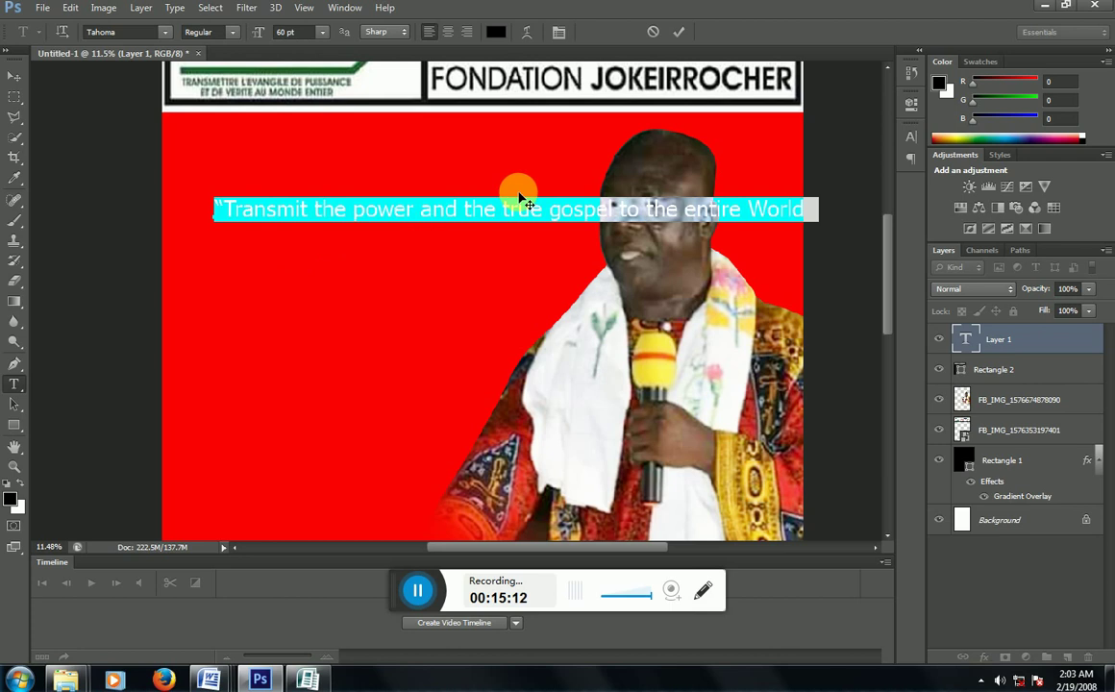
Step: Break the slogan into three lines before 'and' and before 'entire'
{"action": "left_click", "coordinate": [420, 214]}
{"action": "key", "text": "Return"}
{"action": "left_click", "coordinate": [480, 239]}
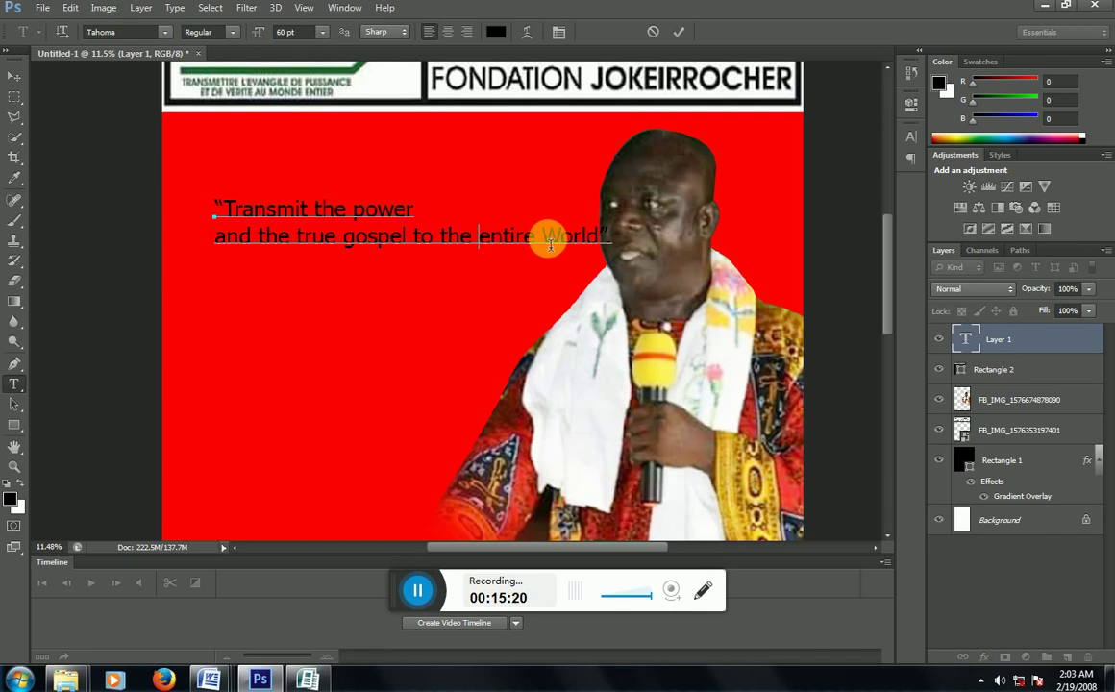
{"action": "key", "text": "Return"}
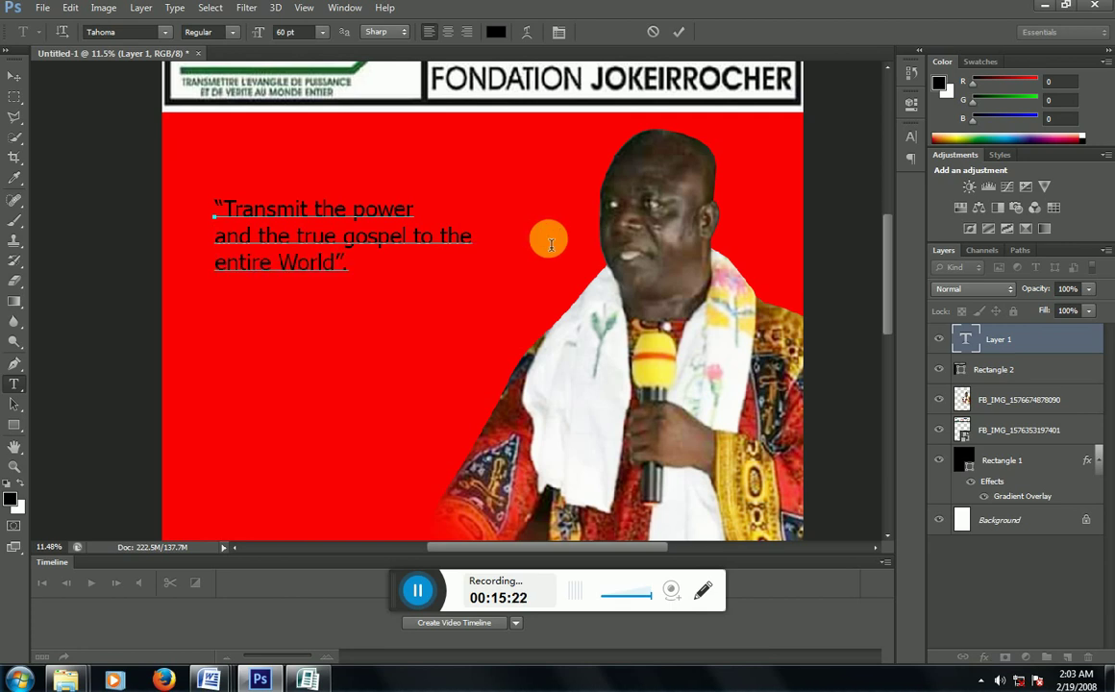
{"action": "key", "text": "ctrl+a"}
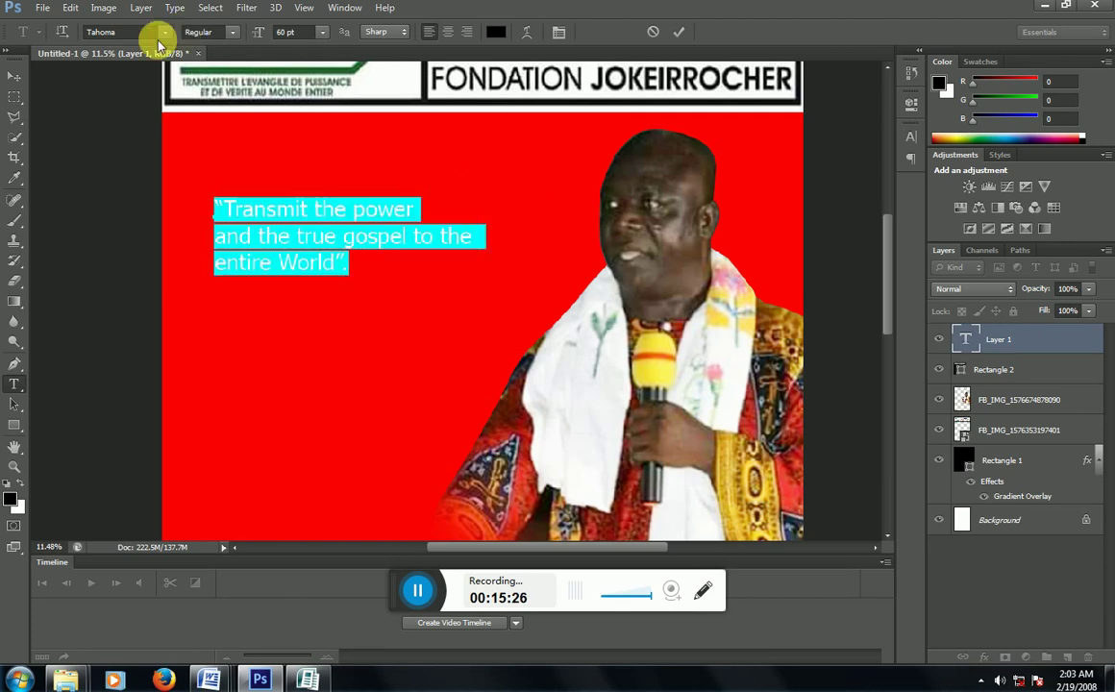
Step: Try Vladimir Script, TheNautiGal, StudioScriptCTT and ShelleyAllegro BT fonts on the slogan
{"action": "scroll", "coordinate": [365, 149], "scroll_direction": "up", "scroll_amount": 3}
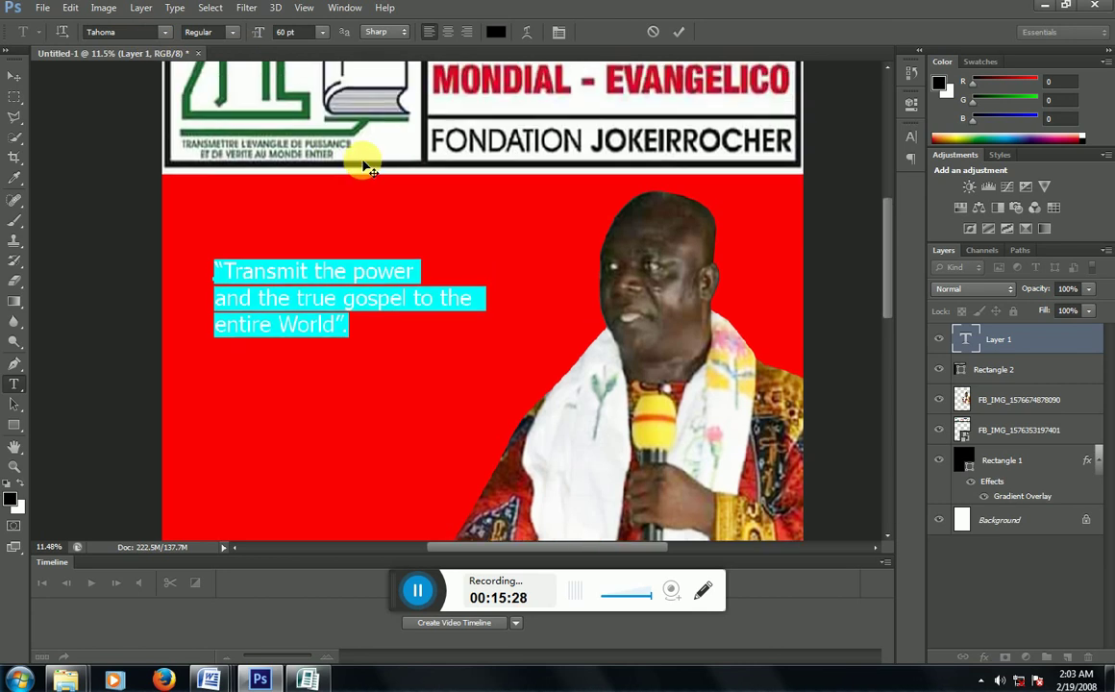
{"action": "scroll", "coordinate": [256, 145], "scroll_direction": "up", "scroll_amount": 3}
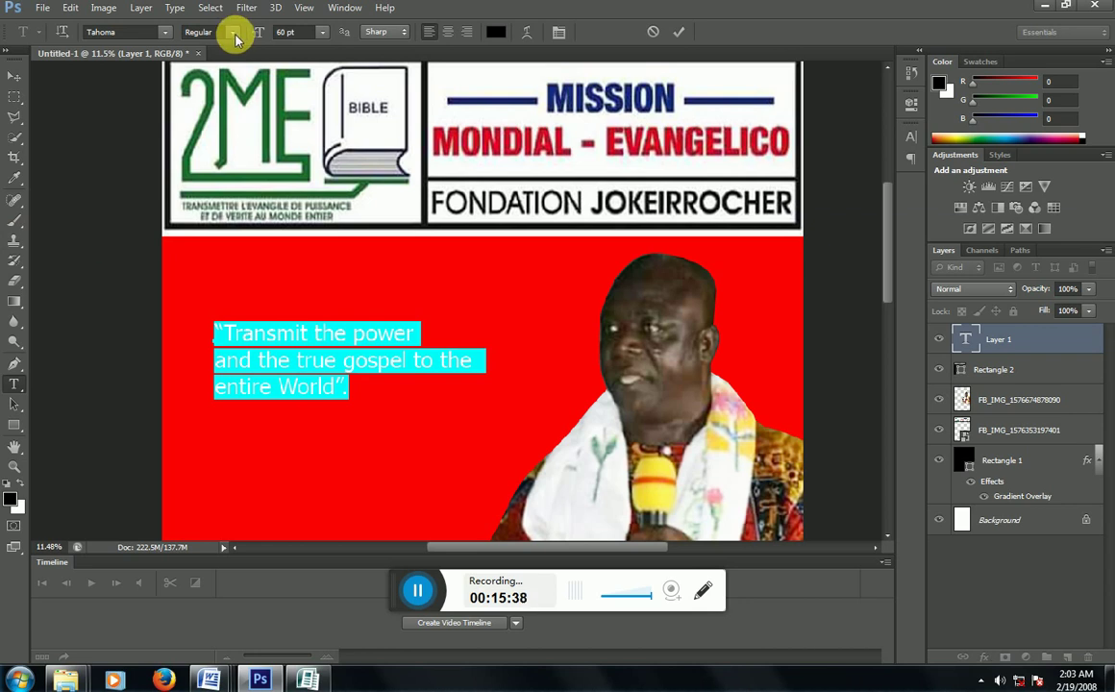
{"action": "left_click", "coordinate": [166, 33]}
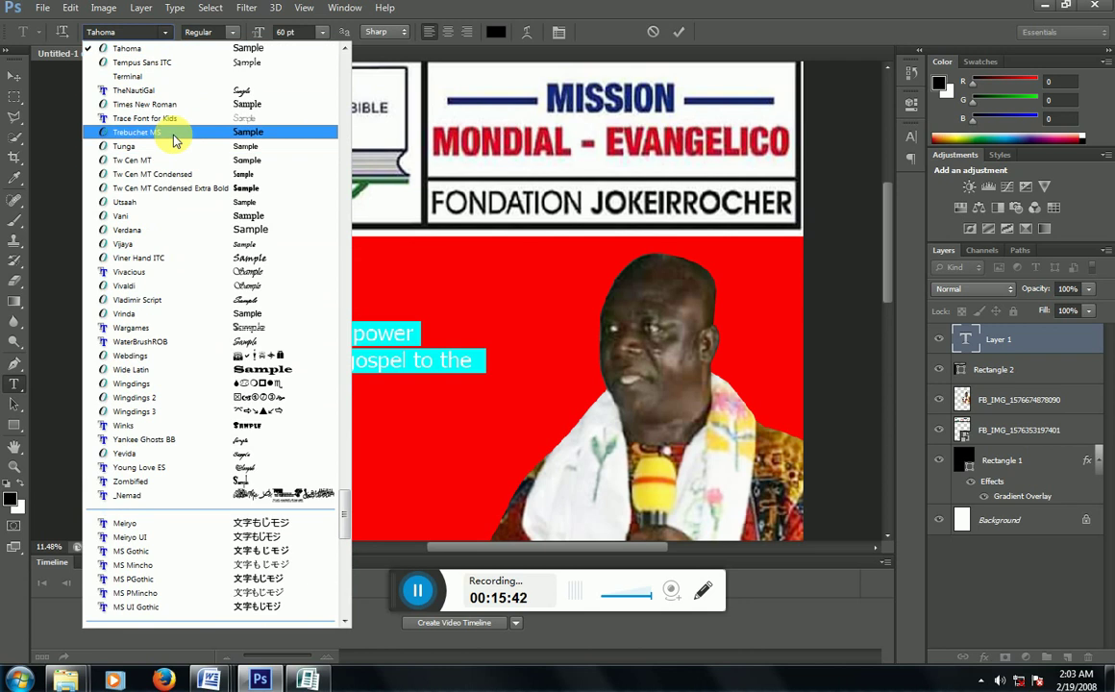
{"action": "scroll", "coordinate": [173, 139], "scroll_direction": "up", "scroll_amount": 1}
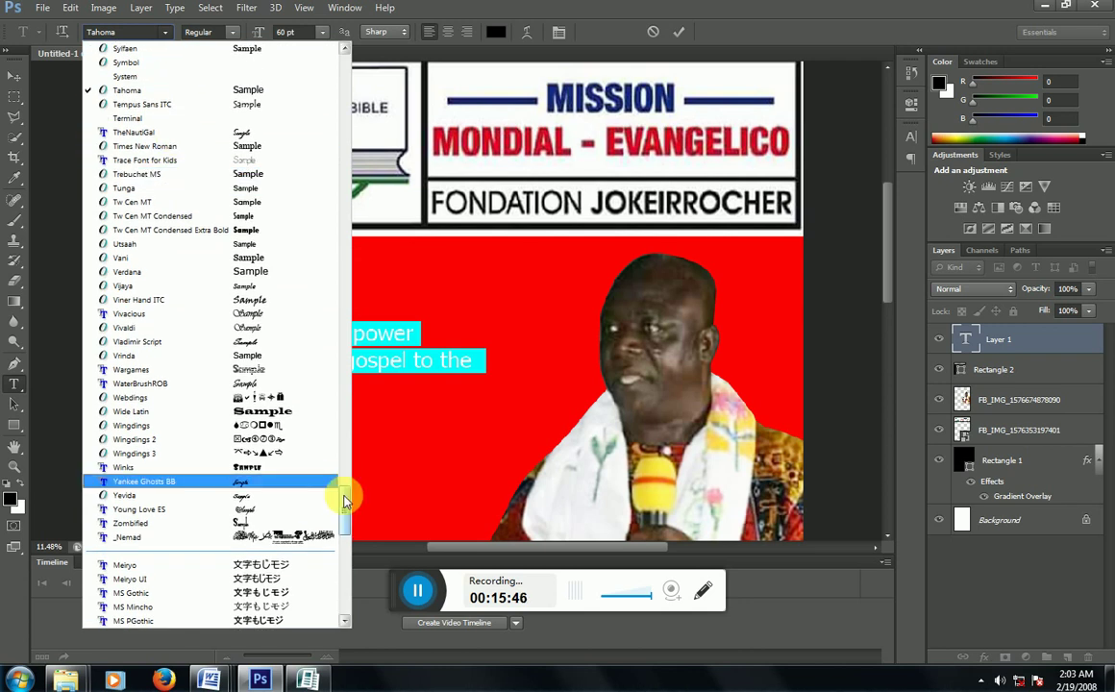
{"action": "left_click", "coordinate": [249, 342]}
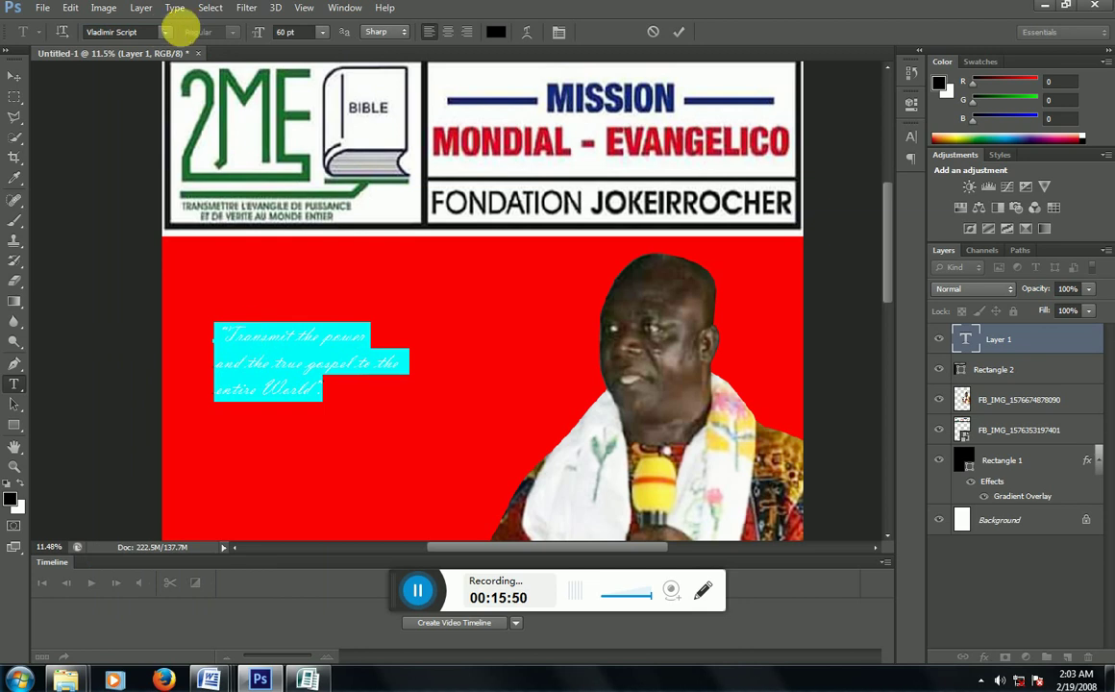
{"action": "left_click", "coordinate": [164, 33]}
{"action": "scroll", "coordinate": [187, 75], "scroll_direction": "up", "scroll_amount": 2}
{"action": "scroll", "coordinate": [187, 75], "scroll_direction": "up", "scroll_amount": 1}
{"action": "scroll", "coordinate": [231, 134], "scroll_direction": "up", "scroll_amount": 1}
{"action": "scroll", "coordinate": [235, 136], "scroll_direction": "up", "scroll_amount": 1}
{"action": "scroll", "coordinate": [239, 137], "scroll_direction": "up", "scroll_amount": 1}
{"action": "scroll", "coordinate": [239, 138], "scroll_direction": "up", "scroll_amount": 2}
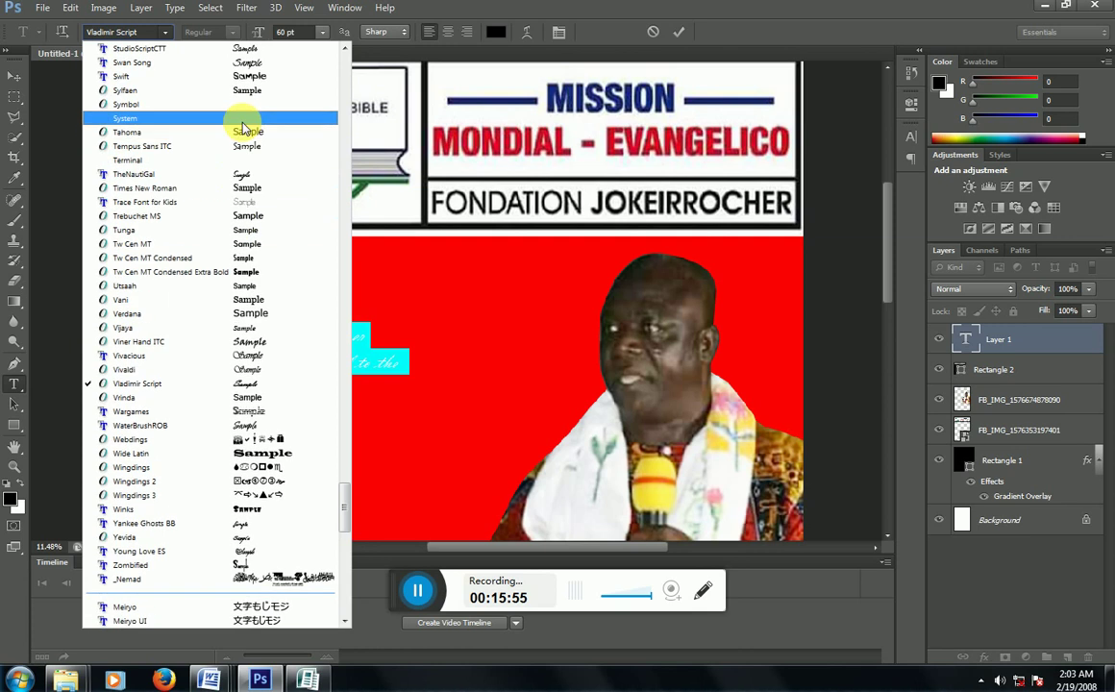
{"action": "left_click", "coordinate": [259, 175]}
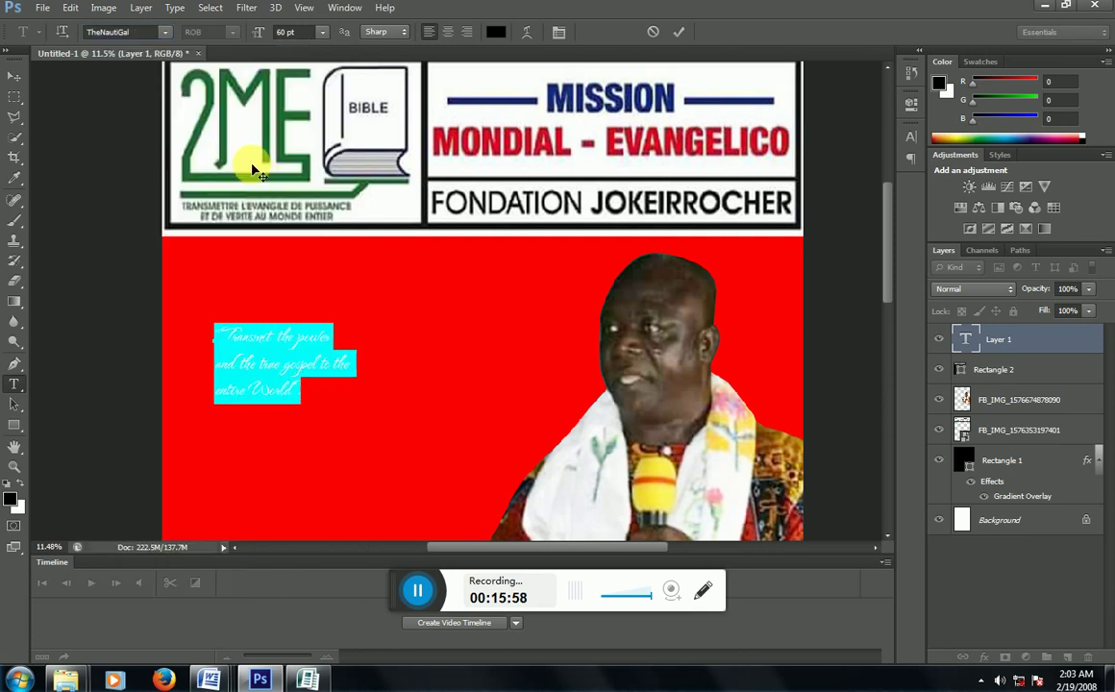
{"action": "left_click", "coordinate": [165, 32]}
{"action": "scroll", "coordinate": [209, 87], "scroll_direction": "up", "scroll_amount": 1}
{"action": "scroll", "coordinate": [209, 86], "scroll_direction": "up", "scroll_amount": 1}
{"action": "scroll", "coordinate": [210, 86], "scroll_direction": "up", "scroll_amount": 1}
{"action": "scroll", "coordinate": [210, 86], "scroll_direction": "up", "scroll_amount": 2}
{"action": "scroll", "coordinate": [210, 86], "scroll_direction": "up", "scroll_amount": 1}
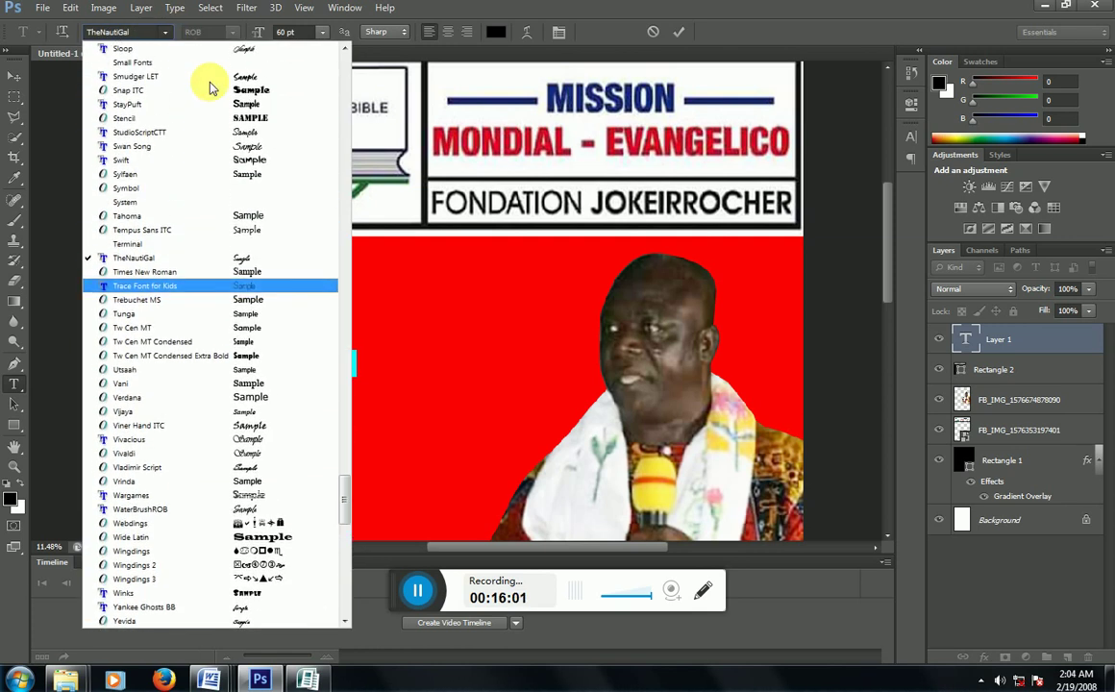
{"action": "left_click", "coordinate": [257, 131]}
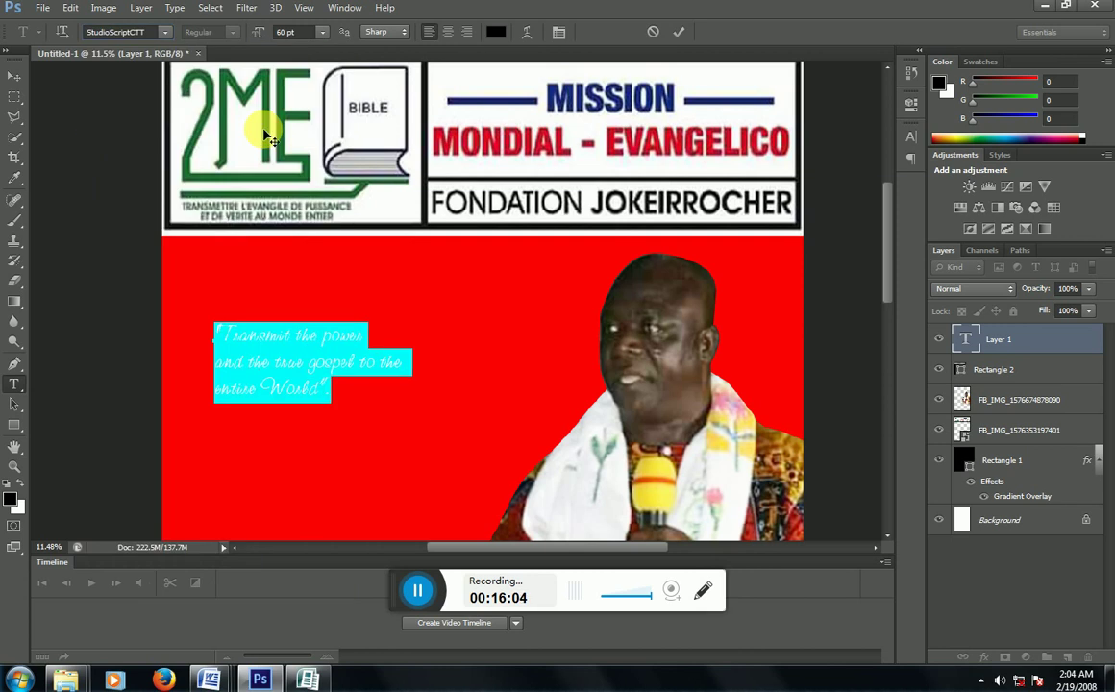
{"action": "left_click", "coordinate": [165, 31]}
{"action": "scroll", "coordinate": [219, 91], "scroll_direction": "up", "scroll_amount": 1}
{"action": "scroll", "coordinate": [219, 90], "scroll_direction": "up", "scroll_amount": 1}
{"action": "scroll", "coordinate": [219, 91], "scroll_direction": "up", "scroll_amount": 2}
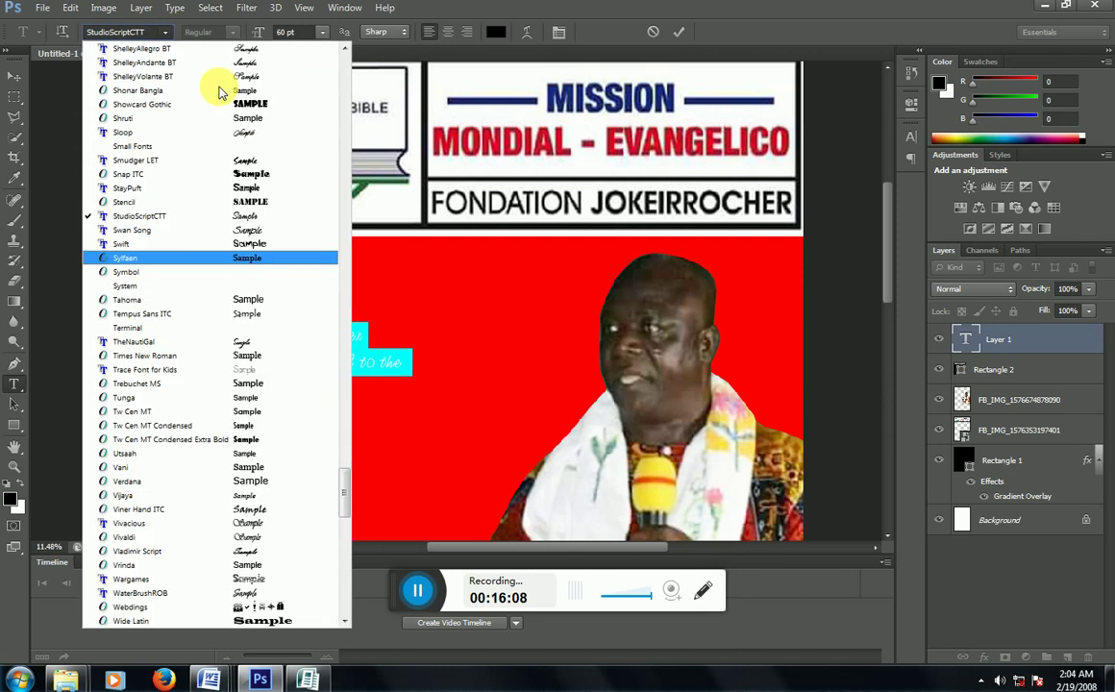
{"action": "scroll", "coordinate": [274, 135], "scroll_direction": "up", "scroll_amount": 1}
{"action": "left_click", "coordinate": [259, 89]}
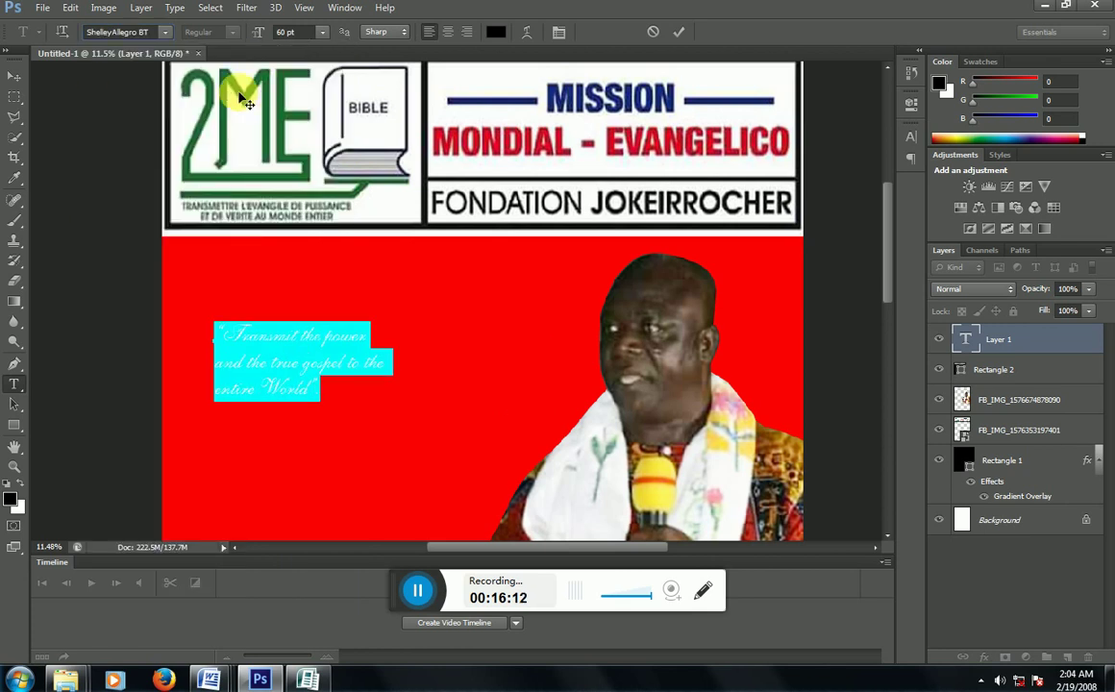
Step: Try Odessa LET and Microsoft PhagsPa, then settle on Calibri for the slogan
{"action": "left_click", "coordinate": [164, 34]}
{"action": "scroll", "coordinate": [241, 144], "scroll_direction": "up", "scroll_amount": 1}
{"action": "scroll", "coordinate": [241, 142], "scroll_direction": "up", "scroll_amount": 4}
{"action": "scroll", "coordinate": [241, 142], "scroll_direction": "up", "scroll_amount": 5}
{"action": "scroll", "coordinate": [241, 143], "scroll_direction": "up", "scroll_amount": 2}
{"action": "scroll", "coordinate": [241, 143], "scroll_direction": "up", "scroll_amount": 3}
{"action": "scroll", "coordinate": [242, 143], "scroll_direction": "up", "scroll_amount": 2}
{"action": "scroll", "coordinate": [293, 135], "scroll_direction": "up", "scroll_amount": 2}
{"action": "scroll", "coordinate": [293, 139], "scroll_direction": "up", "scroll_amount": 1}
{"action": "scroll", "coordinate": [294, 139], "scroll_direction": "up", "scroll_amount": 2}
{"action": "scroll", "coordinate": [294, 139], "scroll_direction": "up", "scroll_amount": 3}
{"action": "scroll", "coordinate": [294, 140], "scroll_direction": "up", "scroll_amount": 1}
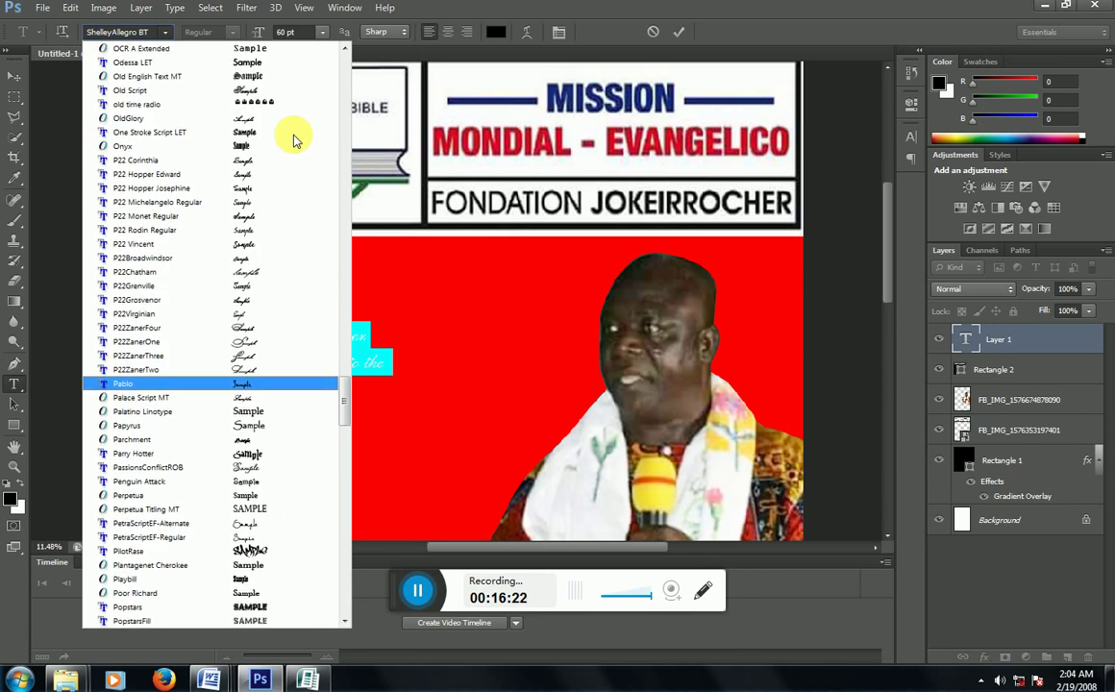
{"action": "left_click_drag", "start_coordinate": [346, 403], "coordinate": [345, 384]}
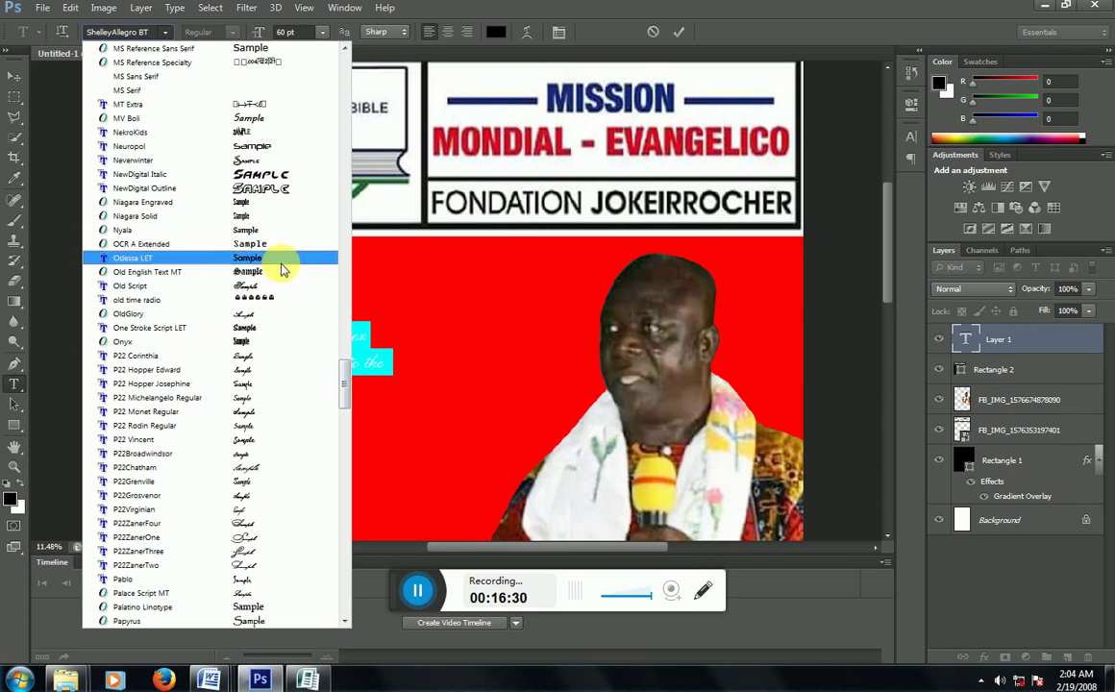
{"action": "left_click", "coordinate": [281, 258]}
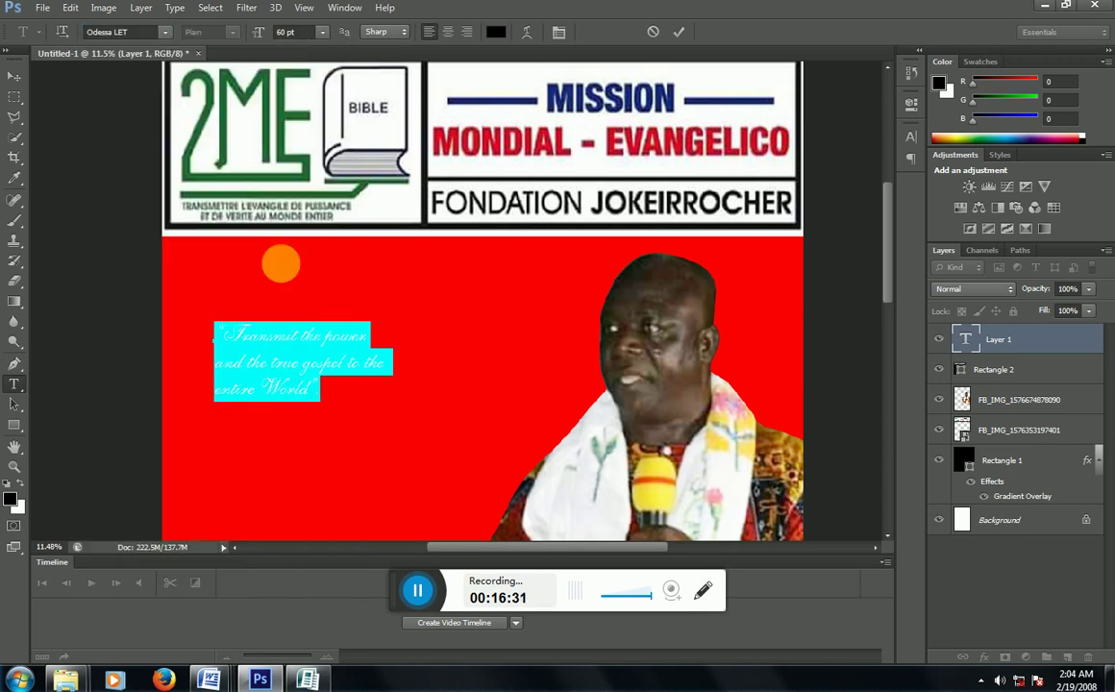
{"action": "left_click", "coordinate": [167, 32]}
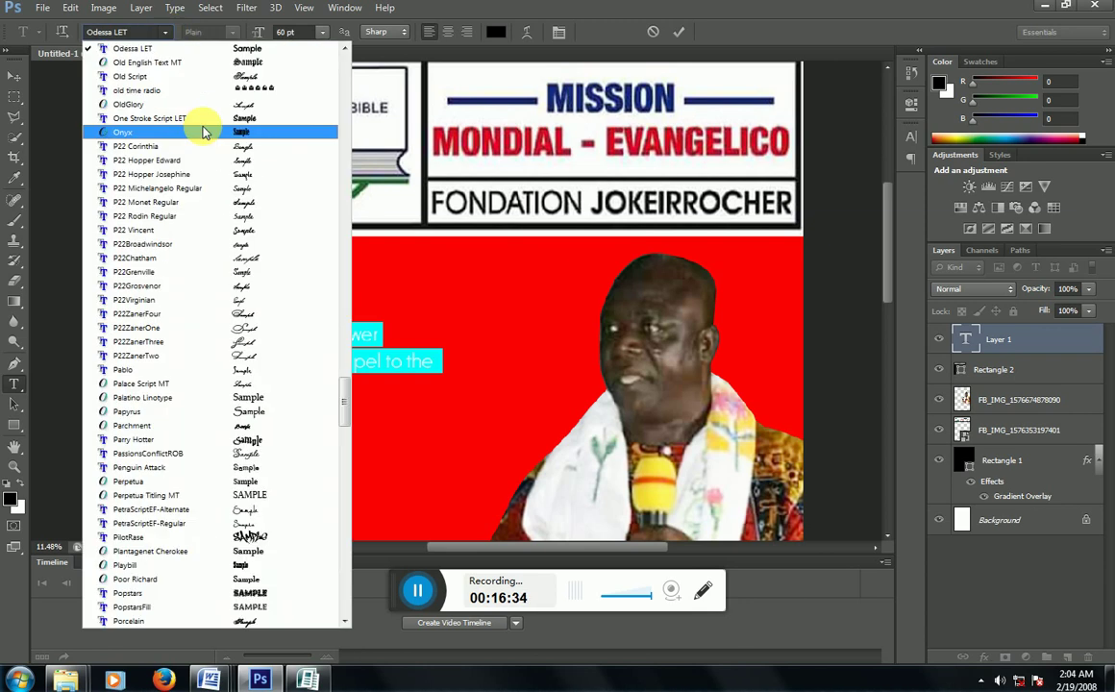
{"action": "scroll", "coordinate": [184, 115], "scroll_direction": "up", "scroll_amount": 3}
{"action": "scroll", "coordinate": [197, 125], "scroll_direction": "up", "scroll_amount": 2}
{"action": "scroll", "coordinate": [202, 132], "scroll_direction": "up", "scroll_amount": 1}
{"action": "scroll", "coordinate": [202, 132], "scroll_direction": "up", "scroll_amount": 2}
{"action": "scroll", "coordinate": [202, 132], "scroll_direction": "up", "scroll_amount": 2}
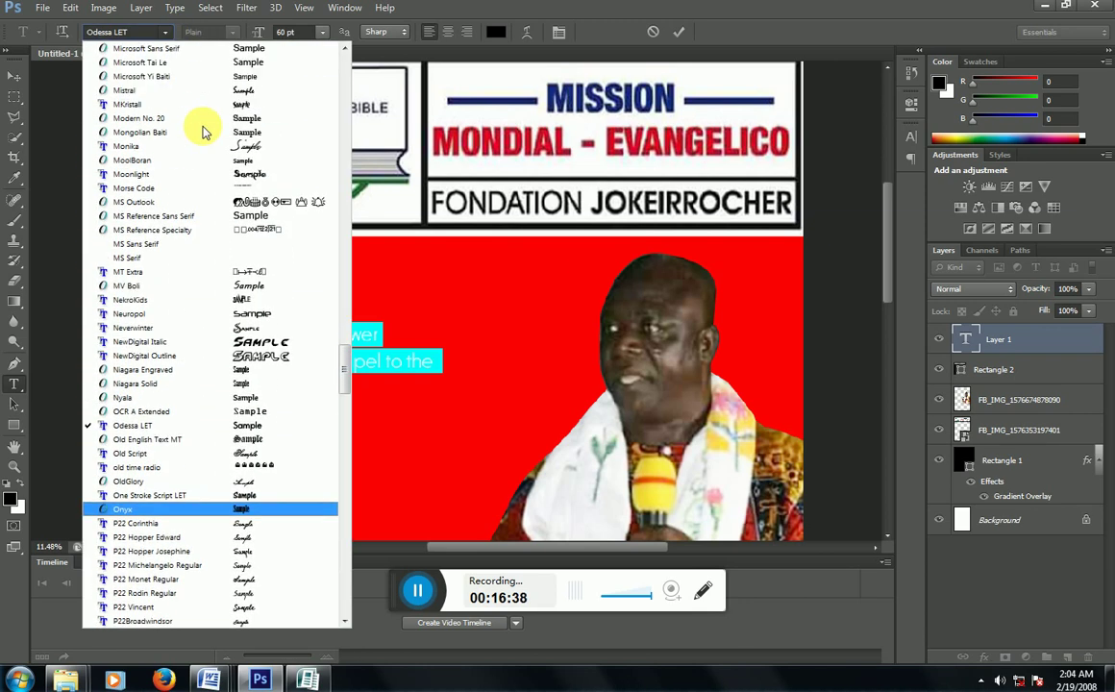
{"action": "scroll", "coordinate": [202, 131], "scroll_direction": "up", "scroll_amount": 1}
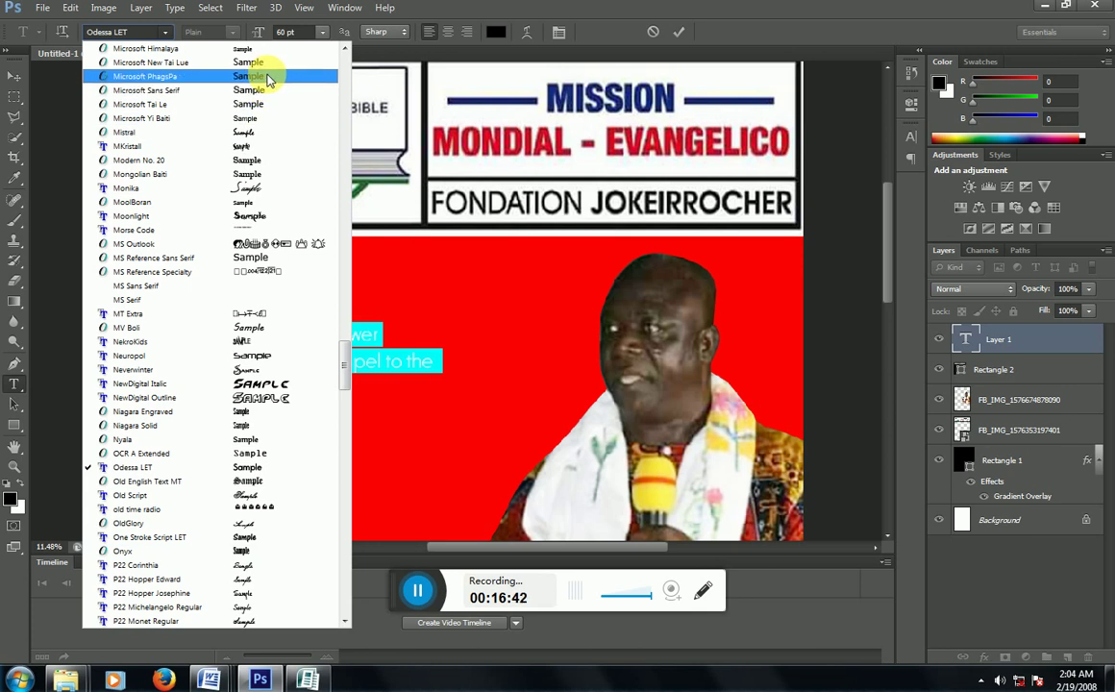
{"action": "left_click", "coordinate": [269, 76]}
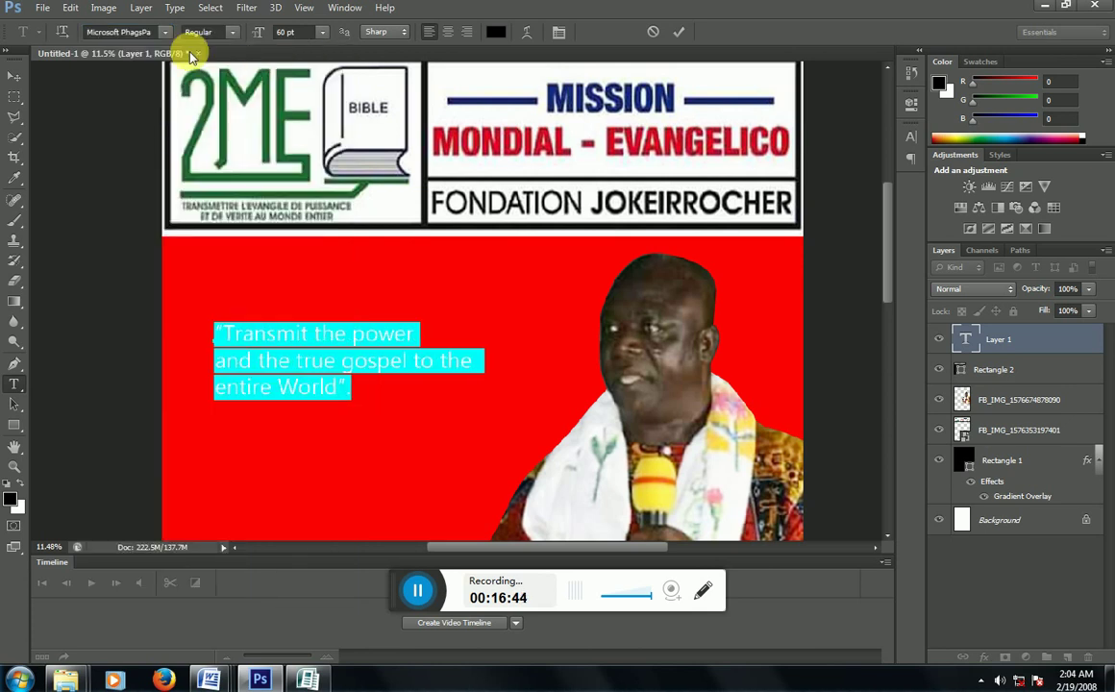
{"action": "left_click", "coordinate": [120, 32]}
{"action": "type", "text": "c"}
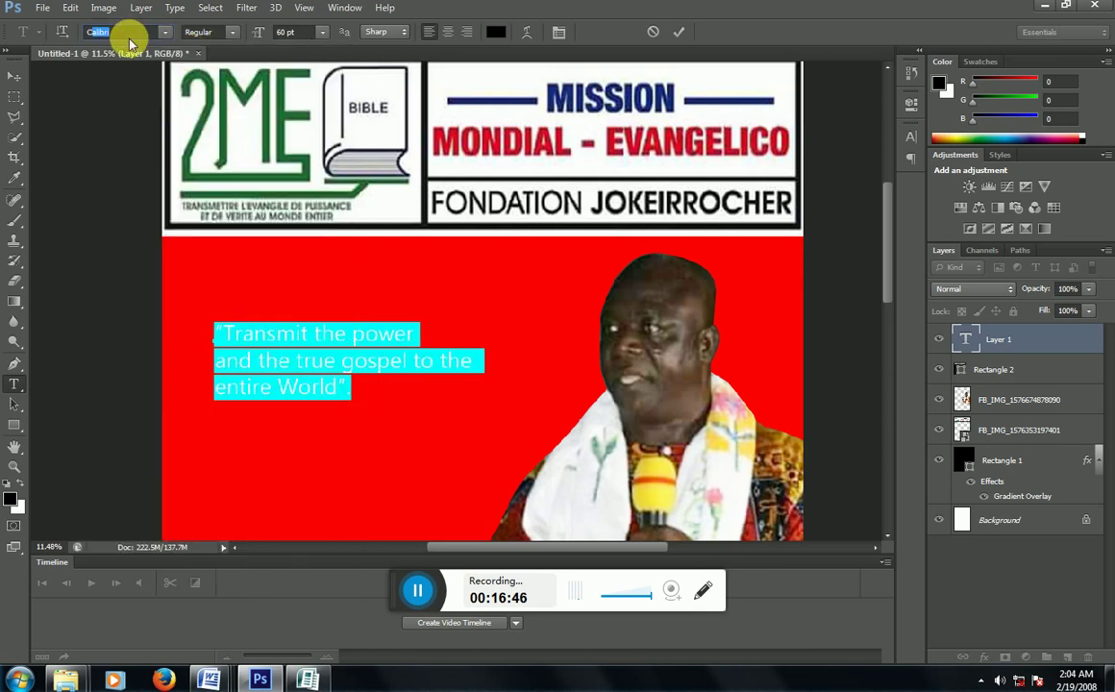
{"action": "key", "text": "Return"}
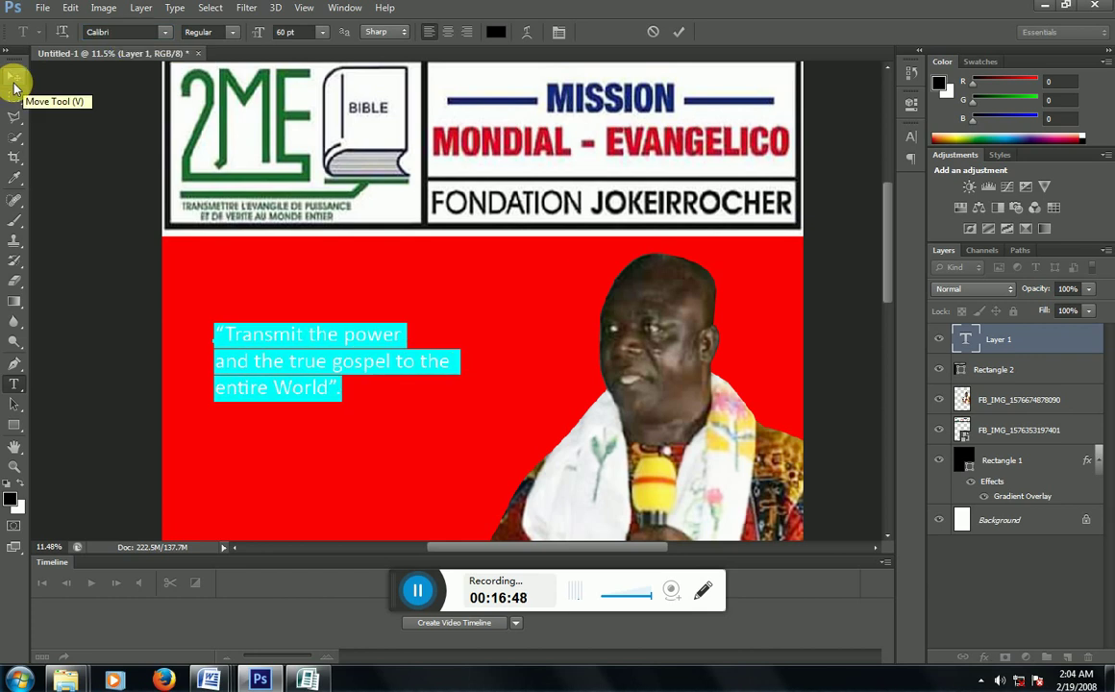
Step: Enlarge the Calibri slogan to 72 pt and nudge the text block slightly higher on the red area
{"action": "left_click", "coordinate": [323, 32]}
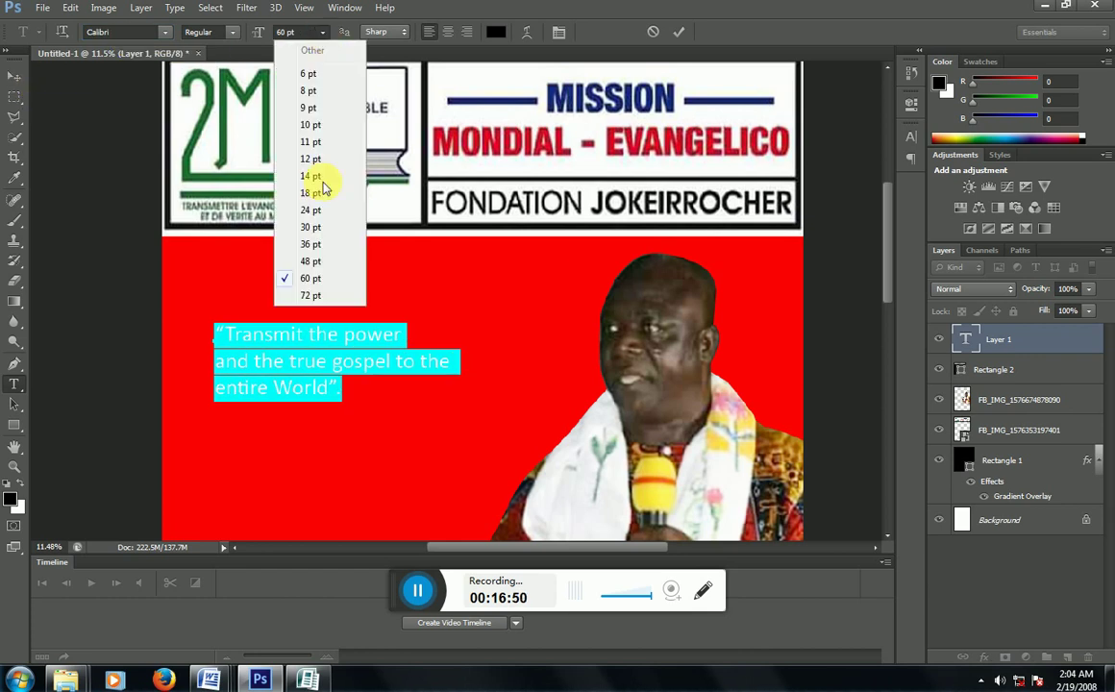
{"action": "left_click", "coordinate": [323, 294]}
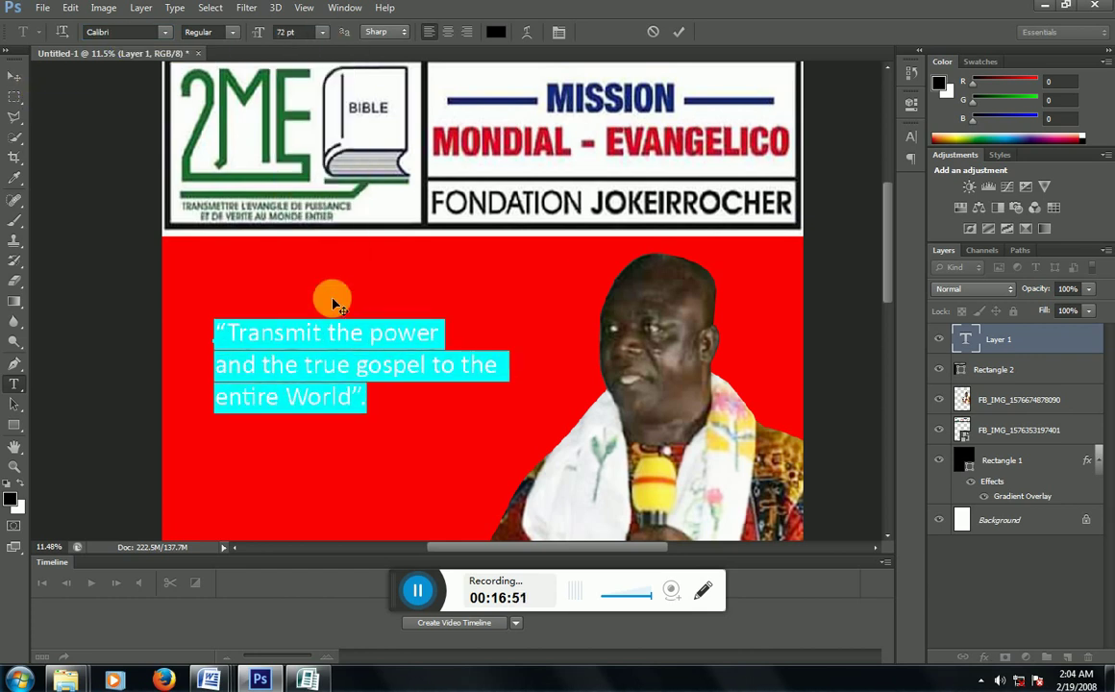
{"action": "left_click", "coordinate": [17, 82]}
{"action": "left_click_drag", "start_coordinate": [318, 360], "coordinate": [311, 306]}
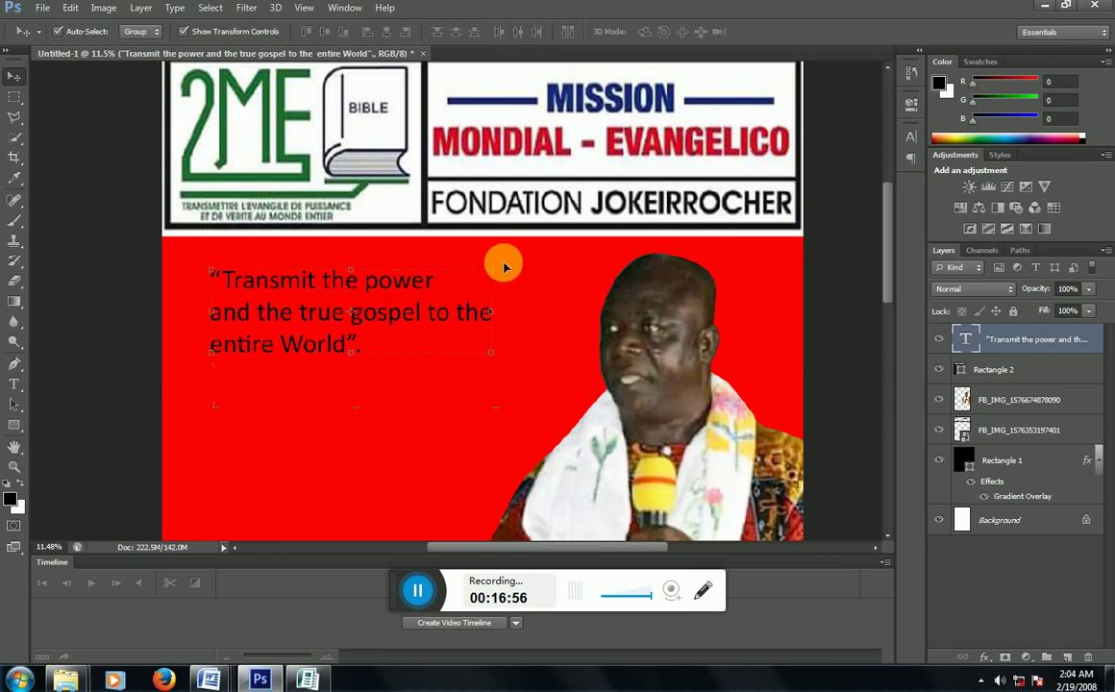
{"action": "scroll", "coordinate": [490, 262], "scroll_direction": "up", "scroll_amount": 1}
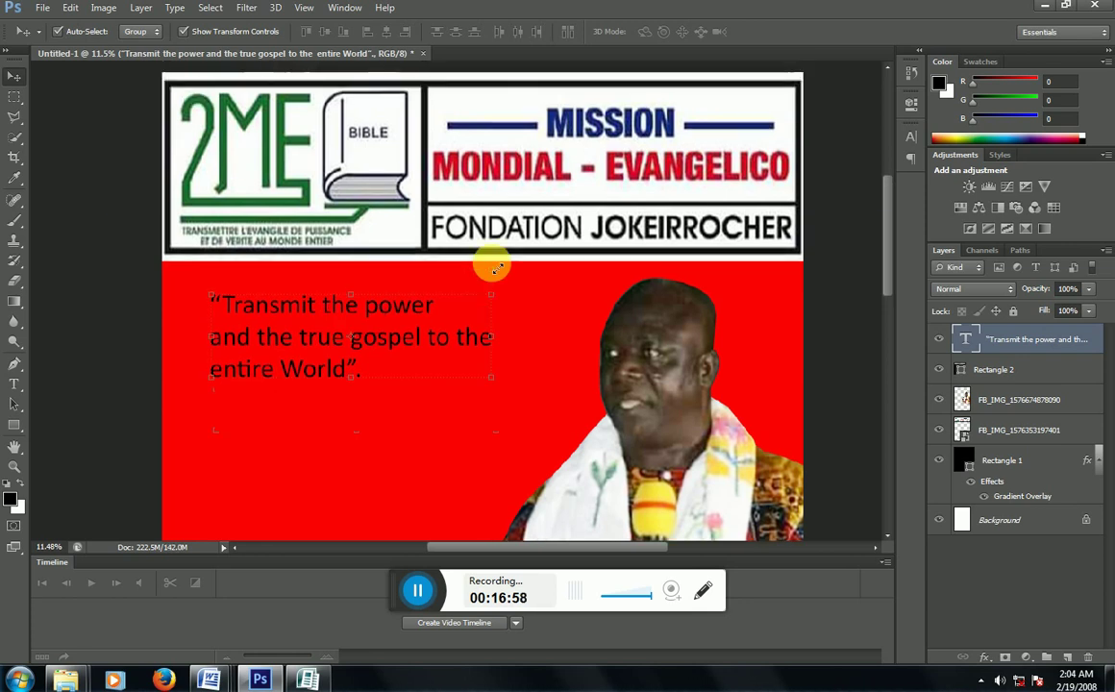
{"action": "scroll", "coordinate": [489, 259], "scroll_direction": "up", "scroll_amount": 1}
{"action": "left_click", "coordinate": [510, 229]}
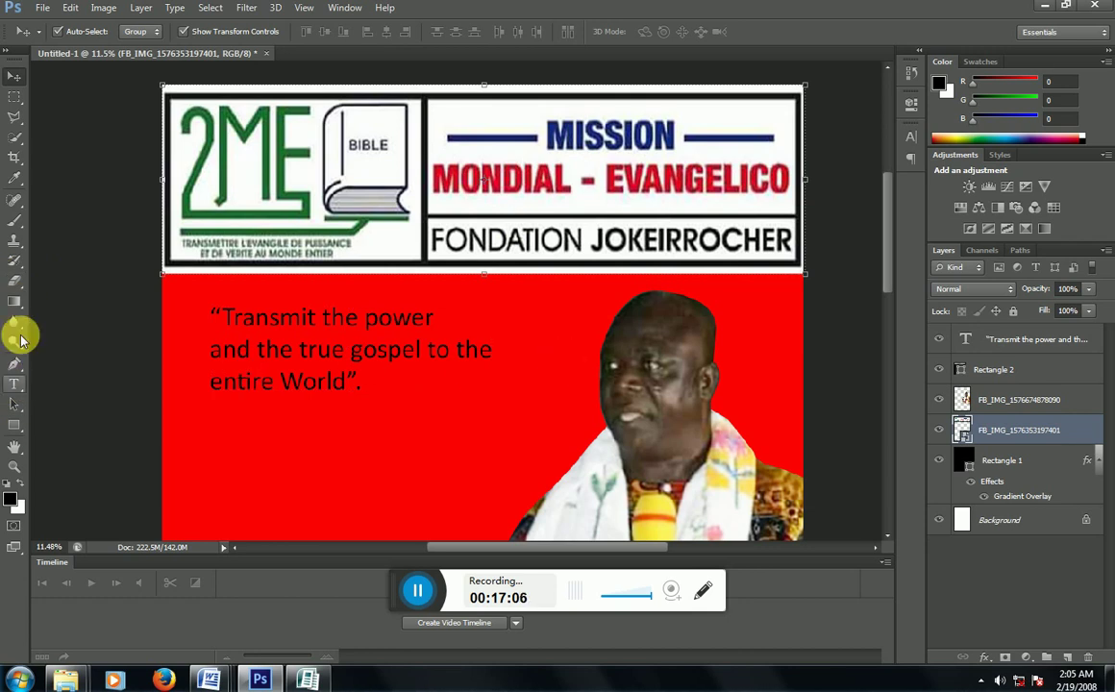
Step: Polygon-select the MISSION MONDIAL text block to the right of the 2ME logo on the banner
{"action": "left_click", "coordinate": [14, 114]}
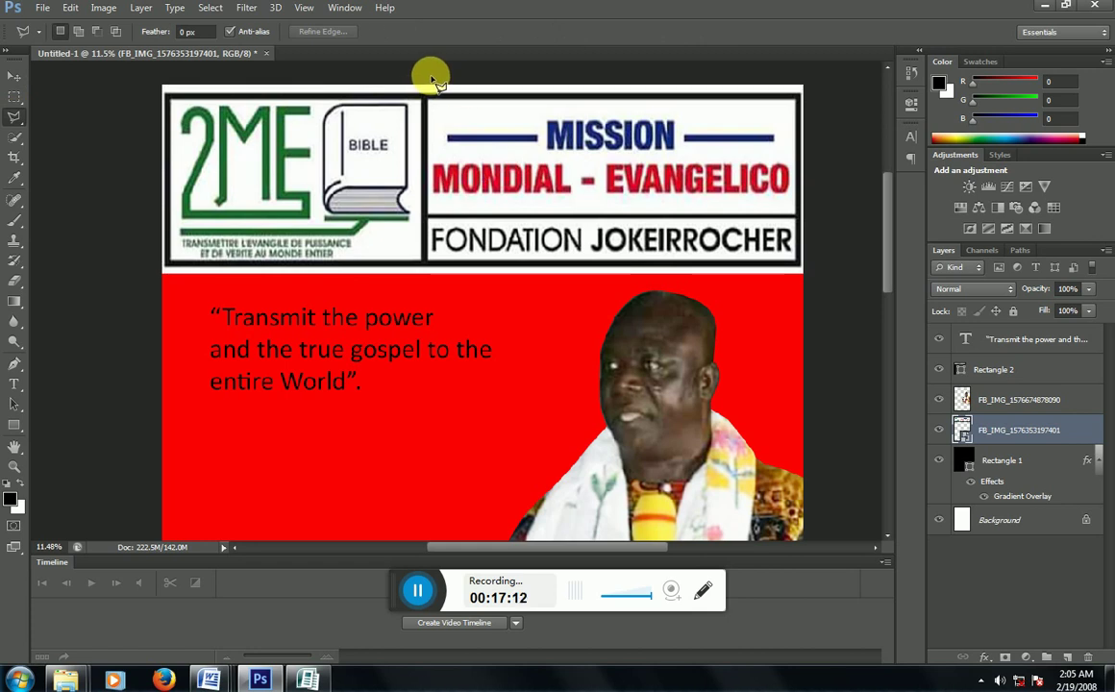
{"action": "left_click", "coordinate": [430, 76]}
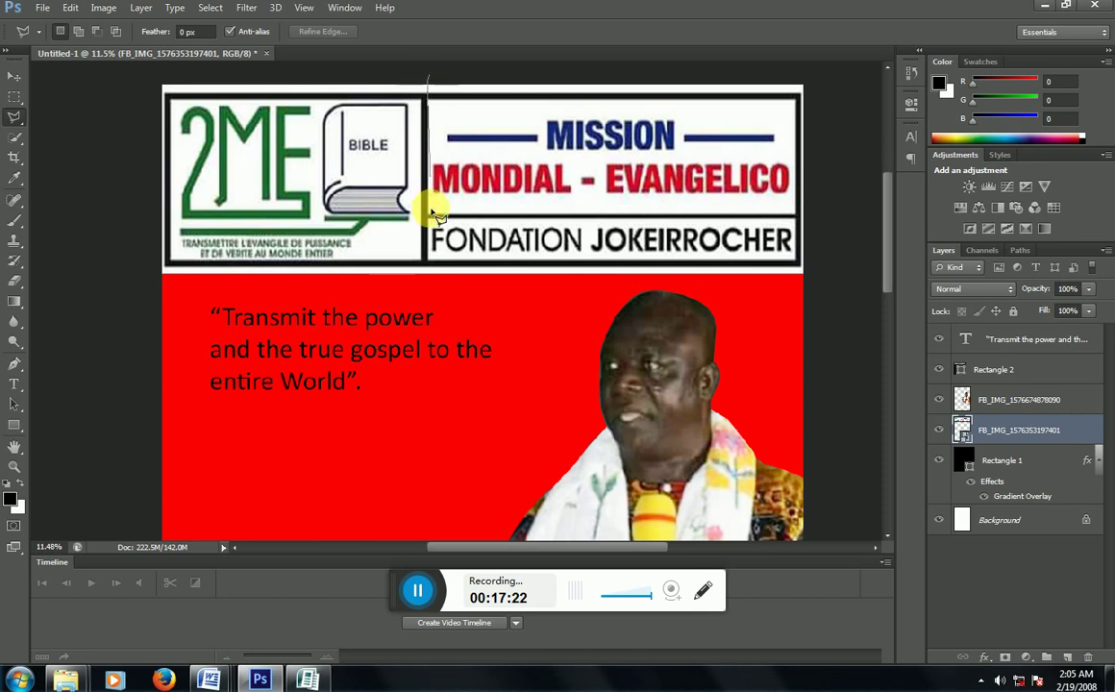
{"action": "left_click", "coordinate": [429, 284]}
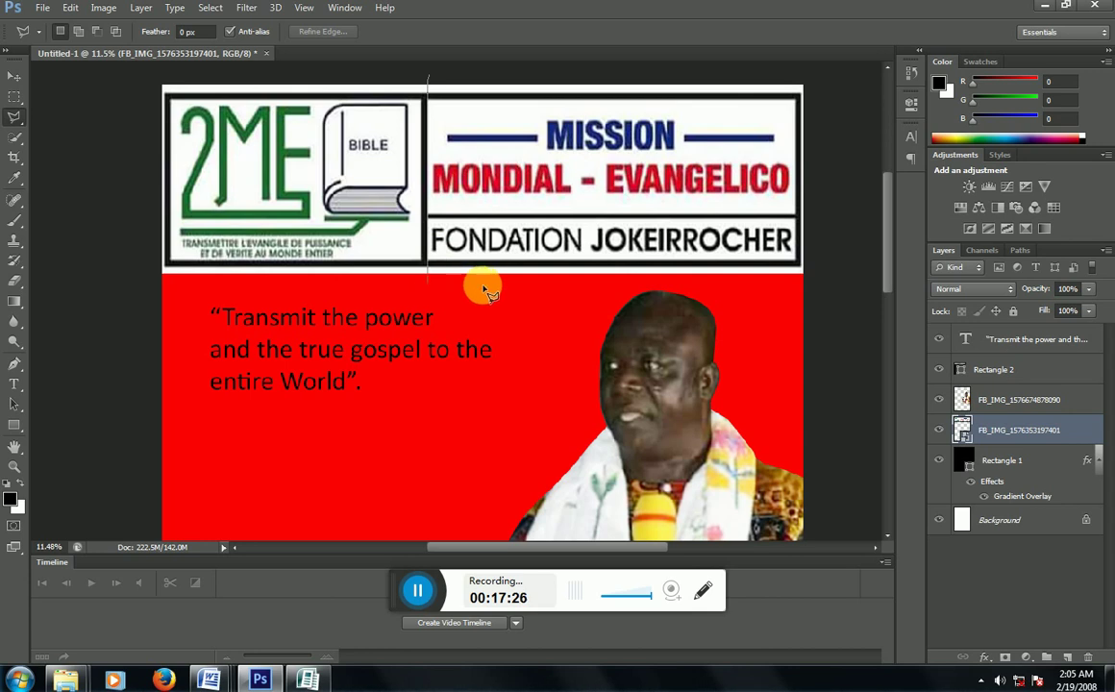
{"action": "left_click", "coordinate": [824, 285]}
{"action": "left_click", "coordinate": [825, 67]}
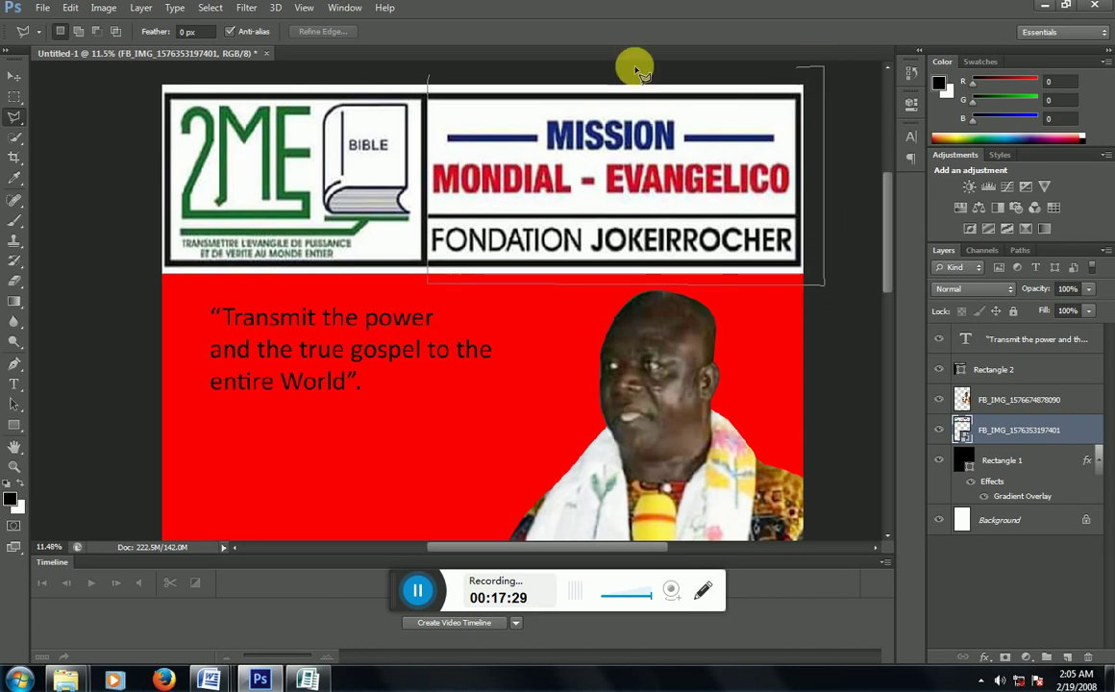
{"action": "left_click", "coordinate": [428, 75]}
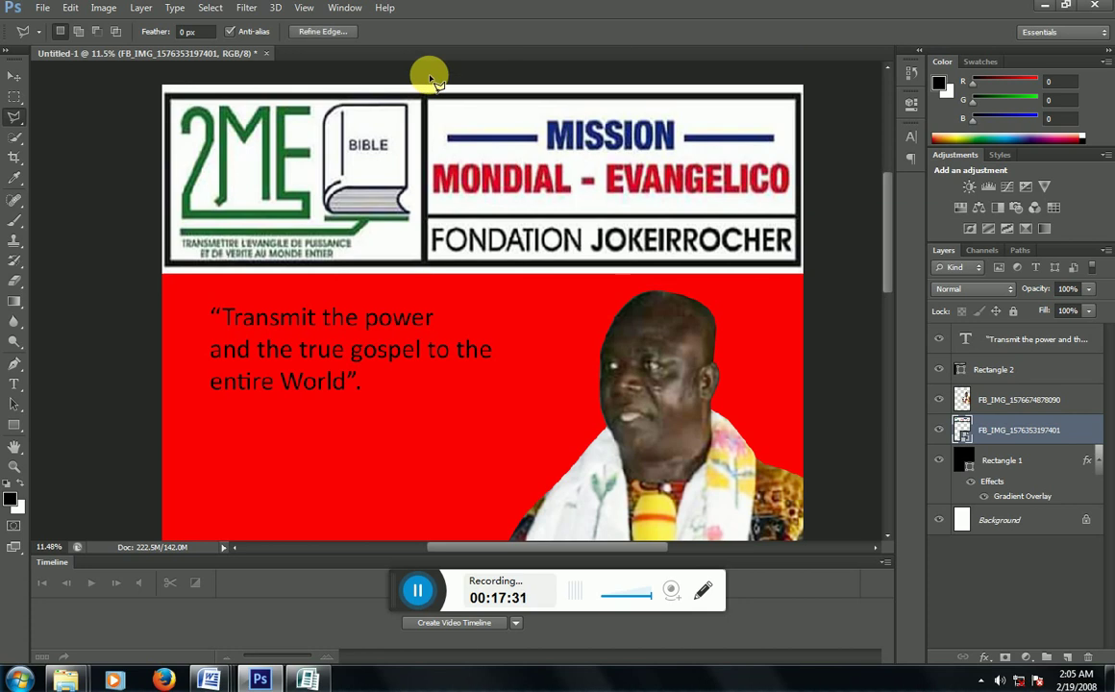
{"action": "key", "text": "Delete"}
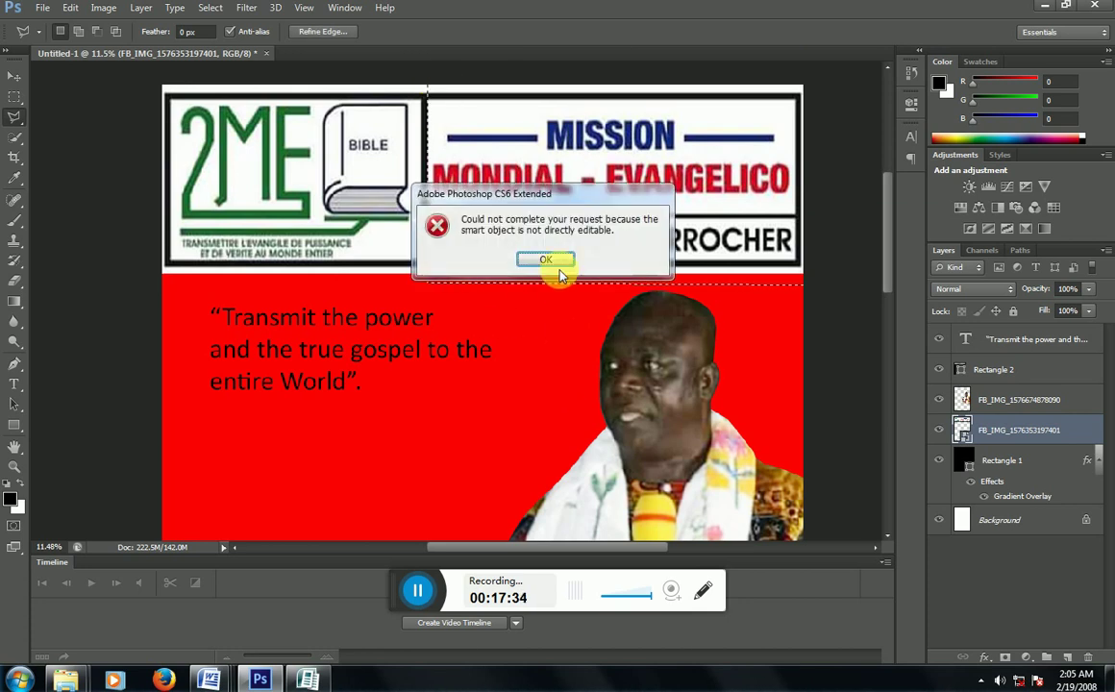
{"action": "left_click", "coordinate": [548, 258]}
Step: Rasterize the banner layer, delete the selected text block, and clear the selection
{"action": "left_click", "coordinate": [13, 281]}
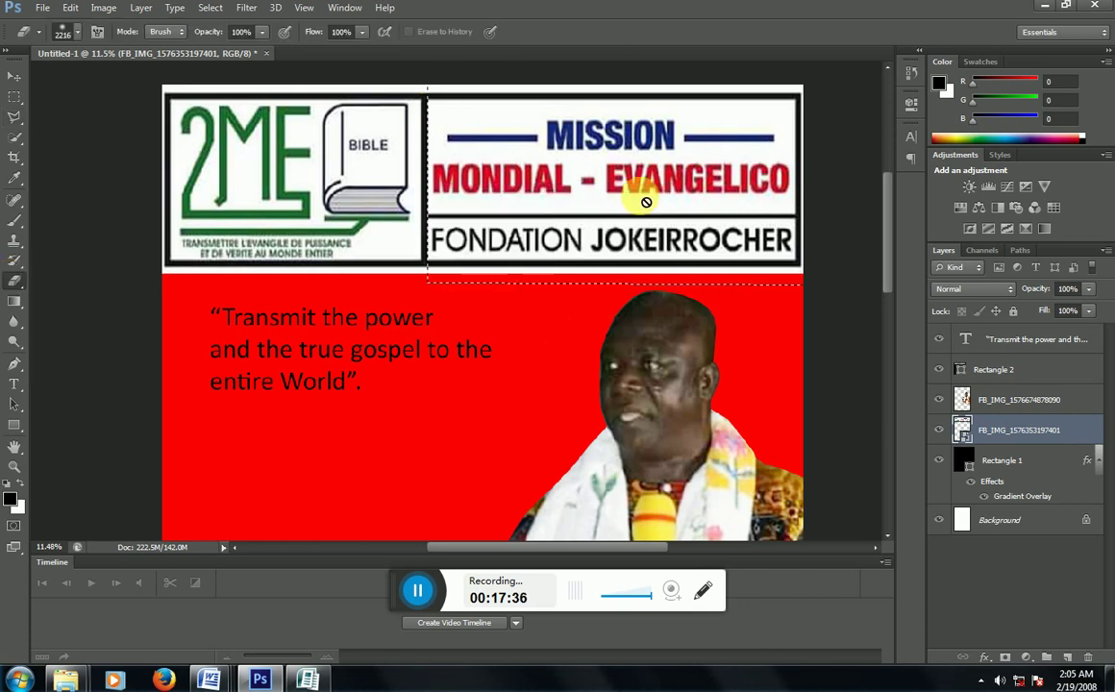
{"action": "left_click", "coordinate": [756, 135]}
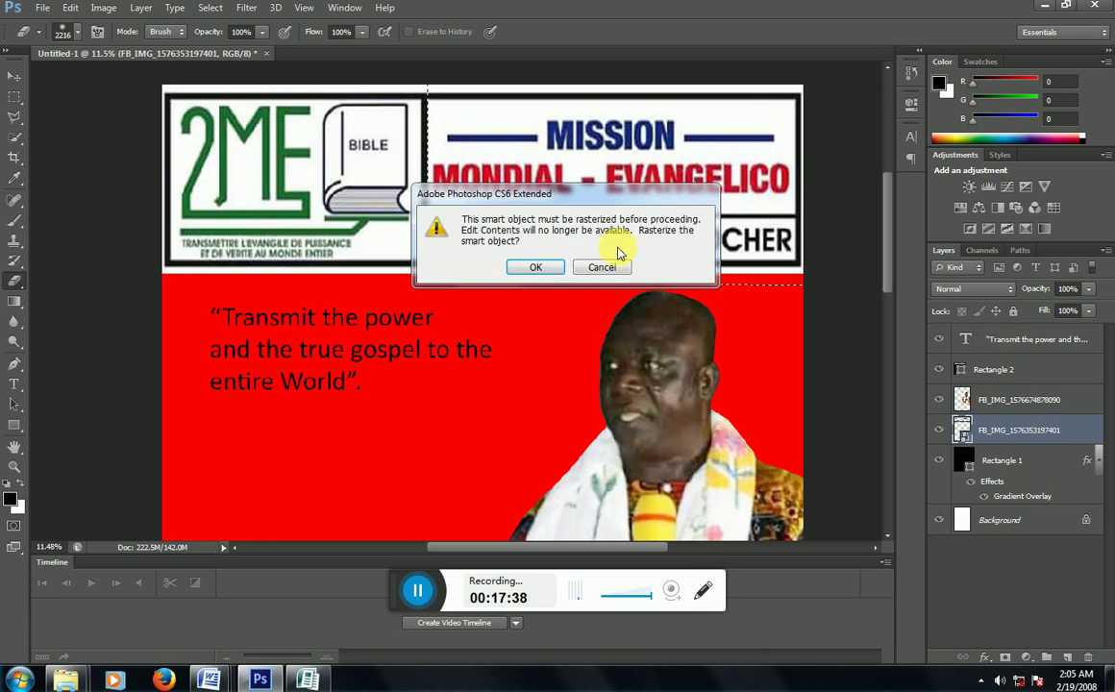
{"action": "left_click", "coordinate": [540, 263]}
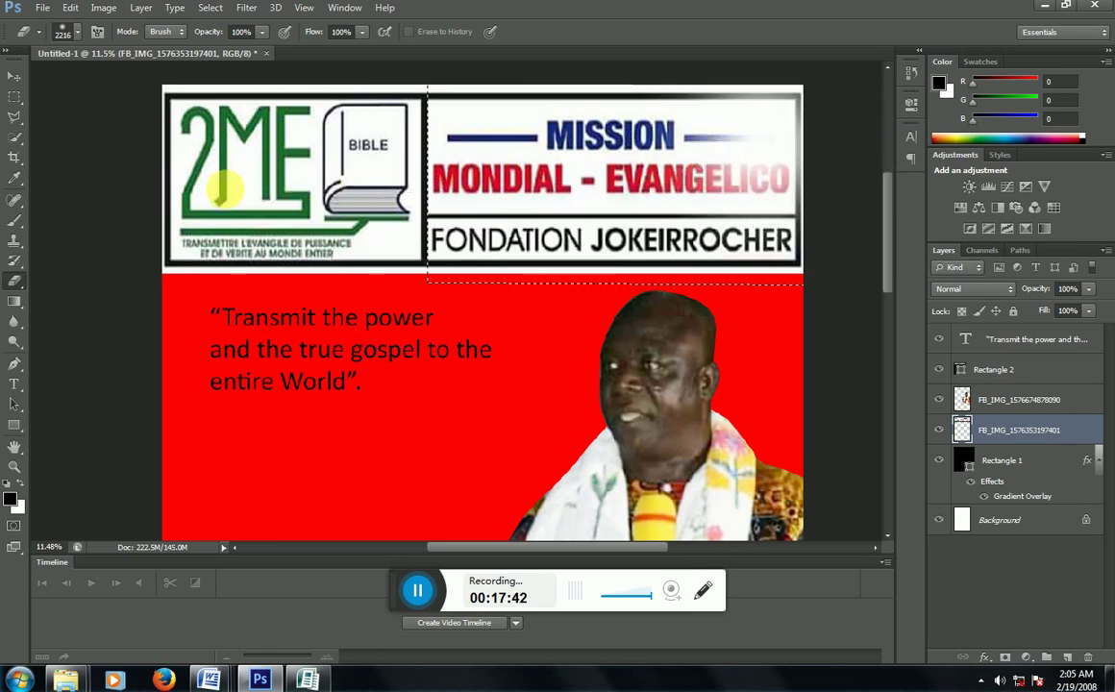
{"action": "left_click", "coordinate": [15, 119]}
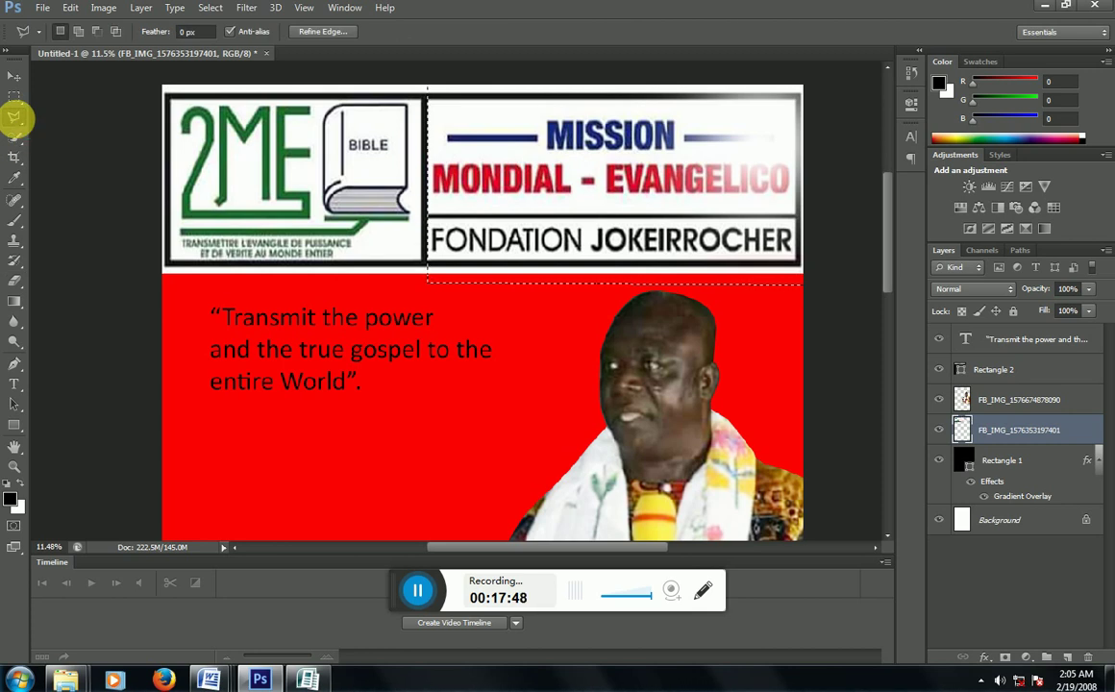
{"action": "key", "text": "Delete"}
{"action": "key", "text": "ctrl+d"}
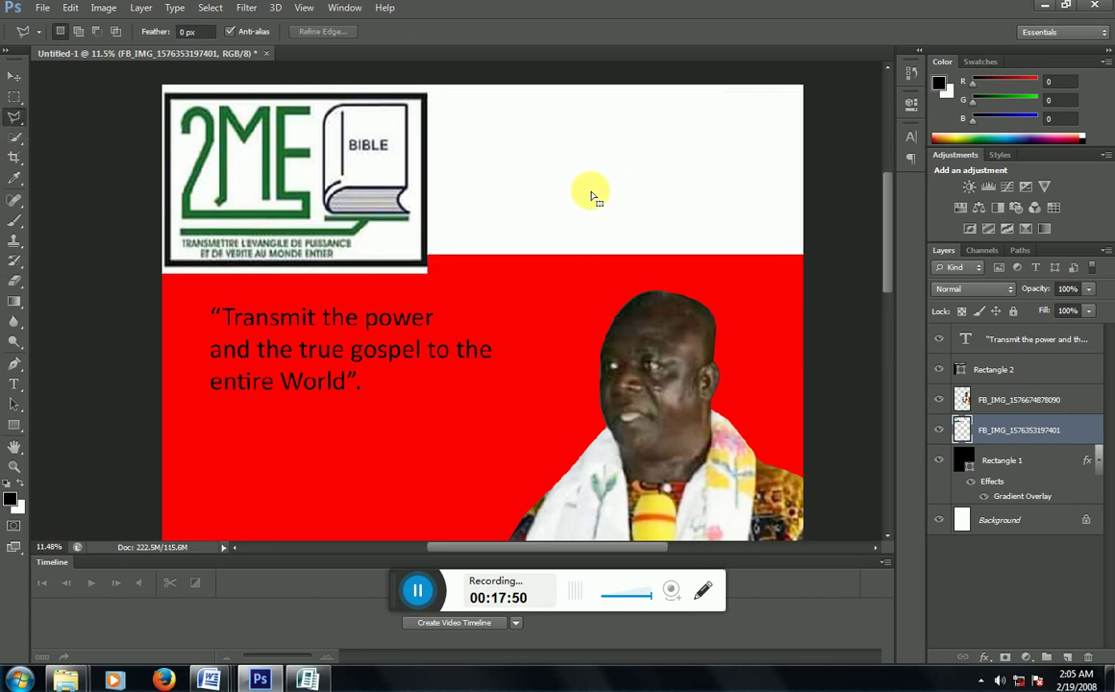
{"action": "left_click", "coordinate": [14, 79]}
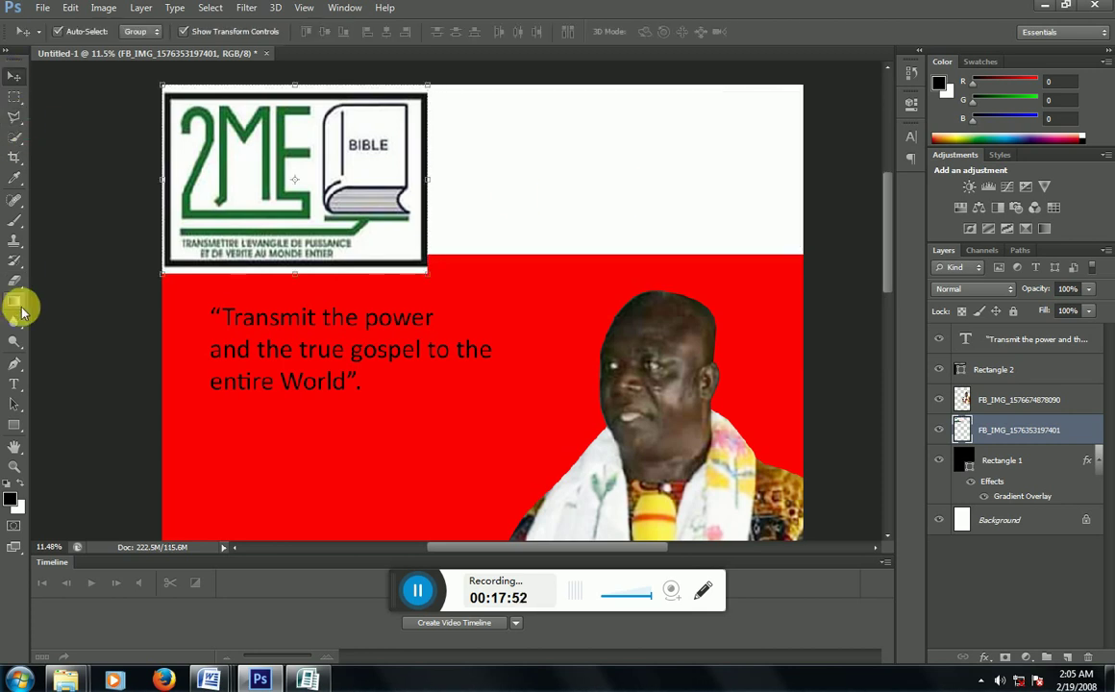
Step: Type WORLD MISSION in the white banner and set it in Impact
{"action": "left_click", "coordinate": [14, 384]}
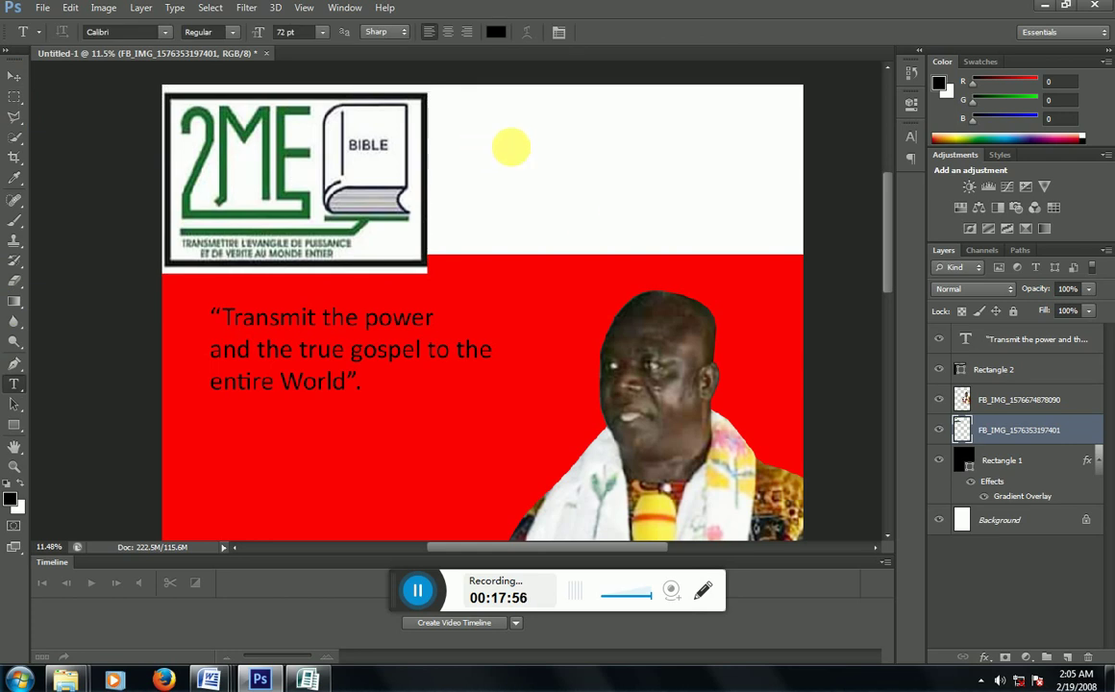
{"action": "left_click", "coordinate": [481, 146]}
{"action": "type", "text": "WORLD"}
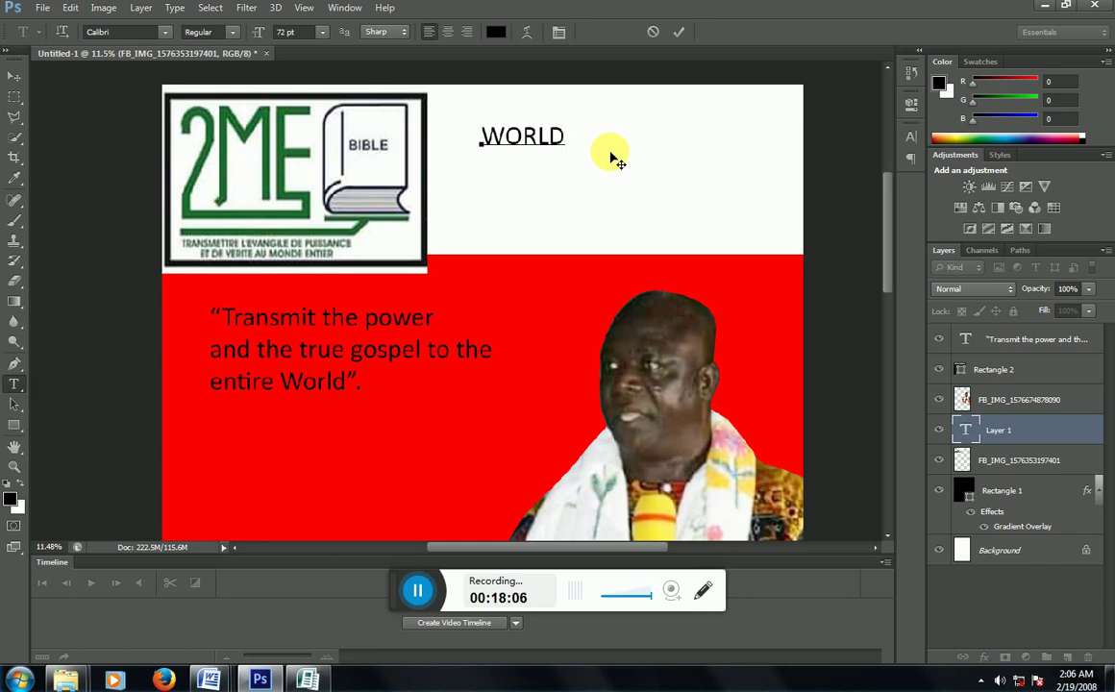
{"action": "type", "text": "MISSIO"}
{"action": "type", "text": "N"}
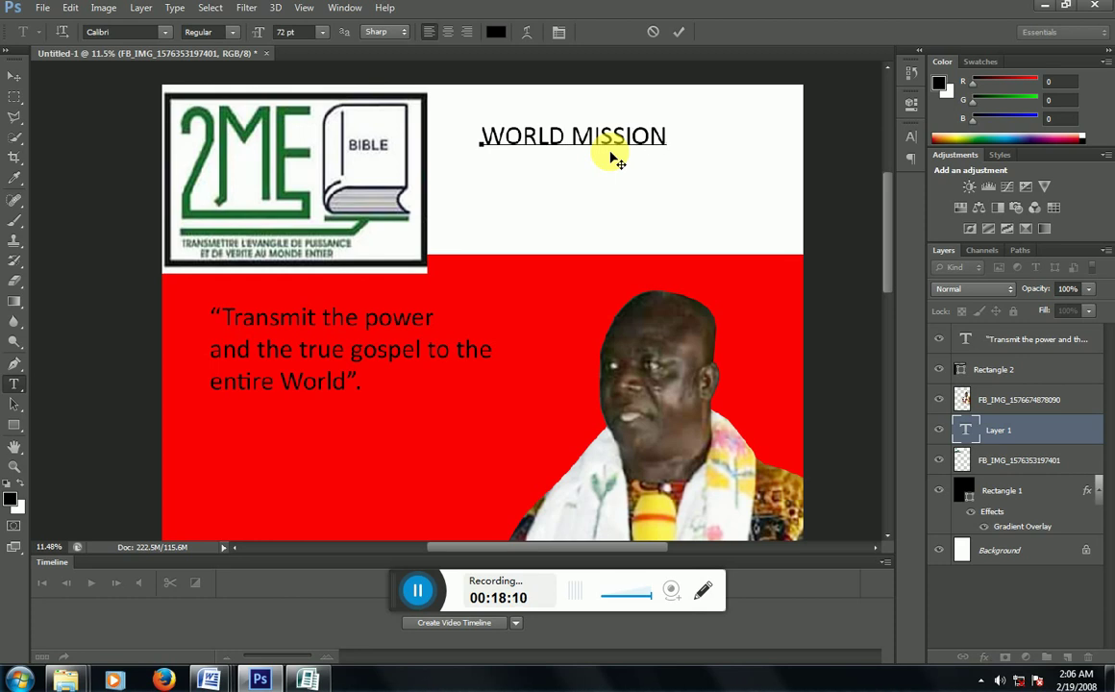
{"action": "key", "text": "ctrl+a"}
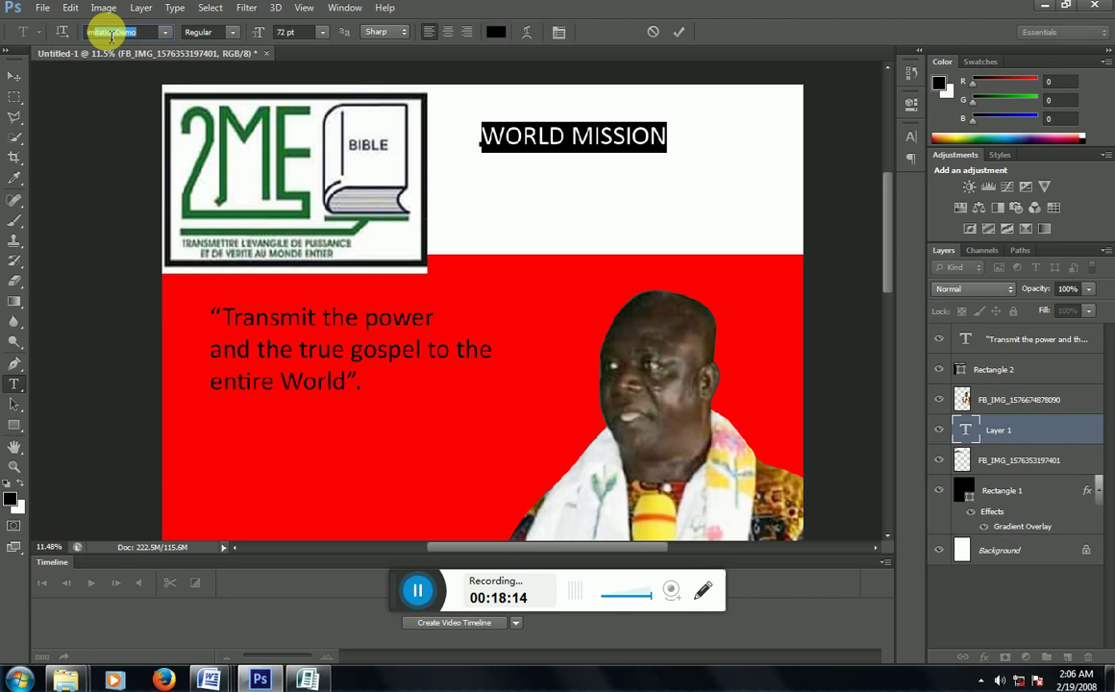
{"action": "type", "text": "Impact"}
{"action": "left_click", "coordinate": [14, 76]}
Step: Enlarge the WORLD MISSION title and move it up to the banner top
{"action": "left_click", "coordinate": [657, 153]}
{"action": "left_click_drag", "start_coordinate": [655, 154], "coordinate": [736, 183]}
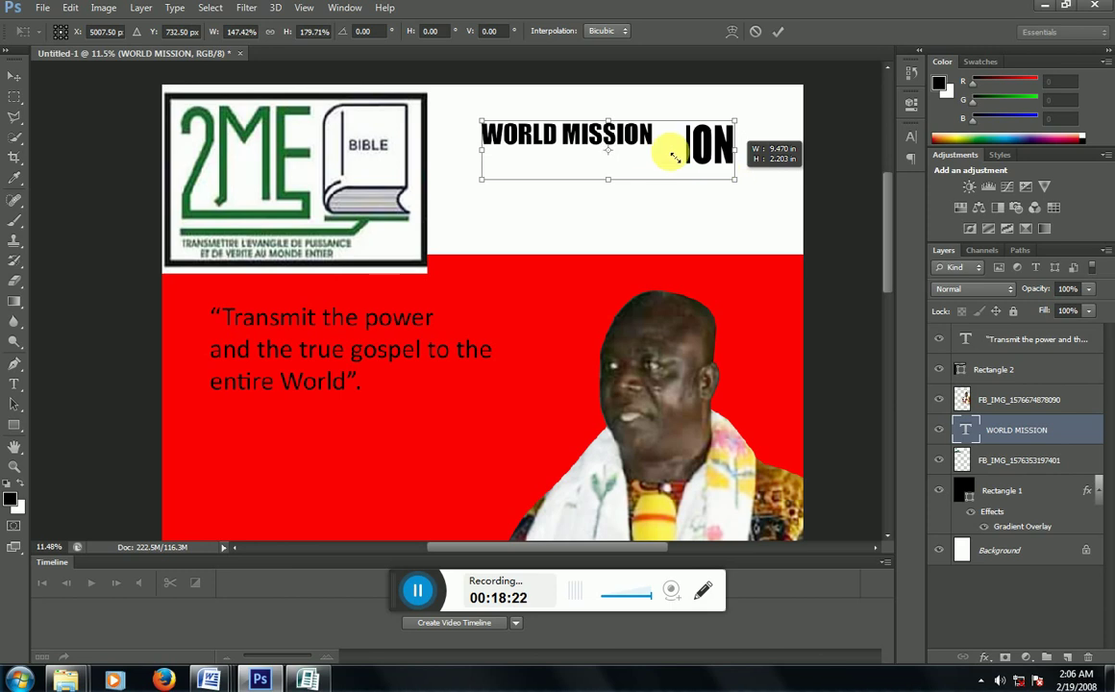
{"action": "left_click_drag", "start_coordinate": [650, 138], "coordinate": [659, 111]}
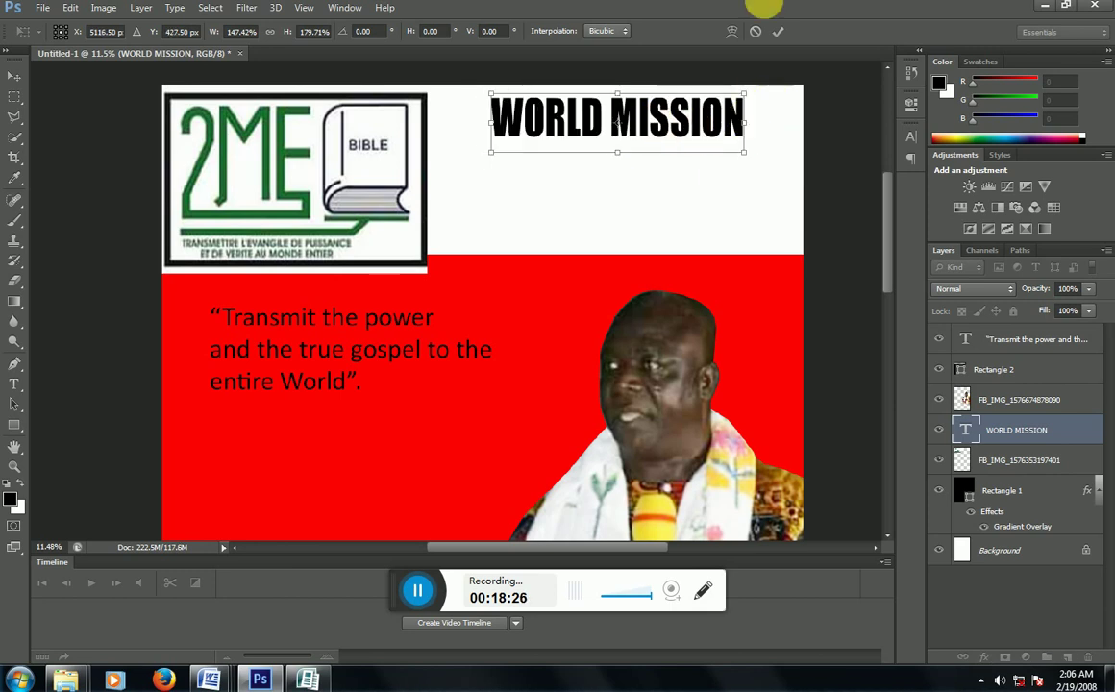
{"action": "left_click", "coordinate": [781, 32]}
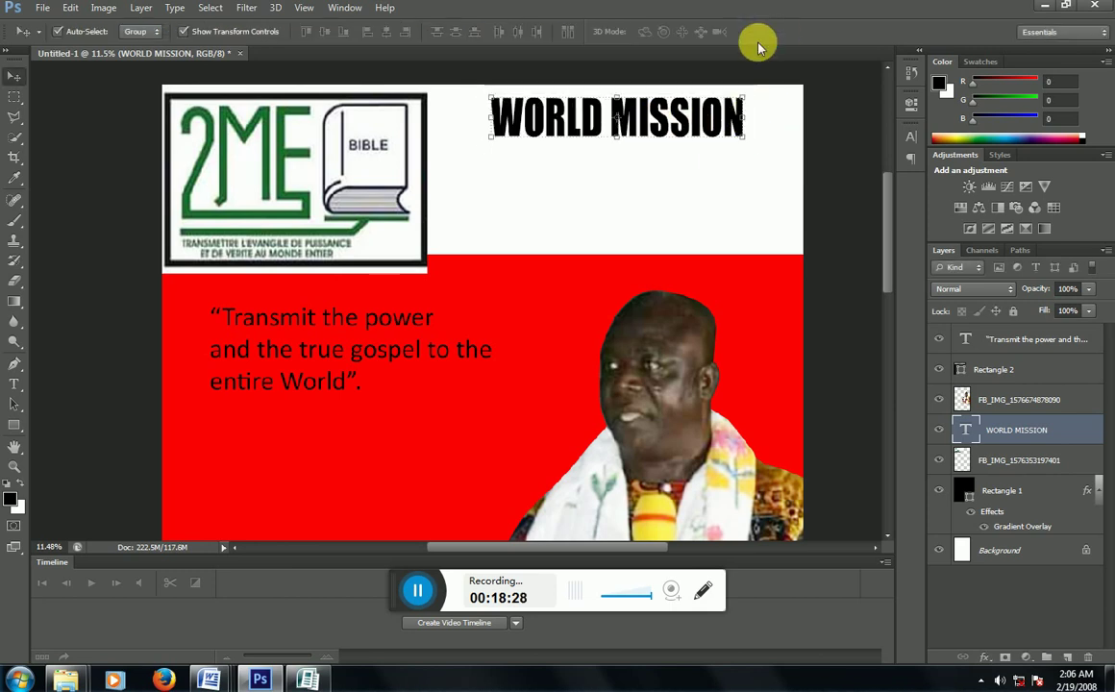
{"action": "left_click", "coordinate": [15, 383]}
Step: Type FONDATION JOKEIRROCHER below WORLD MISSION and move it lower in the banner
{"action": "left_click", "coordinate": [468, 184]}
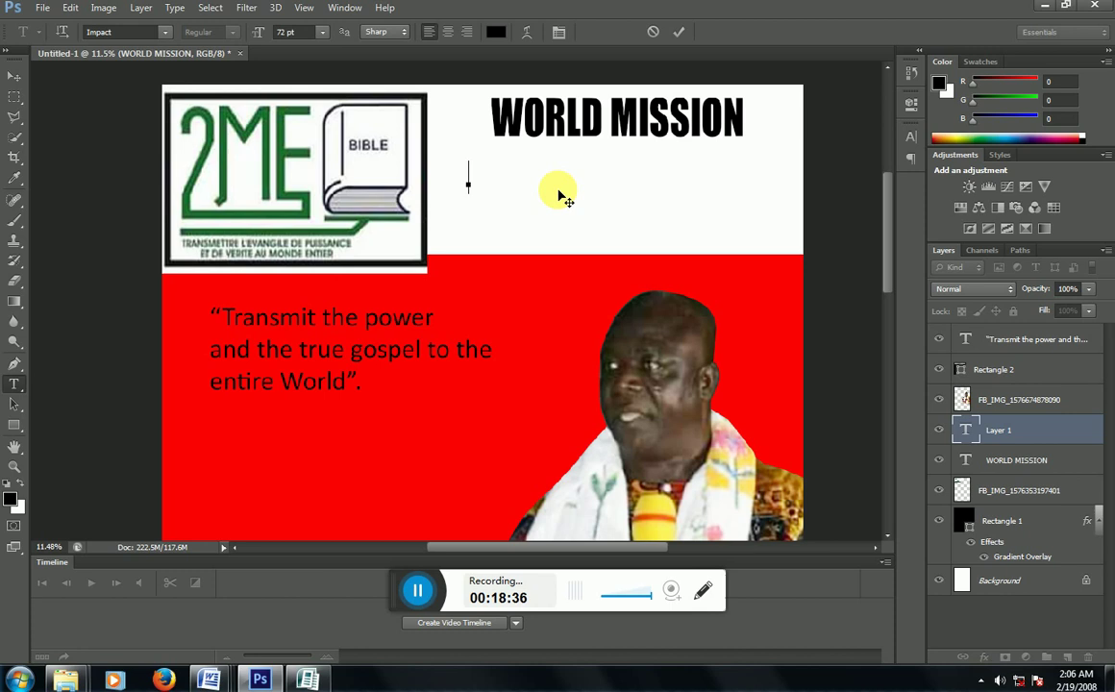
{"action": "type", "text": "FO"}
{"action": "type", "text": "NDATION"}
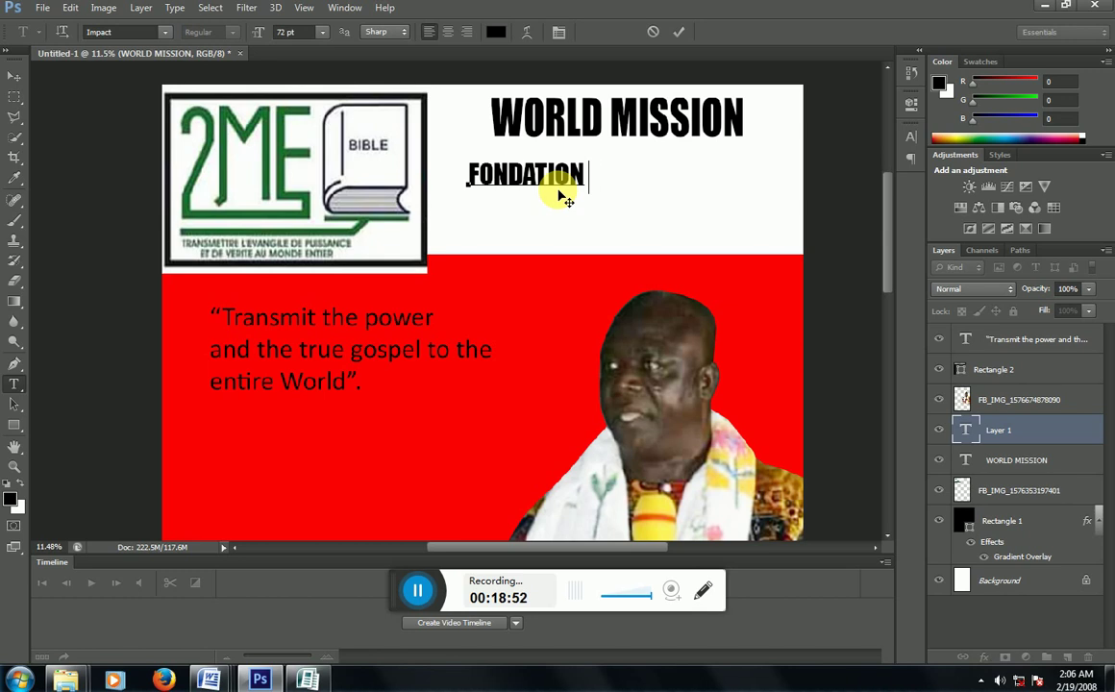
{"action": "type", "text": "O"}
{"action": "type", "text": "KE"}
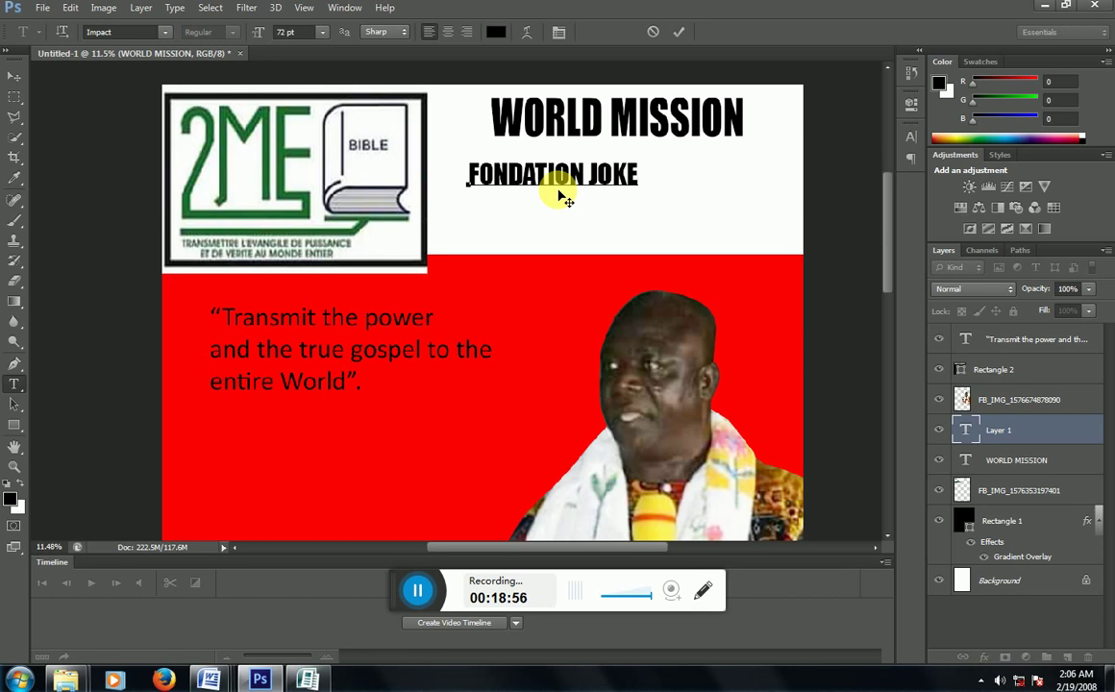
{"action": "type", "text": "IRROC"}
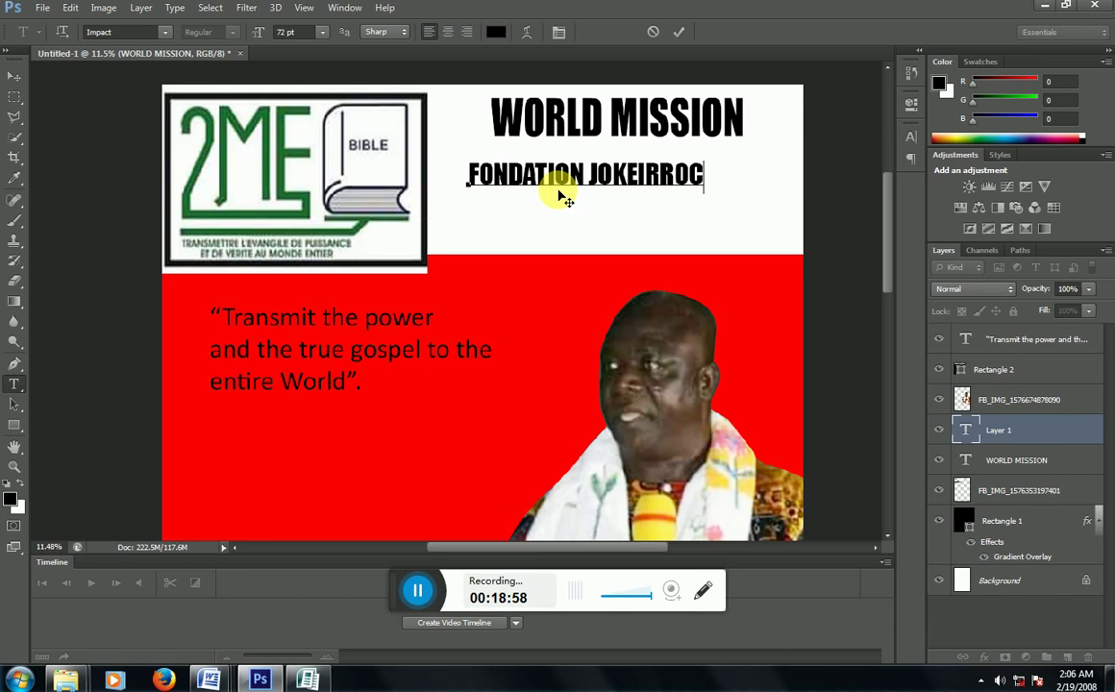
{"action": "type", "text": "HER"}
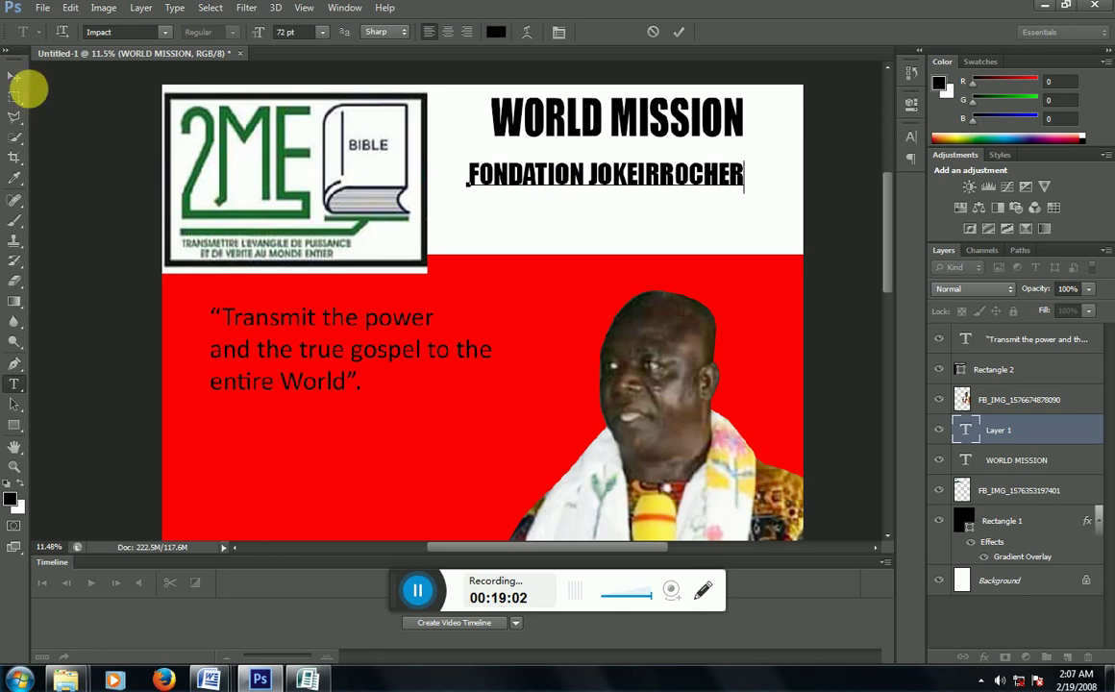
{"action": "left_click", "coordinate": [13, 75]}
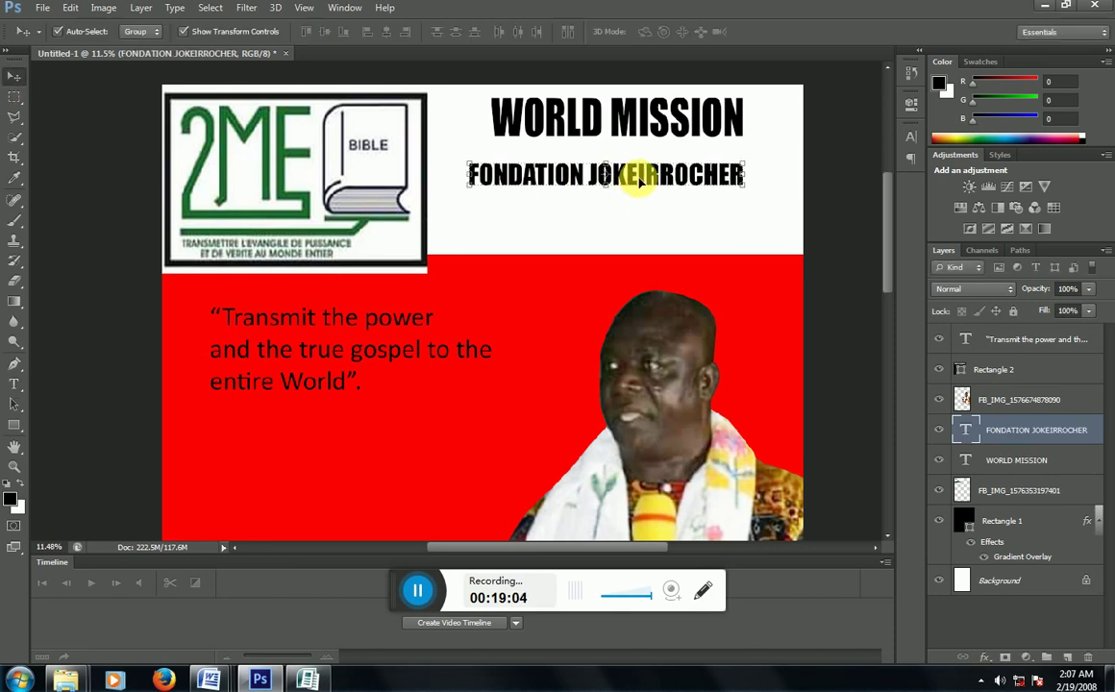
{"action": "left_click_drag", "start_coordinate": [640, 182], "coordinate": [642, 218]}
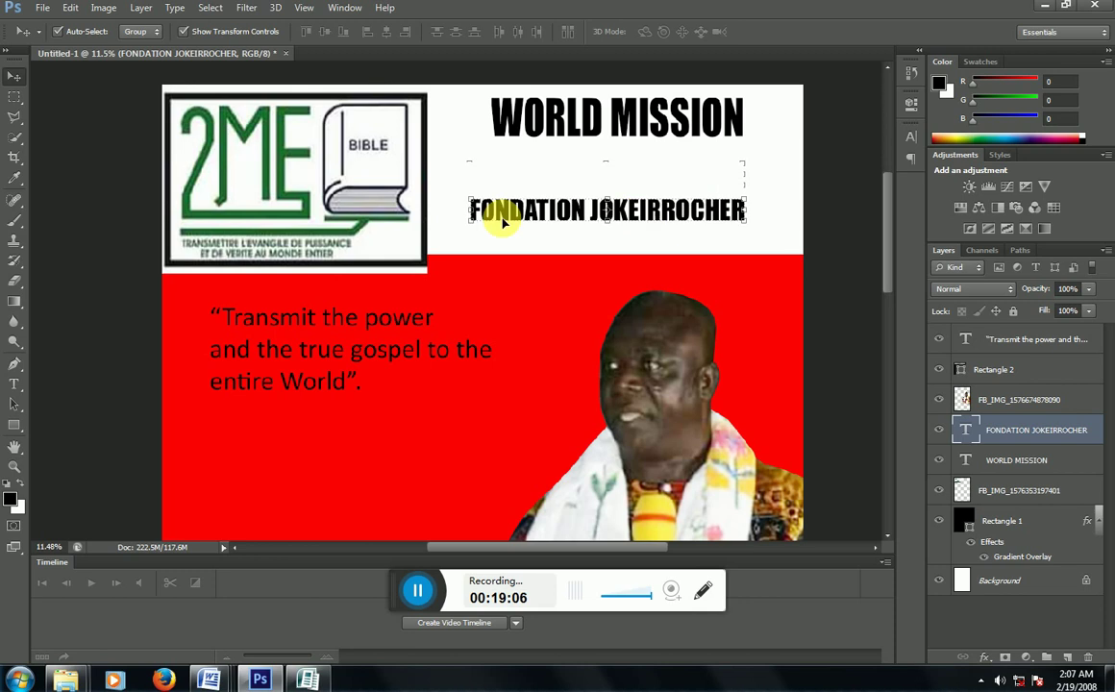
Step: Stretch FONDATION JOKEIRROCHER wider to both banner edges and slightly taller
{"action": "key", "text": "ctrl+t"}
{"action": "left_click_drag", "start_coordinate": [477, 235], "coordinate": [442, 243]}
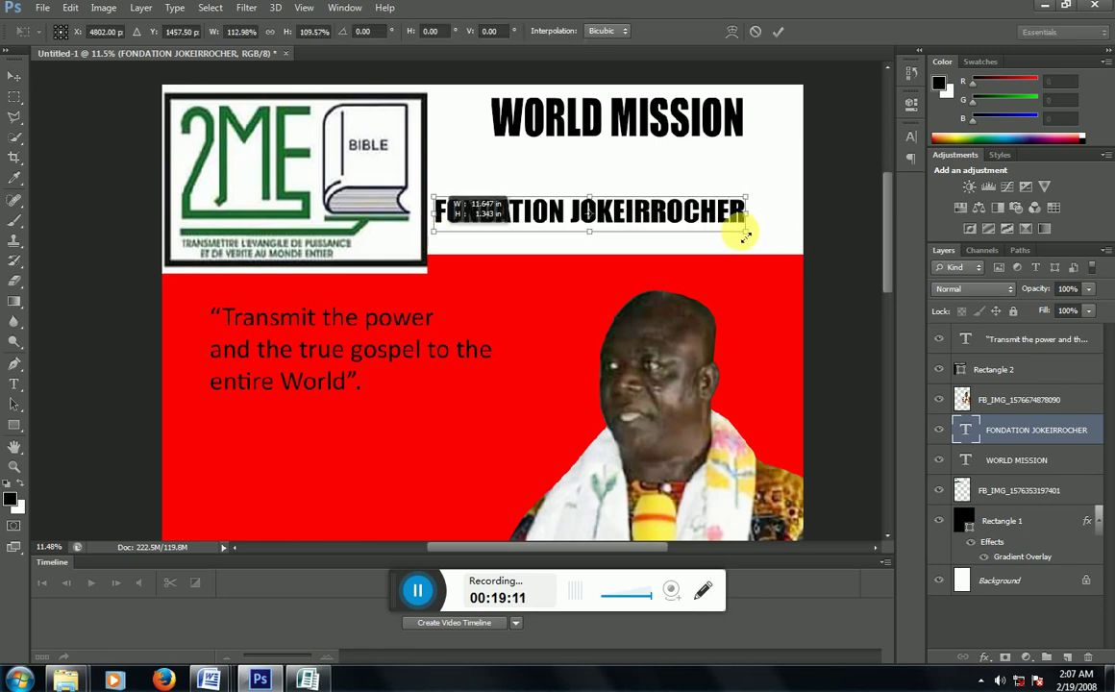
{"action": "left_click_drag", "start_coordinate": [746, 236], "coordinate": [791, 232]}
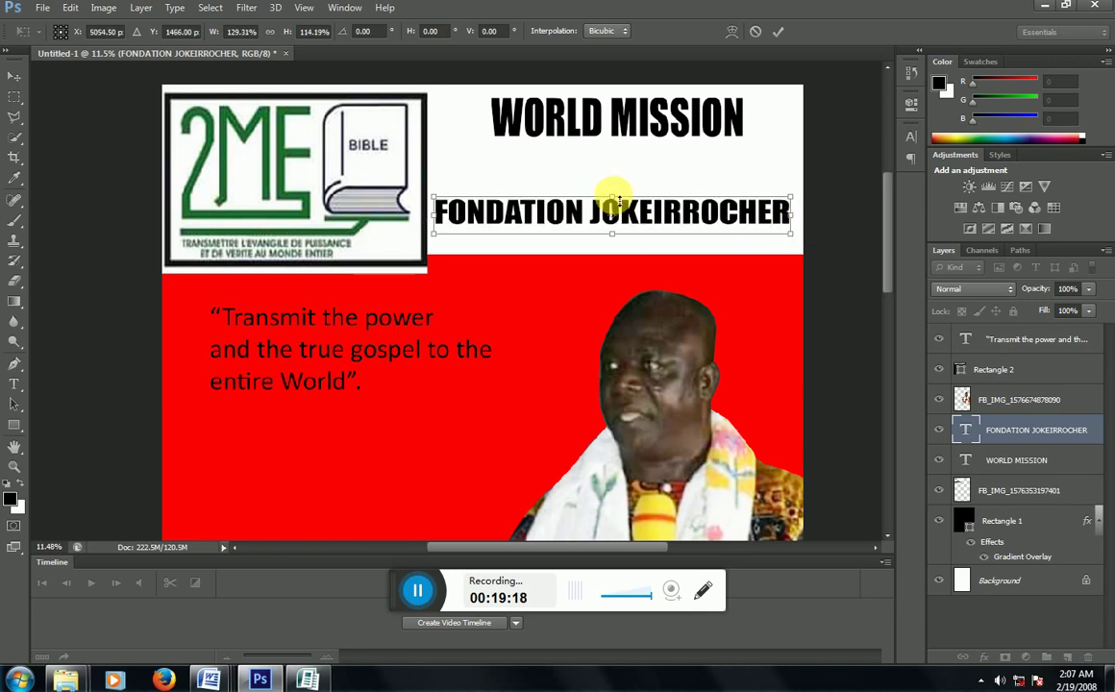
{"action": "left_click_drag", "start_coordinate": [619, 199], "coordinate": [619, 190]}
{"action": "key", "text": "Return"}
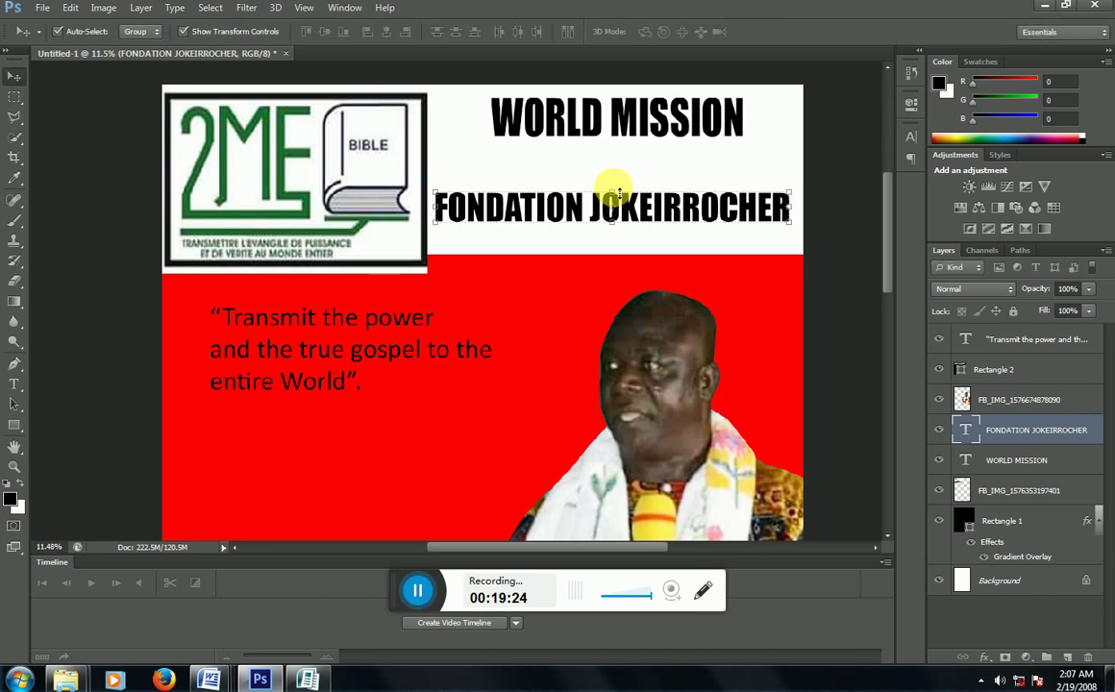
{"action": "left_click", "coordinate": [15, 385]}
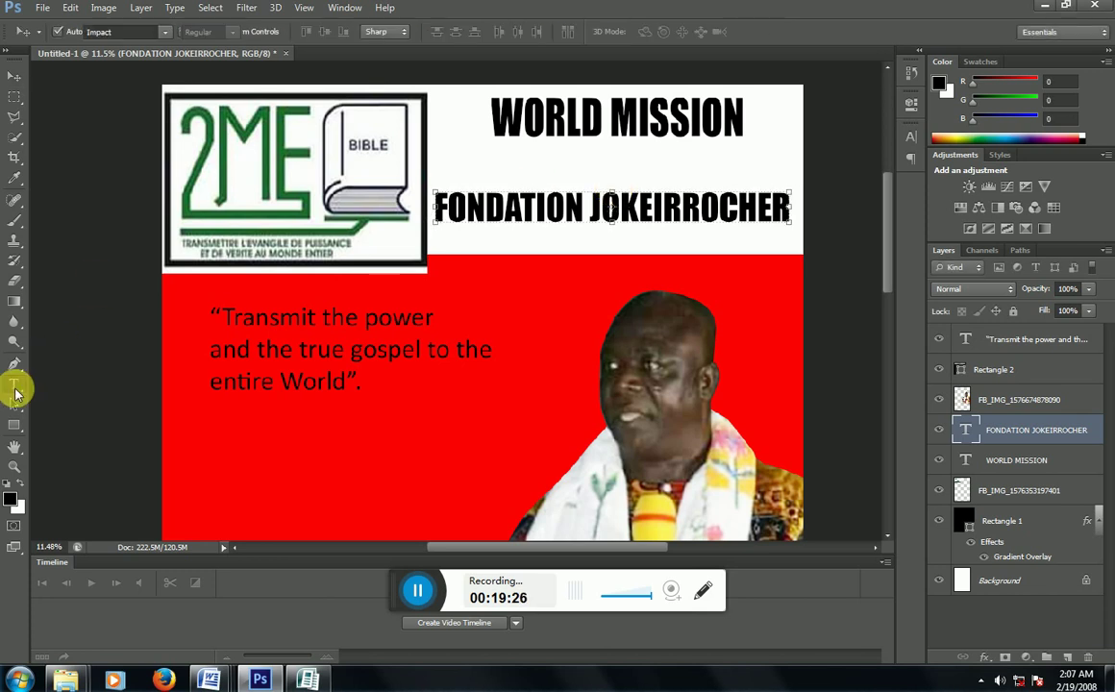
Step: Type EVANGELICO between the two titles and set its tracking to 200
{"action": "left_click", "coordinate": [486, 171]}
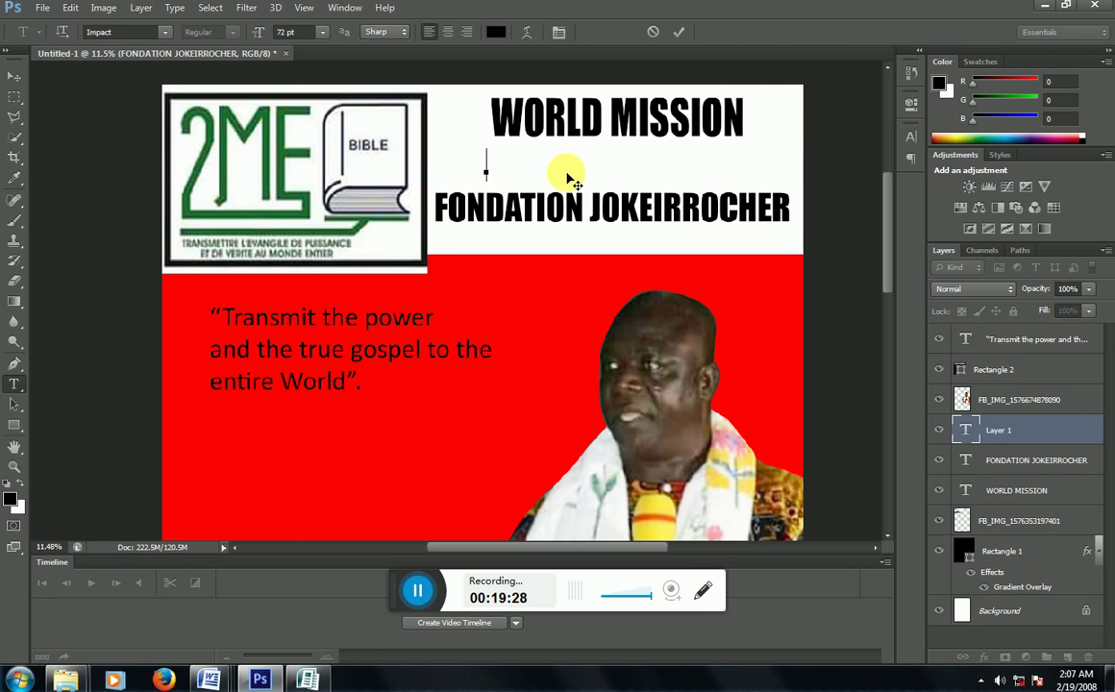
{"action": "type", "text": "EV"}
{"action": "type", "text": "A"}
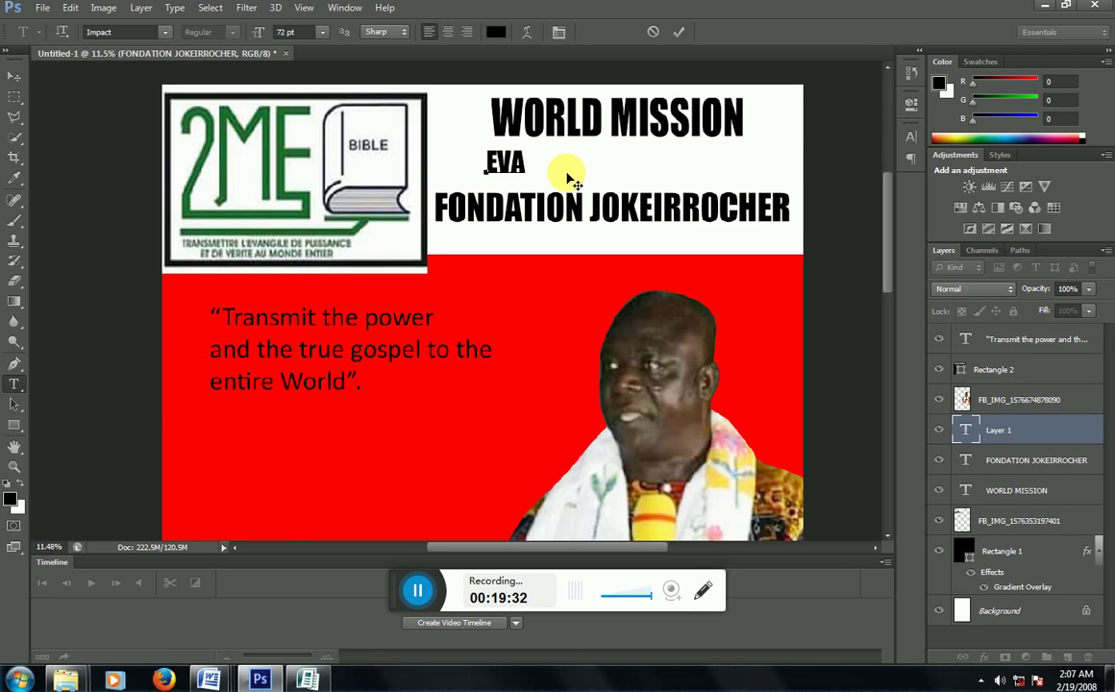
{"action": "type", "text": "NGELICO"}
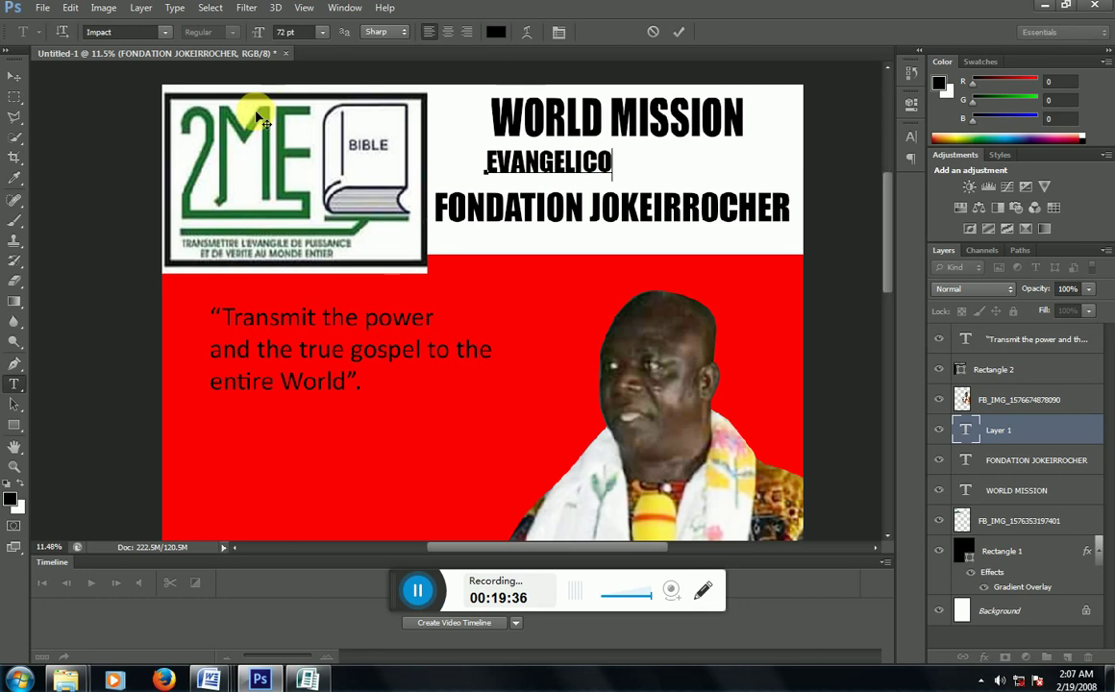
{"action": "key", "text": "ctrl+a"}
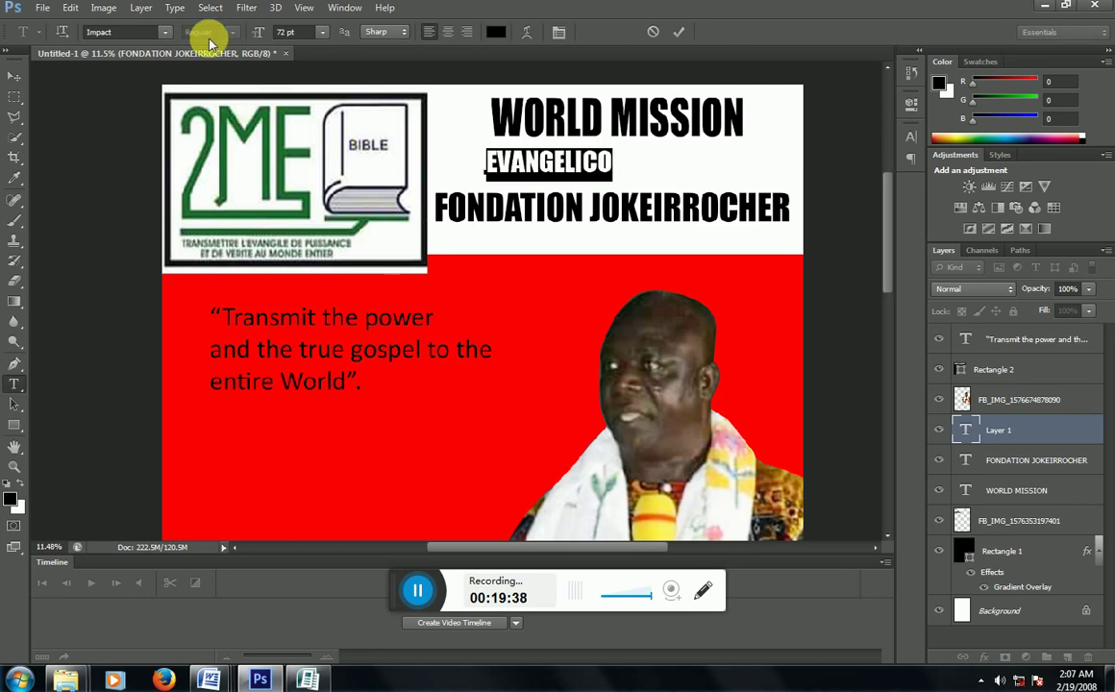
{"action": "left_click", "coordinate": [559, 32]}
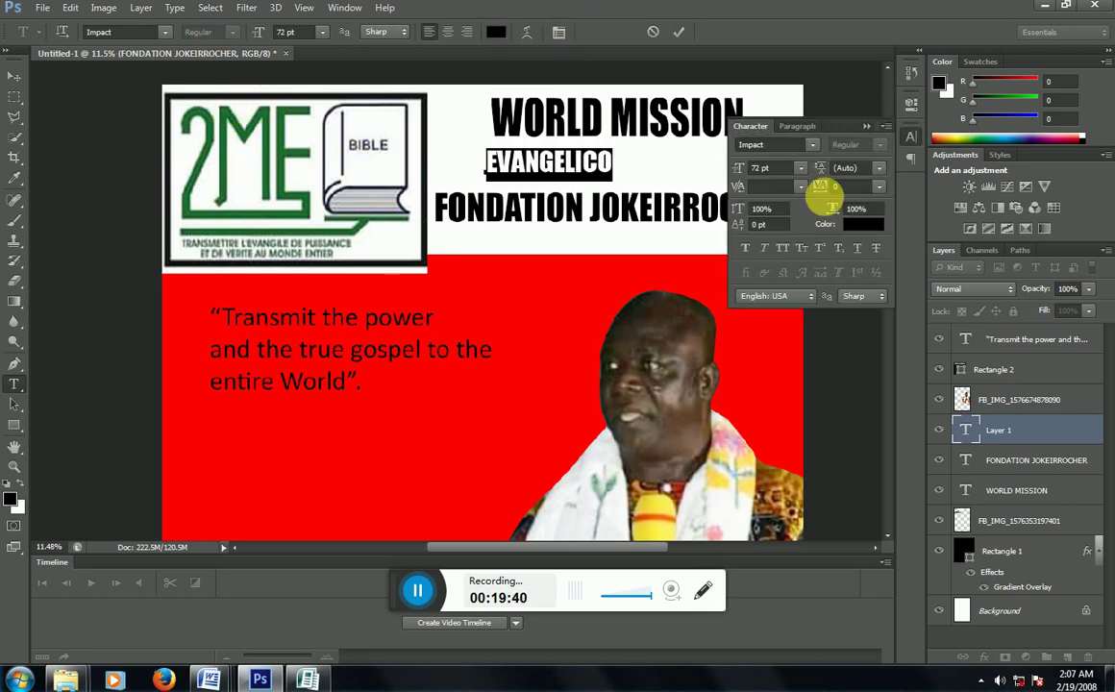
{"action": "left_click", "coordinate": [858, 209]}
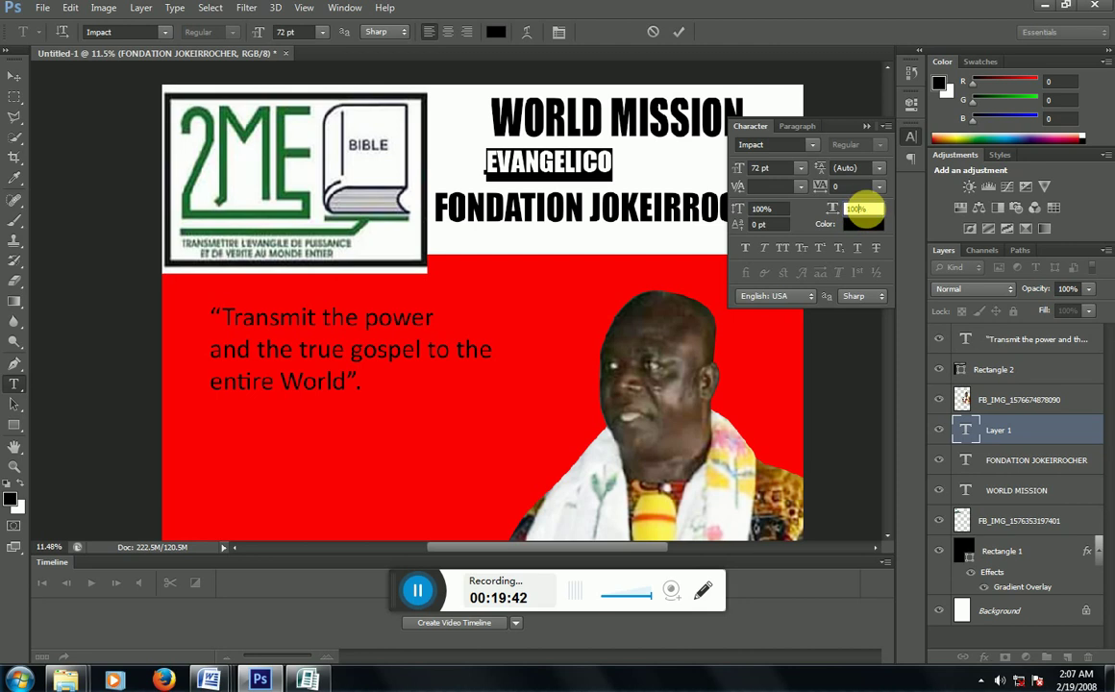
{"action": "left_click", "coordinate": [885, 186]}
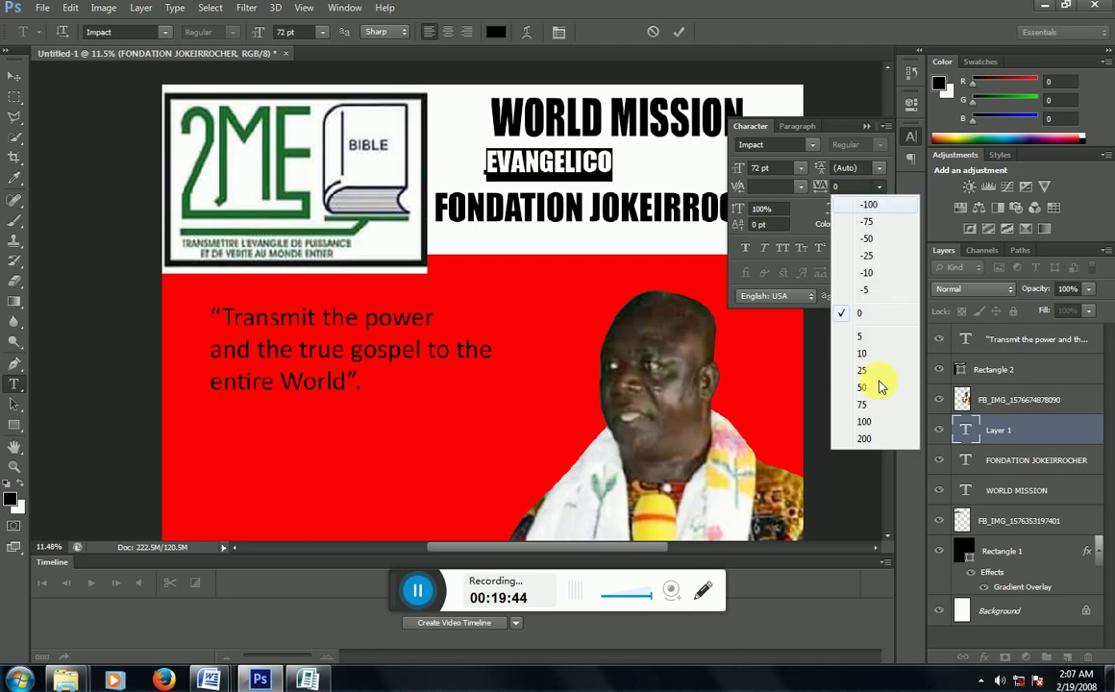
{"action": "left_click", "coordinate": [871, 438]}
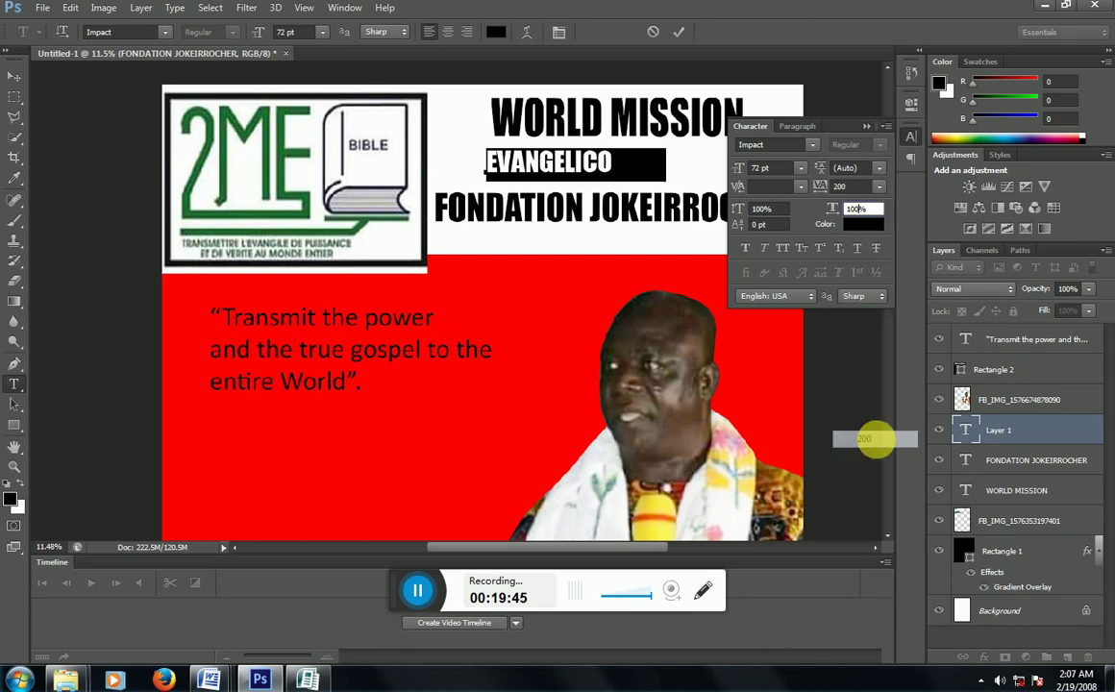
Step: Increase EVANGELICO's tracking through 400 and 600 to 800, then commit it
{"action": "left_click", "coordinate": [830, 189]}
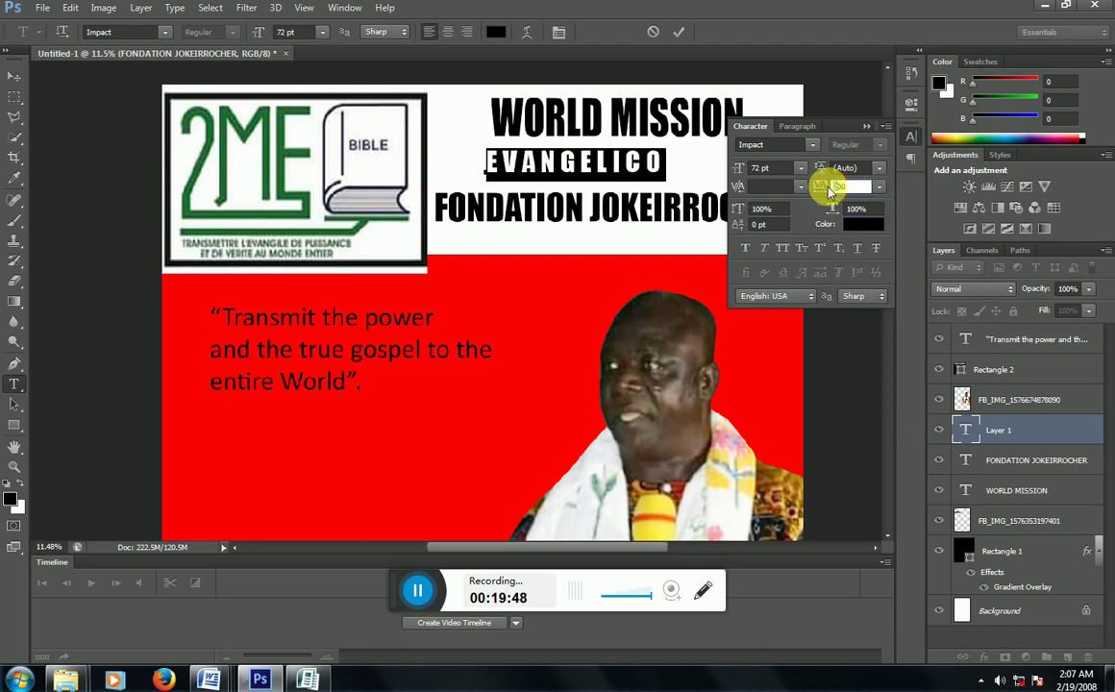
{"action": "type", "text": "400"}
{"action": "key", "text": "Return"}
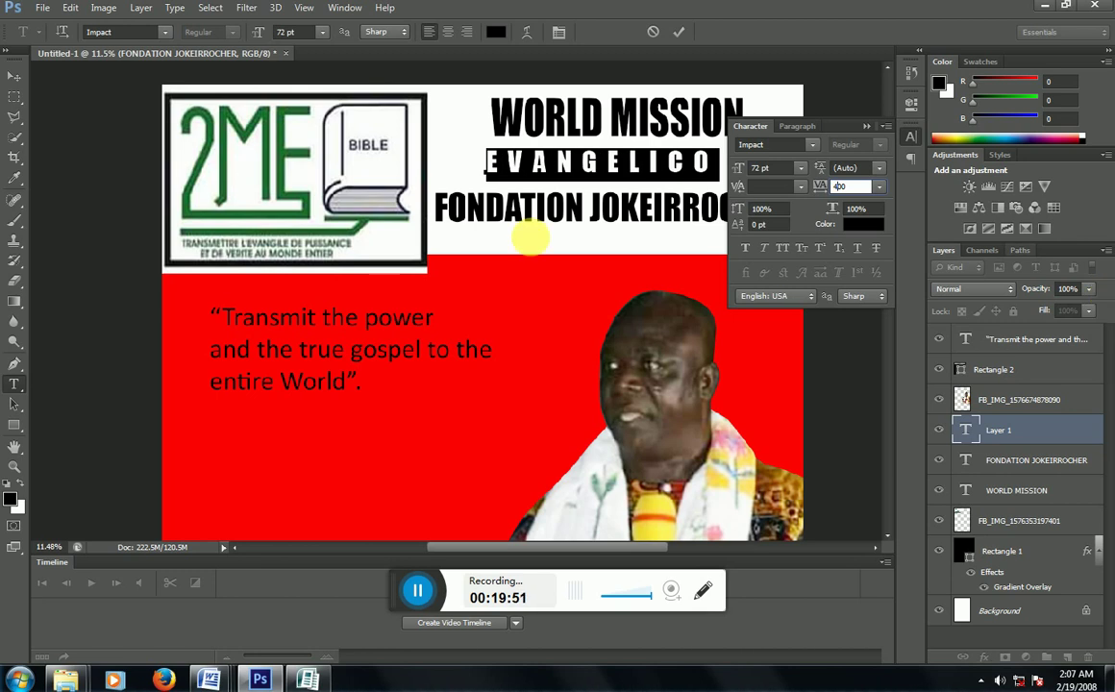
{"action": "left_click_drag", "start_coordinate": [511, 555], "coordinate": [545, 556]}
{"action": "left_click", "coordinate": [843, 186]}
{"action": "left_click", "coordinate": [838, 187]}
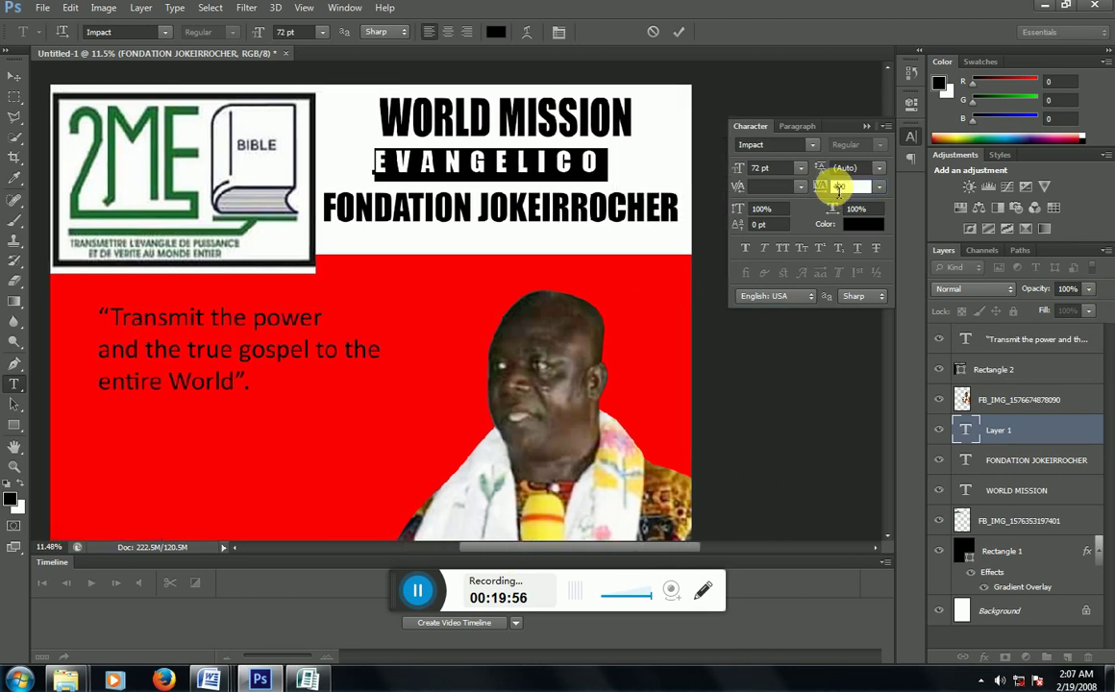
{"action": "type", "text": "600"}
{"action": "key", "text": "Return"}
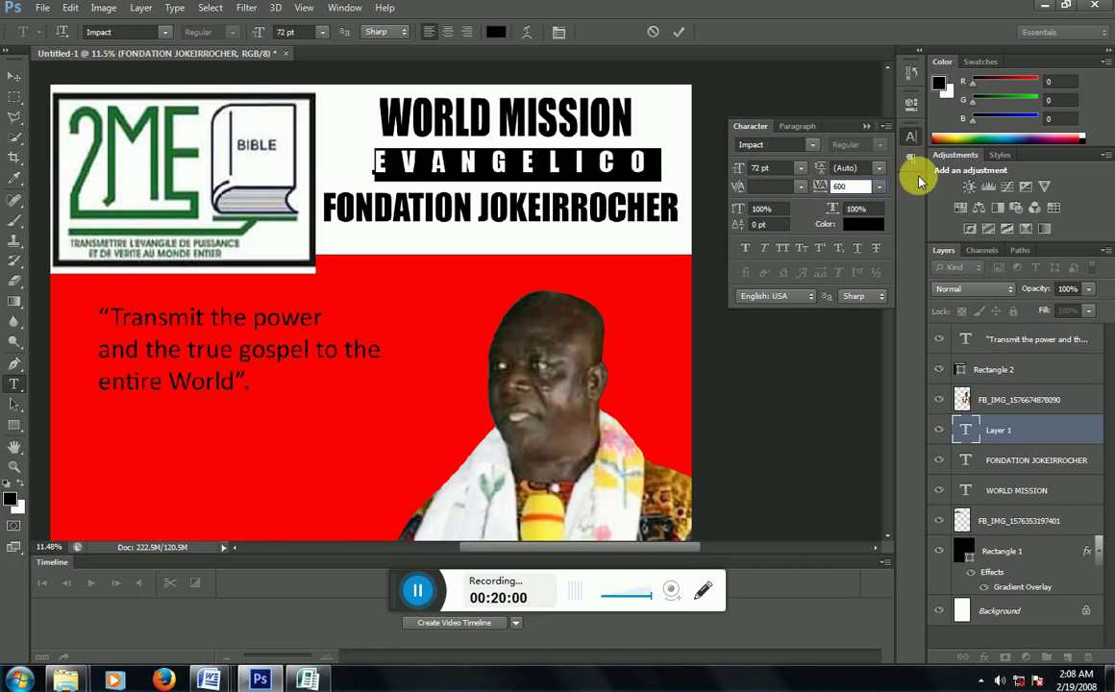
{"action": "type", "text": "800"}
{"action": "key", "text": "Return"}
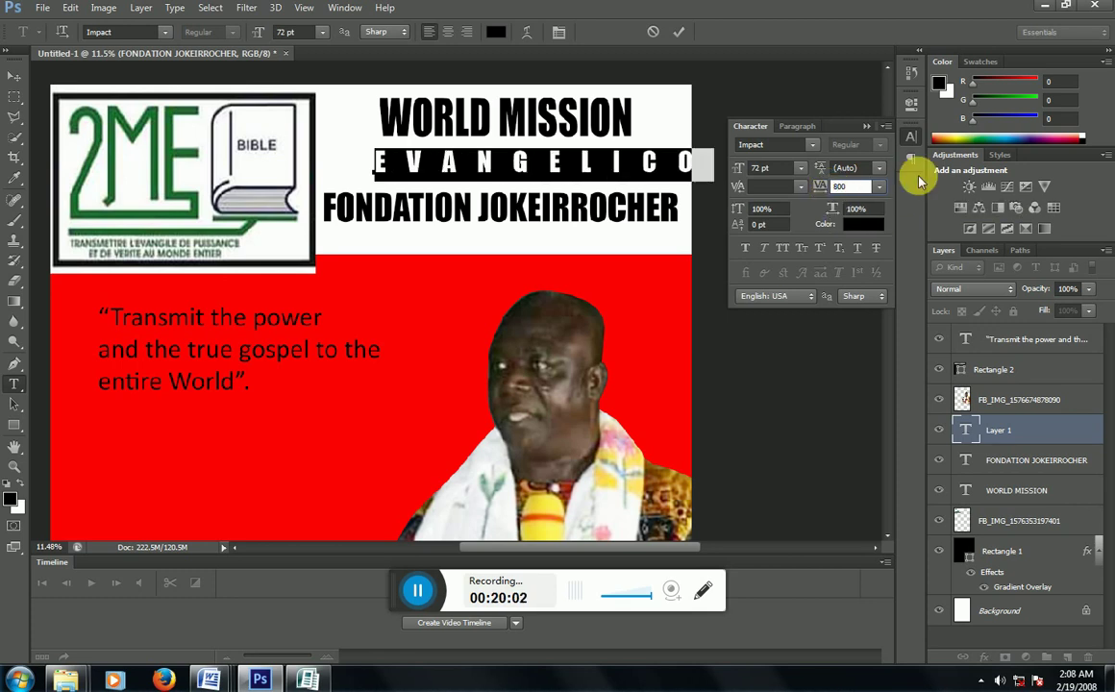
{"action": "left_click", "coordinate": [12, 77]}
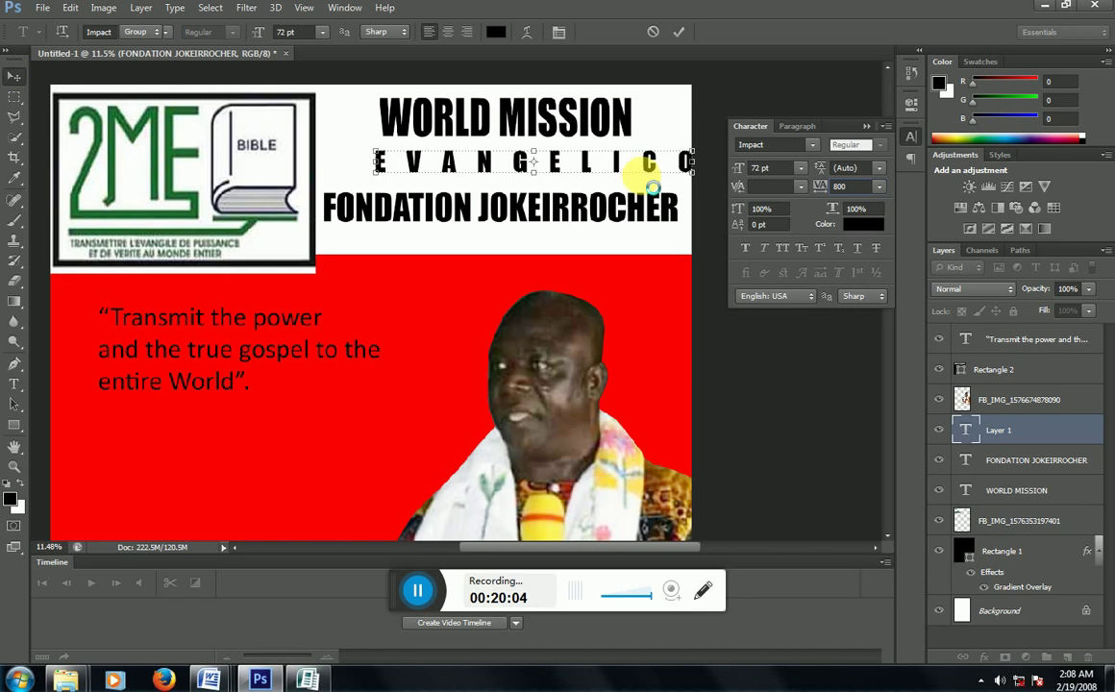
Step: Centre EVANGELICO, nudge WORLD MISSION and EVANGELICO down and FONDATION JOKEIRROCHER up
{"action": "left_click_drag", "start_coordinate": [634, 162], "coordinate": [589, 169]}
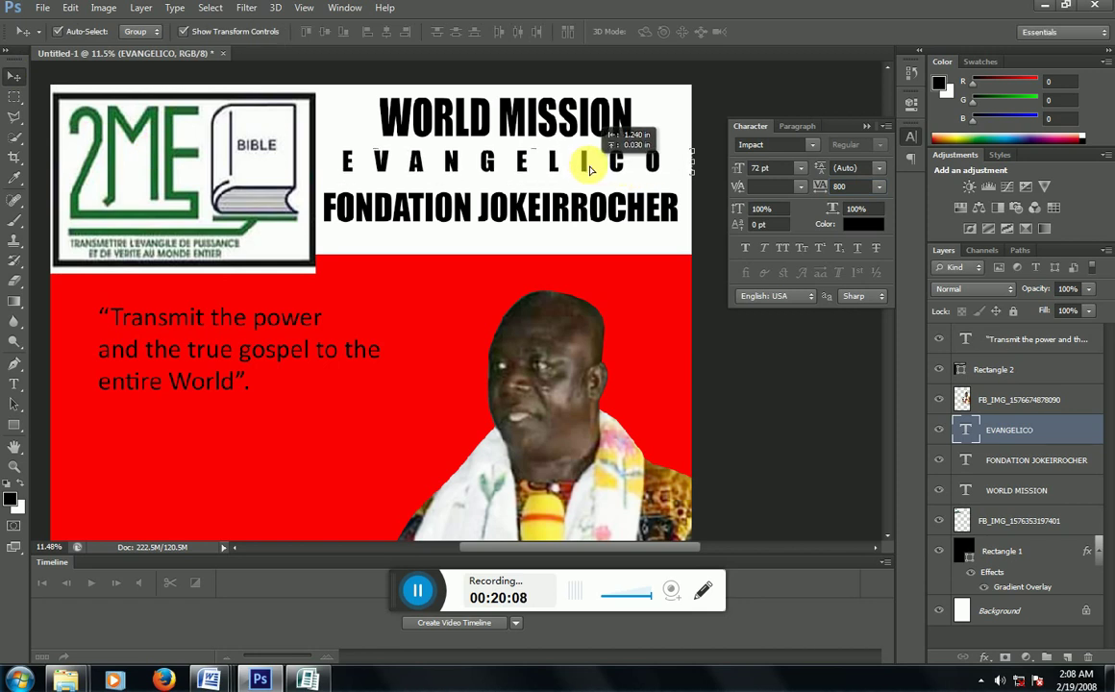
{"action": "left_click_drag", "start_coordinate": [590, 170], "coordinate": [589, 170]}
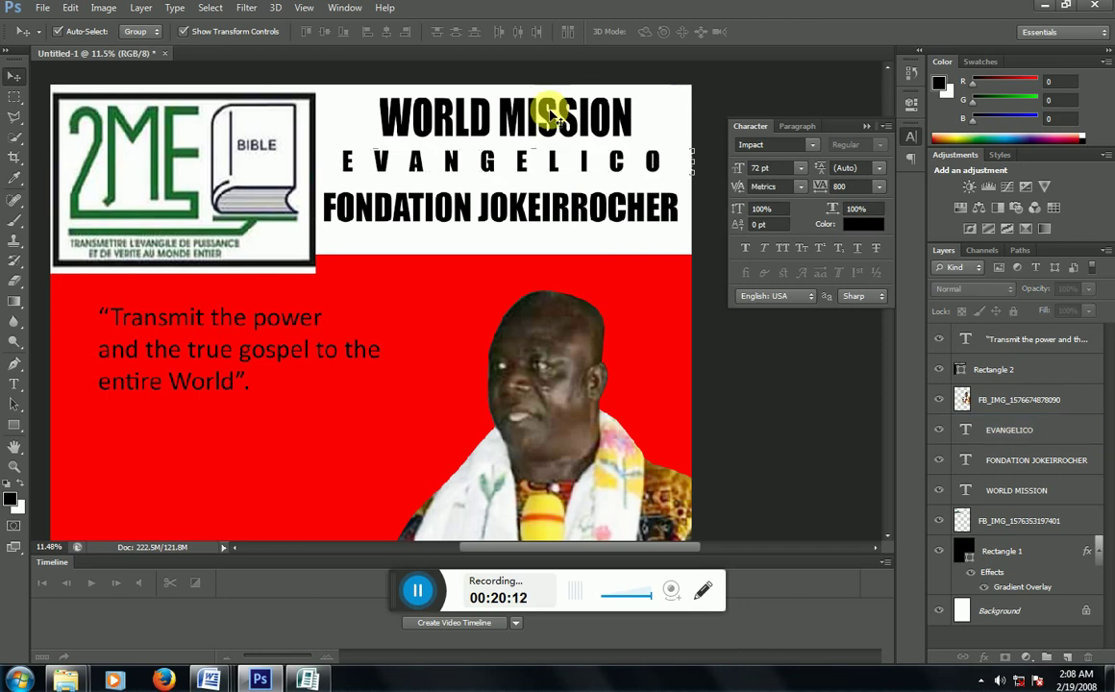
{"action": "left_click_drag", "start_coordinate": [553, 113], "coordinate": [551, 125]}
{"action": "left_click", "coordinate": [568, 162]}
{"action": "left_click_drag", "start_coordinate": [562, 173], "coordinate": [563, 180]}
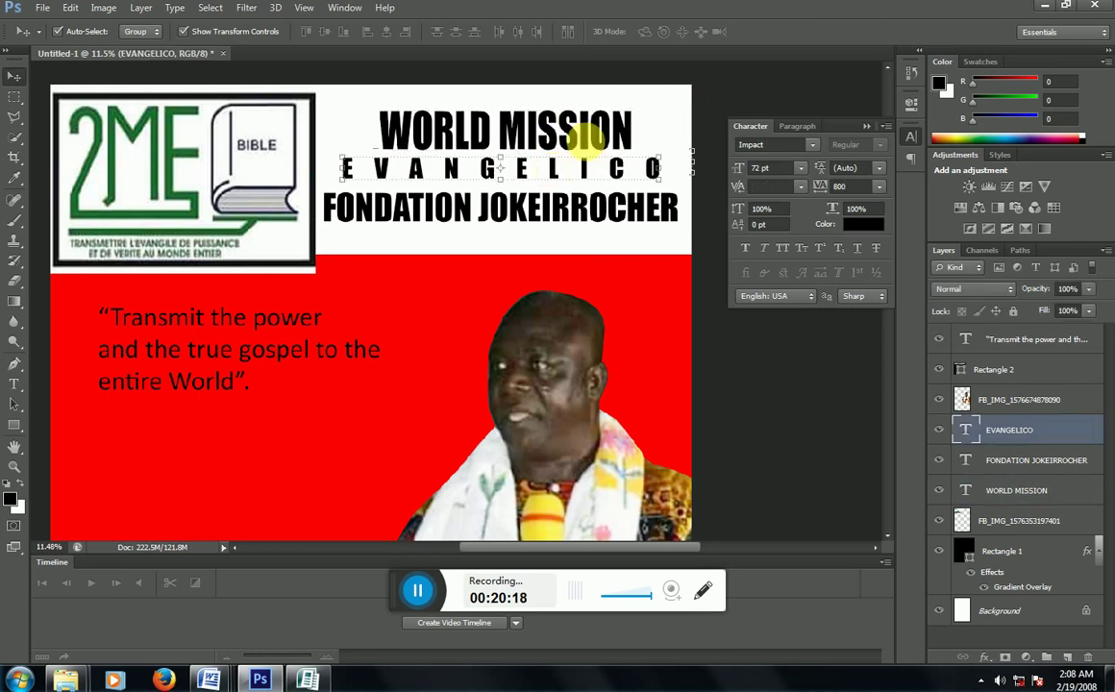
{"action": "left_click", "coordinate": [723, 322]}
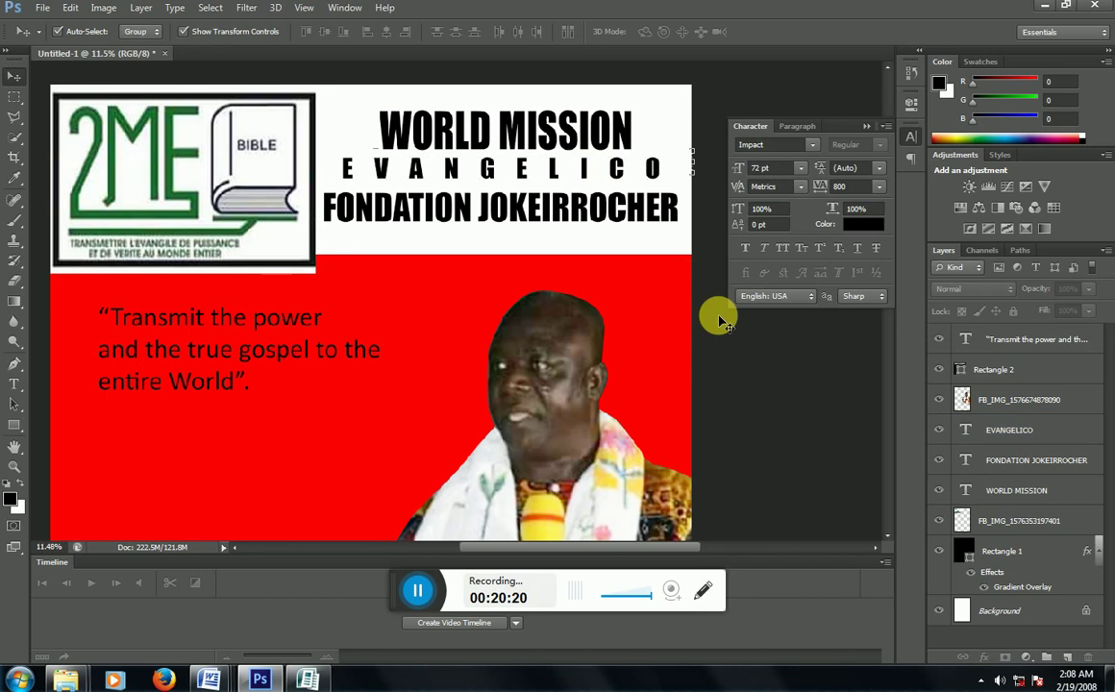
{"action": "left_click", "coordinate": [595, 219]}
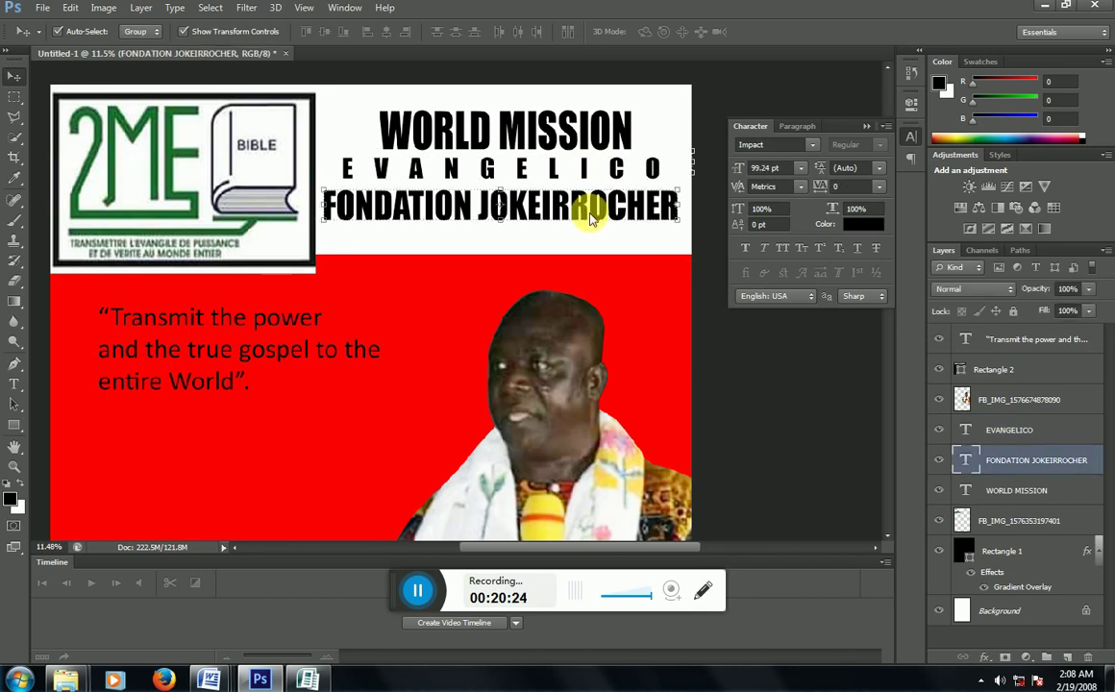
{"action": "left_click_drag", "start_coordinate": [592, 219], "coordinate": [590, 215]}
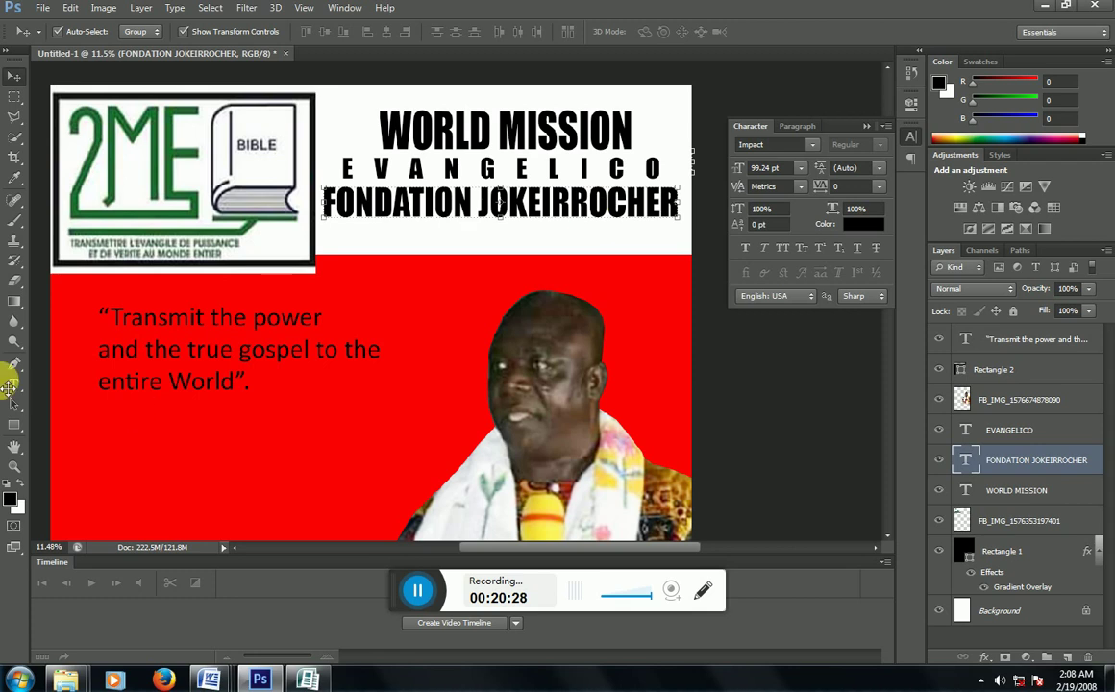
{"action": "left_click", "coordinate": [11, 385]}
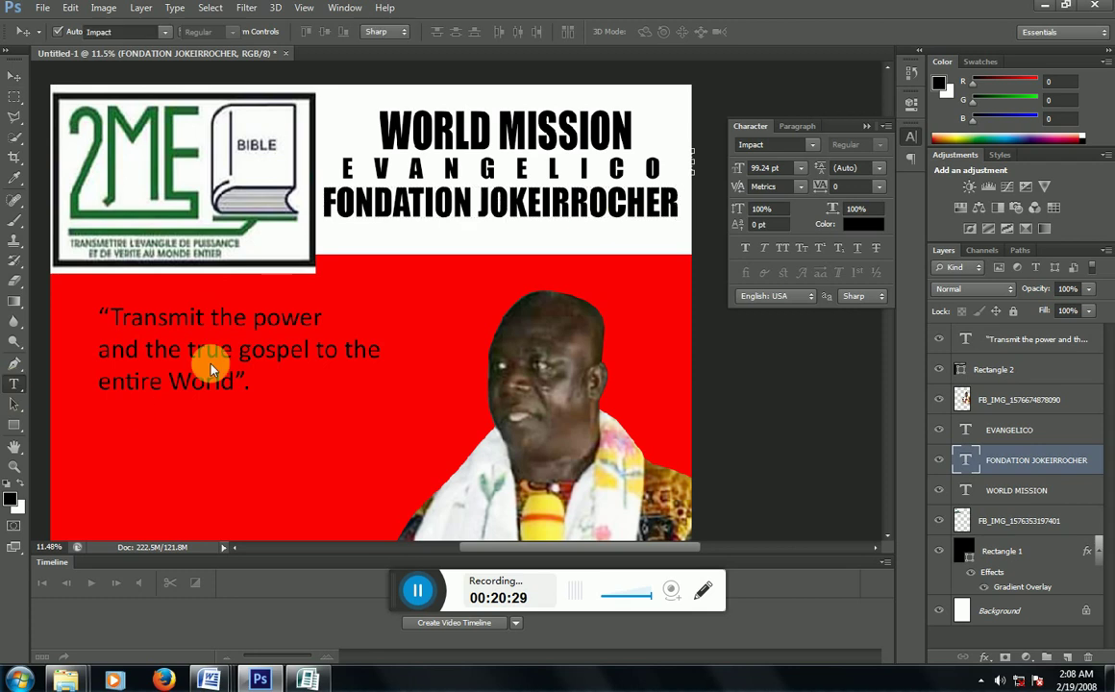
Step: Type FROM COTE D on a new line below FONDATION JOKEIRROCHER
{"action": "left_click", "coordinate": [375, 242]}
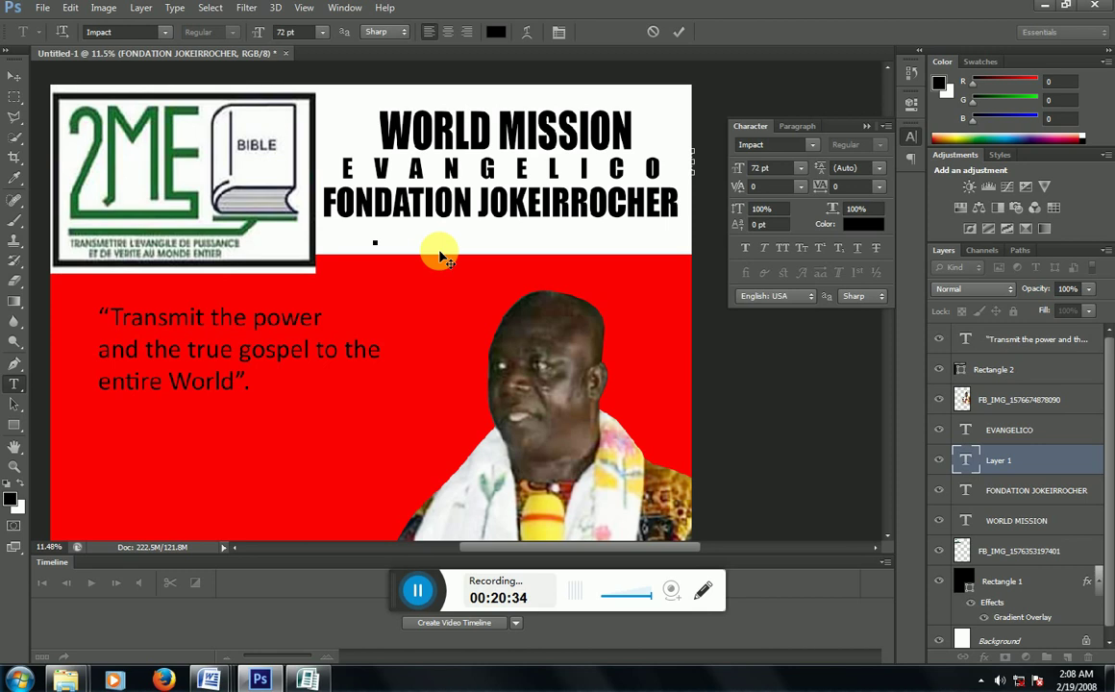
{"action": "type", "text": "FROM COT"}
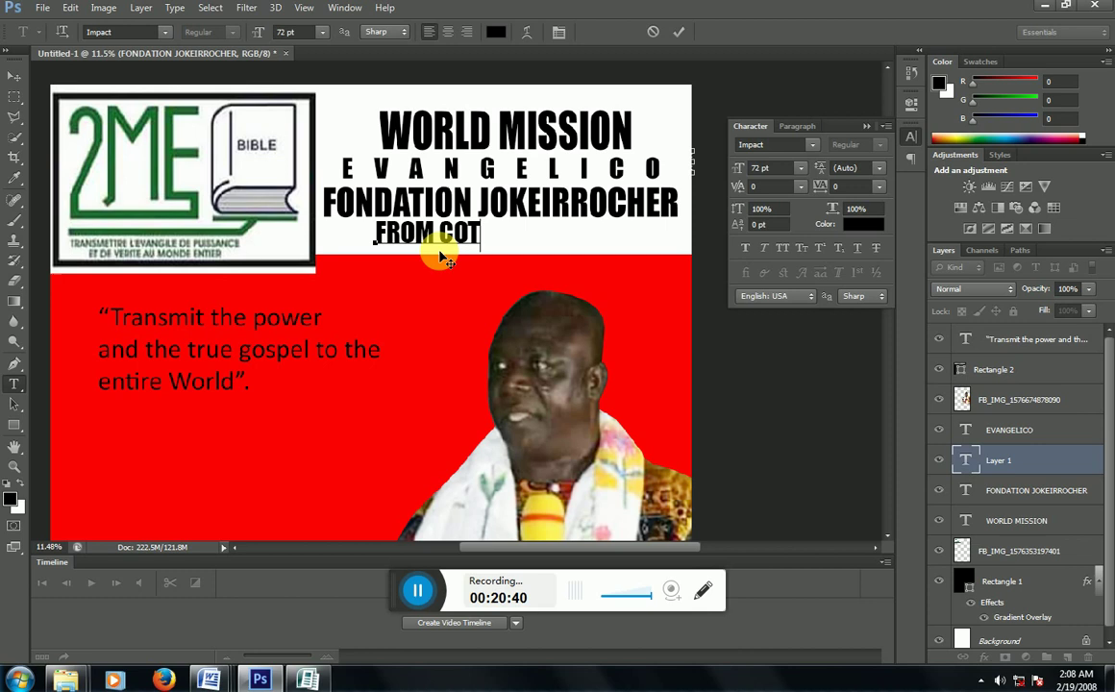
{"action": "type", "text": "E"}
{"action": "type", "text": " D'IVO"}
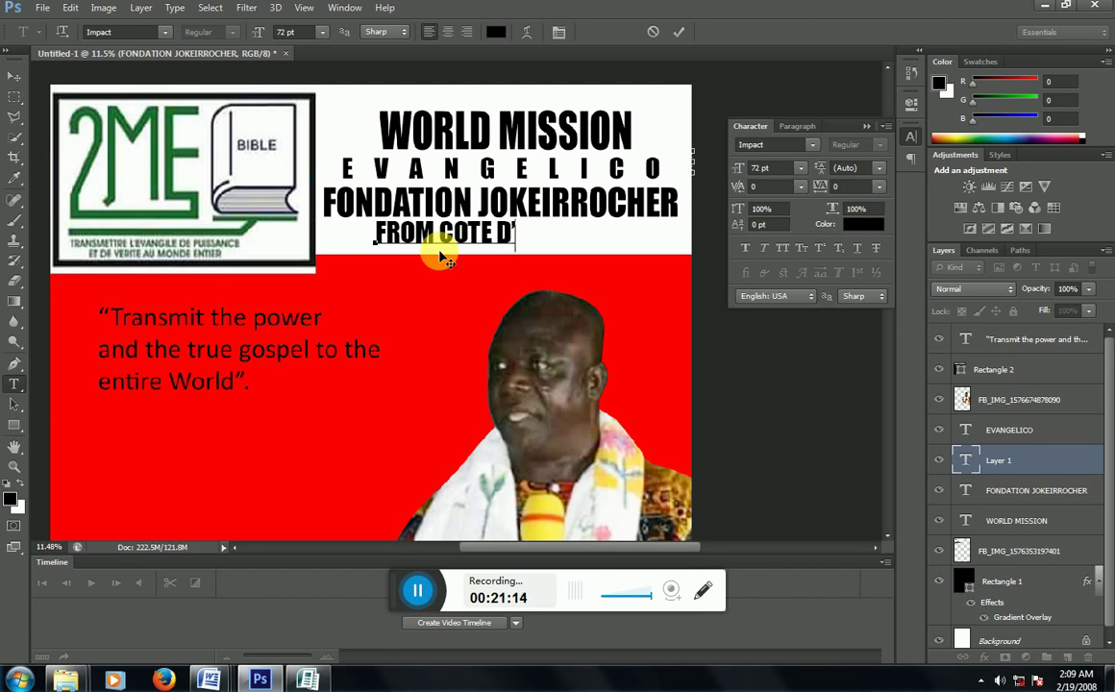
Step: Finish typing the line 'FROM COTE D'IVOIRE', correcting the typos
{"action": "type", "text": "VO"}
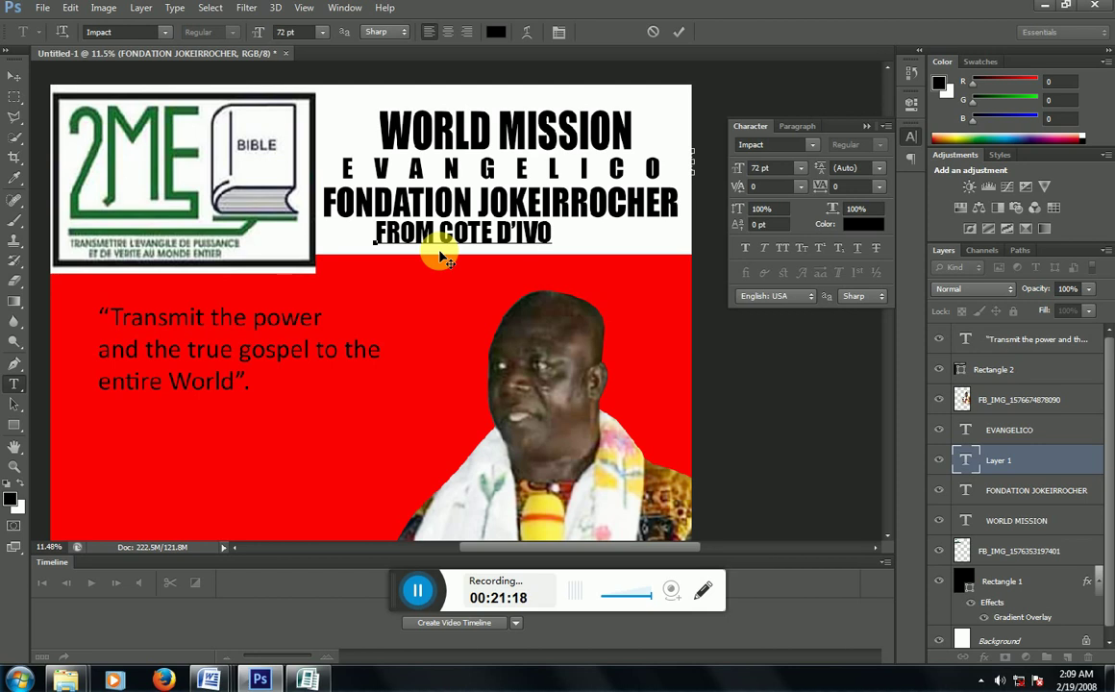
{"action": "key", "text": "BackSpace"}
{"action": "type", "text": "I"}
{"action": "key", "text": "BackSpace"}
{"action": "type", "text": "OI"}
{"action": "type", "text": "RE"}
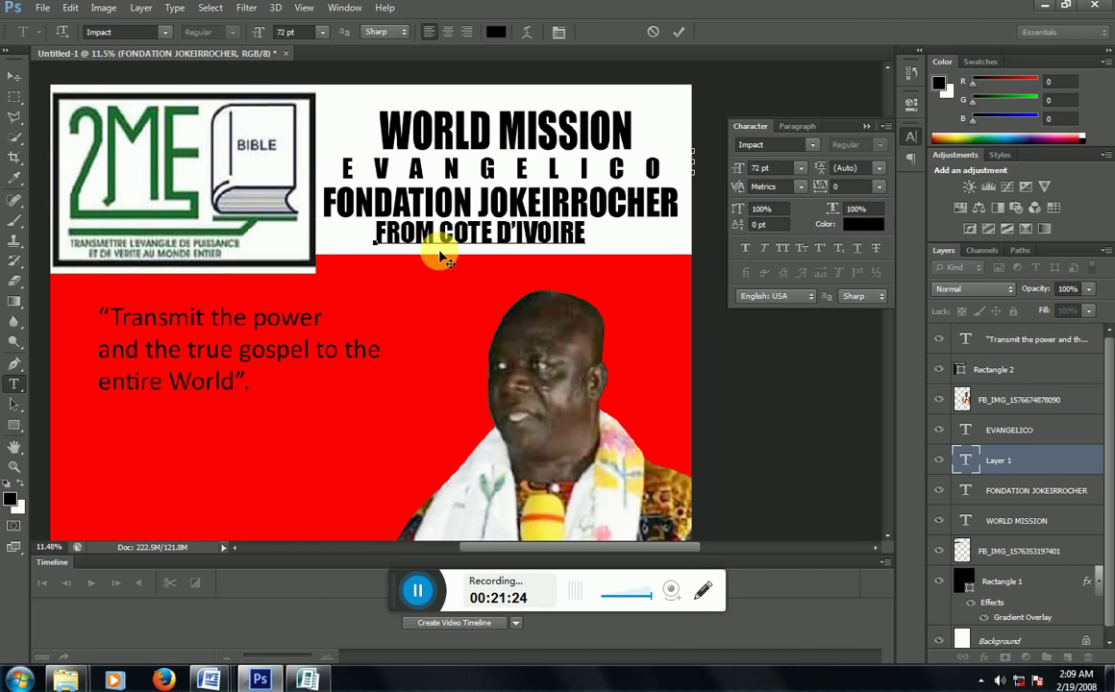
Step: Set the whole line to Calibri 60 pt Bold and nudge it slightly right
{"action": "key", "text": "ctrl+a"}
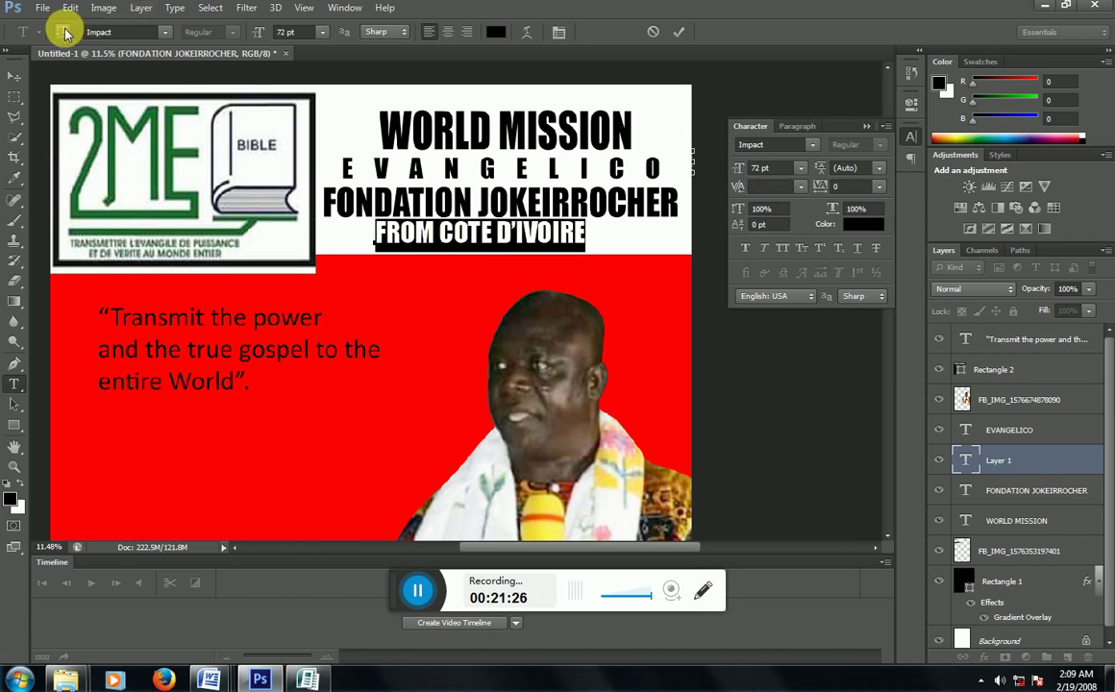
{"action": "type", "text": "Calibri"}
{"action": "key", "text": "Return"}
{"action": "left_click", "coordinate": [322, 33]}
{"action": "left_click", "coordinate": [318, 279]}
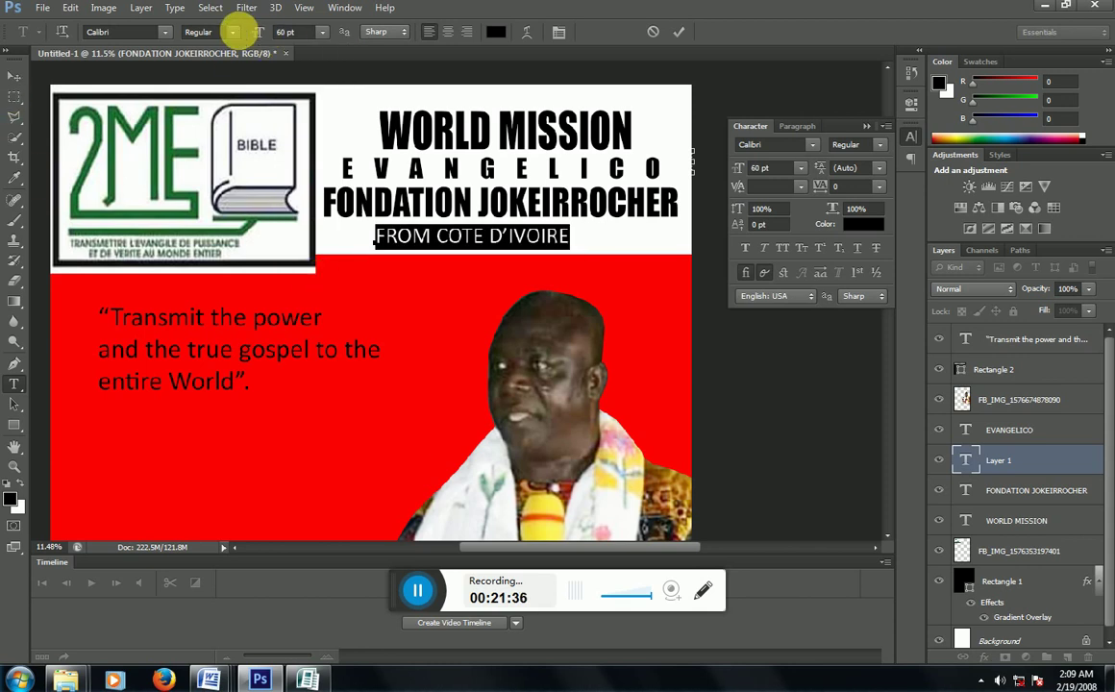
{"action": "left_click", "coordinate": [237, 33]}
{"action": "left_click", "coordinate": [228, 73]}
{"action": "left_click", "coordinate": [13, 75]}
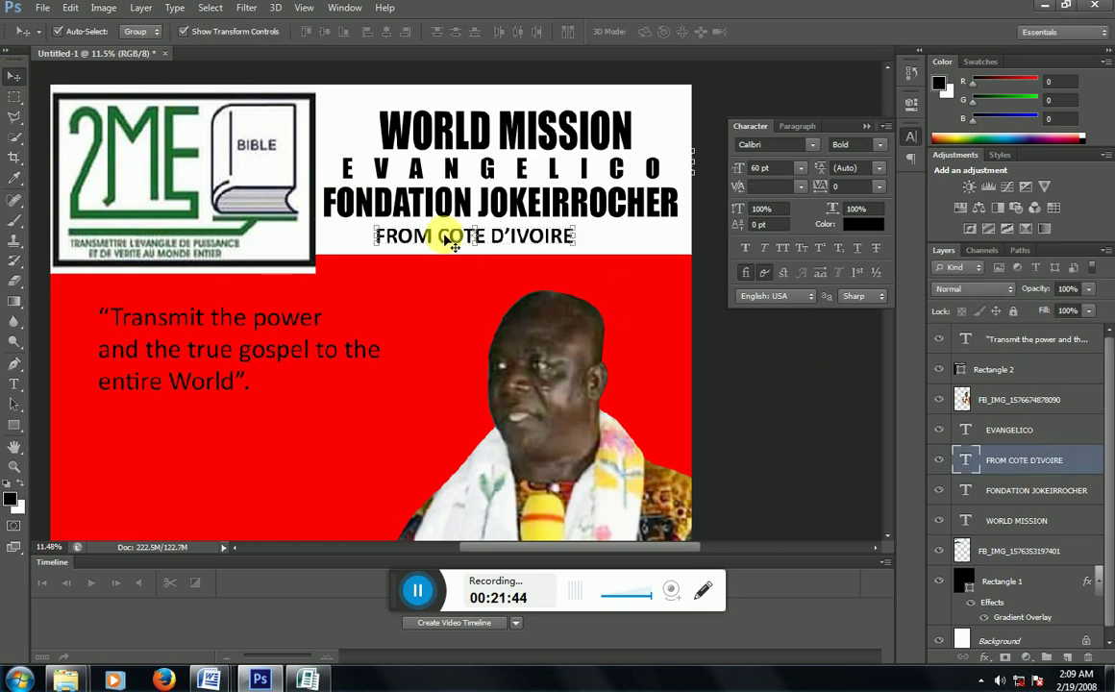
{"action": "left_click_drag", "start_coordinate": [447, 240], "coordinate": [453, 240]}
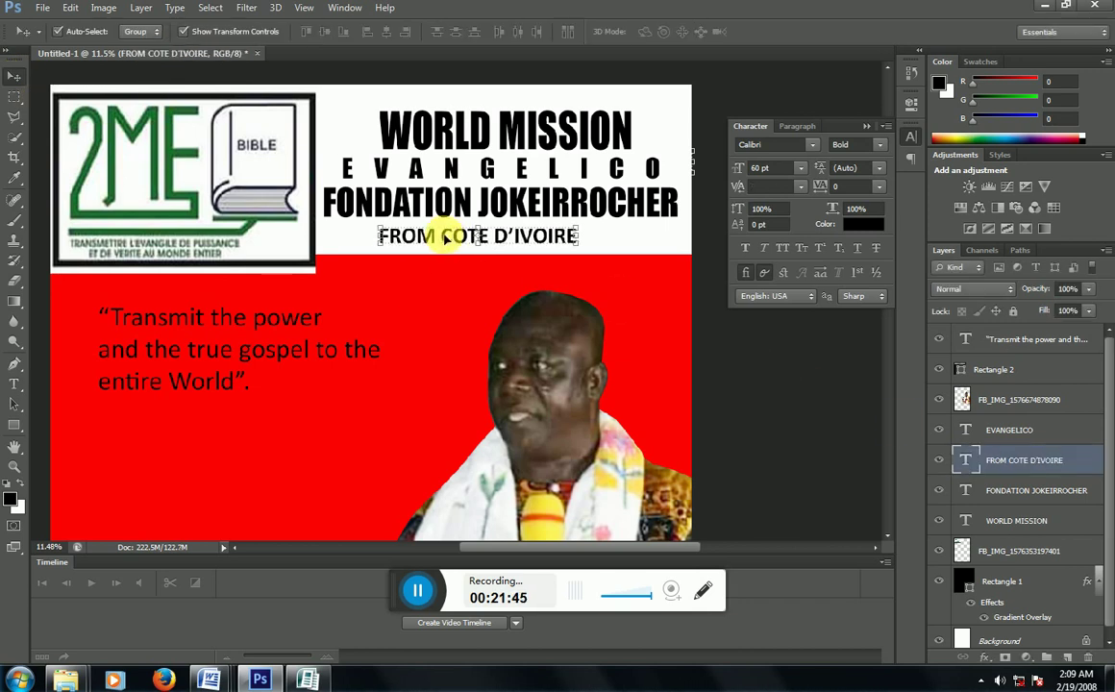
{"action": "left_click", "coordinate": [816, 415]}
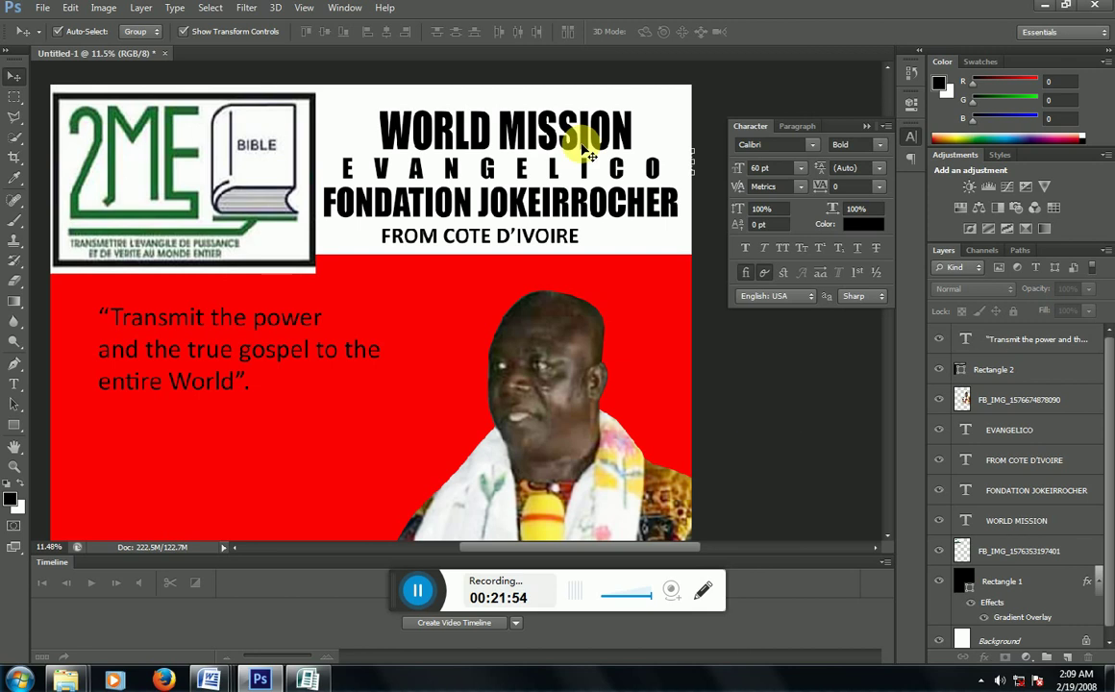
Step: Give the WORLD MISSION heading a medium blue Color Overlay
{"action": "left_click", "coordinate": [584, 138]}
{"action": "left_click", "coordinate": [982, 659]}
{"action": "left_click", "coordinate": [1025, 581]}
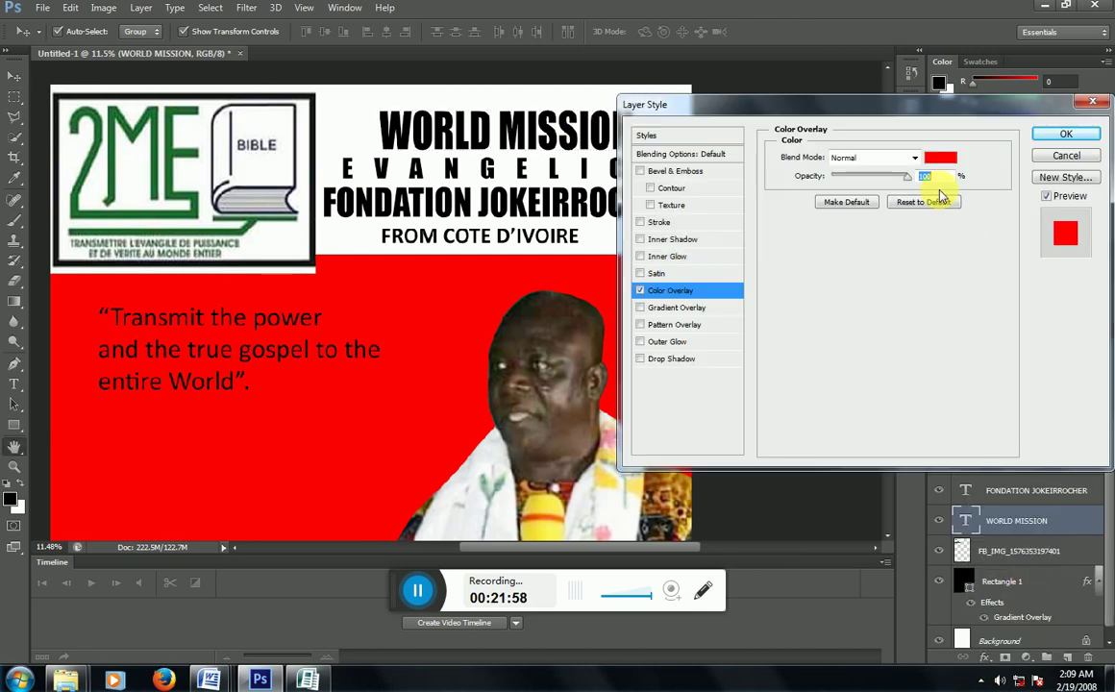
{"action": "left_click", "coordinate": [950, 159]}
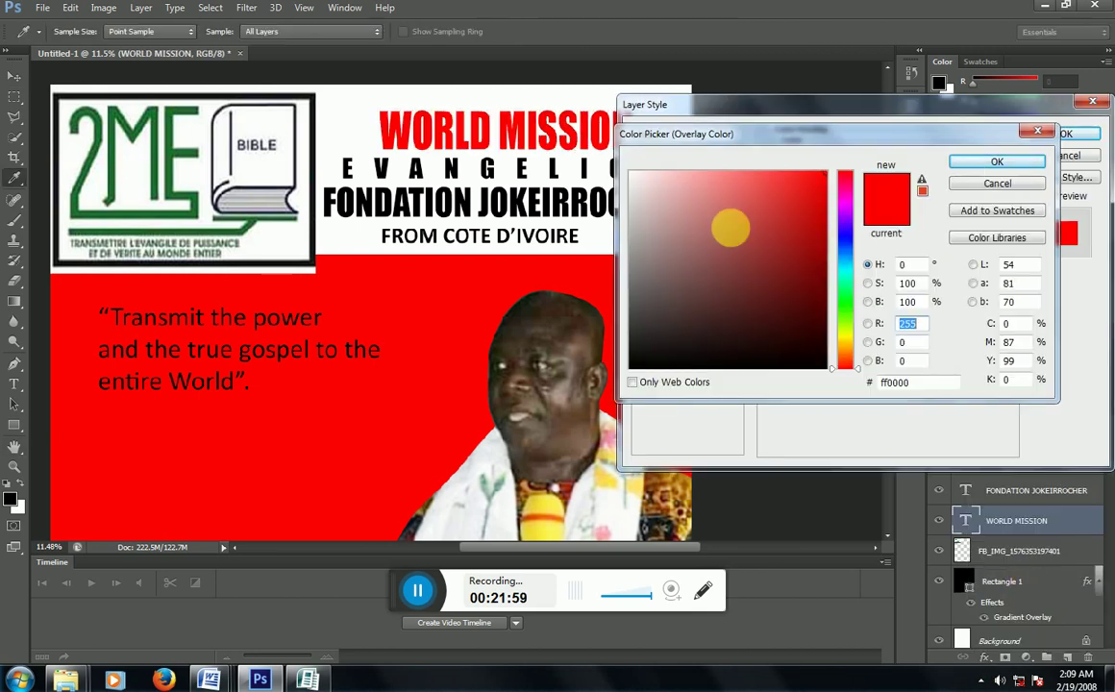
{"action": "left_click", "coordinate": [844, 242]}
{"action": "left_click", "coordinate": [823, 208]}
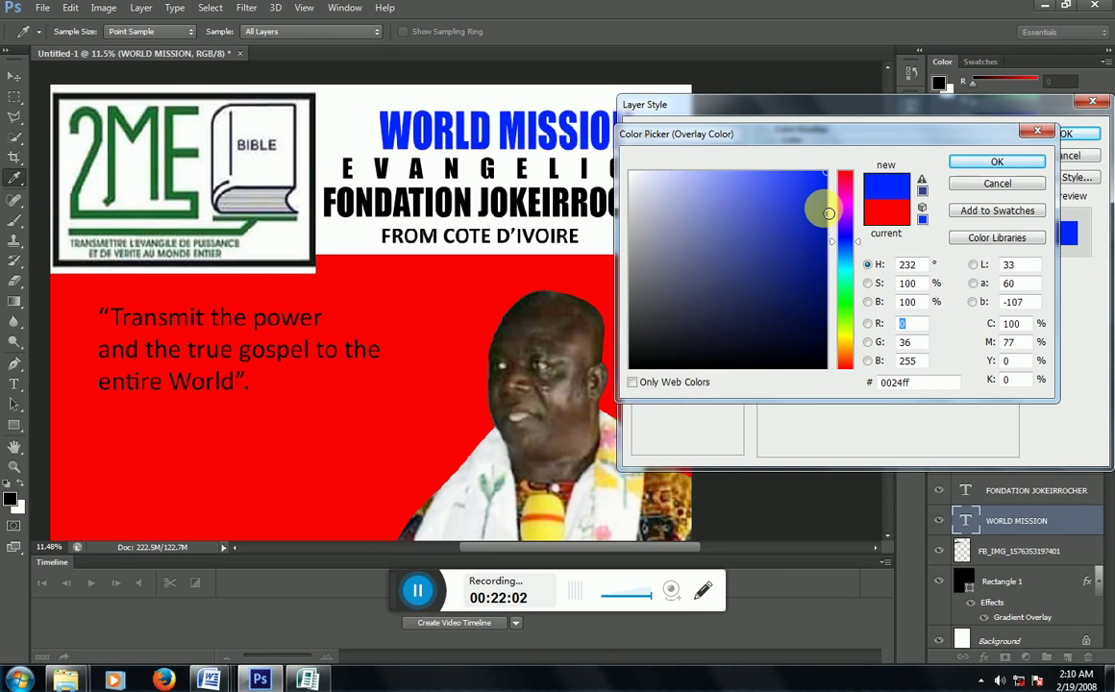
{"action": "left_click", "coordinate": [820, 235]}
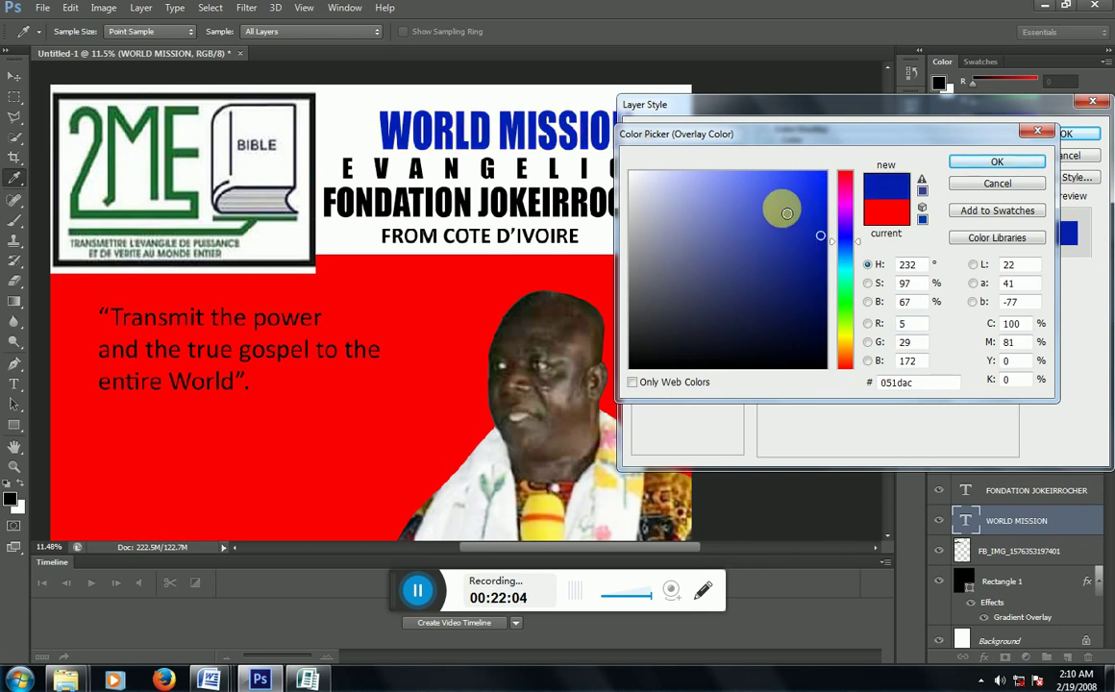
{"action": "left_click", "coordinate": [786, 212]}
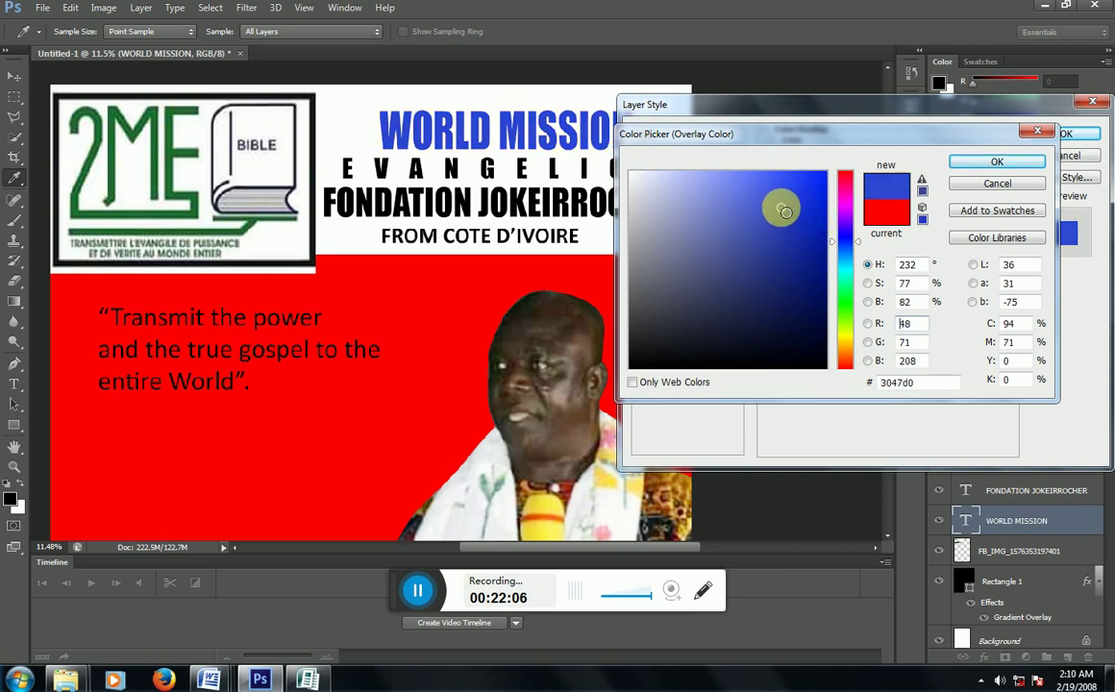
{"action": "left_click", "coordinate": [980, 162]}
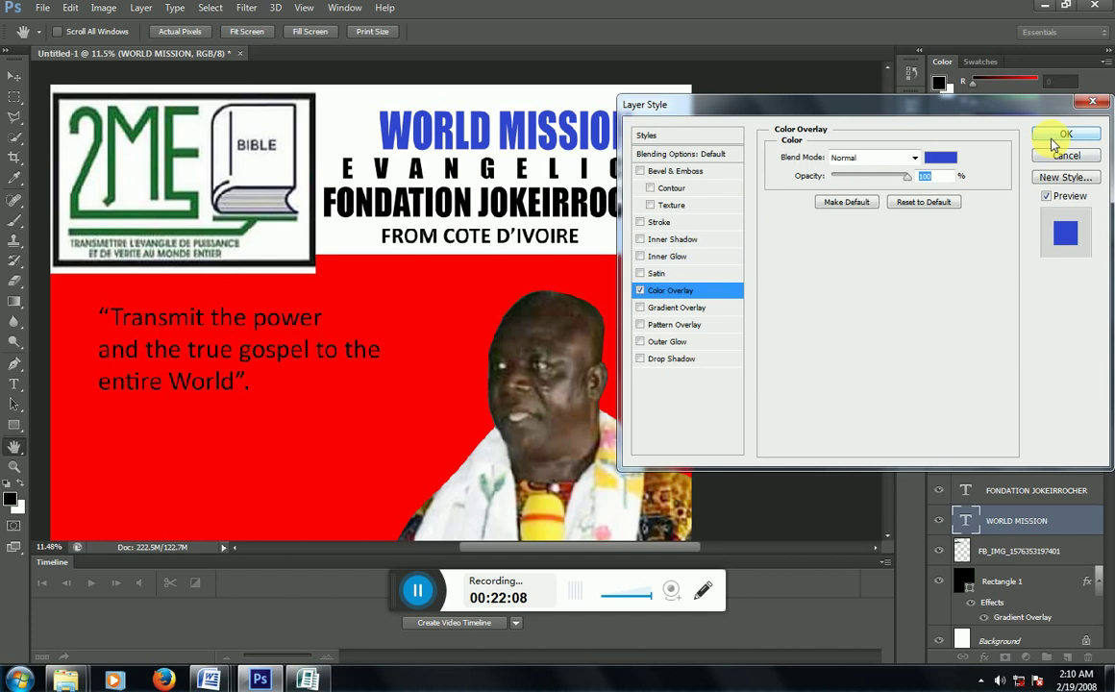
{"action": "left_click", "coordinate": [1055, 143]}
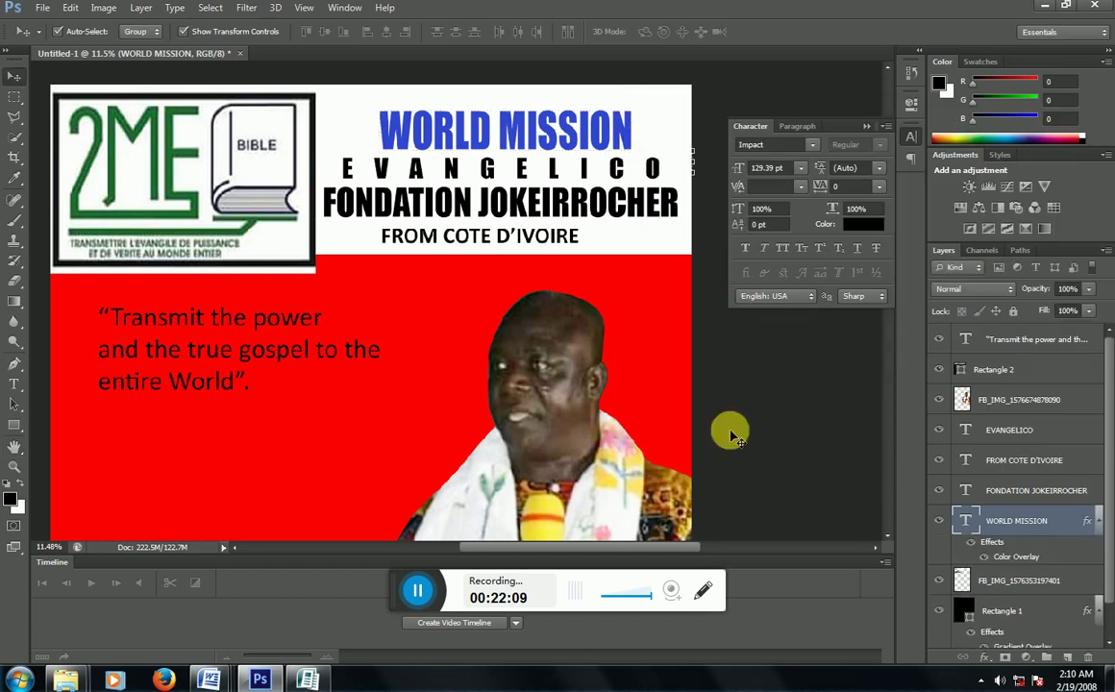
Step: Give the FONDATION JOKEIRROCHER heading a red Color Overlay
{"action": "left_click", "coordinate": [544, 197]}
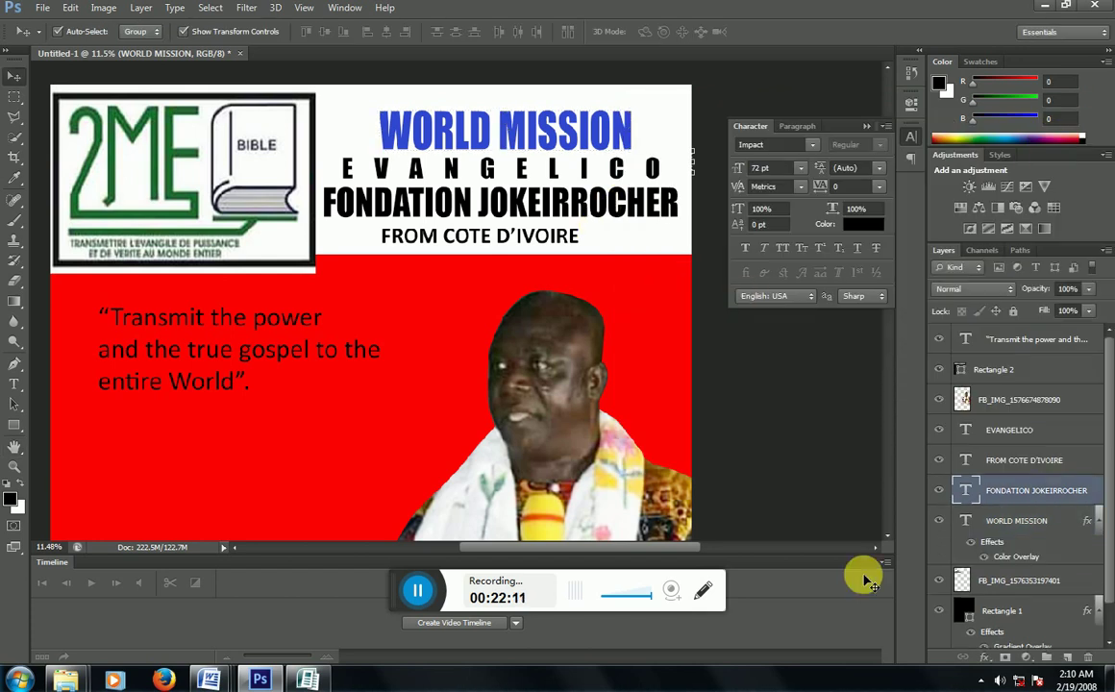
{"action": "left_click", "coordinate": [986, 658]}
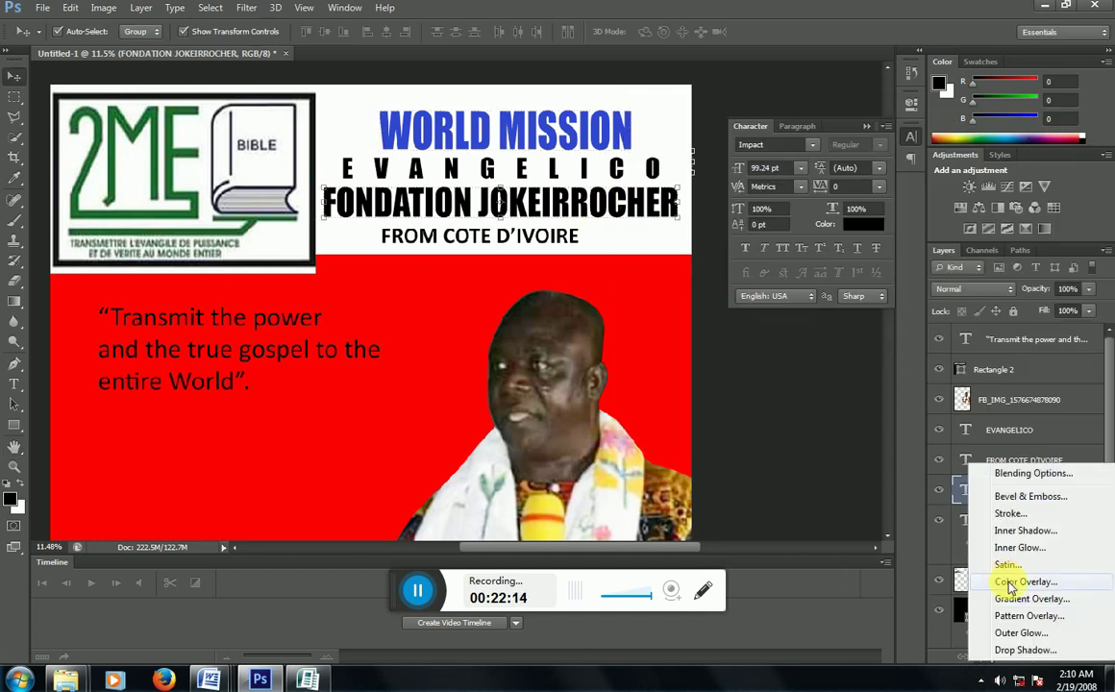
{"action": "left_click", "coordinate": [1004, 580]}
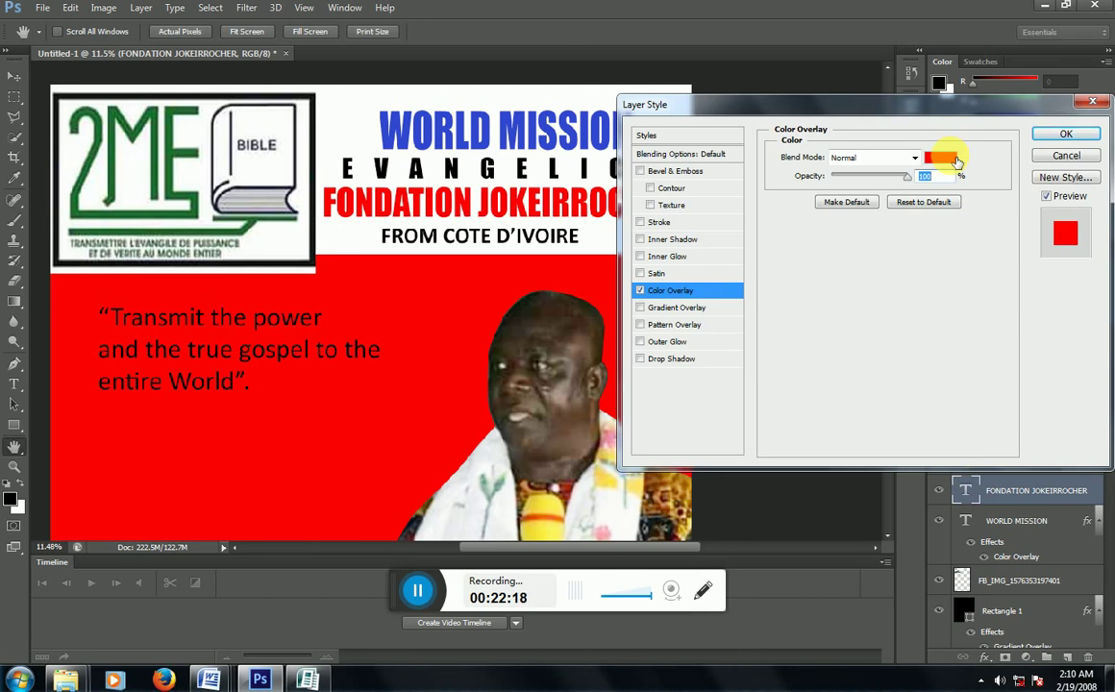
{"action": "left_click", "coordinate": [1069, 136]}
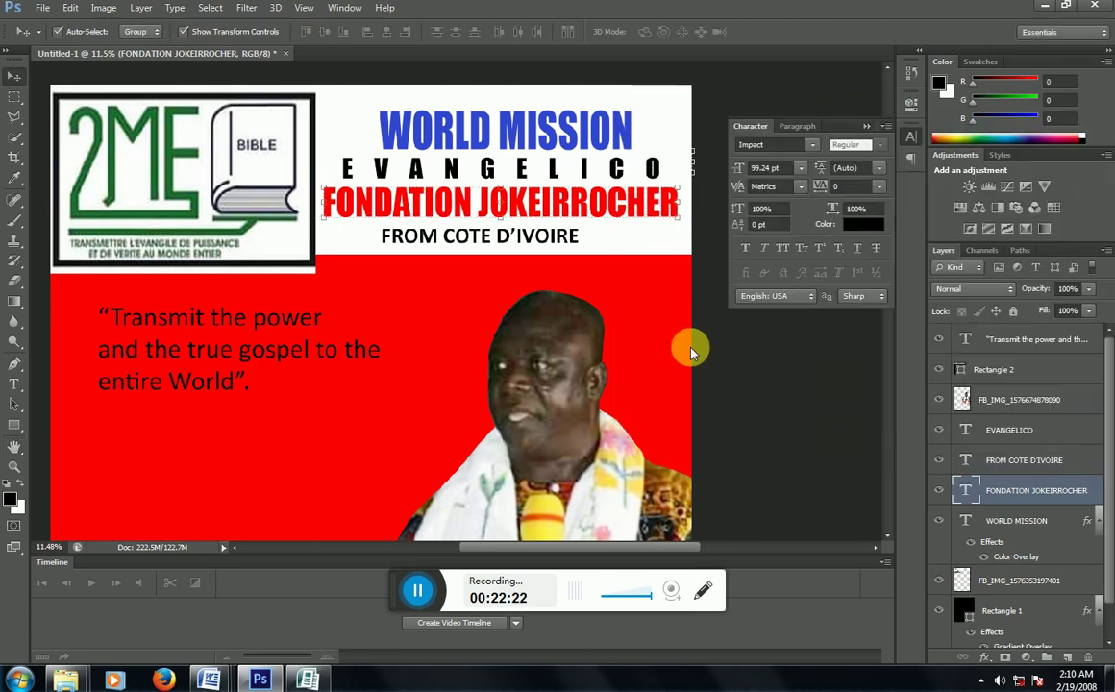
Step: Move FROM COTE D'IVOIRE further right and overlay it with green sampled from the logo
{"action": "left_click", "coordinate": [538, 245]}
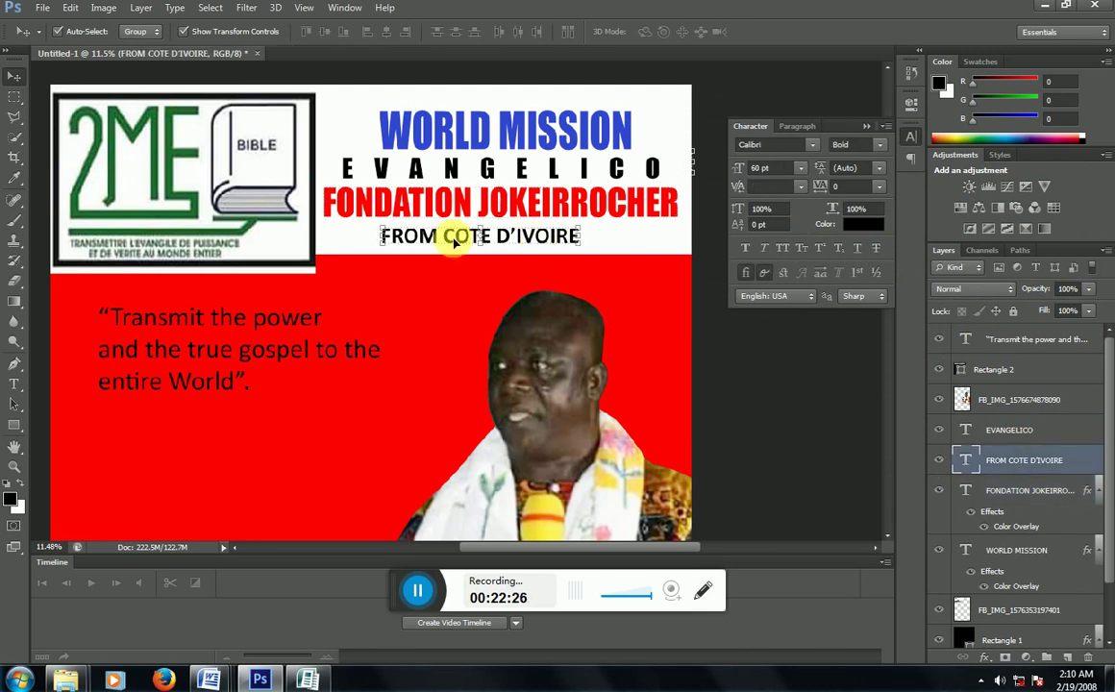
{"action": "left_click_drag", "start_coordinate": [453, 239], "coordinate": [466, 240]}
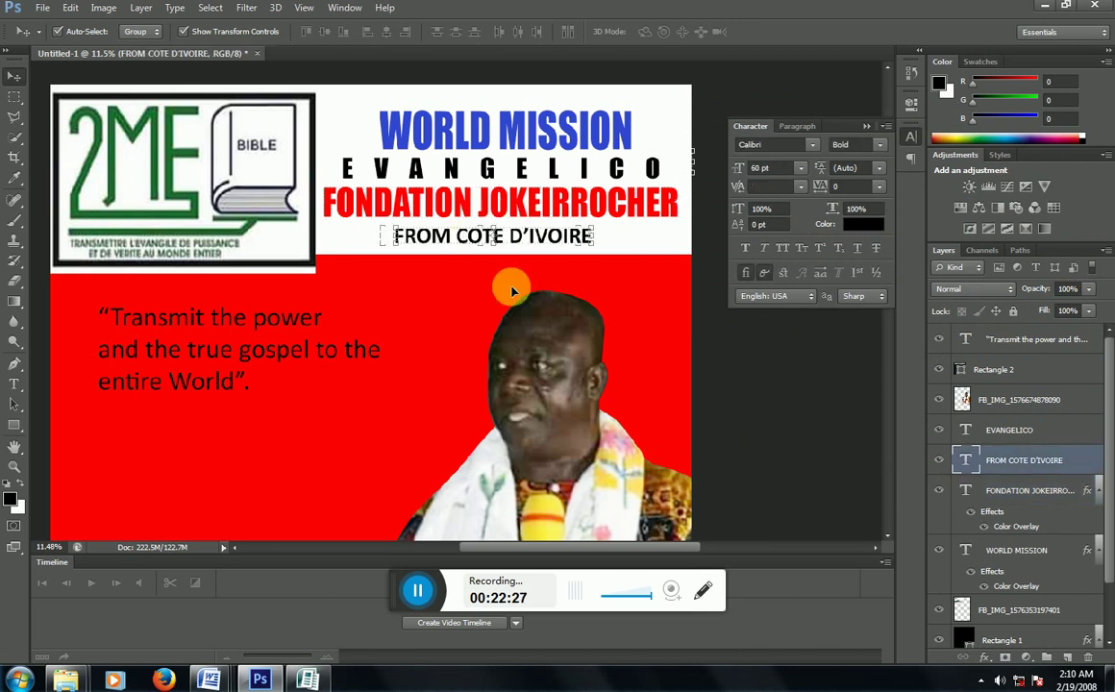
{"action": "left_click", "coordinate": [995, 661]}
{"action": "left_click", "coordinate": [1019, 577]}
{"action": "double_click", "coordinate": [998, 528]}
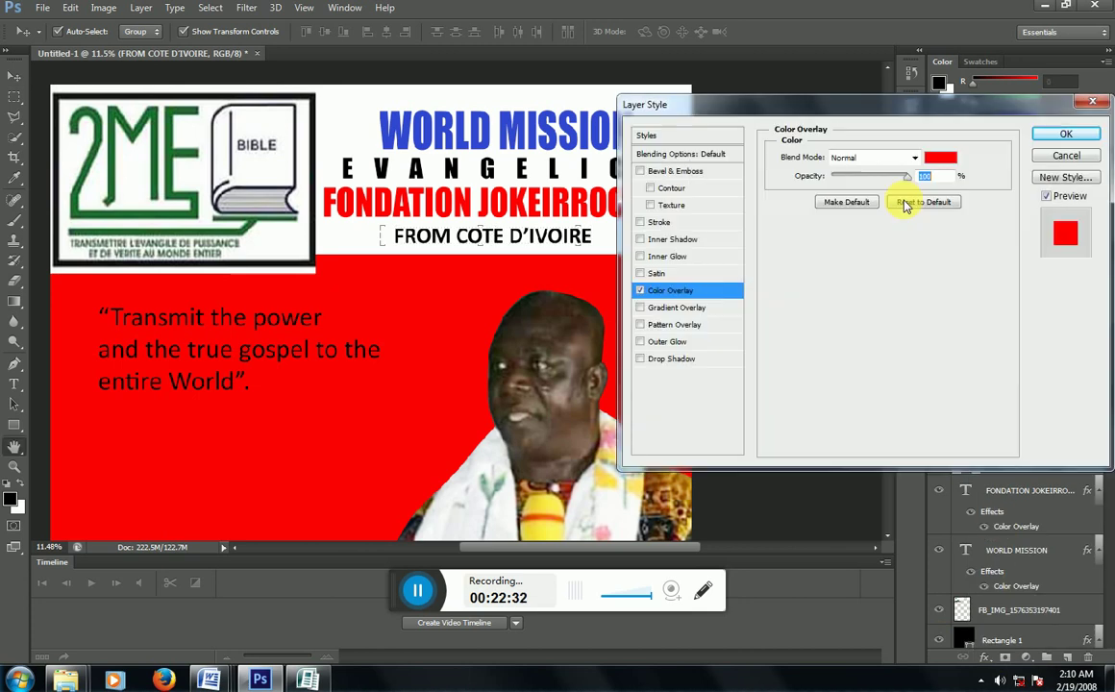
{"action": "left_click", "coordinate": [940, 157]}
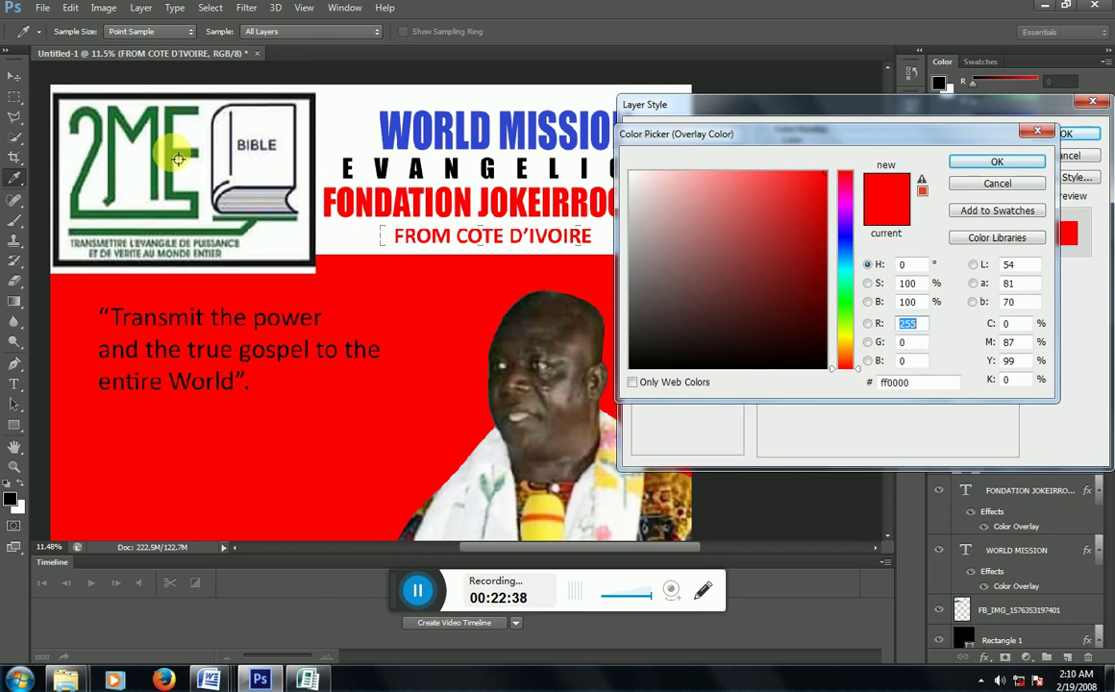
{"action": "left_click", "coordinate": [177, 158]}
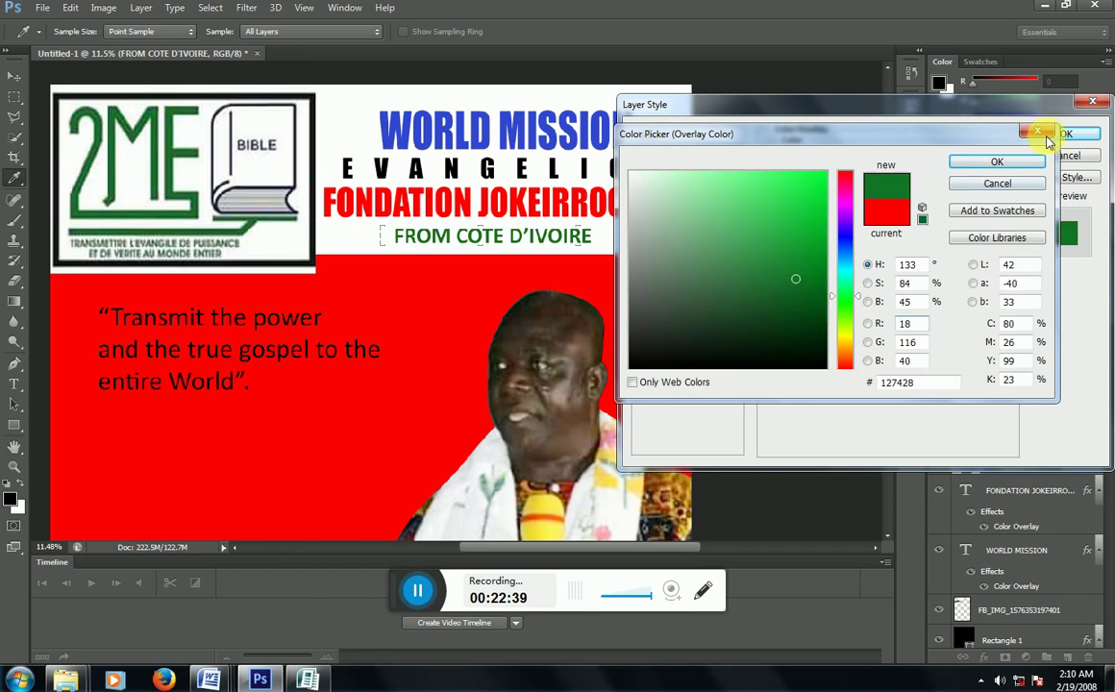
{"action": "left_click", "coordinate": [1019, 166]}
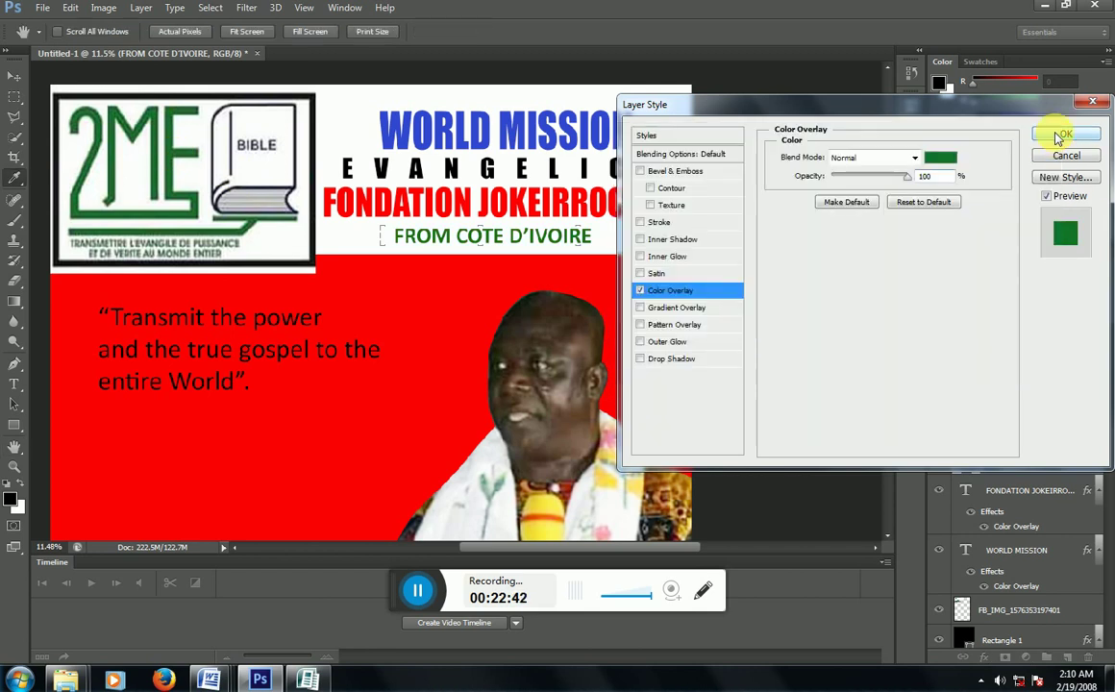
{"action": "left_click", "coordinate": [1056, 138]}
{"action": "left_click", "coordinate": [866, 116]}
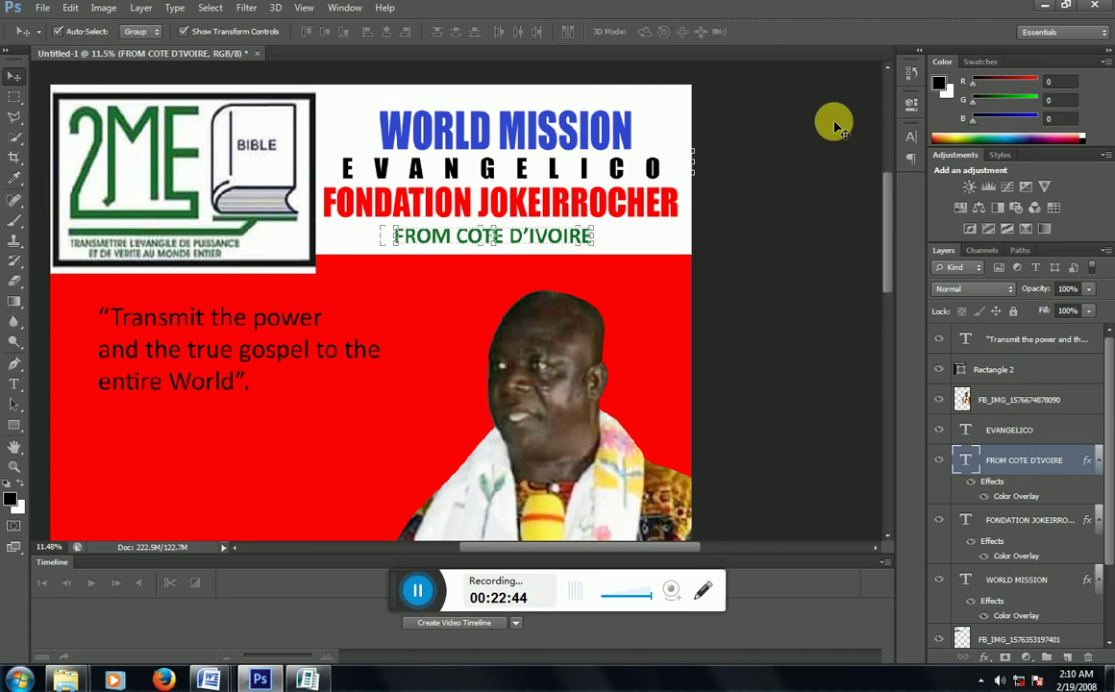
{"action": "left_click", "coordinate": [804, 123]}
Step: Apply a white Color Overlay to the quote text block
{"action": "scroll", "coordinate": [804, 123], "scroll_direction": "down", "scroll_amount": 3}
{"action": "scroll", "coordinate": [804, 123], "scroll_direction": "down", "scroll_amount": 2}
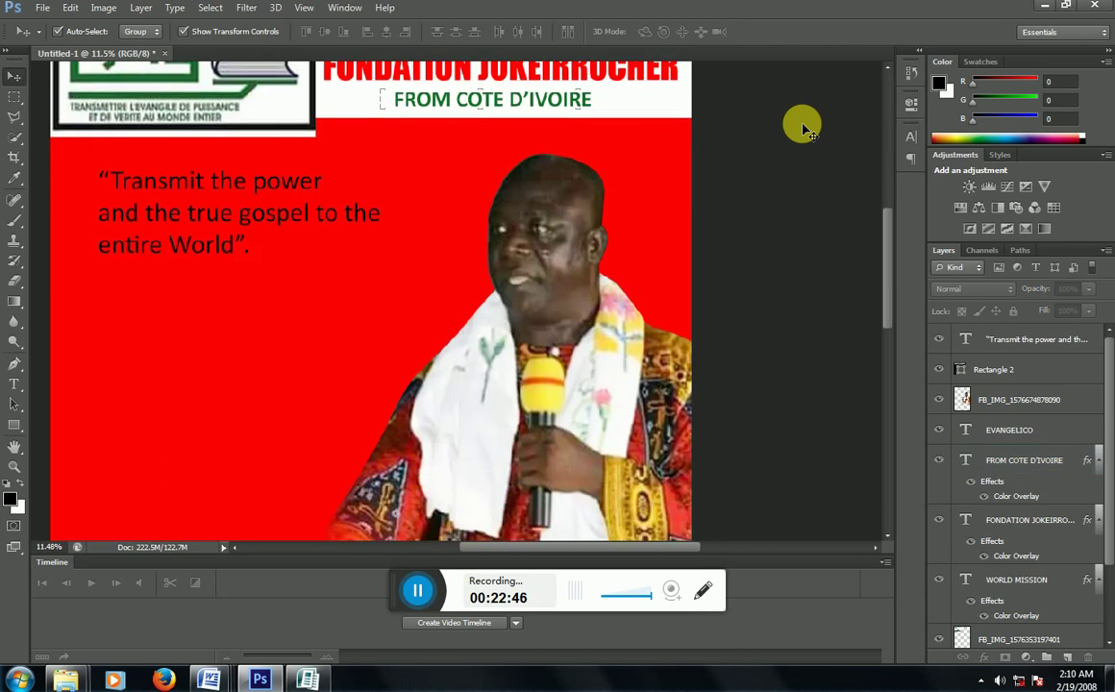
{"action": "left_click", "coordinate": [276, 192]}
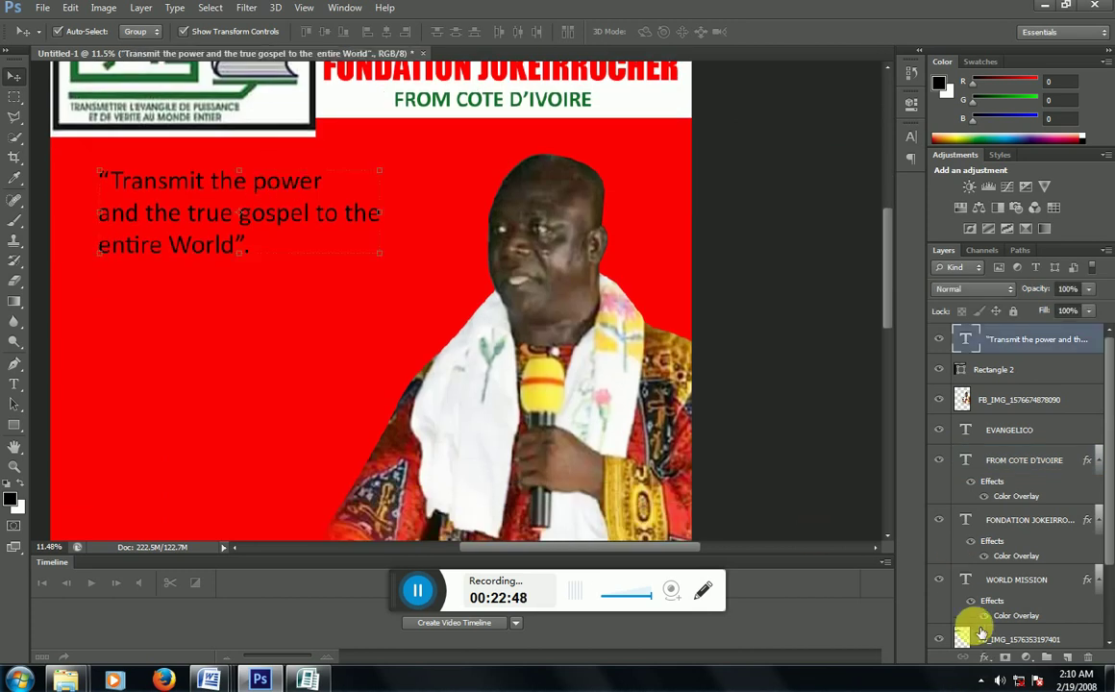
{"action": "left_click", "coordinate": [982, 657]}
{"action": "left_click", "coordinate": [1023, 577]}
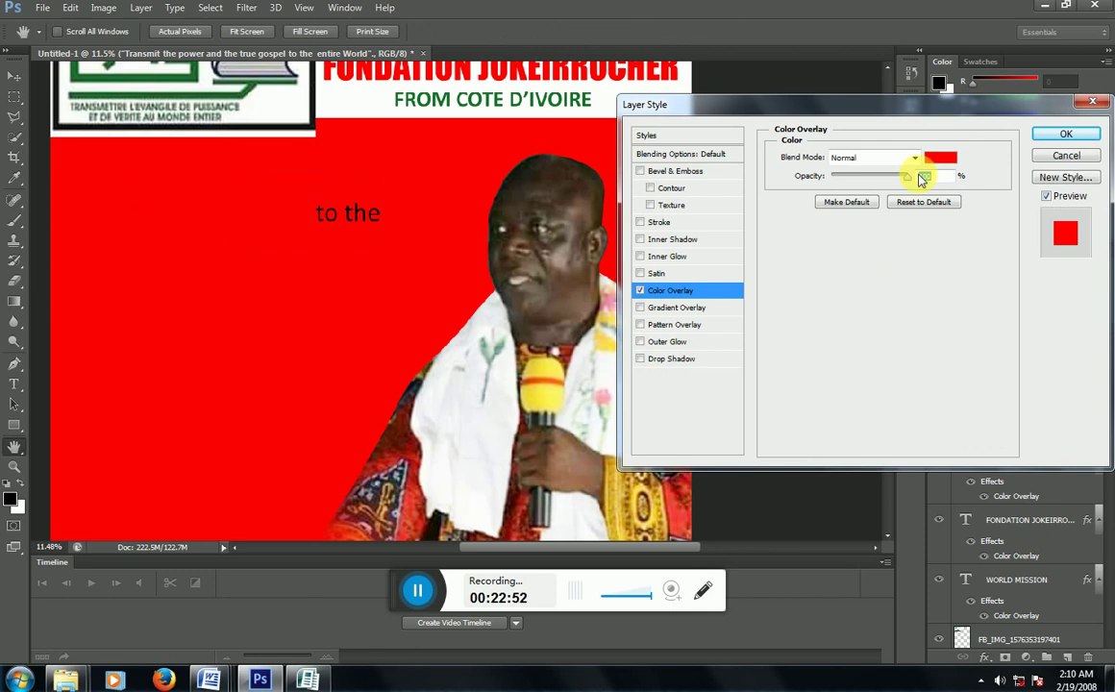
{"action": "left_click", "coordinate": [379, 108]}
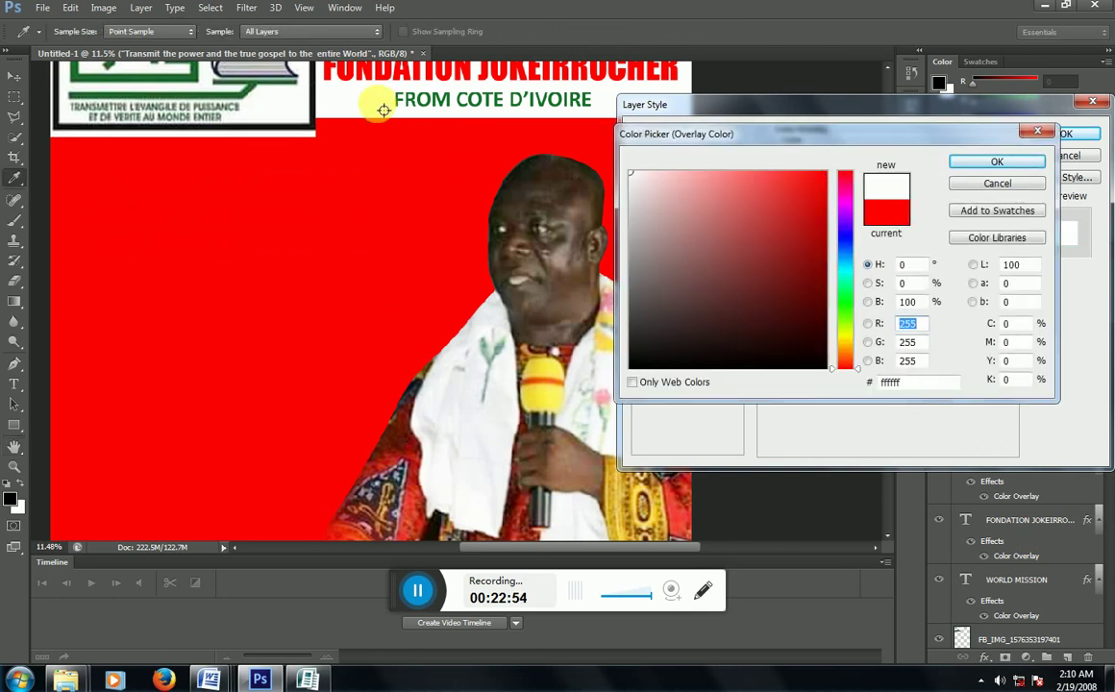
{"action": "left_click", "coordinate": [997, 160]}
{"action": "left_click", "coordinate": [1061, 132]}
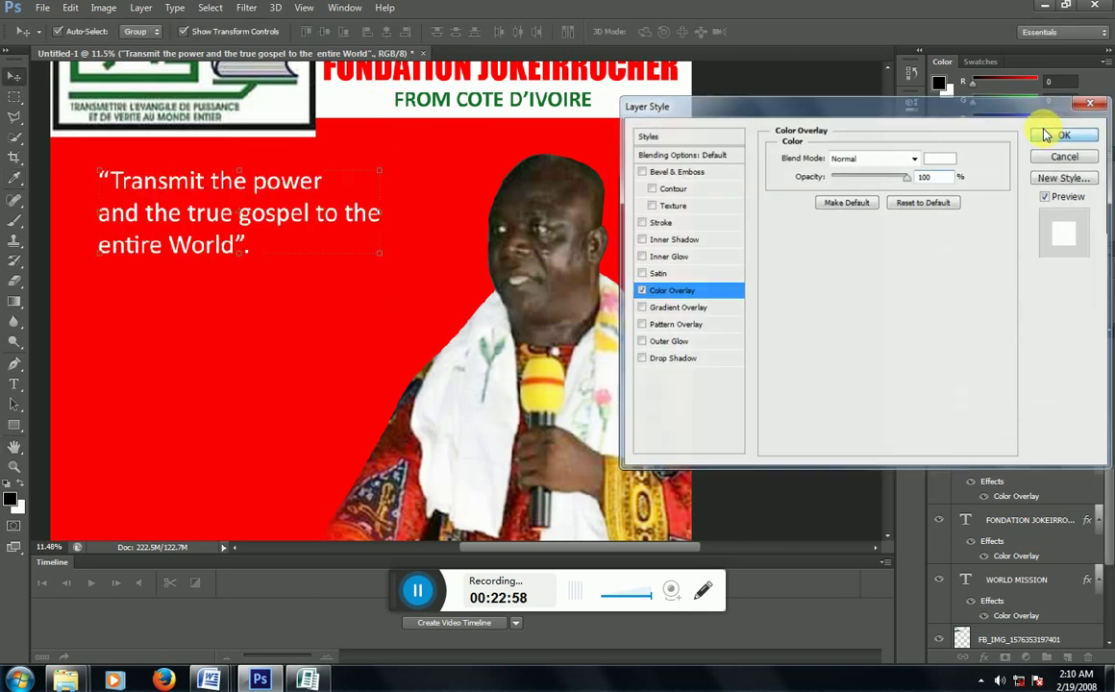
{"action": "left_click", "coordinate": [181, 111]}
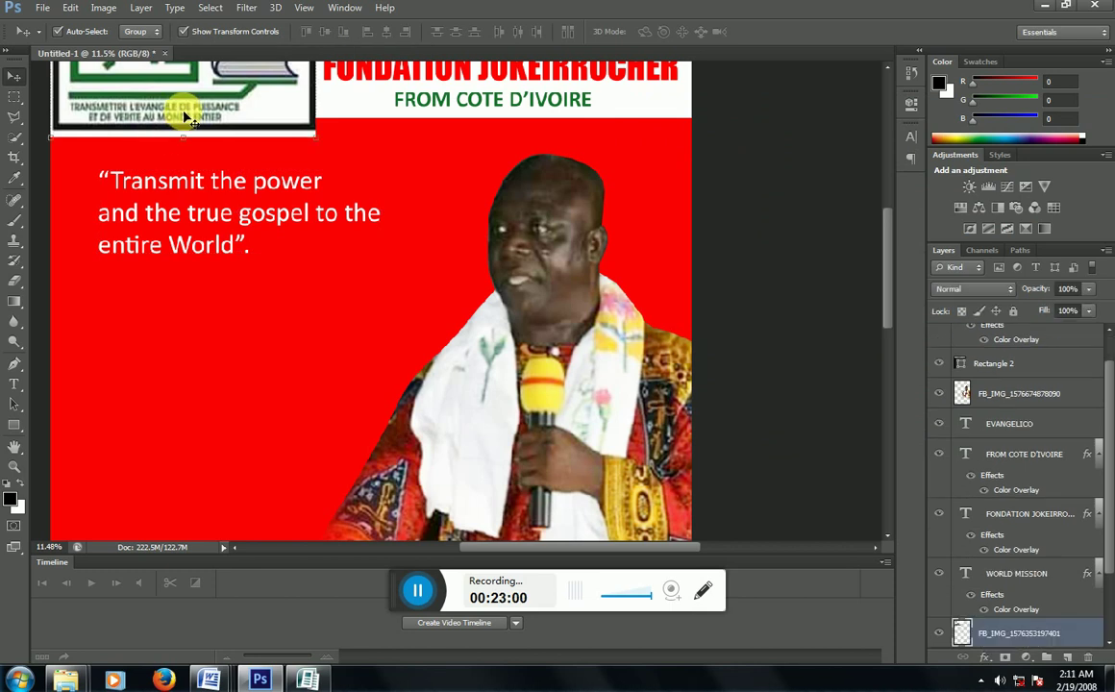
{"action": "left_click", "coordinate": [986, 658]}
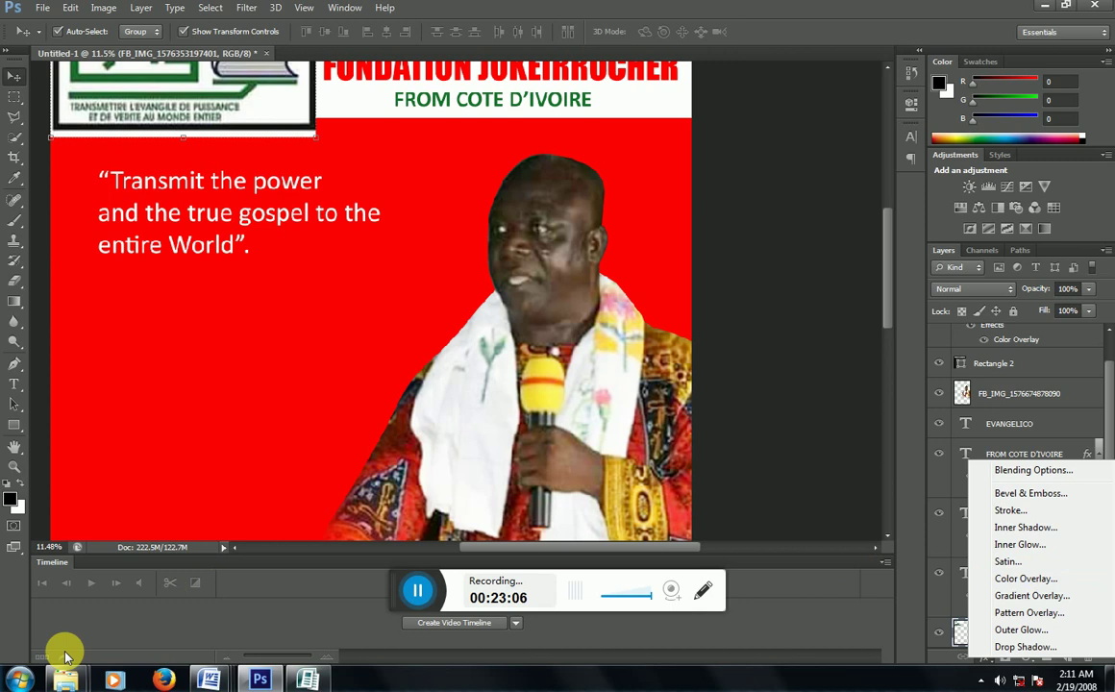
{"action": "left_click", "coordinate": [12, 281]}
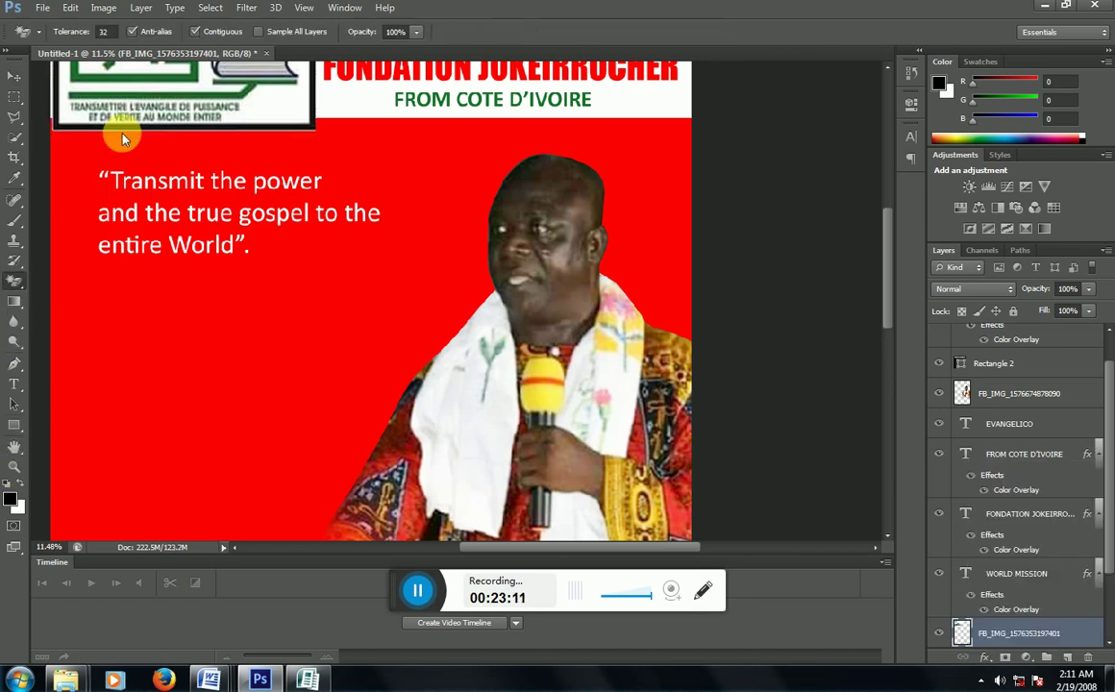
{"action": "scroll", "coordinate": [154, 193], "scroll_direction": "up", "scroll_amount": 3}
{"action": "scroll", "coordinate": [158, 192], "scroll_direction": "up", "scroll_amount": 1}
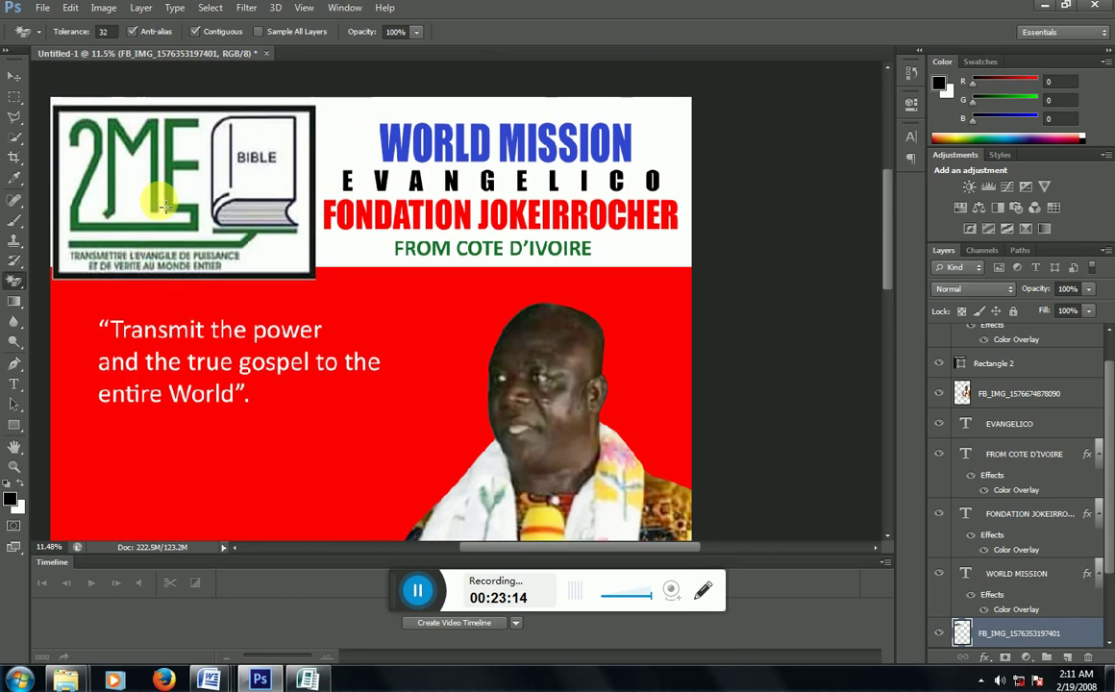
{"action": "left_click", "coordinate": [16, 77]}
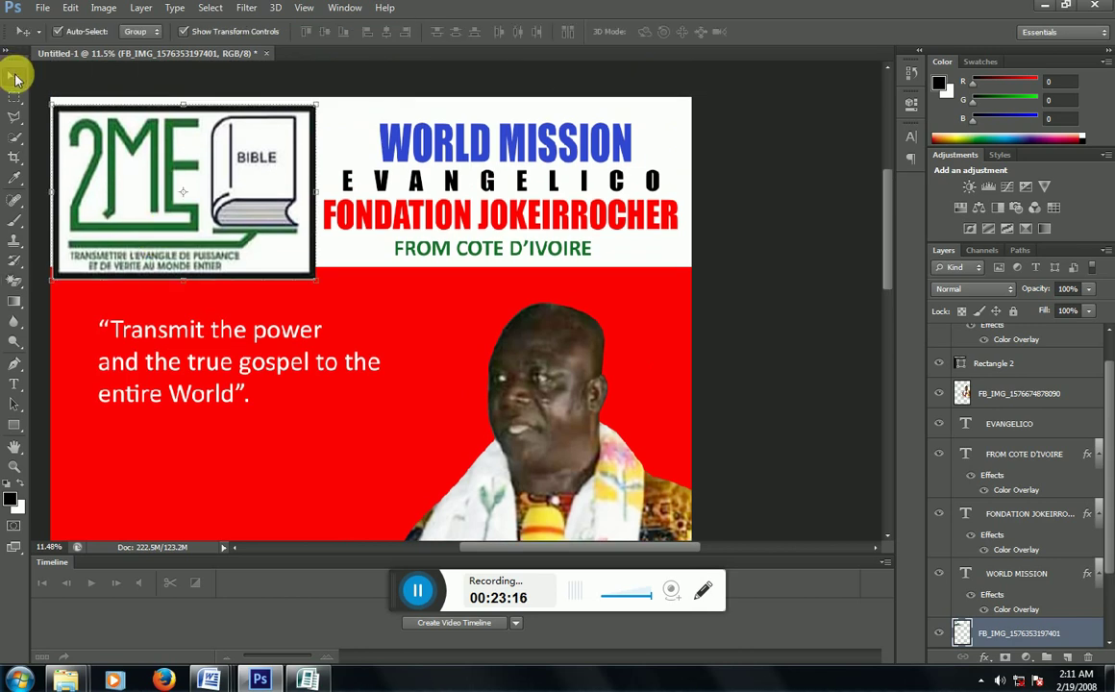
{"action": "left_click", "coordinate": [803, 268]}
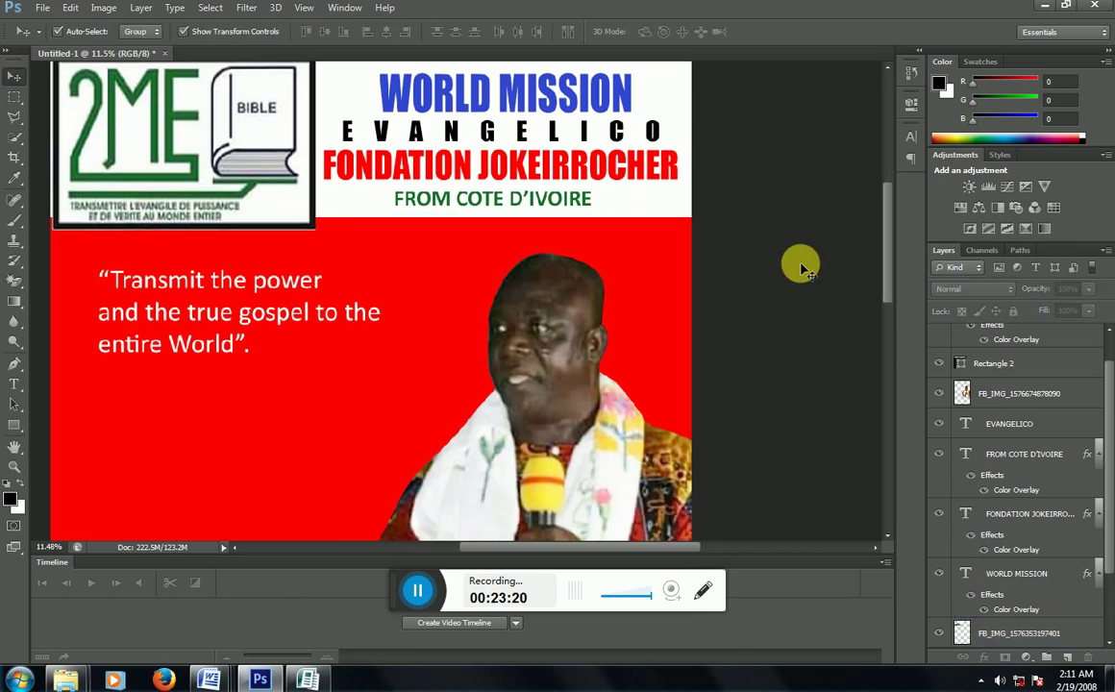
{"action": "key", "text": "ctrl+minus"}
{"action": "key", "text": "ctrl+minus"}
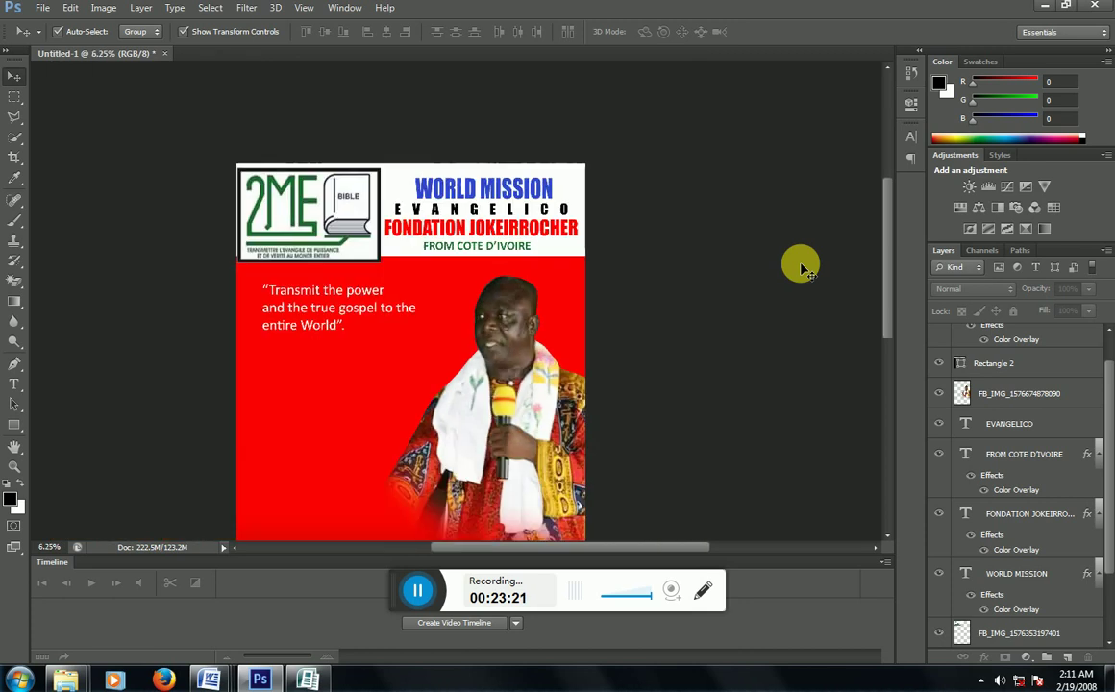
{"action": "scroll", "coordinate": [699, 249], "scroll_direction": "down", "scroll_amount": 3}
{"action": "scroll", "coordinate": [699, 249], "scroll_direction": "down", "scroll_amount": 1}
{"action": "scroll", "coordinate": [699, 249], "scroll_direction": "up", "scroll_amount": 1}
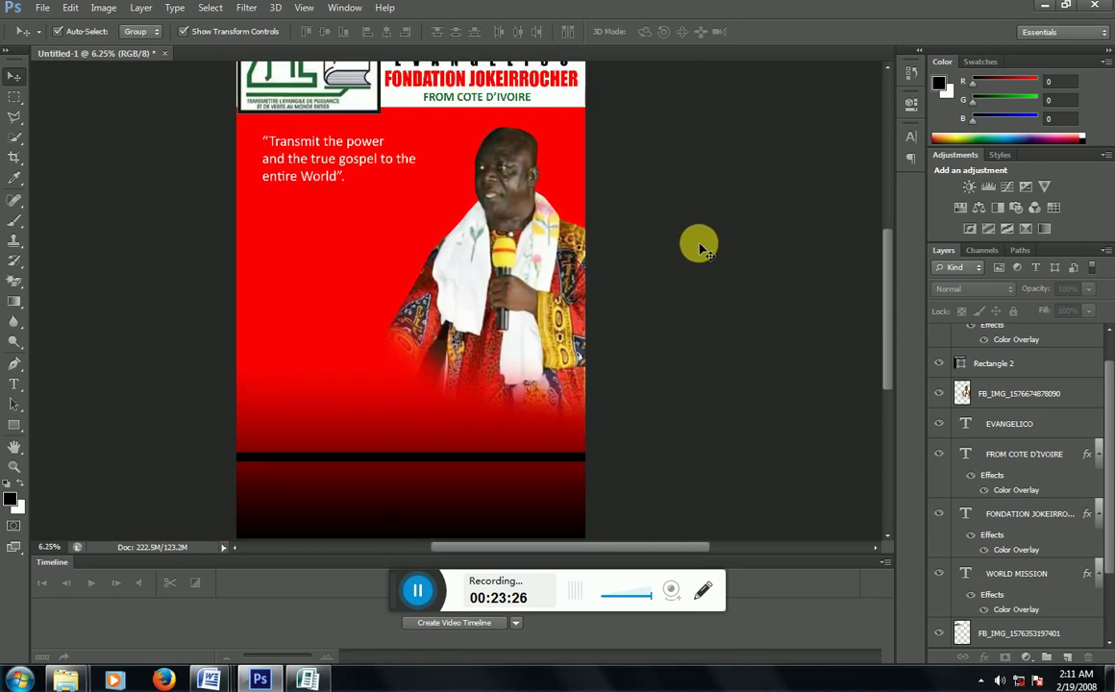
{"action": "left_click", "coordinate": [306, 259]}
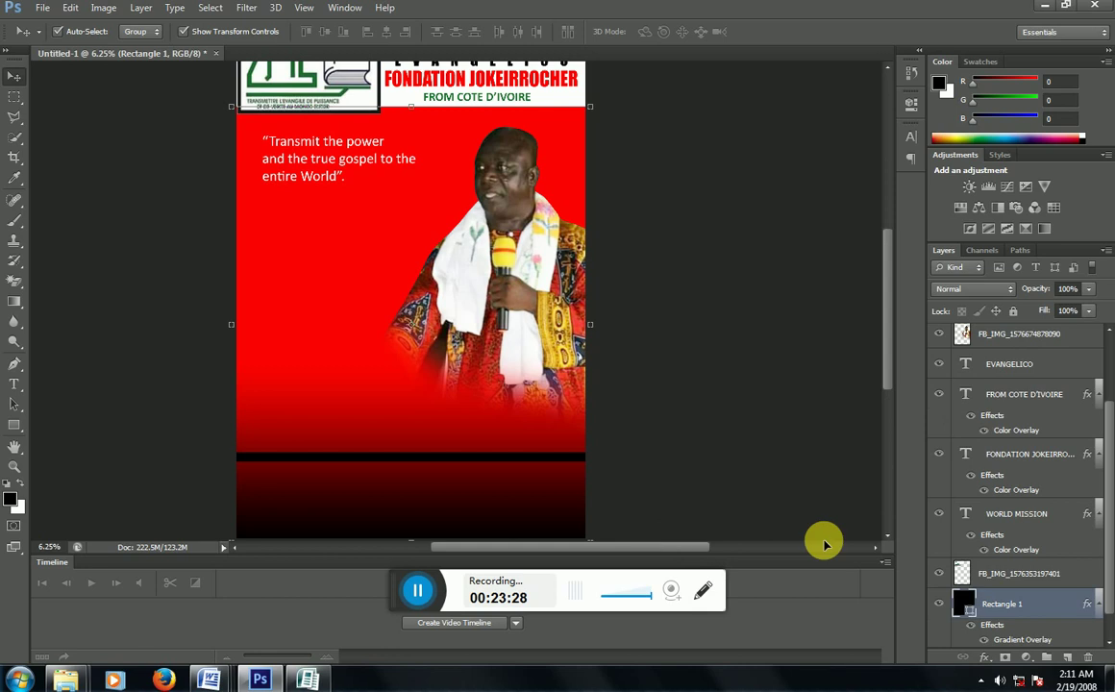
{"action": "left_click", "coordinate": [985, 658]}
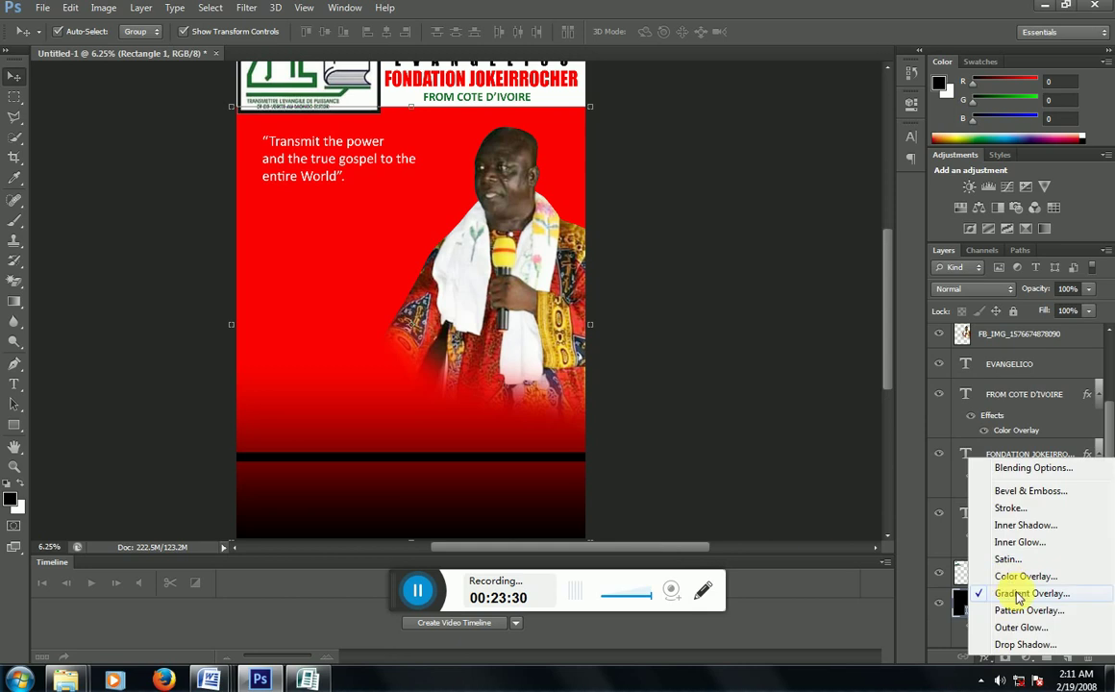
{"action": "left_click", "coordinate": [1018, 596]}
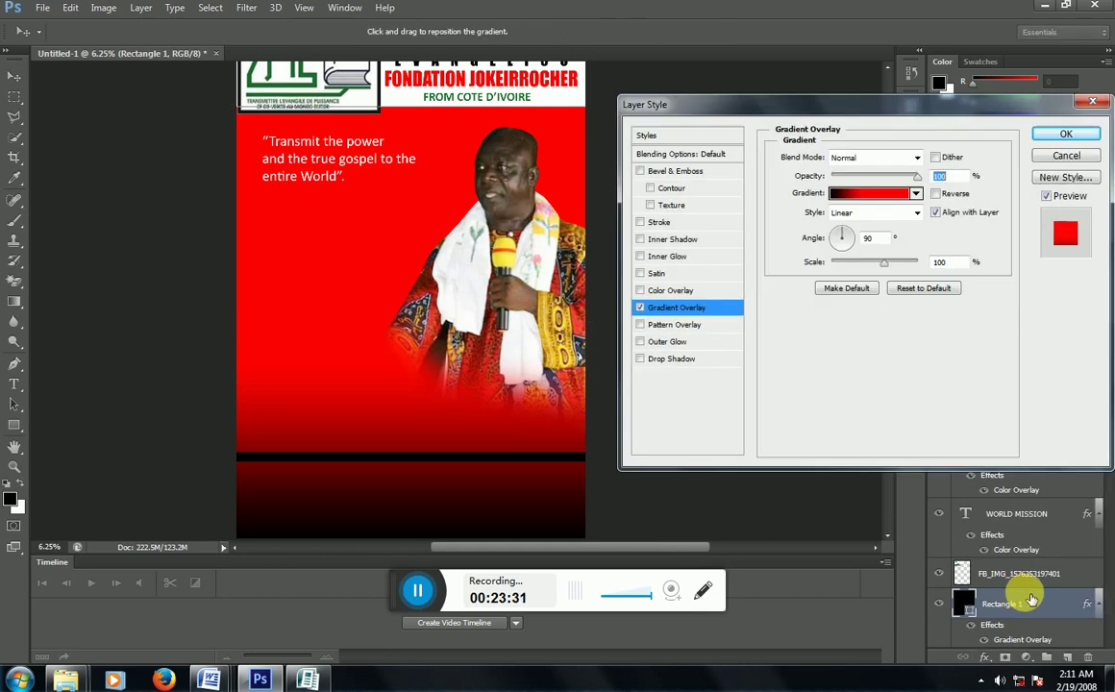
{"action": "left_click", "coordinate": [882, 195]}
{"action": "left_click", "coordinate": [1056, 348]}
{"action": "left_click", "coordinate": [846, 413]}
{"action": "left_click", "coordinate": [811, 246]}
{"action": "left_click_drag", "start_coordinate": [810, 246], "coordinate": [812, 300]}
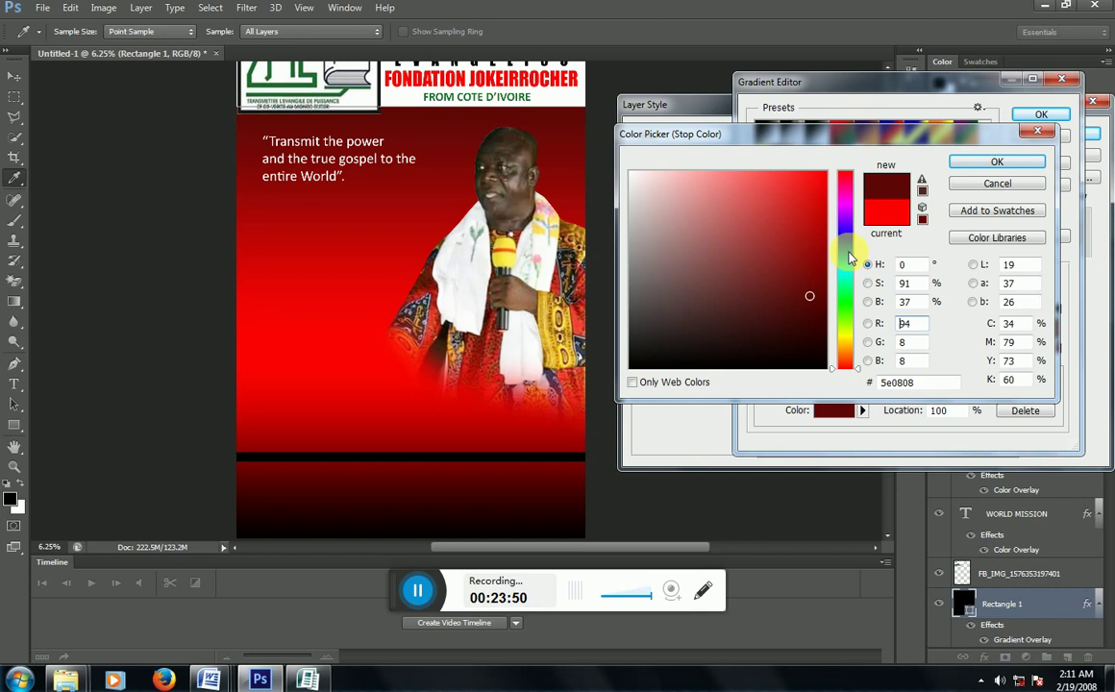
{"action": "left_click_drag", "start_coordinate": [848, 235], "coordinate": [833, 227]}
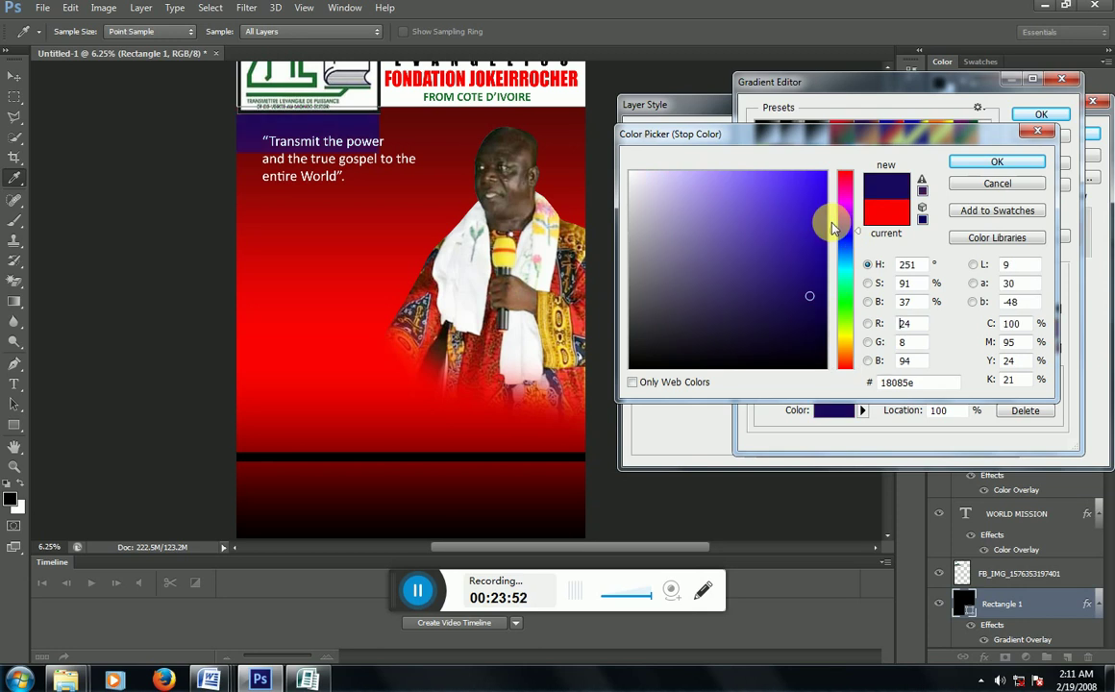
{"action": "mouse_move", "coordinate": [812, 204]}
{"action": "left_mouse_down"}
{"action": "mouse_move", "coordinate": [674, 207]}
{"action": "mouse_move", "coordinate": [639, 181]}
{"action": "left_mouse_up"}
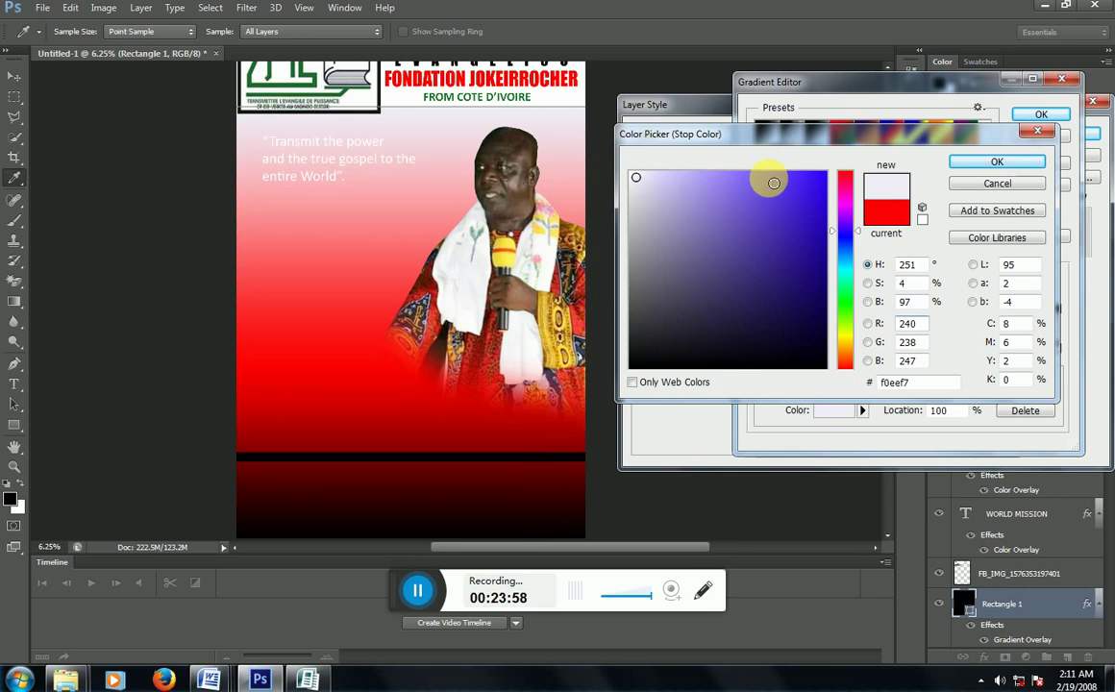
{"action": "left_click", "coordinate": [770, 176]}
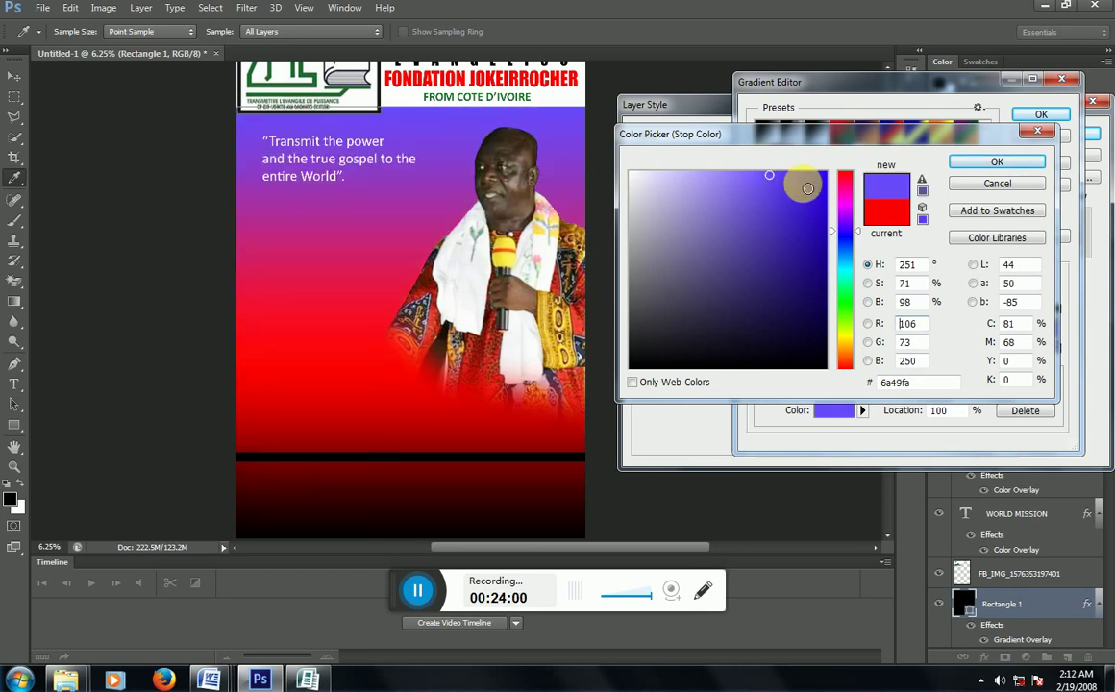
{"action": "left_click", "coordinate": [805, 181]}
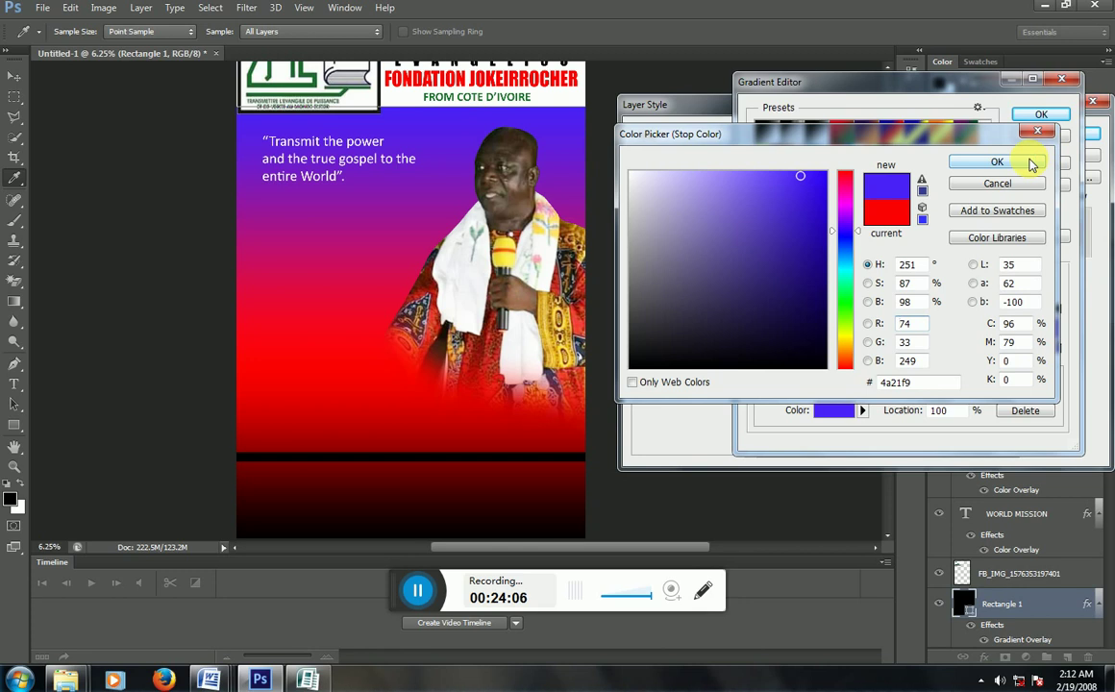
{"action": "left_click", "coordinate": [997, 163]}
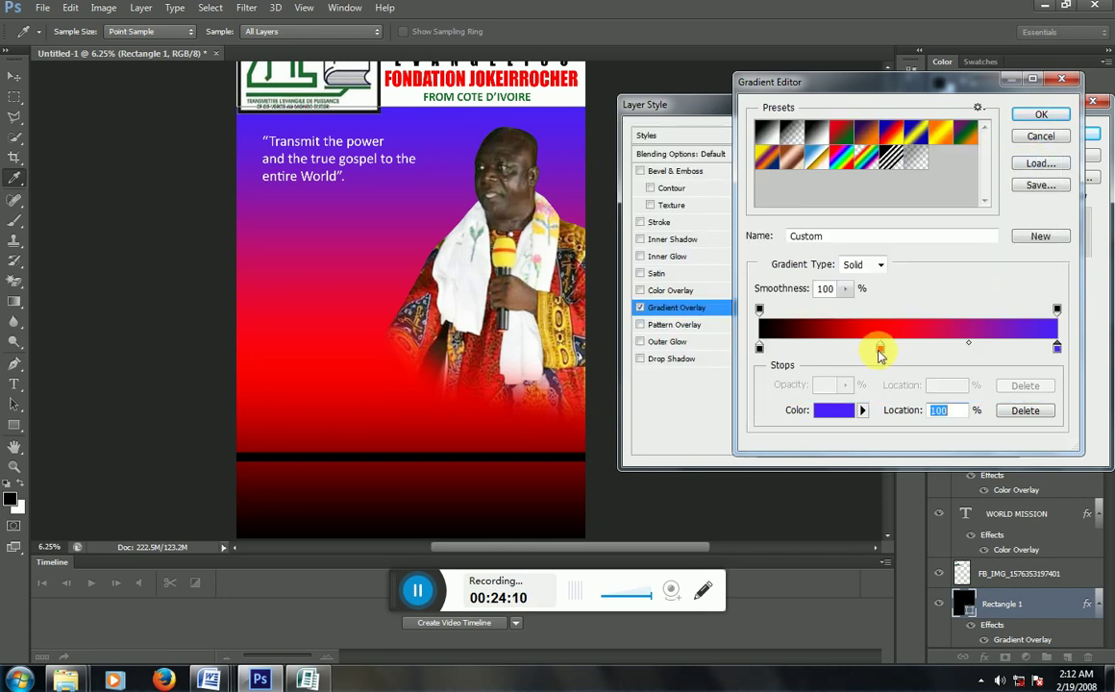
{"action": "left_click_drag", "start_coordinate": [880, 348], "coordinate": [824, 348]}
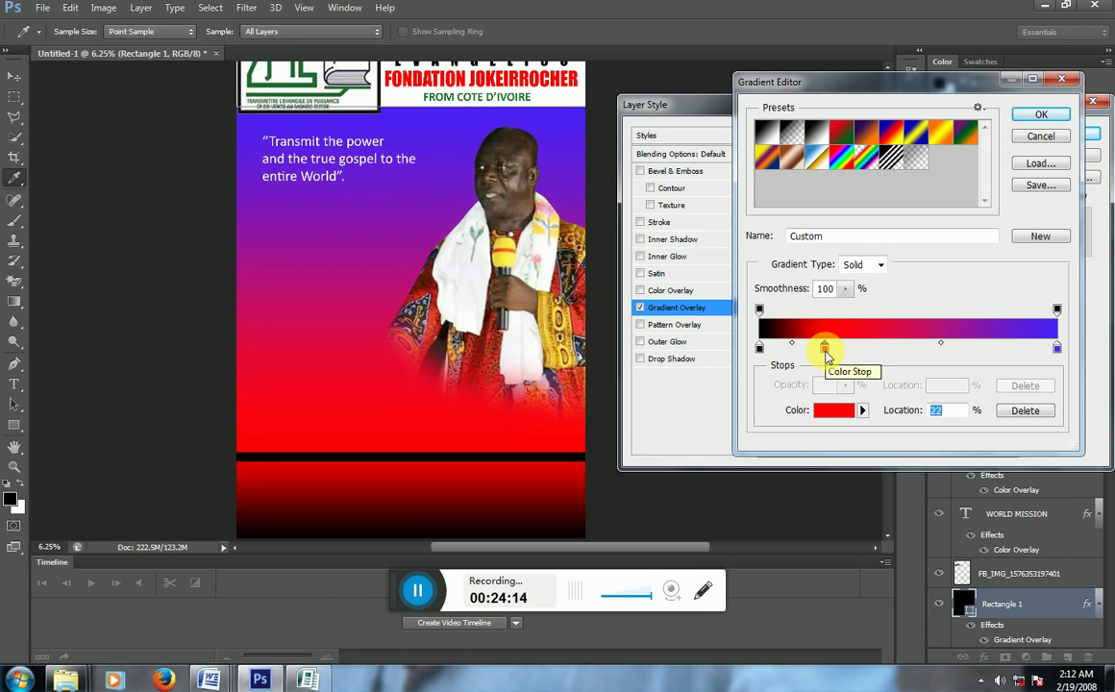
{"action": "left_click_drag", "start_coordinate": [826, 348], "coordinate": [806, 348]}
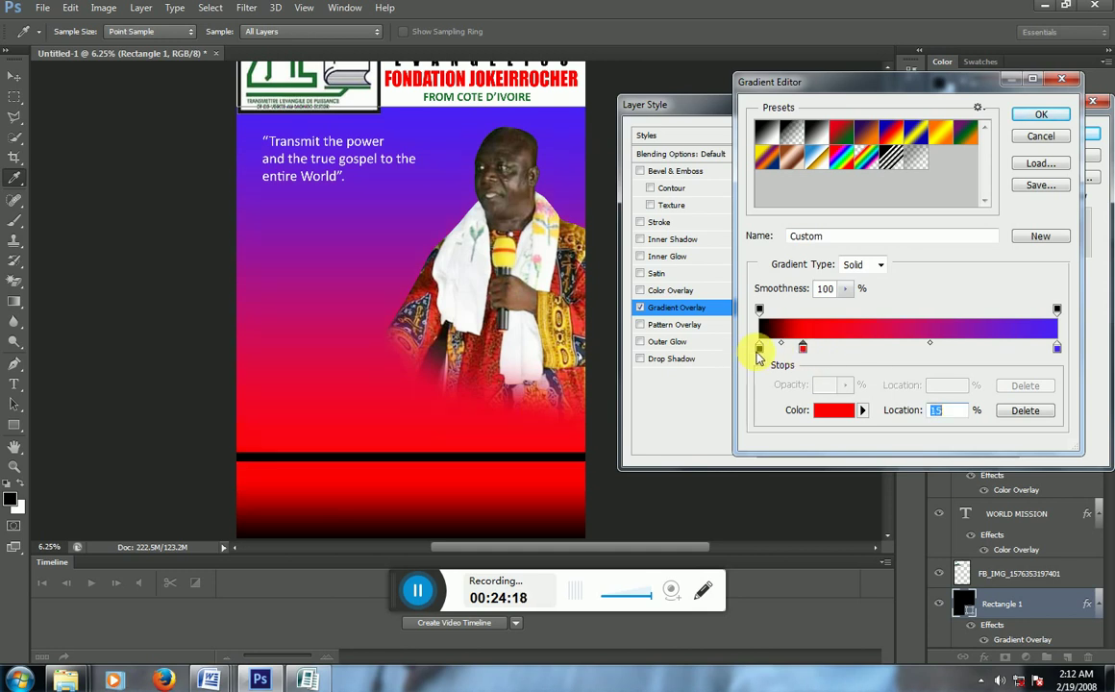
{"action": "left_click", "coordinate": [760, 348]}
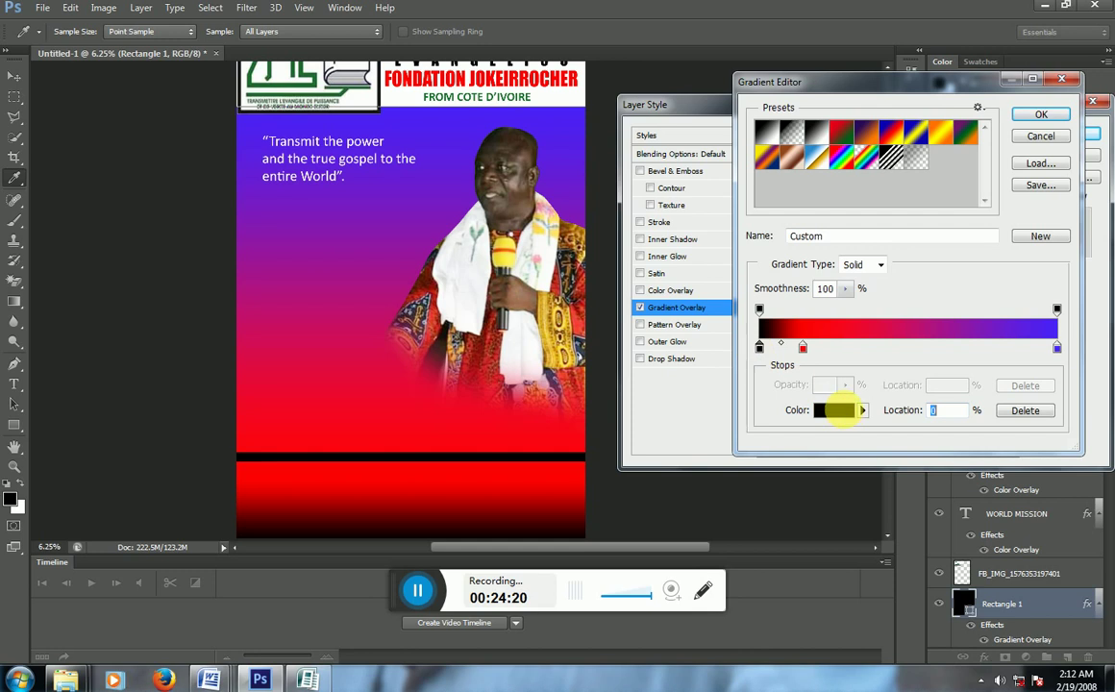
{"action": "left_click", "coordinate": [833, 410]}
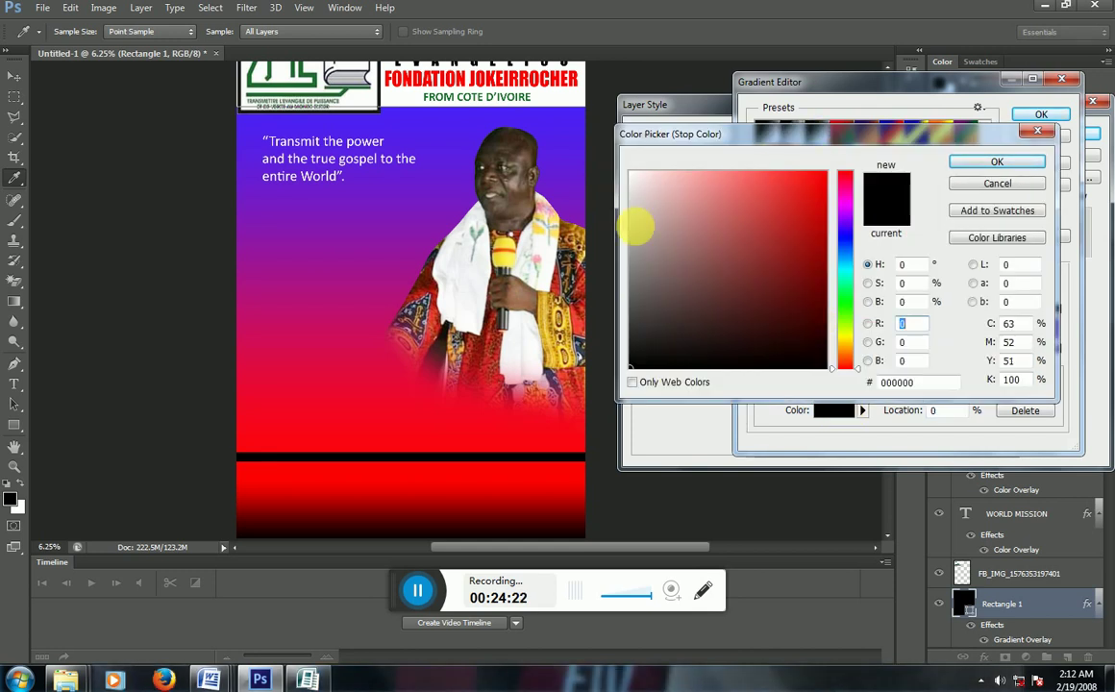
{"action": "left_click", "coordinate": [368, 436]}
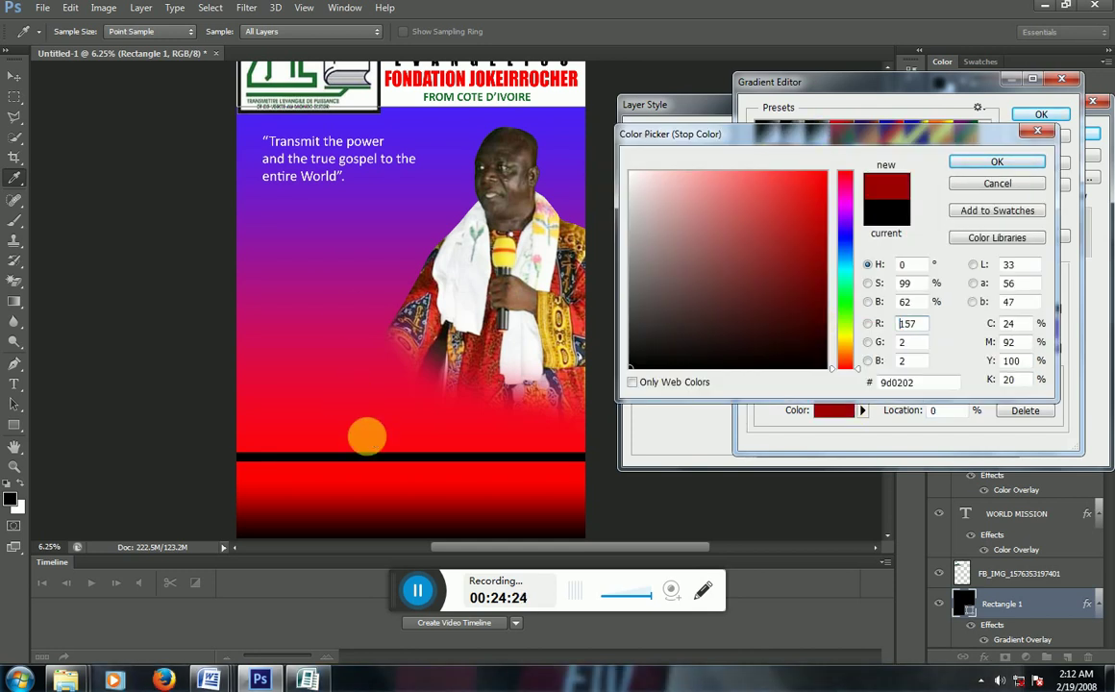
{"action": "left_click", "coordinate": [1029, 161]}
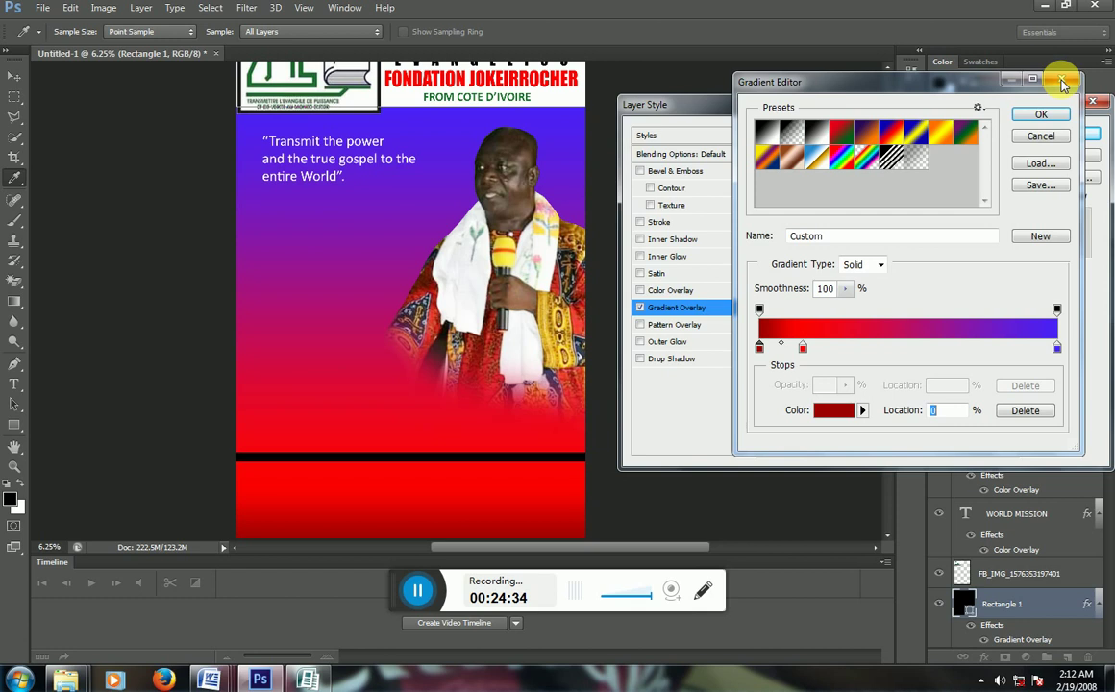
{"action": "left_click", "coordinate": [1062, 85]}
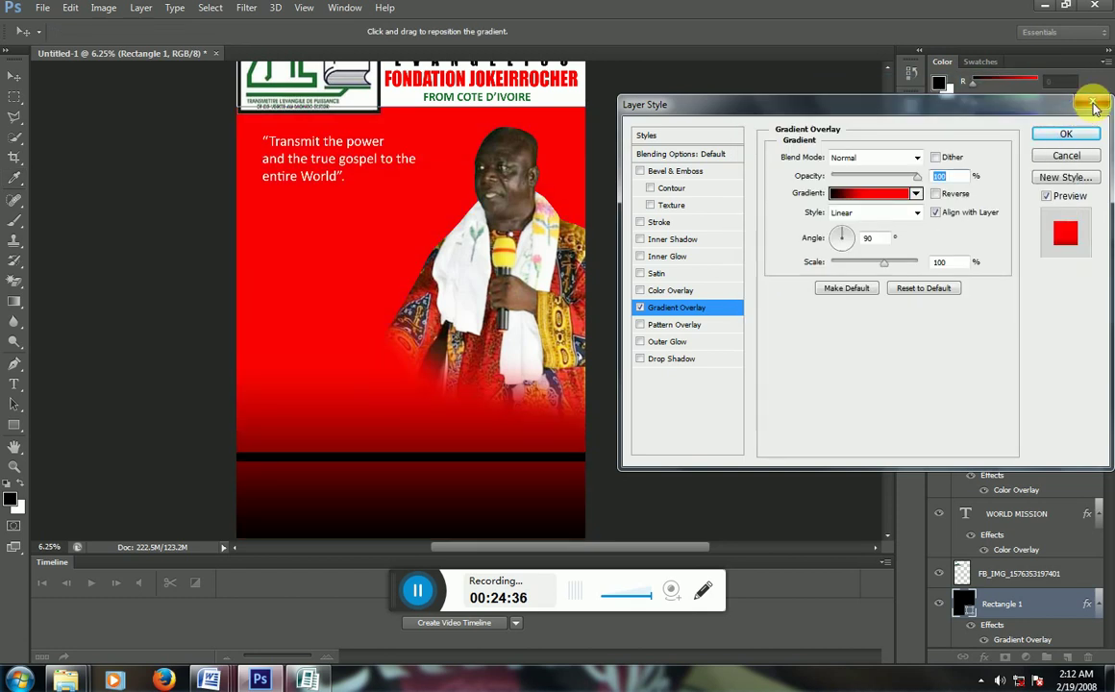
{"action": "left_click", "coordinate": [1065, 130]}
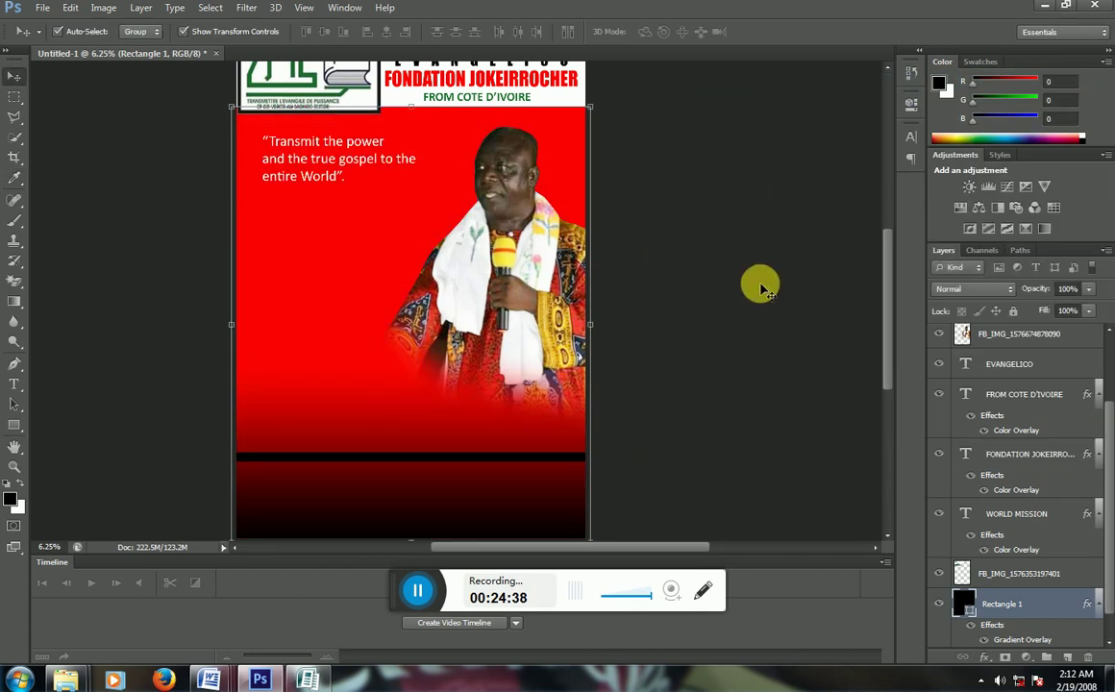
Step: Restore the quote layer and overlay it with dark green (226e35) sampled from the logo
{"action": "key", "text": "ctrl+alt+z"}
{"action": "key", "text": "ctrl+alt+z"}
{"action": "key", "text": "ctrl+alt+z"}
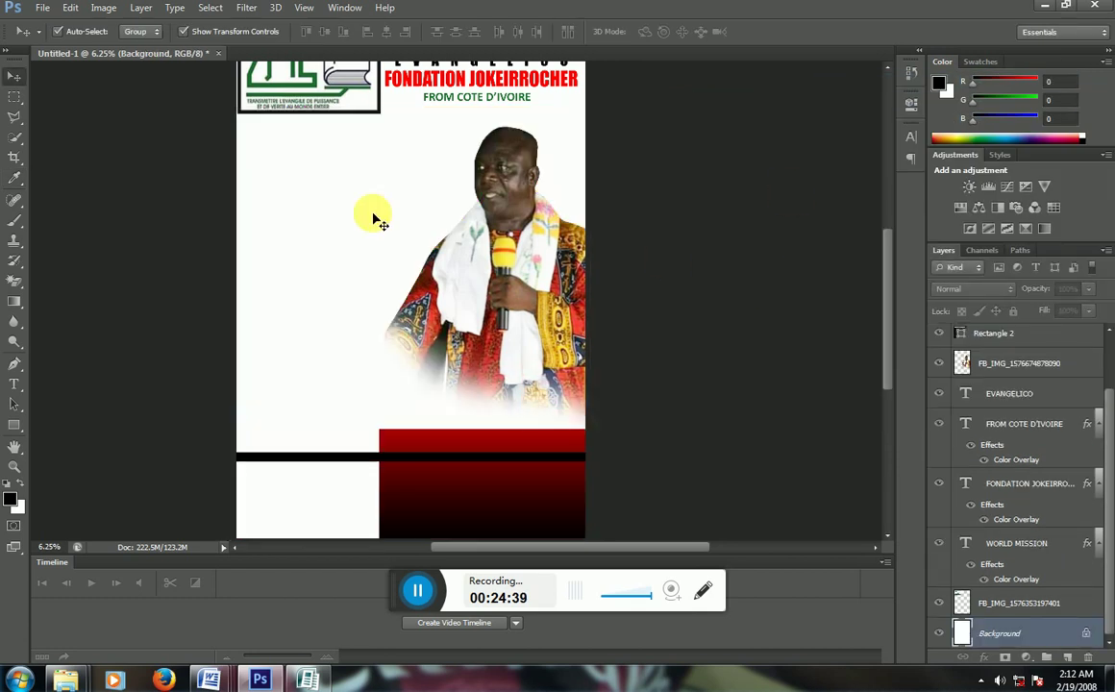
{"action": "key", "text": "ctrl+shift+z"}
{"action": "left_click", "coordinate": [1005, 657]}
{"action": "left_click", "coordinate": [1016, 575]}
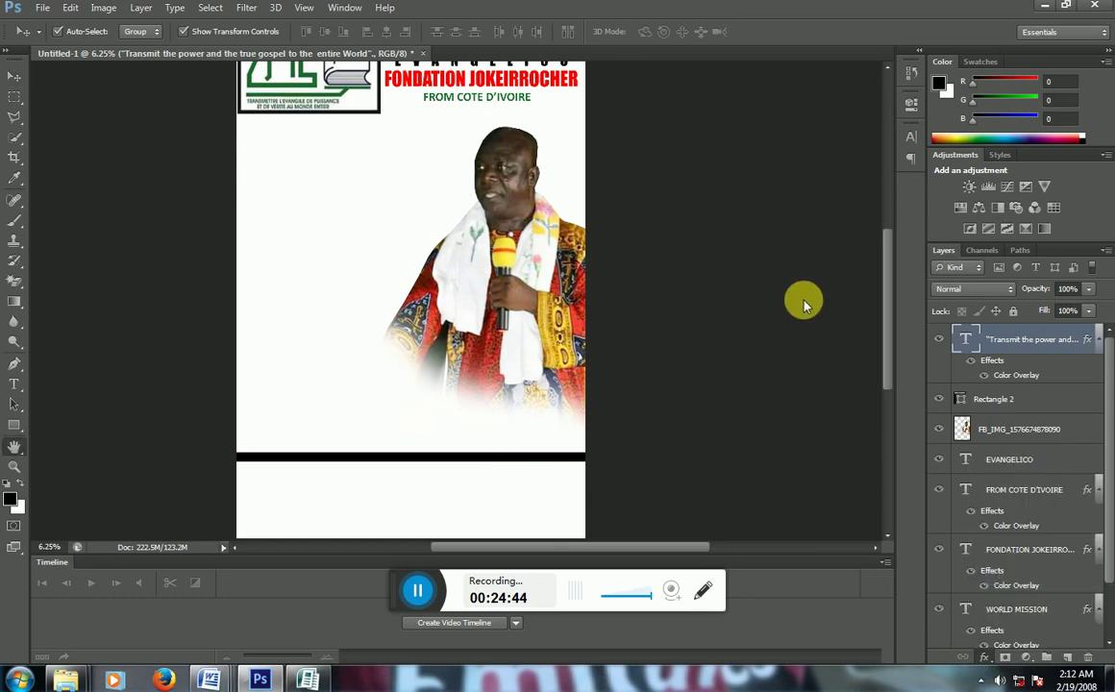
{"action": "left_click", "coordinate": [940, 158]}
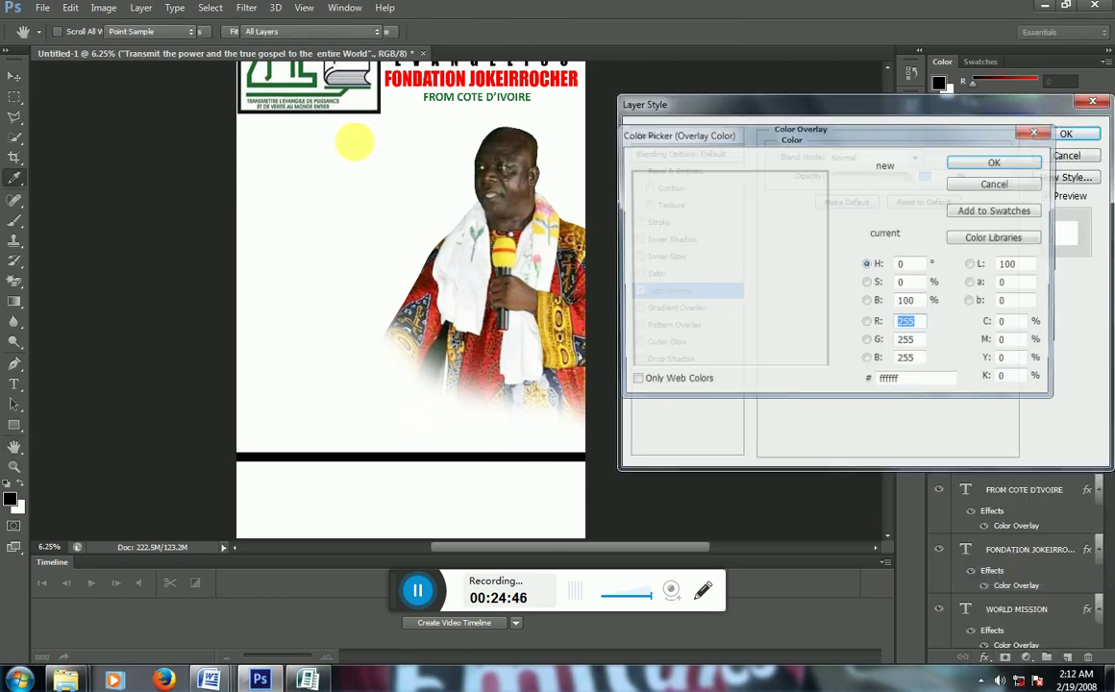
{"action": "left_click", "coordinate": [305, 91]}
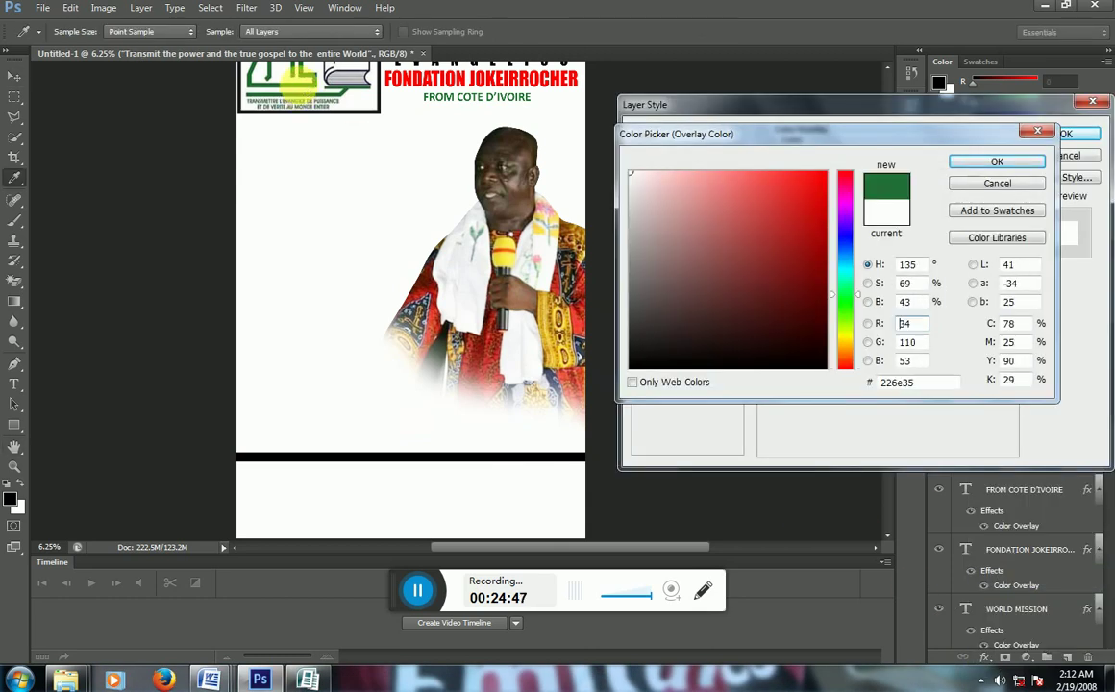
{"action": "left_click", "coordinate": [998, 162]}
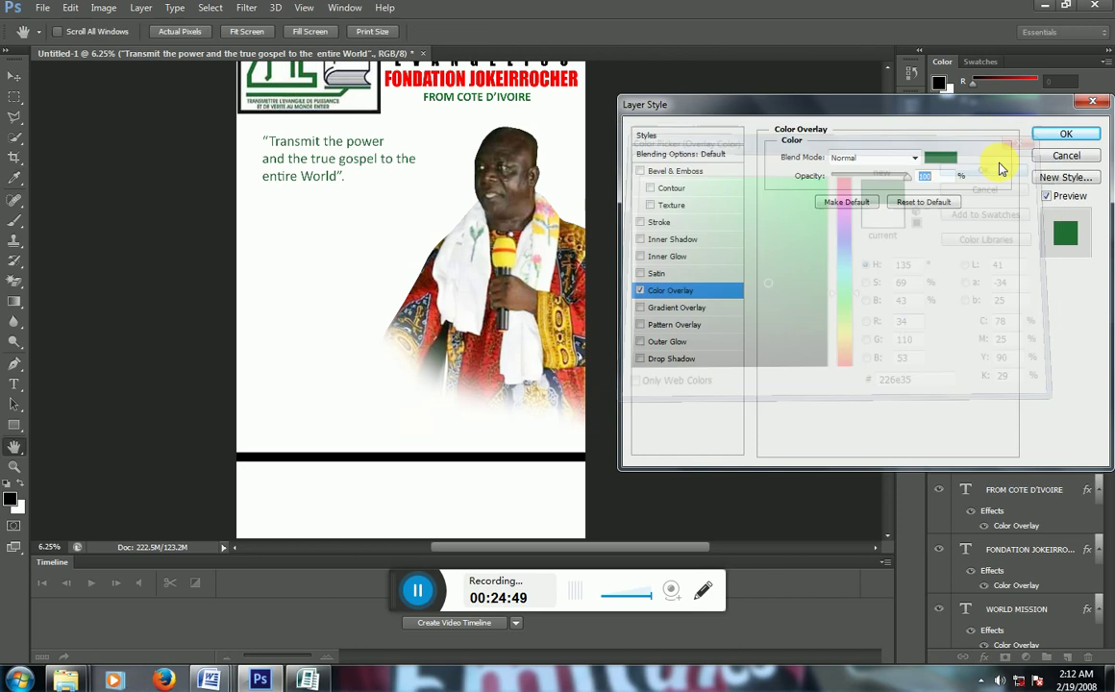
{"action": "left_click", "coordinate": [1057, 135]}
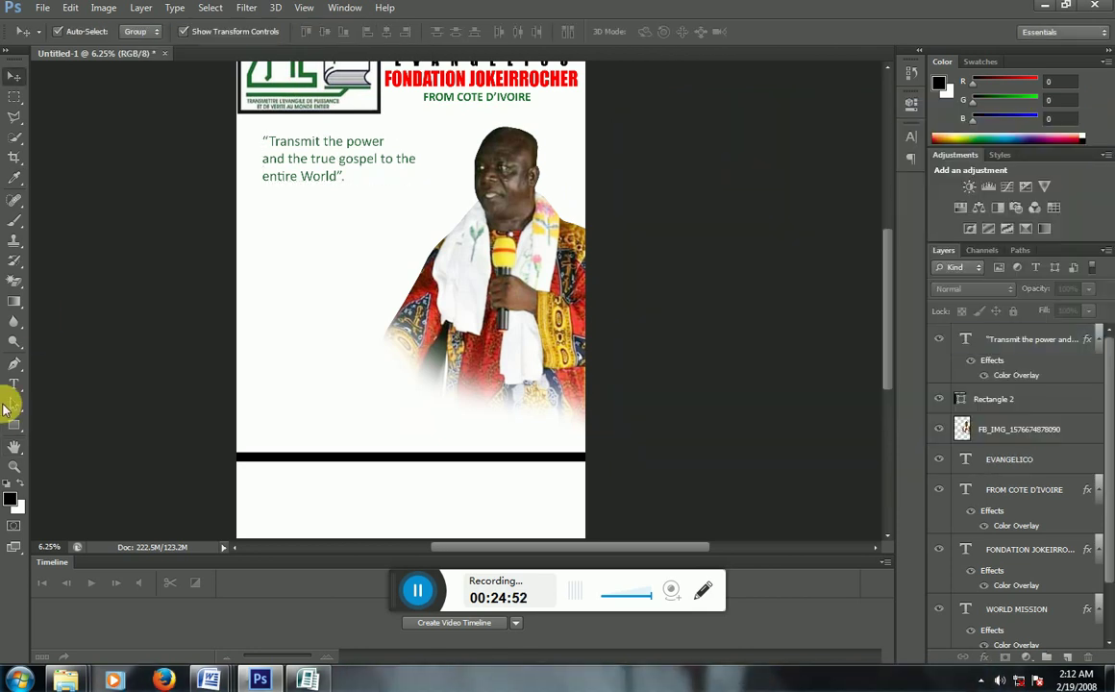
{"action": "left_click", "coordinate": [14, 385]}
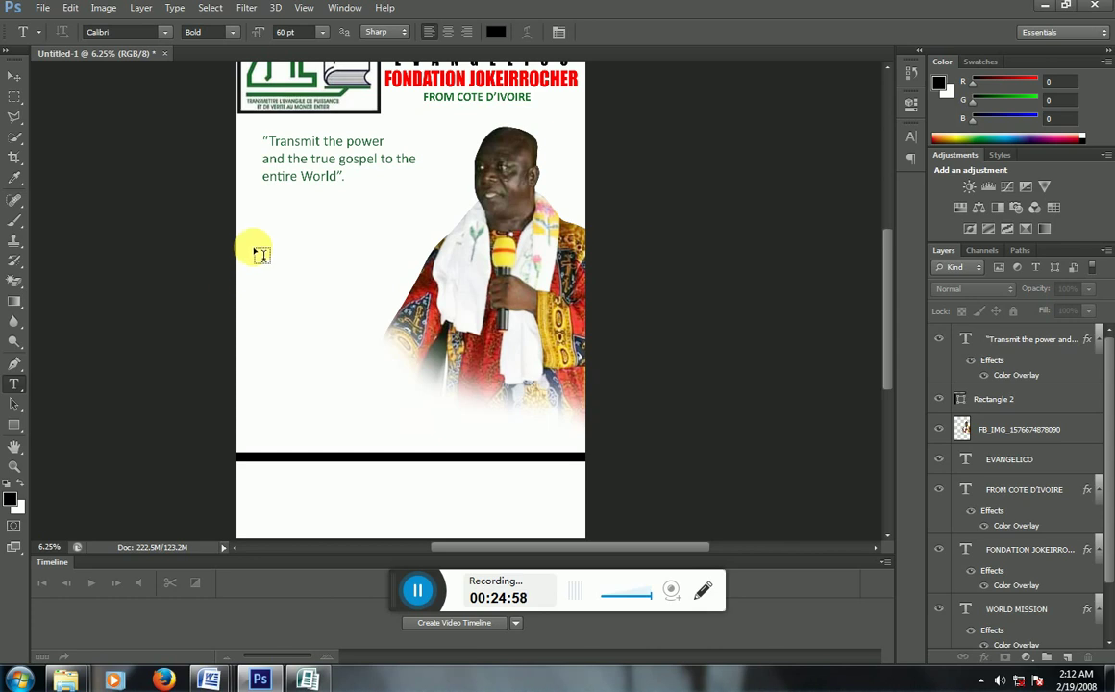
Step: Add a text block reading 'MEETINGS' and 'SUNDAY: 8:00am to 10:00am' below the quote
{"action": "left_click", "coordinate": [252, 246]}
{"action": "scroll", "coordinate": [316, 331], "scroll_direction": "down", "scroll_amount": 1}
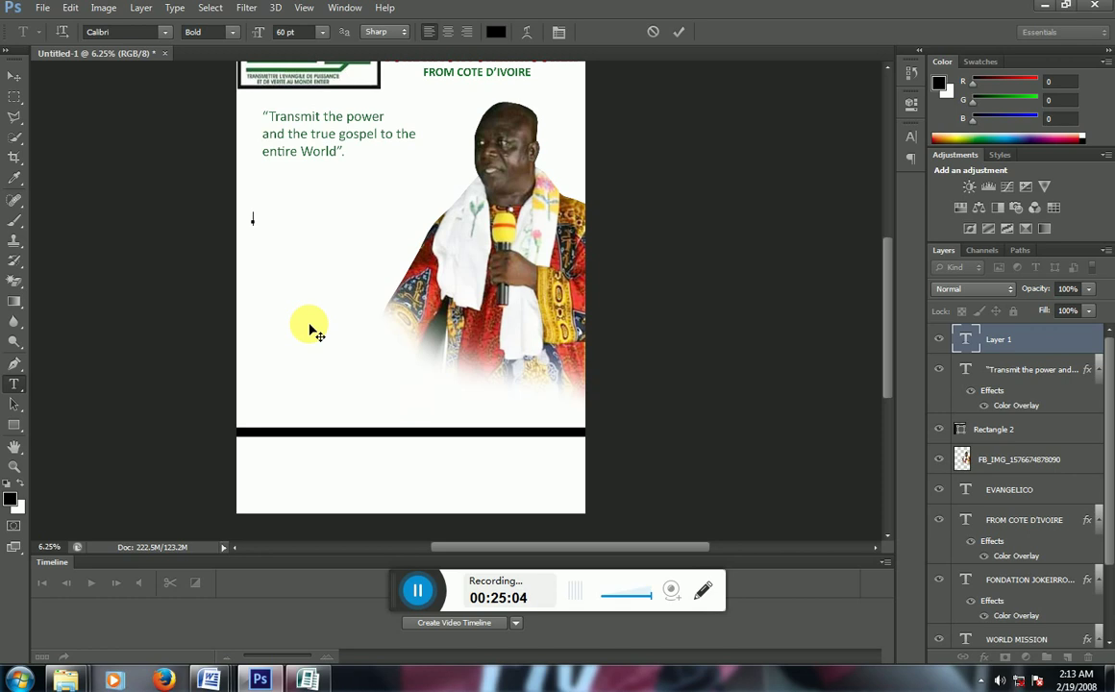
{"action": "type", "text": "MEETINGS"}
{"action": "key", "text": "Return"}
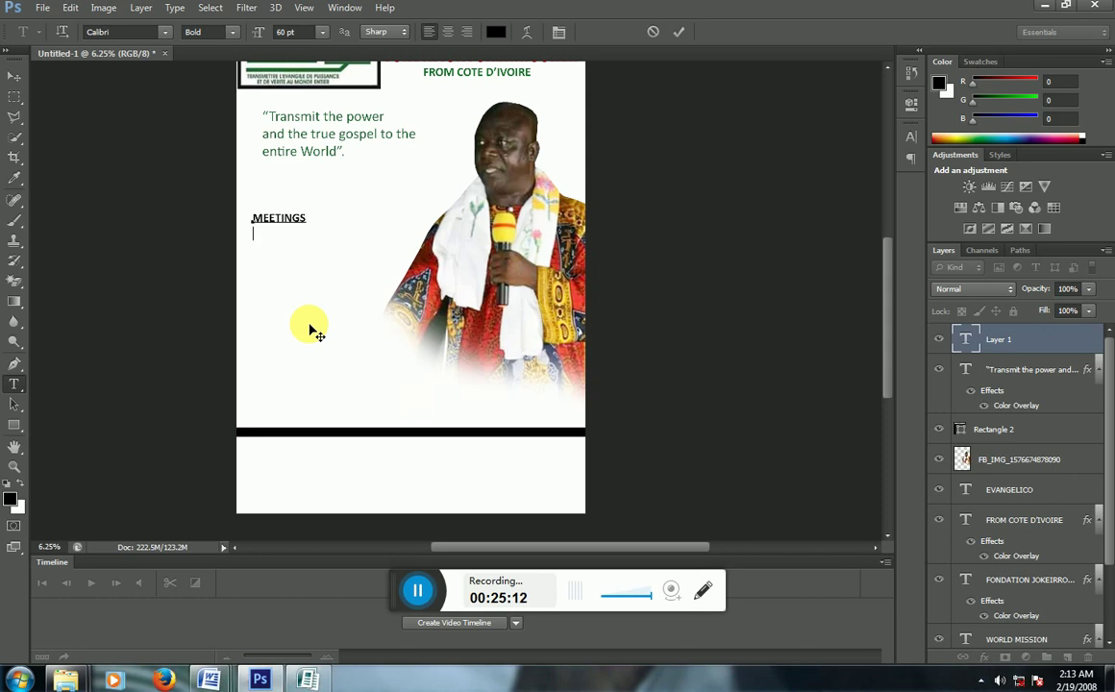
{"action": "type", "text": "UNDAY"}
{"action": "type", "text": ": 8"}
{"action": "type", "text": ":00"}
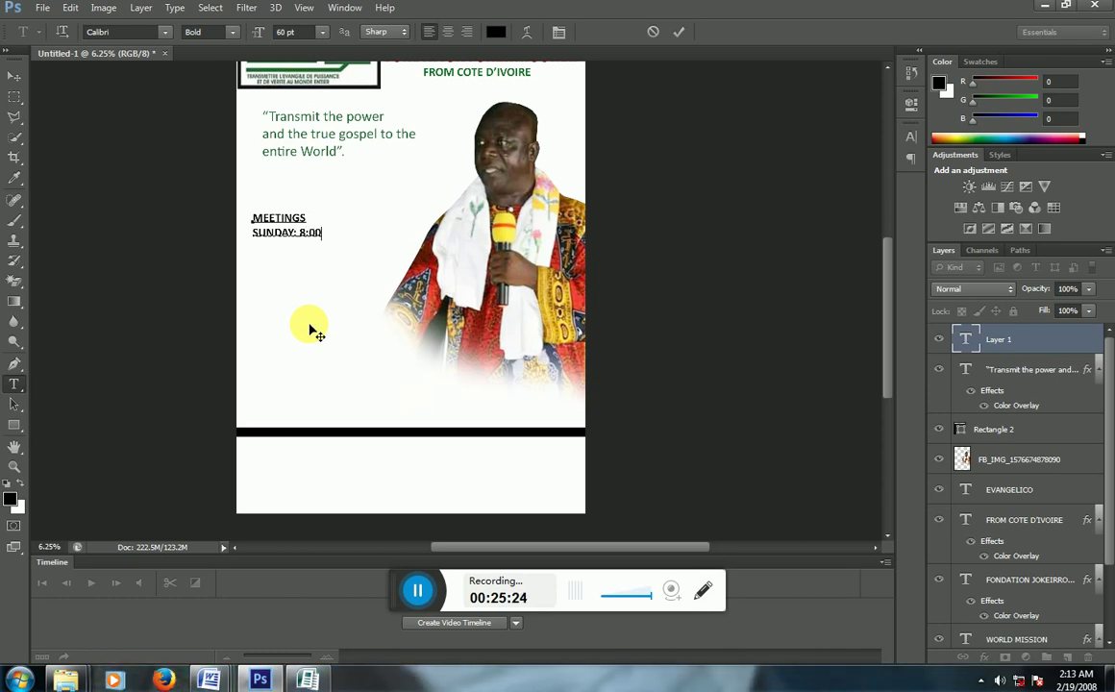
{"action": "type", "text": "am to "}
{"action": "type", "text": "10:00am"}
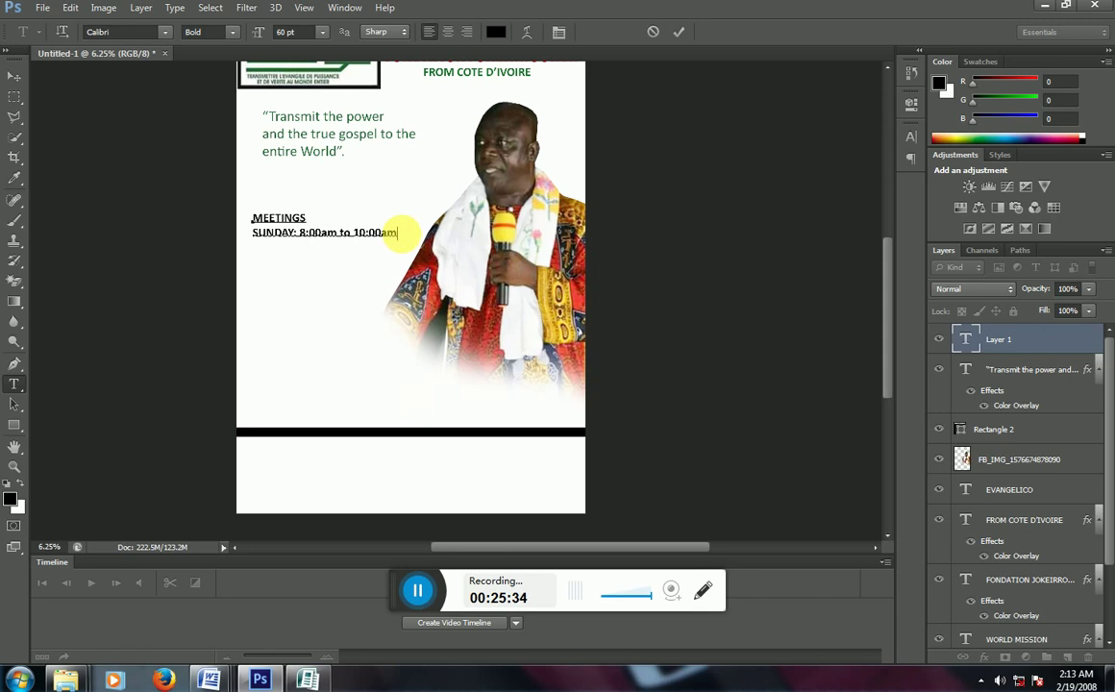
Step: Copy the time '8:00am to 10:00am' and add a TUESDAY line with it
{"action": "left_click_drag", "start_coordinate": [396, 232], "coordinate": [297, 235]}
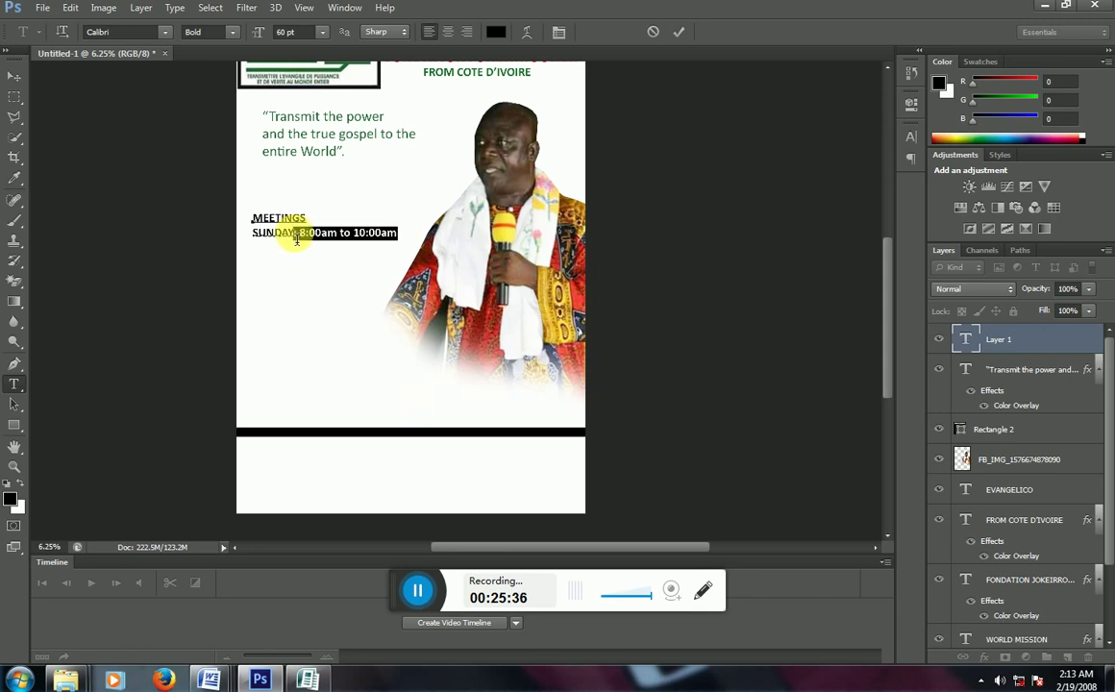
{"action": "right_click", "coordinate": [289, 215]}
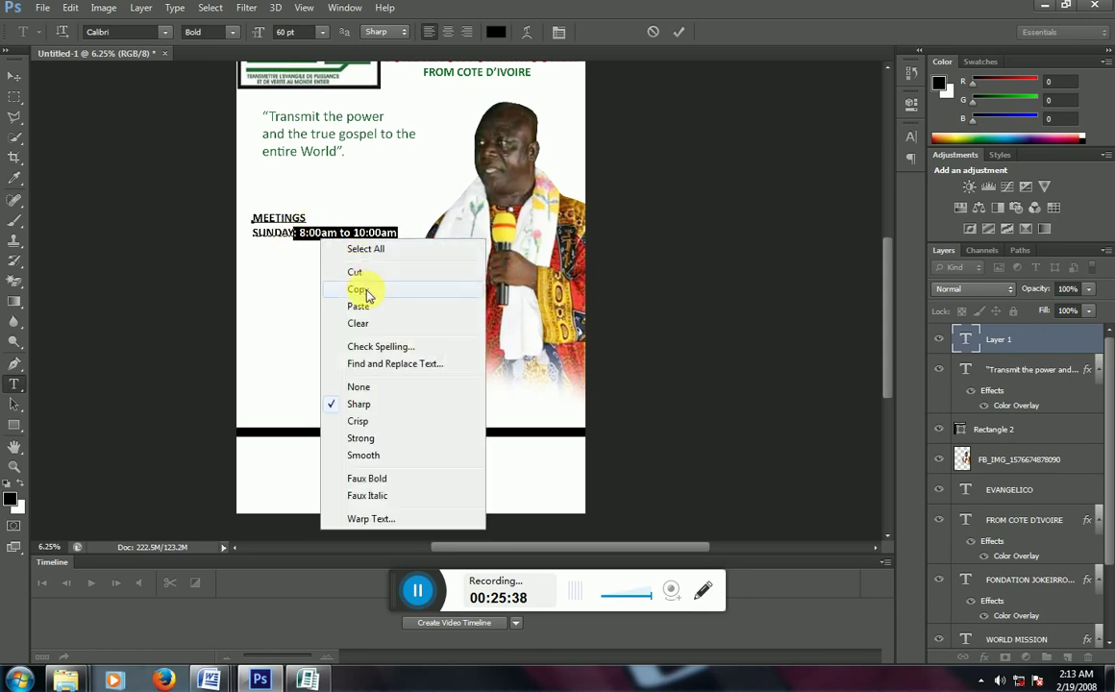
{"action": "left_click", "coordinate": [358, 289]}
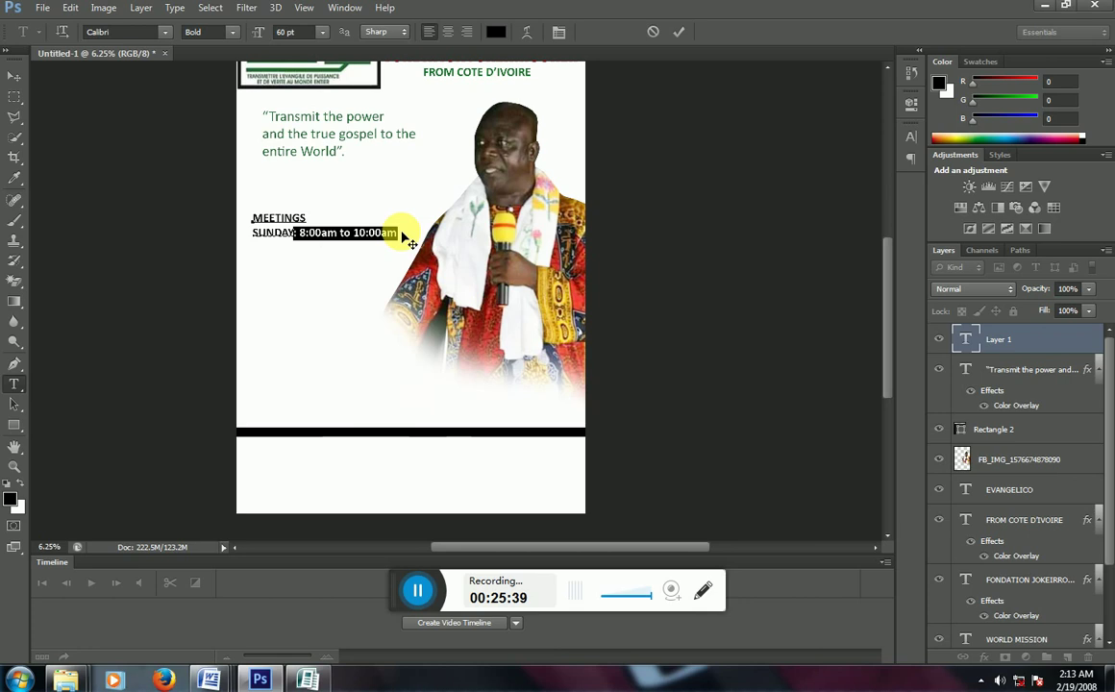
{"action": "left_click", "coordinate": [401, 240]}
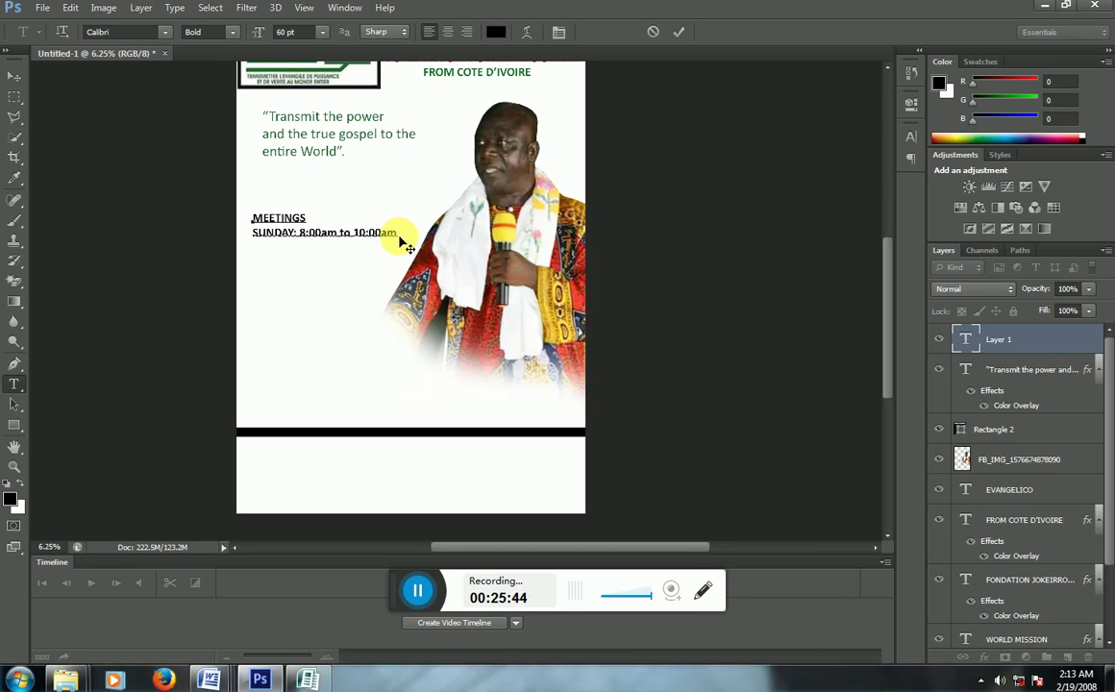
{"action": "type", "text": "tue"}
{"action": "key", "text": "BackSpace"}
{"action": "key", "text": "BackSpace"}
{"action": "key", "text": "BackSpace"}
{"action": "type", "text": "TUES"}
{"action": "type", "text": "DAY"}
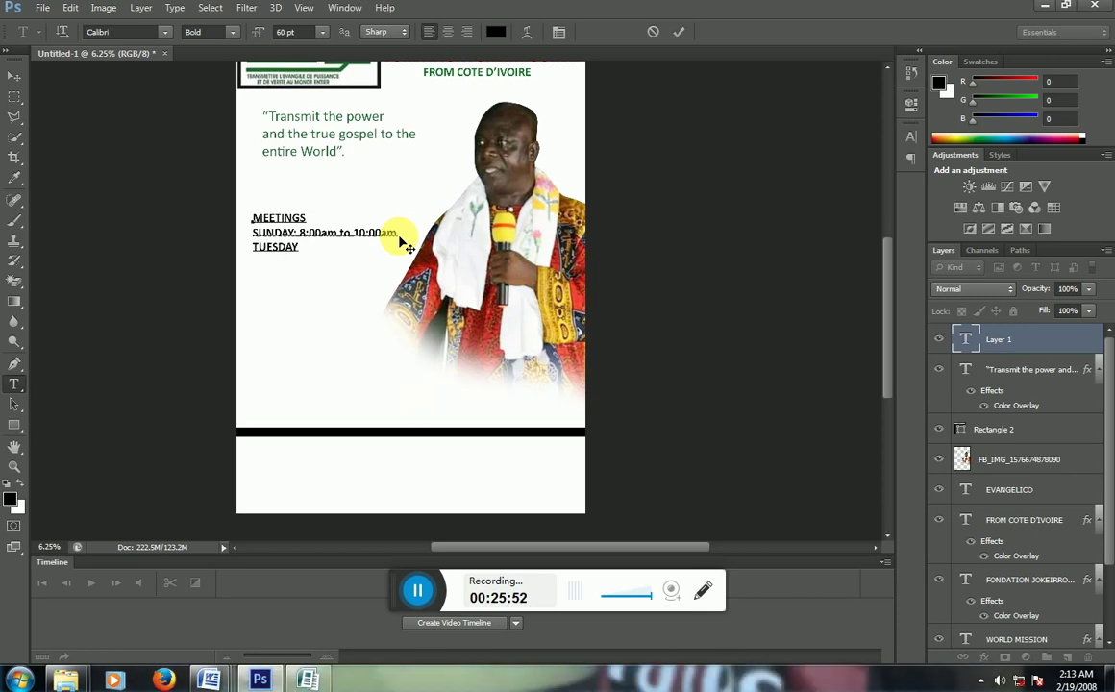
{"action": "type", "text": ":"}
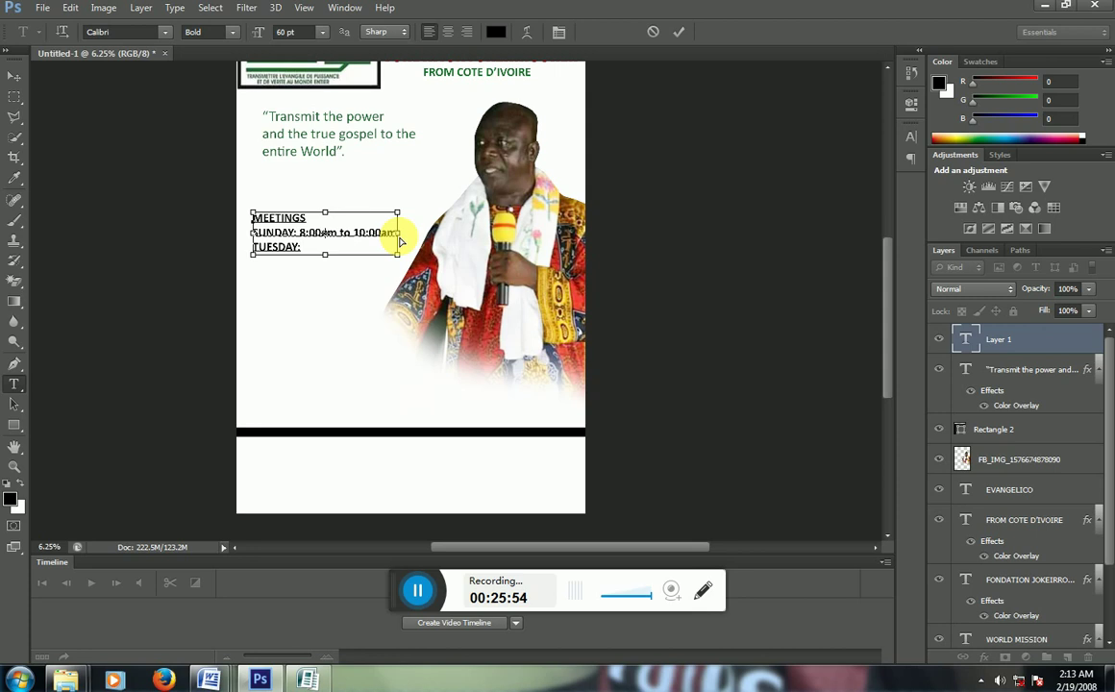
{"action": "key", "text": "ctrl+v"}
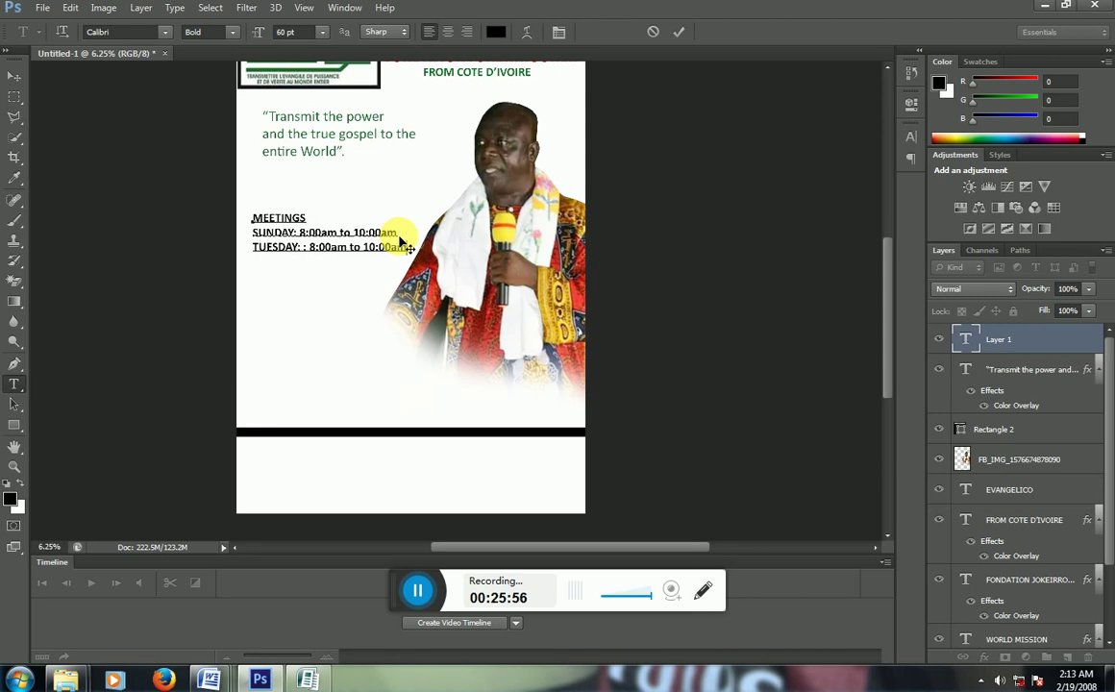
{"action": "left_click", "coordinate": [309, 247]}
{"action": "key", "text": "BackSpace"}
{"action": "key", "text": "BackSpace"}
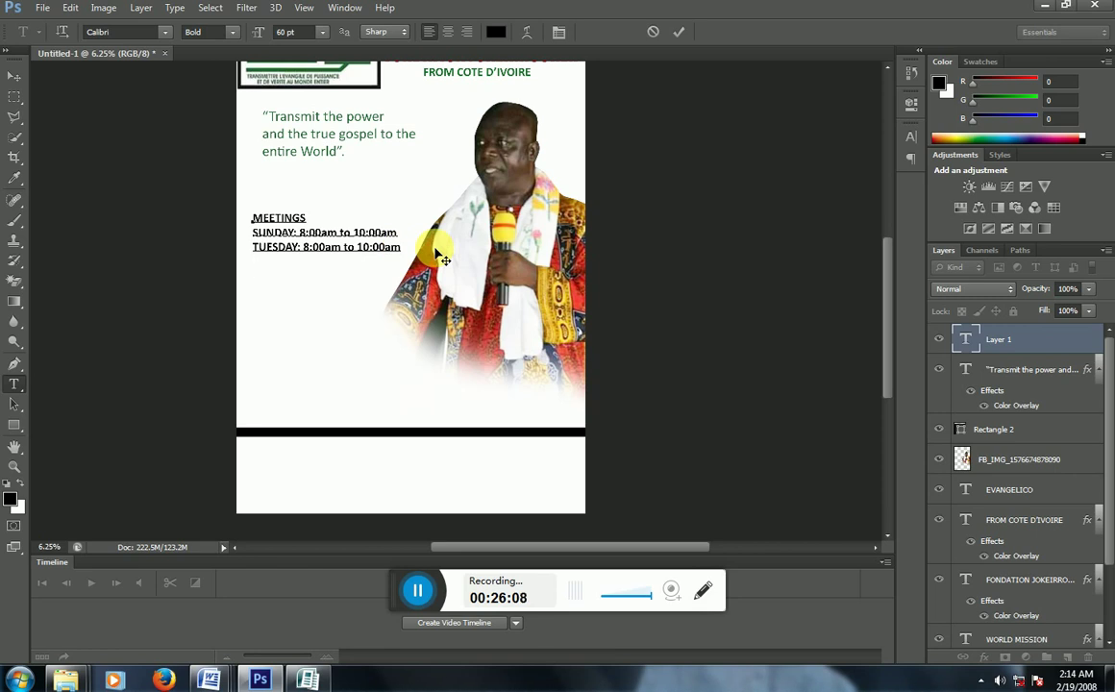
Step: Add THURSDAY and SATURDAY lines with the same time, then select all the text
{"action": "key", "text": "Return"}
{"action": "type", "text": "H"}
{"action": "type", "text": "HUR"}
{"action": "type", "text": "SDAY"}
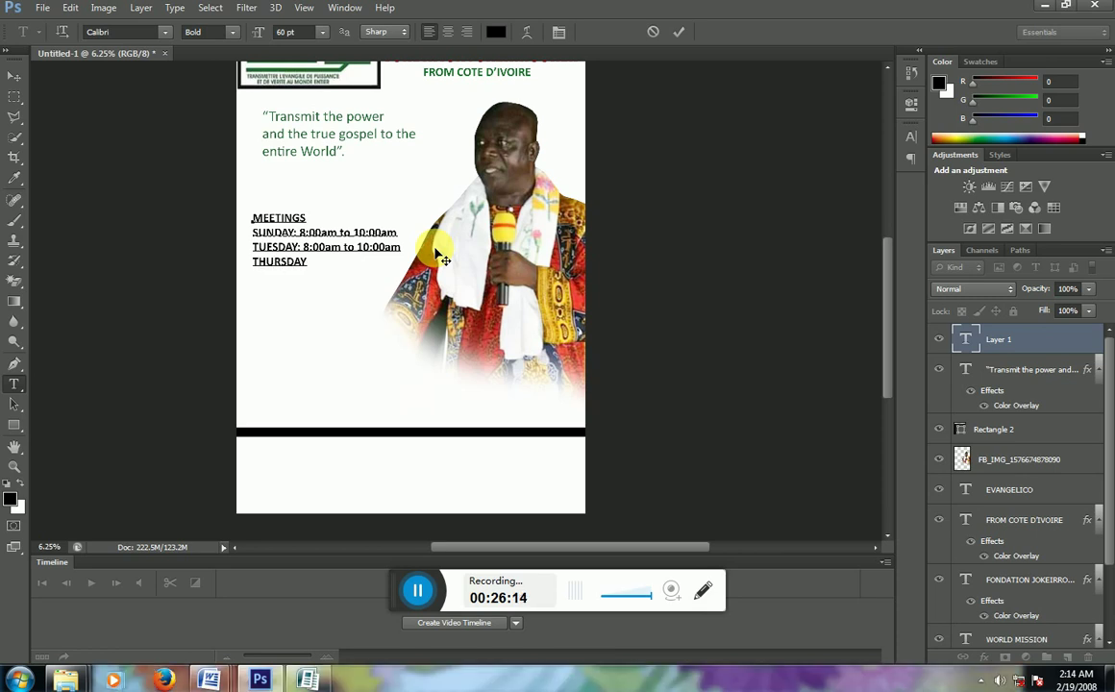
{"action": "key", "text": "ctrl+v"}
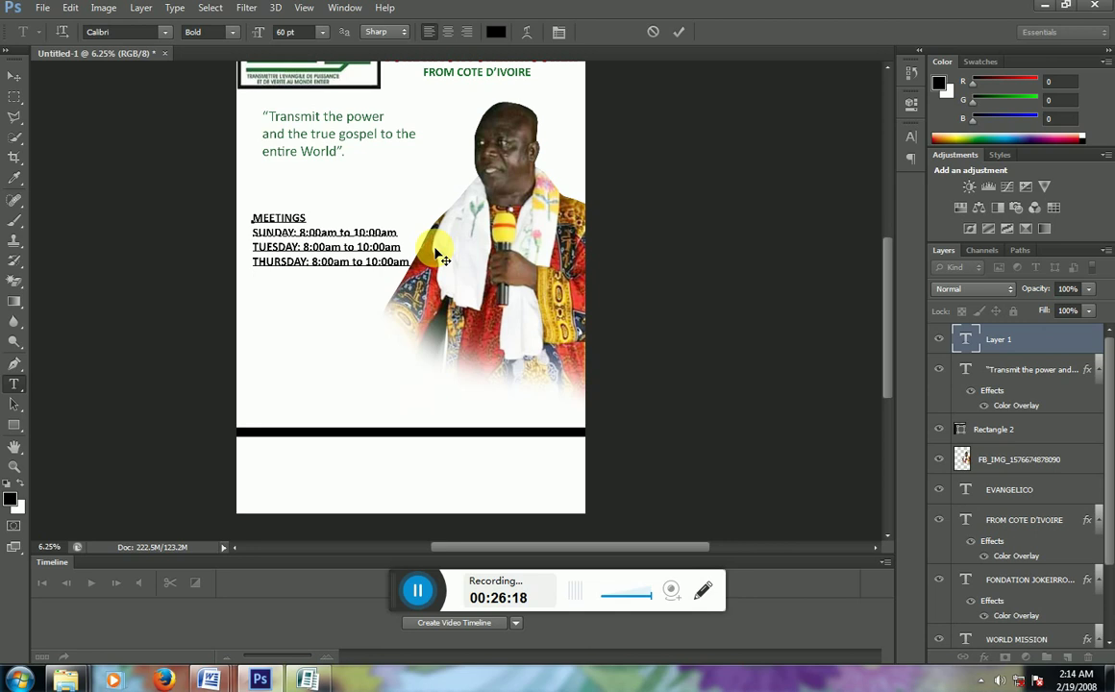
{"action": "type", "text": "AT"}
{"action": "type", "text": "URDAY"}
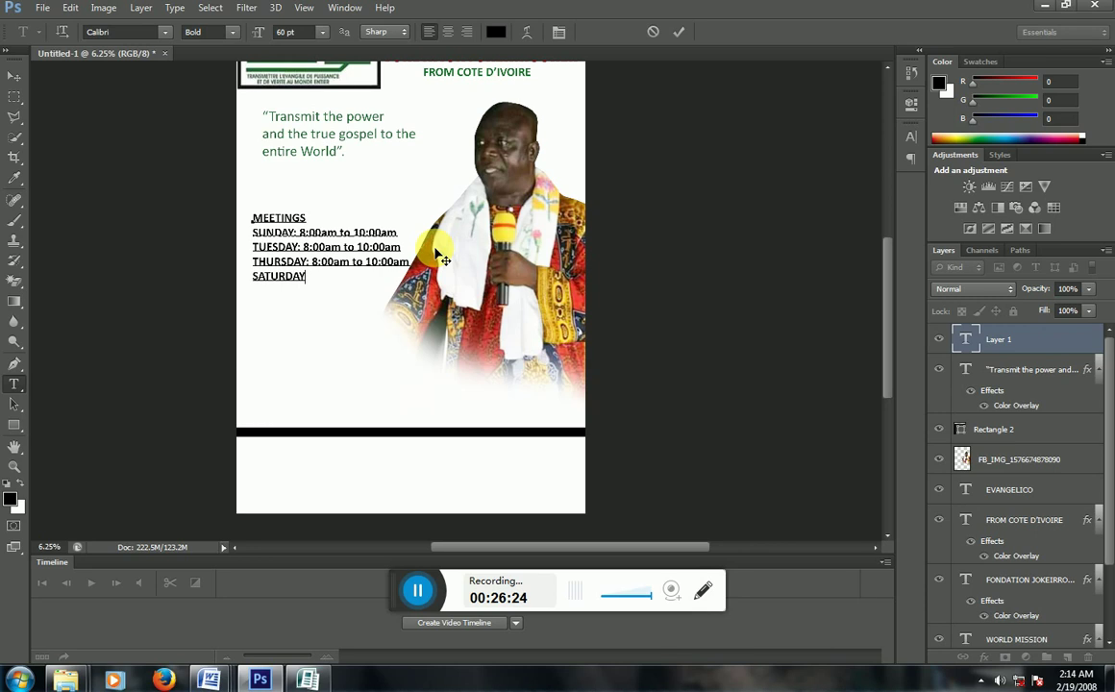
{"action": "key", "text": "ctrl+v"}
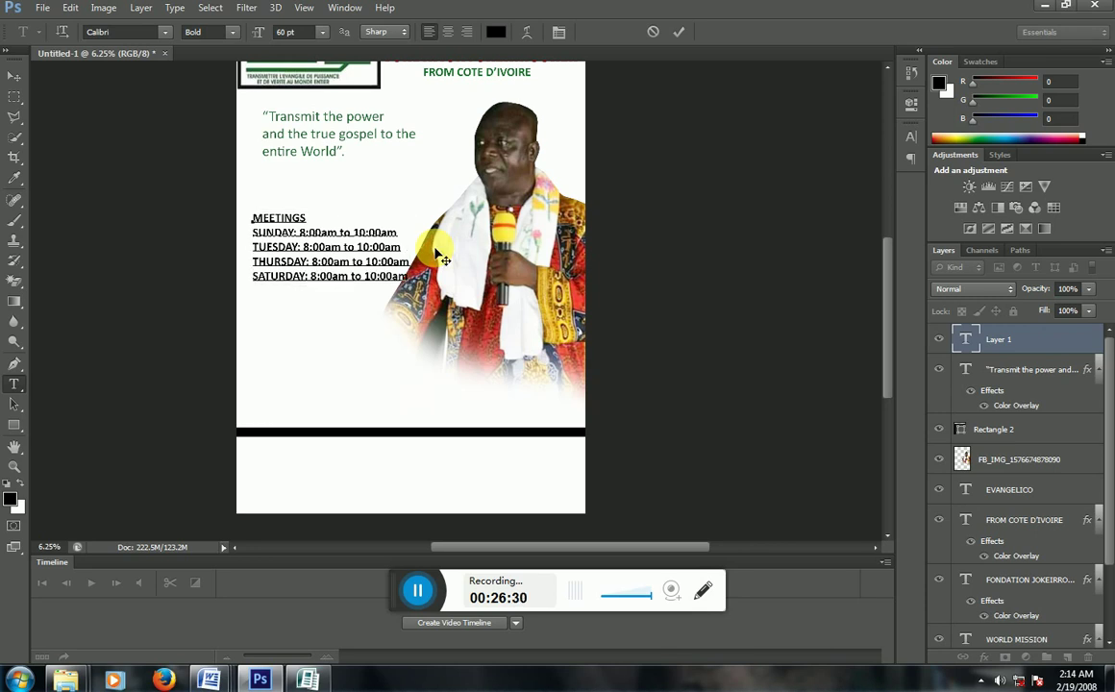
{"action": "key", "text": "ctrl+a"}
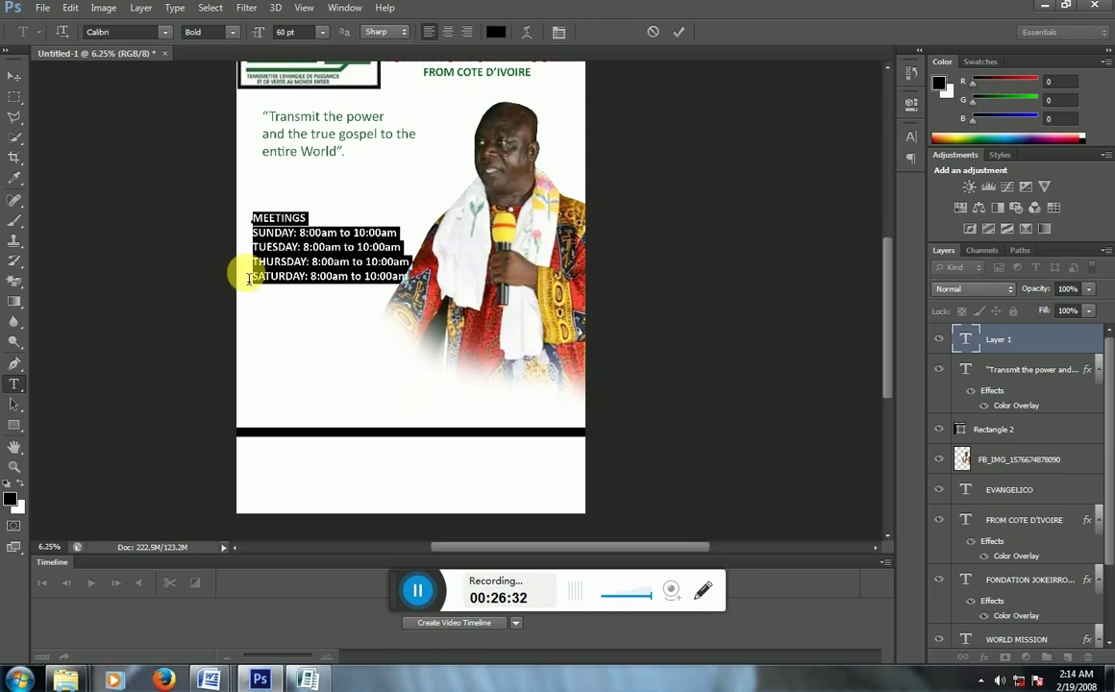
Step: Move each day's meeting time onto its own line below the day name
{"action": "left_click", "coordinate": [301, 239]}
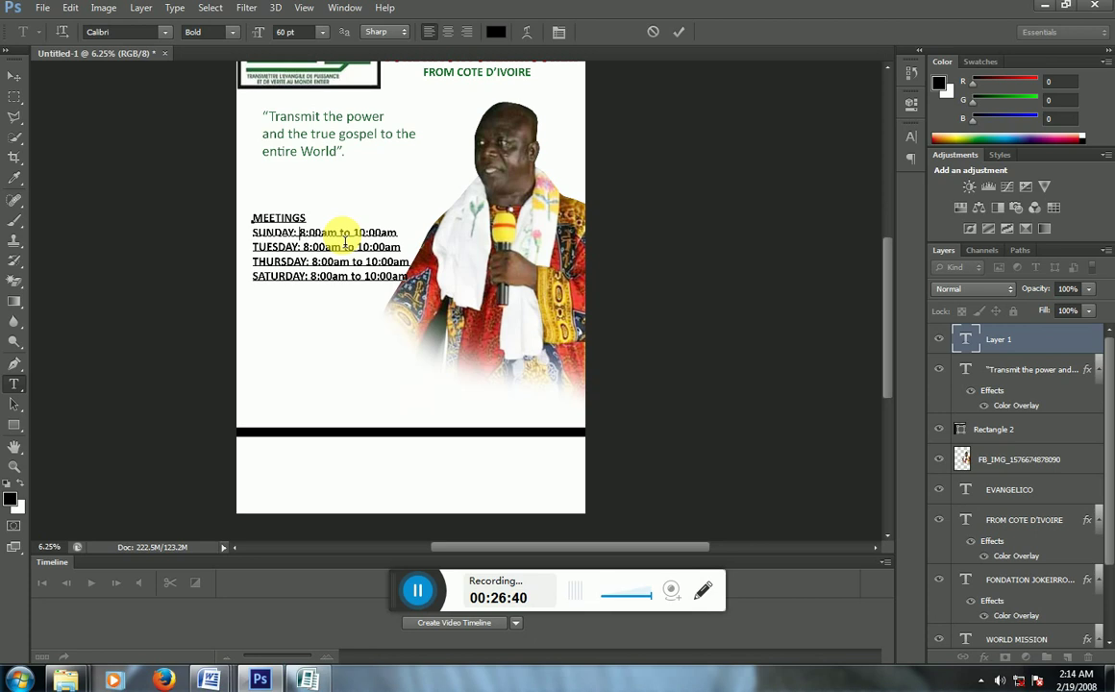
{"action": "key", "text": "Return"}
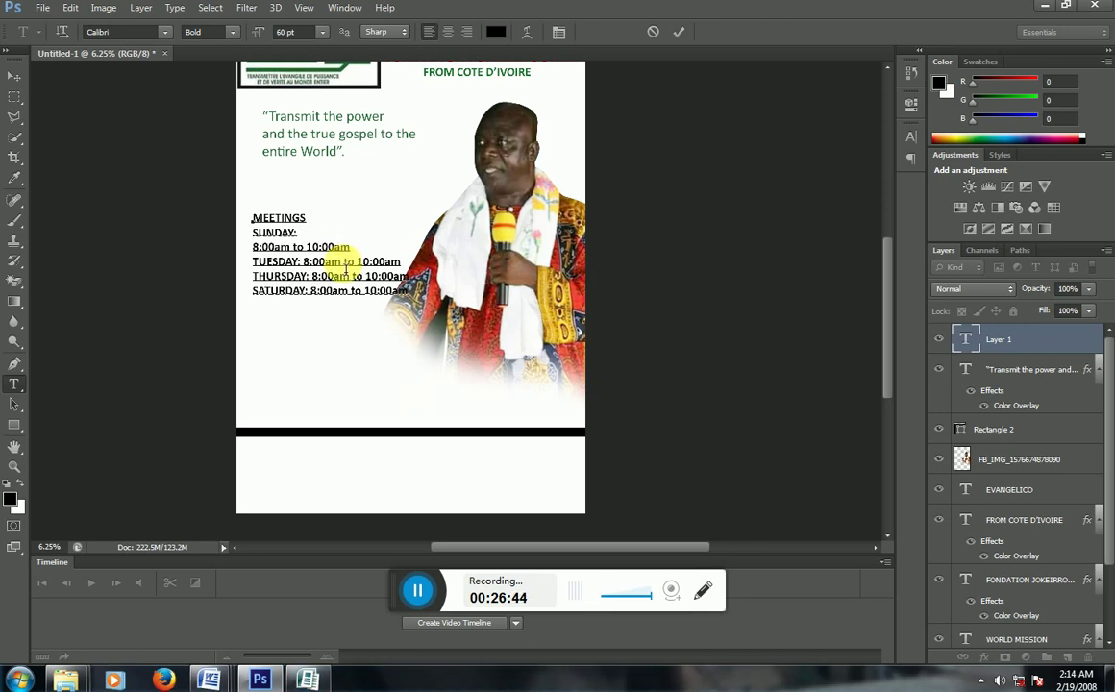
{"action": "key", "text": "Return"}
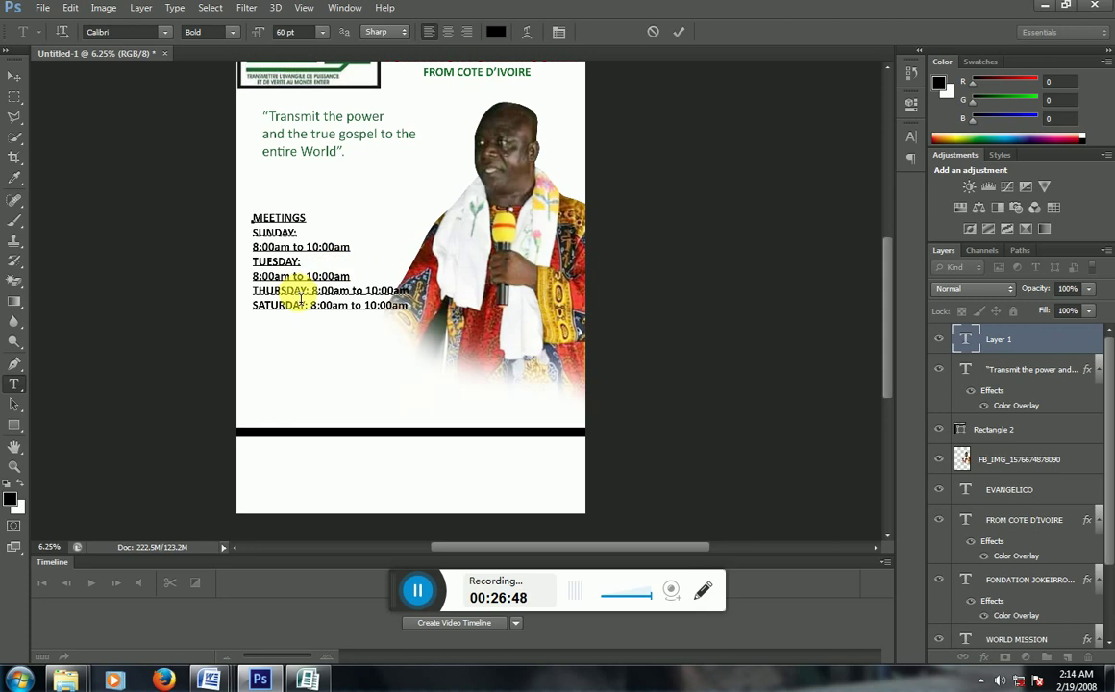
{"action": "left_click", "coordinate": [310, 292]}
{"action": "key", "text": "BackSpace"}
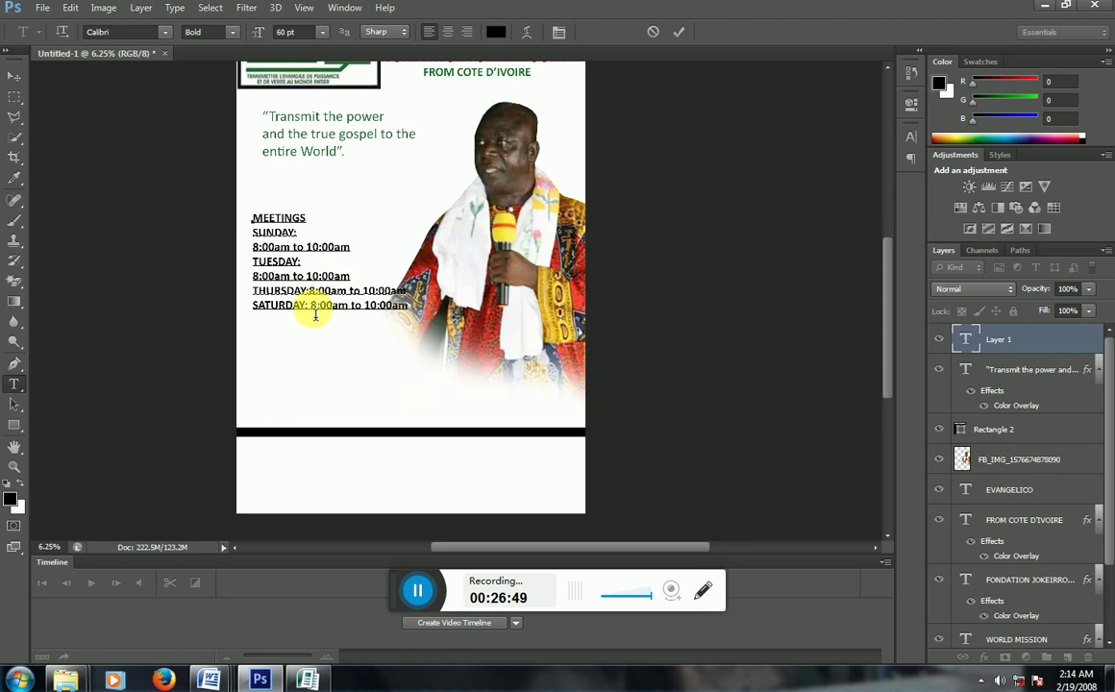
{"action": "key", "text": "Return"}
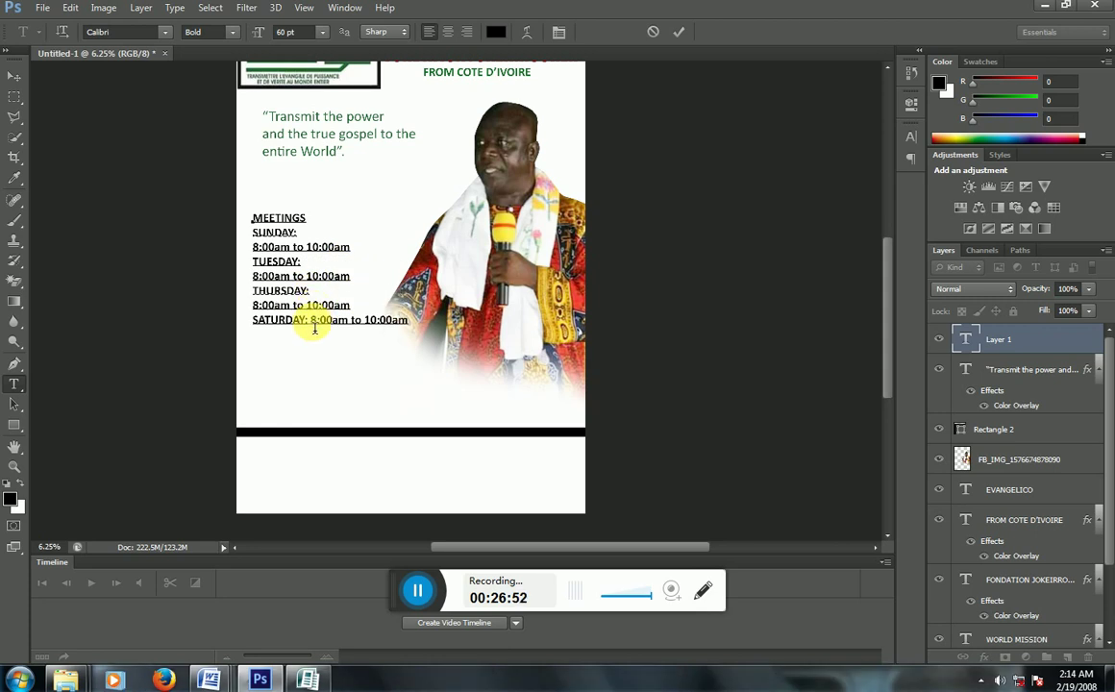
{"action": "left_click", "coordinate": [313, 322]}
{"action": "key", "text": "Return"}
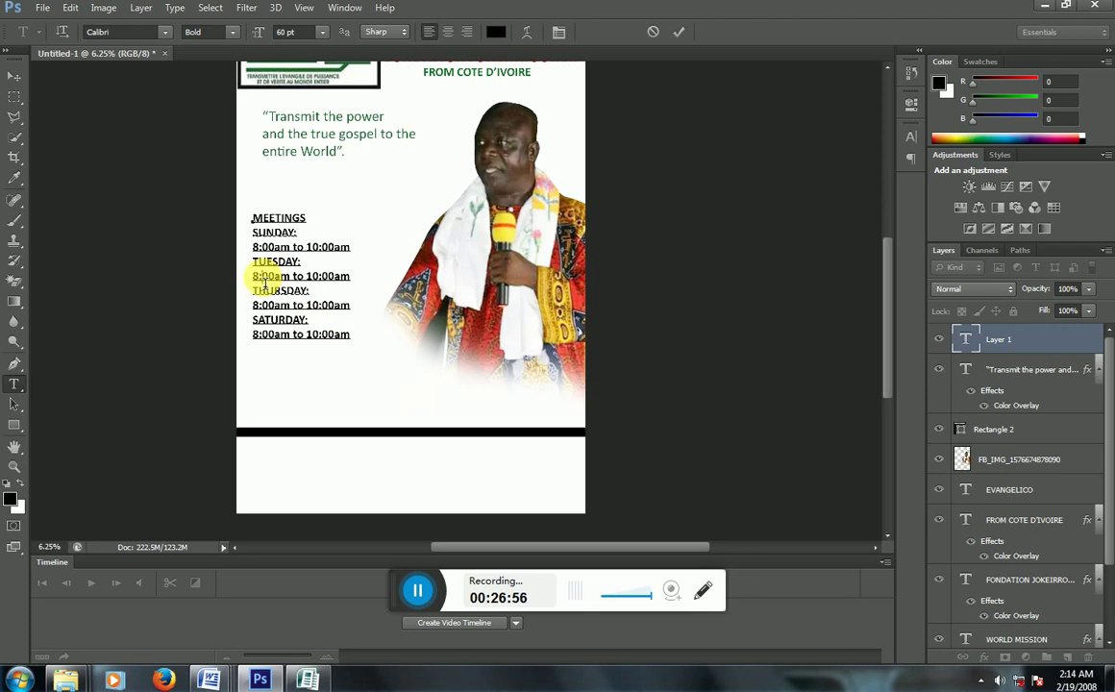
Step: Change Tuesday's meeting time to 7:00pm to 9:00pm
{"action": "key", "text": "Delete"}
{"action": "key", "text": "Delete"}
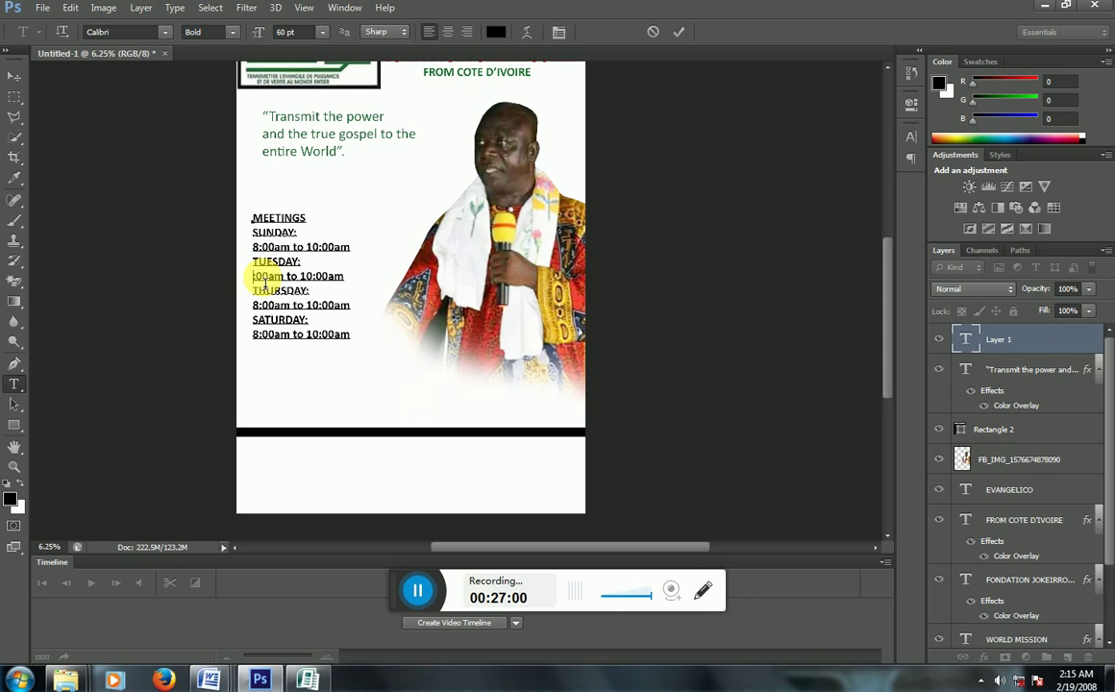
{"action": "type", "text": "7:"}
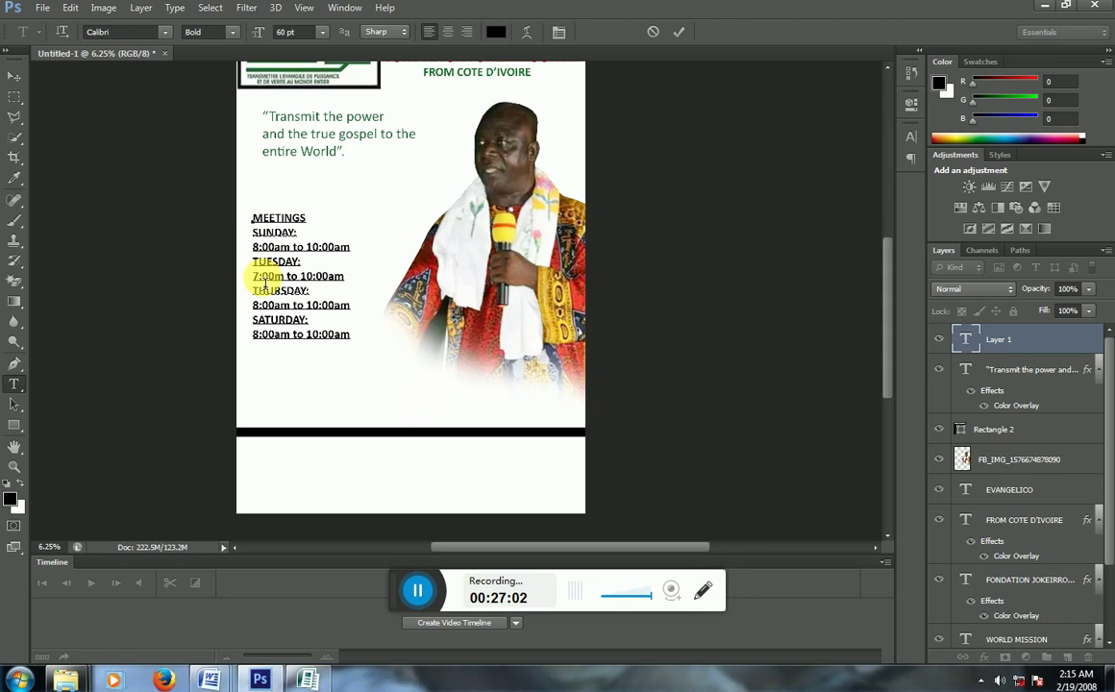
{"action": "type", "text": "P"}
{"action": "key", "text": "BackSpace"}
{"action": "type", "text": "P"}
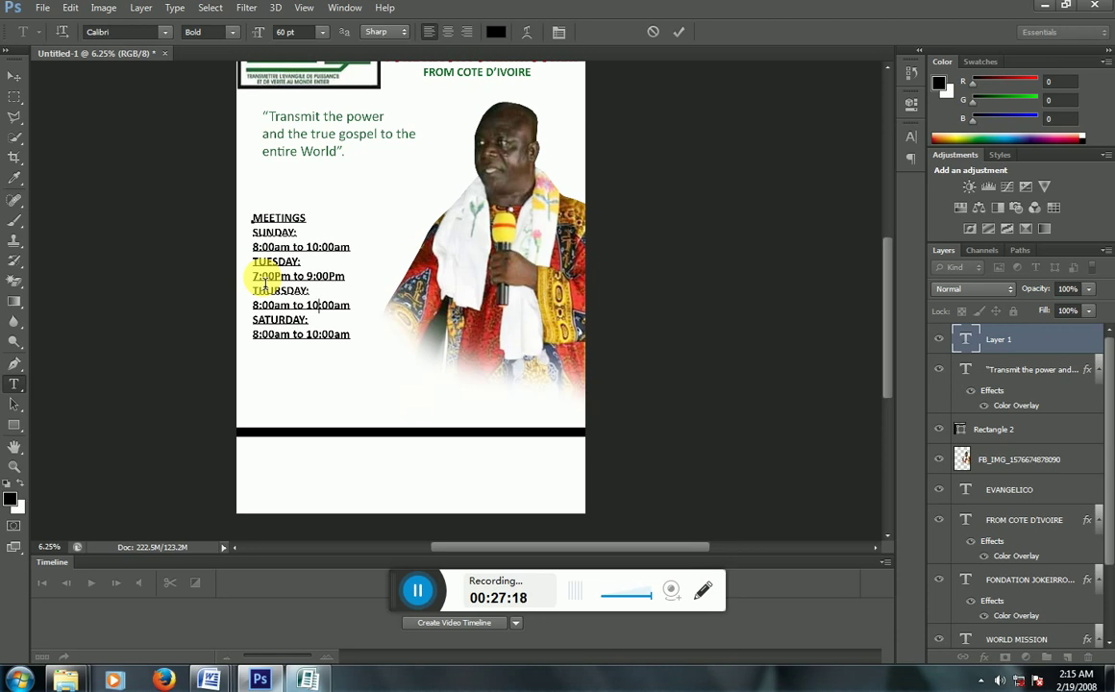
{"action": "type", "text": "9"}
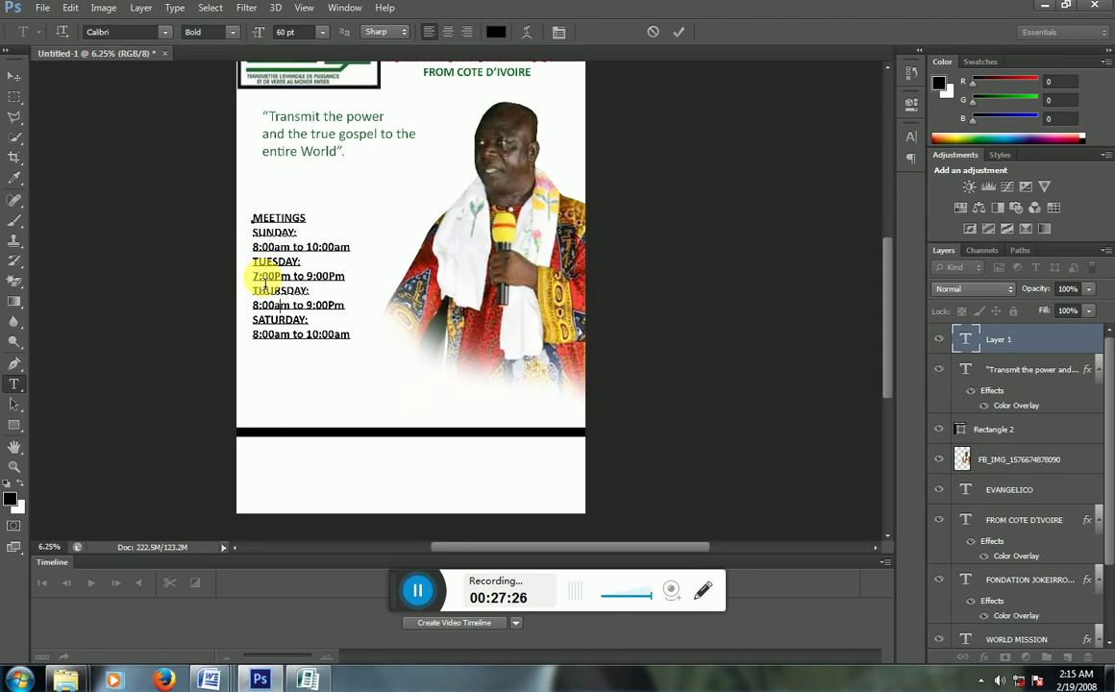
Step: Change Thursday's start to 7:00pm and make the pm's lowercase
{"action": "key", "text": "BackSpace"}
{"action": "type", "text": "P"}
{"action": "key", "text": "BackSpace"}
{"action": "type", "text": "p"}
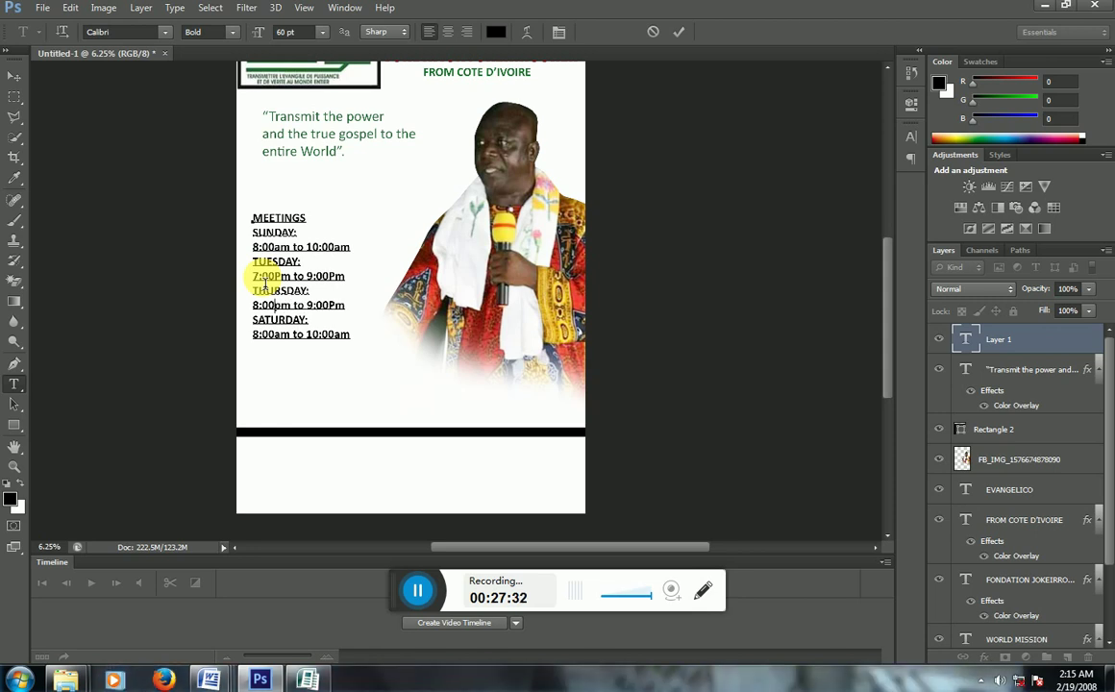
{"action": "key", "text": "BackSpace"}
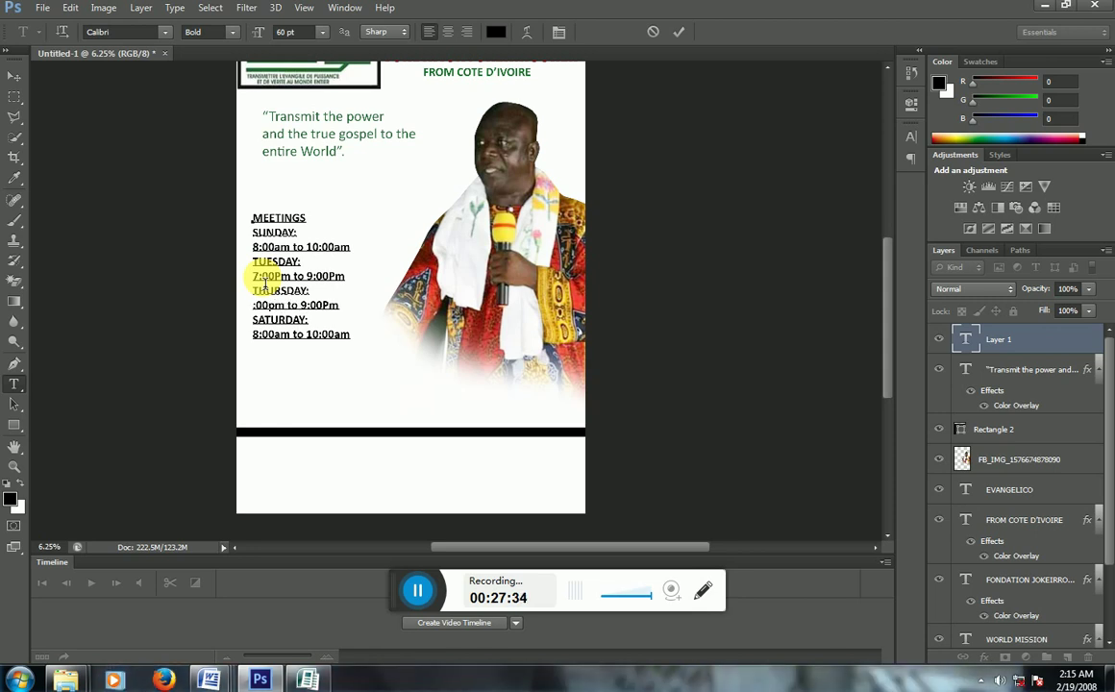
{"action": "type", "text": "7"}
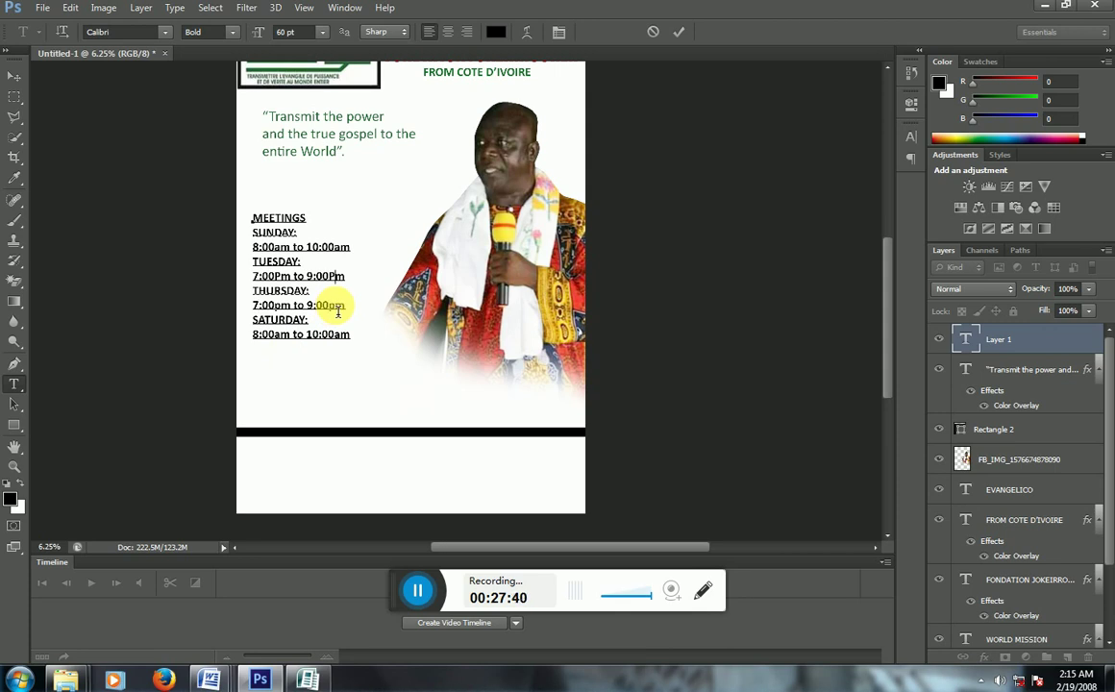
{"action": "key", "text": "BackSpace"}
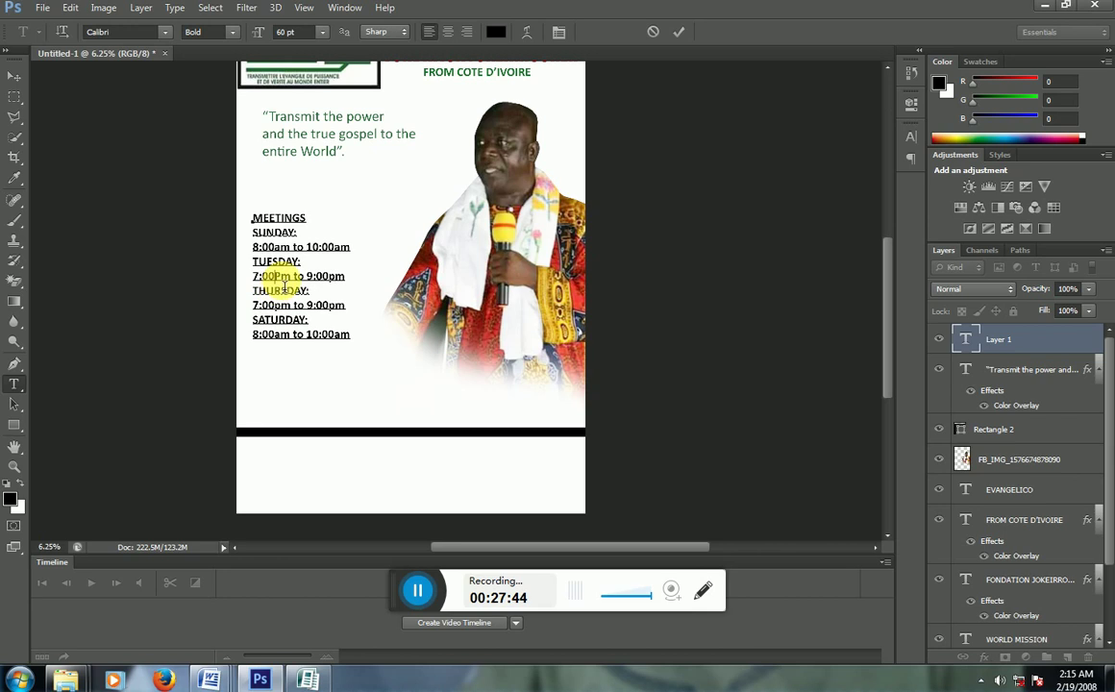
{"action": "key", "text": "BackSpace"}
{"action": "type", "text": "p"}
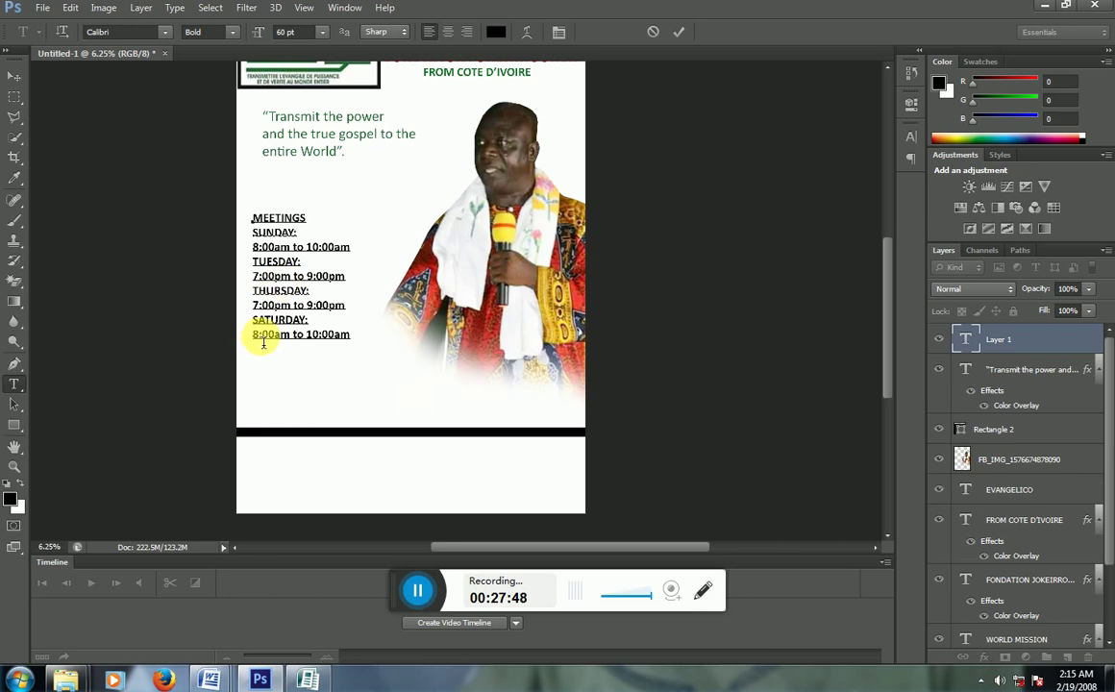
Step: Fix Saturday's end time to 12:00pm and select all the schedule text
{"action": "left_click", "coordinate": [320, 335]}
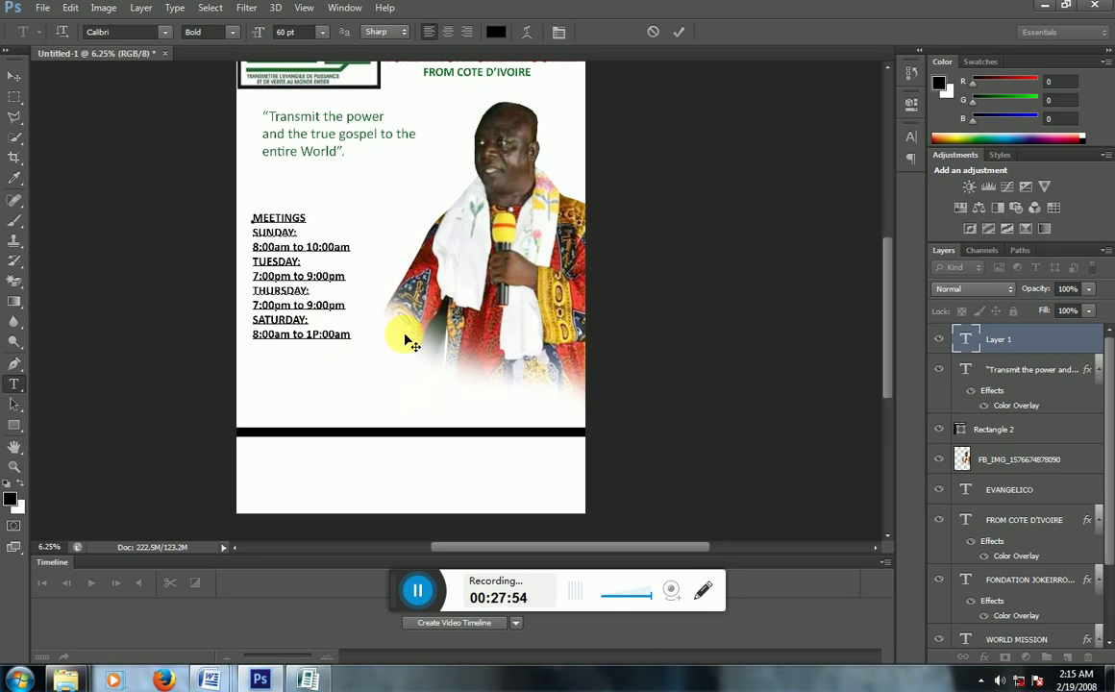
{"action": "key", "text": "BackSpace"}
{"action": "key", "text": "ctrl+a"}
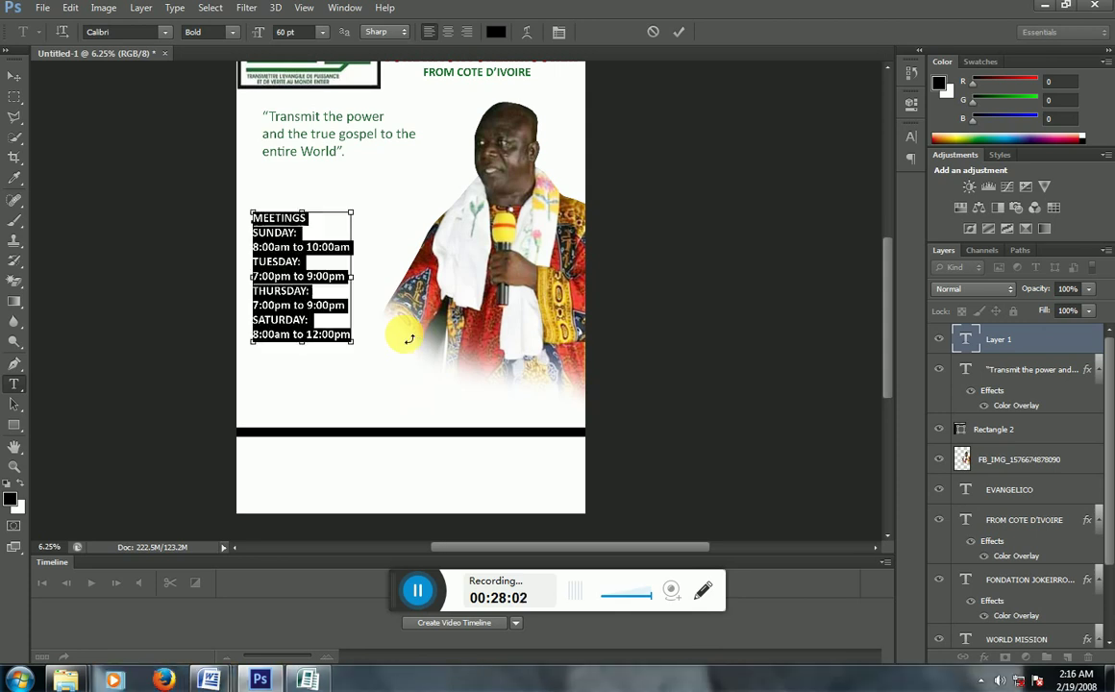
Step: Set the schedule text size to 72 pt
{"action": "left_click", "coordinate": [286, 32]}
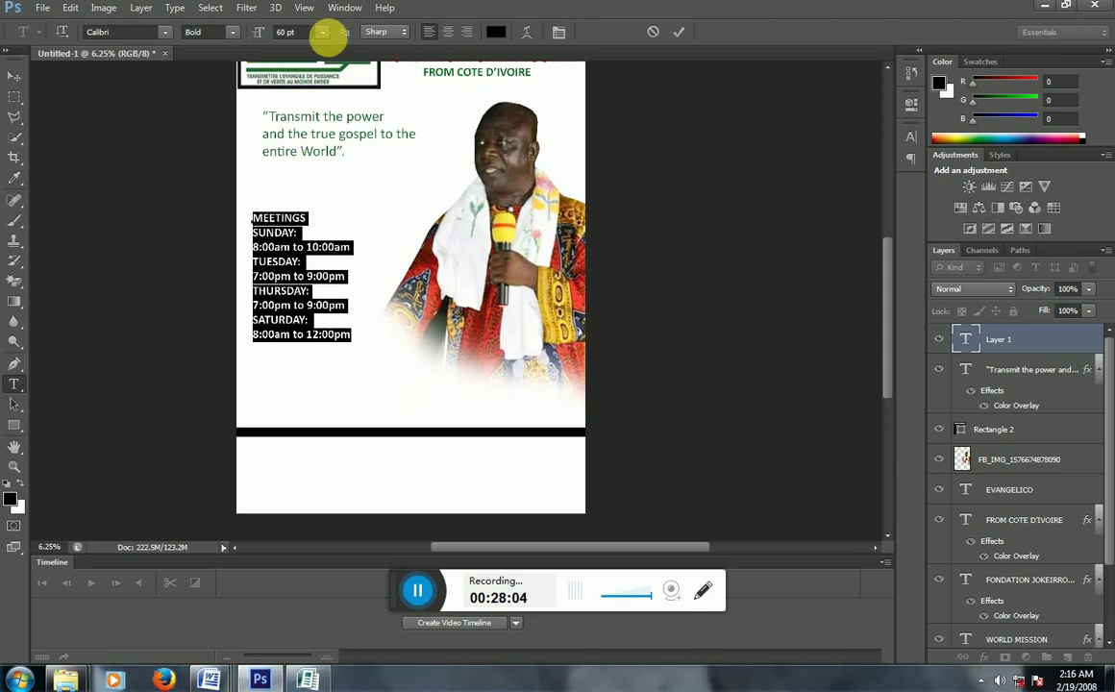
{"action": "left_click", "coordinate": [323, 31]}
{"action": "left_click", "coordinate": [310, 295]}
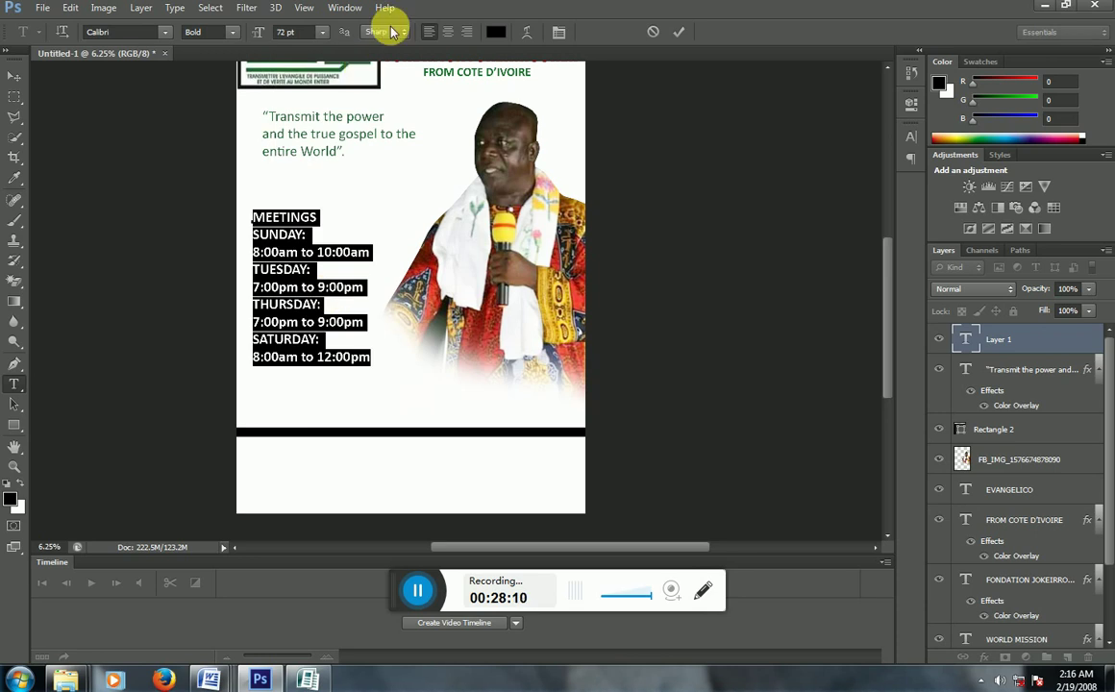
Step: Scale the schedule block up to about 125% width and 118% height
{"action": "left_click", "coordinate": [14, 75]}
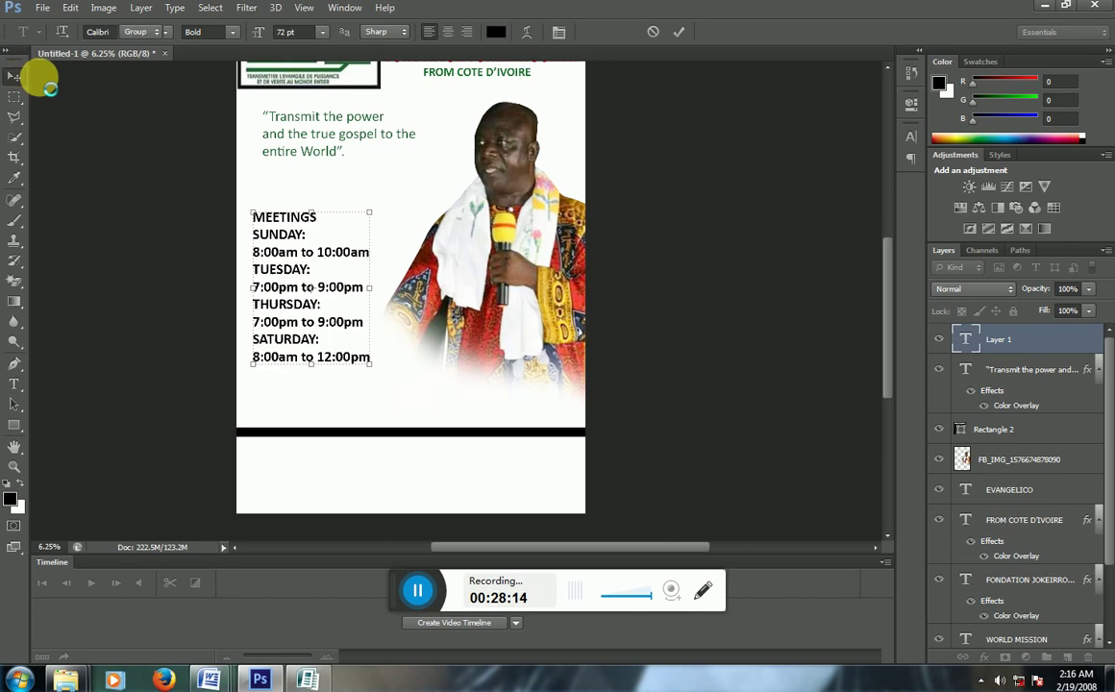
{"action": "key", "text": "ctrl+t"}
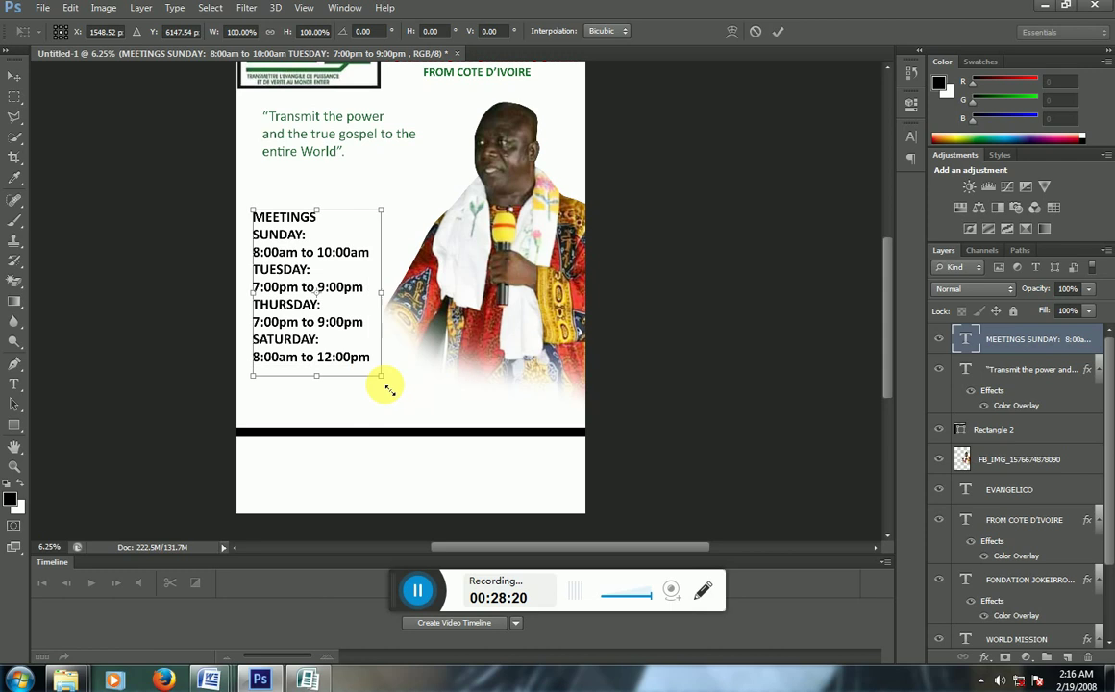
{"action": "left_click_drag", "start_coordinate": [374, 370], "coordinate": [398, 400]}
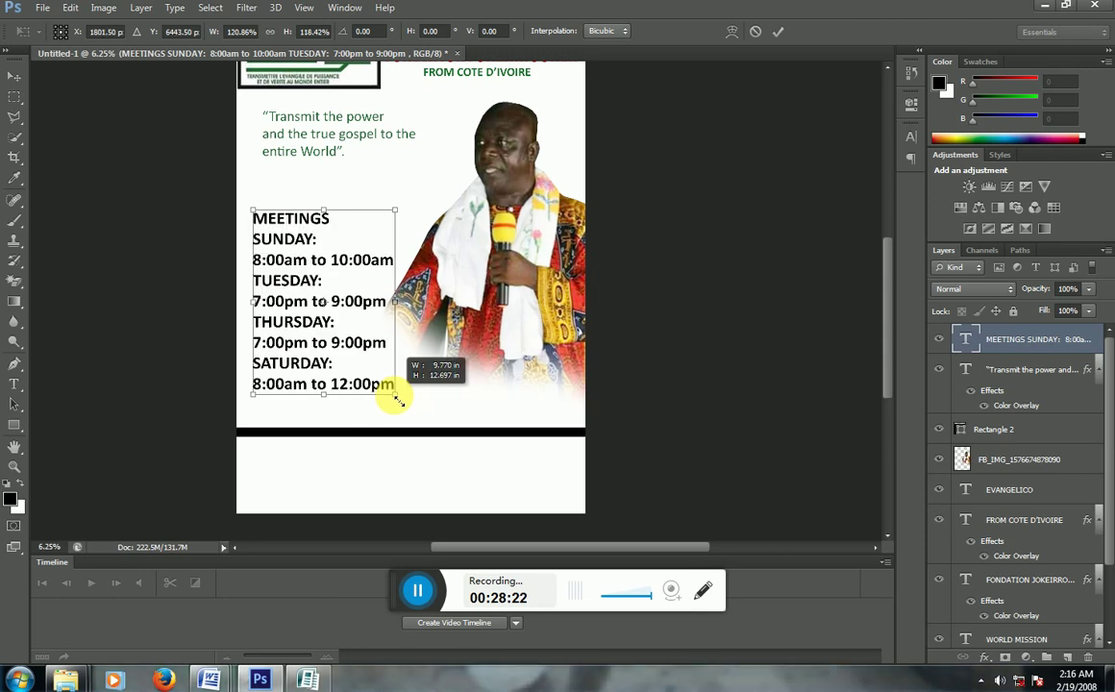
{"action": "left_click", "coordinate": [257, 305]}
{"action": "left_click_drag", "start_coordinate": [256, 305], "coordinate": [251, 308]}
{"action": "key", "text": "Return"}
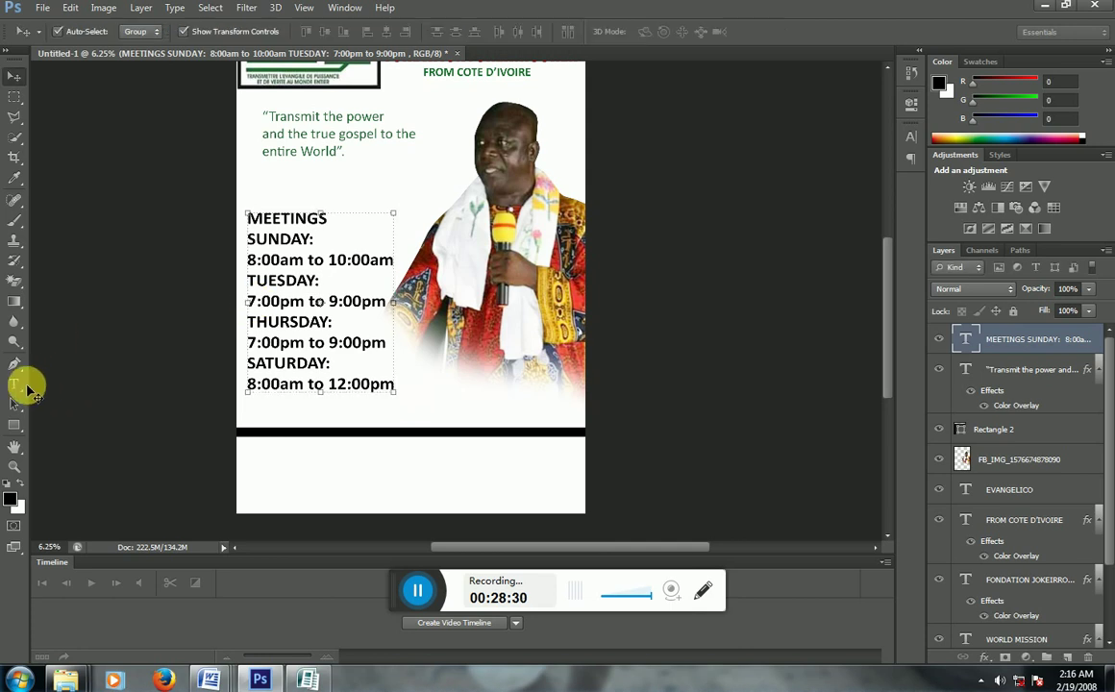
Step: Set the MEETINGS heading in Copperplate Gothic Bold
{"action": "left_click", "coordinate": [14, 385]}
{"action": "left_click", "coordinate": [325, 220]}
{"action": "left_click_drag", "start_coordinate": [325, 219], "coordinate": [248, 220]}
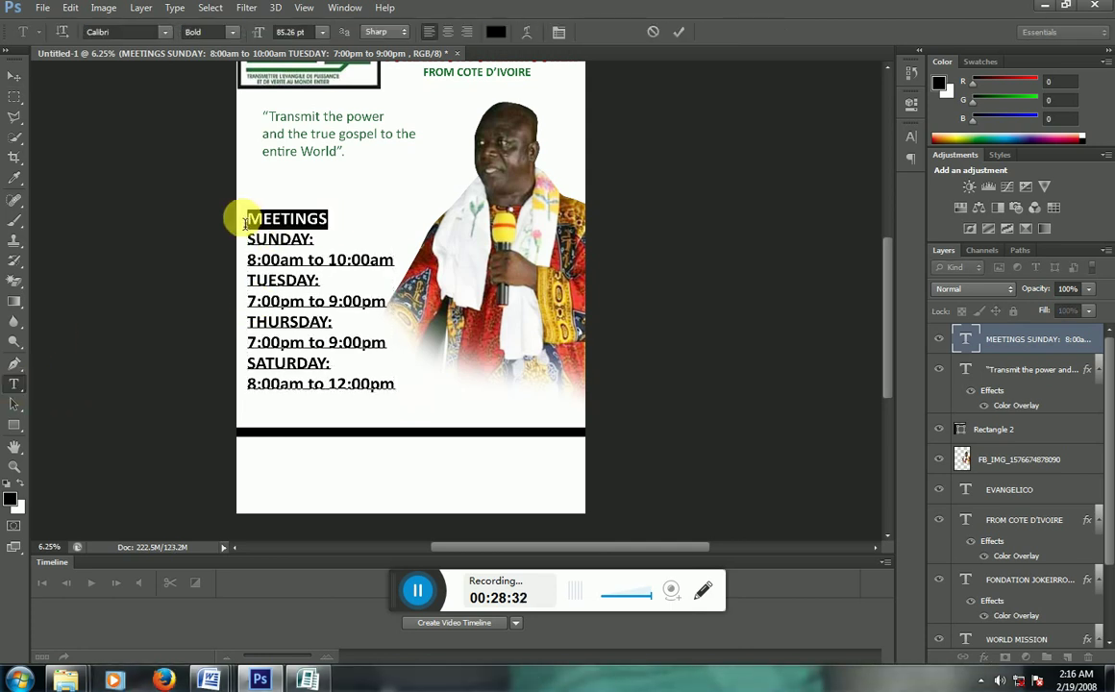
{"action": "left_click", "coordinate": [167, 32]}
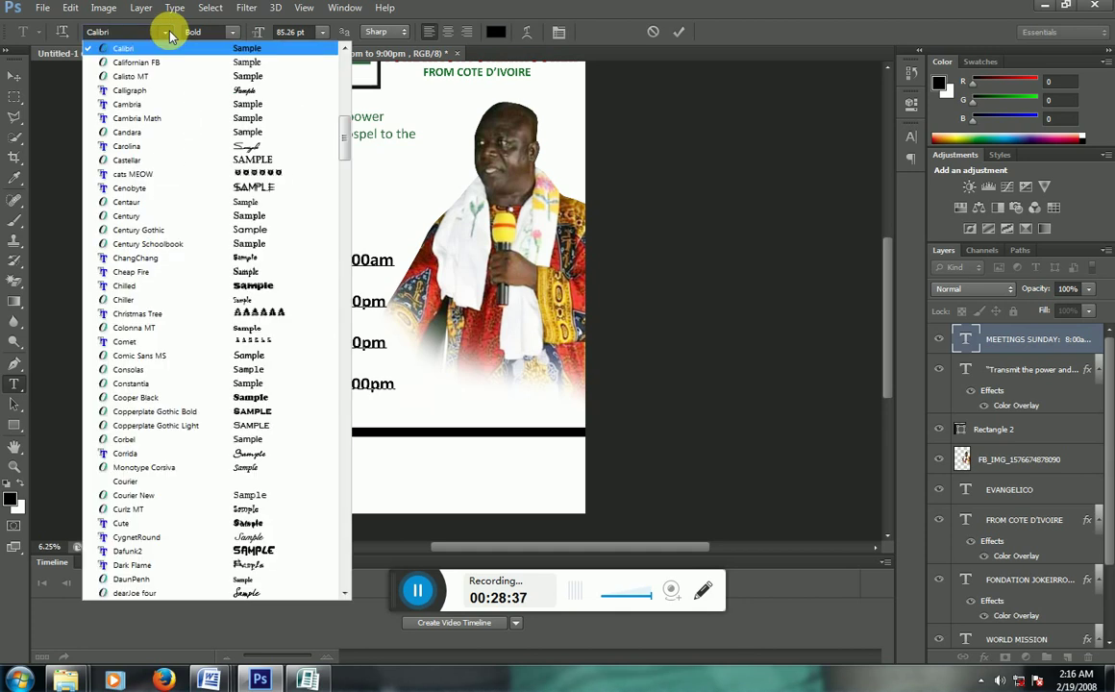
{"action": "left_click", "coordinate": [261, 89]}
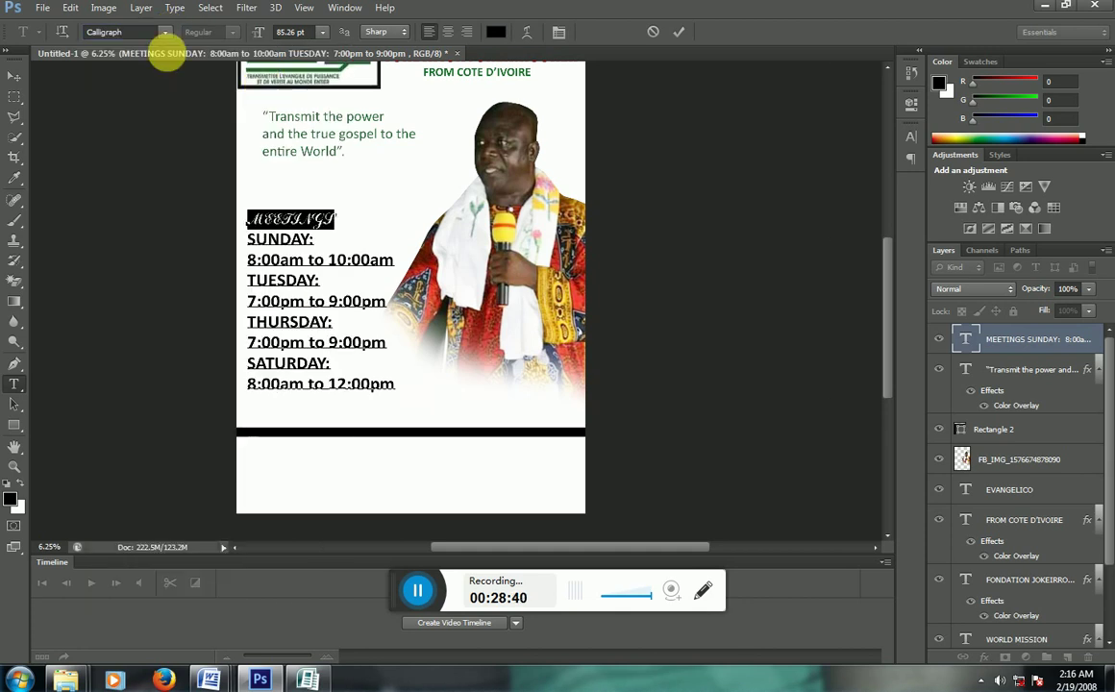
{"action": "left_click", "coordinate": [166, 31]}
{"action": "scroll", "coordinate": [195, 73], "scroll_direction": "up", "scroll_amount": 2}
{"action": "scroll", "coordinate": [195, 72], "scroll_direction": "up", "scroll_amount": 1}
{"action": "scroll", "coordinate": [195, 72], "scroll_direction": "up", "scroll_amount": 3}
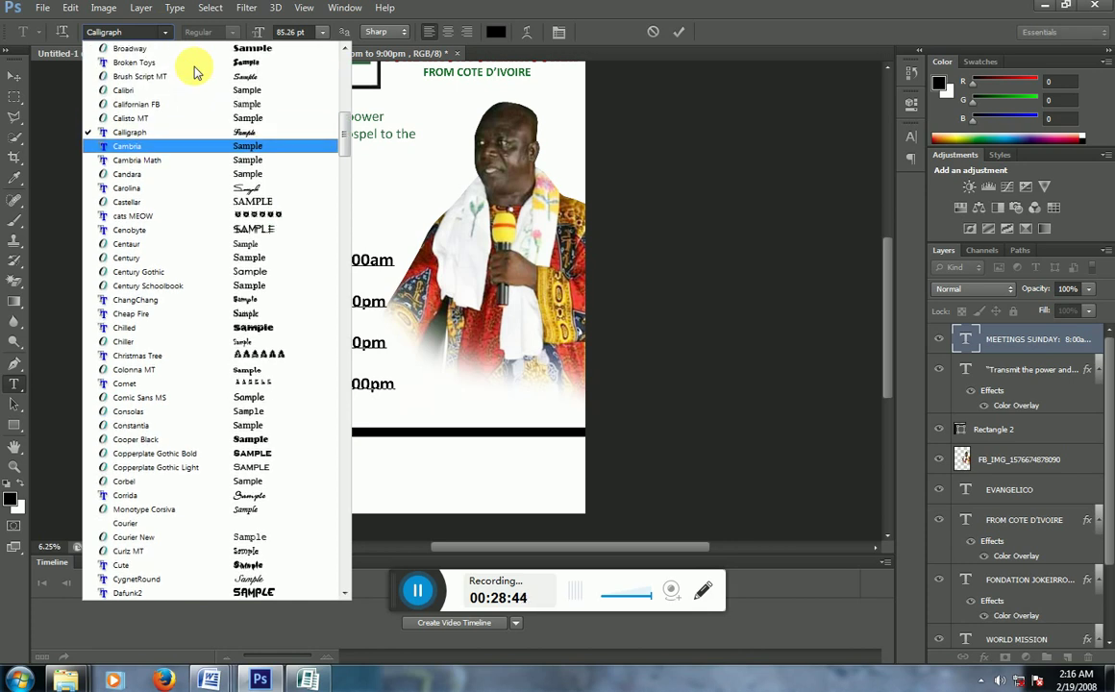
{"action": "left_click", "coordinate": [259, 453]}
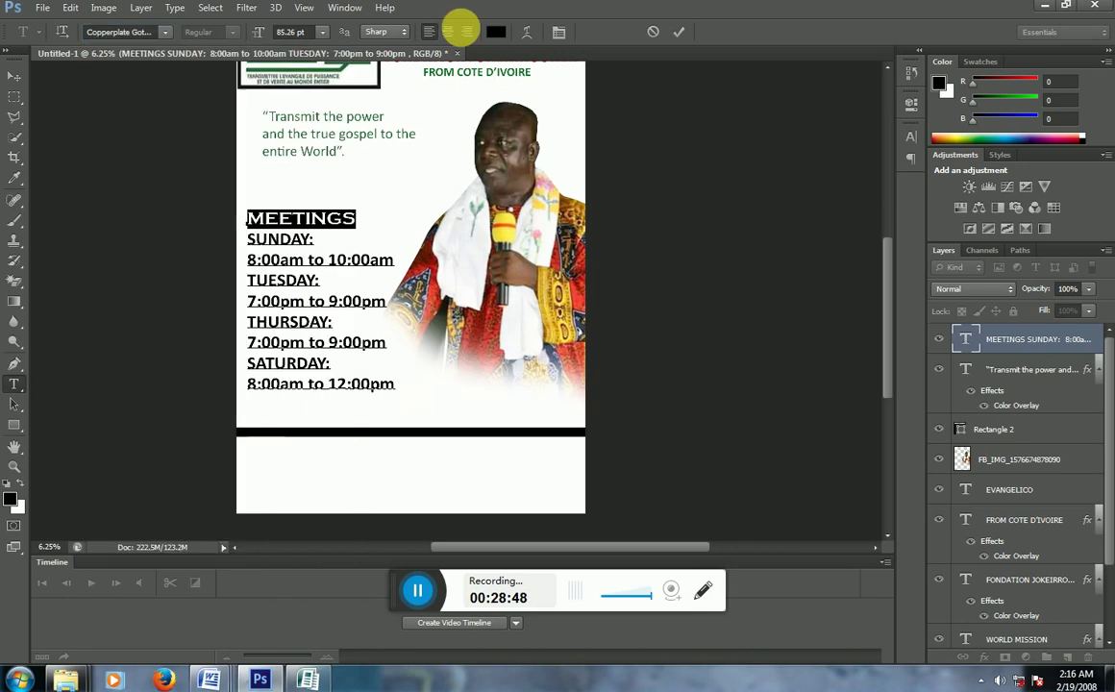
Step: Colour MEETINGS red (f20505) and bring up the character settings
{"action": "left_click", "coordinate": [494, 33]}
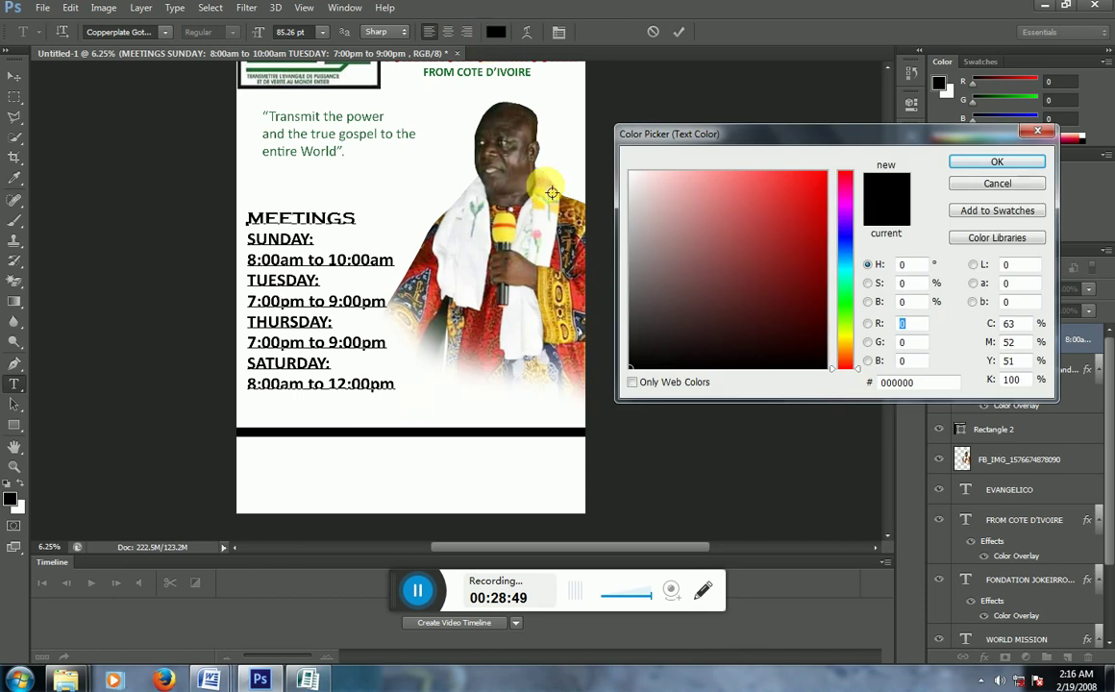
{"action": "left_click", "coordinate": [824, 177]}
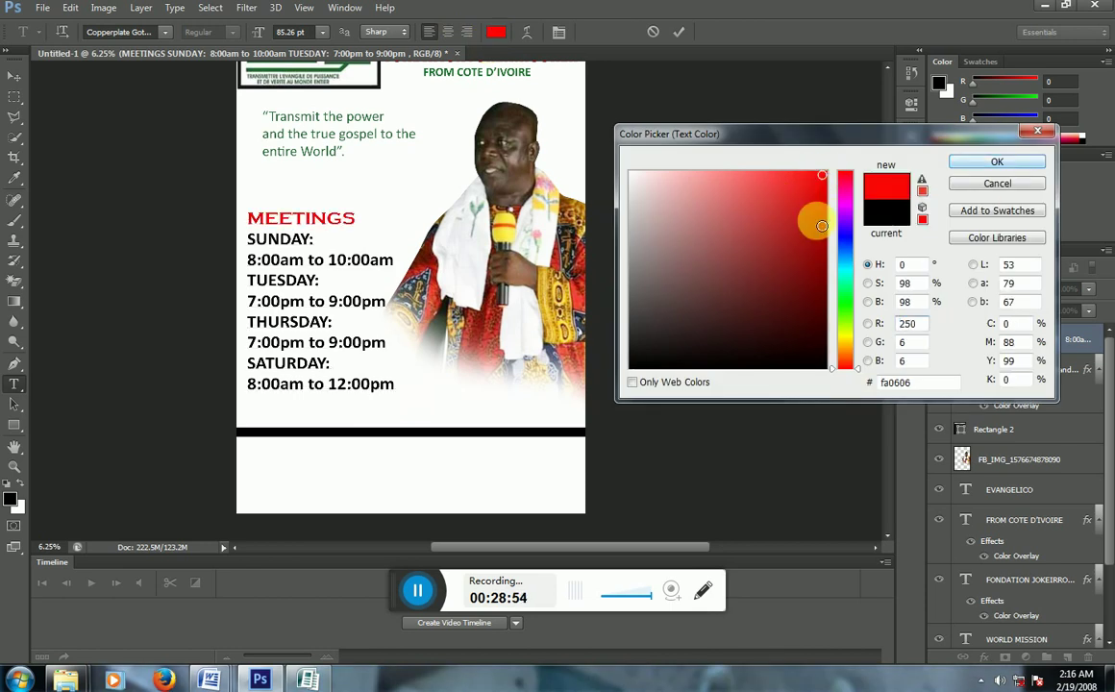
{"action": "type", "text": "201"}
{"action": "left_click", "coordinate": [822, 180]}
{"action": "left_click", "coordinate": [987, 169]}
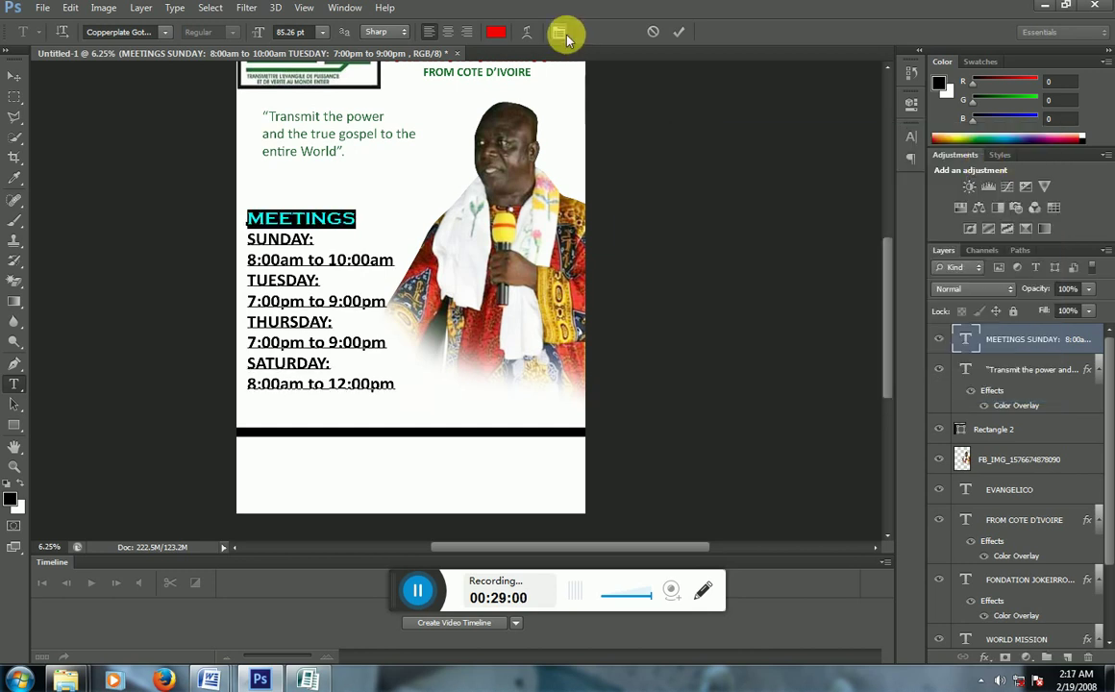
{"action": "left_click", "coordinate": [560, 33]}
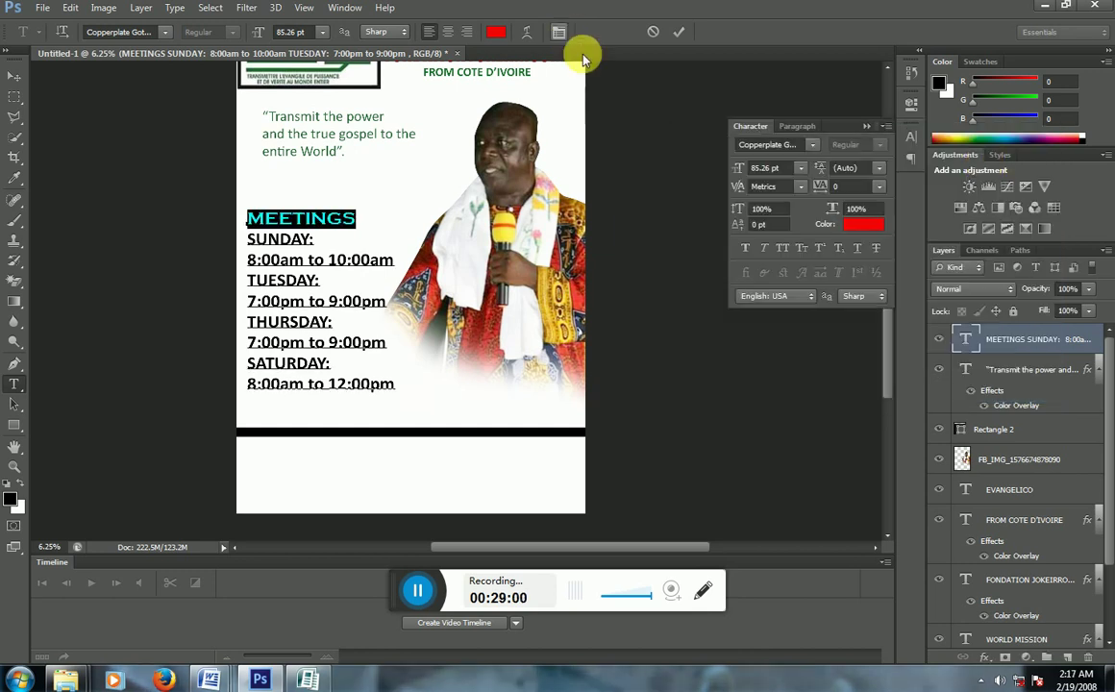
Step: Colour the SUNDAY: and TUESDAY: headings green using the logo's green
{"action": "left_click", "coordinate": [856, 246]}
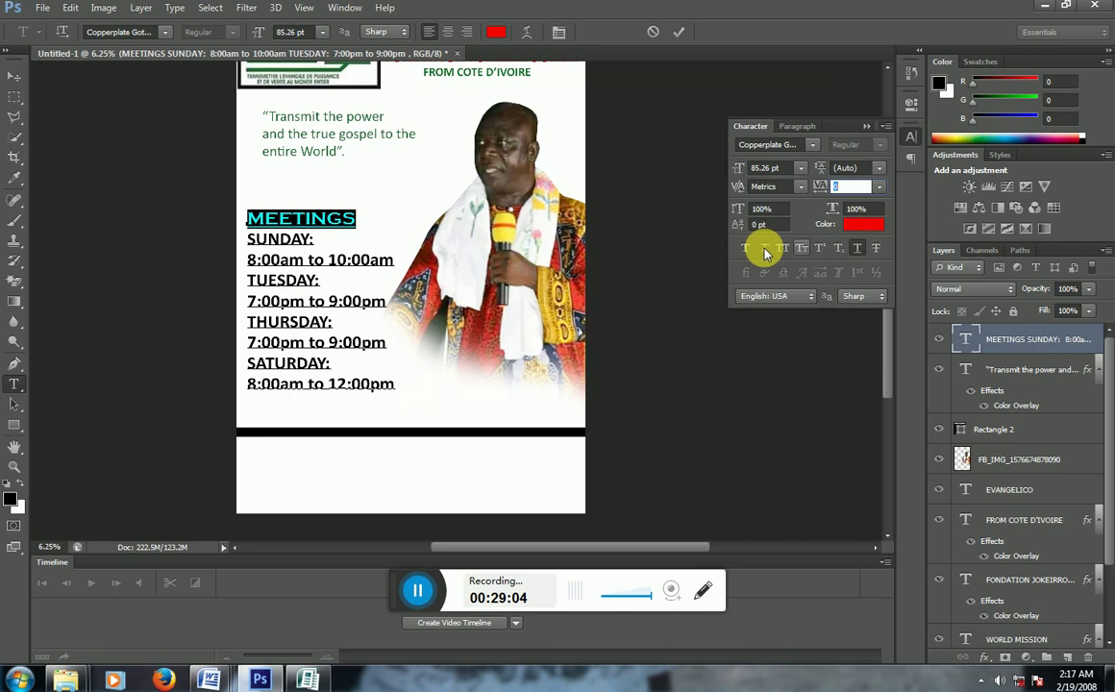
{"action": "left_click", "coordinate": [320, 246]}
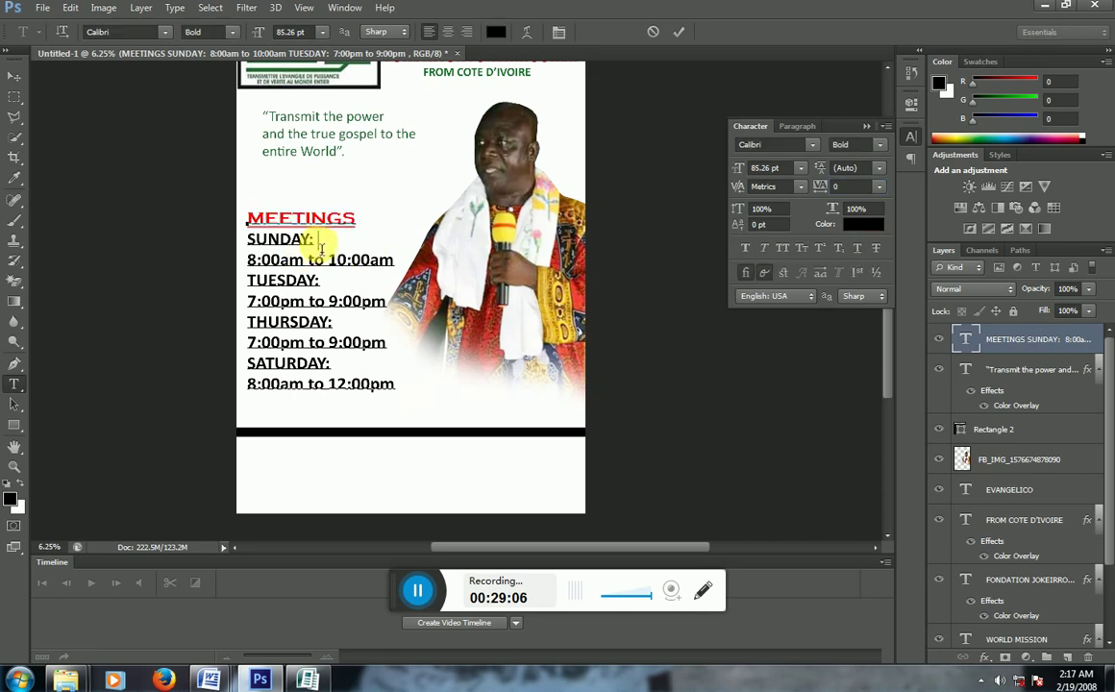
{"action": "left_click_drag", "start_coordinate": [314, 248], "coordinate": [228, 241]}
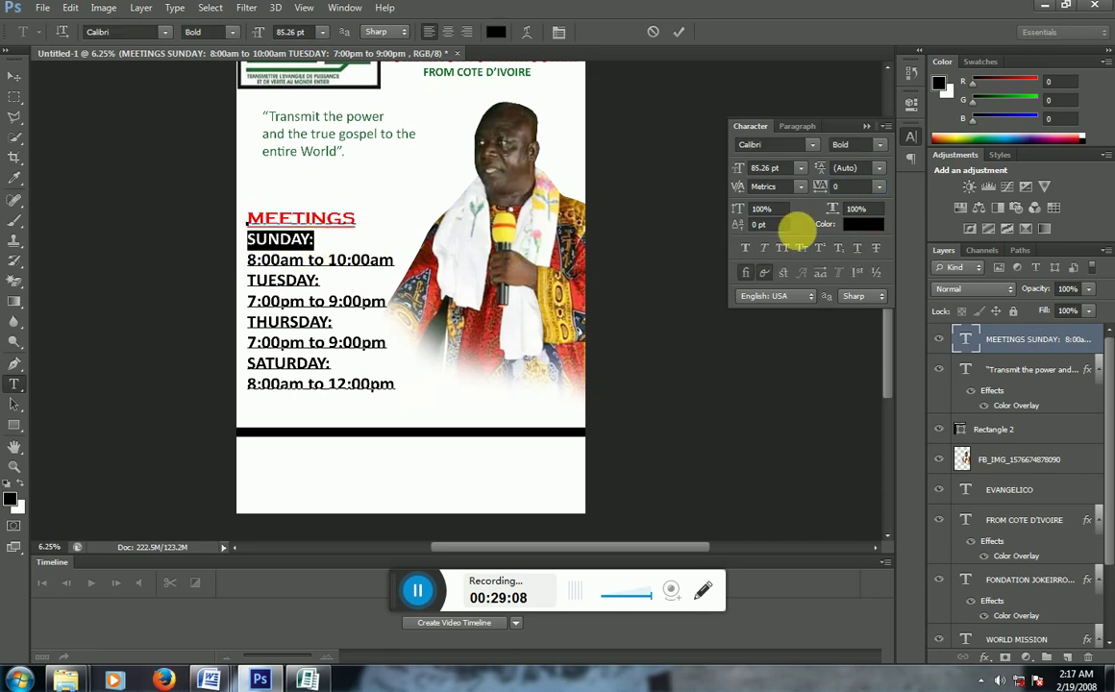
{"action": "left_click", "coordinate": [864, 224]}
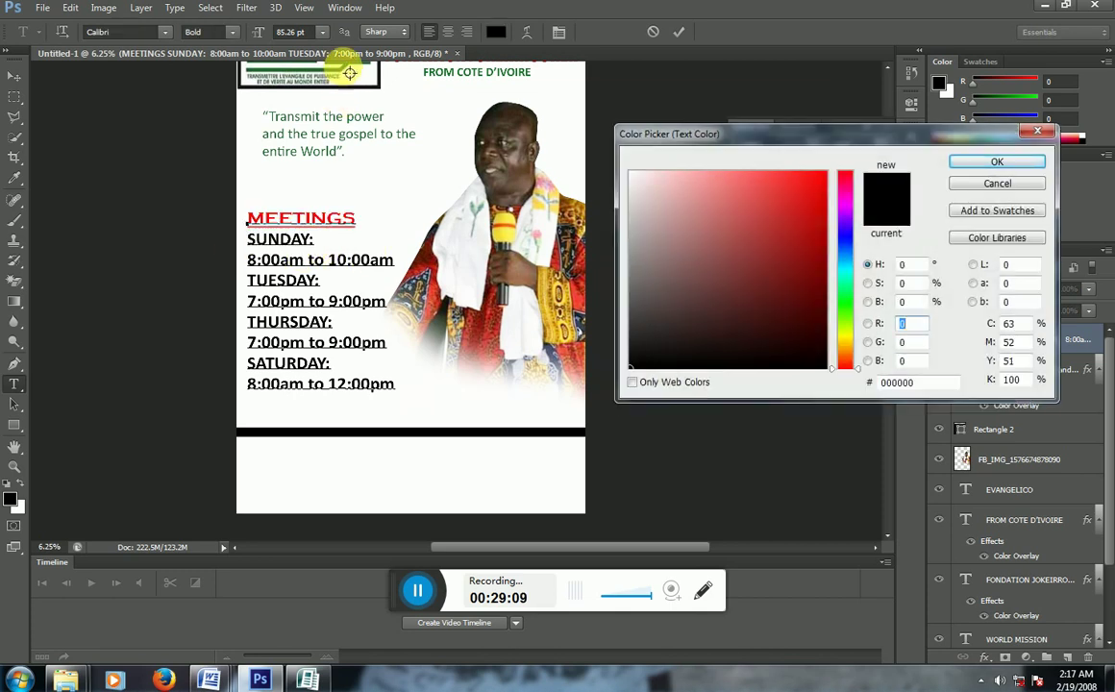
{"action": "left_click", "coordinate": [349, 73]}
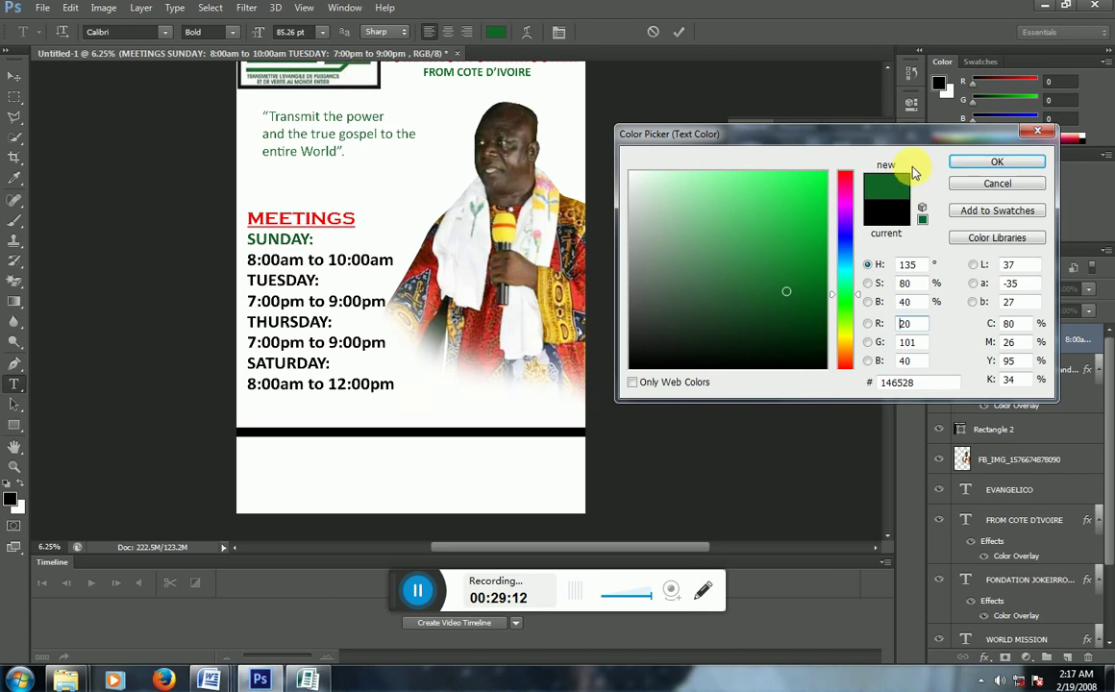
{"action": "left_click", "coordinate": [976, 164]}
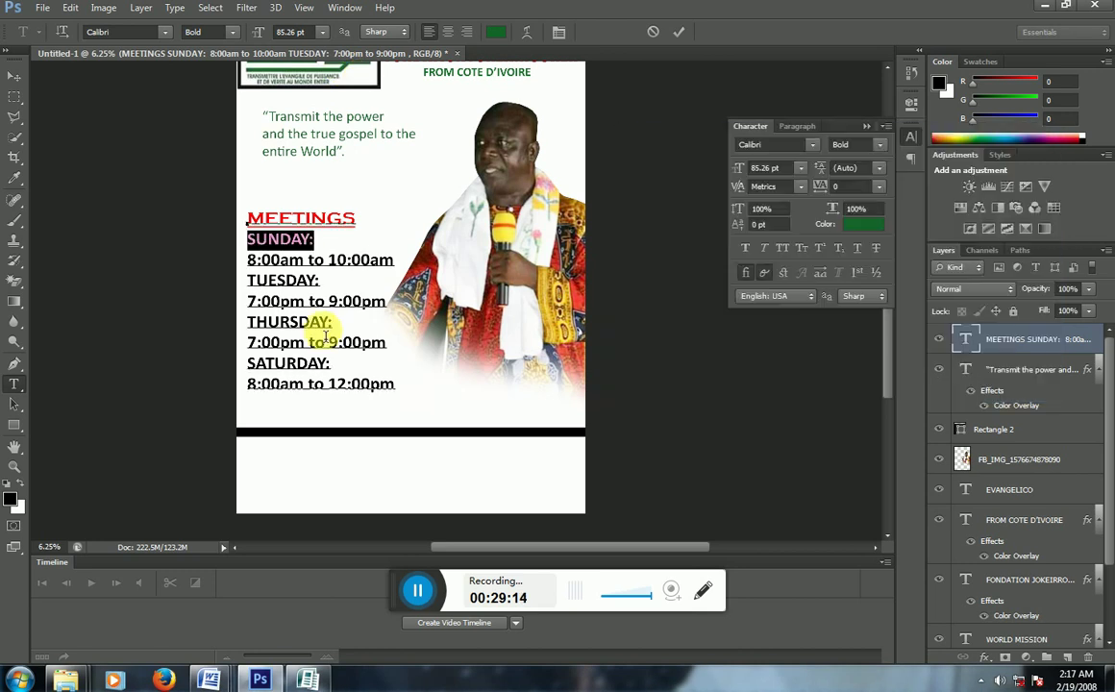
{"action": "left_click_drag", "start_coordinate": [320, 280], "coordinate": [245, 280]}
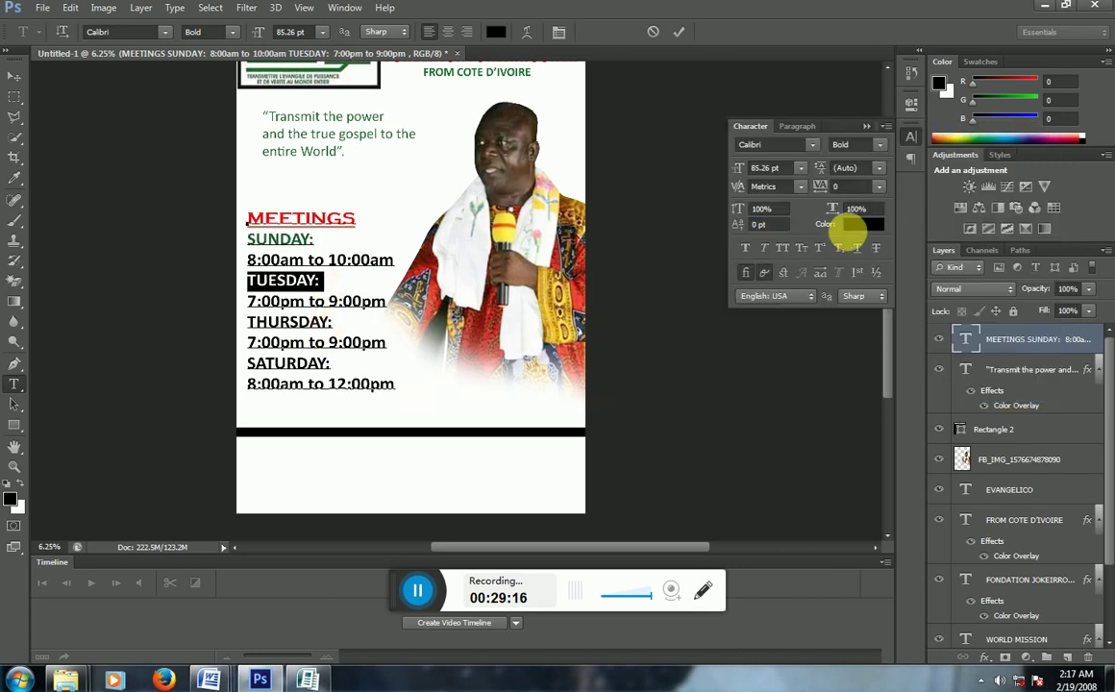
{"action": "left_click", "coordinate": [858, 225]}
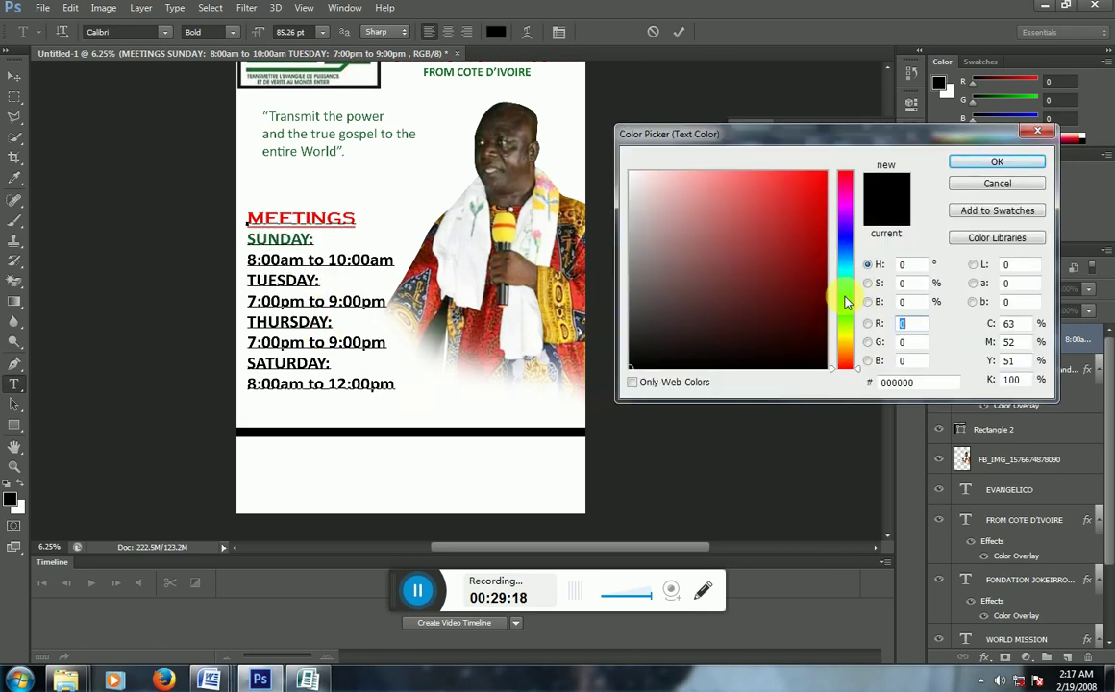
{"action": "left_click", "coordinate": [846, 295]}
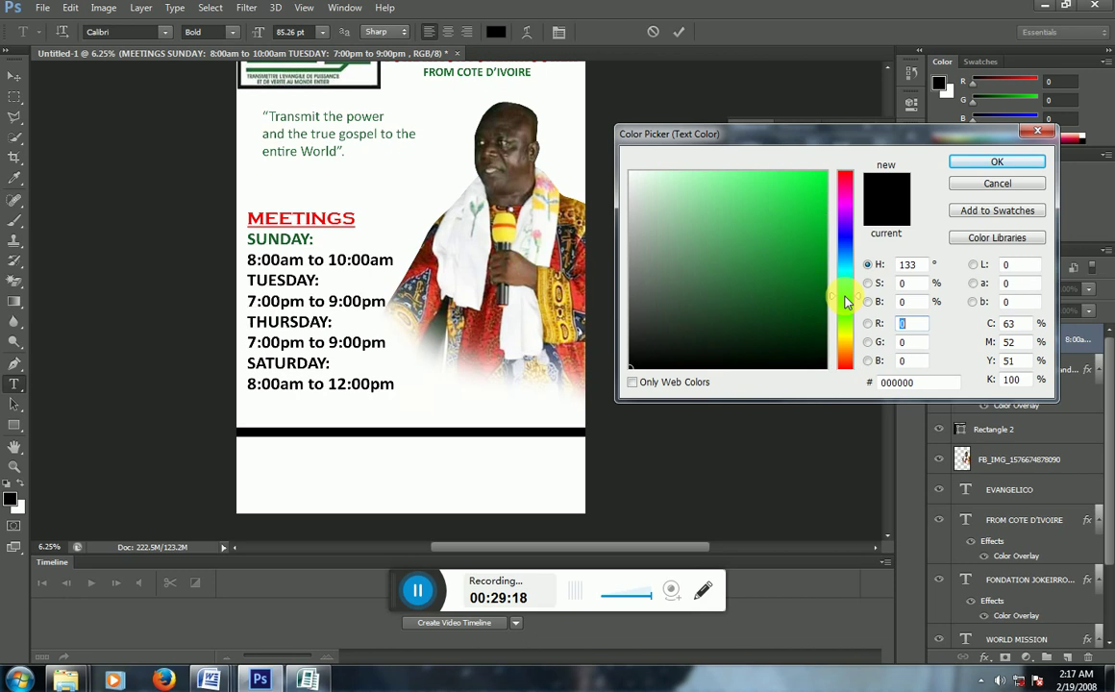
{"action": "left_click", "coordinate": [822, 247]}
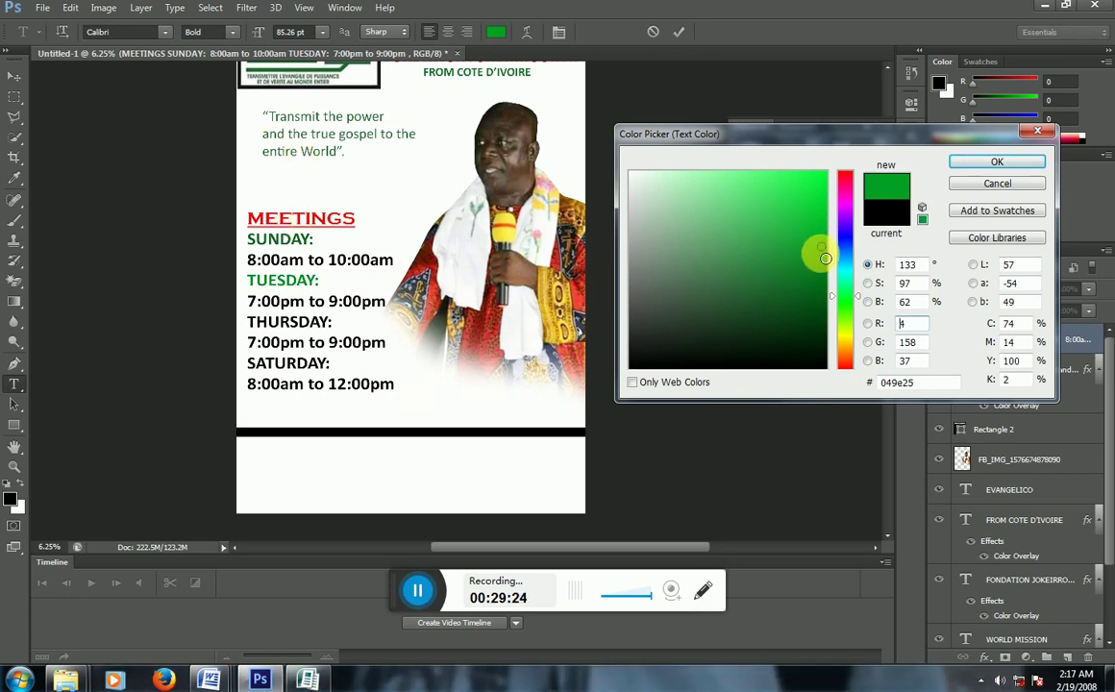
{"action": "left_click", "coordinate": [997, 163]}
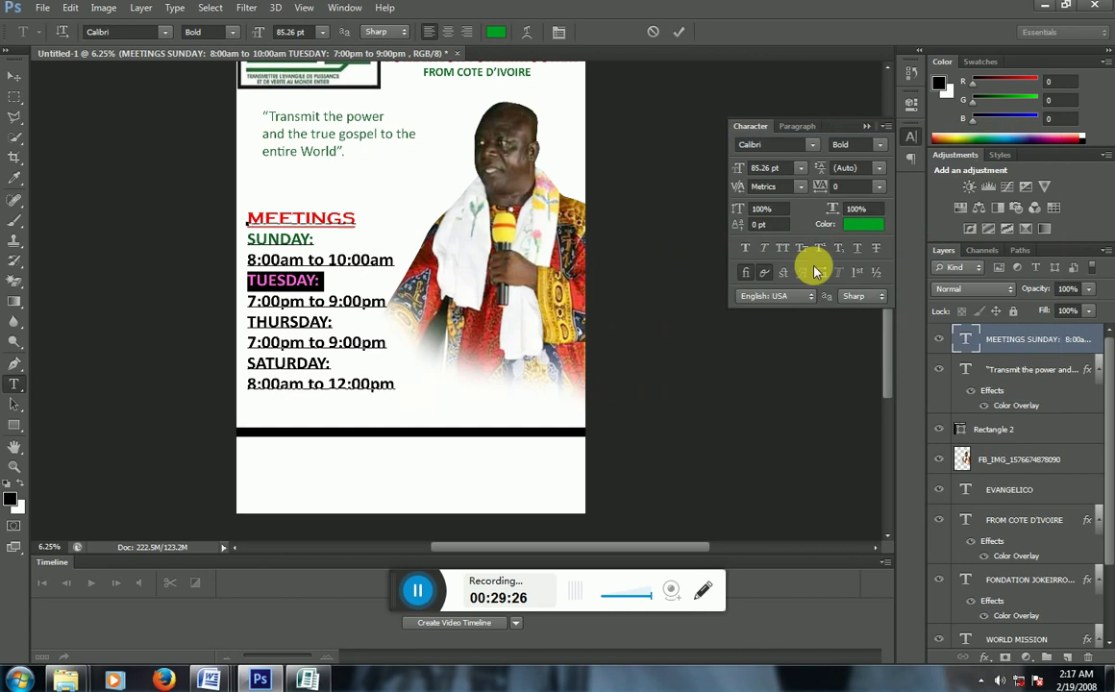
Step: Colour the THURSDAY: and SATURDAY: headings green 03821f, then select the whole meetings block
{"action": "left_click", "coordinate": [332, 322]}
{"action": "left_click", "coordinate": [212, 324], "text": "shift"}
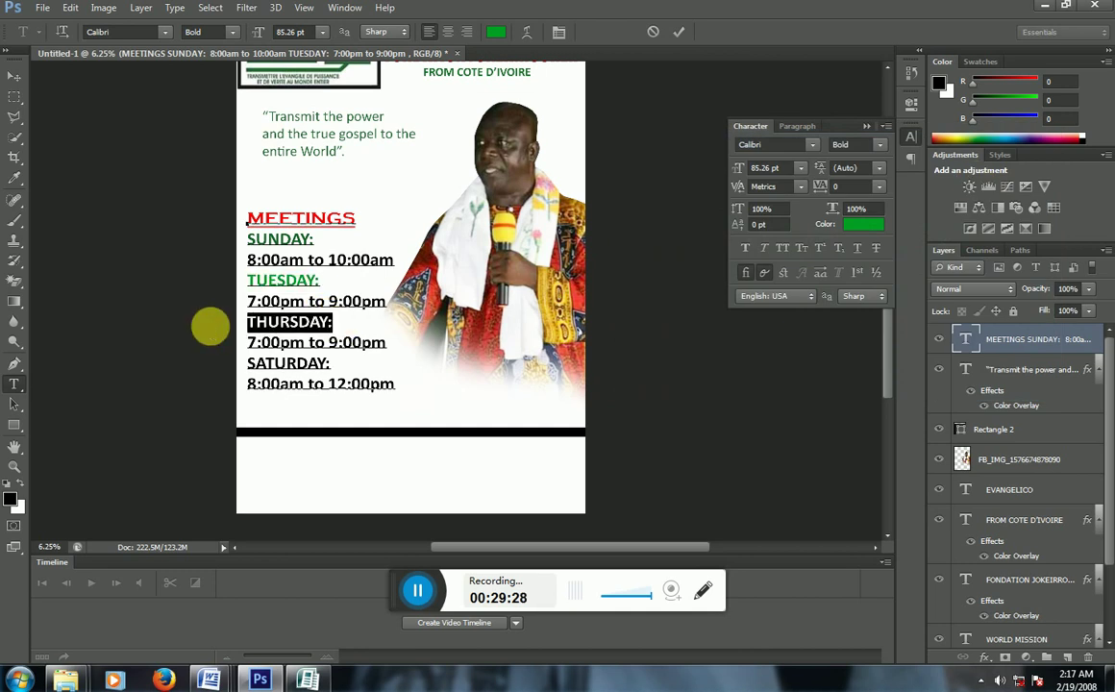
{"action": "left_click", "coordinate": [869, 225]}
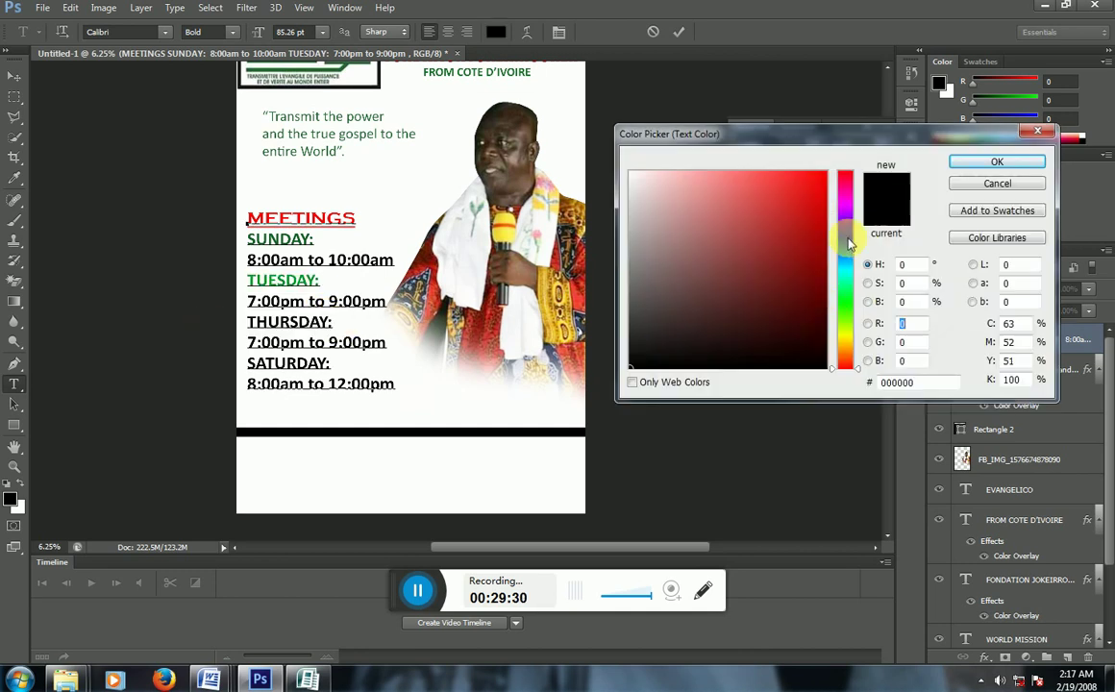
{"action": "left_click", "coordinate": [276, 286]}
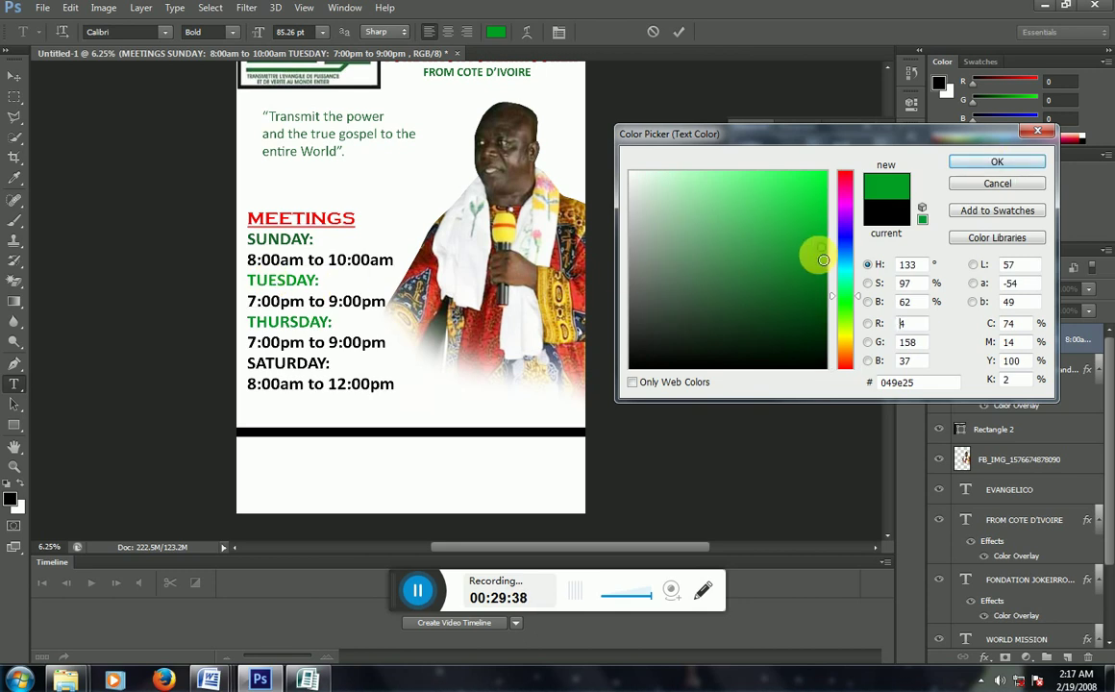
{"action": "left_click_drag", "start_coordinate": [800, 265], "coordinate": [819, 255]}
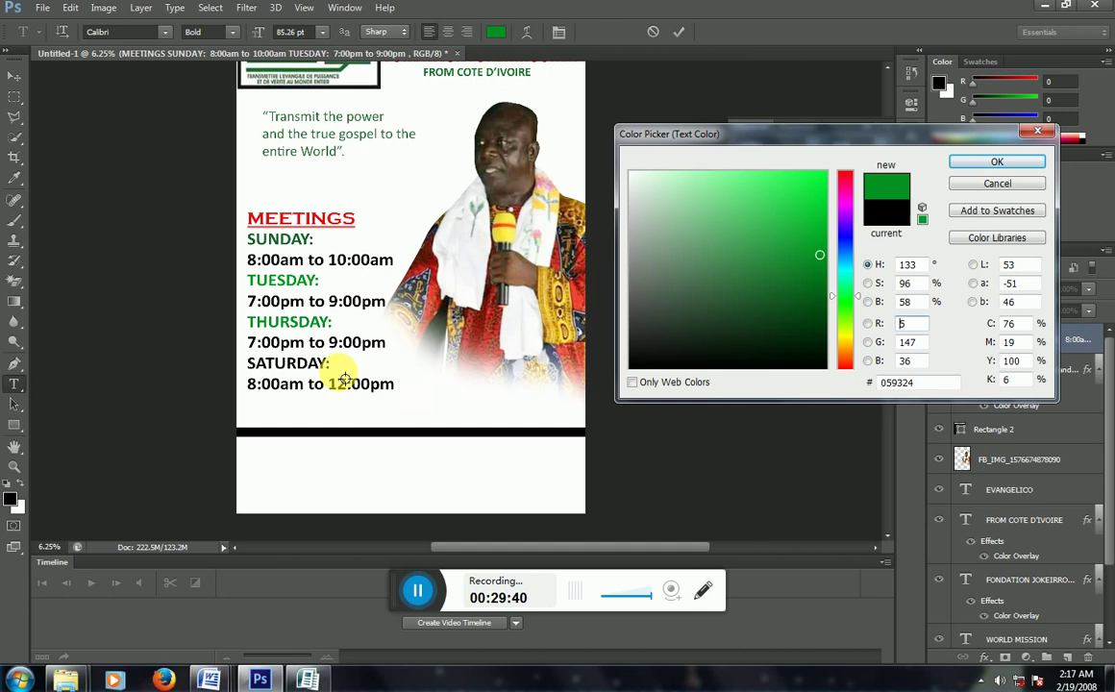
{"action": "left_click", "coordinate": [976, 163]}
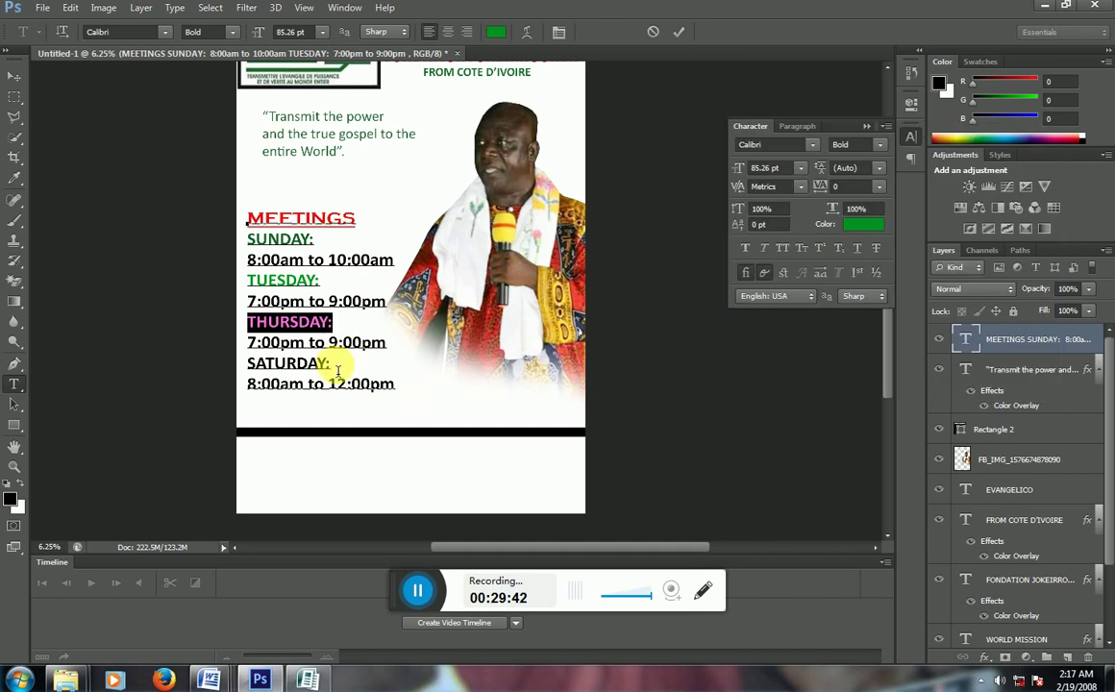
{"action": "left_click_drag", "start_coordinate": [334, 364], "coordinate": [183, 369]}
{"action": "left_click", "coordinate": [862, 224]}
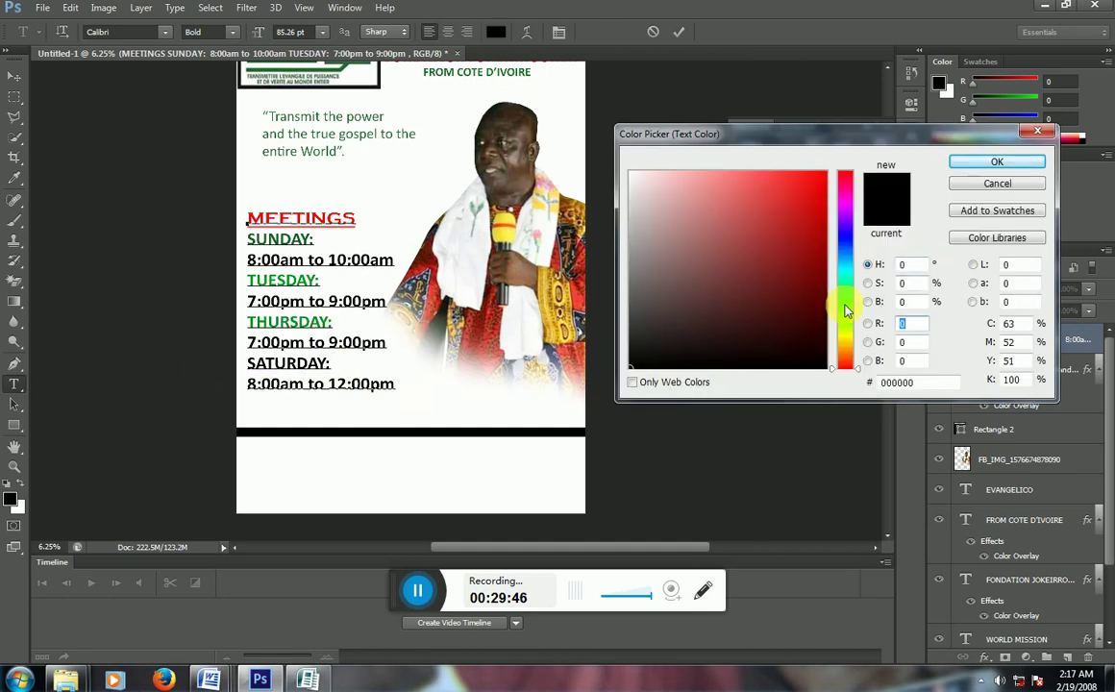
{"action": "left_click", "coordinate": [300, 328]}
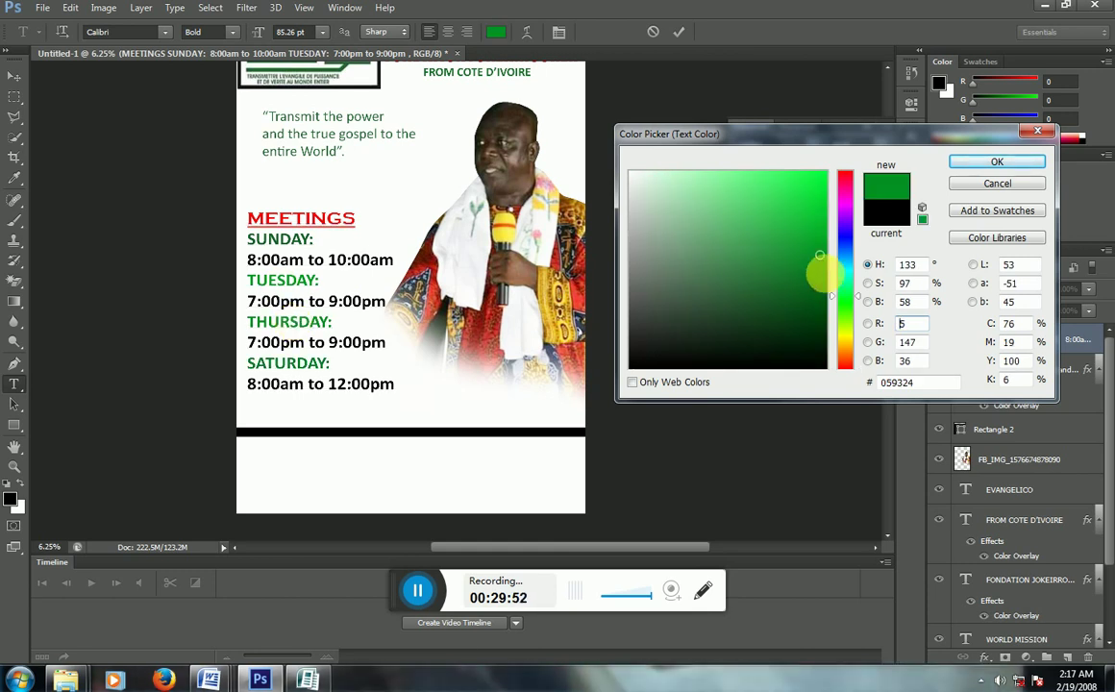
{"action": "left_click", "coordinate": [827, 273]}
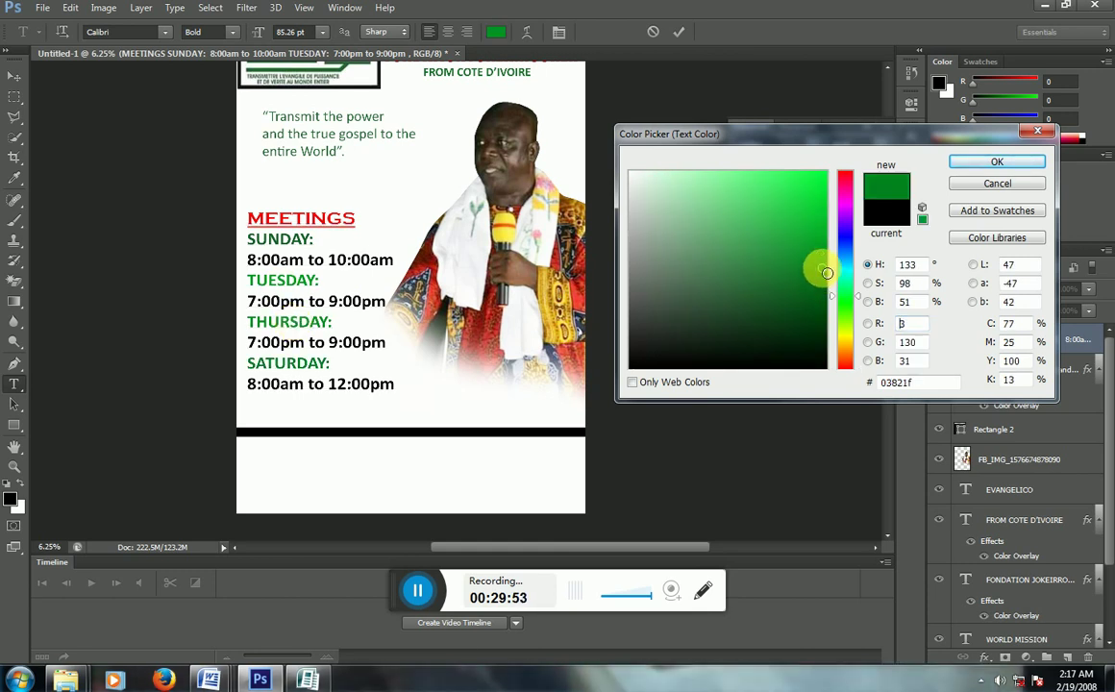
{"action": "left_click", "coordinate": [984, 163]}
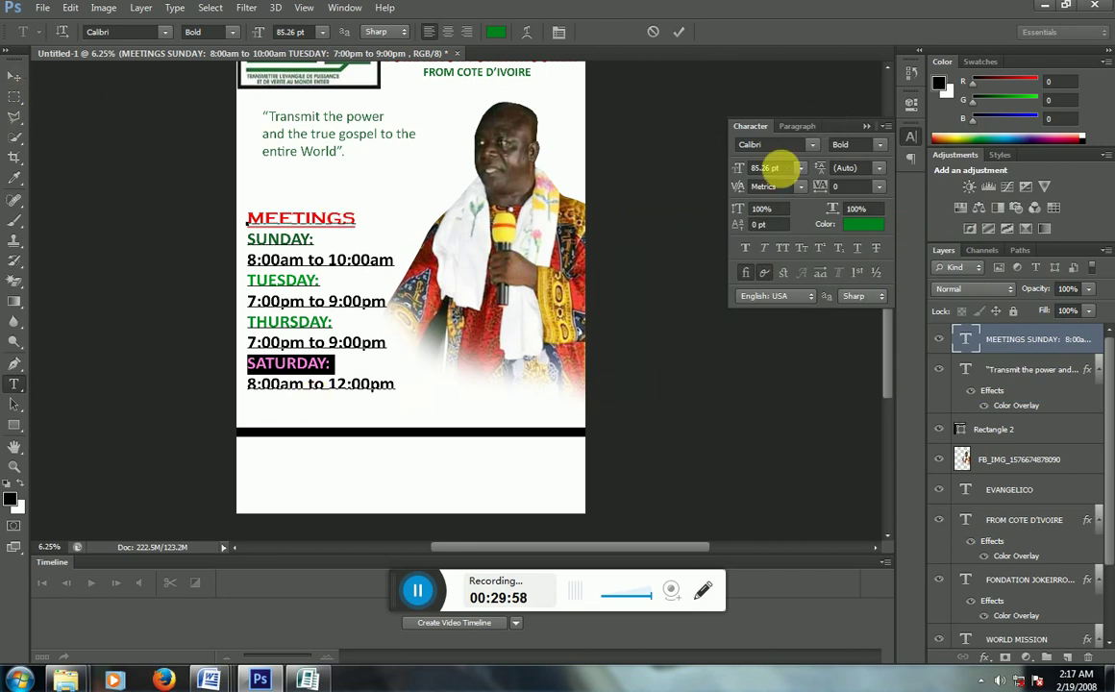
{"action": "left_click", "coordinate": [783, 173]}
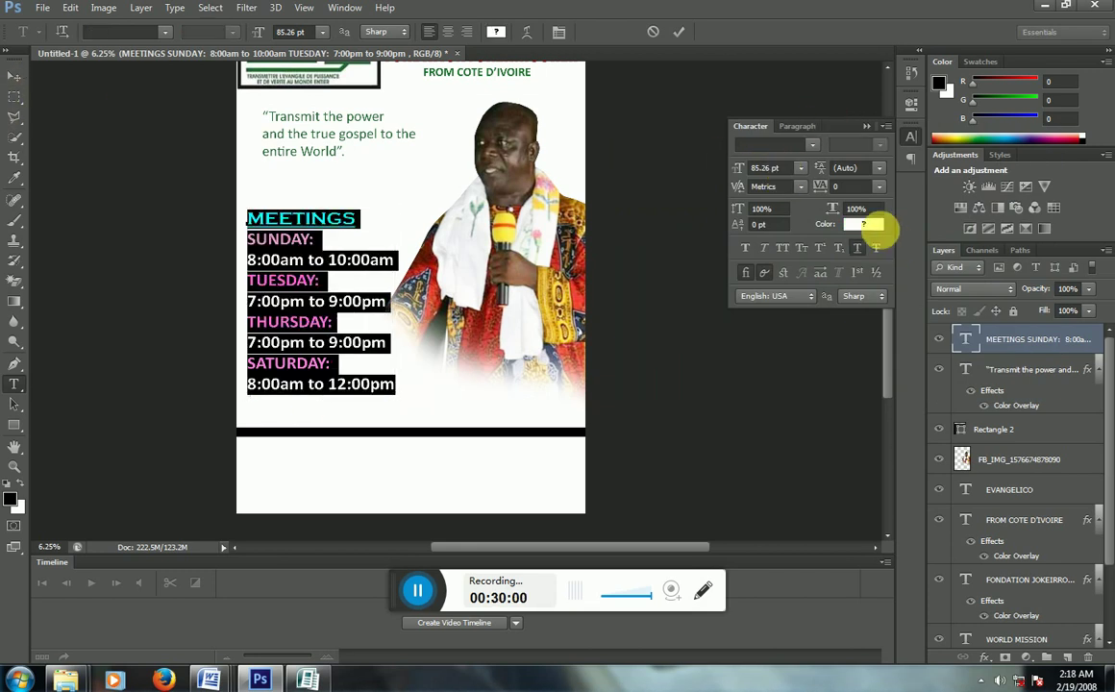
Step: Try 24, 72 and 100 pt leading on the meetings text, settle on 120 pt, and commit
{"action": "left_click", "coordinate": [880, 168]}
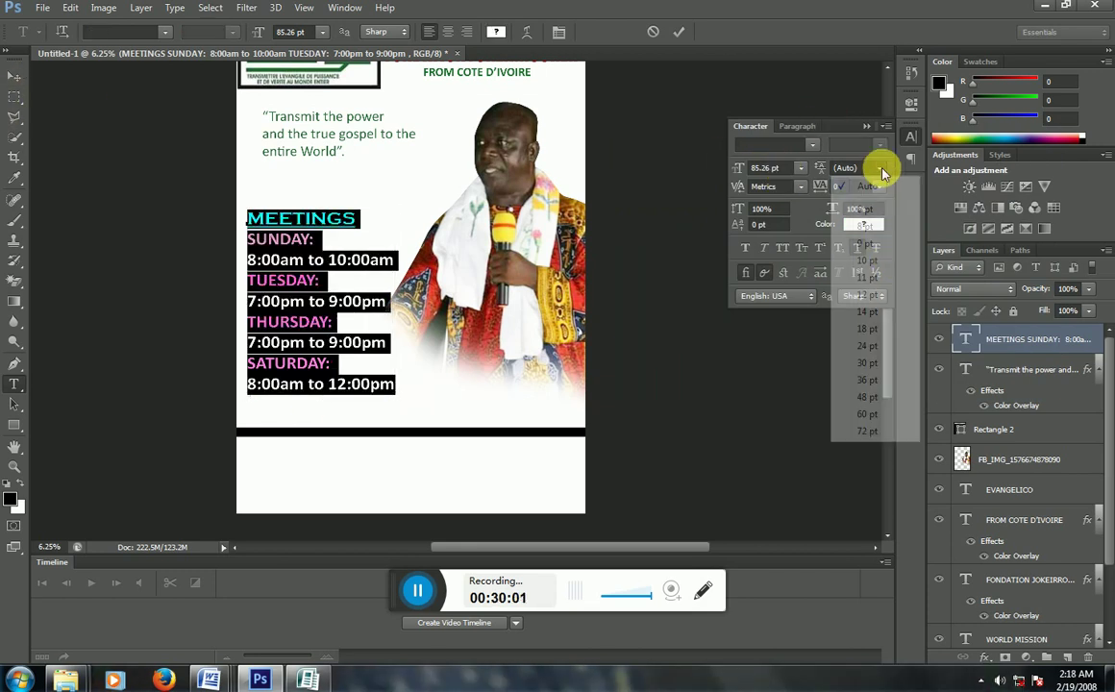
{"action": "left_click", "coordinate": [868, 347]}
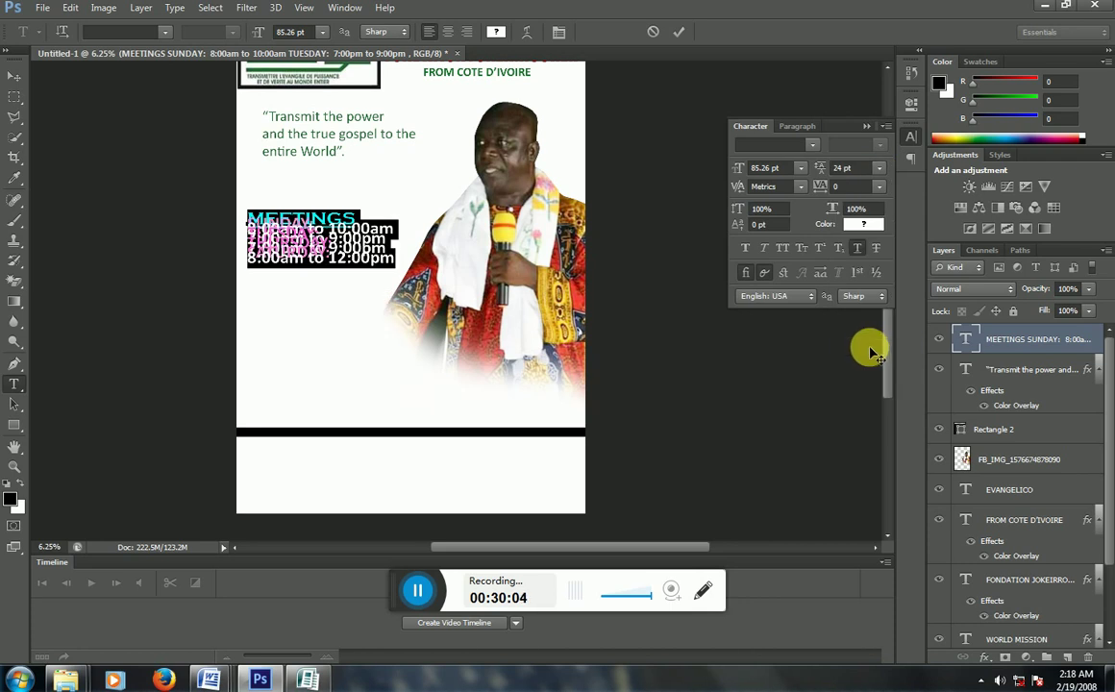
{"action": "left_click", "coordinate": [878, 170]}
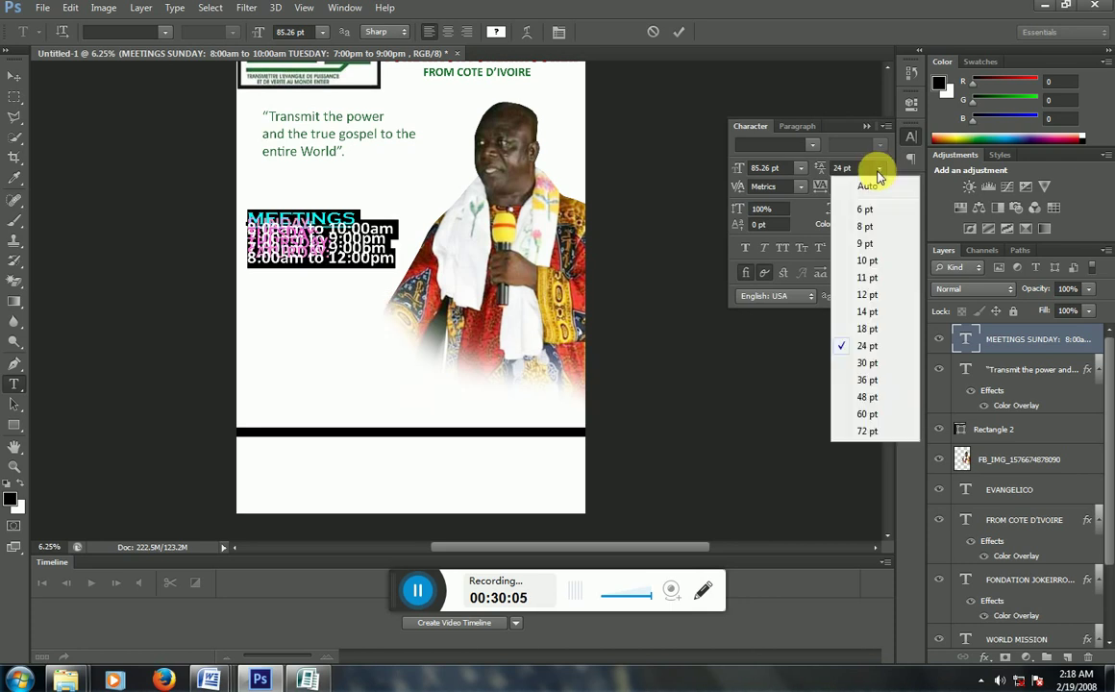
{"action": "left_click", "coordinate": [870, 431]}
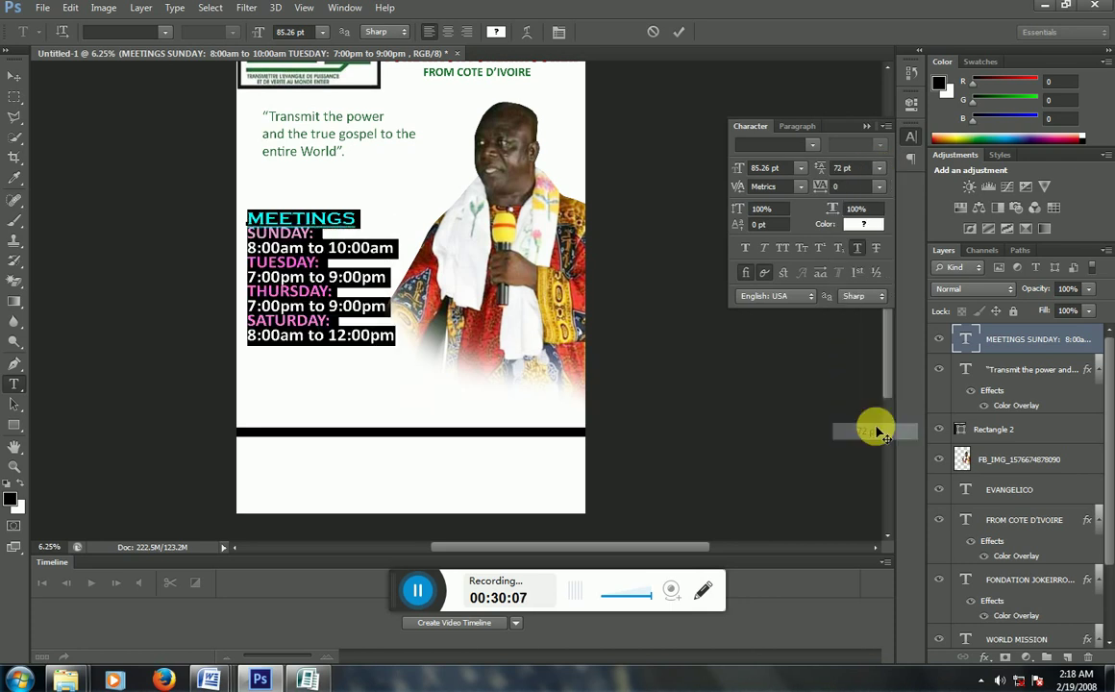
{"action": "left_click", "coordinate": [827, 170]}
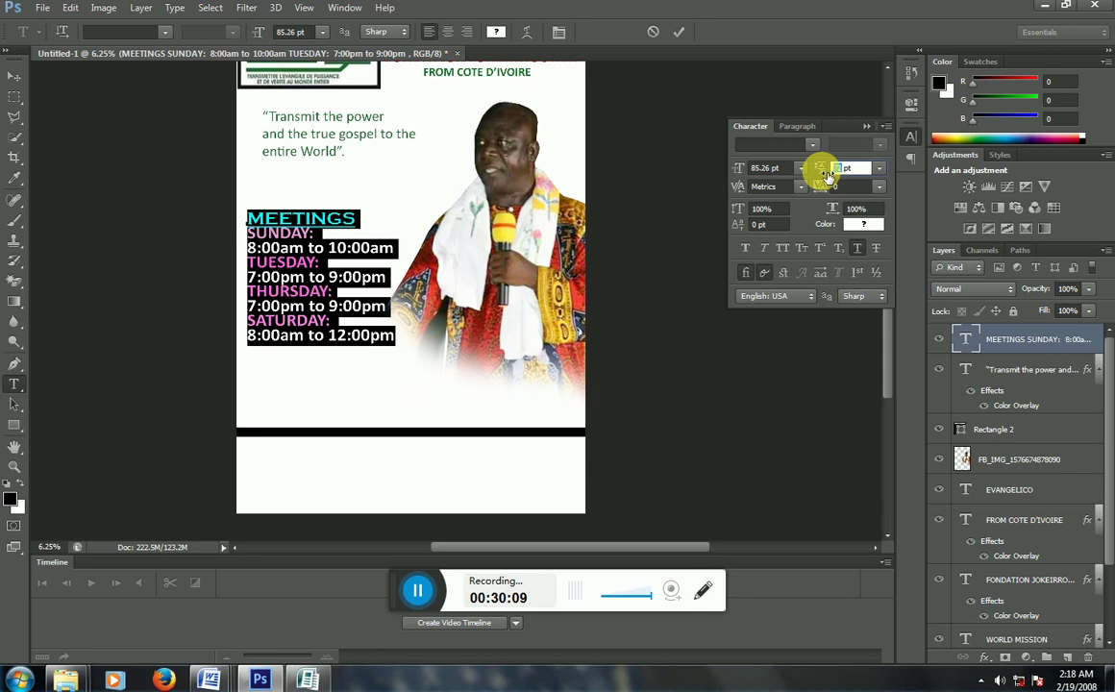
{"action": "type", "text": "100"}
{"action": "key", "text": "Return"}
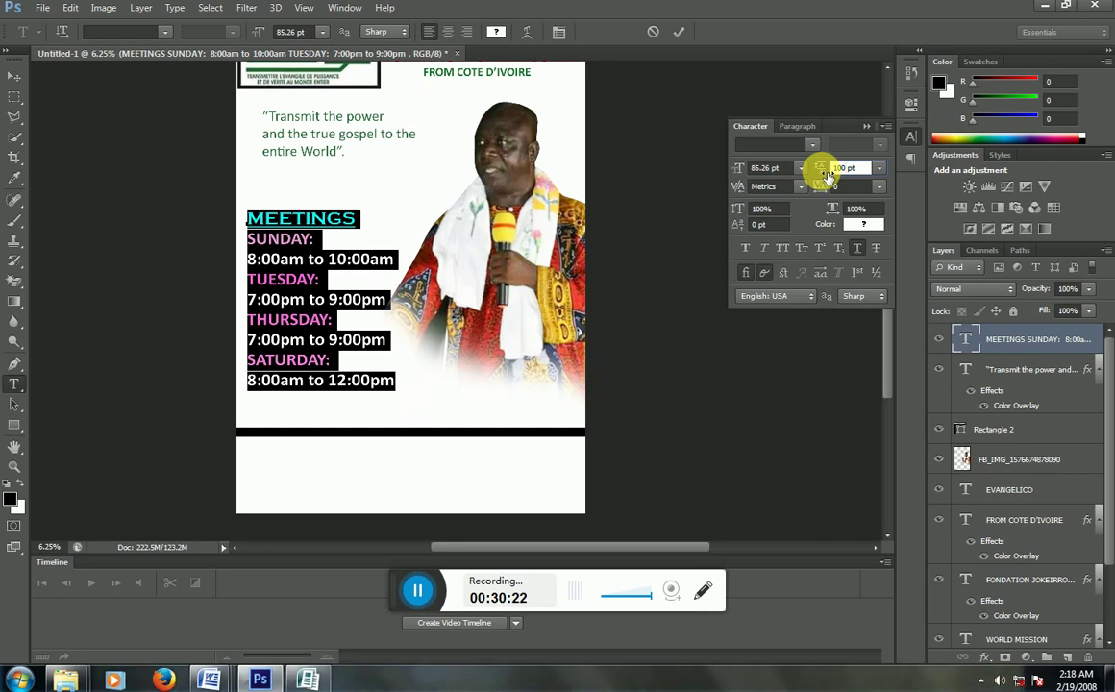
{"action": "type", "text": "15"}
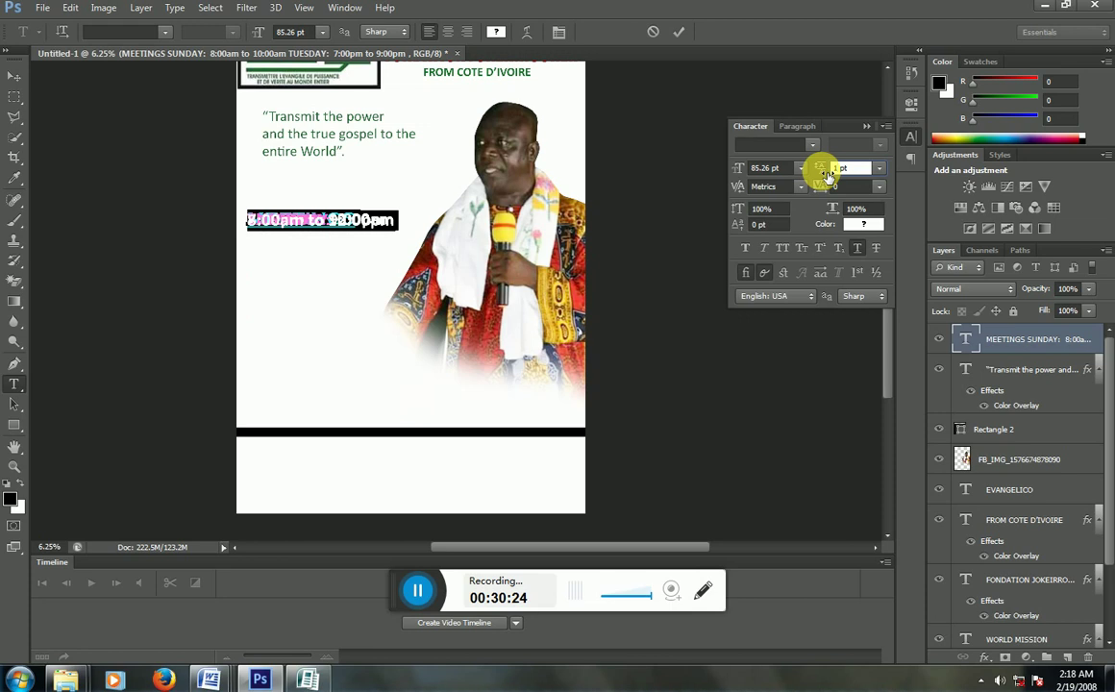
{"action": "type", "text": "0"}
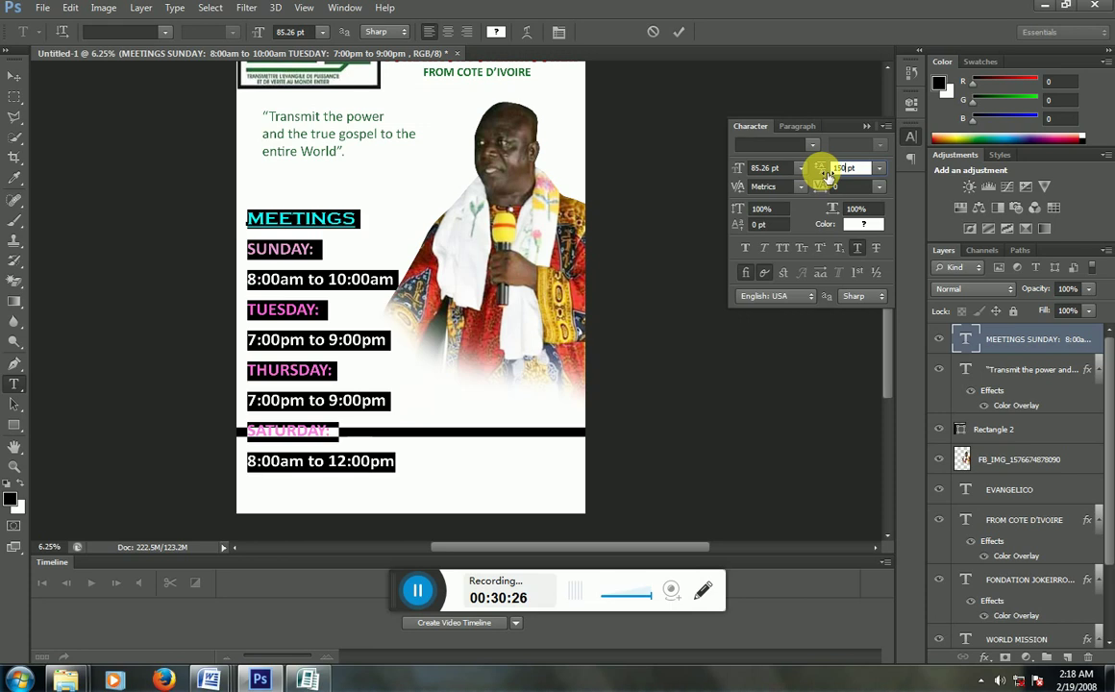
{"action": "type", "text": "120"}
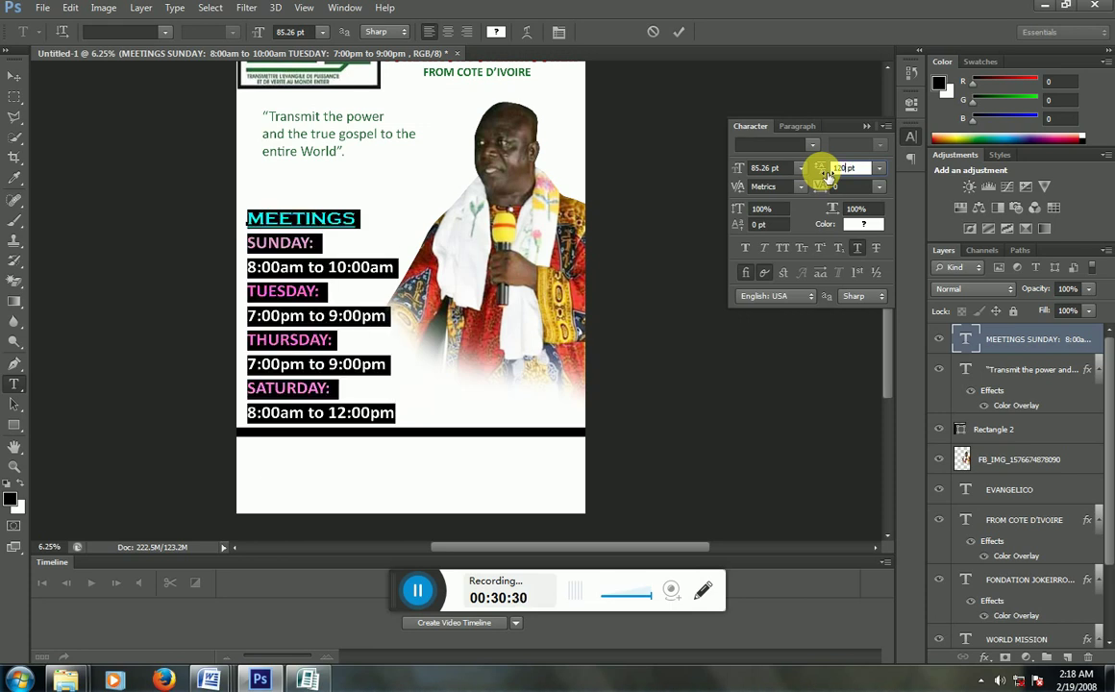
{"action": "left_click", "coordinate": [12, 79]}
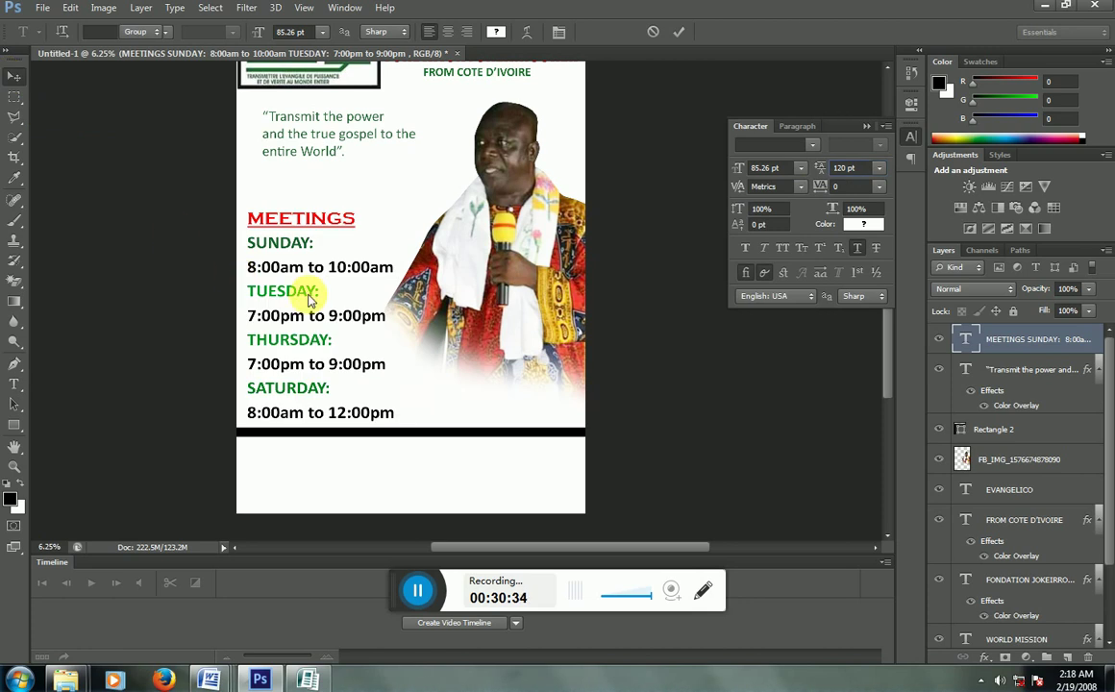
{"action": "left_click", "coordinate": [316, 262]}
Step: Nudge the meetings block up and extend the Saturday heading to SATURDAY COUNSELLING
{"action": "left_click_drag", "start_coordinate": [316, 261], "coordinate": [312, 242]}
{"action": "left_click", "coordinate": [17, 387]}
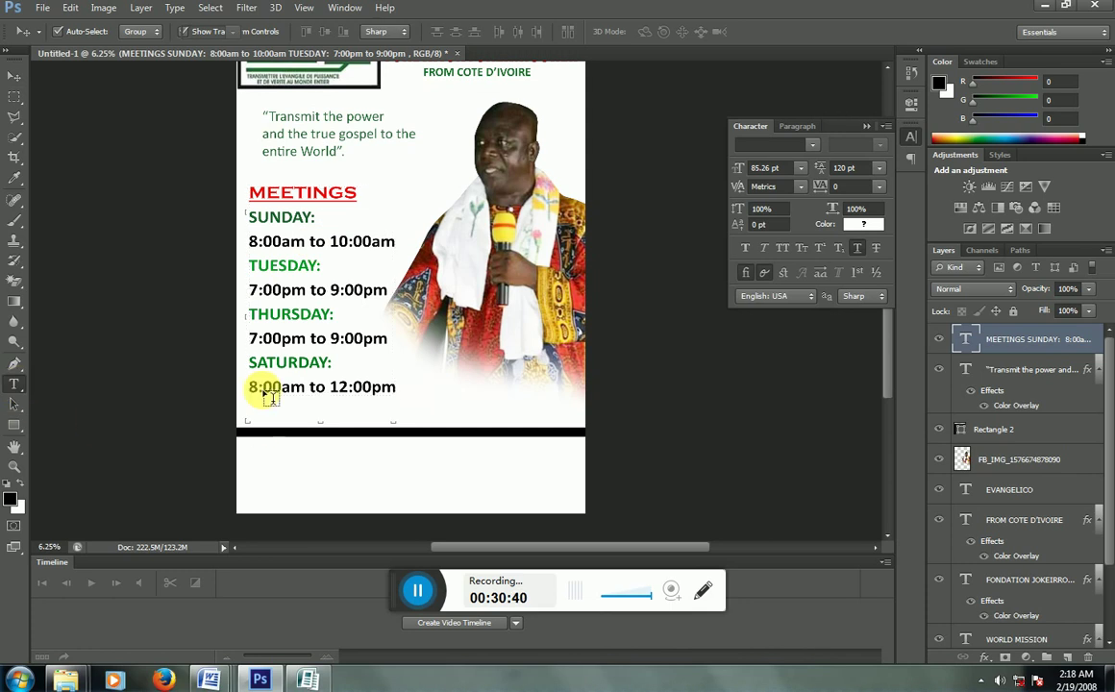
{"action": "key", "text": "ctrl+shift+u"}
{"action": "left_click", "coordinate": [393, 370]}
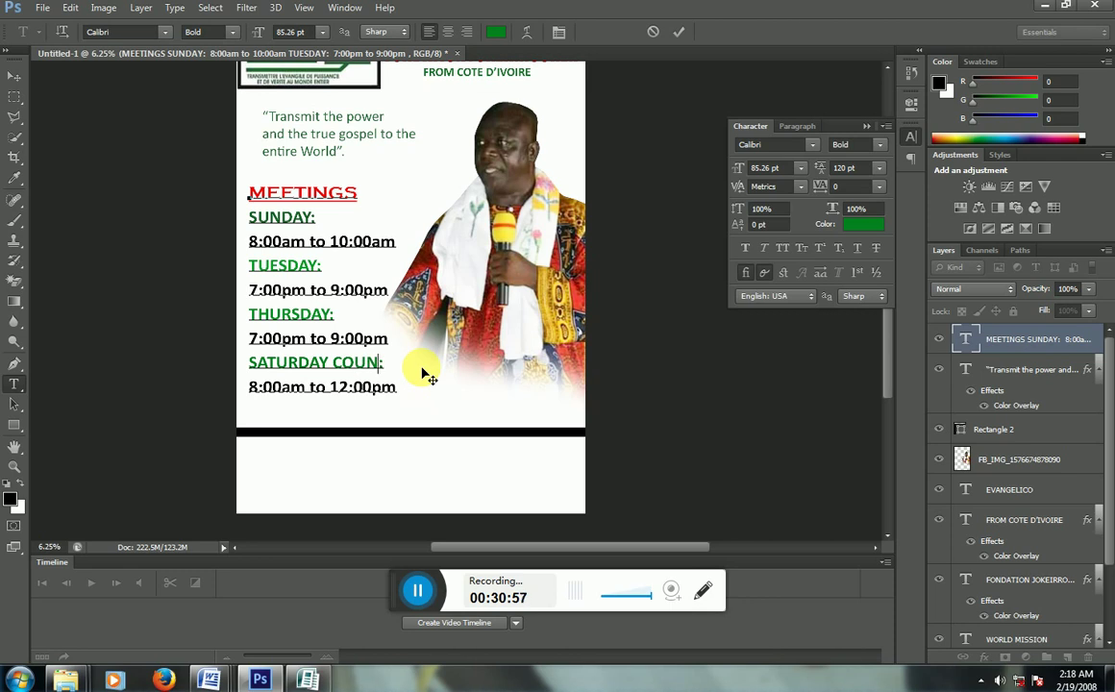
{"action": "type", "text": "LLING:"}
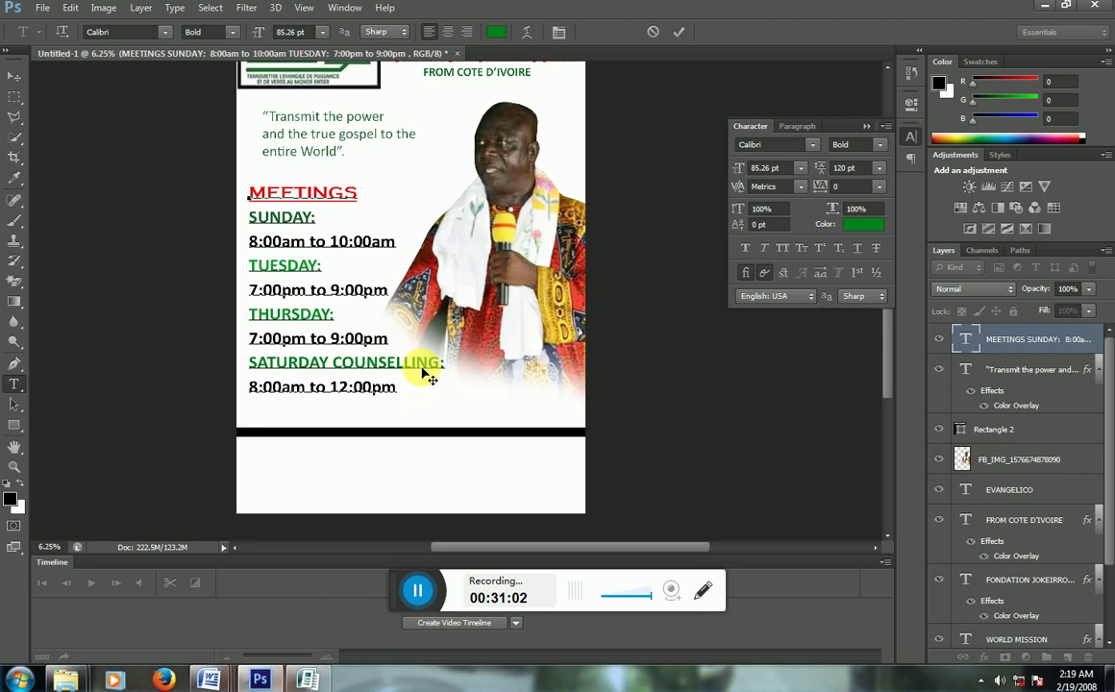
Step: Type Counseling in a new Word document and check its spelling from the right-click menu
{"action": "mouse_move", "coordinate": [209, 680]}
{"action": "left_click", "coordinate": [597, 622]}
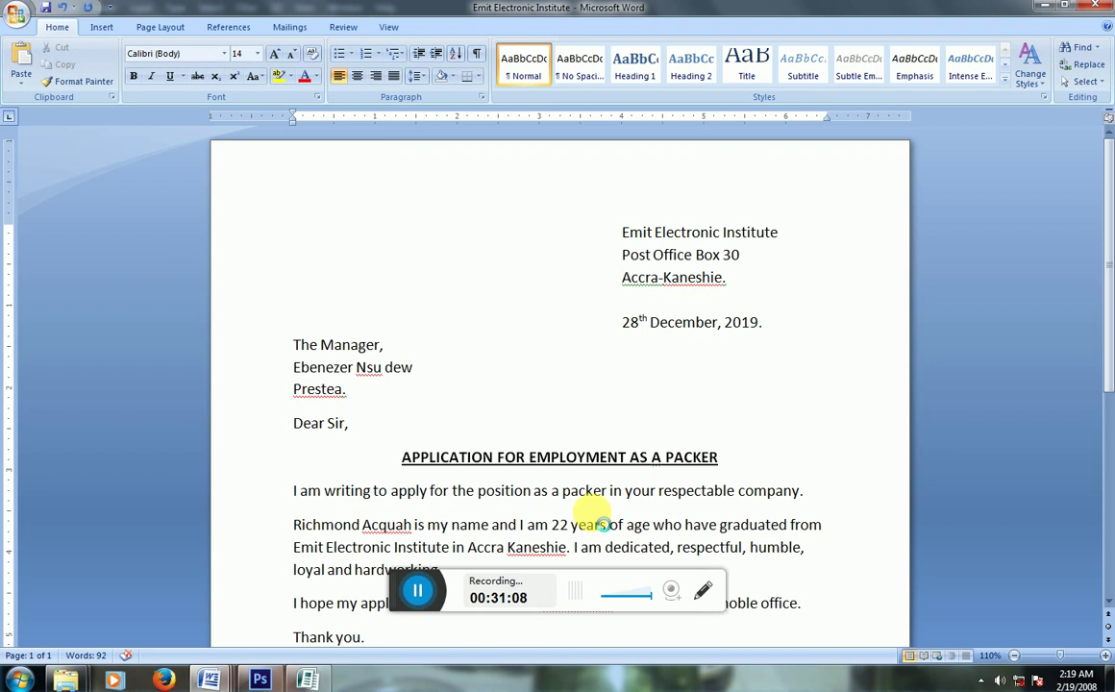
{"action": "key", "text": "ctrl+n"}
{"action": "type", "text": "c"}
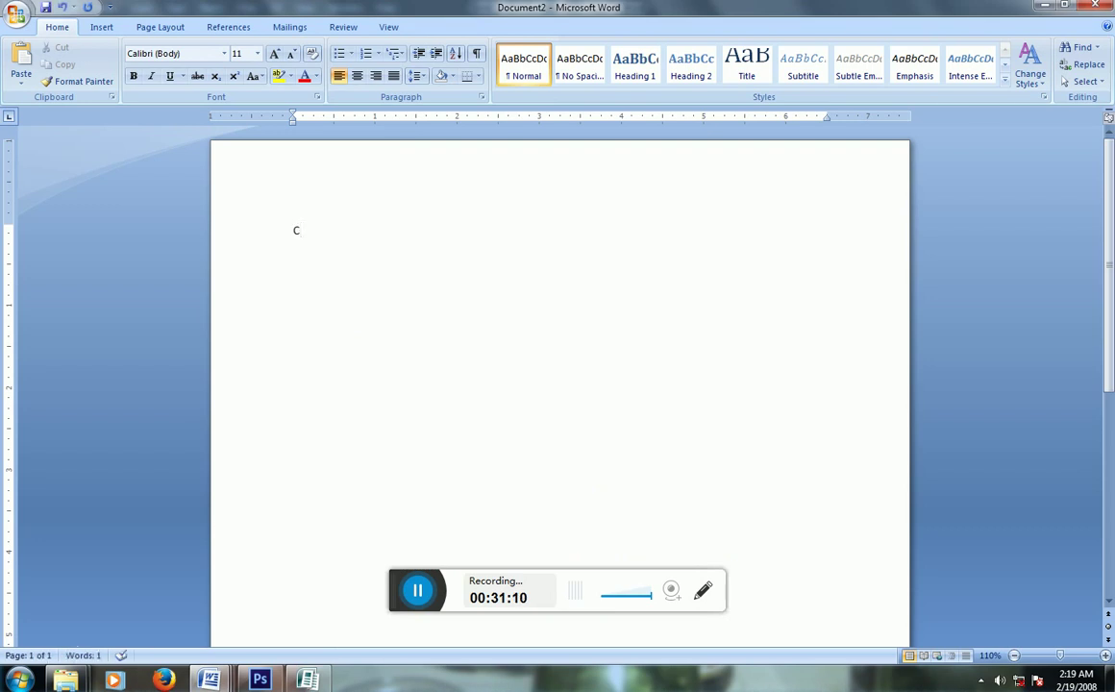
{"action": "type", "text": "ounseling"}
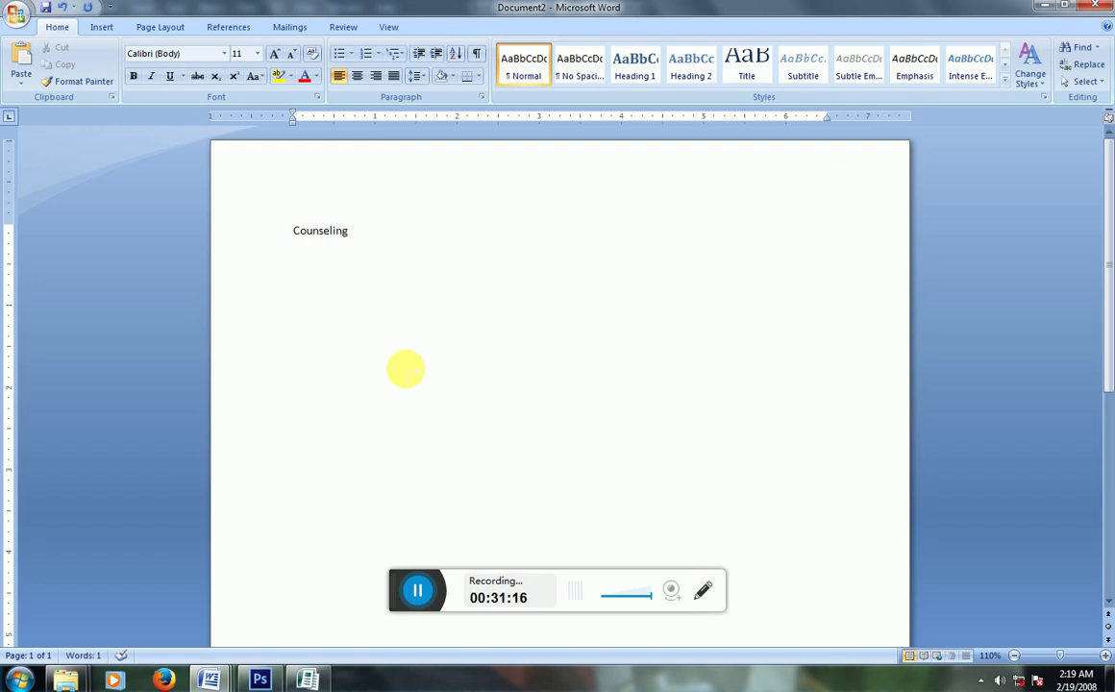
{"action": "right_click", "coordinate": [333, 231]}
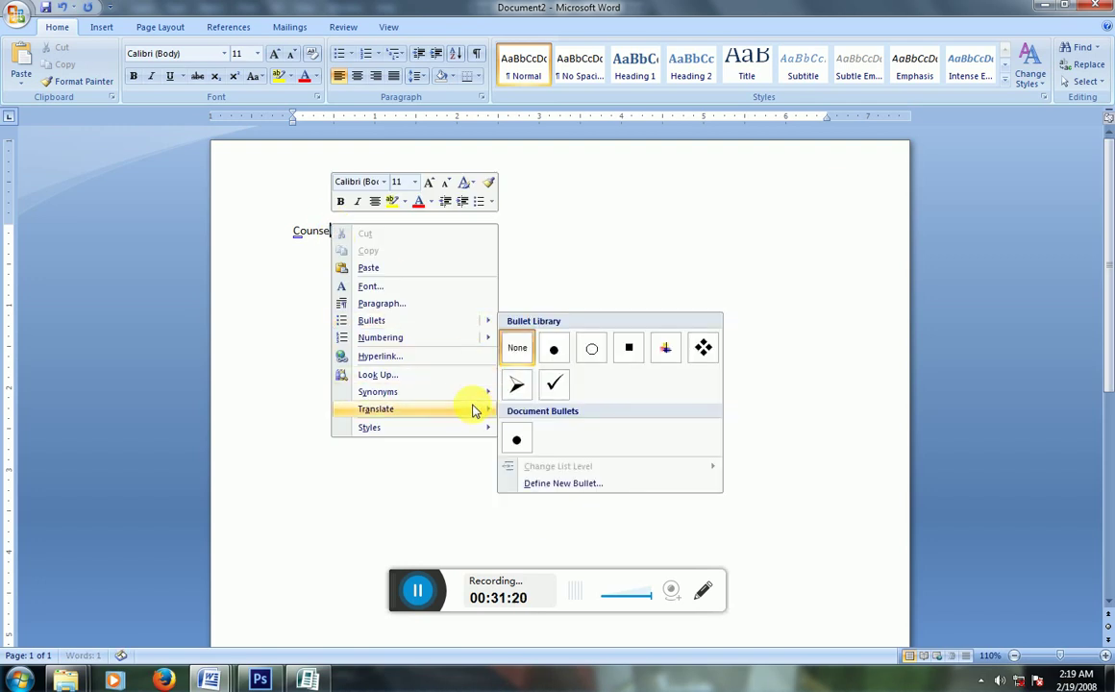
{"action": "mouse_move", "coordinate": [413, 392]}
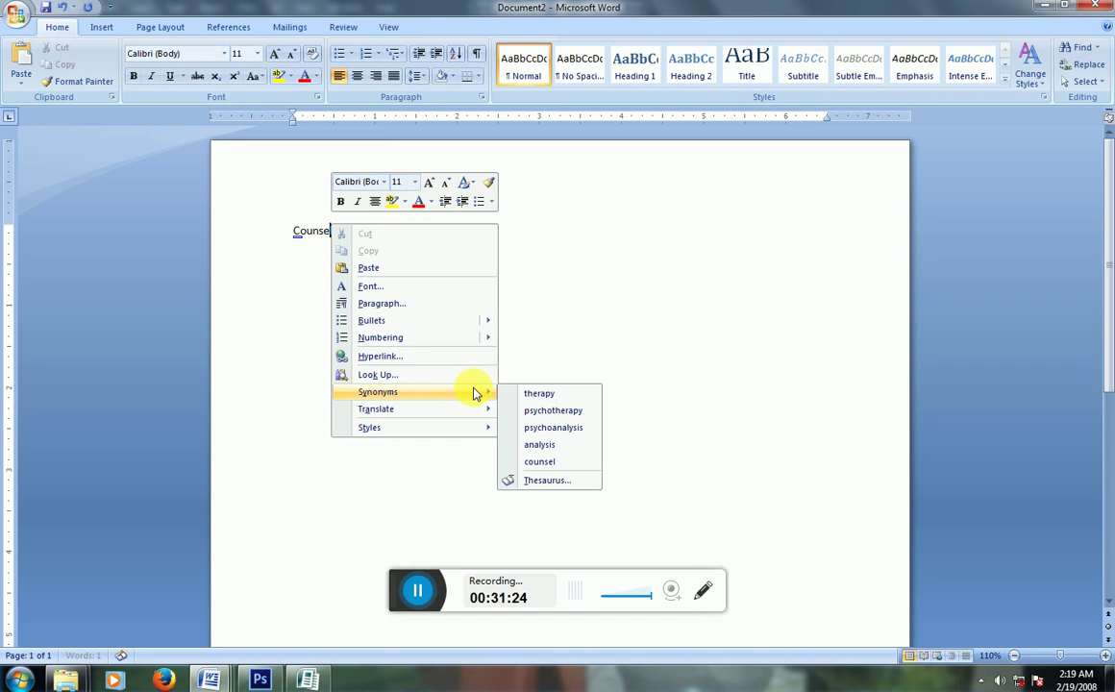
{"action": "left_click", "coordinate": [309, 481]}
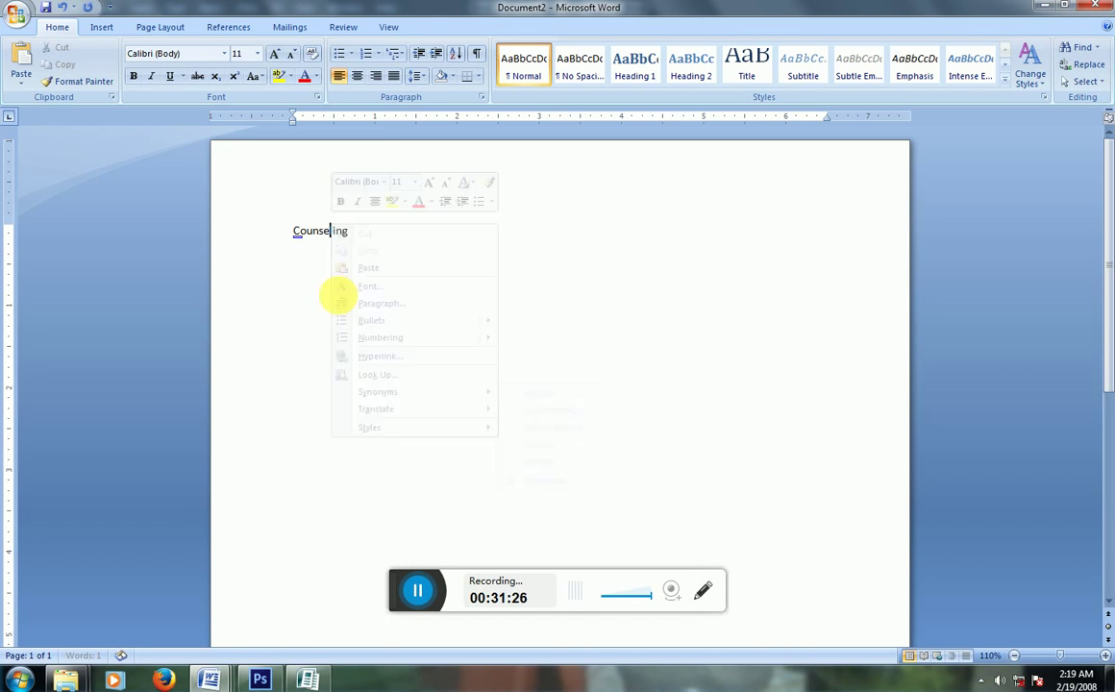
Step: Copy the word Counseling and switch back to the flyer in Photoshop
{"action": "left_click_drag", "start_coordinate": [352, 233], "coordinate": [293, 233]}
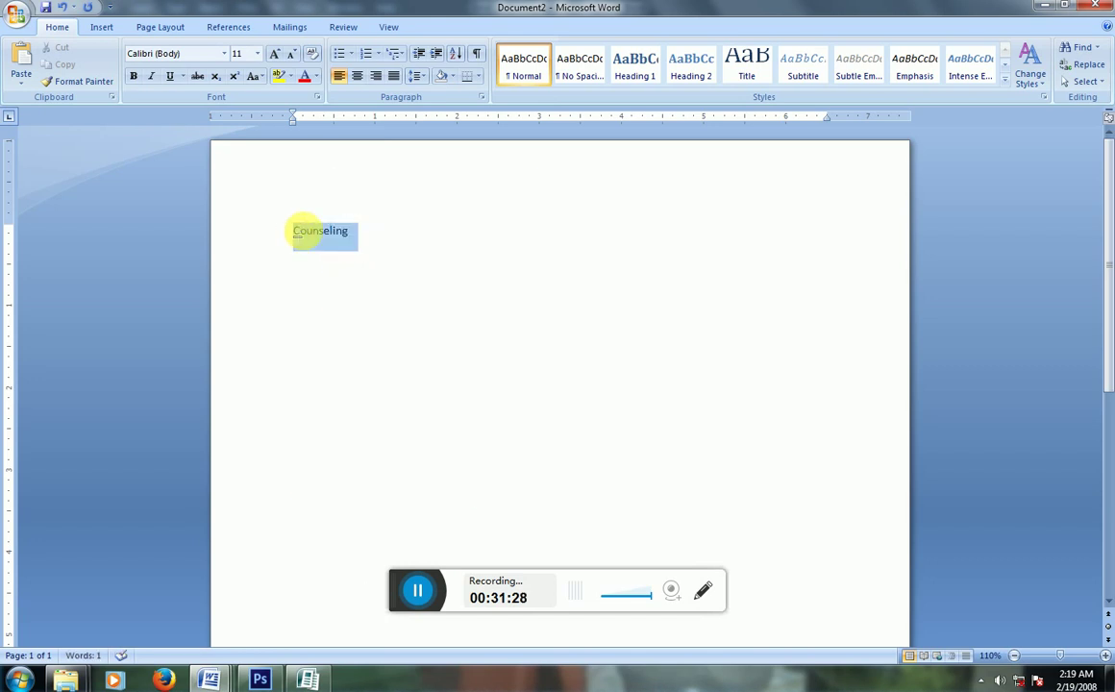
{"action": "right_click", "coordinate": [343, 234]}
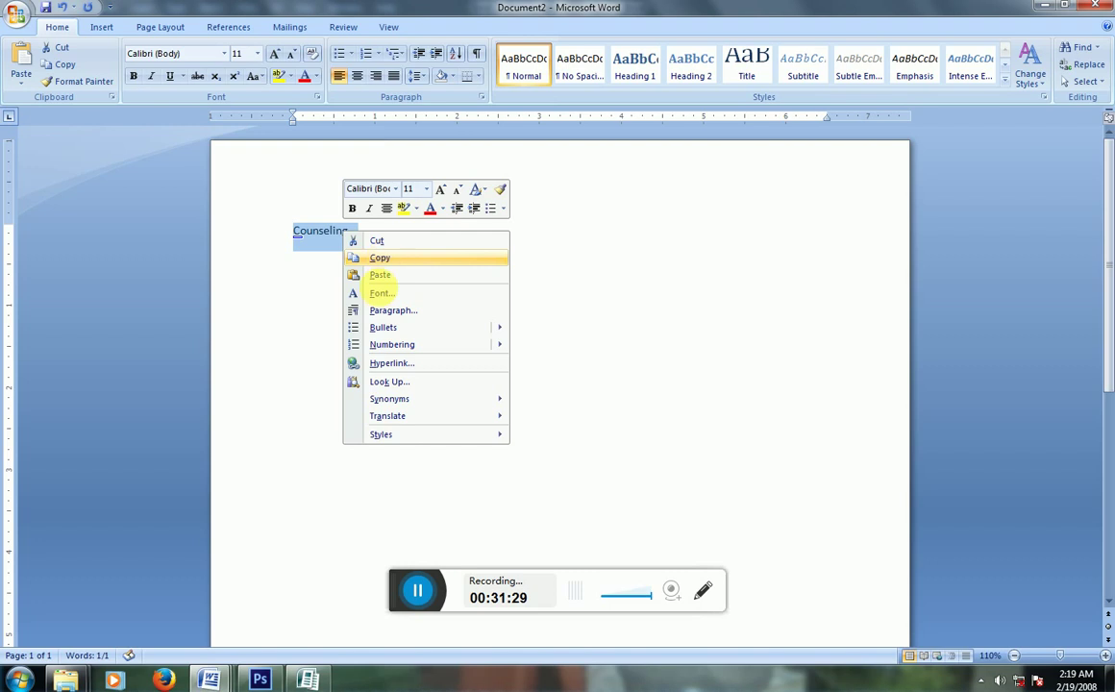
{"action": "left_click", "coordinate": [386, 260]}
{"action": "left_click", "coordinate": [210, 679]}
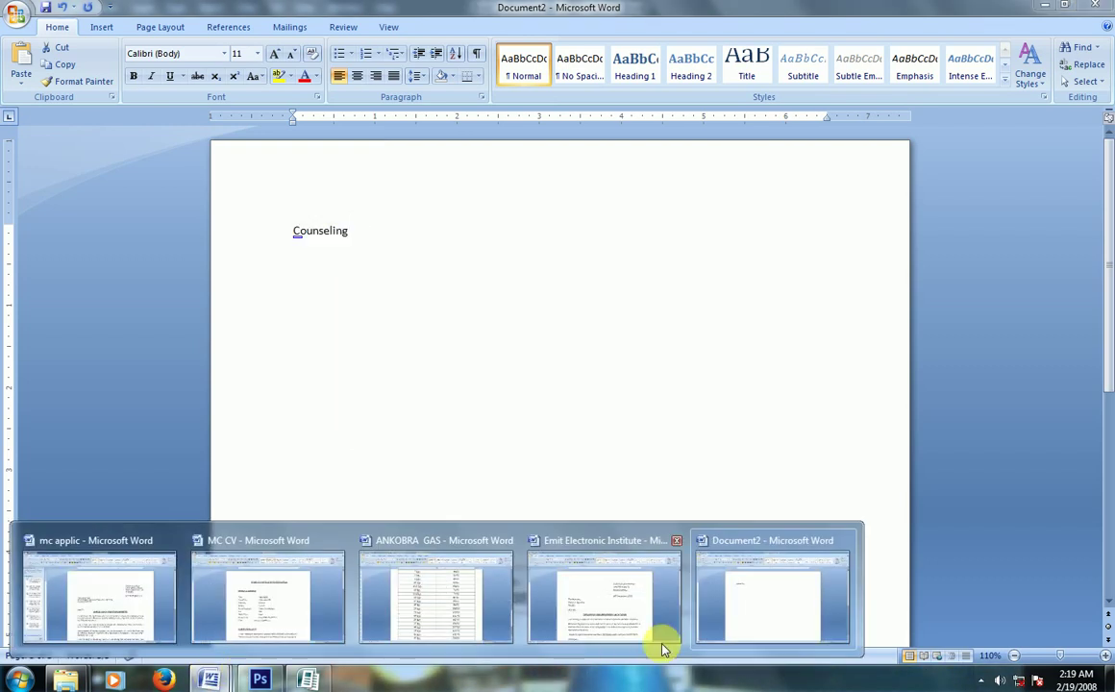
{"action": "mouse_move", "coordinate": [259, 680]}
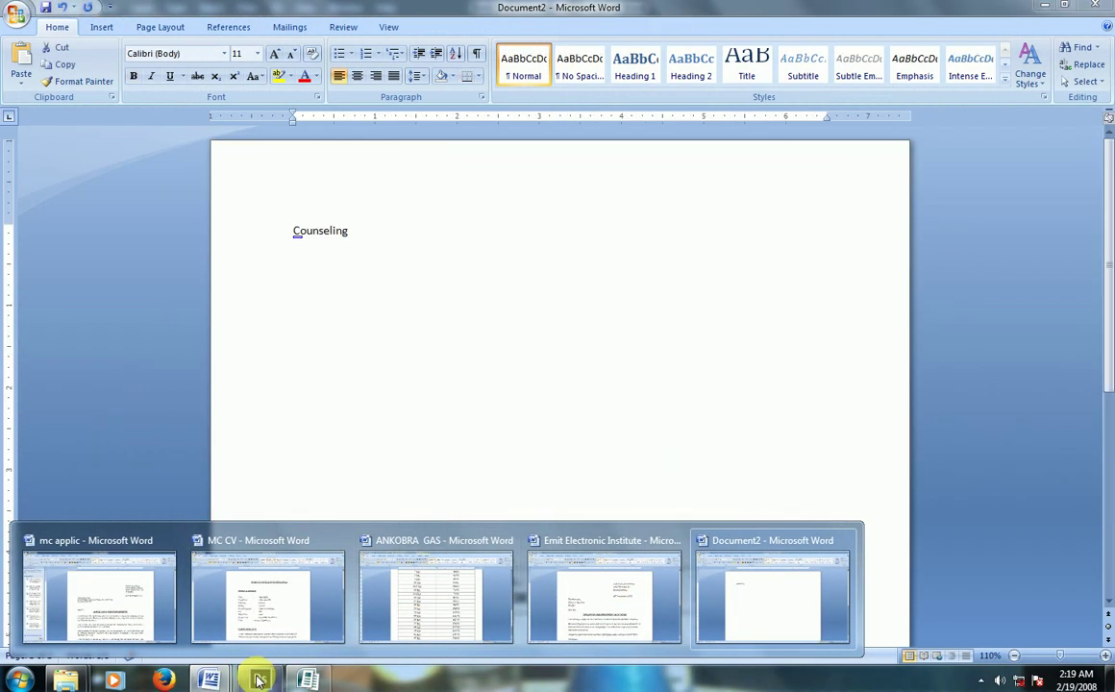
{"action": "left_click", "coordinate": [258, 681]}
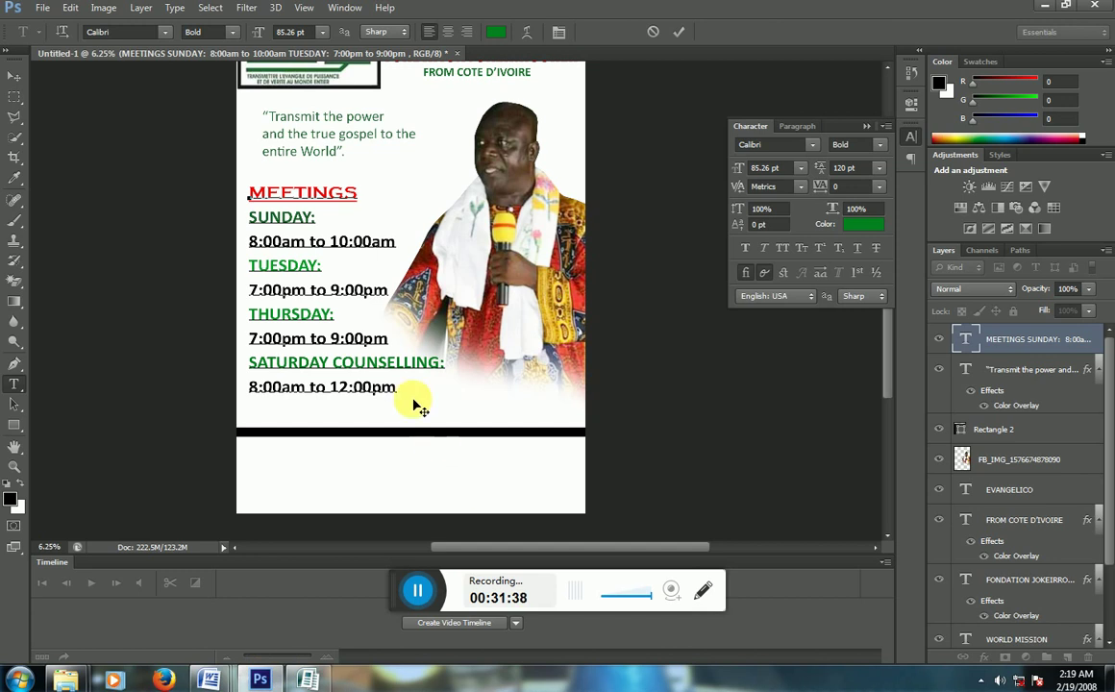
Step: Delete the extra L so the heading reads SATURDAY COUNSELING, and commit the edit
{"action": "left_click", "coordinate": [414, 369]}
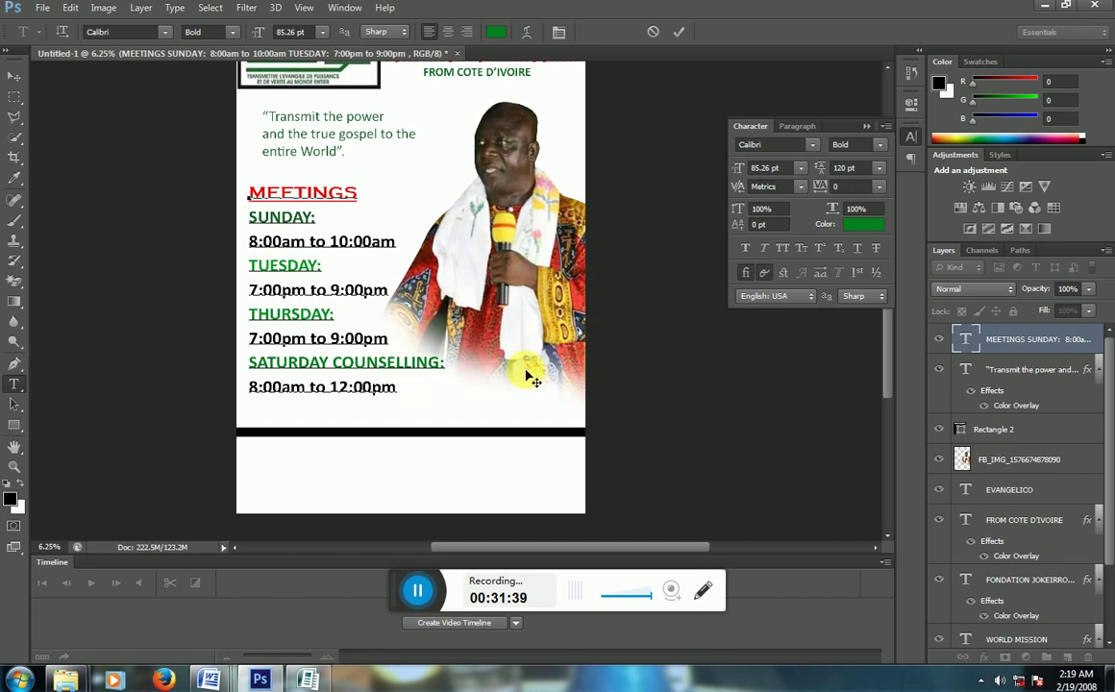
{"action": "key", "text": "BackSpace"}
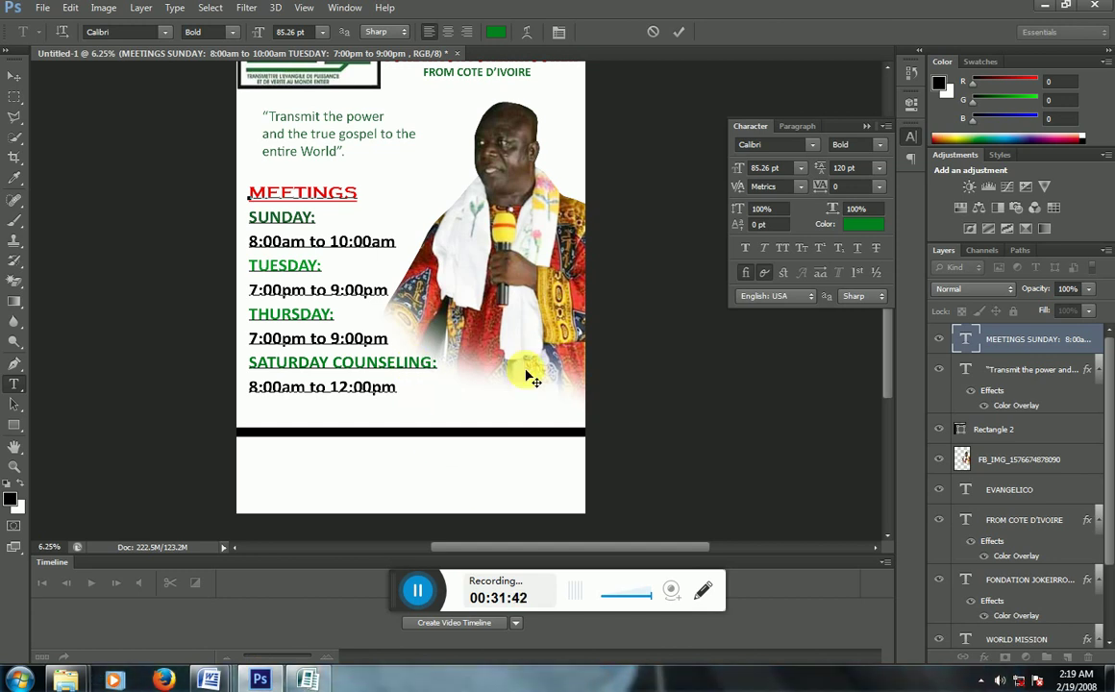
{"action": "left_click", "coordinate": [21, 74]}
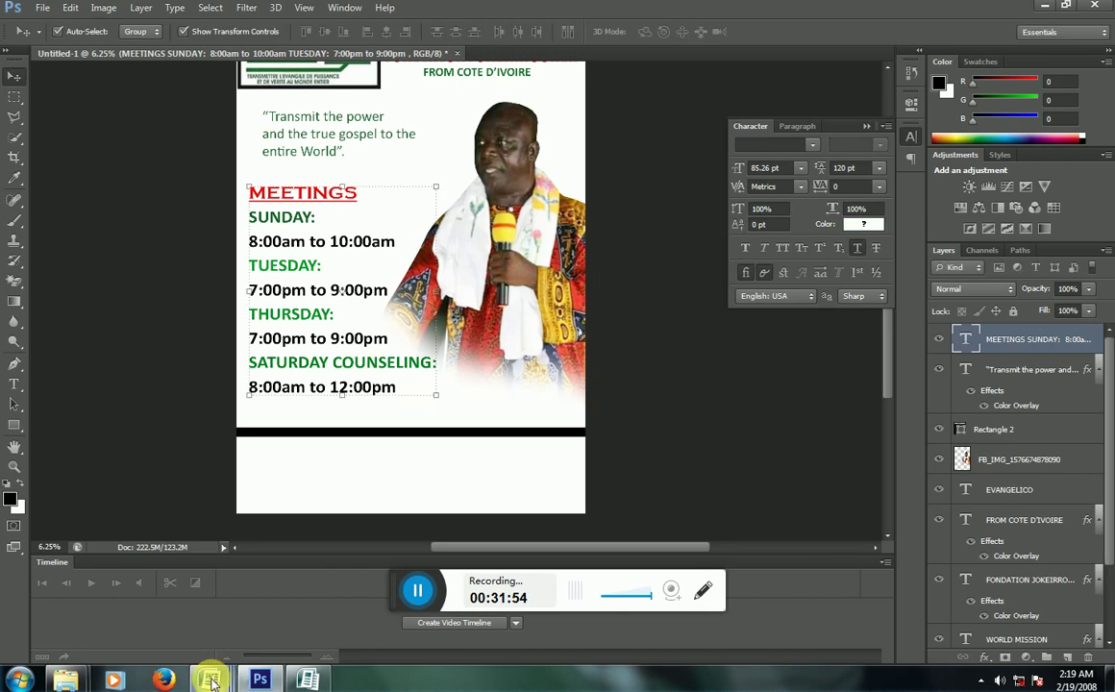
{"action": "mouse_move", "coordinate": [209, 680]}
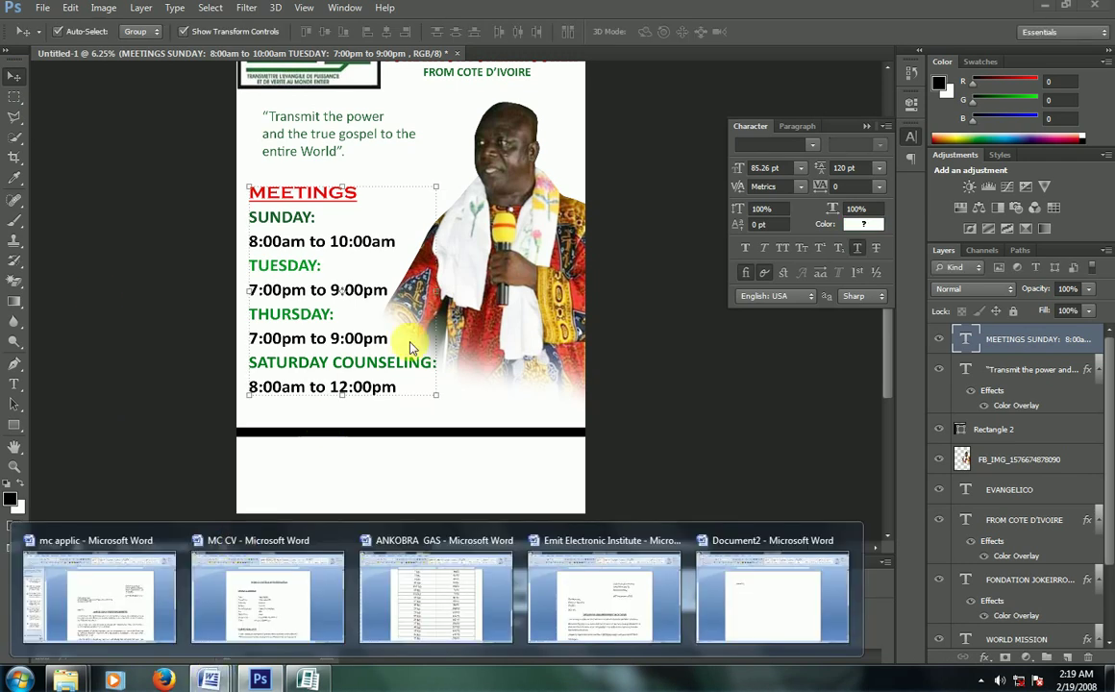
Step: Stretch the bottom black bar downward to make it taller
{"action": "left_click", "coordinate": [428, 433]}
{"action": "mouse_move", "coordinate": [413, 446]}
{"action": "left_mouse_down"}
{"action": "mouse_move", "coordinate": [413, 531]}
{"action": "mouse_move", "coordinate": [415, 522]}
{"action": "left_mouse_up"}
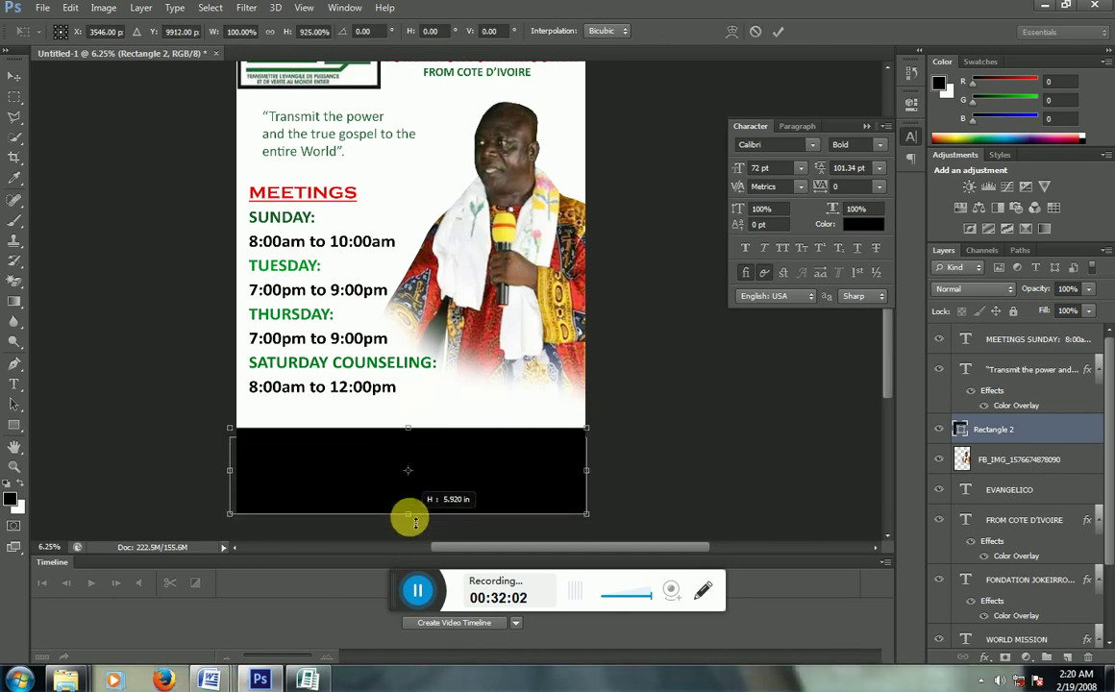
{"action": "key", "text": "Return"}
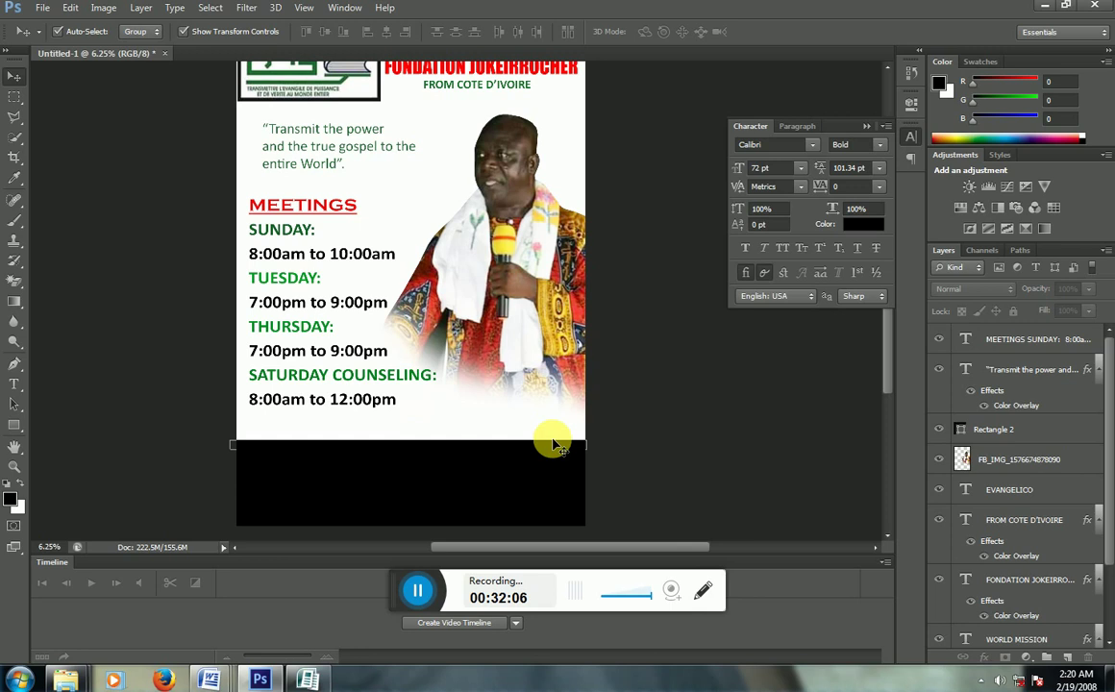
{"action": "scroll", "coordinate": [555, 445], "scroll_direction": "up", "scroll_amount": 3}
{"action": "scroll", "coordinate": [555, 444], "scroll_direction": "up", "scroll_amount": 2}
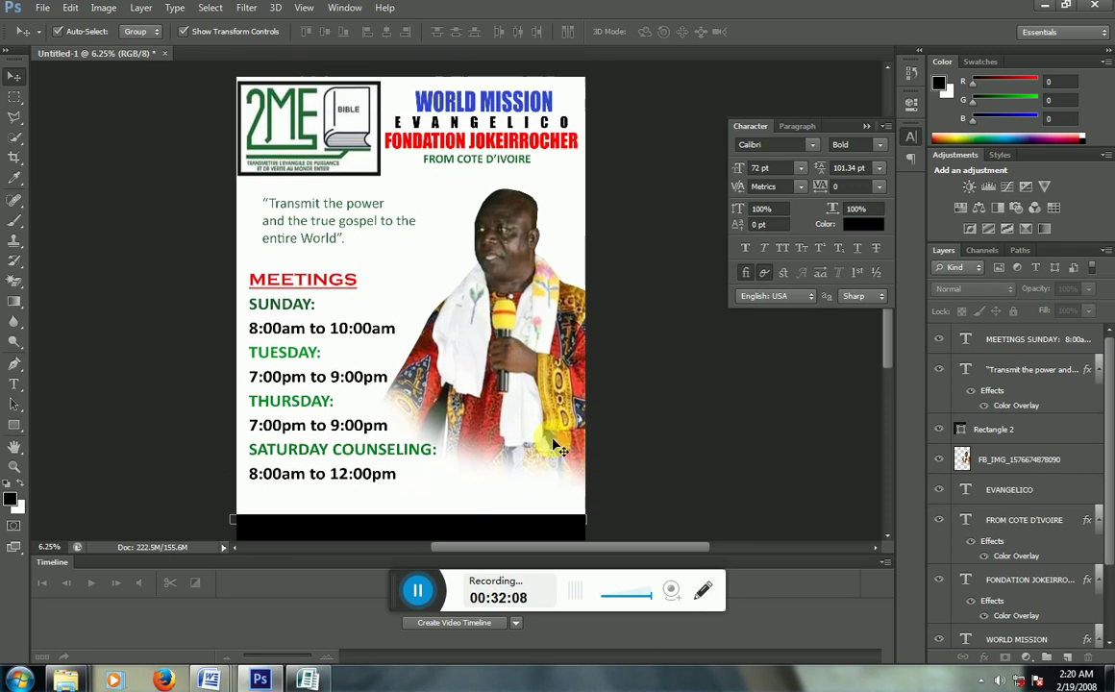
Step: Duplicate the black bar and move the copy up over the quote area
{"action": "left_click", "coordinate": [500, 525]}
{"action": "key", "text": "ctrl+j"}
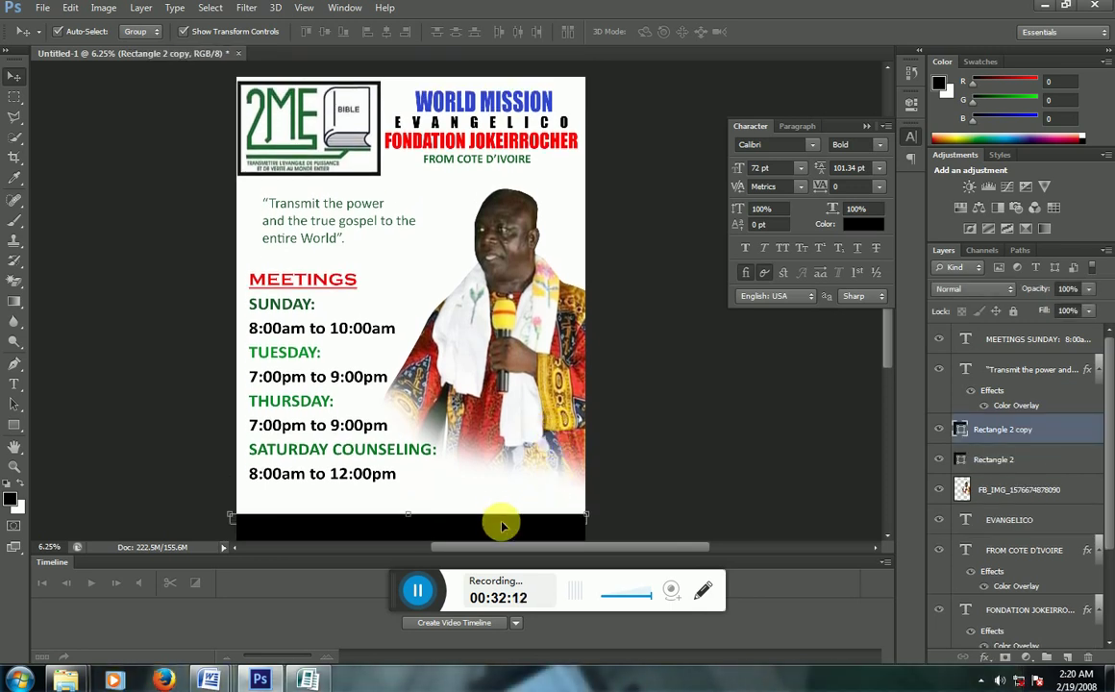
{"action": "left_click_drag", "start_coordinate": [500, 525], "coordinate": [507, 185]}
{"action": "key", "text": "shift+Up"}
{"action": "key", "text": "shift+Up"}
{"action": "key", "text": "shift+Up"}
{"action": "key", "text": "shift+Up"}
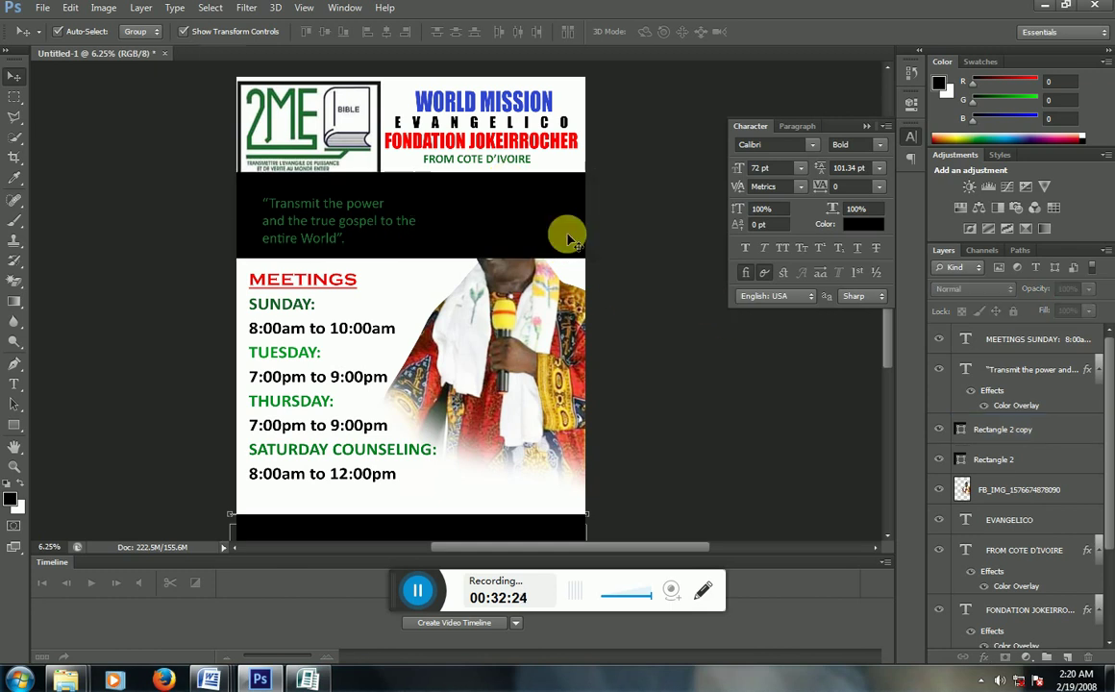
{"action": "scroll", "coordinate": [1000, 471], "scroll_direction": "down", "scroll_amount": 3}
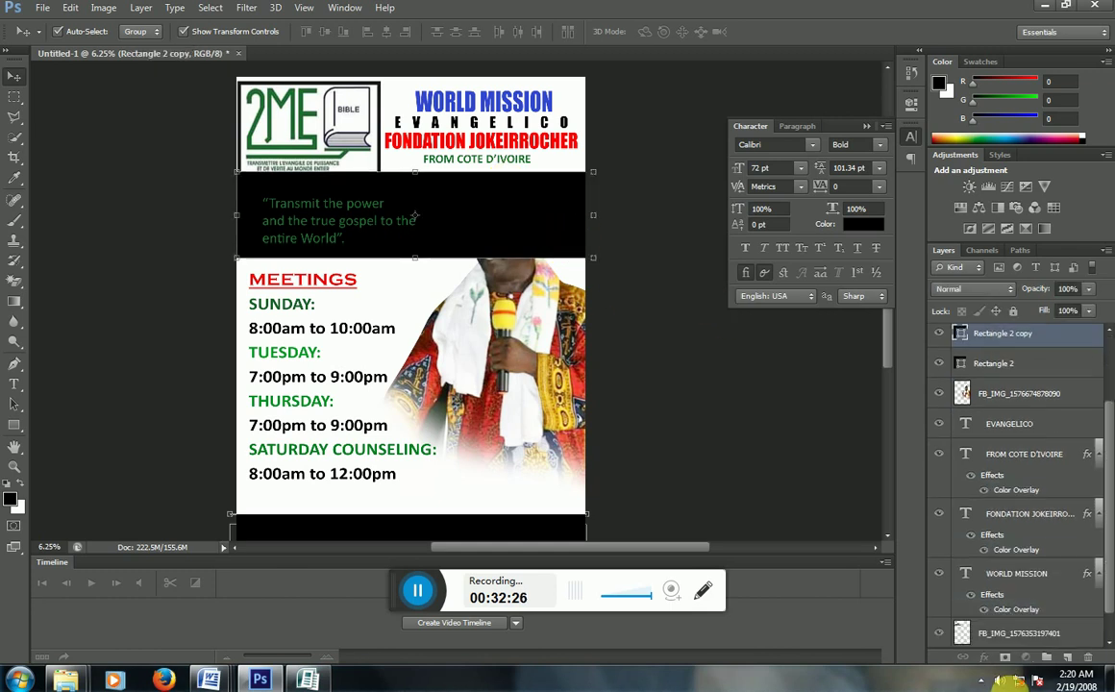
{"action": "scroll", "coordinate": [1000, 471], "scroll_direction": "down", "scroll_amount": 2}
Step: Move the band layer below the portrait and enlarge the quote text to about 119% by 113%
{"action": "left_click_drag", "start_coordinate": [1005, 656], "coordinate": [1017, 601]}
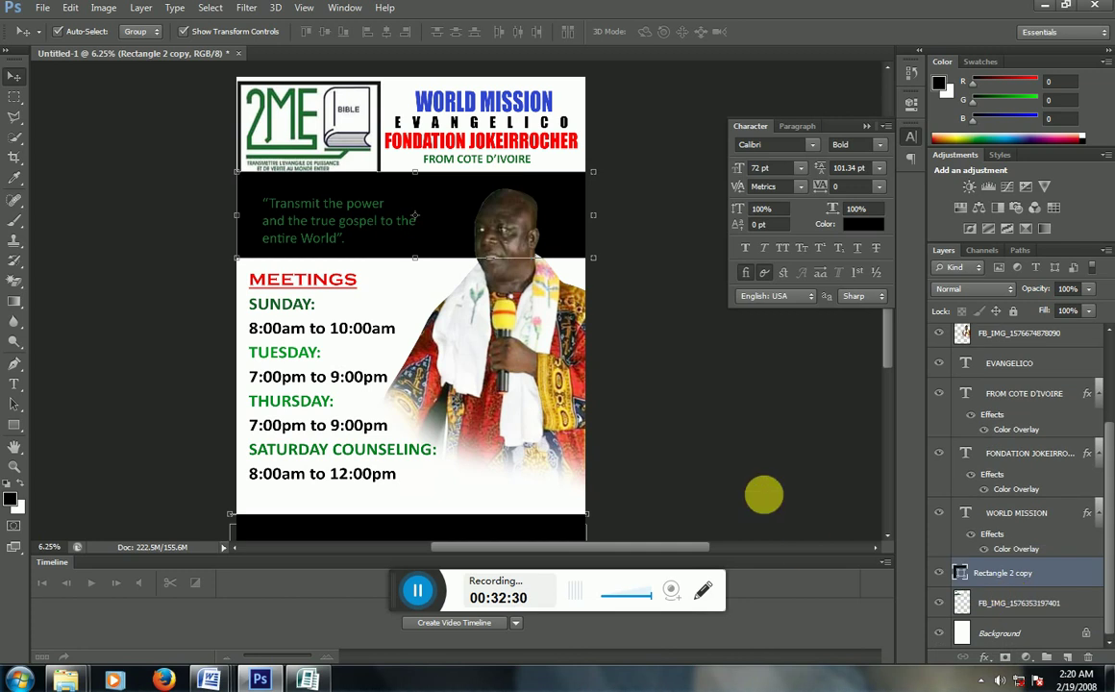
{"action": "left_click", "coordinate": [731, 443]}
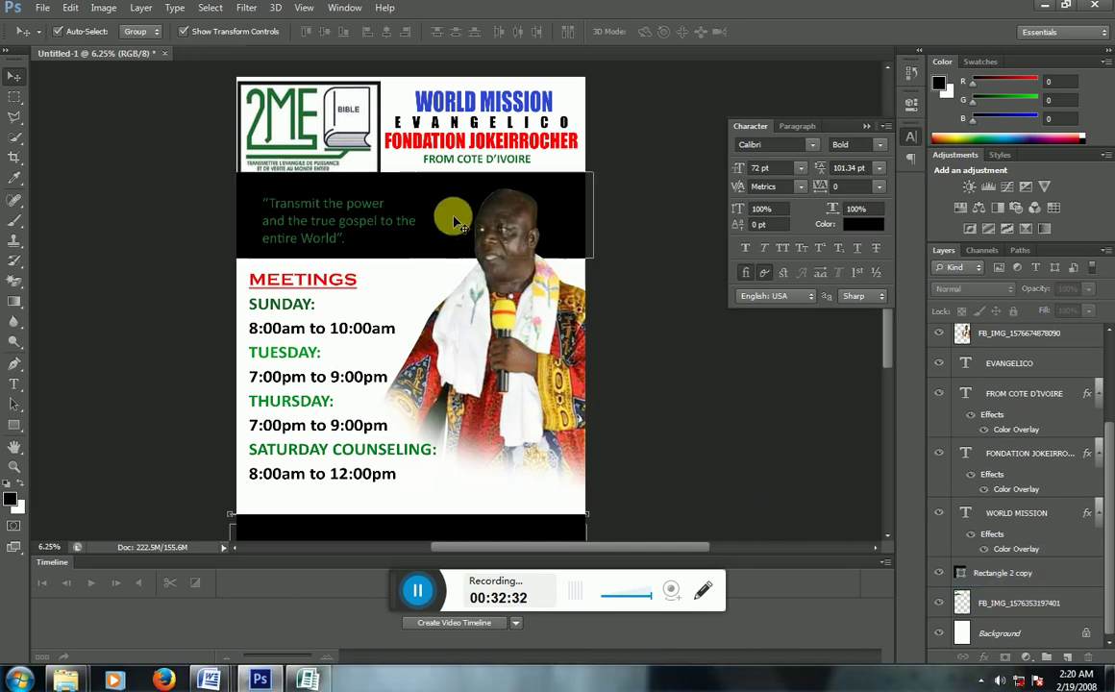
{"action": "left_click", "coordinate": [336, 216]}
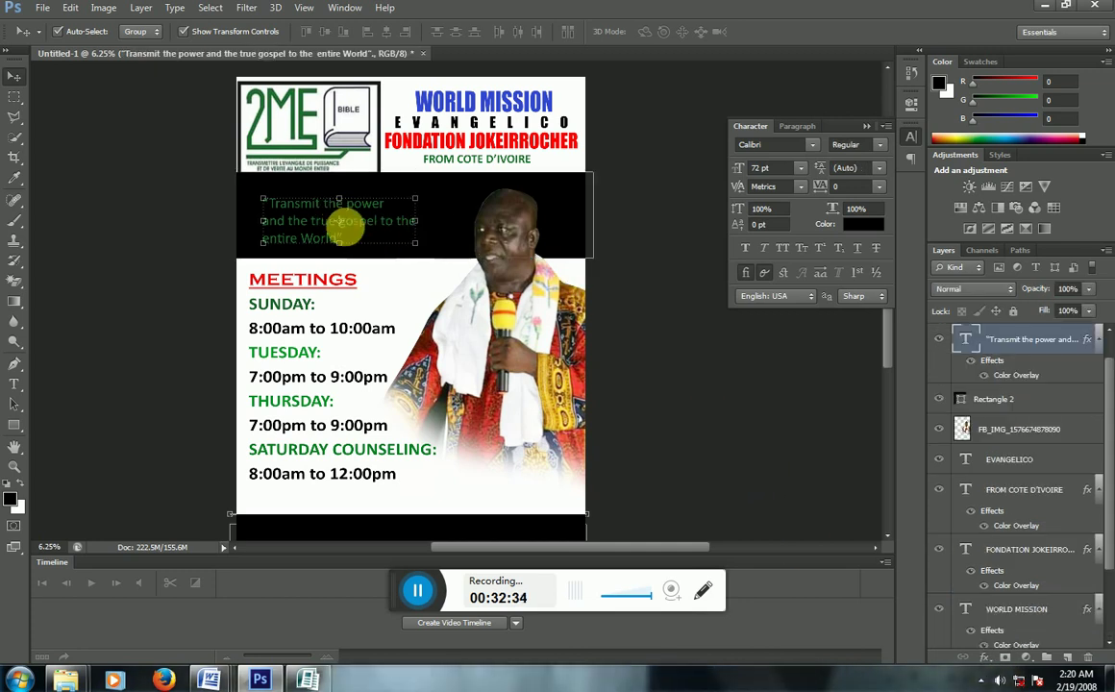
{"action": "left_click", "coordinate": [265, 199]}
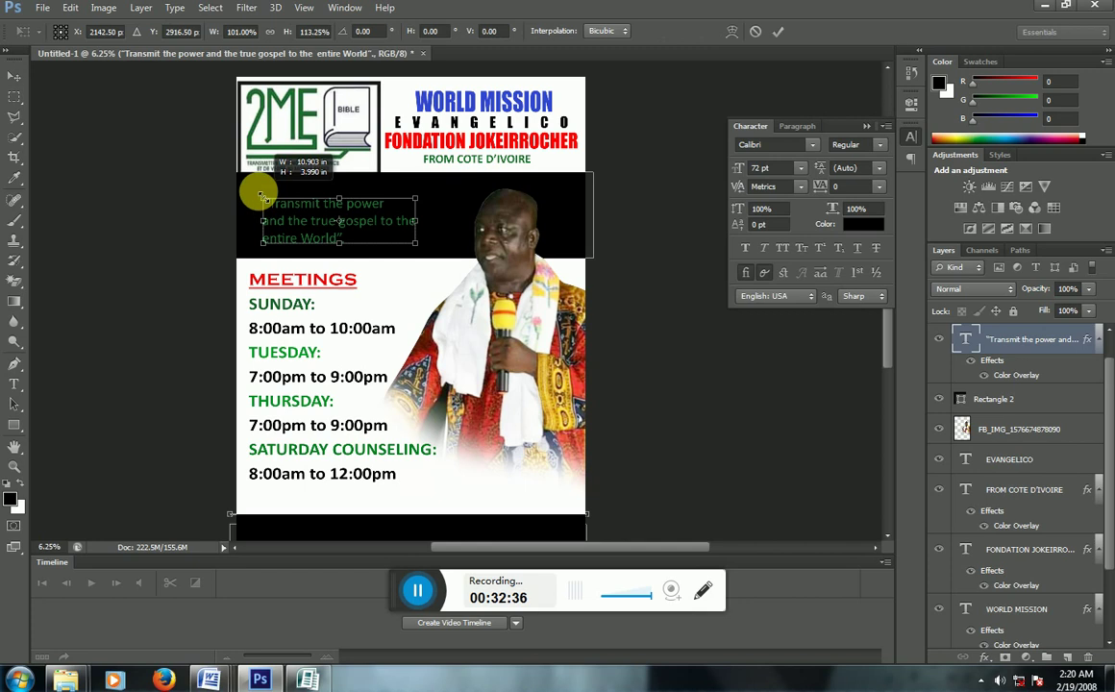
{"action": "left_click_drag", "start_coordinate": [261, 197], "coordinate": [251, 189]}
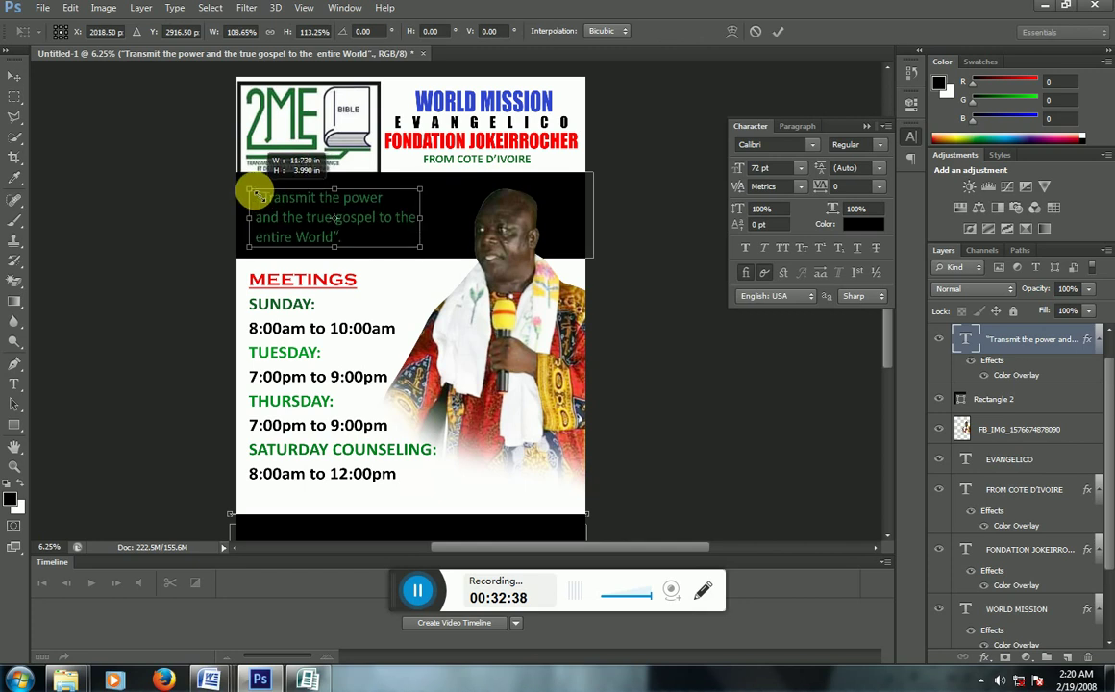
{"action": "left_click_drag", "start_coordinate": [421, 219], "coordinate": [436, 221]}
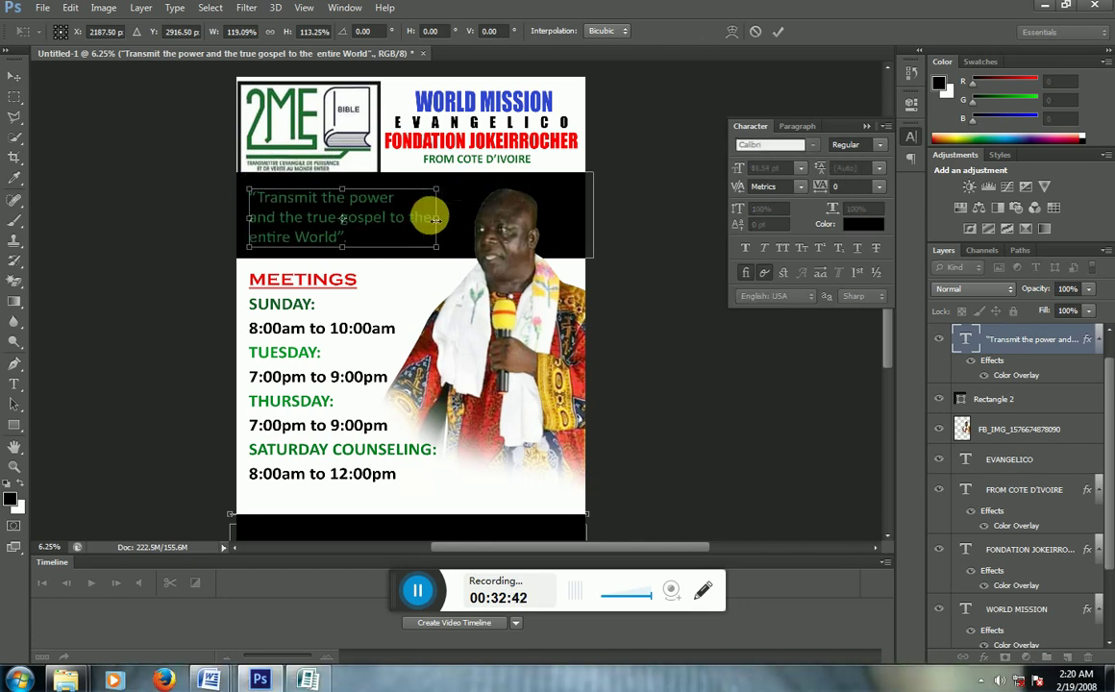
{"action": "key", "text": "Return"}
{"action": "left_click", "coordinate": [573, 197]}
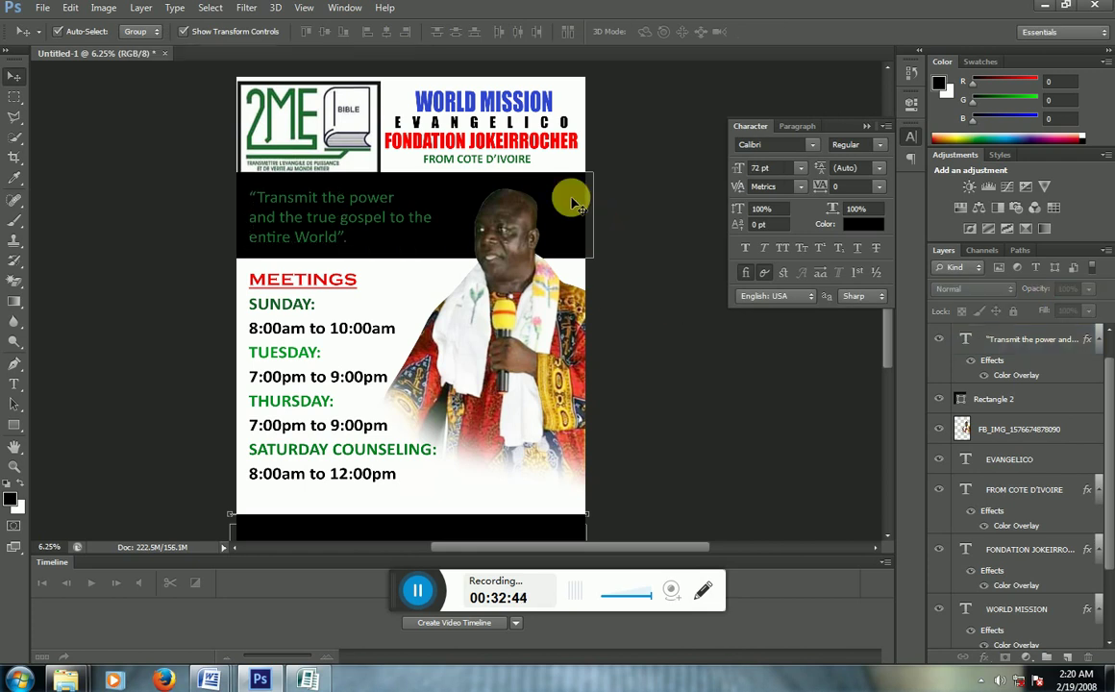
{"action": "key", "text": "ctrl+j"}
Step: Give the quote band a Color Overlay of the logo's dark green
{"action": "left_click", "coordinate": [983, 657]}
{"action": "left_click", "coordinate": [1000, 576]}
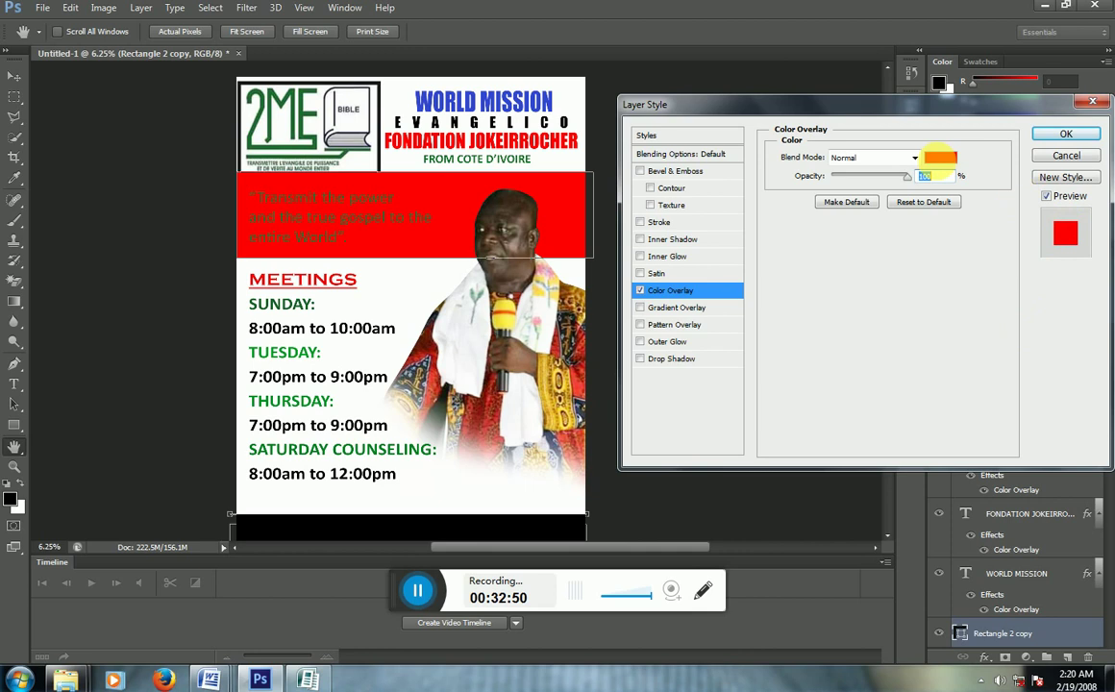
{"action": "left_click", "coordinate": [940, 158]}
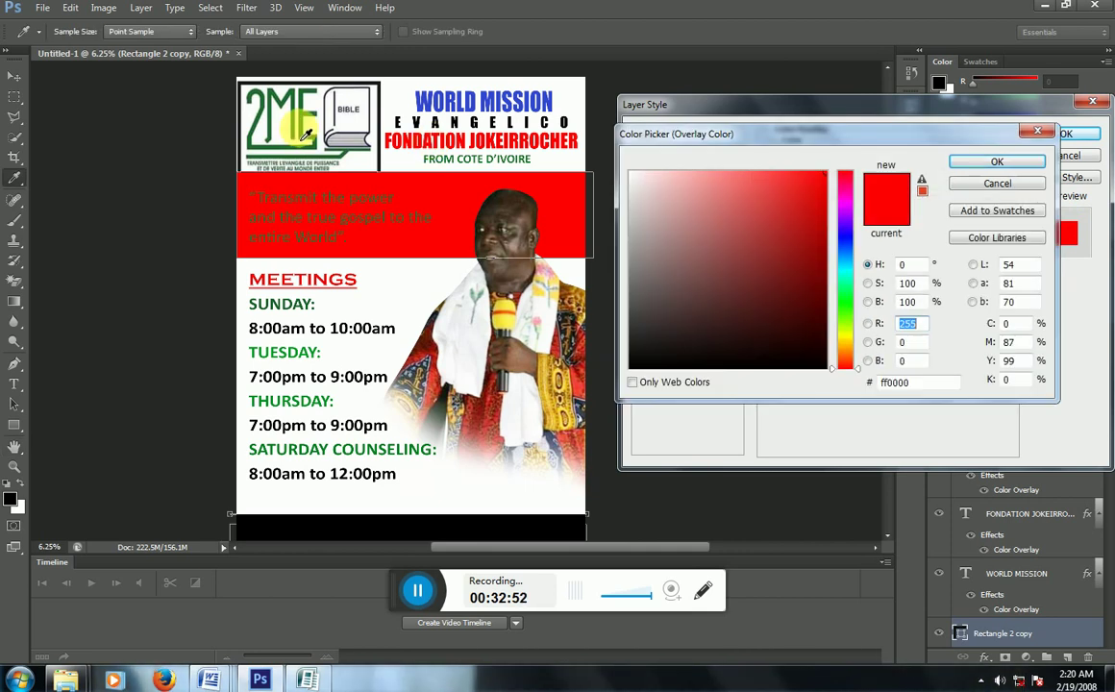
{"action": "left_click", "coordinate": [309, 121]}
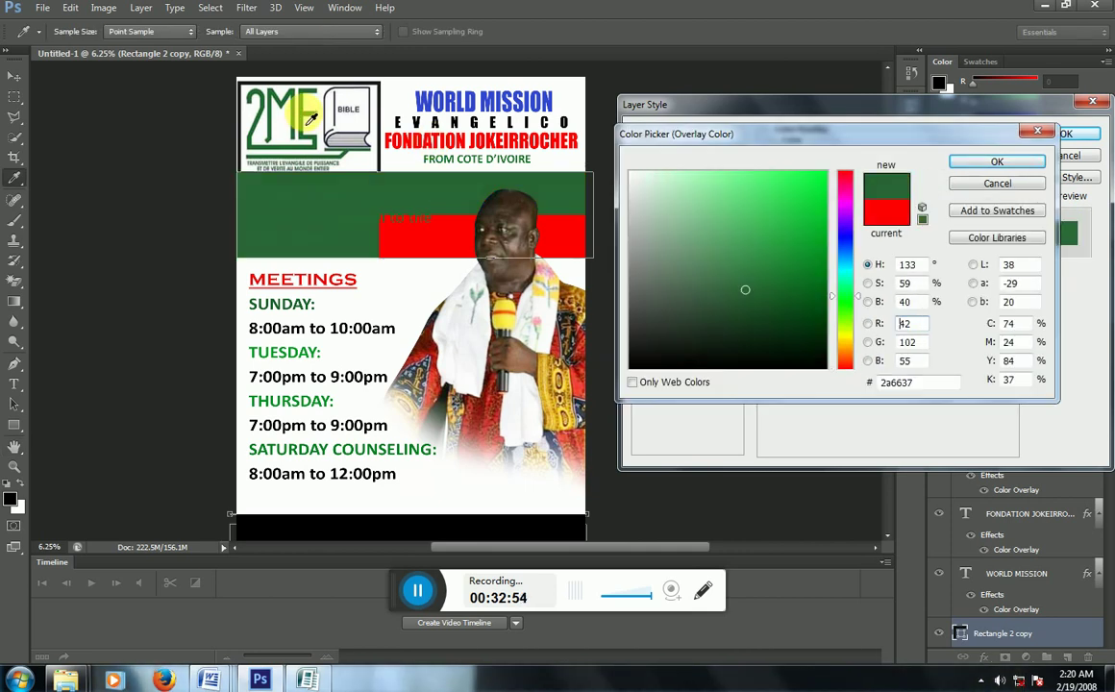
{"action": "left_click", "coordinate": [1025, 165]}
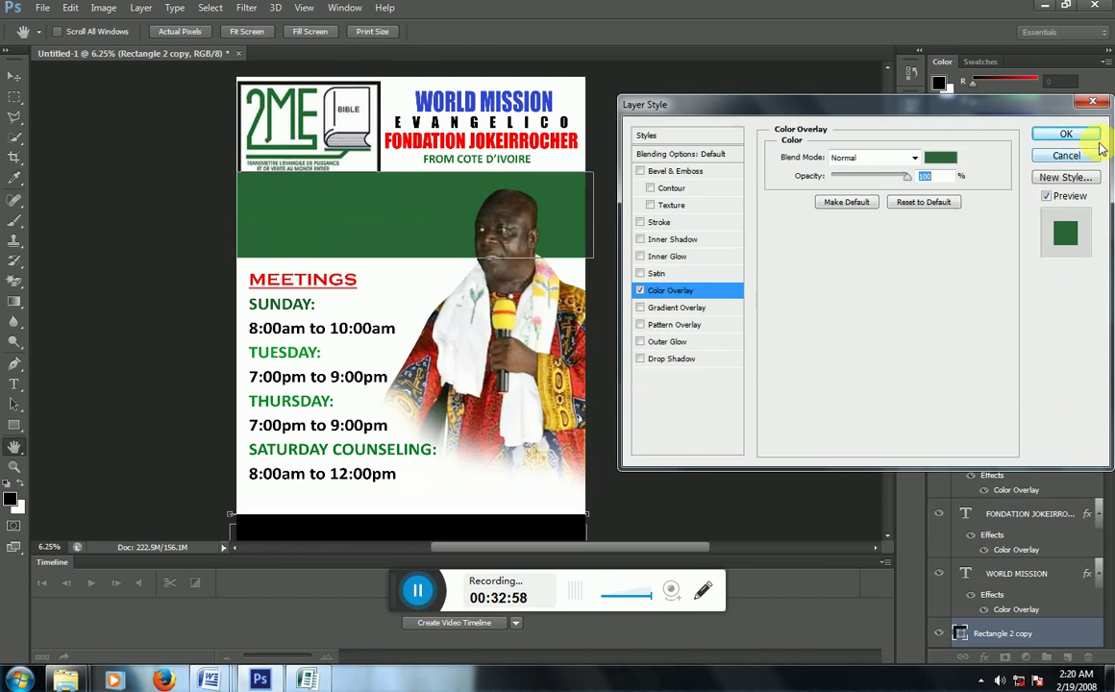
{"action": "key", "text": "Return"}
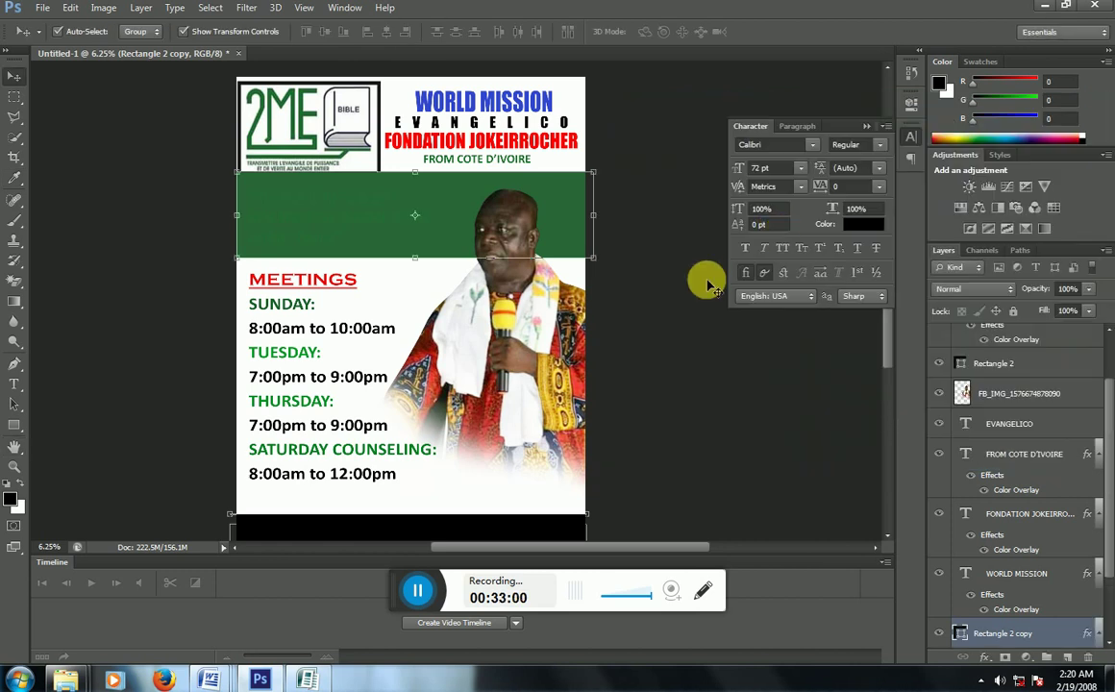
Step: Give the quote text a white (ffffff) Color Overlay
{"action": "left_click", "coordinate": [305, 218]}
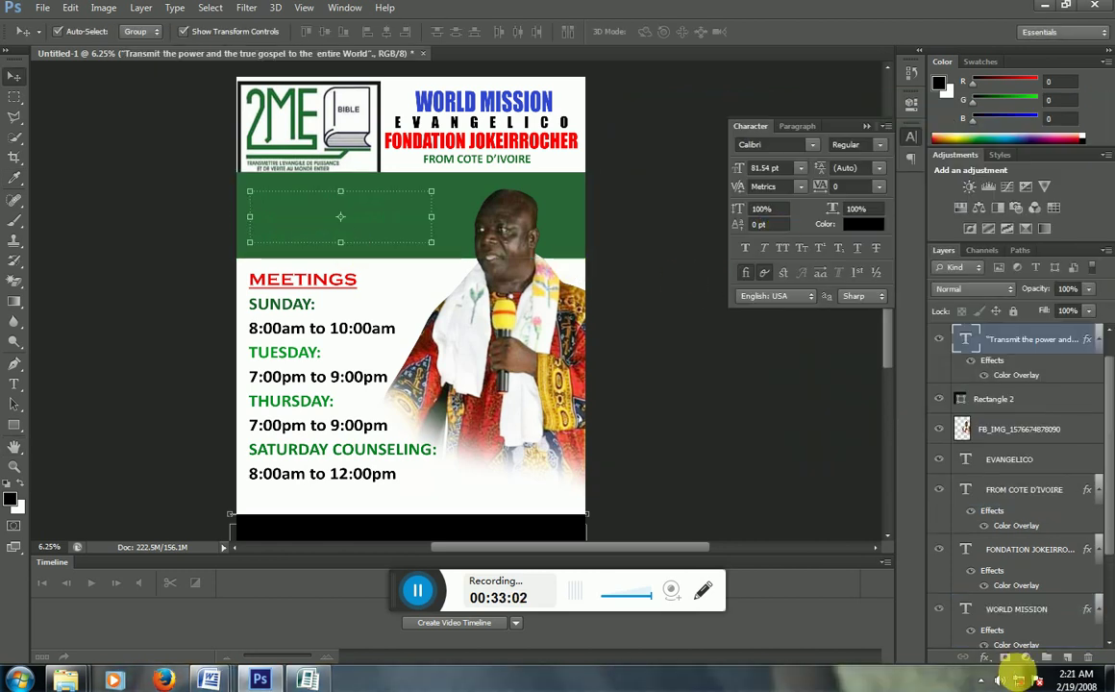
{"action": "left_click", "coordinate": [982, 656]}
{"action": "left_click", "coordinate": [1019, 577]}
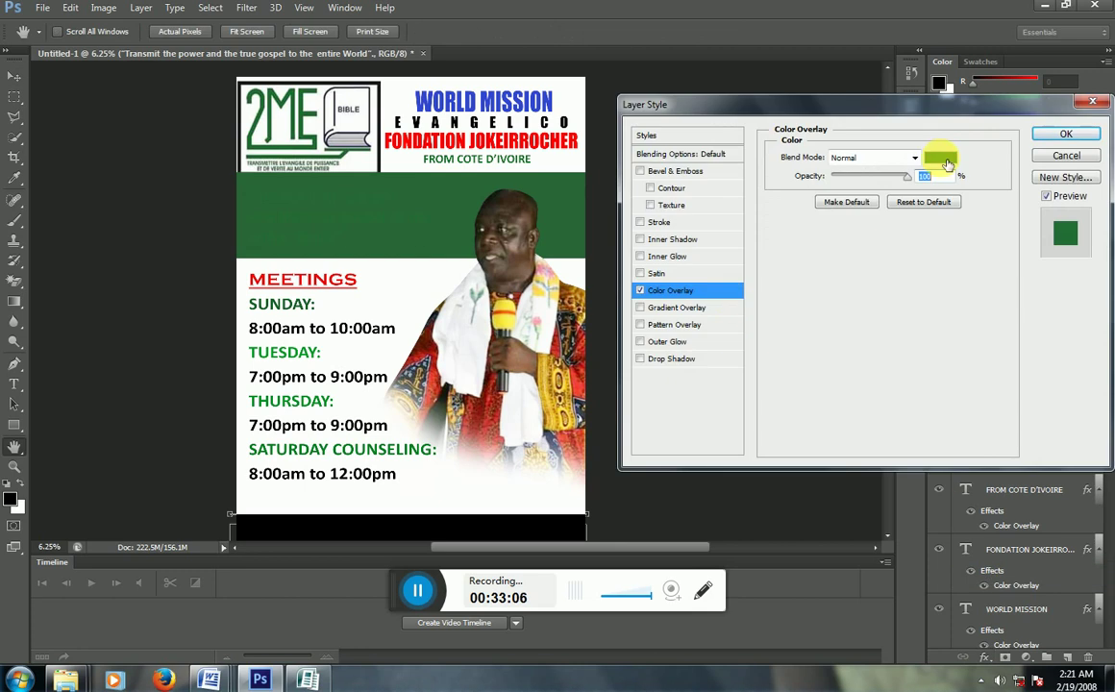
{"action": "left_click", "coordinate": [941, 157]}
{"action": "left_click", "coordinate": [439, 286]}
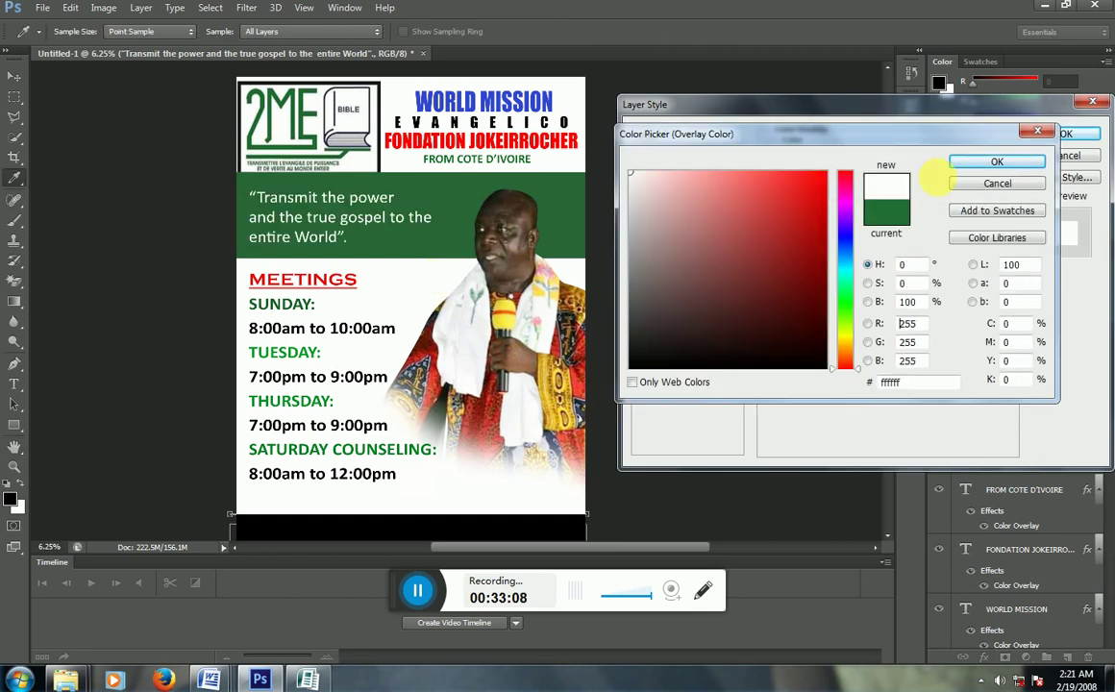
{"action": "left_click", "coordinate": [1005, 166]}
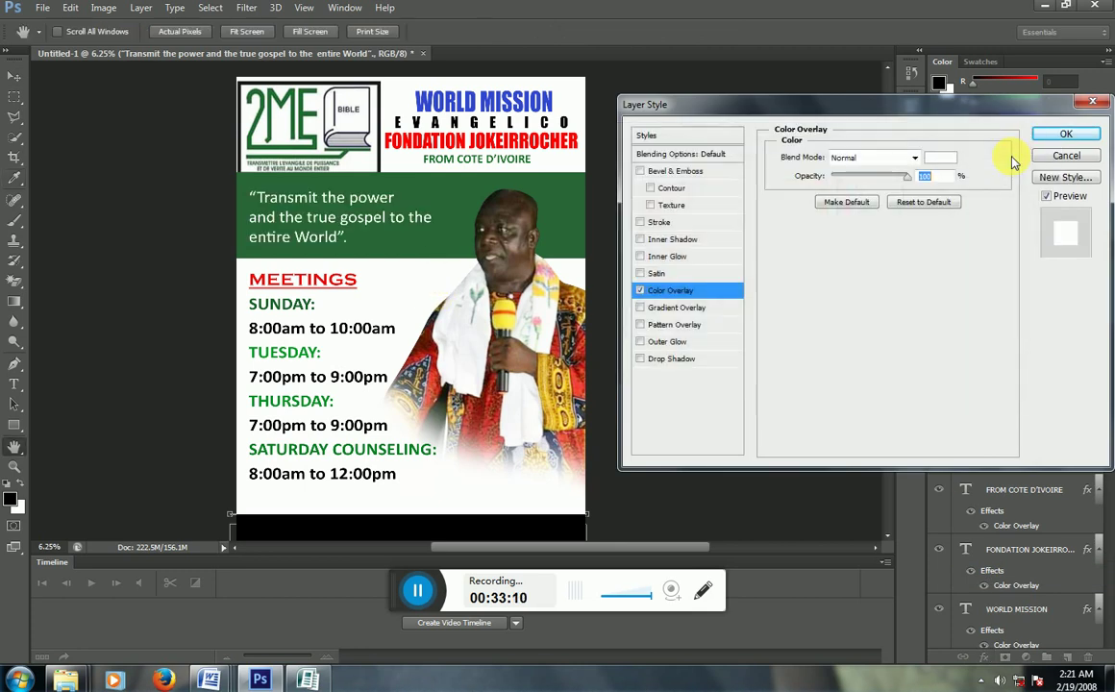
{"action": "left_click", "coordinate": [1079, 139]}
Step: Select the black footer rectangle (Rectangle 2) and switch to the Horizontal Type tool
{"action": "scroll", "coordinate": [670, 164], "scroll_direction": "down", "scroll_amount": 1}
{"action": "scroll", "coordinate": [671, 163], "scroll_direction": "down", "scroll_amount": 4}
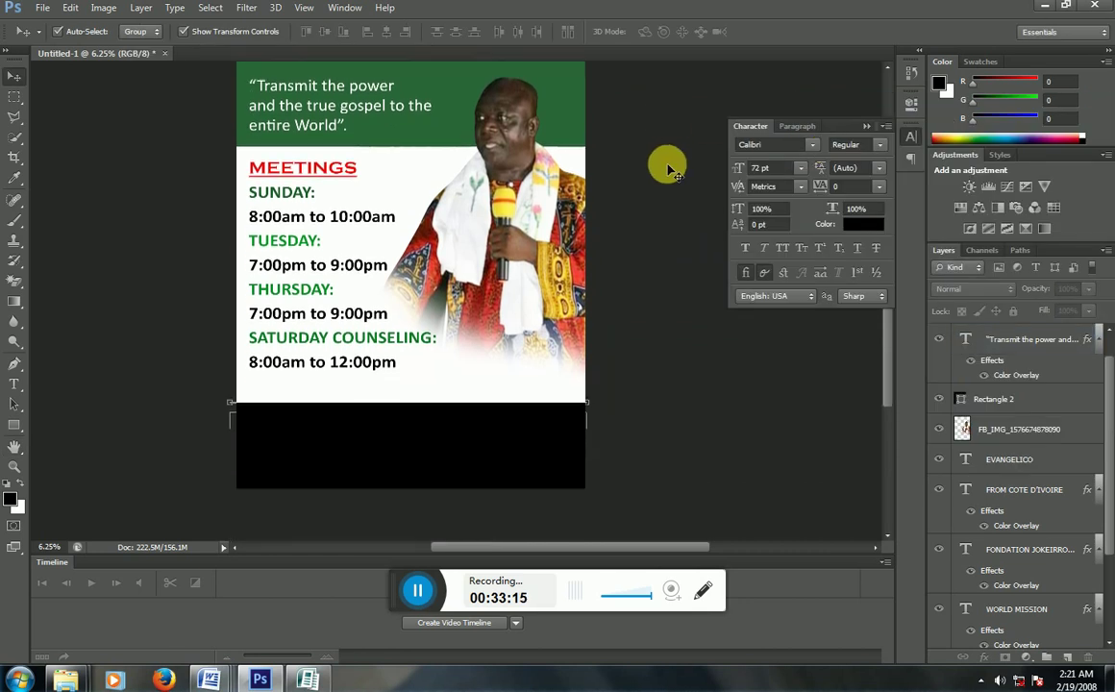
{"action": "left_click", "coordinate": [447, 428]}
{"action": "scroll", "coordinate": [625, 443], "scroll_direction": "up", "scroll_amount": 3}
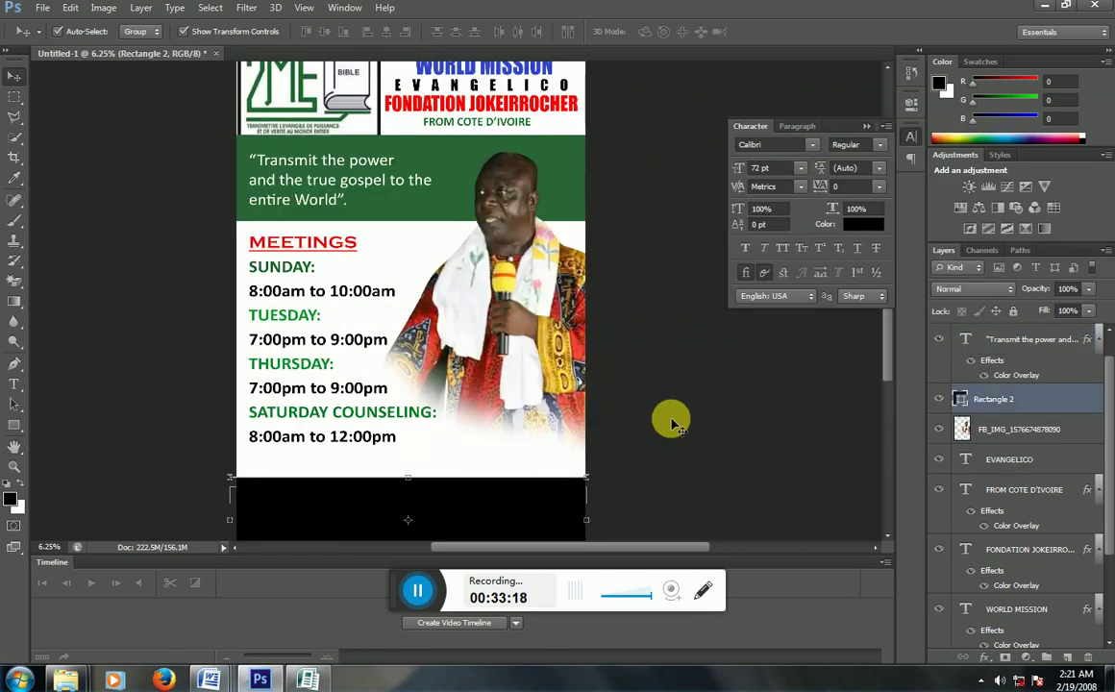
{"action": "scroll", "coordinate": [671, 423], "scroll_direction": "up", "scroll_amount": 1}
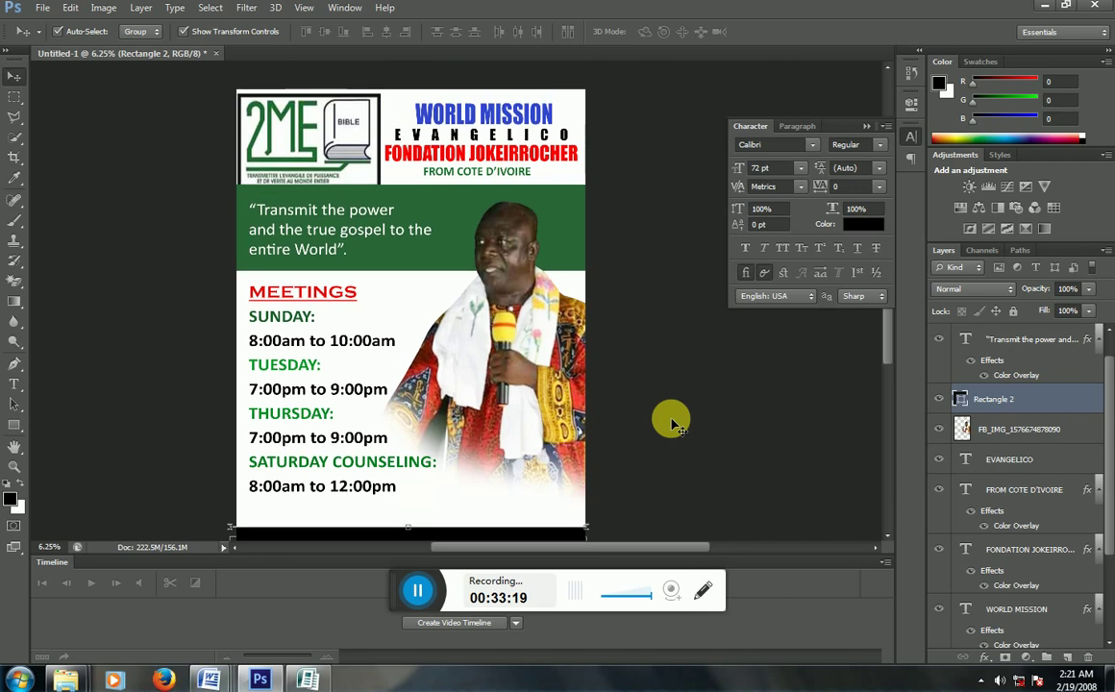
{"action": "scroll", "coordinate": [673, 423], "scroll_direction": "down", "scroll_amount": 1}
{"action": "scroll", "coordinate": [678, 423], "scroll_direction": "down", "scroll_amount": 2}
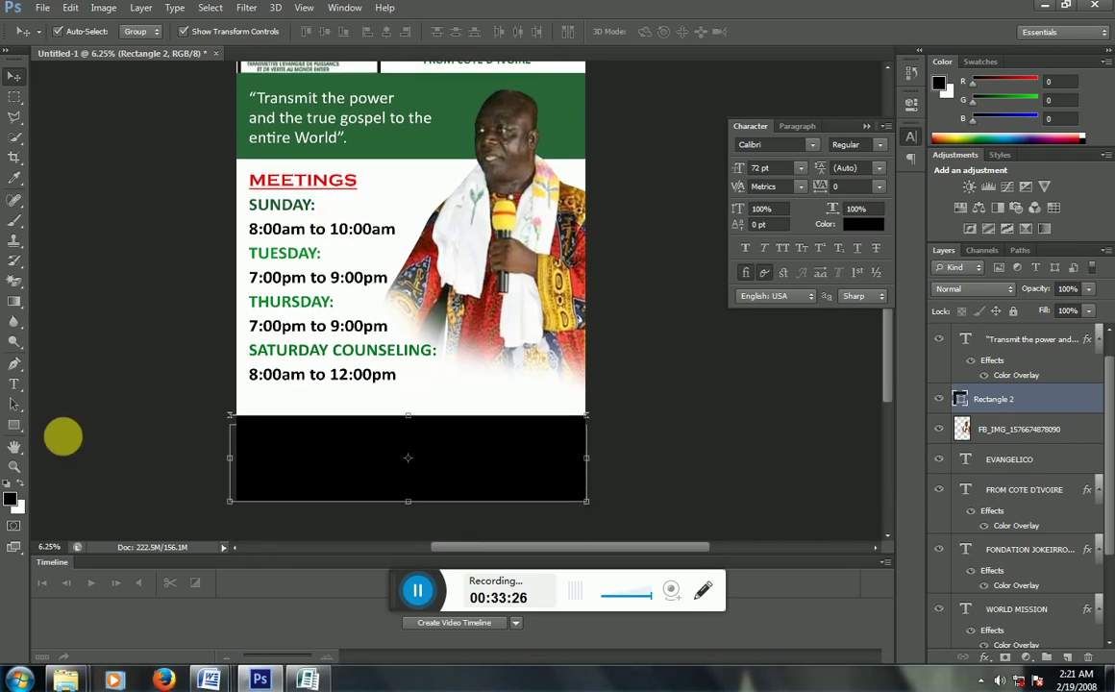
{"action": "left_click", "coordinate": [14, 383]}
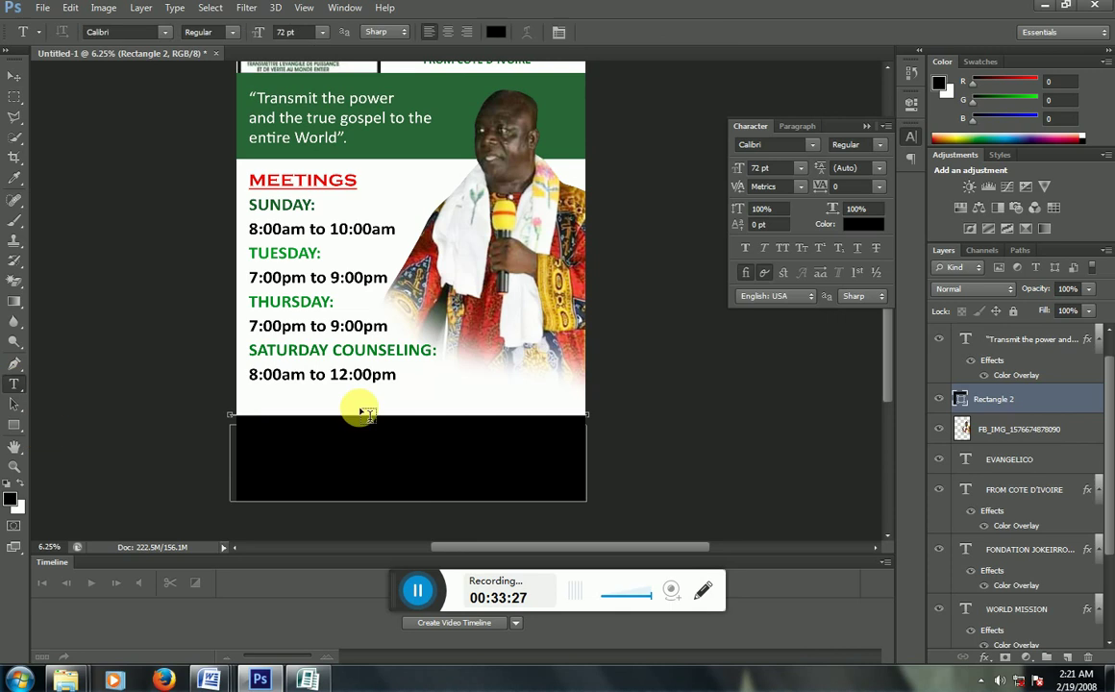
Step: Type the LOCATION: line naming the venue school and centre it under the meeting times
{"action": "left_click", "coordinate": [469, 394]}
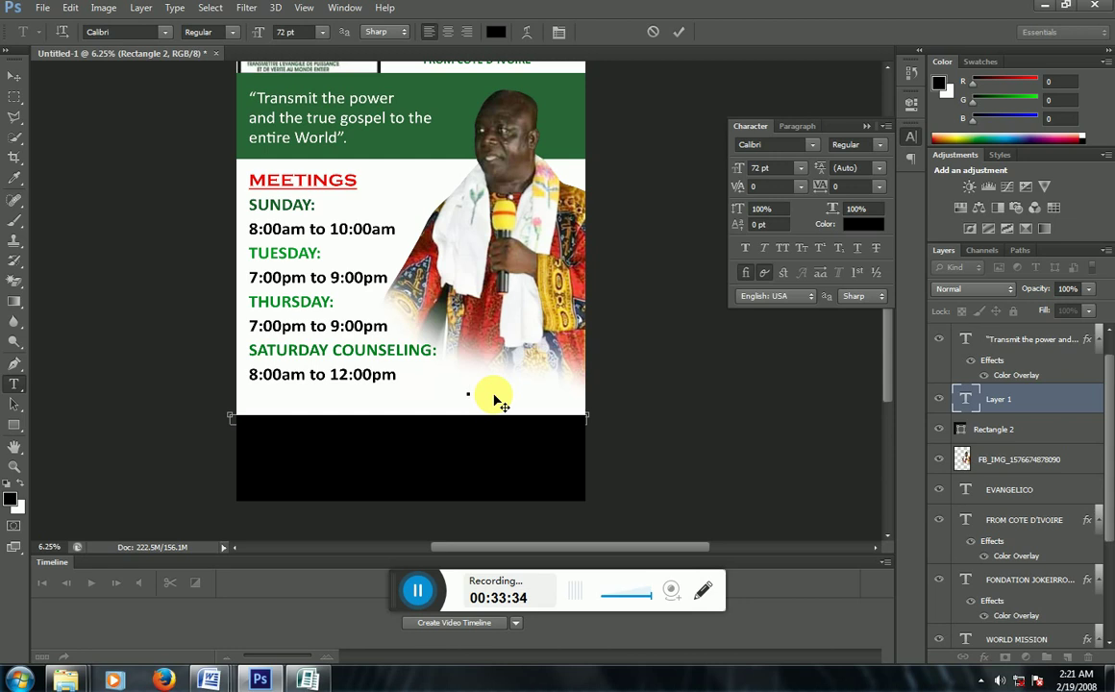
{"action": "type", "text": "LOCATION: FY"}
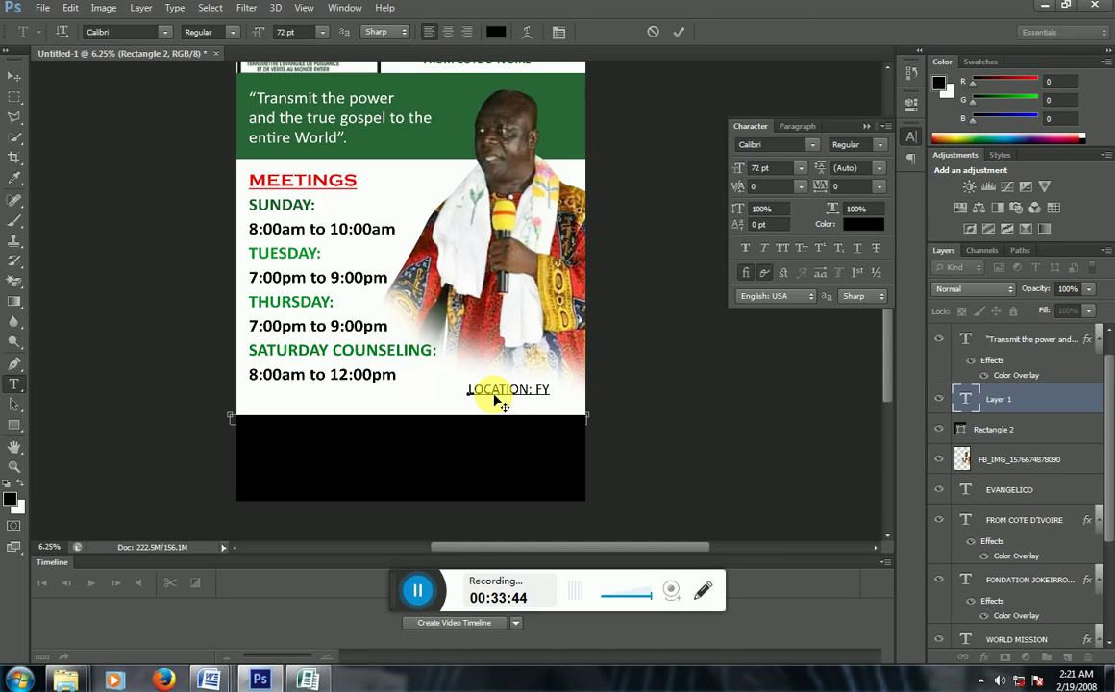
{"action": "type", "text": "NN "}
{"action": "type", "text": "ORT"}
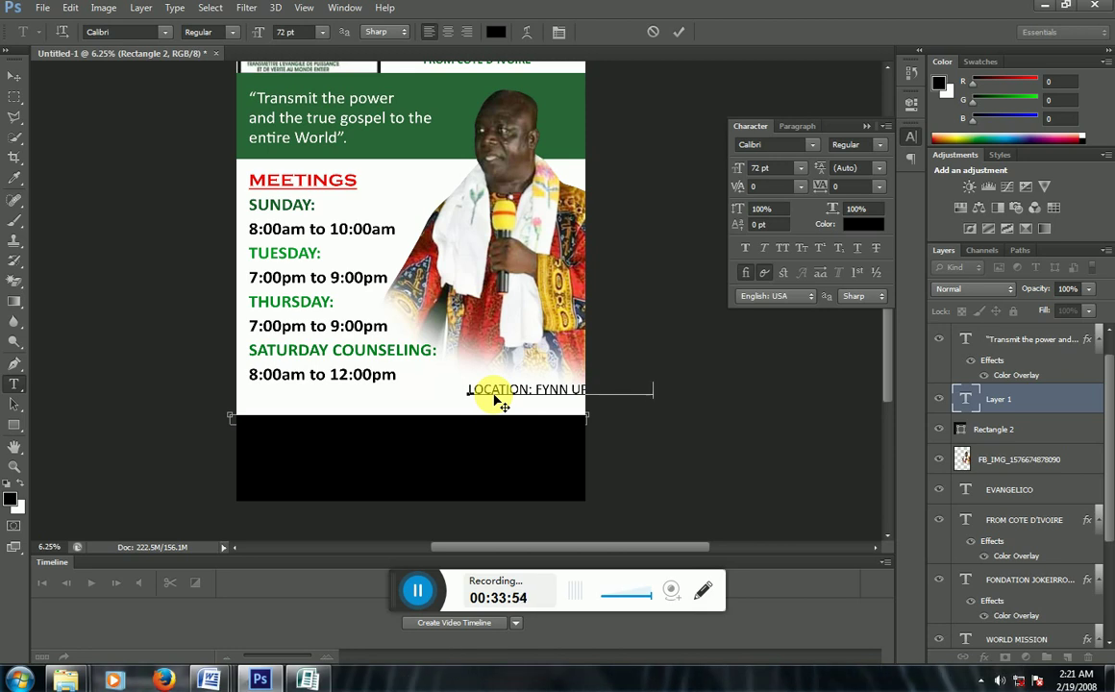
{"action": "type", "text": "STREET"}
{"action": "left_click", "coordinate": [14, 75]}
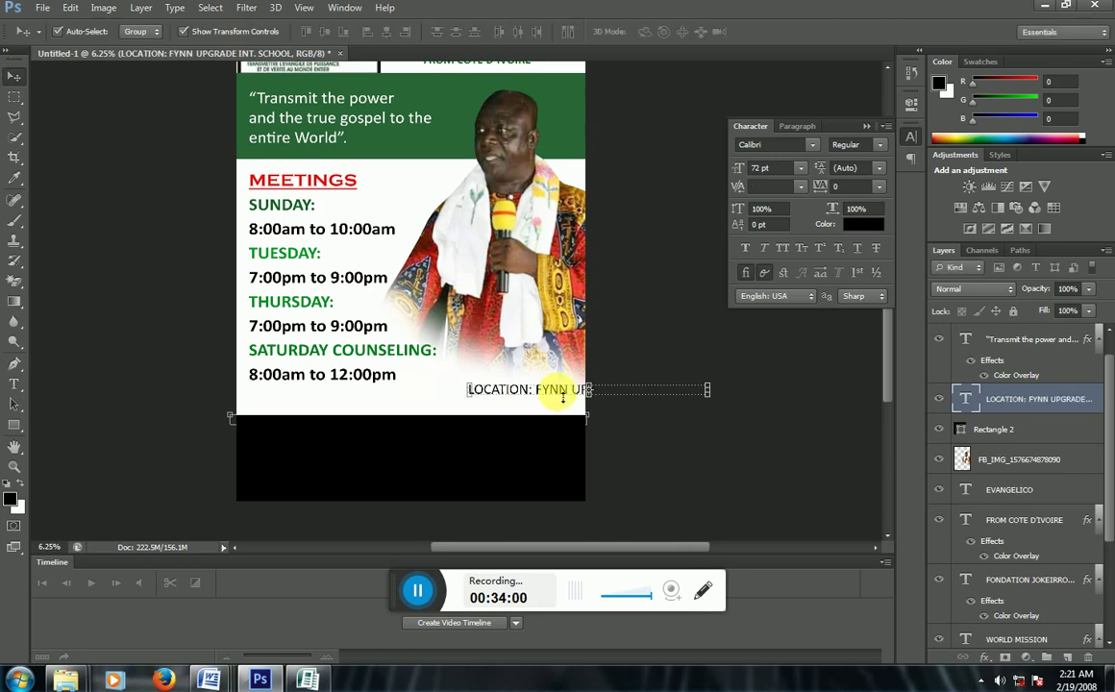
{"action": "mouse_move", "coordinate": [541, 396]}
{"action": "left_mouse_down"}
{"action": "mouse_move", "coordinate": [375, 404]}
{"action": "mouse_move", "coordinate": [387, 408]}
{"action": "left_mouse_up"}
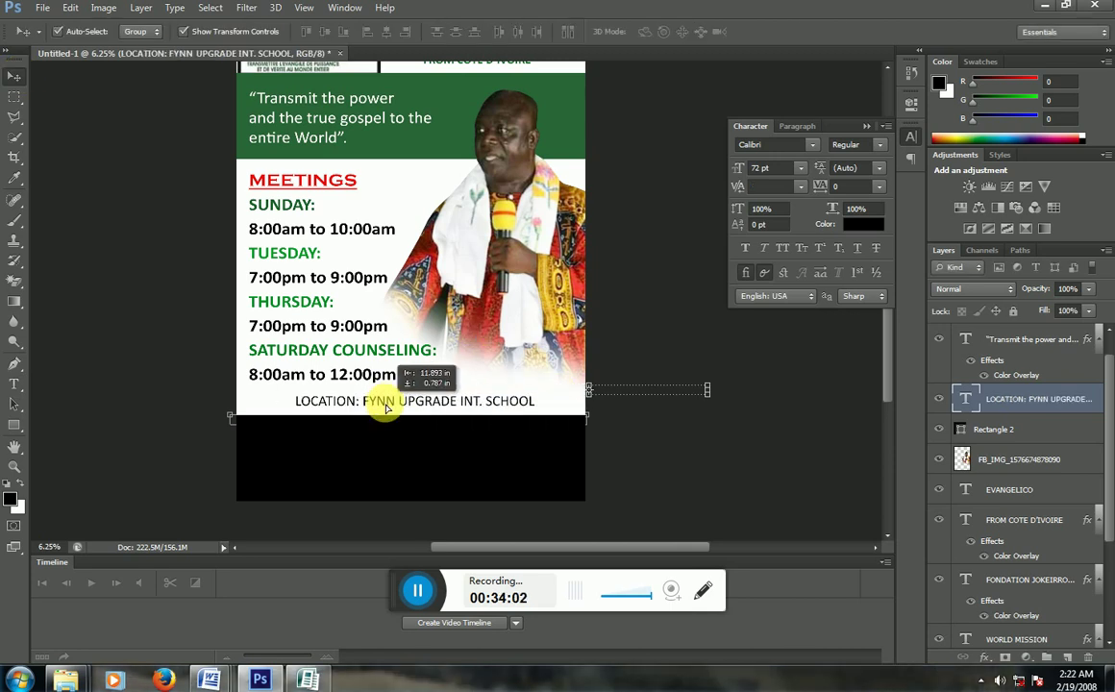
Step: Make the word LOCATION: bold and commit the text change
{"action": "left_click", "coordinate": [15, 384]}
{"action": "left_click_drag", "start_coordinate": [361, 402], "coordinate": [299, 405]}
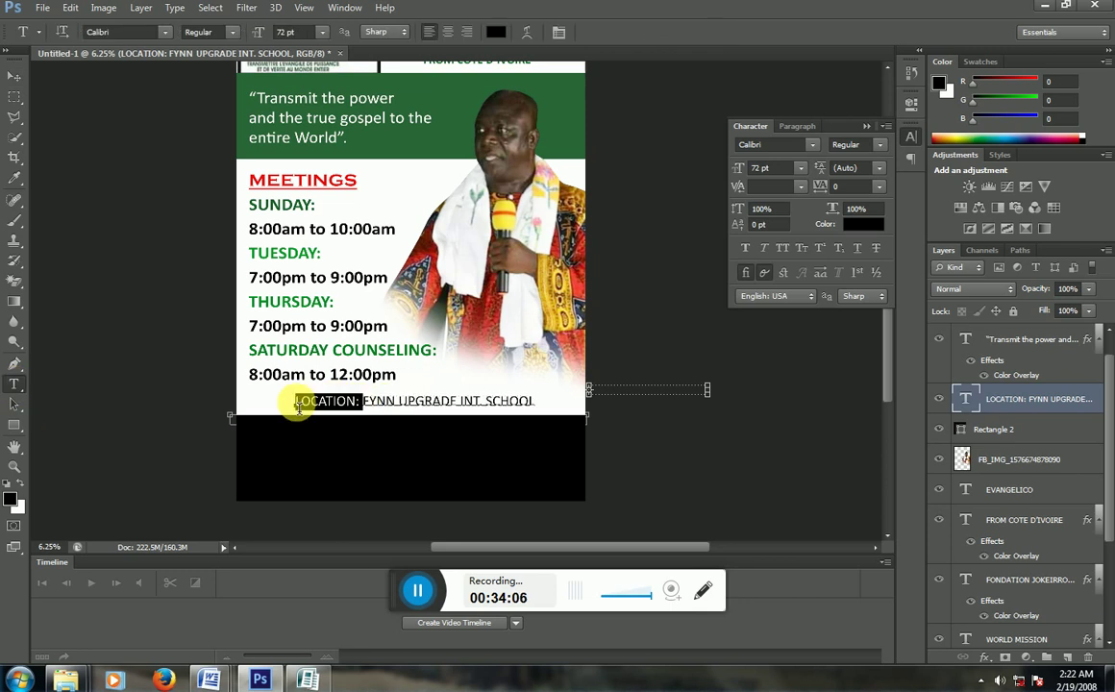
{"action": "left_click", "coordinate": [234, 33]}
{"action": "left_click", "coordinate": [204, 64]}
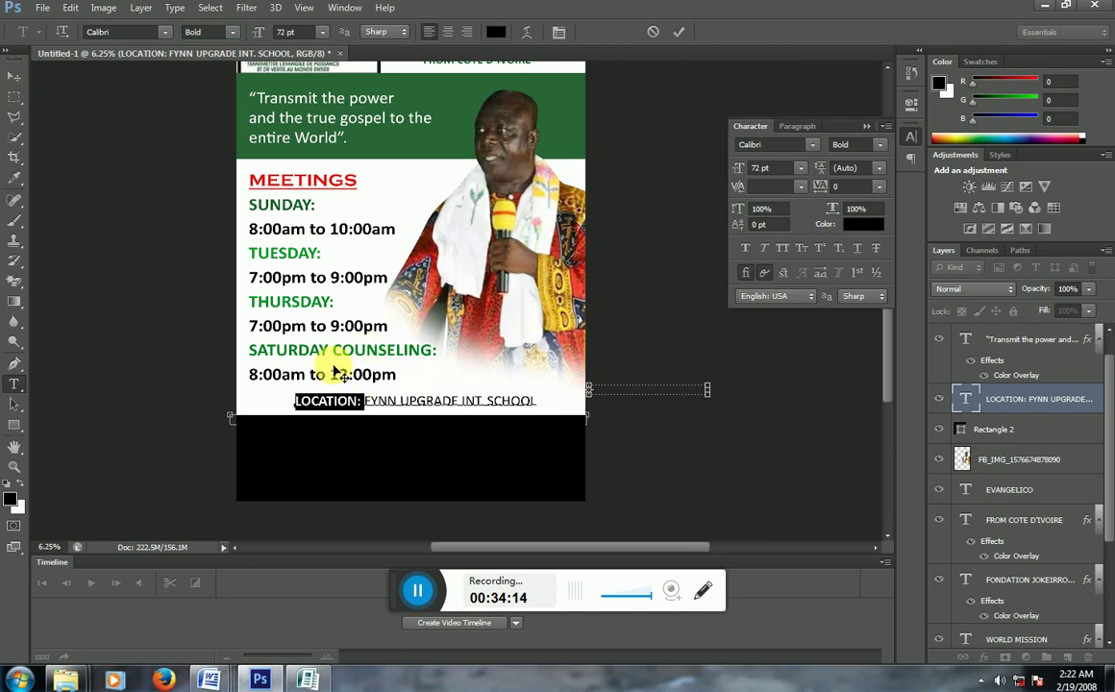
{"action": "left_click", "coordinate": [14, 75]}
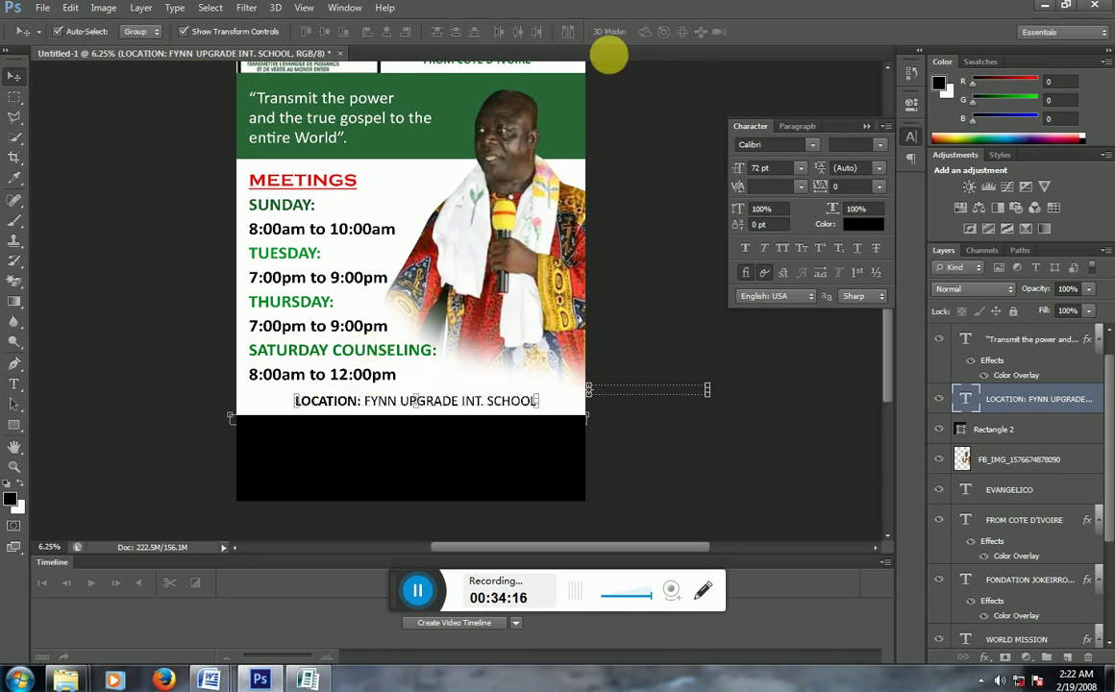
{"action": "left_click", "coordinate": [661, 269]}
{"action": "scroll", "coordinate": [662, 269], "scroll_direction": "down", "scroll_amount": 3}
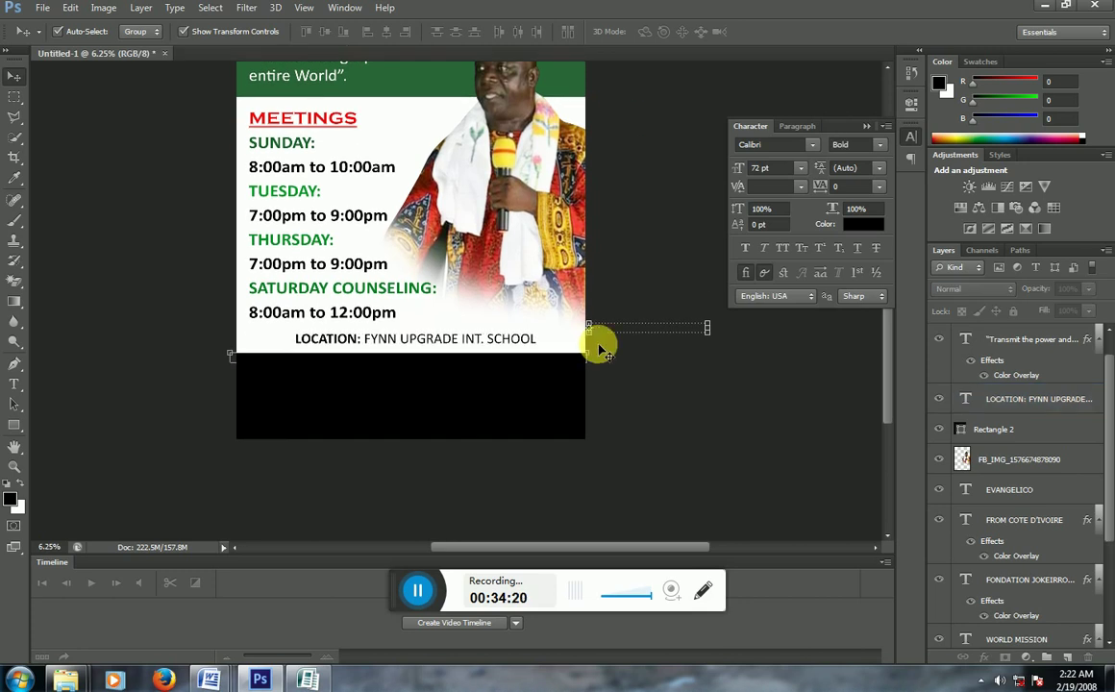
Step: Select the black footer rectangle layer, Rectangle 2
{"action": "left_click", "coordinate": [493, 382]}
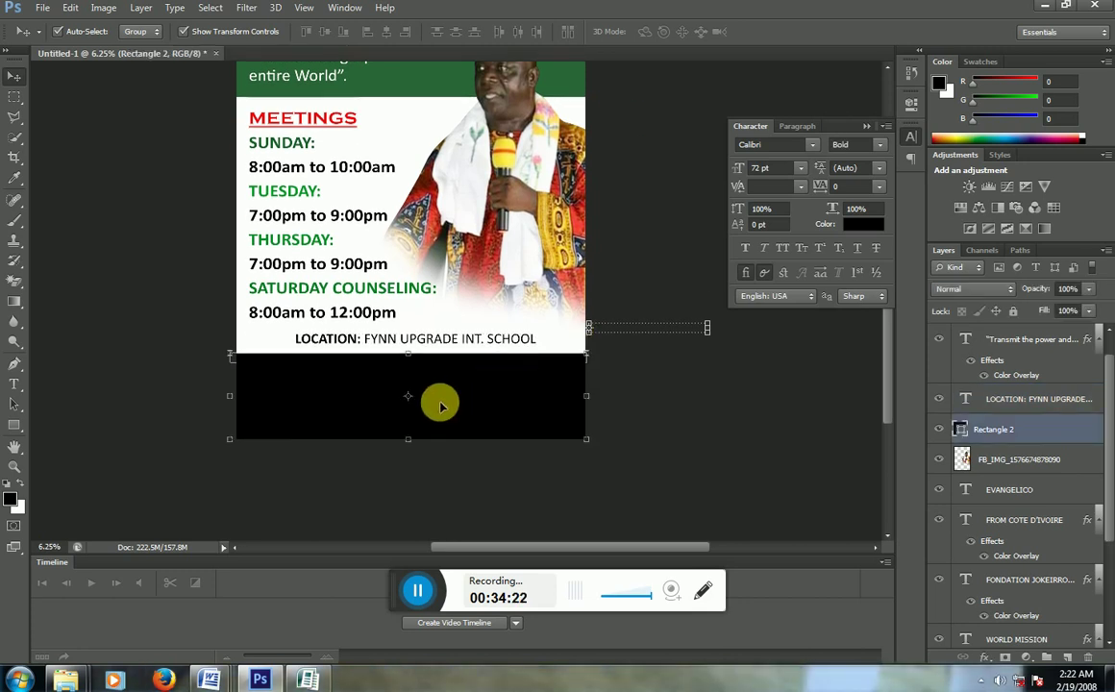
{"action": "scroll", "coordinate": [441, 407], "scroll_direction": "up", "scroll_amount": 1}
{"action": "scroll", "coordinate": [442, 406], "scroll_direction": "up", "scroll_amount": 2}
{"action": "scroll", "coordinate": [441, 407], "scroll_direction": "up", "scroll_amount": 1}
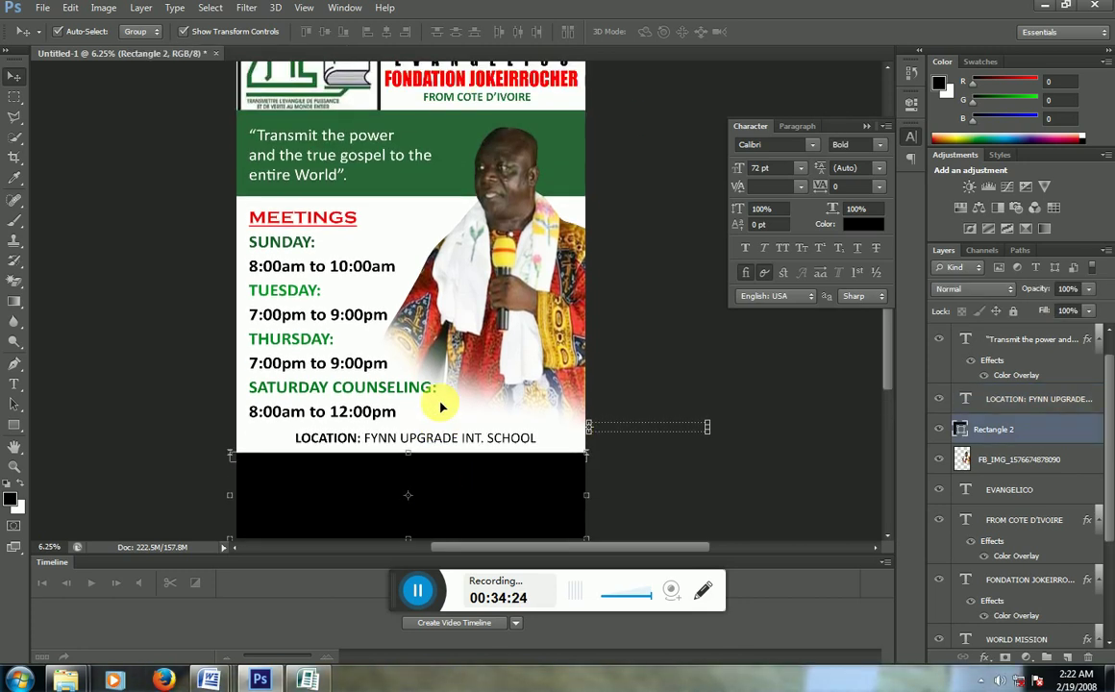
{"action": "scroll", "coordinate": [442, 407], "scroll_direction": "up", "scroll_amount": 1}
{"action": "scroll", "coordinate": [441, 407], "scroll_direction": "down", "scroll_amount": 1}
{"action": "scroll", "coordinate": [442, 407], "scroll_direction": "down", "scroll_amount": 1}
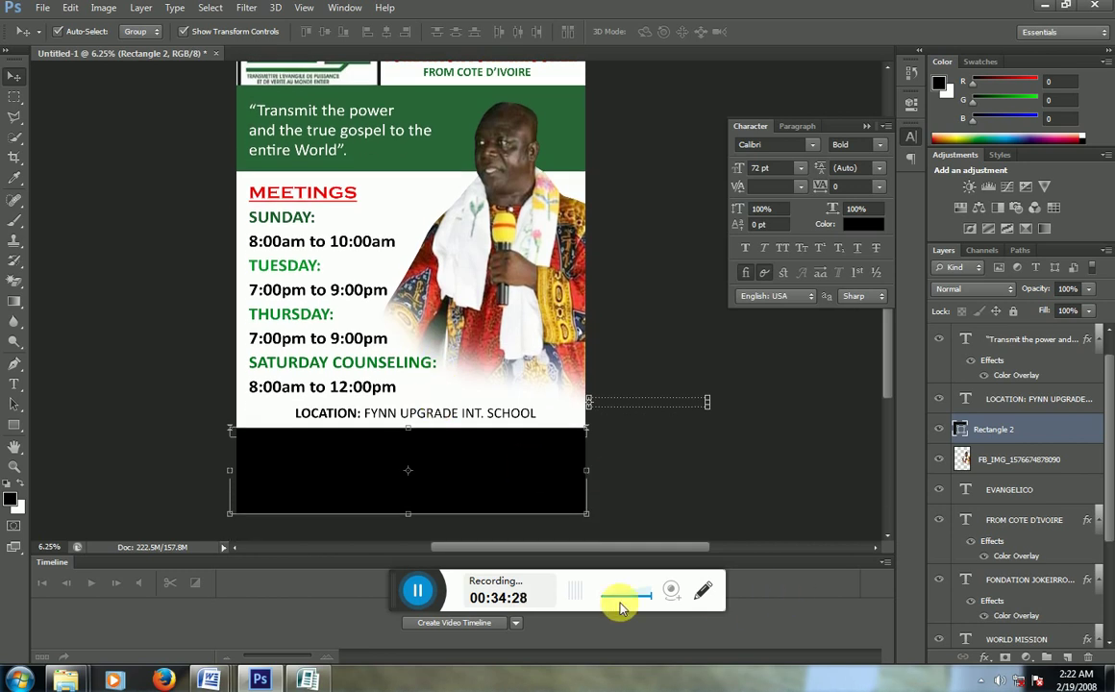
Step: Give the footer rectangle a Color Overlay sampled from the quote band's dark green (2a6637)
{"action": "left_click", "coordinate": [983, 657]}
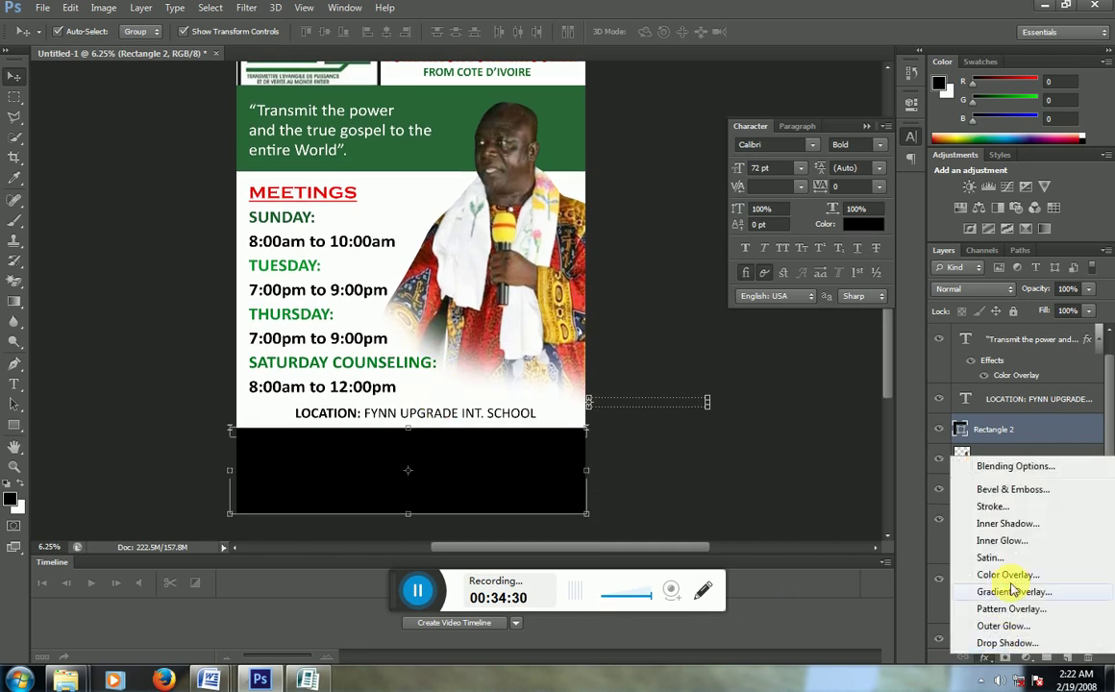
{"action": "left_click", "coordinate": [1010, 577]}
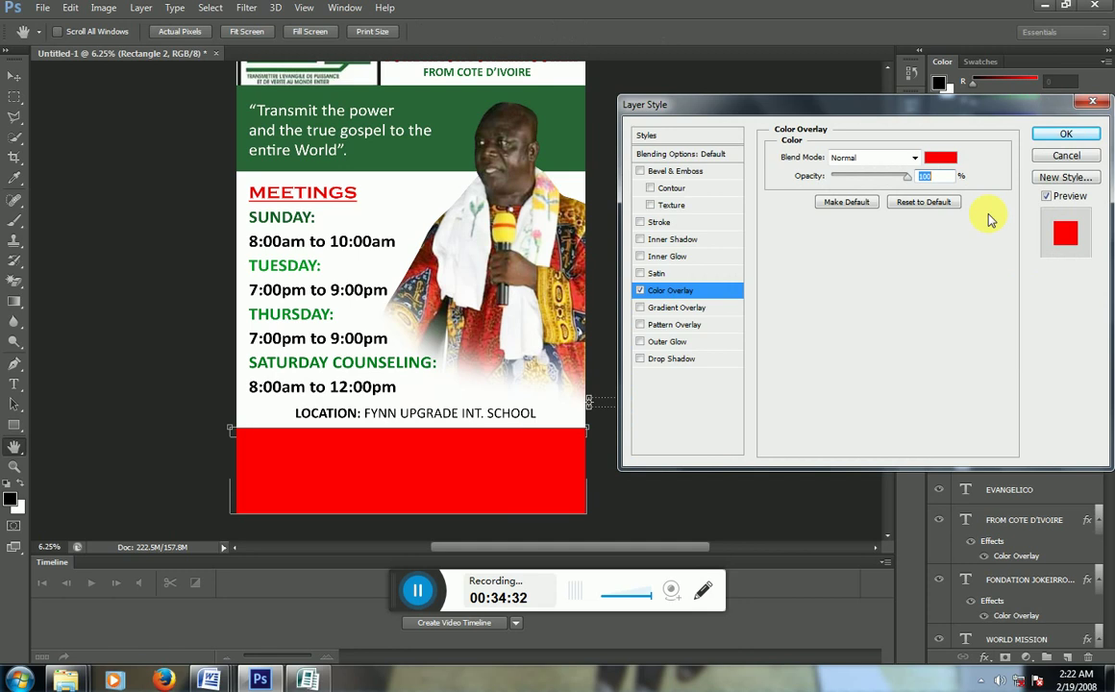
{"action": "left_click", "coordinate": [941, 157]}
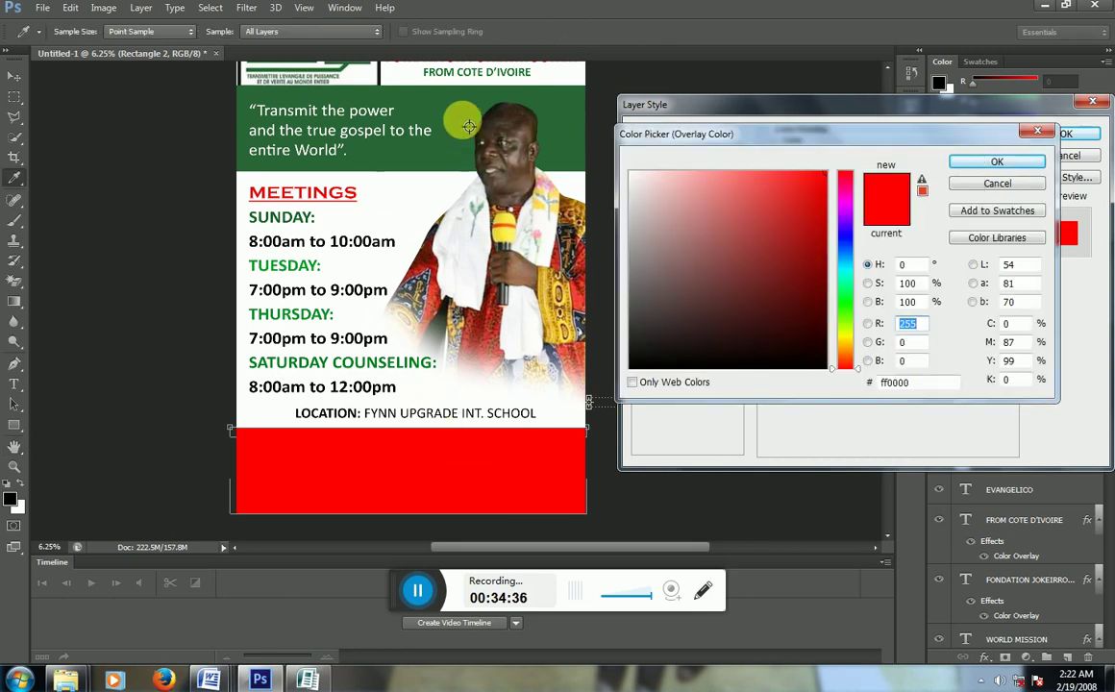
{"action": "left_click", "coordinate": [466, 133]}
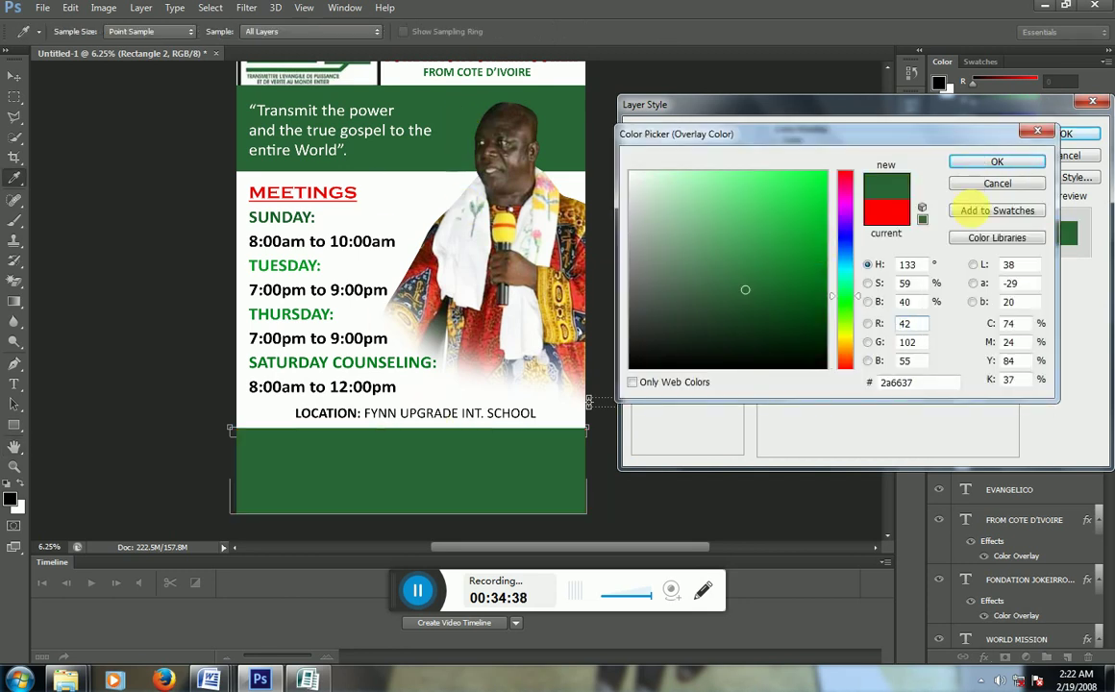
{"action": "left_click", "coordinate": [997, 162]}
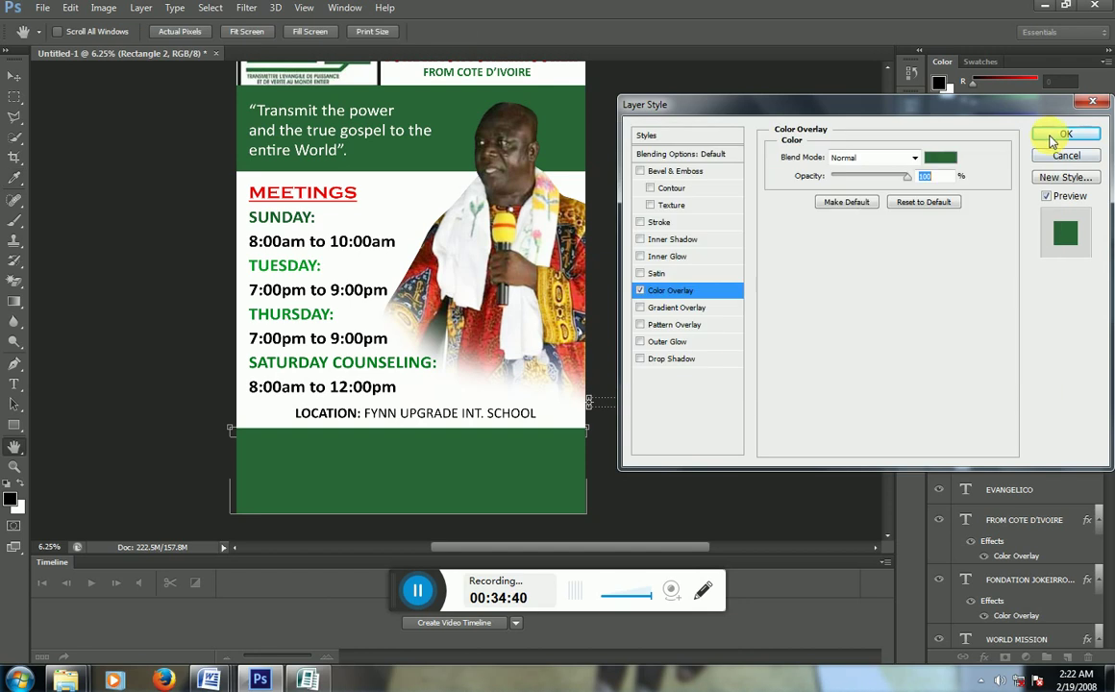
{"action": "left_click", "coordinate": [1058, 134]}
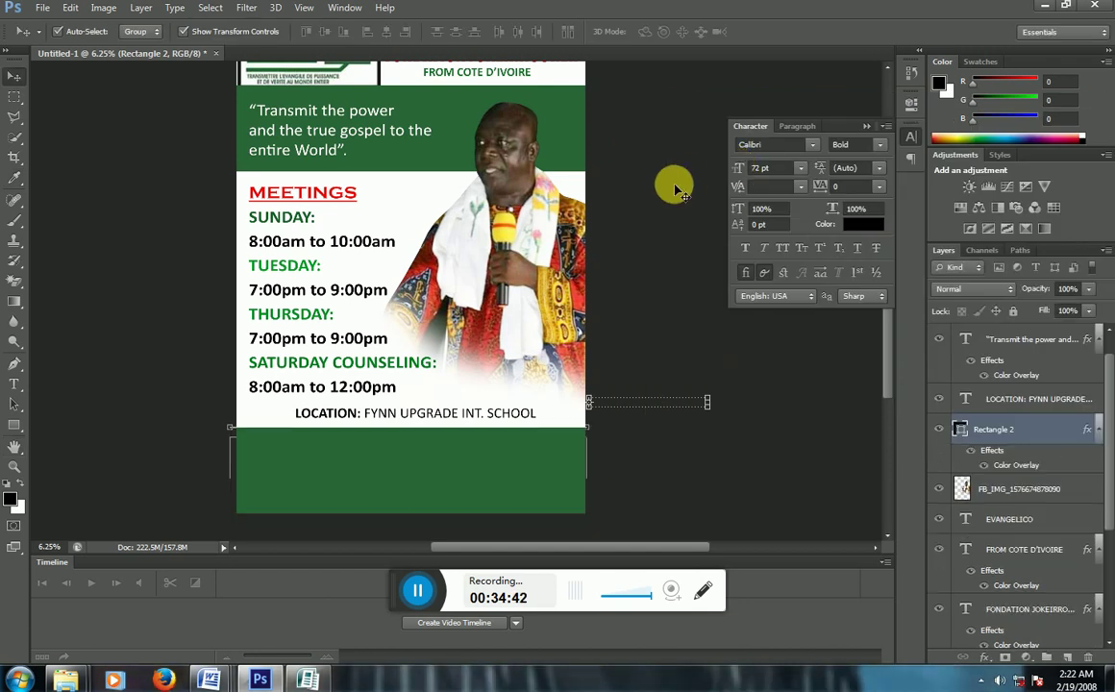
{"action": "left_click", "coordinate": [14, 424]}
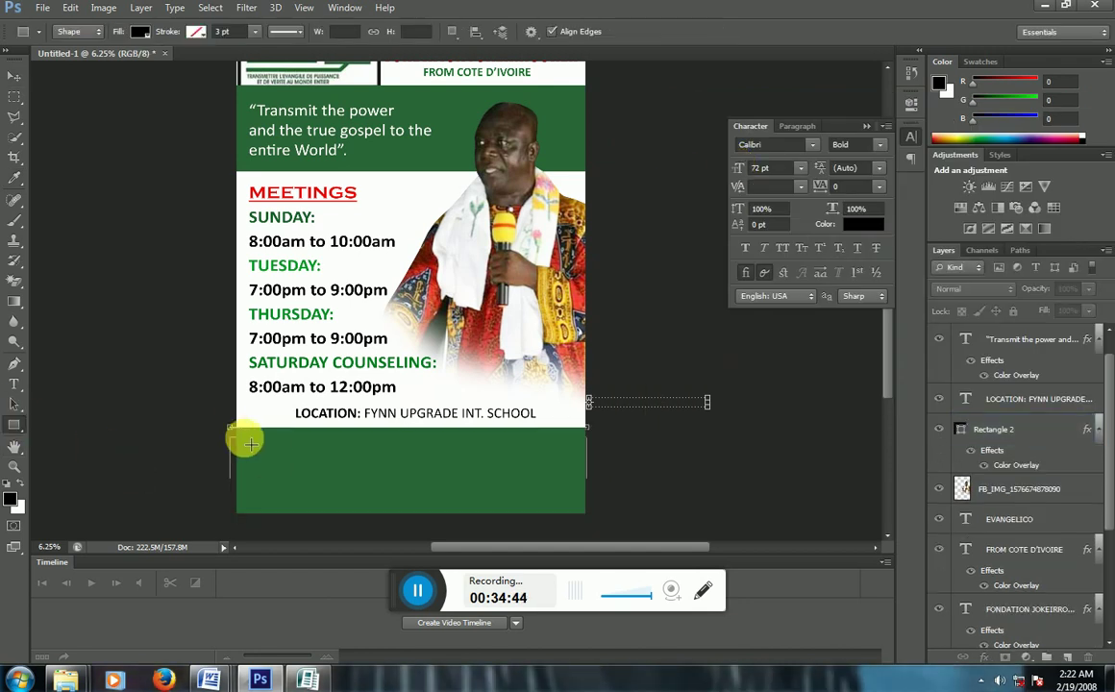
Step: Draw a thin black rectangle strip along the top edge of the green footer
{"action": "mouse_move", "coordinate": [232, 429]}
{"action": "left_mouse_down"}
{"action": "mouse_move", "coordinate": [598, 460]}
{"action": "mouse_move", "coordinate": [590, 454]}
{"action": "left_mouse_up"}
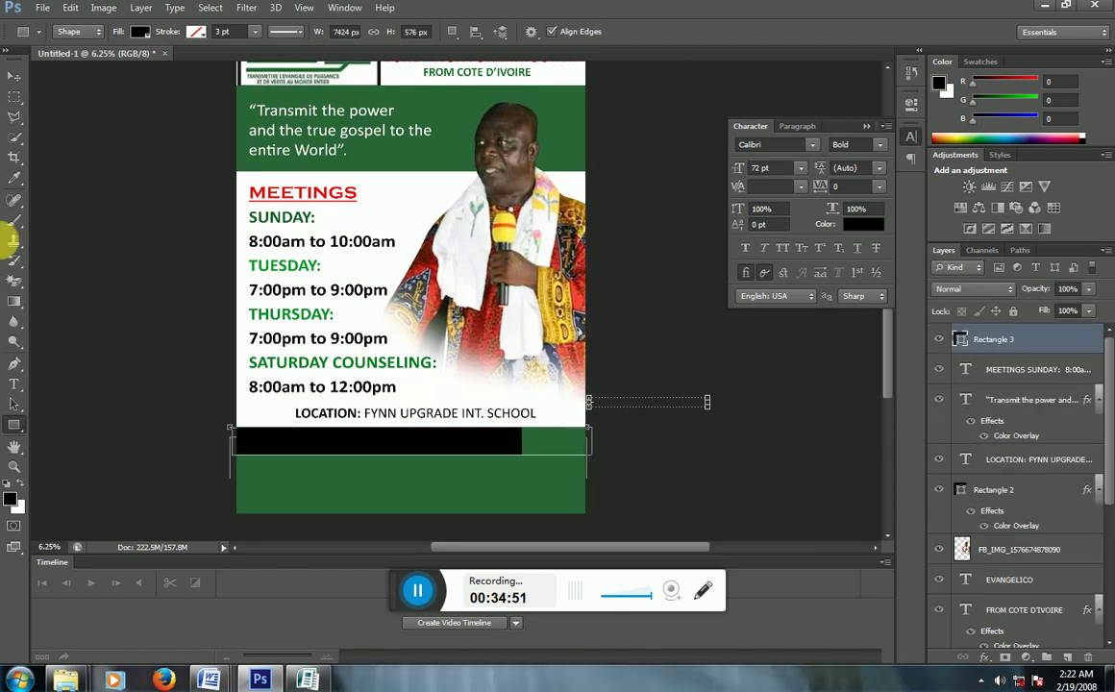
{"action": "left_click", "coordinate": [13, 73]}
{"action": "scroll", "coordinate": [171, 358], "scroll_direction": "up", "scroll_amount": 3}
{"action": "scroll", "coordinate": [171, 358], "scroll_direction": "down", "scroll_amount": 2}
{"action": "scroll", "coordinate": [171, 358], "scroll_direction": "down", "scroll_amount": 1}
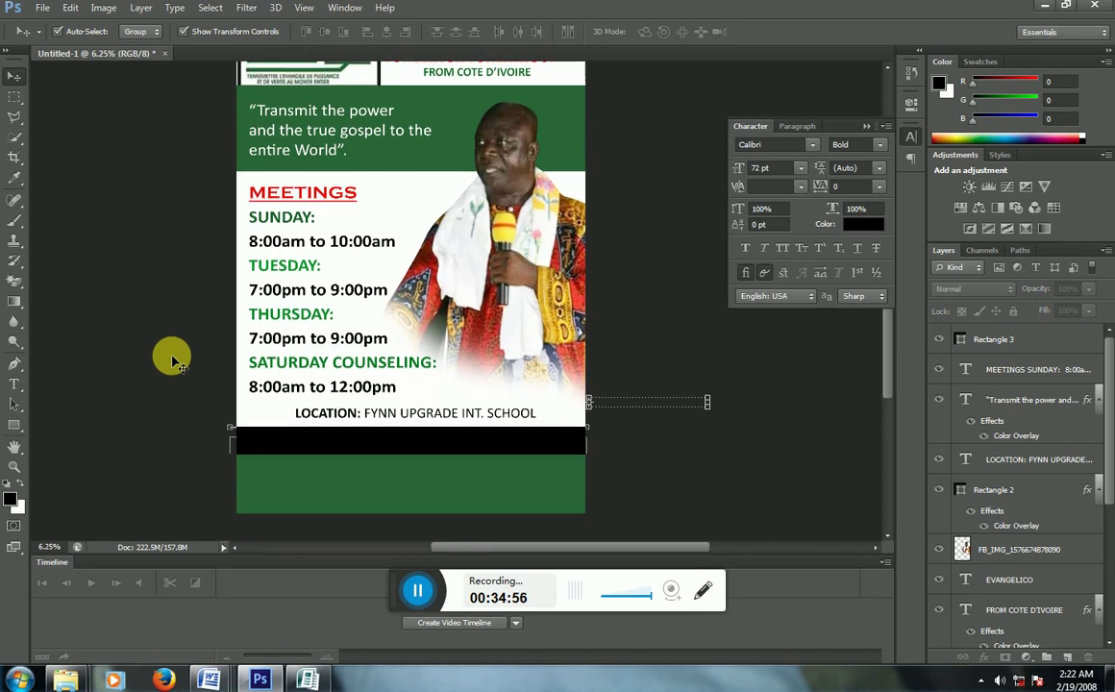
{"action": "left_click", "coordinate": [14, 384]}
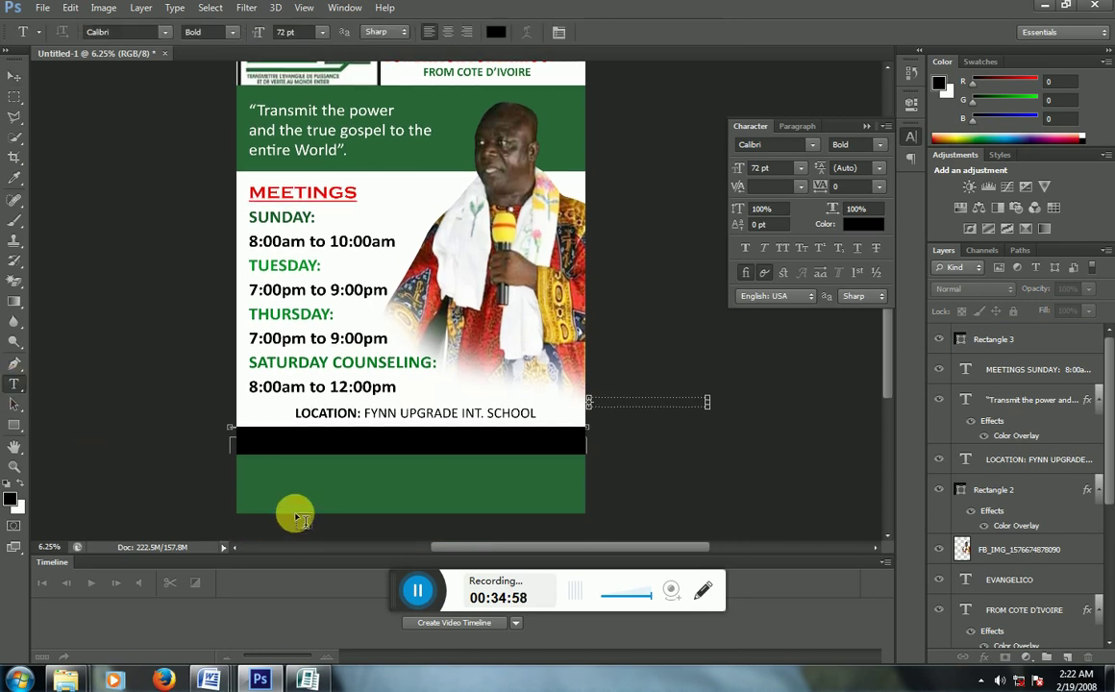
Step: Type the heading CONTACT in the green footer
{"action": "left_click", "coordinate": [285, 482]}
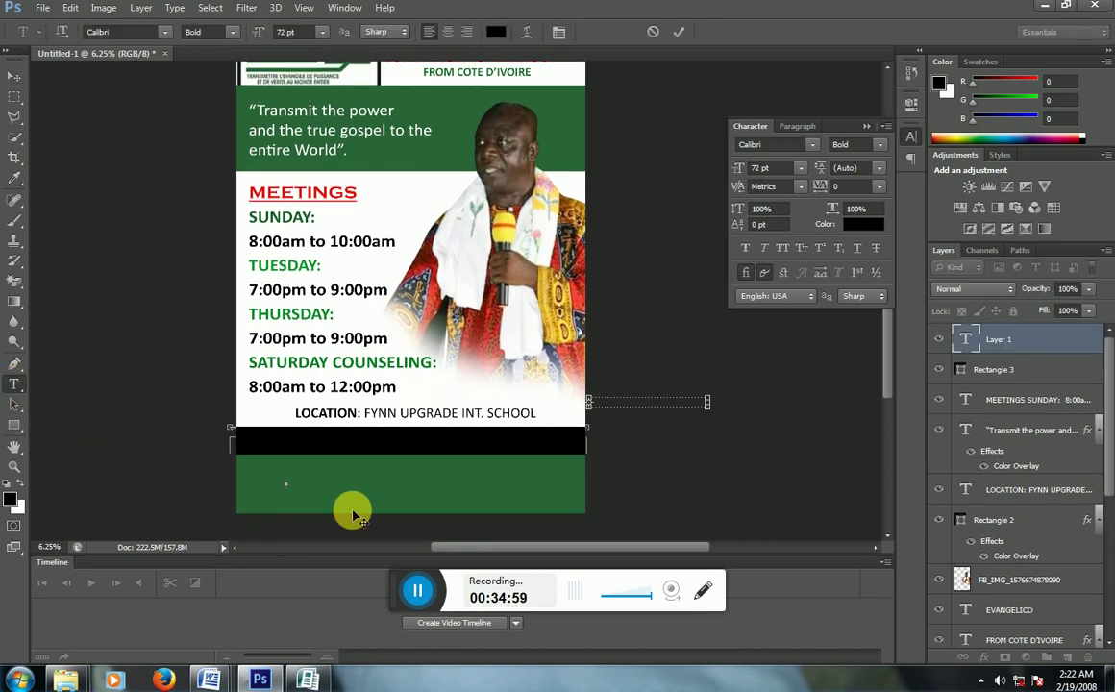
{"action": "type", "text": "CO"}
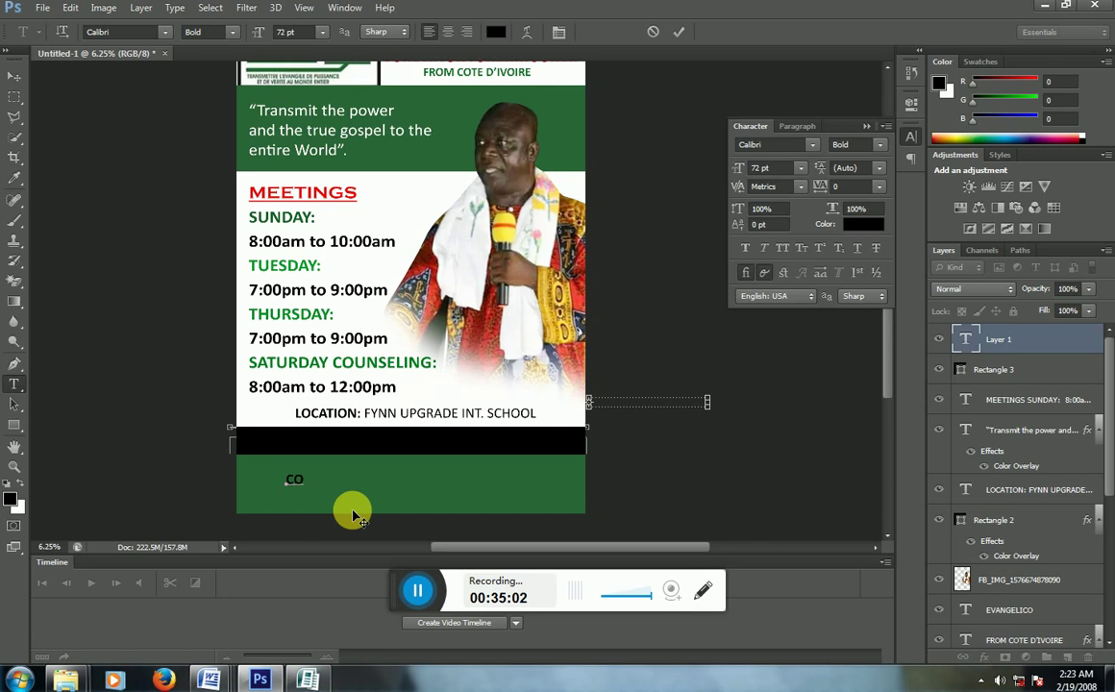
{"action": "type", "text": "NTA"}
{"action": "type", "text": "CT"}
{"action": "key", "text": "ctrl+a"}
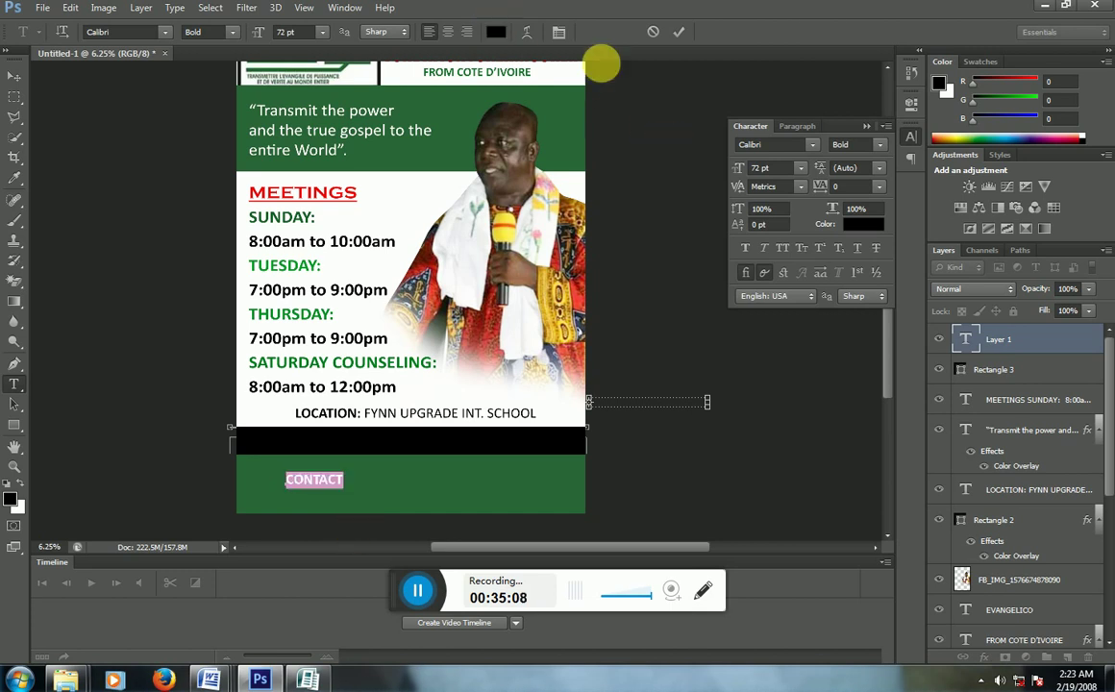
{"action": "left_click", "coordinate": [275, 34]}
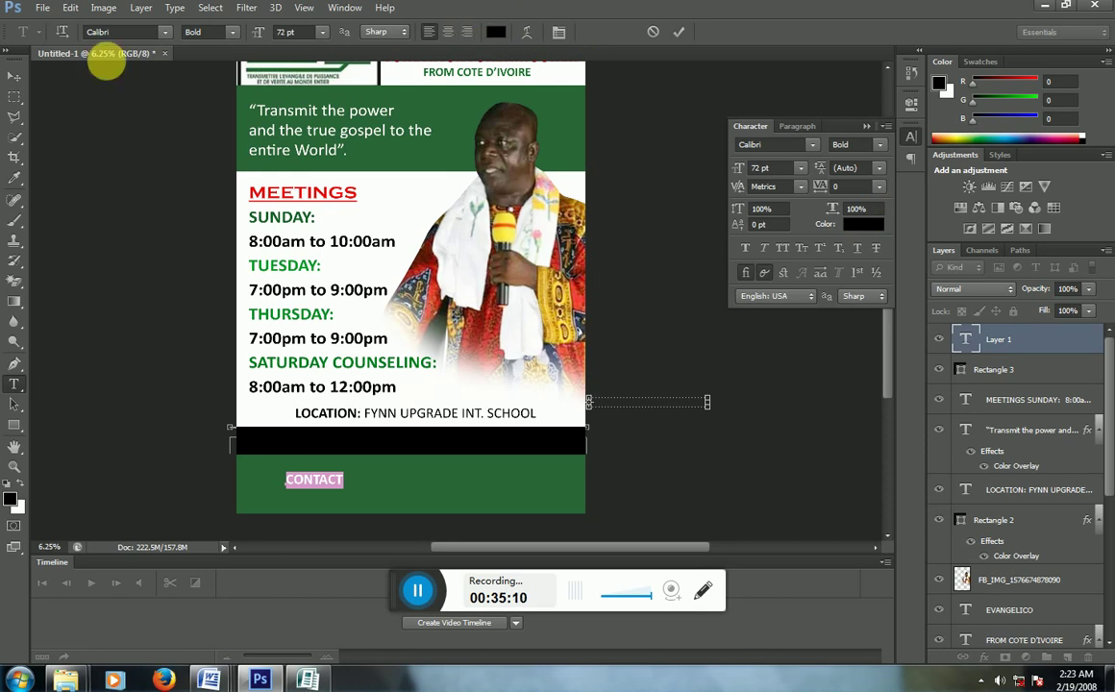
Step: Commit the CONTACT text and move it up onto the thin black strip
{"action": "left_click", "coordinate": [12, 73]}
{"action": "left_click", "coordinate": [337, 484]}
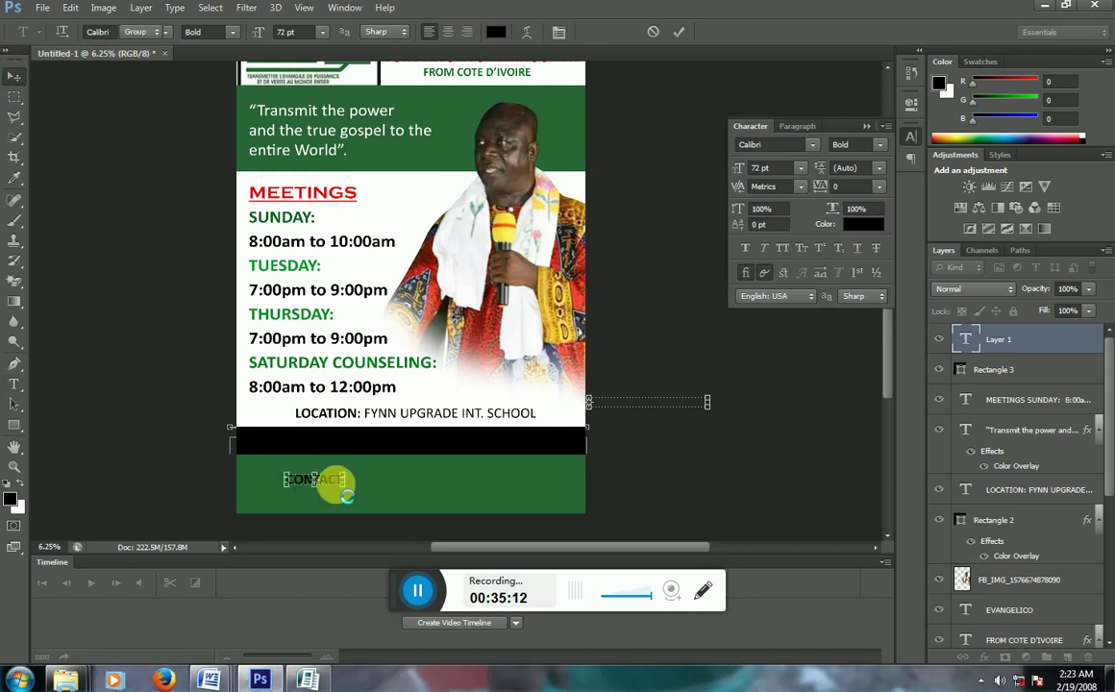
{"action": "left_click", "coordinate": [293, 488]}
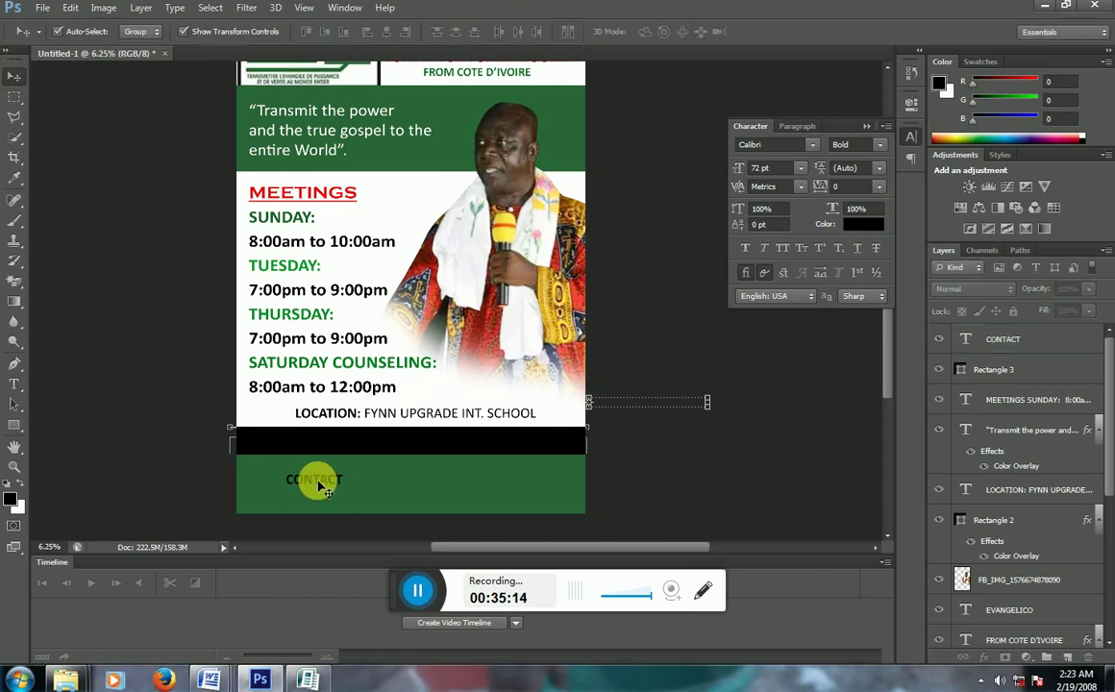
{"action": "left_click_drag", "start_coordinate": [322, 486], "coordinate": [418, 451]}
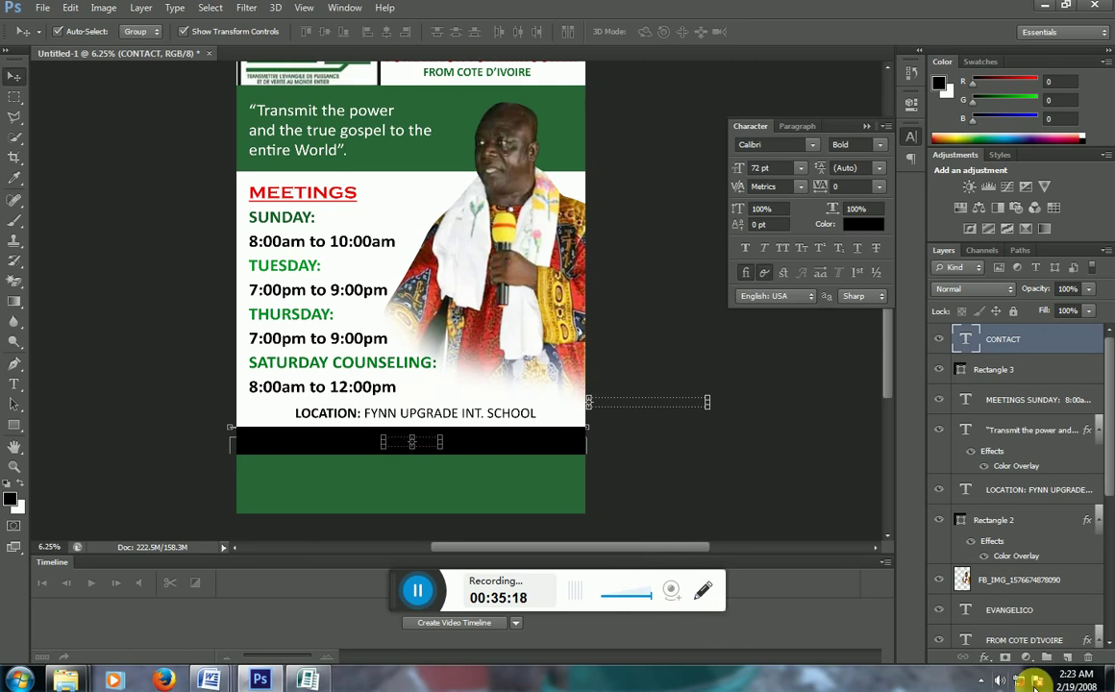
{"action": "left_click", "coordinate": [986, 658]}
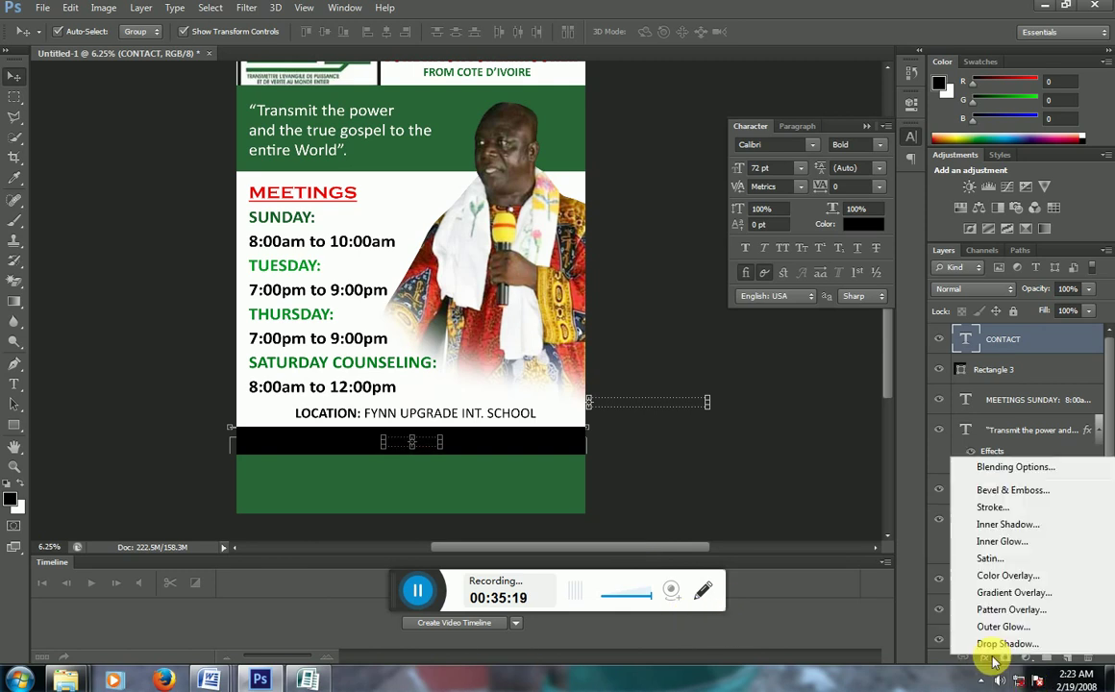
Step: Give the CONTACT text a white Color Overlay
{"action": "left_click", "coordinate": [1021, 576]}
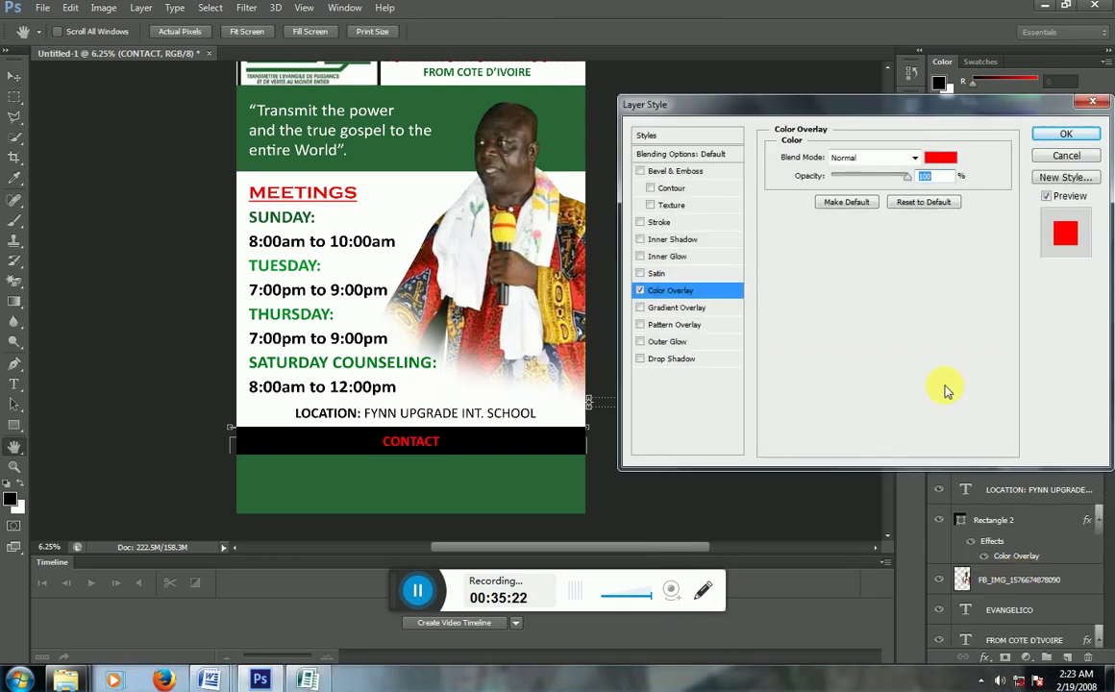
{"action": "left_click", "coordinate": [418, 206]}
{"action": "left_click", "coordinate": [997, 162]}
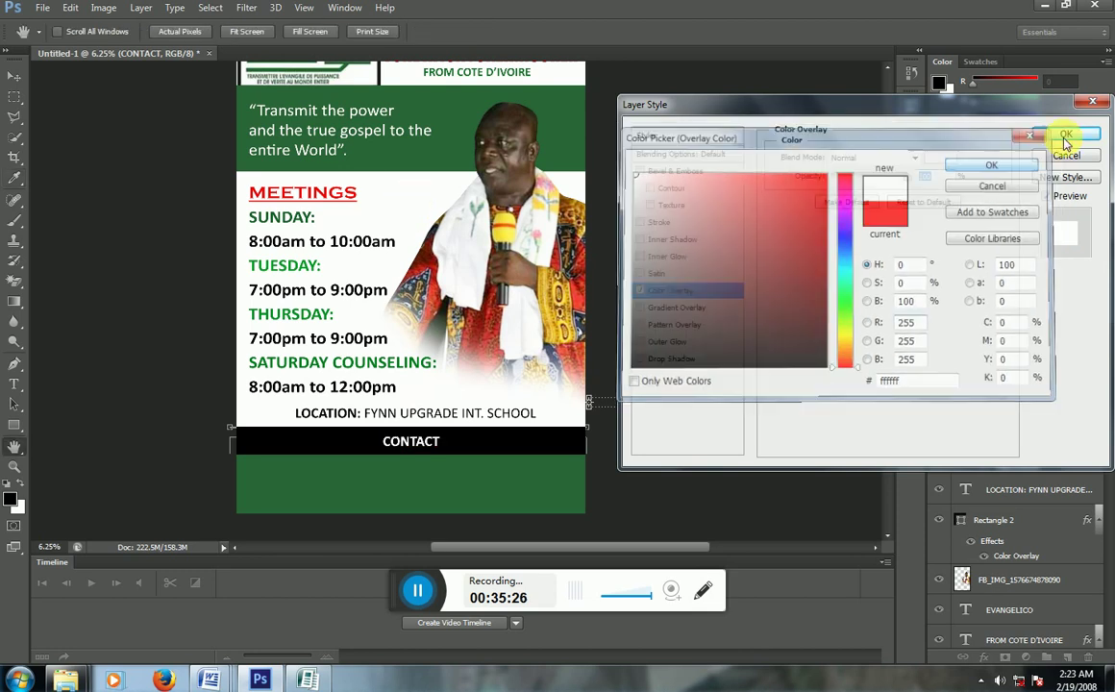
{"action": "left_click", "coordinate": [1067, 134]}
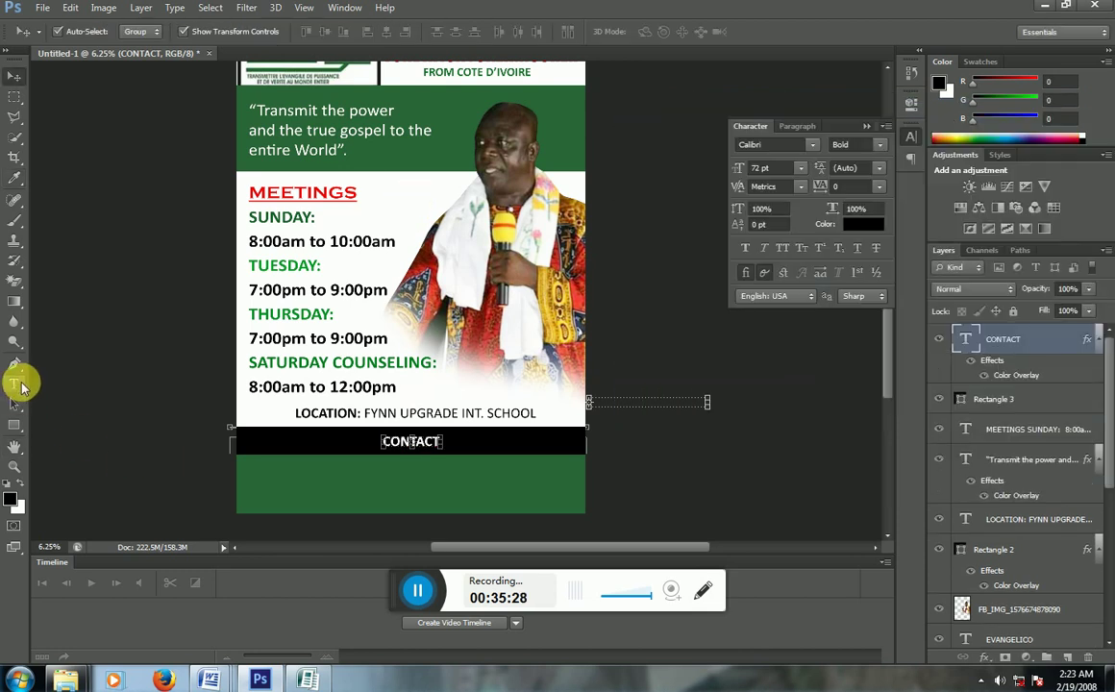
{"action": "left_click", "coordinate": [21, 384]}
{"action": "left_click", "coordinate": [304, 496]}
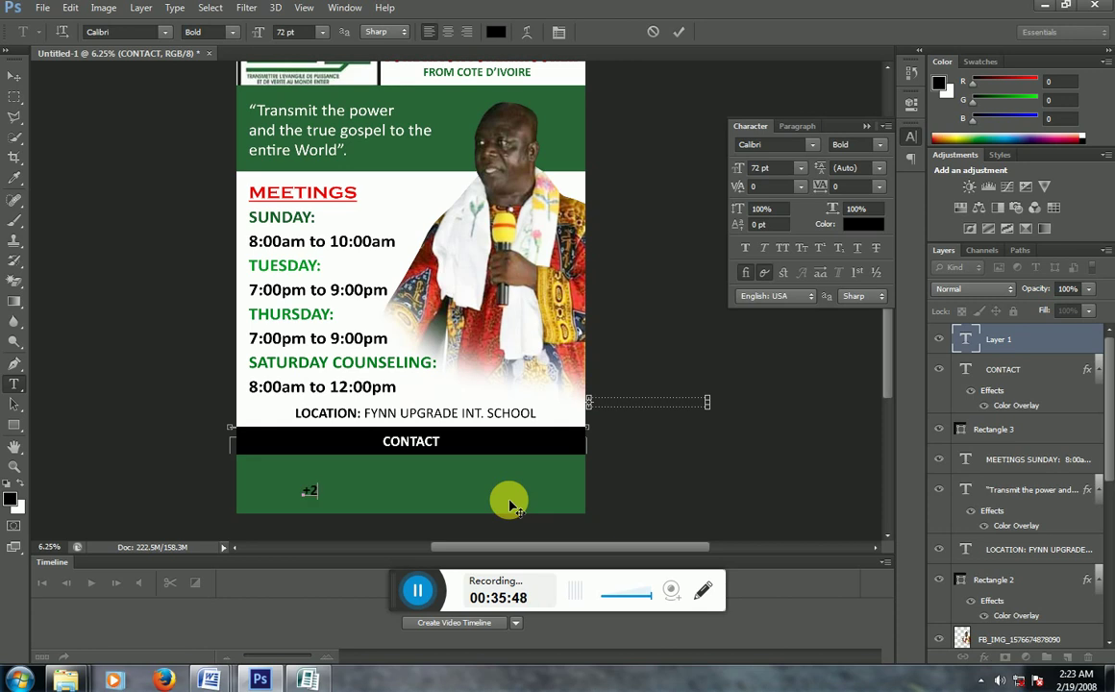
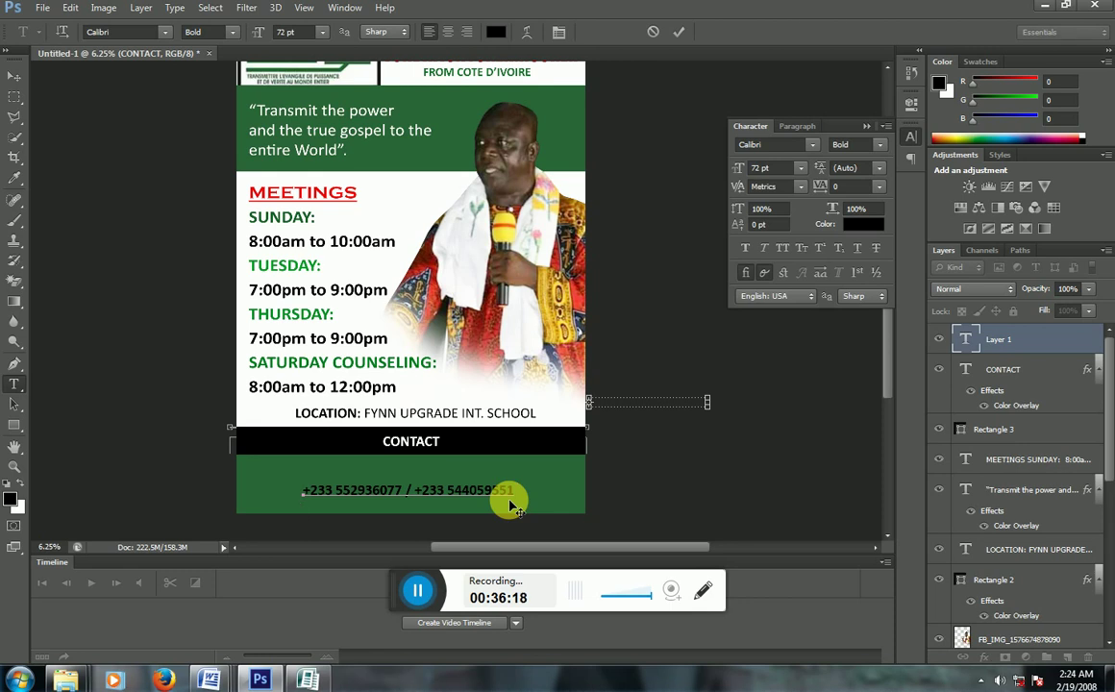
Step: Type the contact phone numbers, centre-align them, and move them beneath CONTACT
{"action": "type", "text": "25 "}
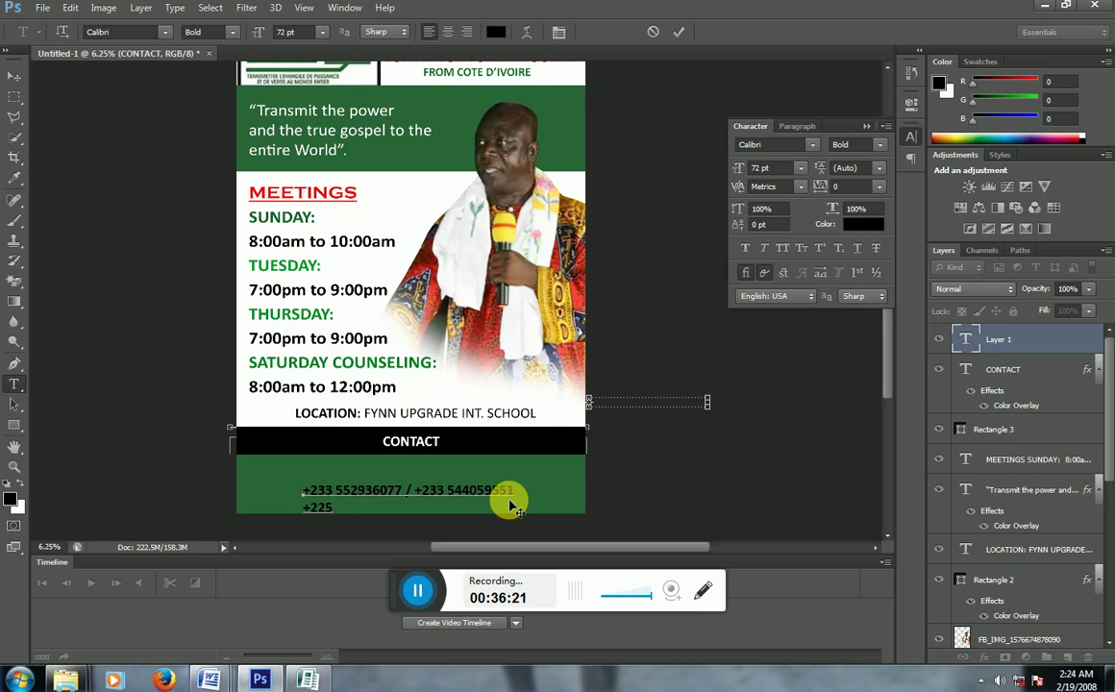
{"action": "type", "text": "8"}
{"action": "type", "text": "740"}
{"action": "type", "text": "955"}
{"action": "key", "text": "ctrl+a"}
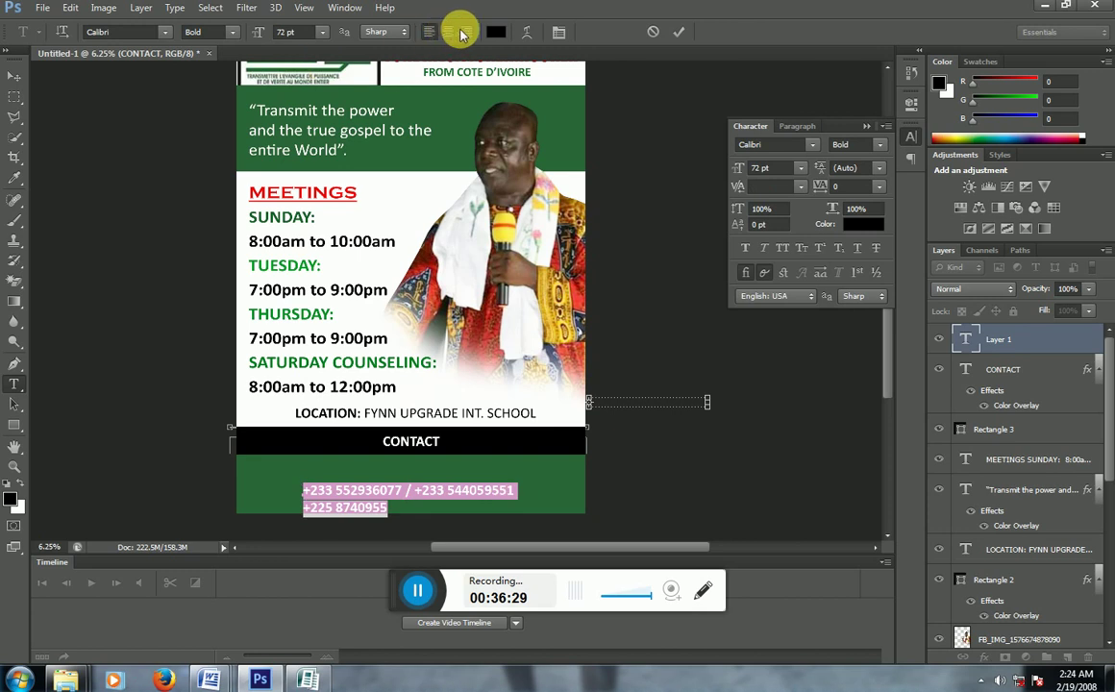
{"action": "left_click", "coordinate": [447, 31]}
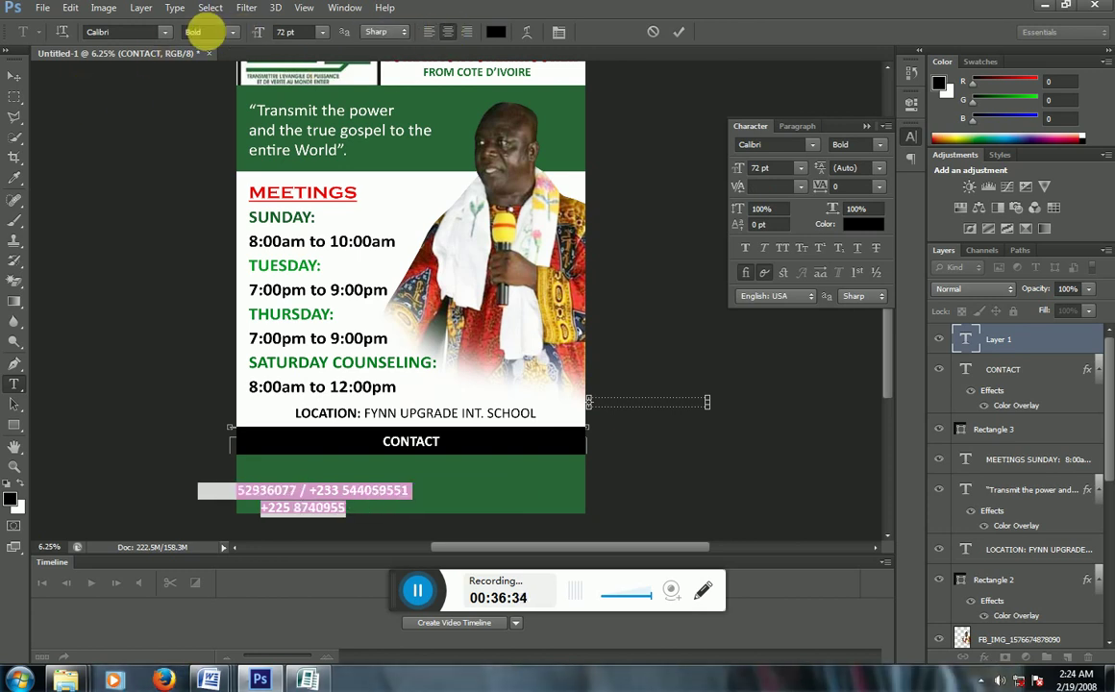
{"action": "left_click", "coordinate": [13, 76]}
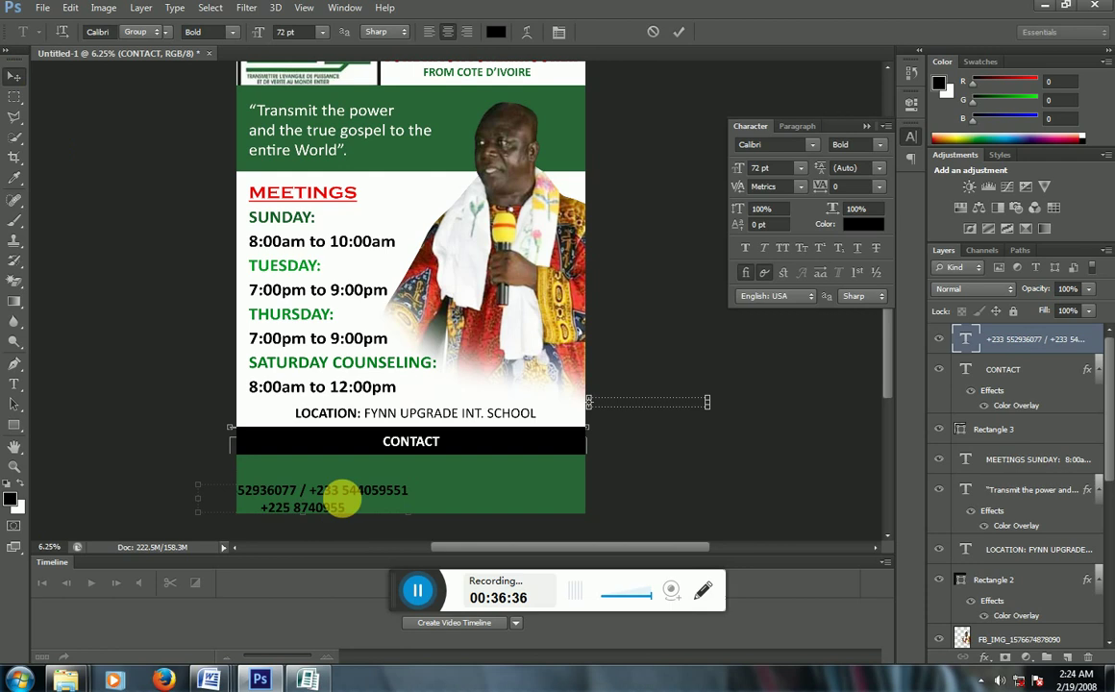
{"action": "left_click_drag", "start_coordinate": [342, 493], "coordinate": [439, 488]}
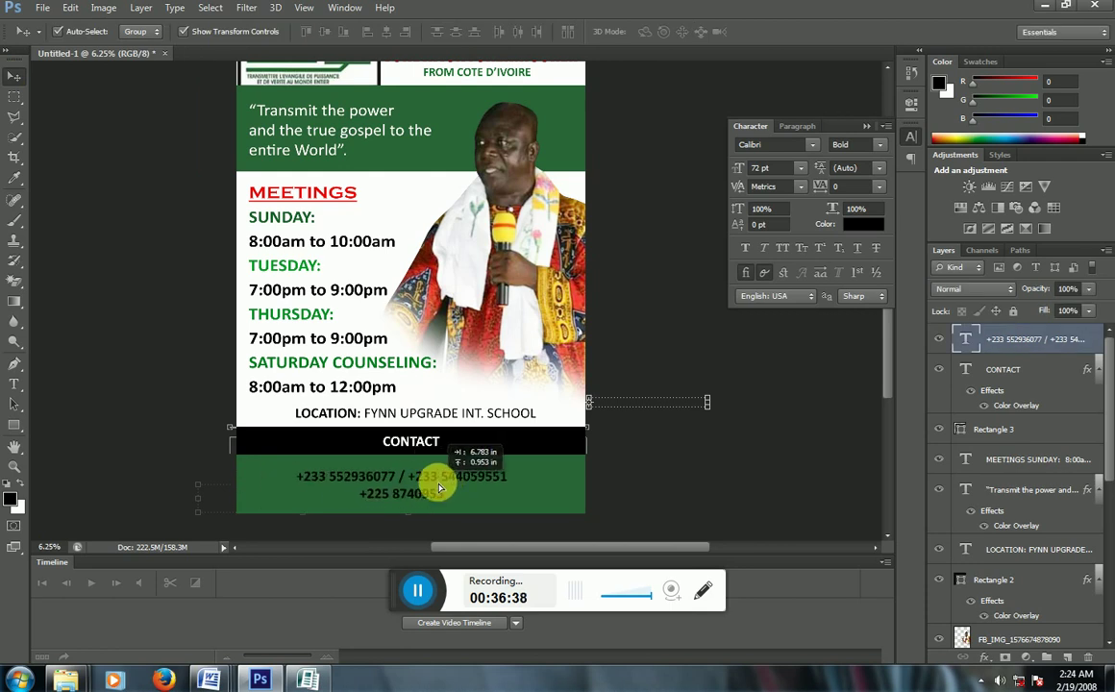
Step: Nudge the phone numbers right and give them a white Color Overlay
{"action": "left_click_drag", "start_coordinate": [439, 489], "coordinate": [439, 488]}
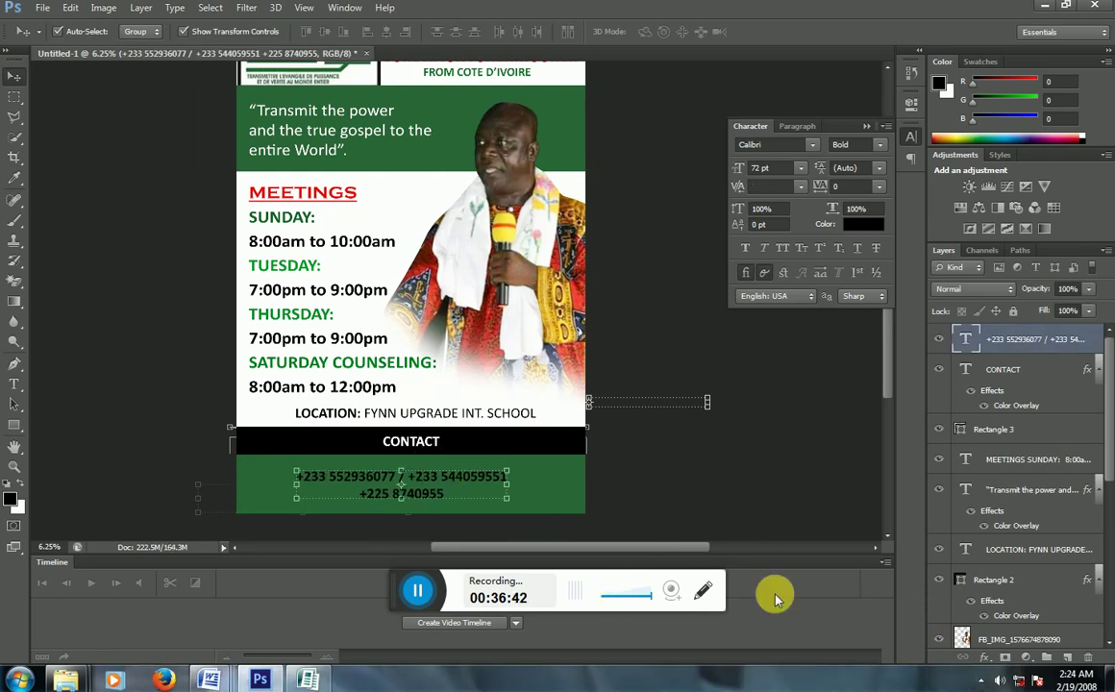
{"action": "key", "text": "shift+Right"}
{"action": "key", "text": "shift+Right"}
{"action": "key", "text": "shift+Right"}
{"action": "key", "text": "shift+Right"}
{"action": "key", "text": "shift+Right"}
{"action": "key", "text": "shift+Right"}
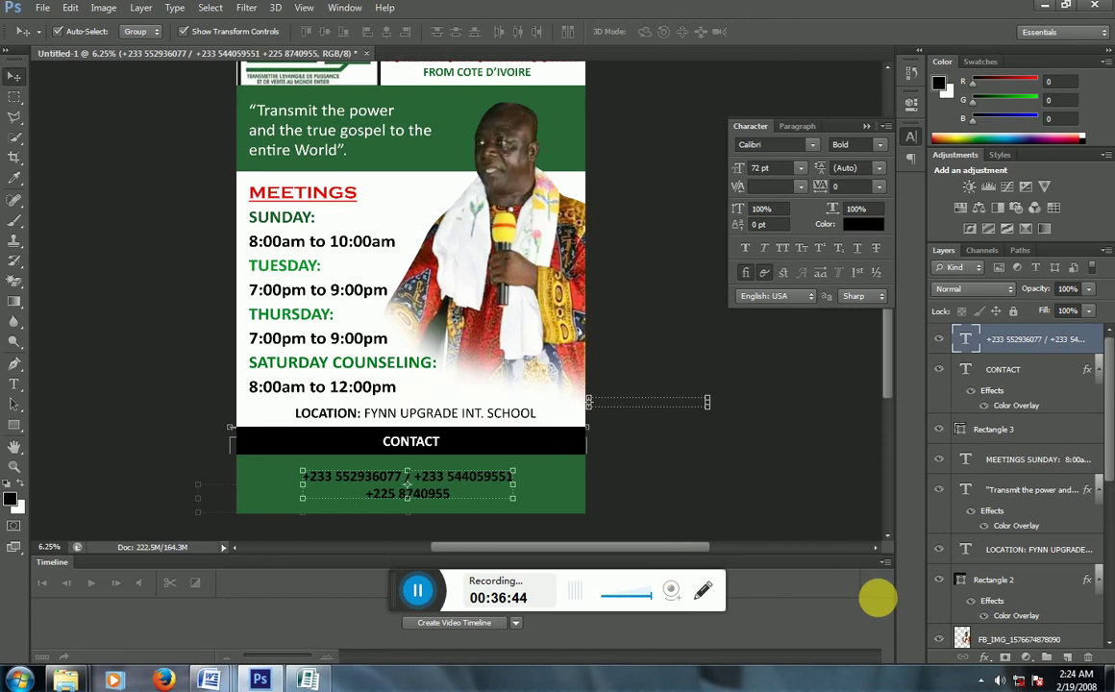
{"action": "left_click", "coordinate": [985, 657]}
{"action": "left_click", "coordinate": [1016, 577]}
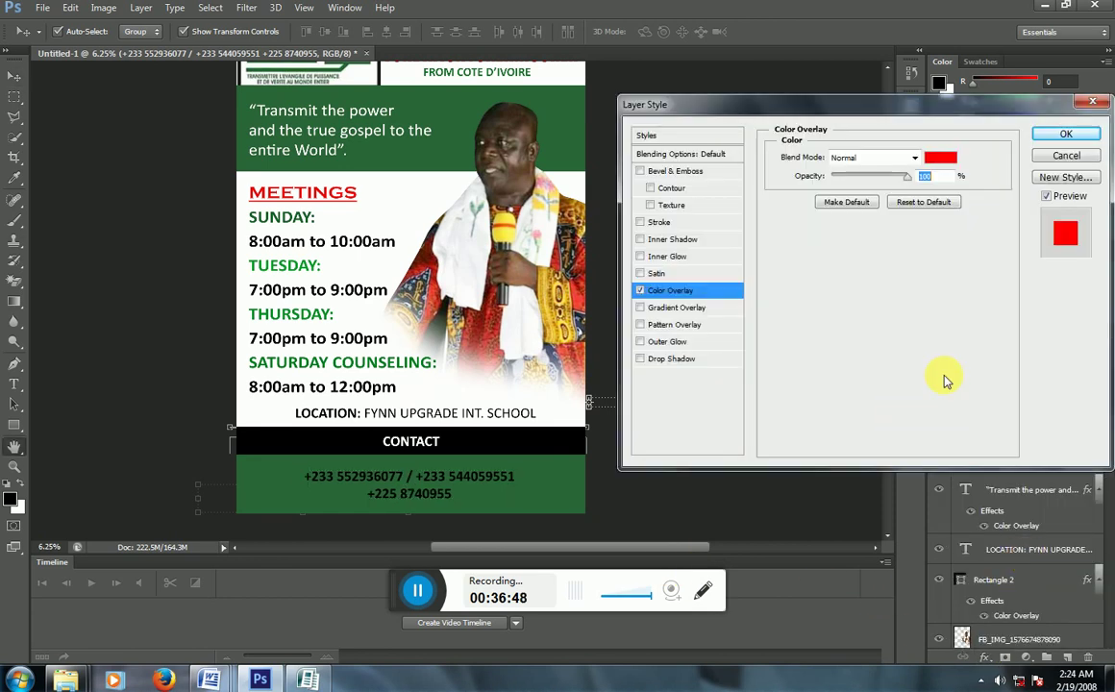
{"action": "left_click", "coordinate": [940, 157]}
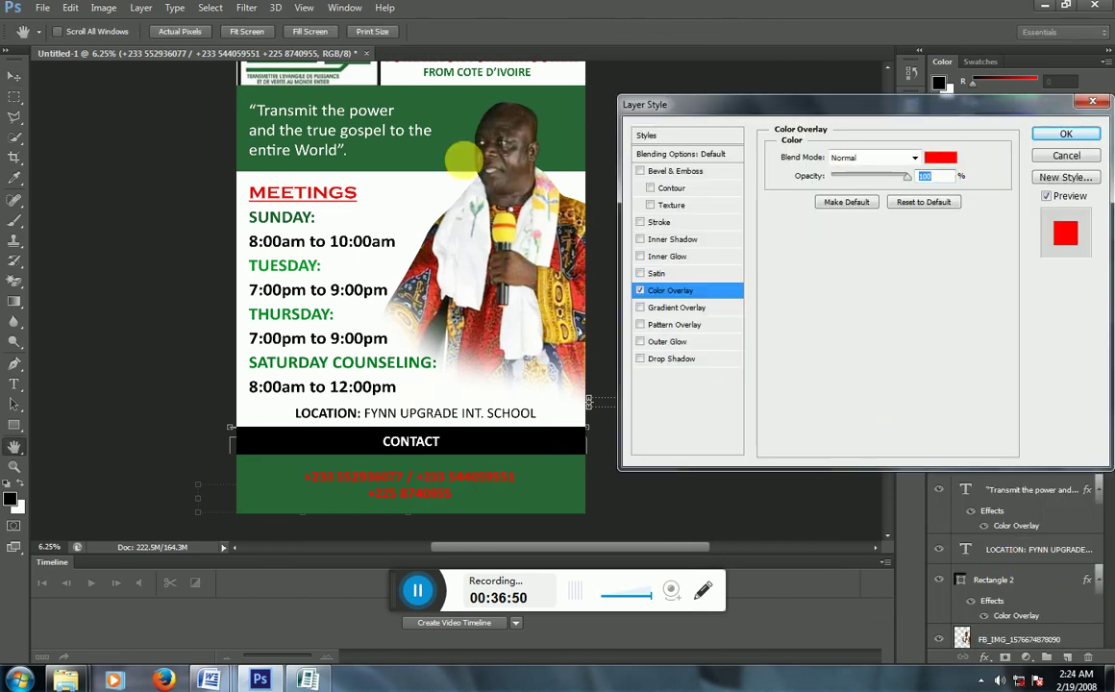
{"action": "left_click", "coordinate": [448, 190]}
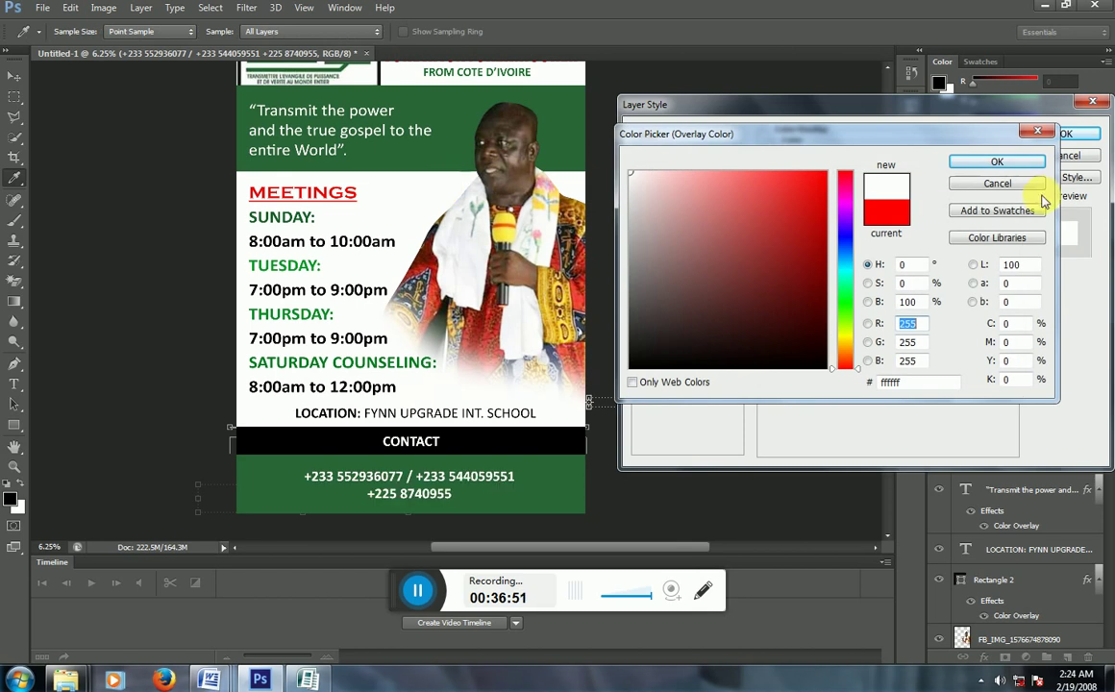
{"action": "left_click", "coordinate": [1000, 160]}
{"action": "left_click", "coordinate": [1068, 134]}
Step: Enlarge the phone-number text to 85 pt
{"action": "left_click", "coordinate": [14, 389]}
{"action": "left_click", "coordinate": [384, 477]}
{"action": "key", "text": "ctrl+a"}
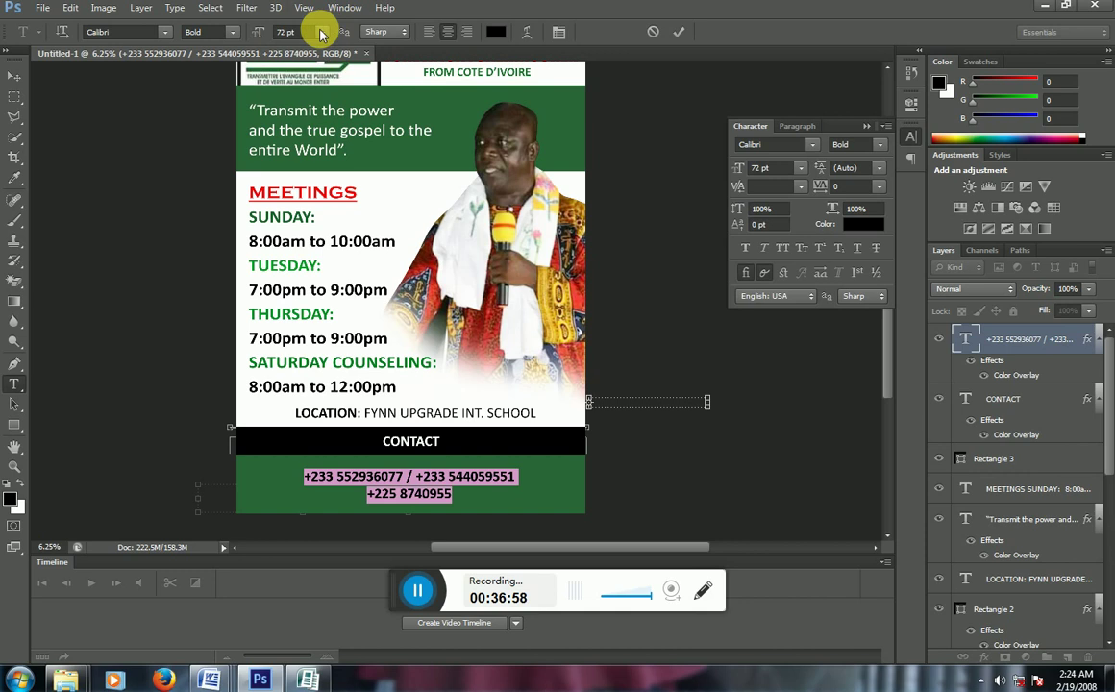
{"action": "left_click", "coordinate": [322, 31]}
{"action": "left_click", "coordinate": [288, 32]}
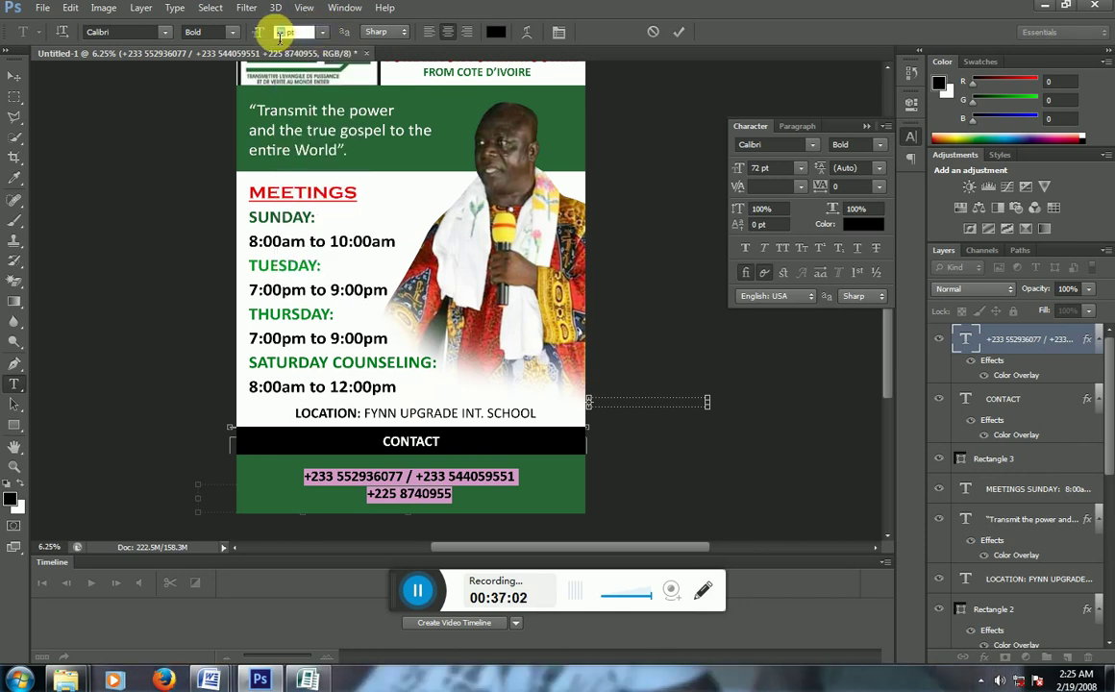
{"action": "type", "text": "80"}
{"action": "key", "text": "Return"}
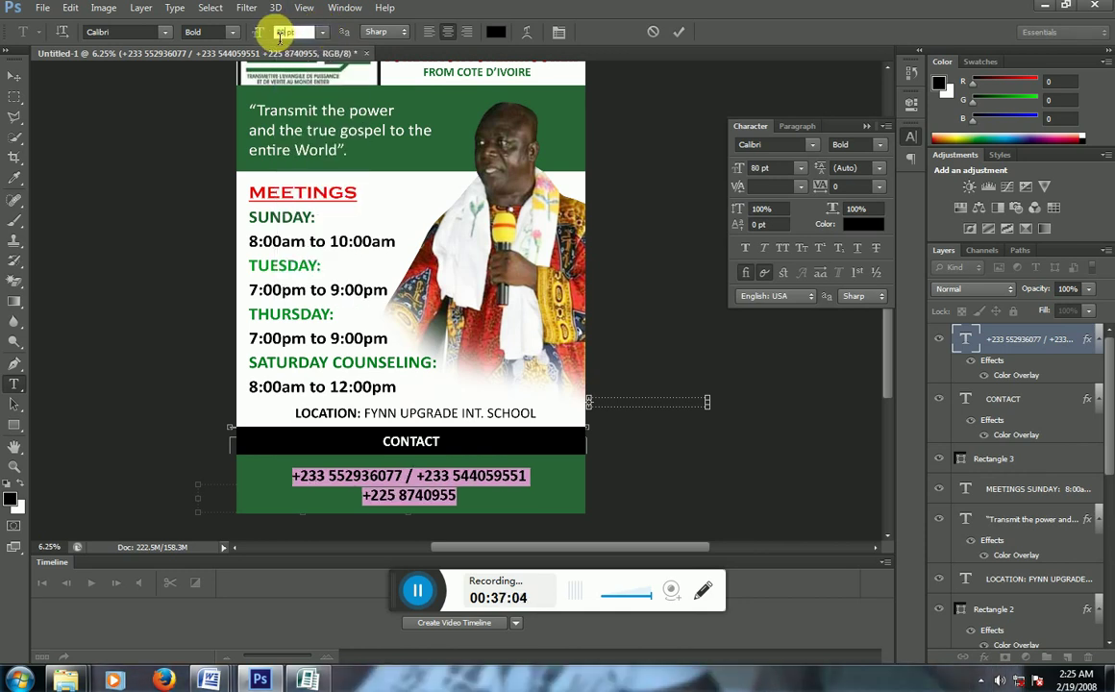
{"action": "type", "text": "85"}
{"action": "key", "text": "Return"}
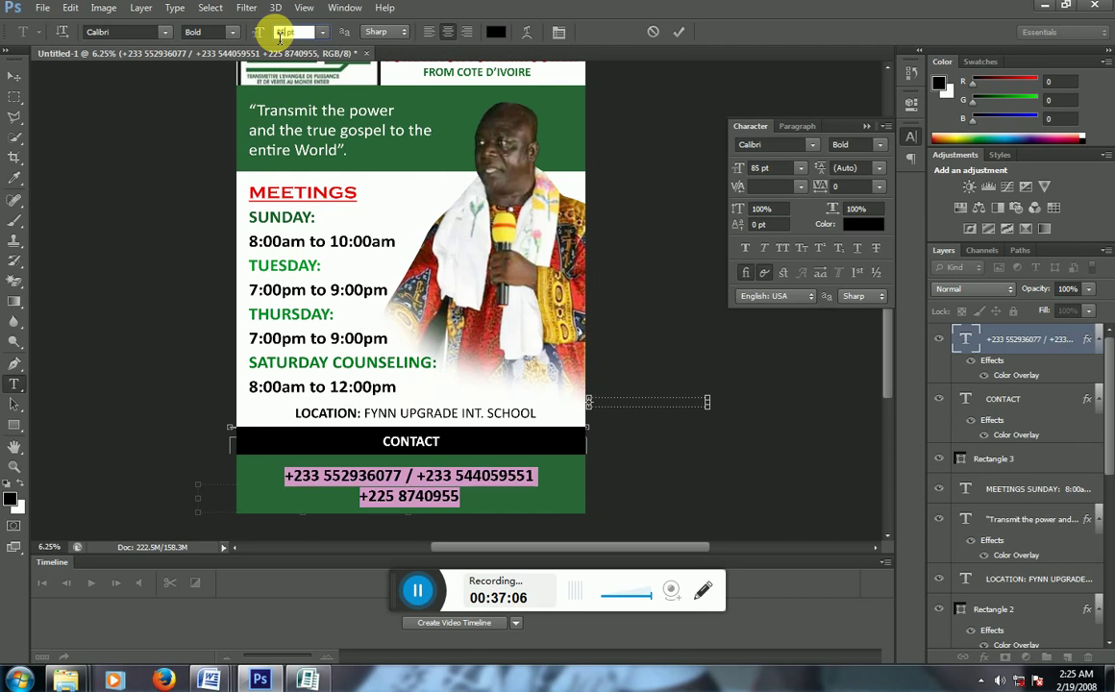
{"action": "left_click", "coordinate": [19, 75]}
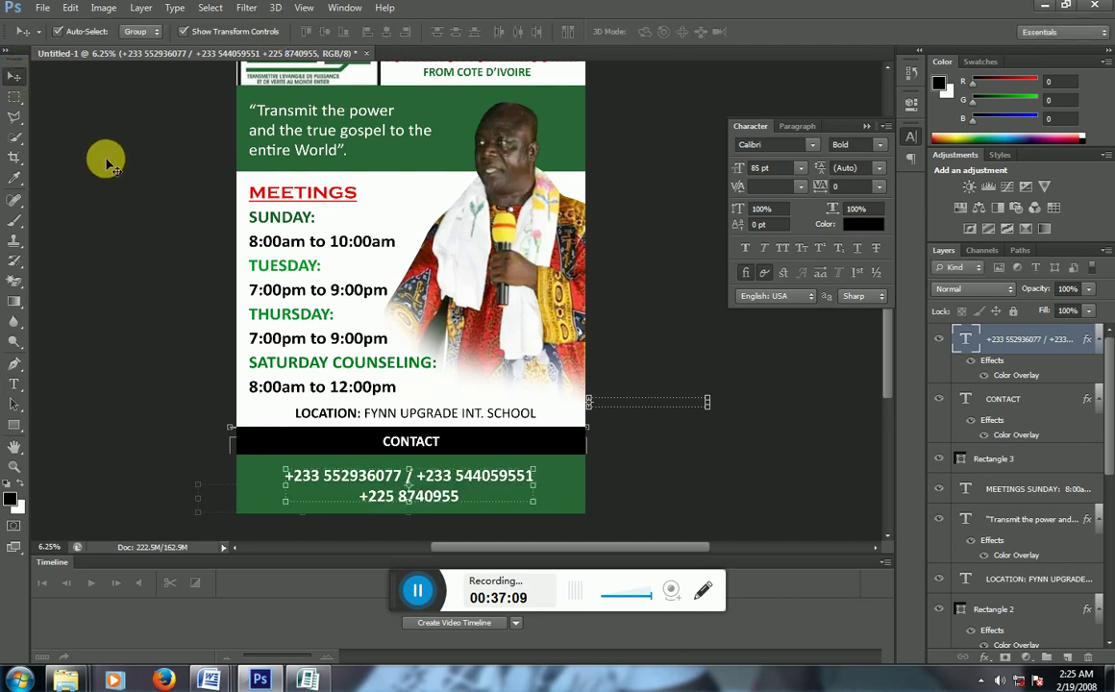
{"action": "left_click", "coordinate": [865, 128]}
Step: Apply Surface Blur (radius 5 px, threshold 15 levels) to the portrait photo layer
{"action": "scroll", "coordinate": [77, 116], "scroll_direction": "up", "scroll_amount": 2}
{"action": "scroll", "coordinate": [77, 115], "scroll_direction": "up", "scroll_amount": 1}
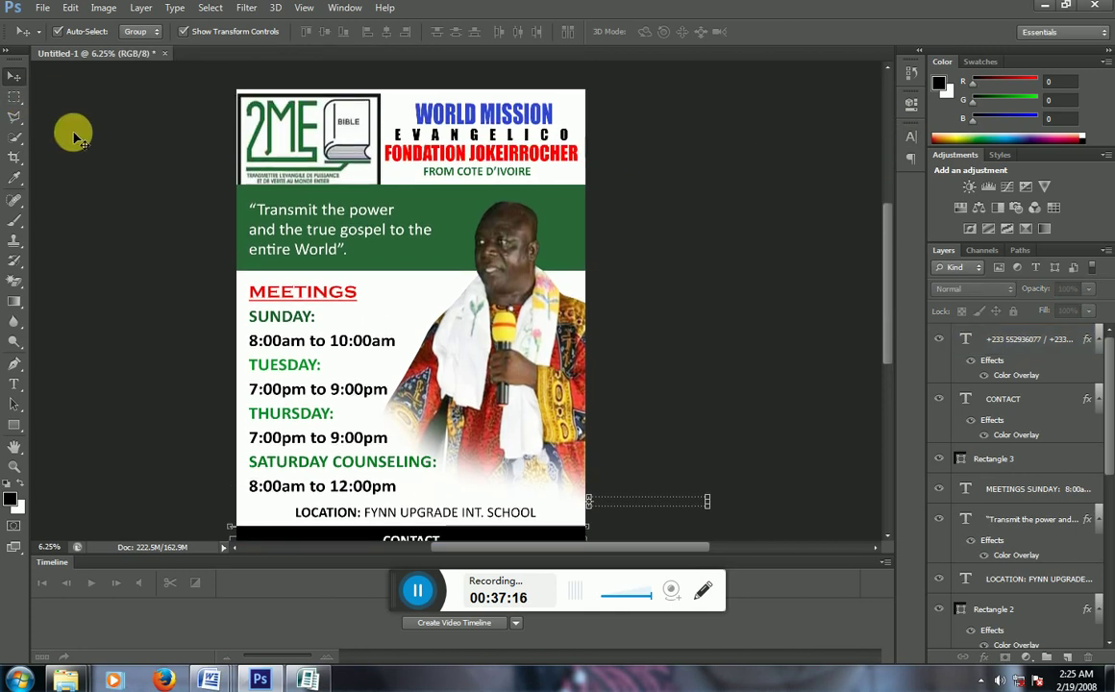
{"action": "scroll", "coordinate": [75, 138], "scroll_direction": "down", "scroll_amount": 1}
{"action": "left_click", "coordinate": [274, 125]}
{"action": "left_click", "coordinate": [247, 8]}
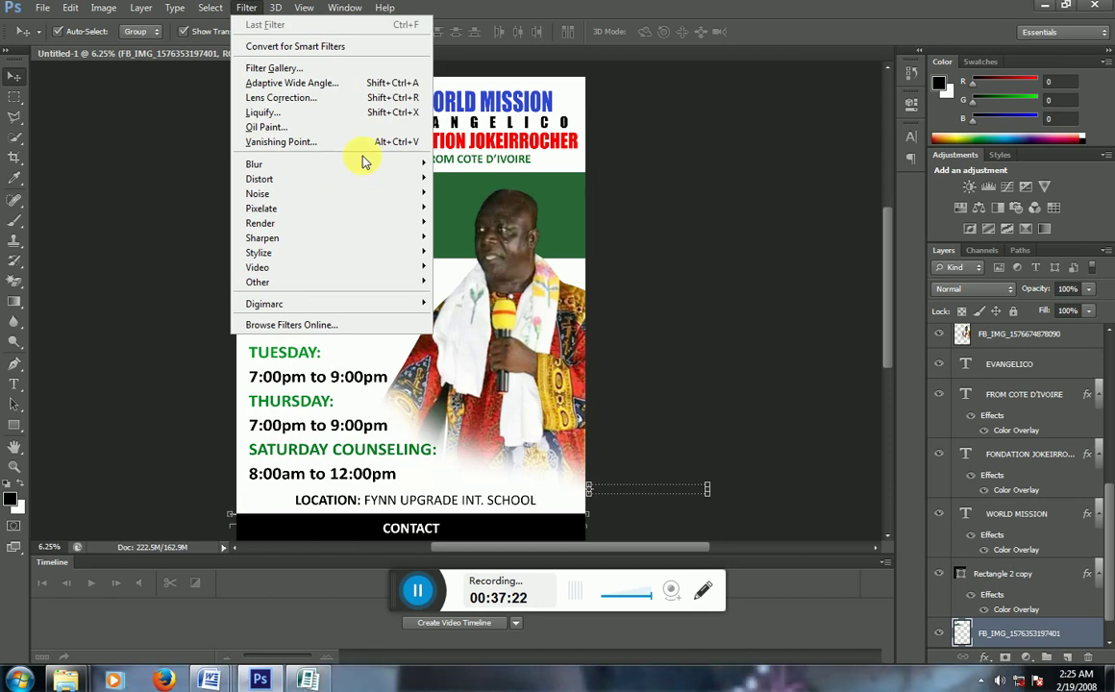
{"action": "mouse_move", "coordinate": [254, 164]}
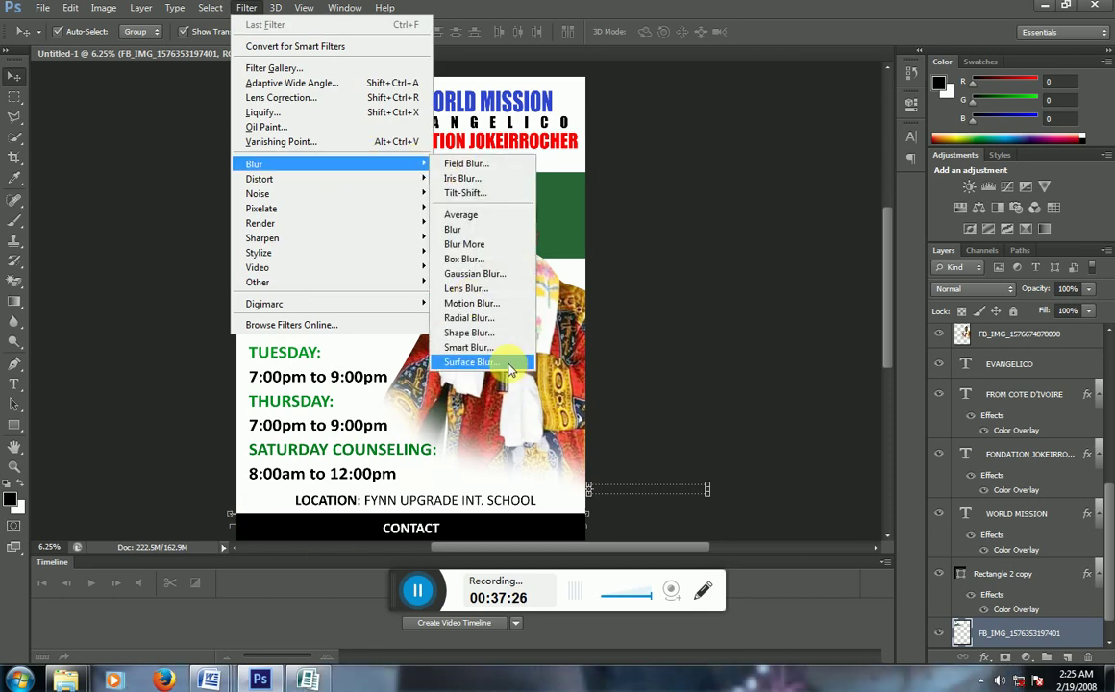
{"action": "left_click", "coordinate": [465, 361]}
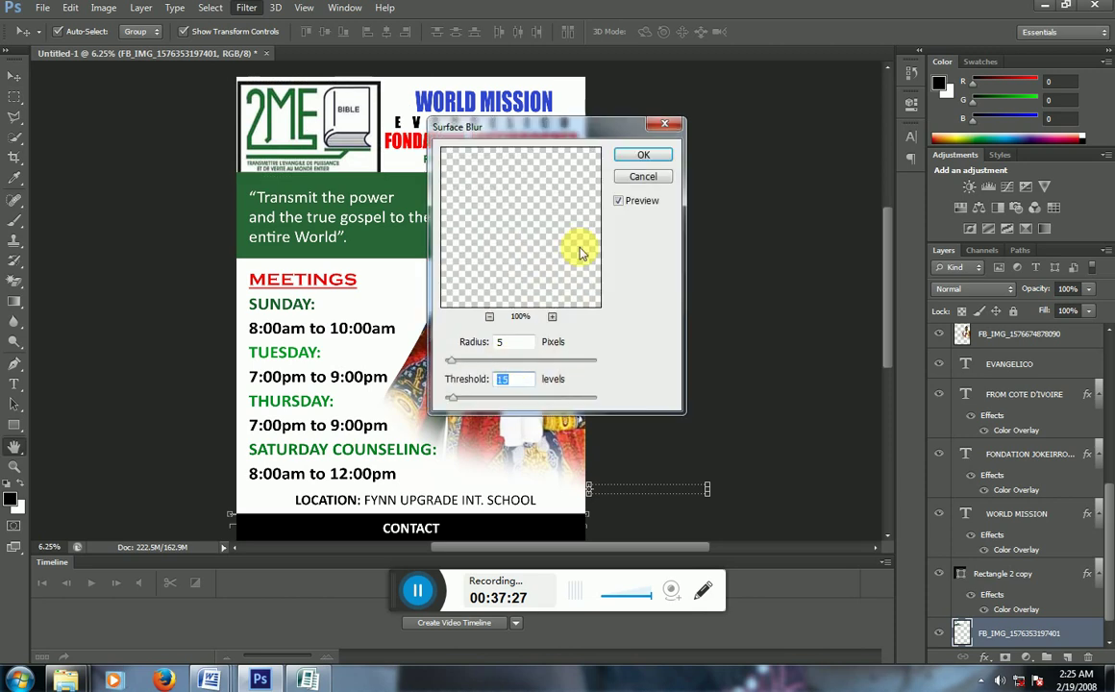
{"action": "left_click", "coordinate": [638, 158]}
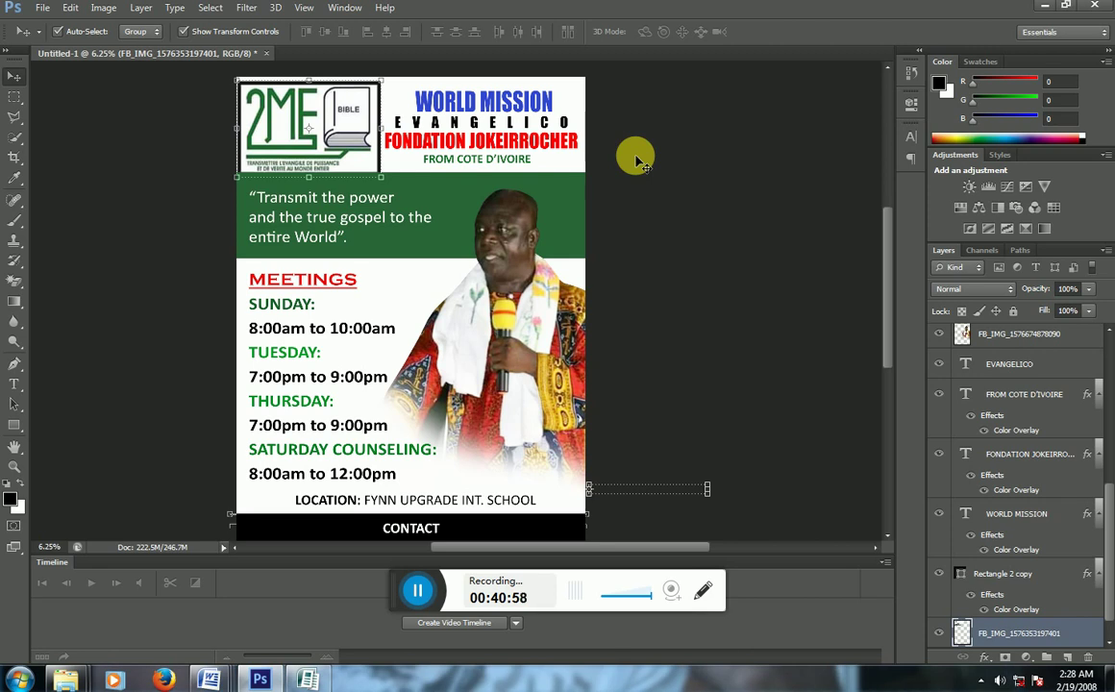
Step: Save the flyer as WORLD MISSION EVANGELICO.psd in the BABSON DESIGNS folder on Local Disk (D:)
{"action": "left_click", "coordinate": [44, 7]}
{"action": "left_click", "coordinate": [666, 176]}
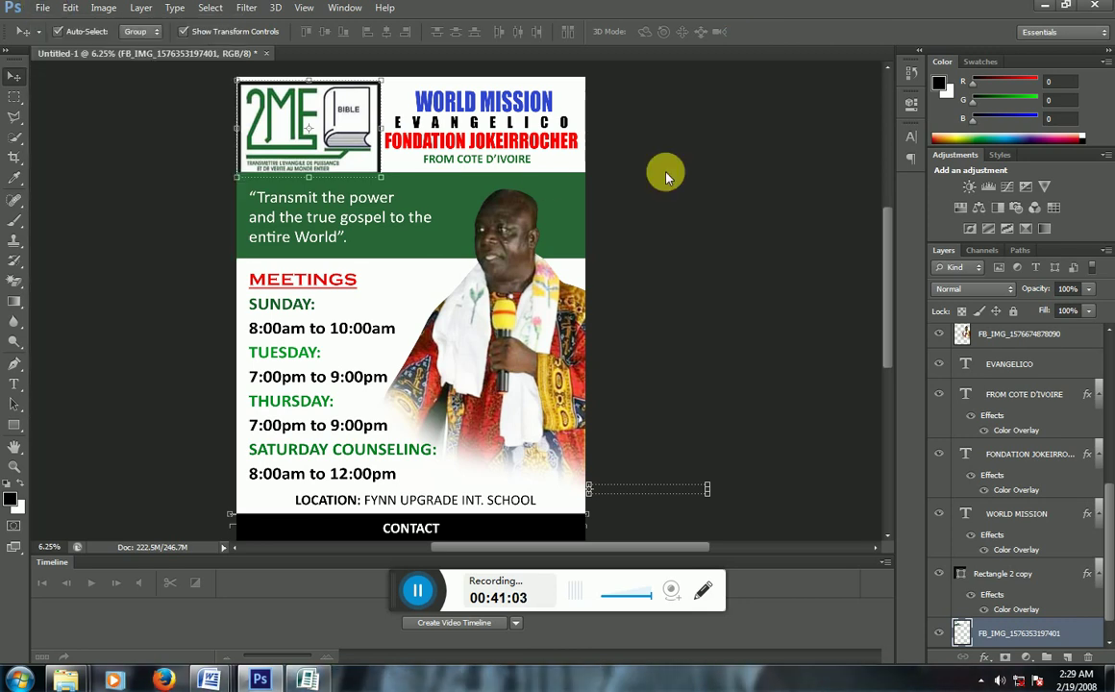
{"action": "key", "text": "ctrl+s"}
{"action": "left_click", "coordinate": [841, 106]}
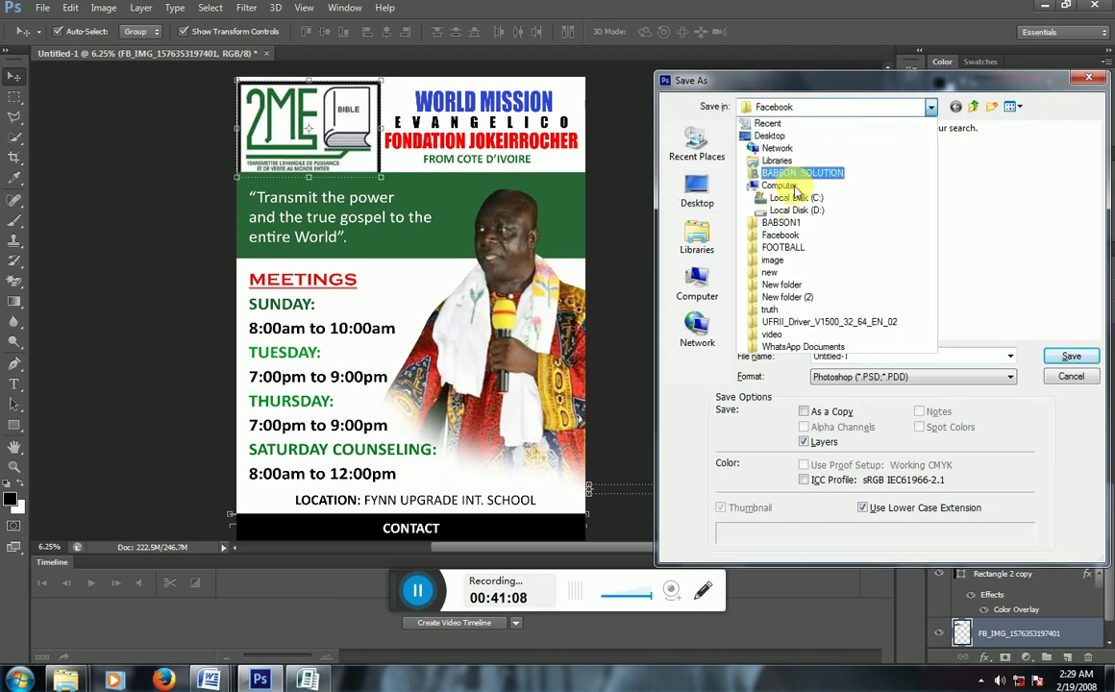
{"action": "left_click", "coordinate": [798, 210]}
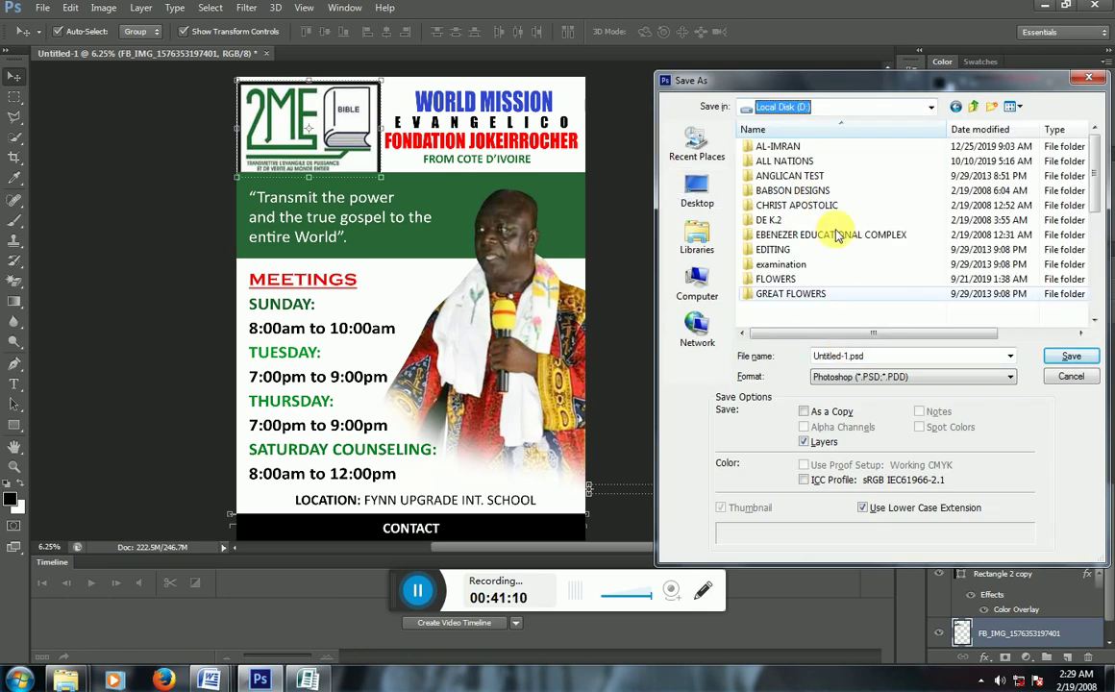
{"action": "double_click", "coordinate": [824, 199]}
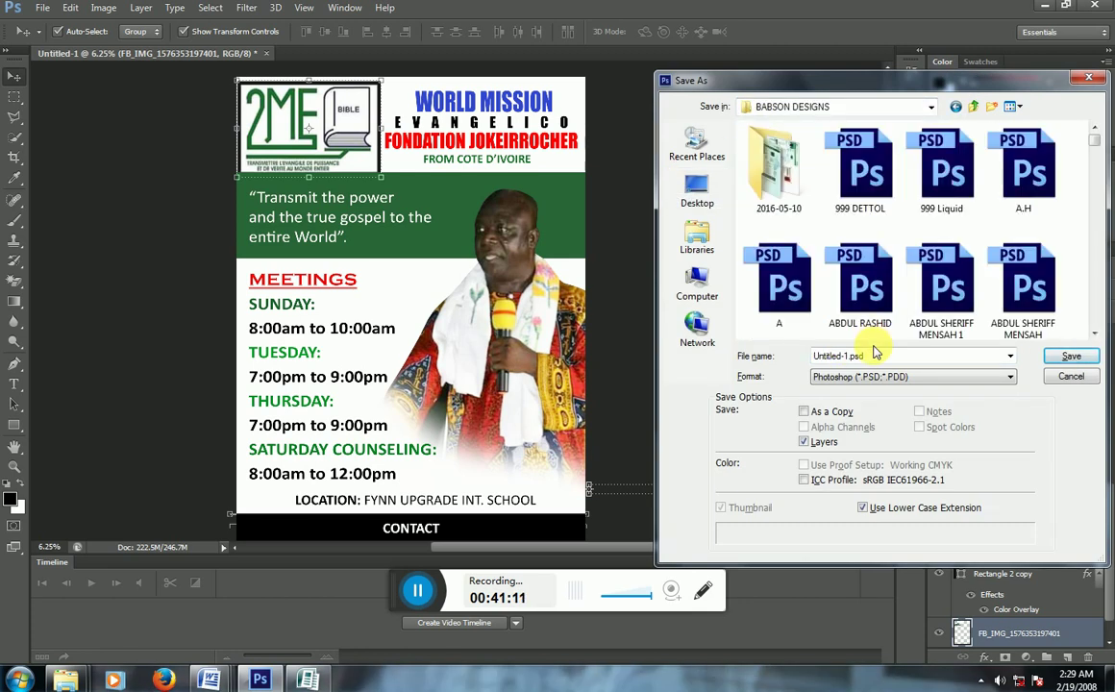
{"action": "type", "text": "WO"}
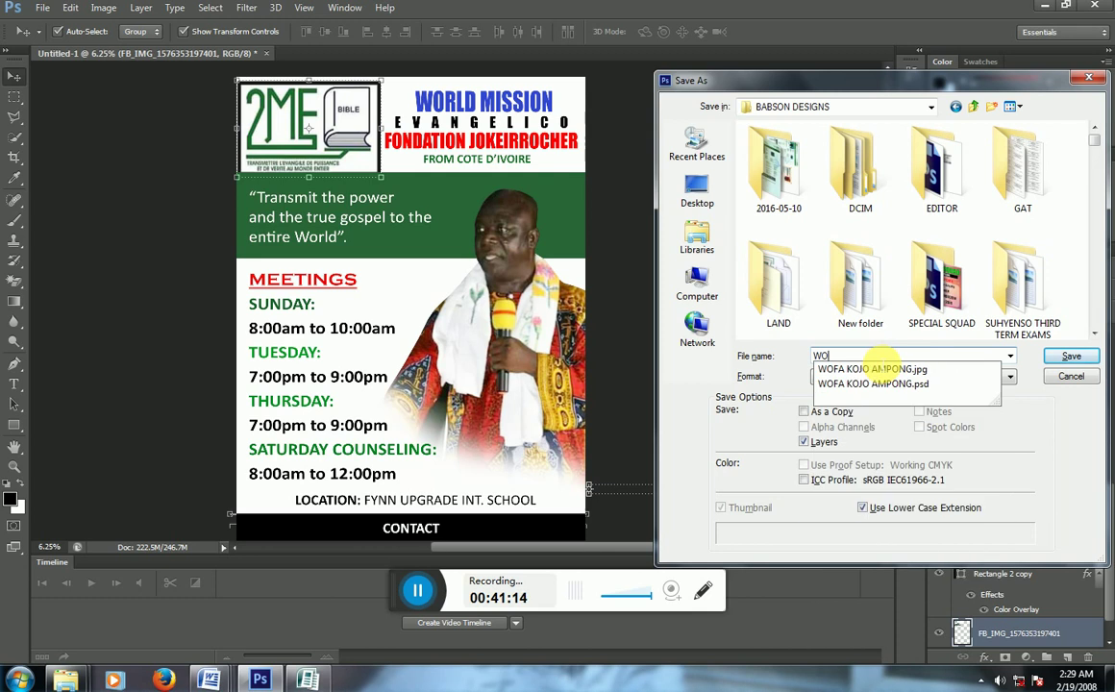
{"action": "type", "text": "RLD MISSION EVANGE"}
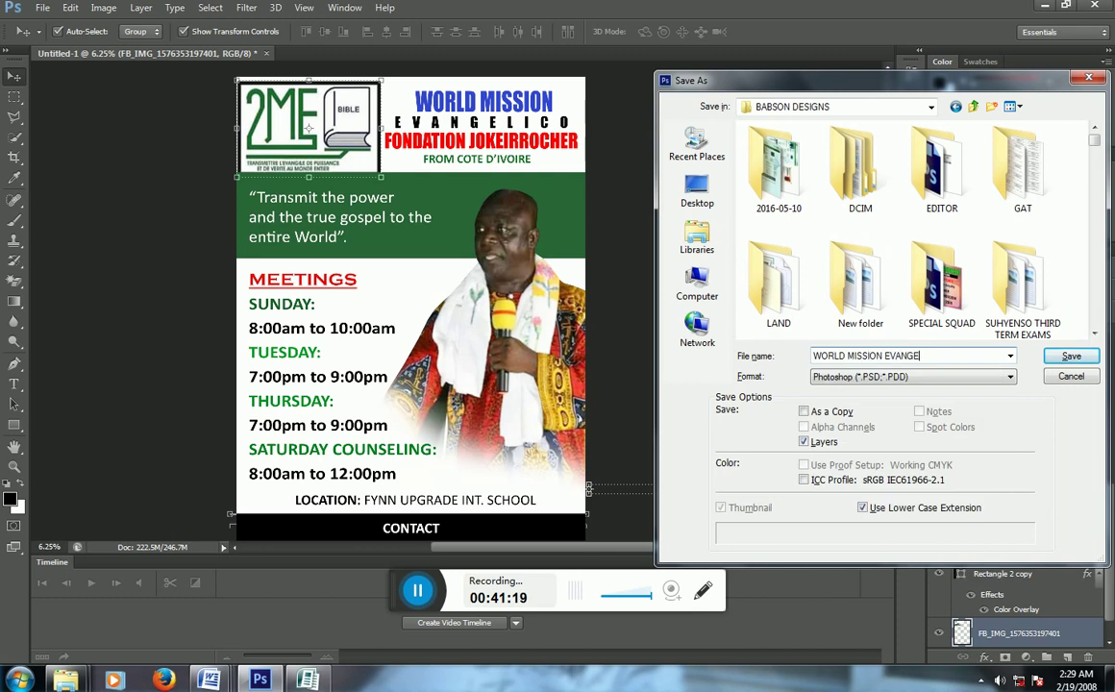
{"action": "type", "text": "CO"}
{"action": "key", "text": "Return"}
{"action": "key", "text": "Return"}
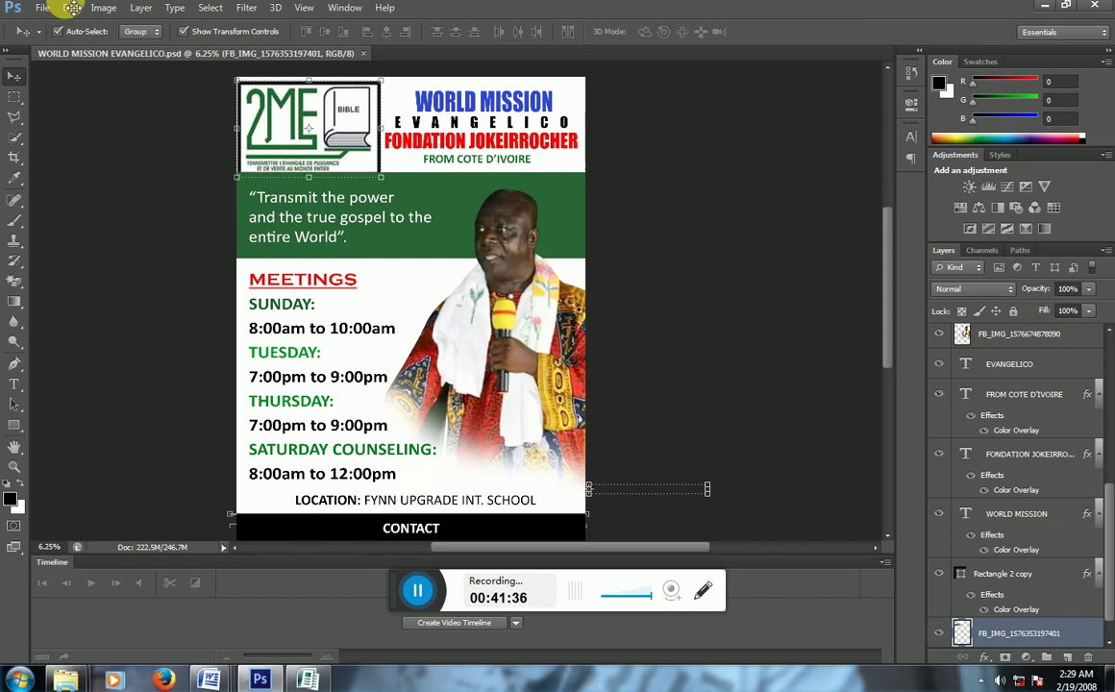
Step: Save a JPEG copy, WORLD MISSION EVANGELICO.jpg, with High quality JPEG options
{"action": "left_click", "coordinate": [42, 9]}
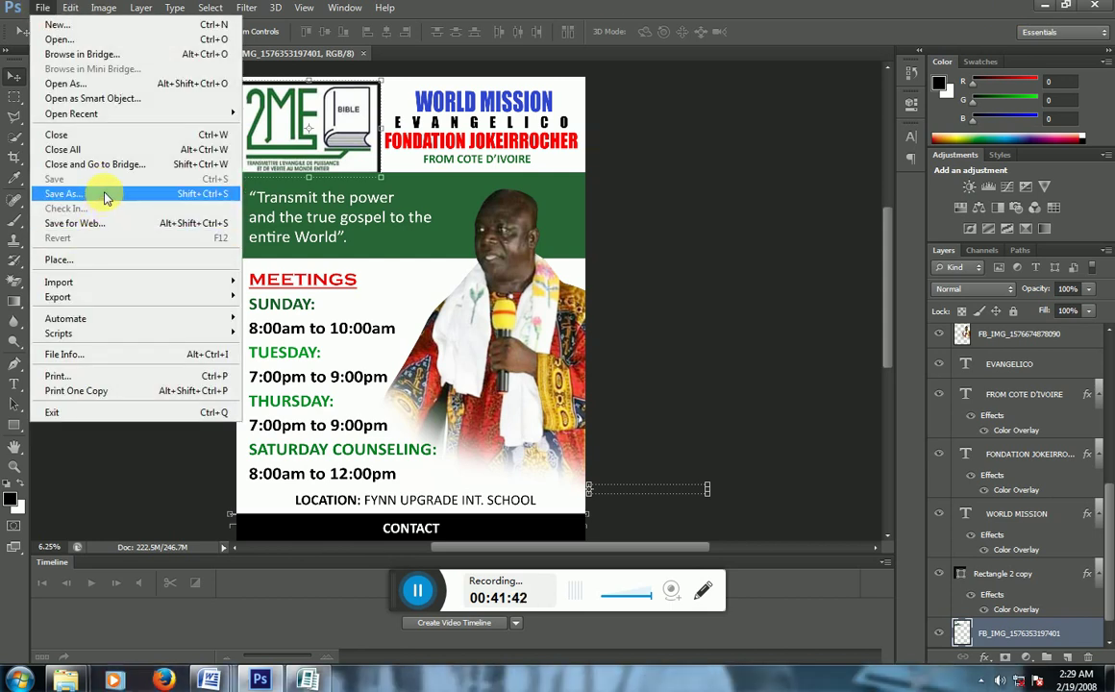
{"action": "left_click", "coordinate": [100, 195]}
{"action": "left_click", "coordinate": [913, 376]}
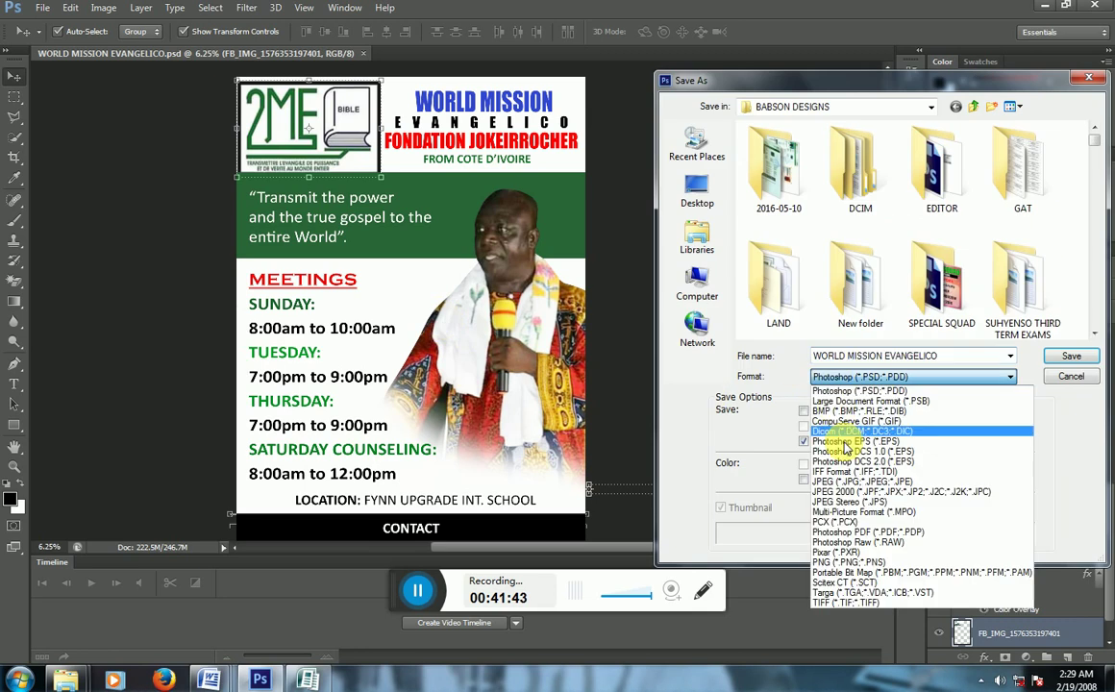
{"action": "left_click", "coordinate": [859, 481]}
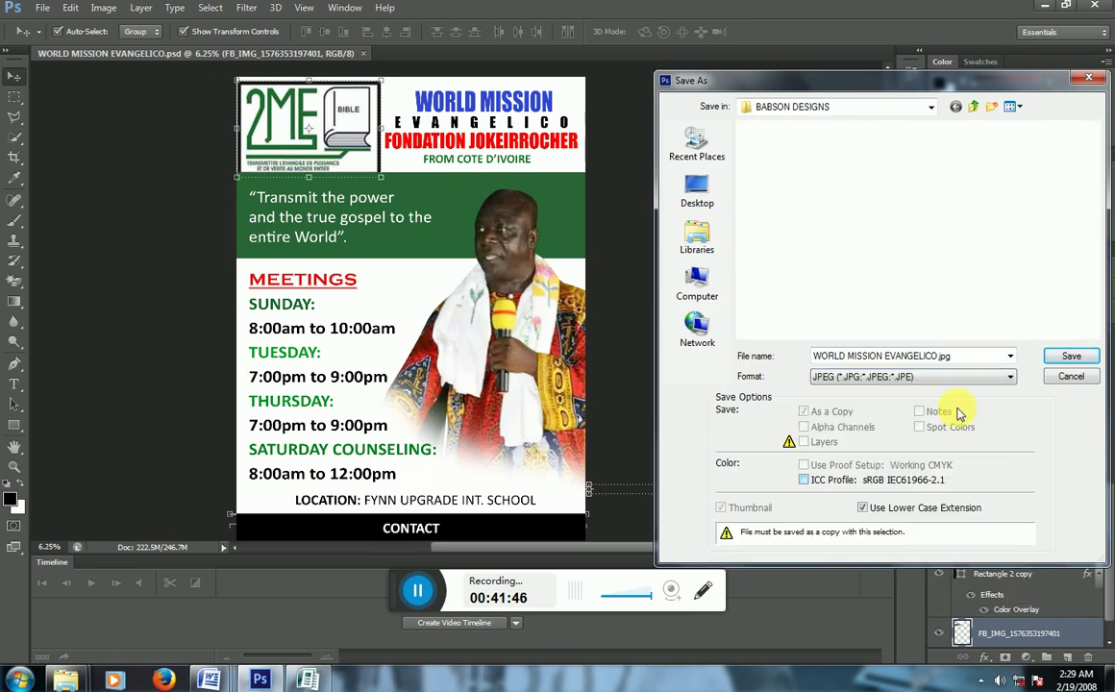
{"action": "left_click", "coordinate": [1071, 356]}
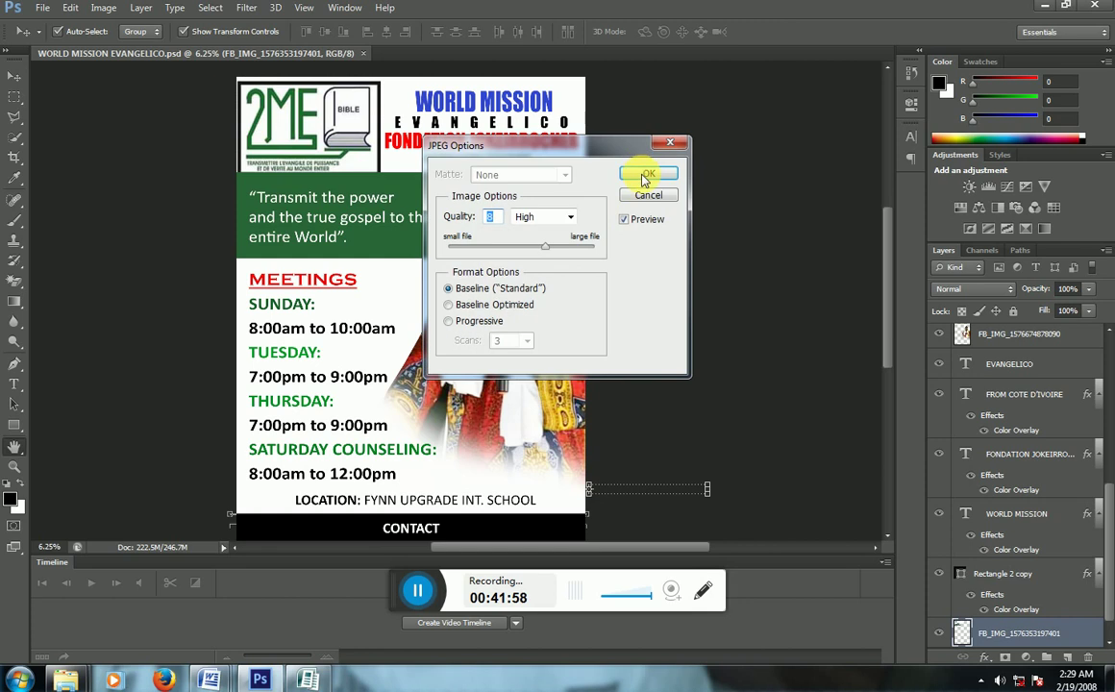
{"action": "left_click", "coordinate": [646, 177]}
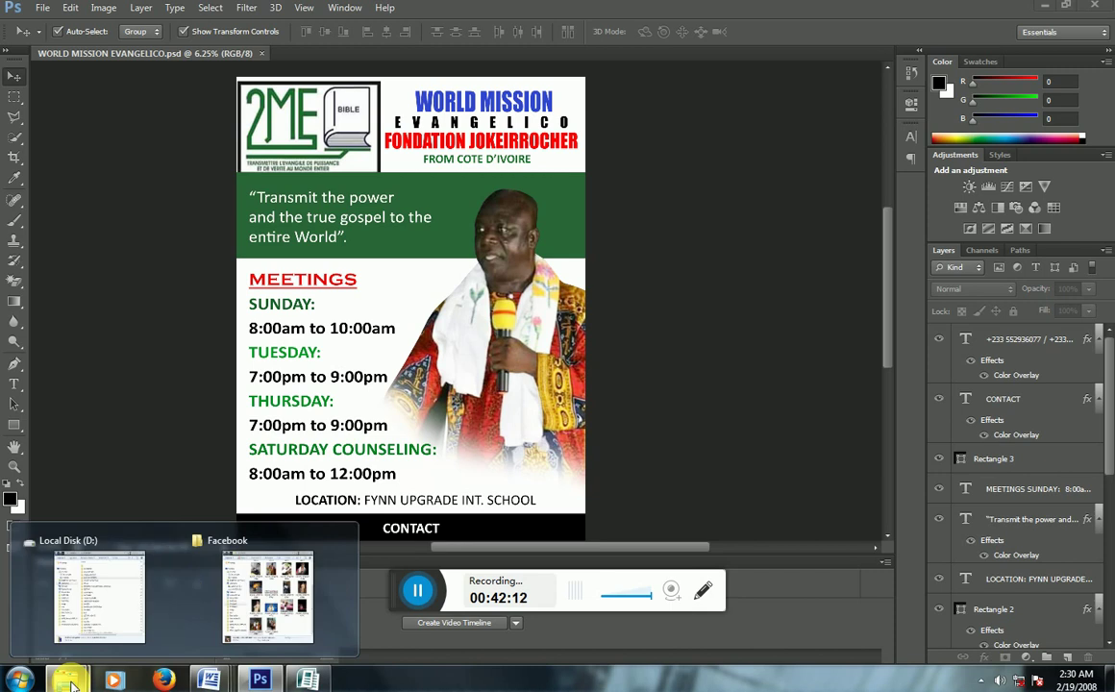
Step: Browse D:\BABSON DESIGNS in Explorer to the WORLD MISSION EVANGELICO JPEG and PSD files
{"action": "left_click", "coordinate": [101, 591]}
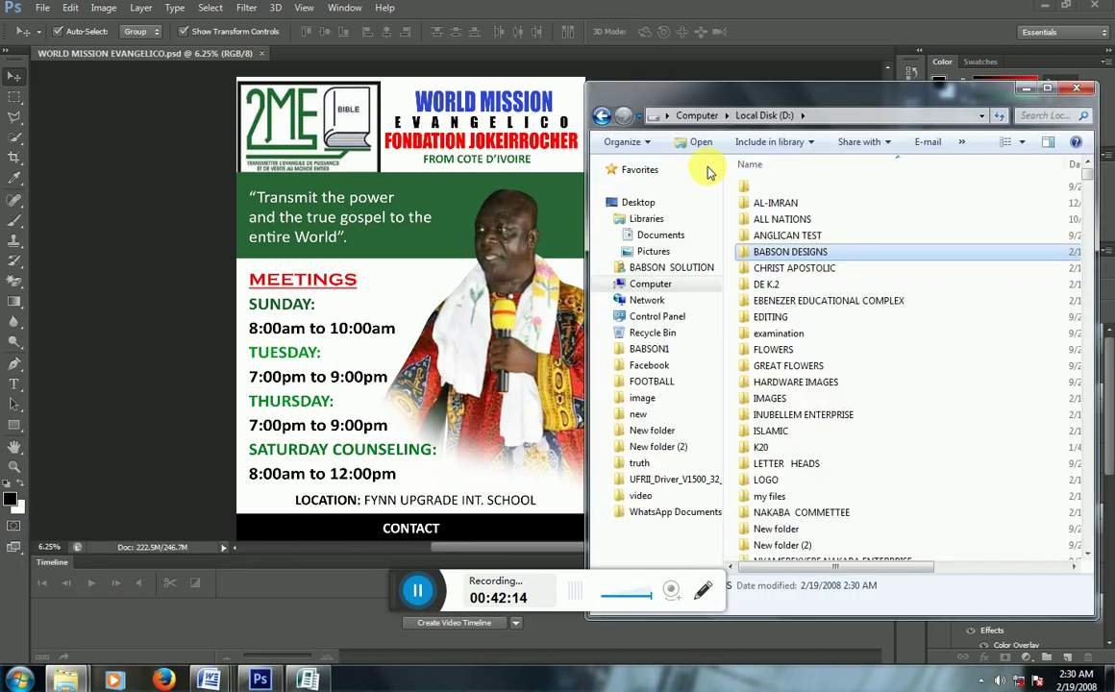
{"action": "double_click", "coordinate": [840, 253]}
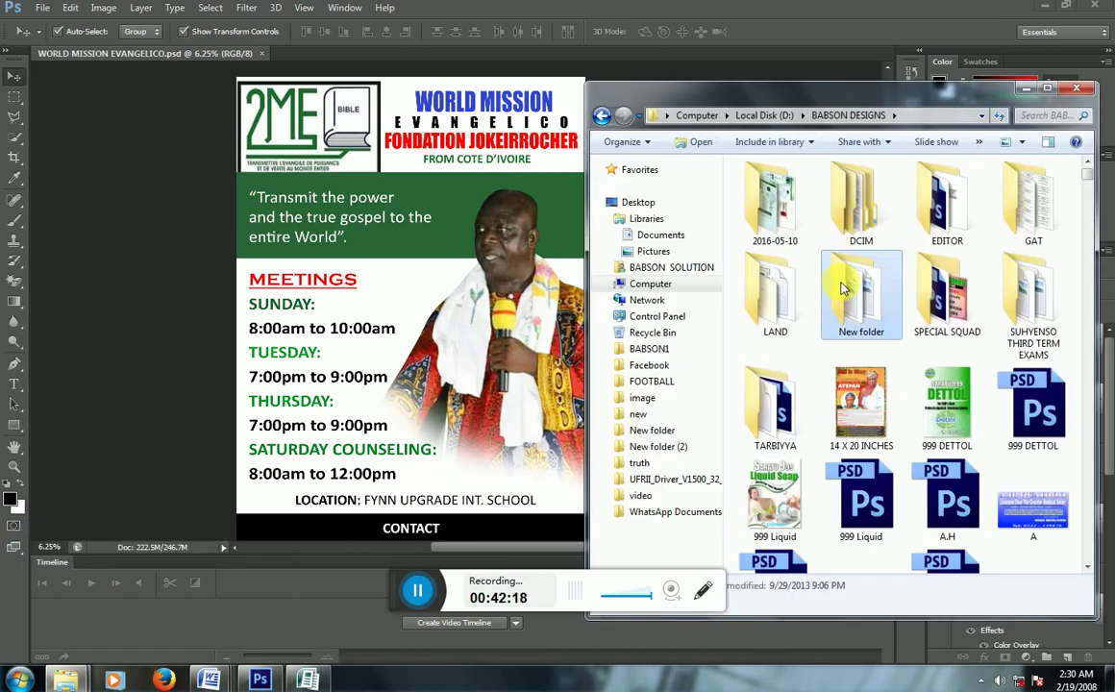
{"action": "type", "text": "miss"}
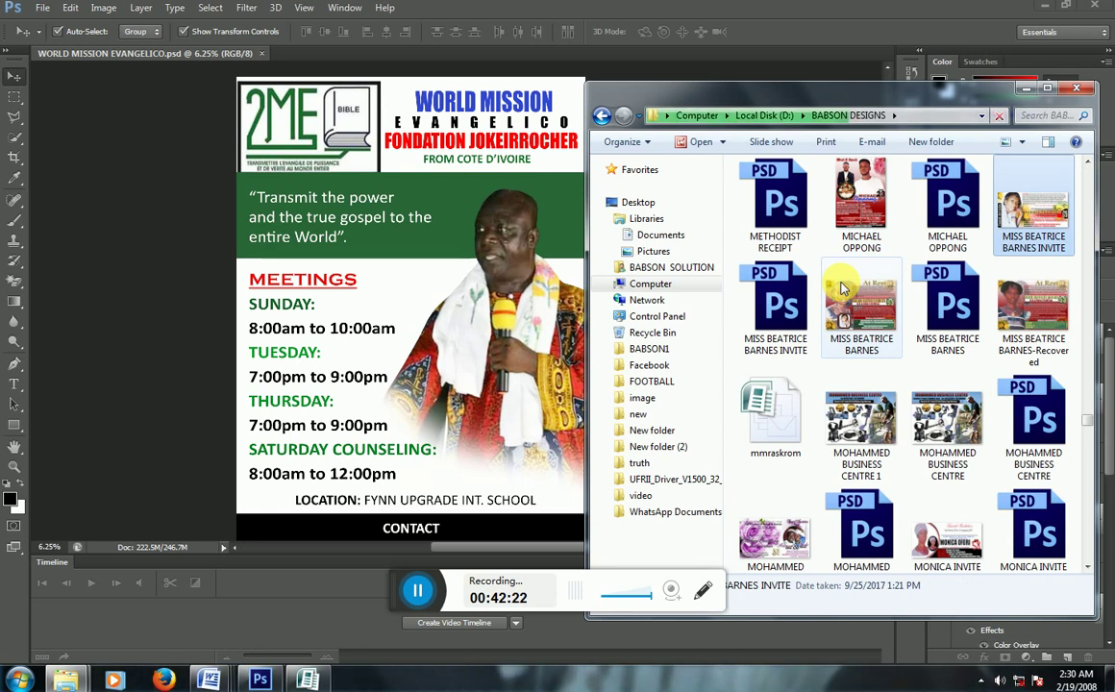
{"action": "key", "text": "Down"}
{"action": "key", "text": "Down"}
{"action": "key", "text": "Down"}
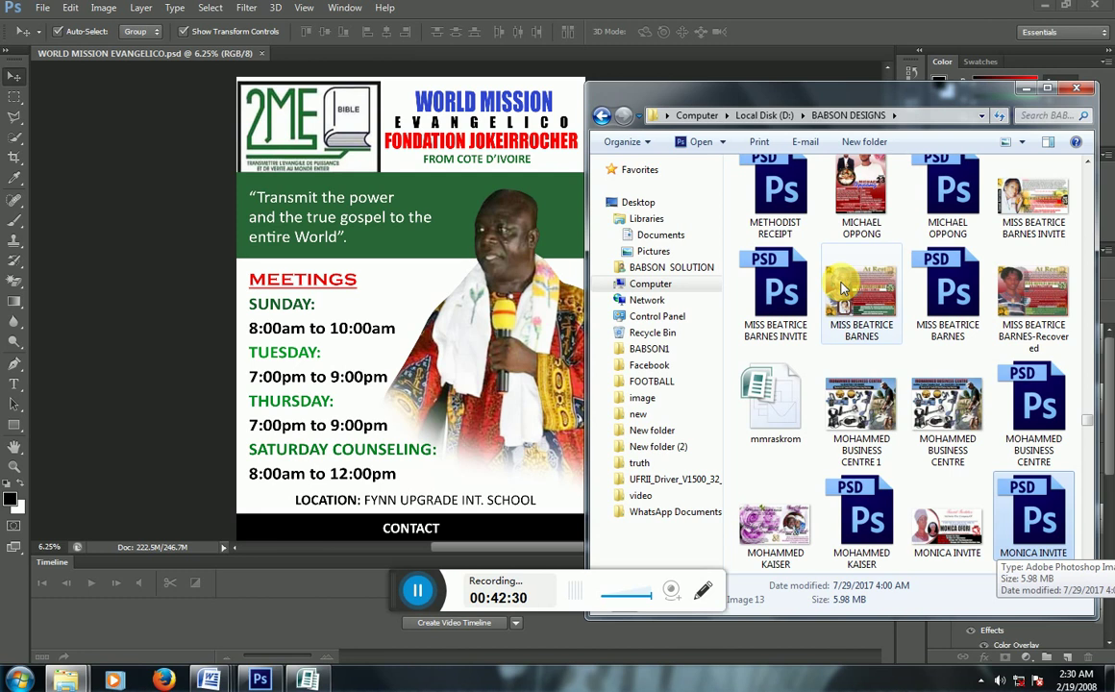
{"action": "key", "text": "Up"}
{"action": "key", "text": "Up"}
{"action": "key", "text": "Up"}
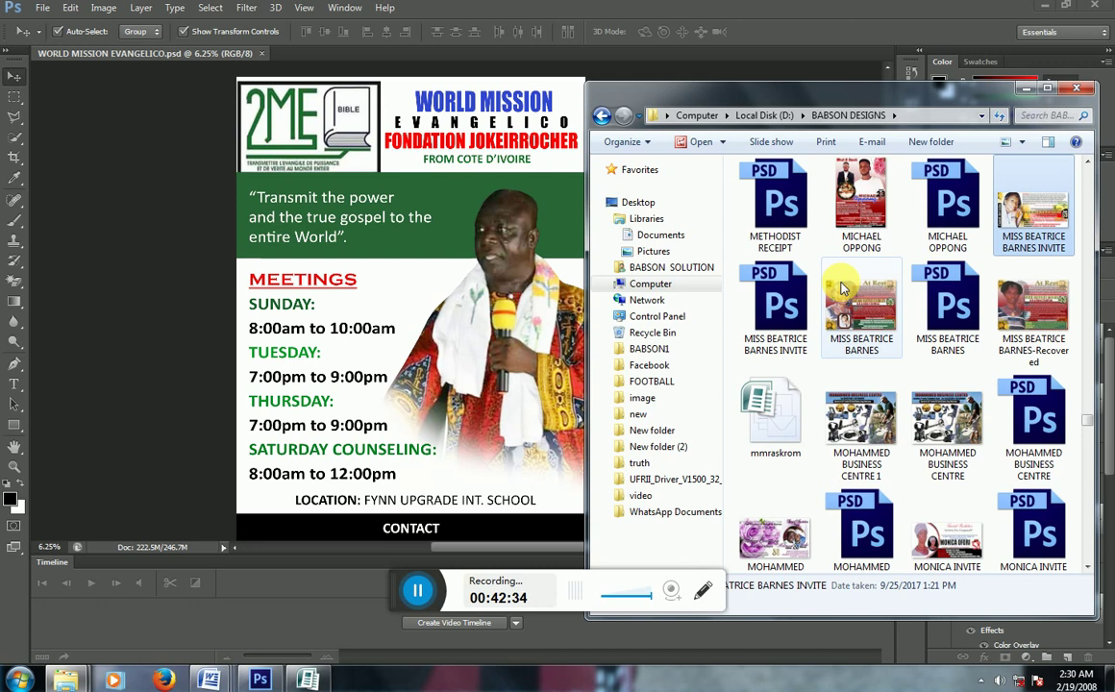
{"action": "type", "text": "wo"}
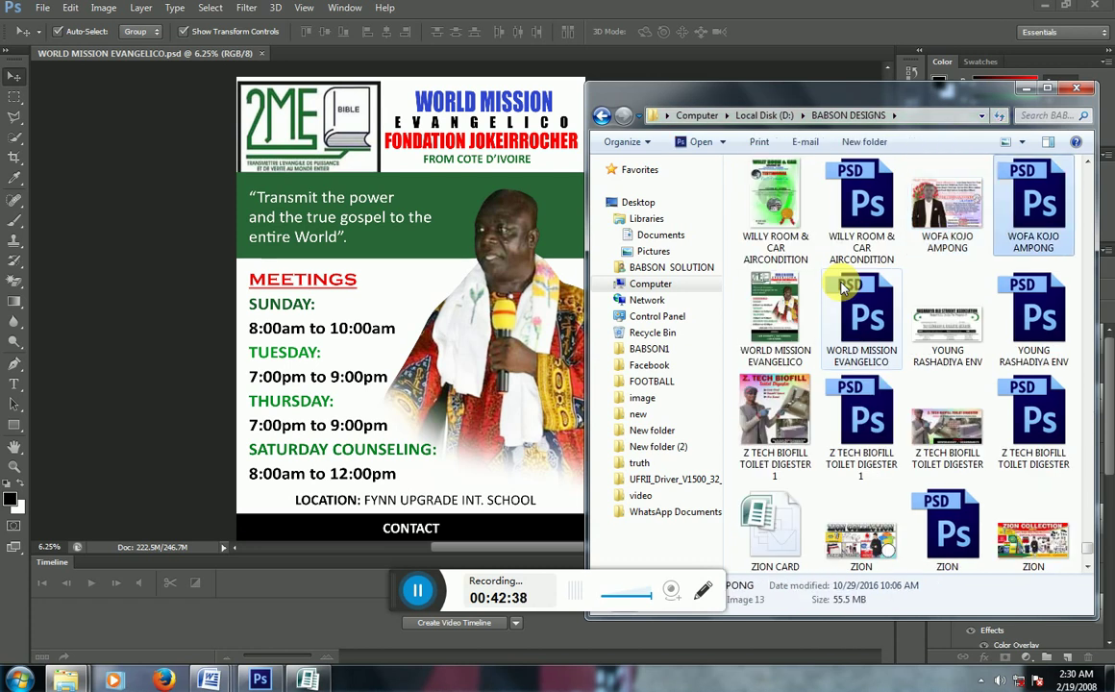
{"action": "type", "text": "r"}
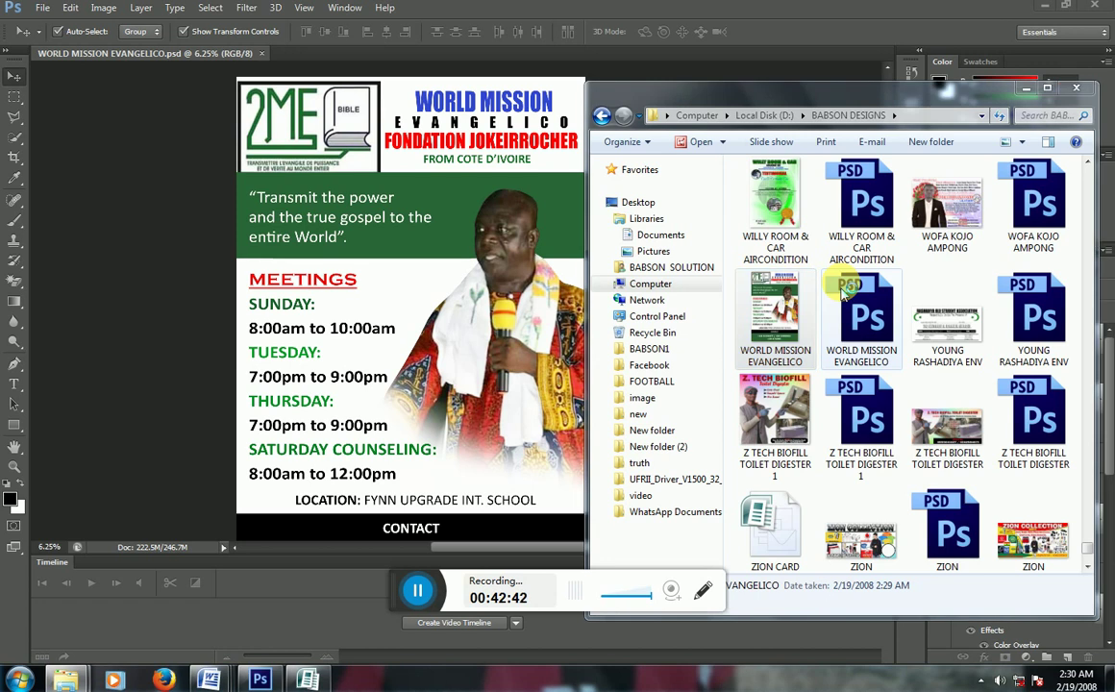
Step: Preview the WORLD MISSION EVANGELICO JPEG in Picture Manager, checking its footer, then close it
{"action": "key", "text": "Return"}
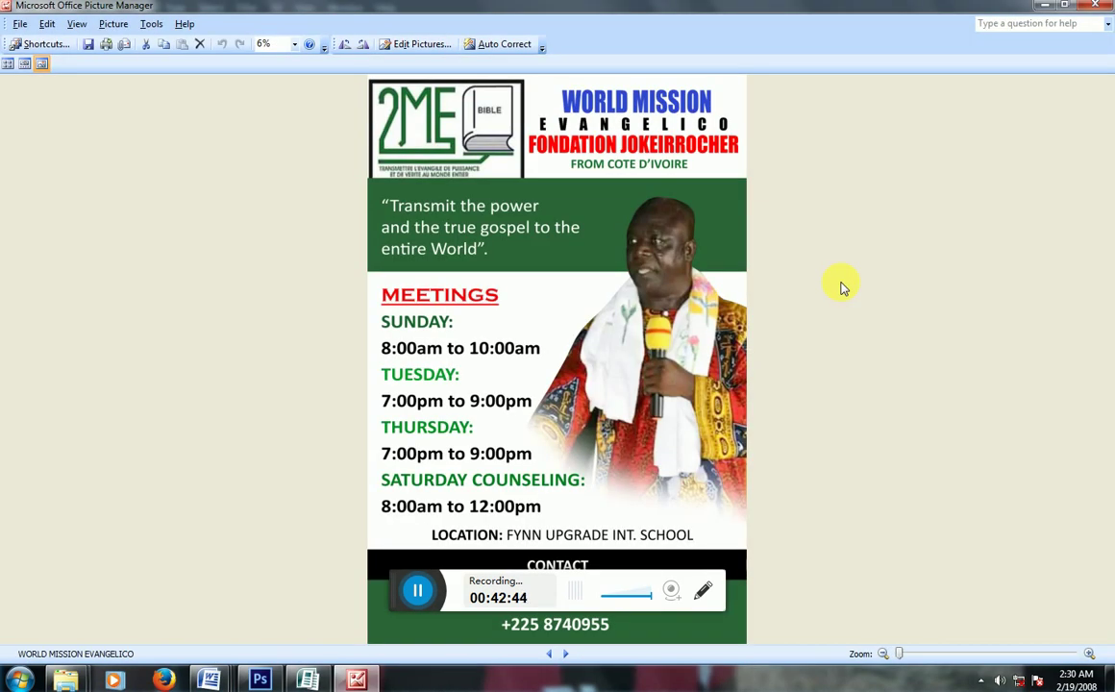
{"action": "mouse_move", "coordinate": [435, 593]}
{"action": "left_mouse_down"}
{"action": "mouse_move", "coordinate": [794, 573]}
{"action": "mouse_move", "coordinate": [806, 592]}
{"action": "left_mouse_up"}
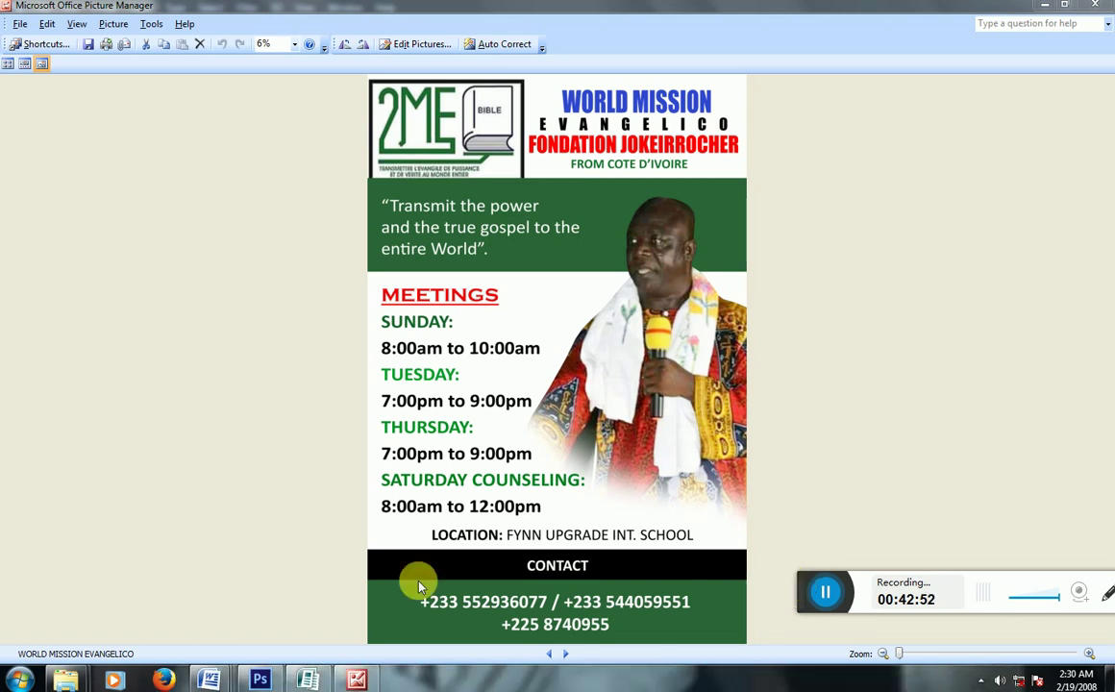
{"action": "left_click", "coordinate": [258, 680]}
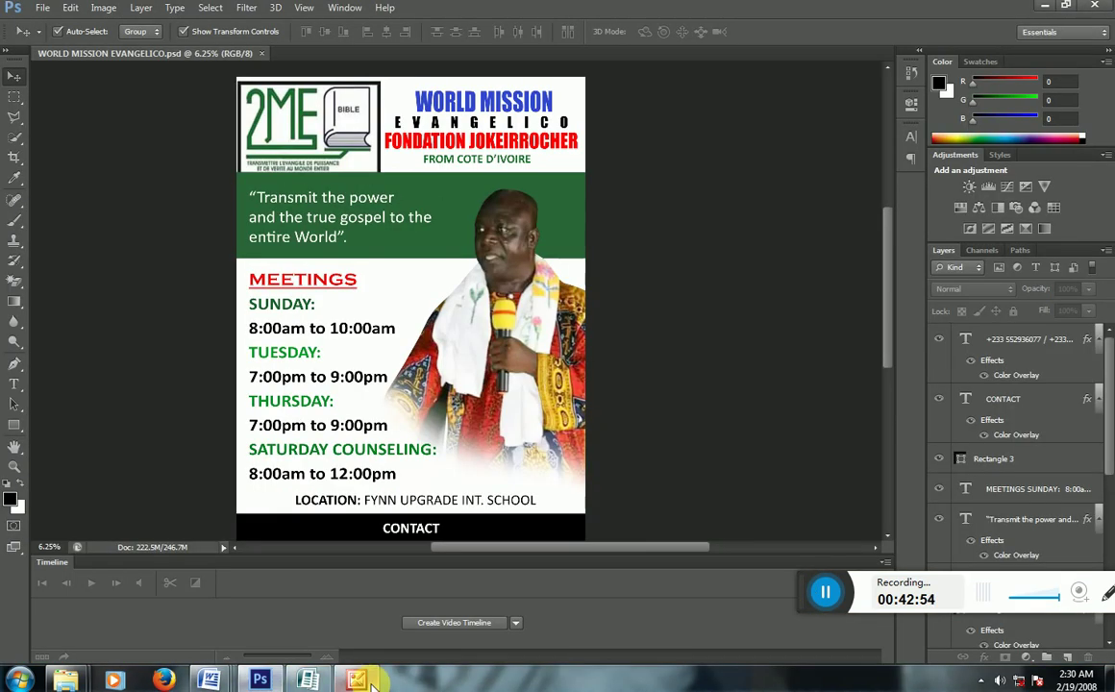
{"action": "left_click", "coordinate": [373, 679]}
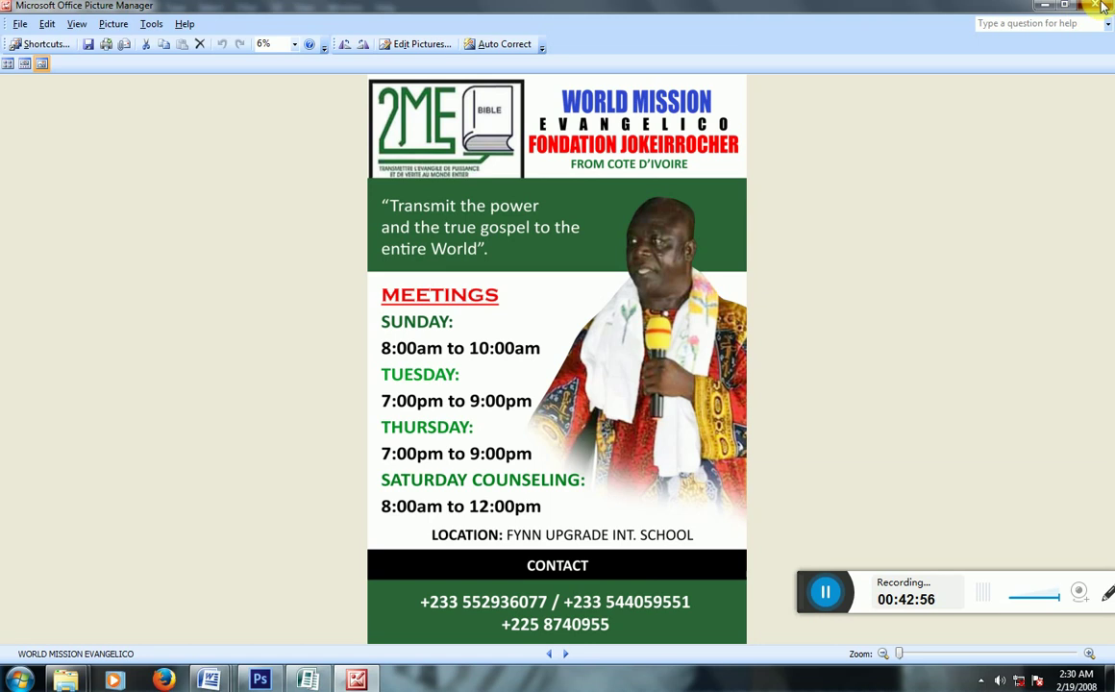
{"action": "left_click", "coordinate": [1102, 7]}
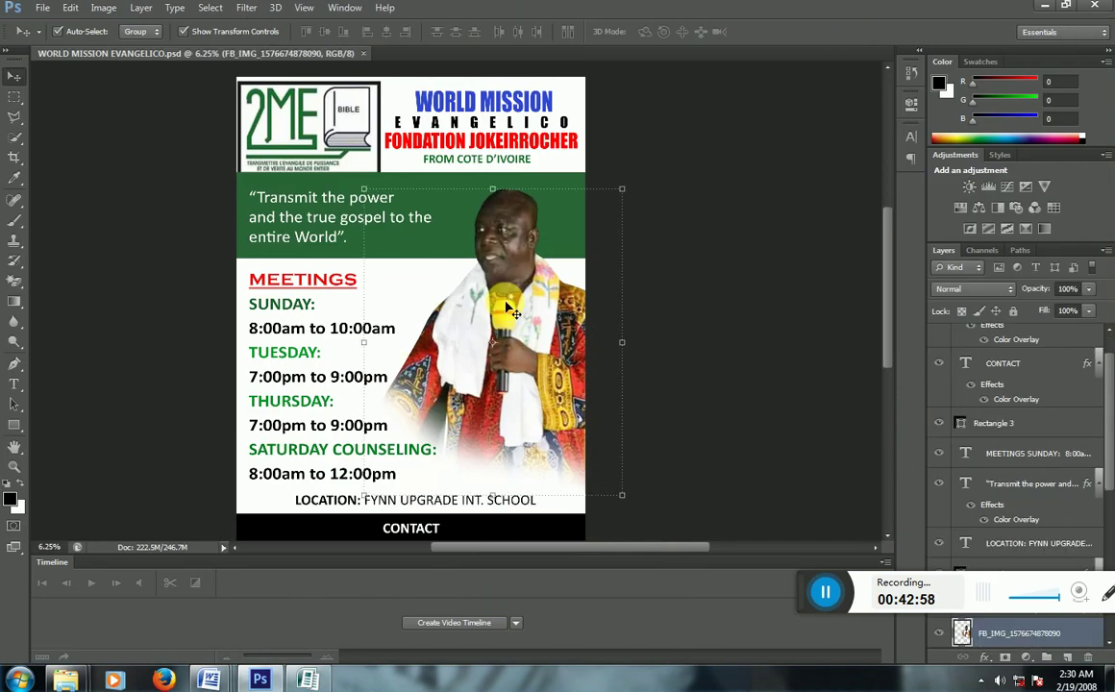
Step: Apply Surface Blur with radius 5 pixels and threshold 15 levels to the speaker photo
{"action": "scroll", "coordinate": [507, 306], "scroll_direction": "up", "scroll_amount": 1}
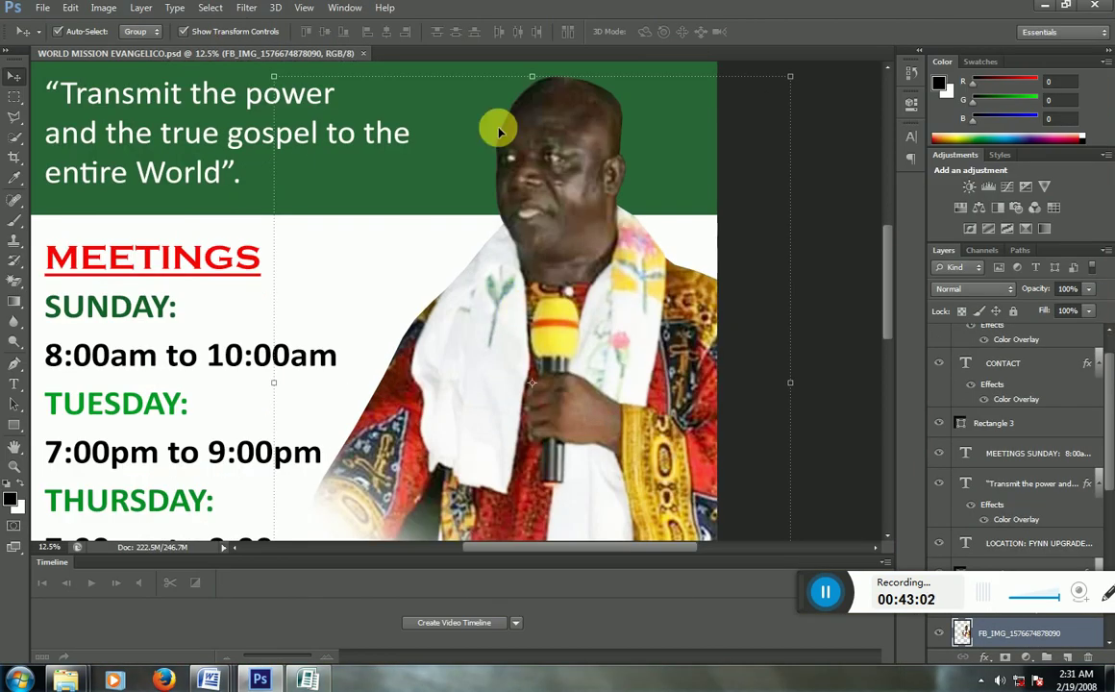
{"action": "left_click", "coordinate": [242, 9]}
{"action": "mouse_move", "coordinate": [288, 164]}
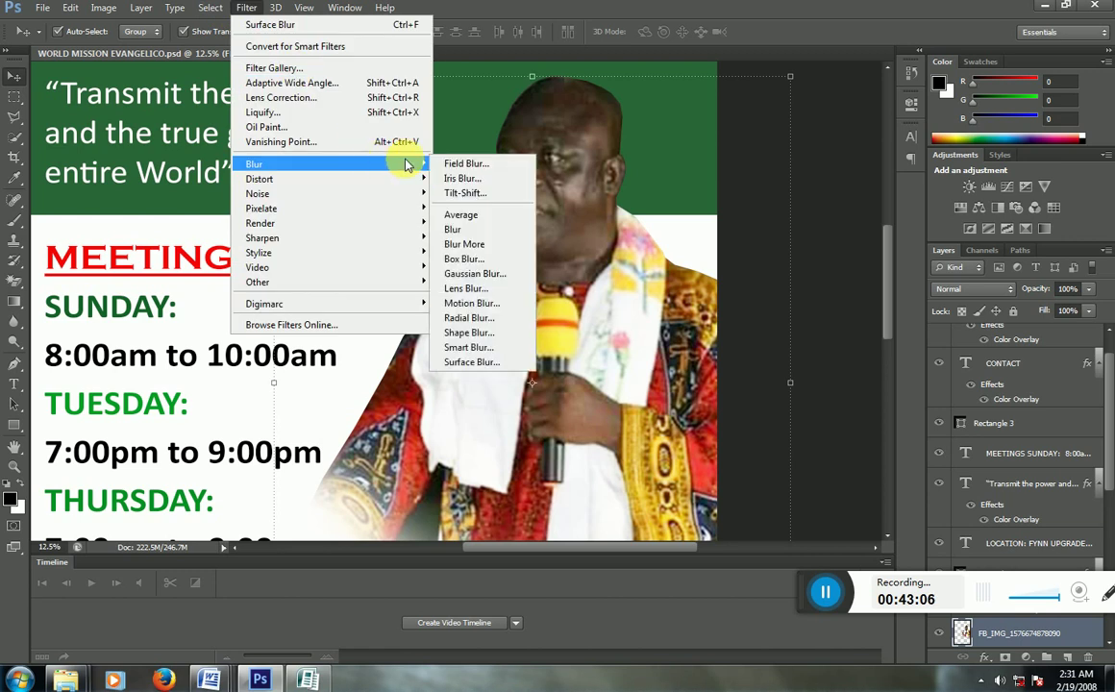
{"action": "left_click", "coordinate": [504, 361]}
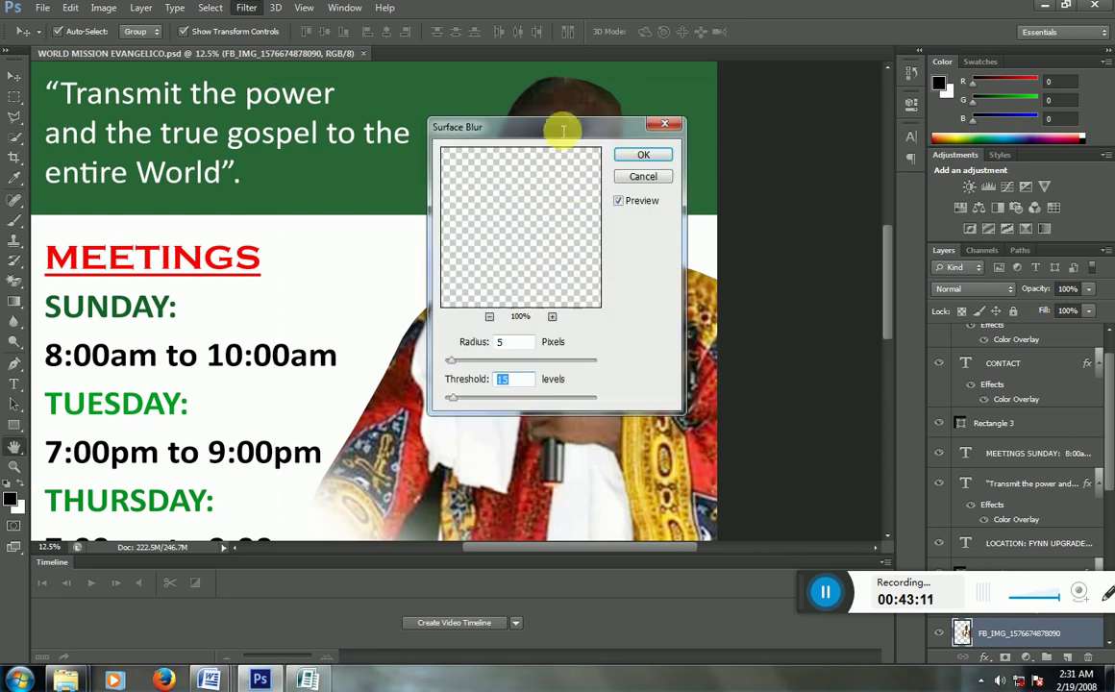
{"action": "left_click_drag", "start_coordinate": [544, 137], "coordinate": [821, 126]}
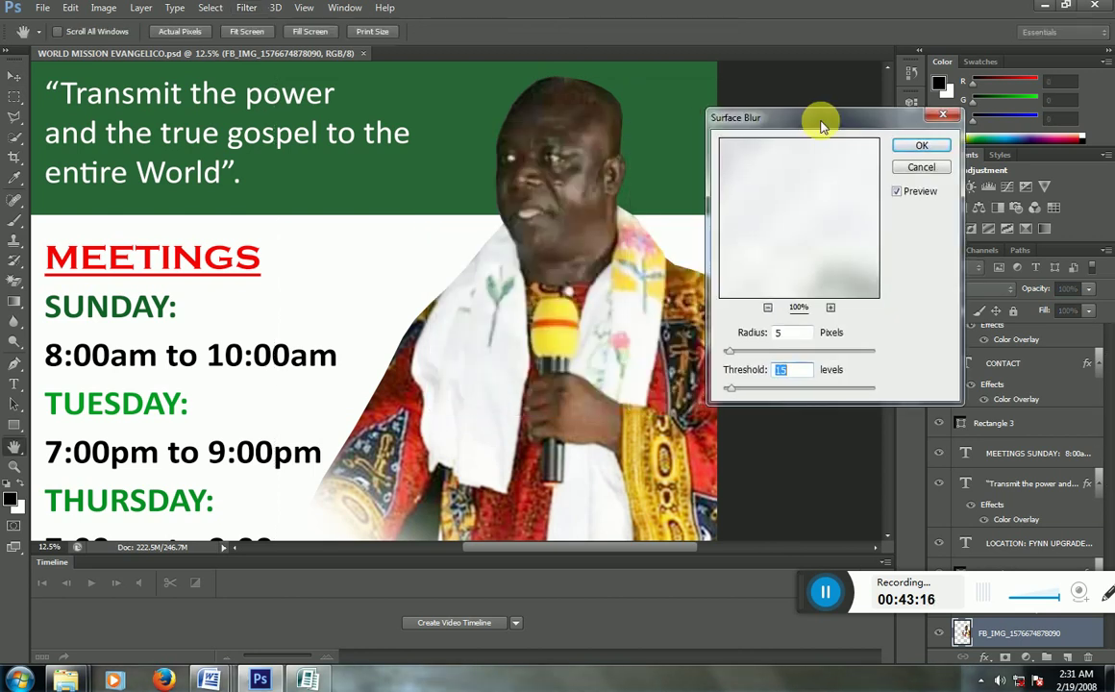
{"action": "left_click", "coordinate": [906, 146]}
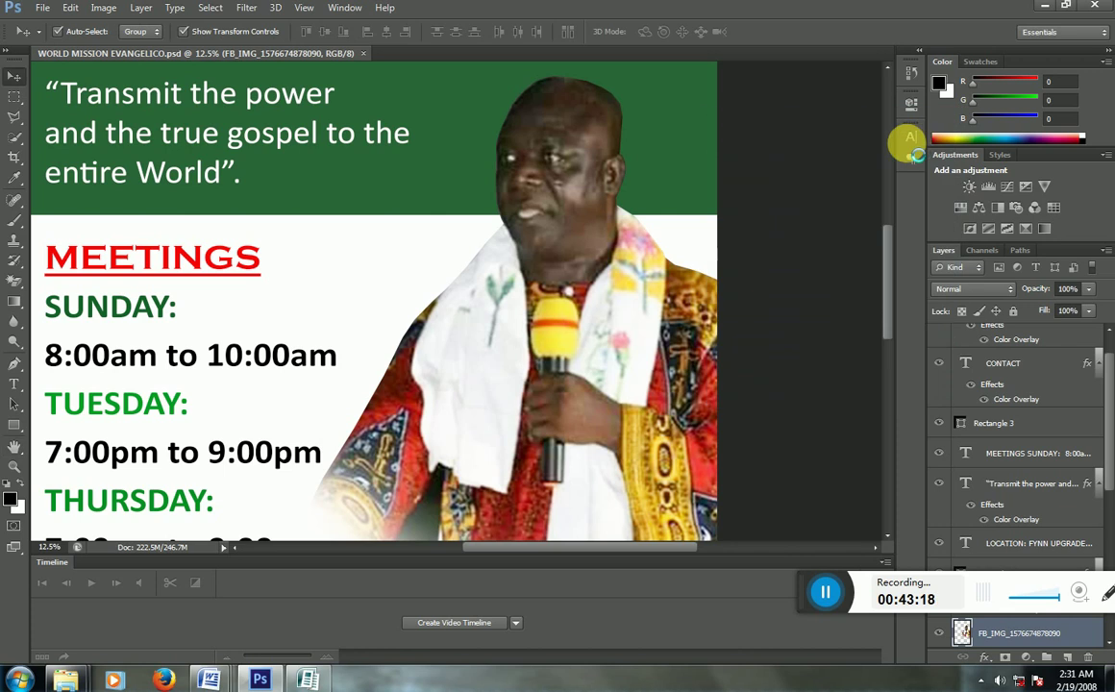